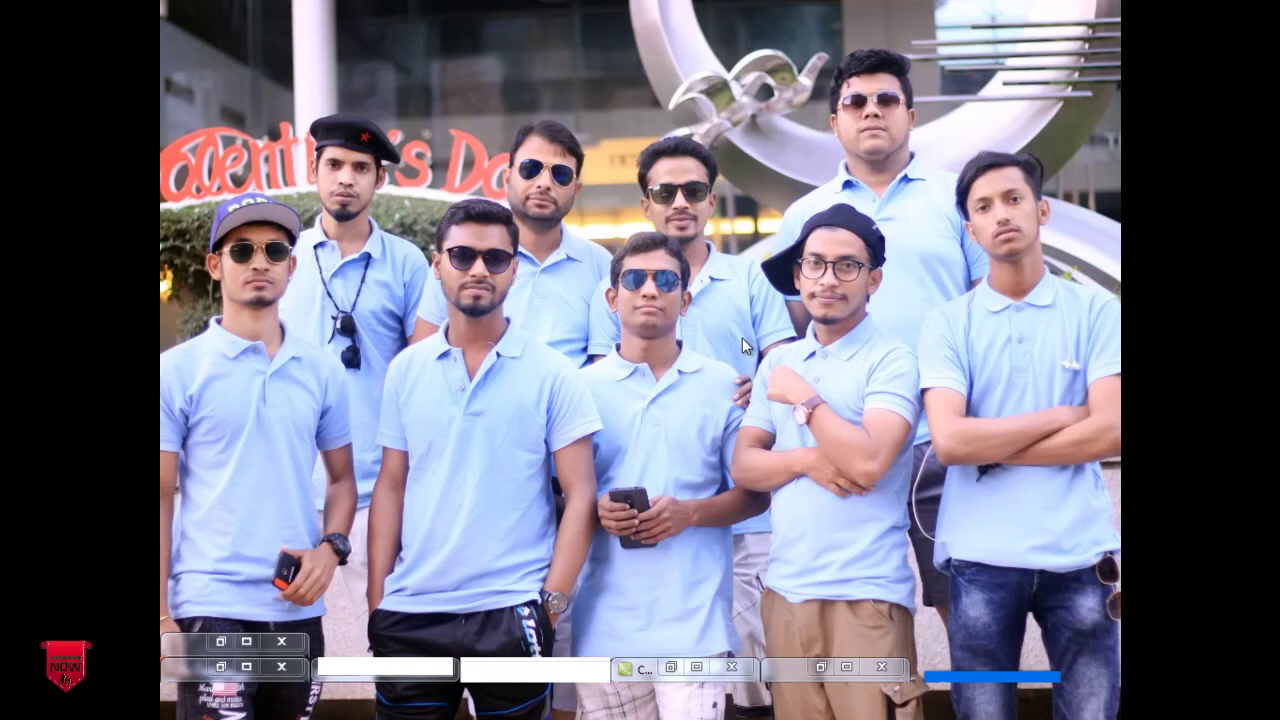
Step: Switch to Photoshop and create a blank 33 in × 15 in document at 200 pixels/inch
key("alt+Tab")
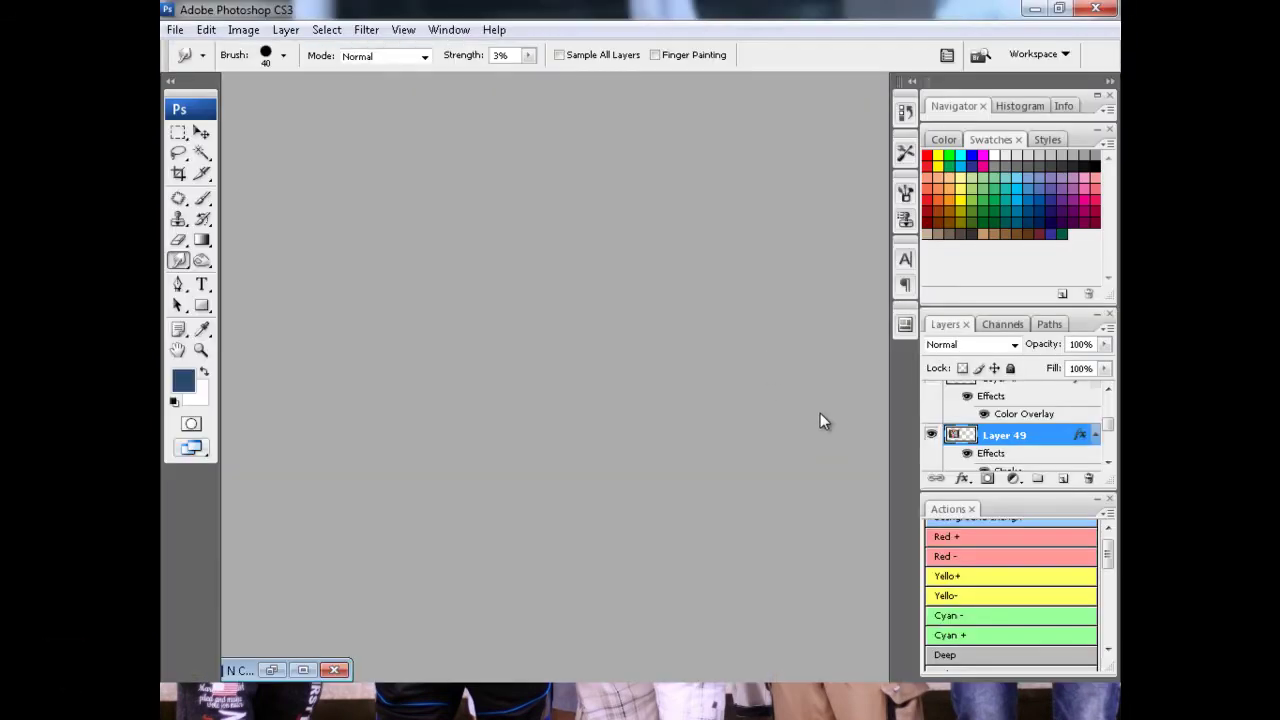
key("ctrl+n")
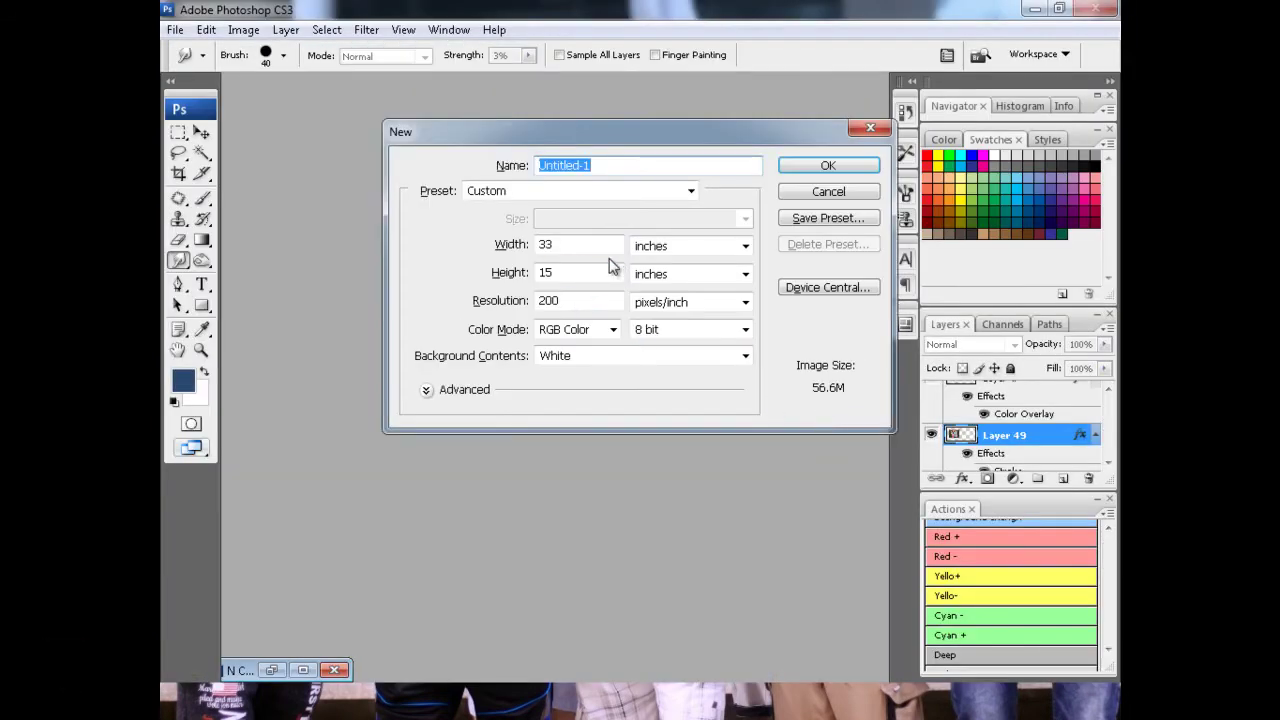
left_click(601, 250)
key("Tab")
key("Tab")
type("15")
key("Tab")
key("Tab")
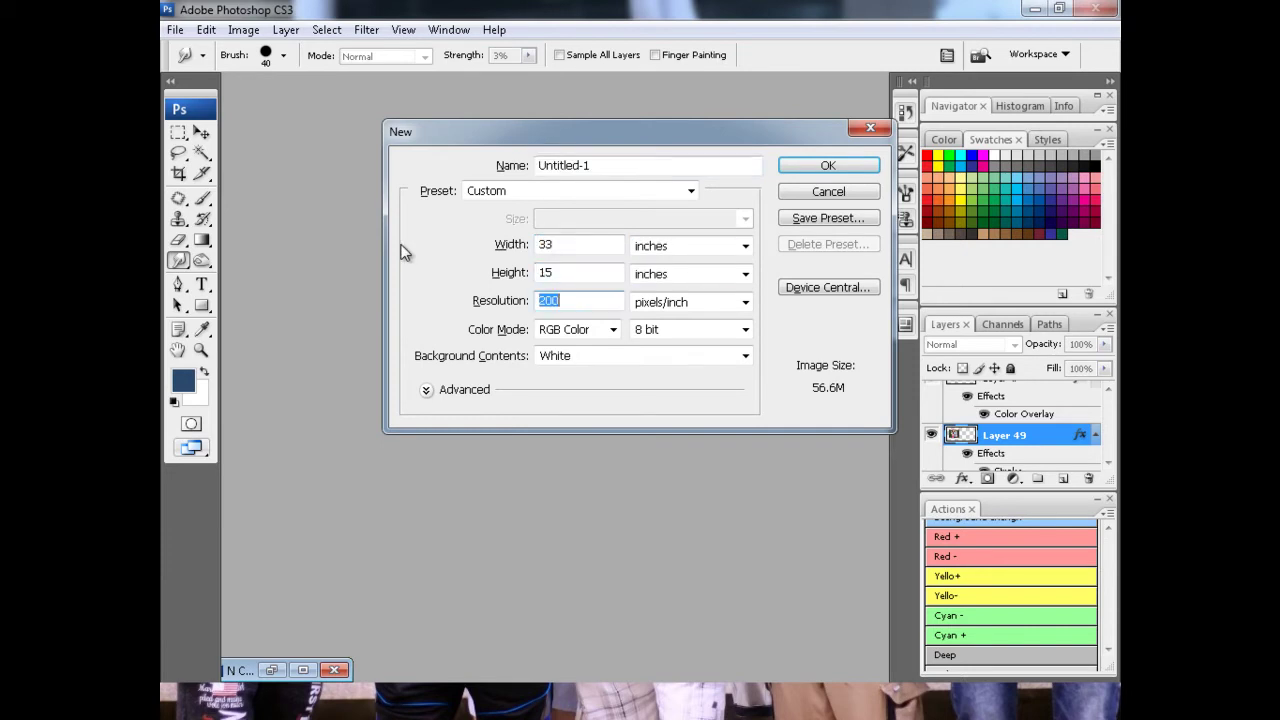
type("200")
key("Return")
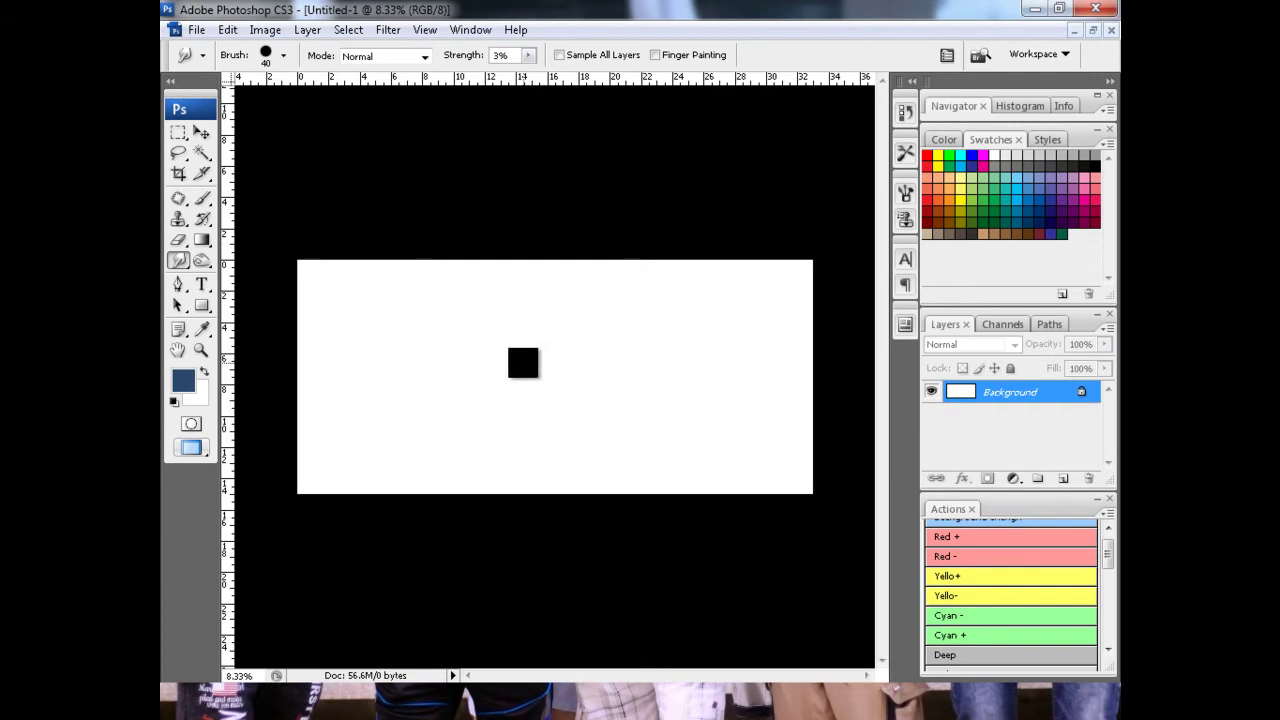
Step: Convert the background into a hidden Layer 0 and add two central spine guides
double_click(1025, 394)
key("Return")
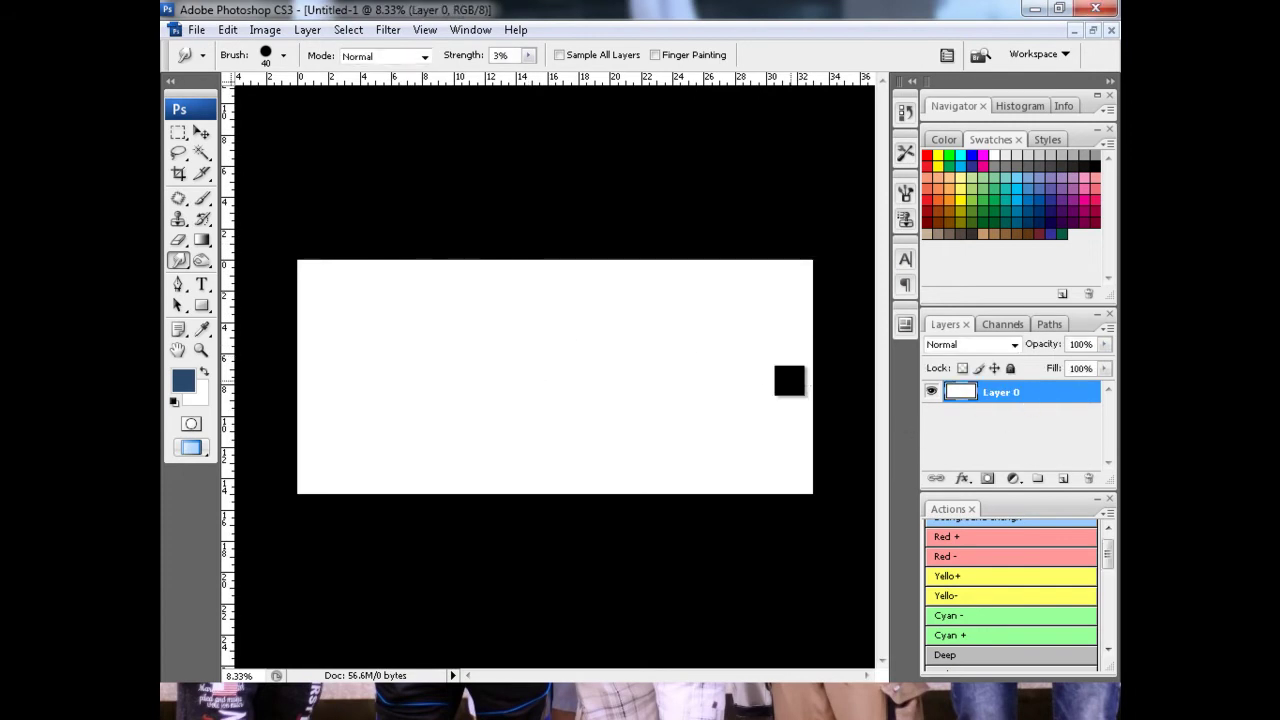
left_click(930, 393)
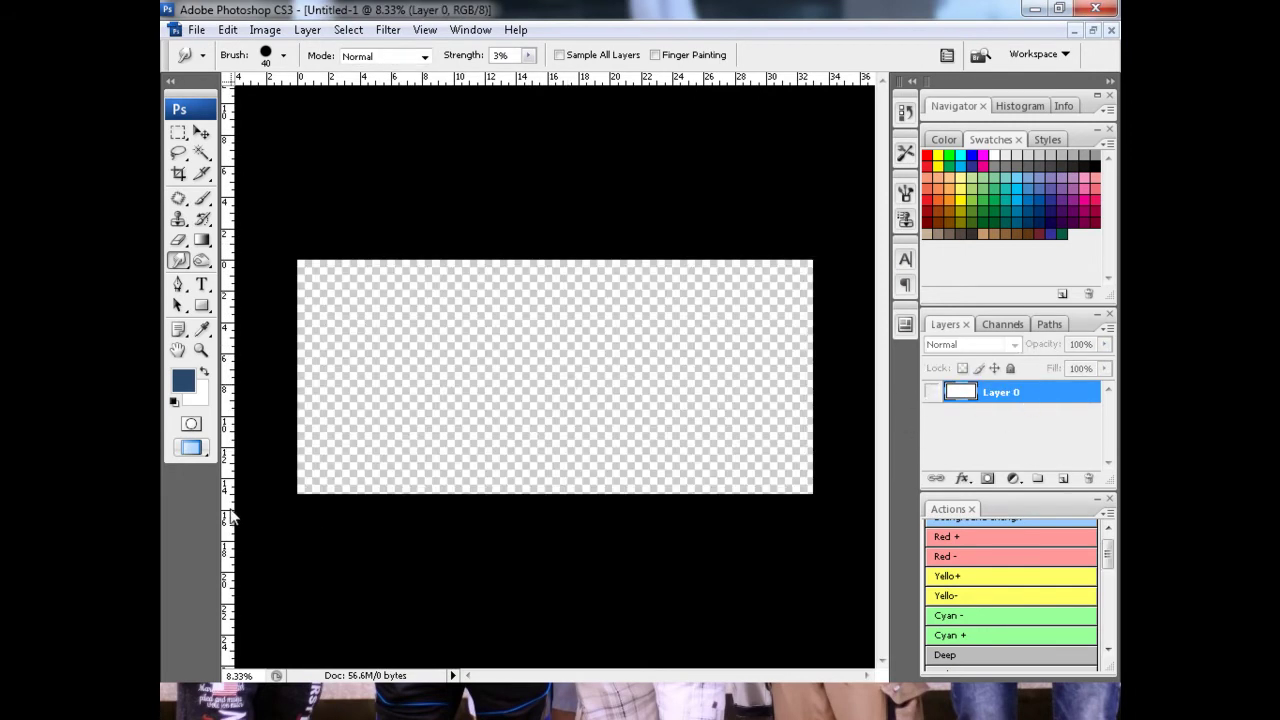
left_click_drag(232, 514, 323, 509)
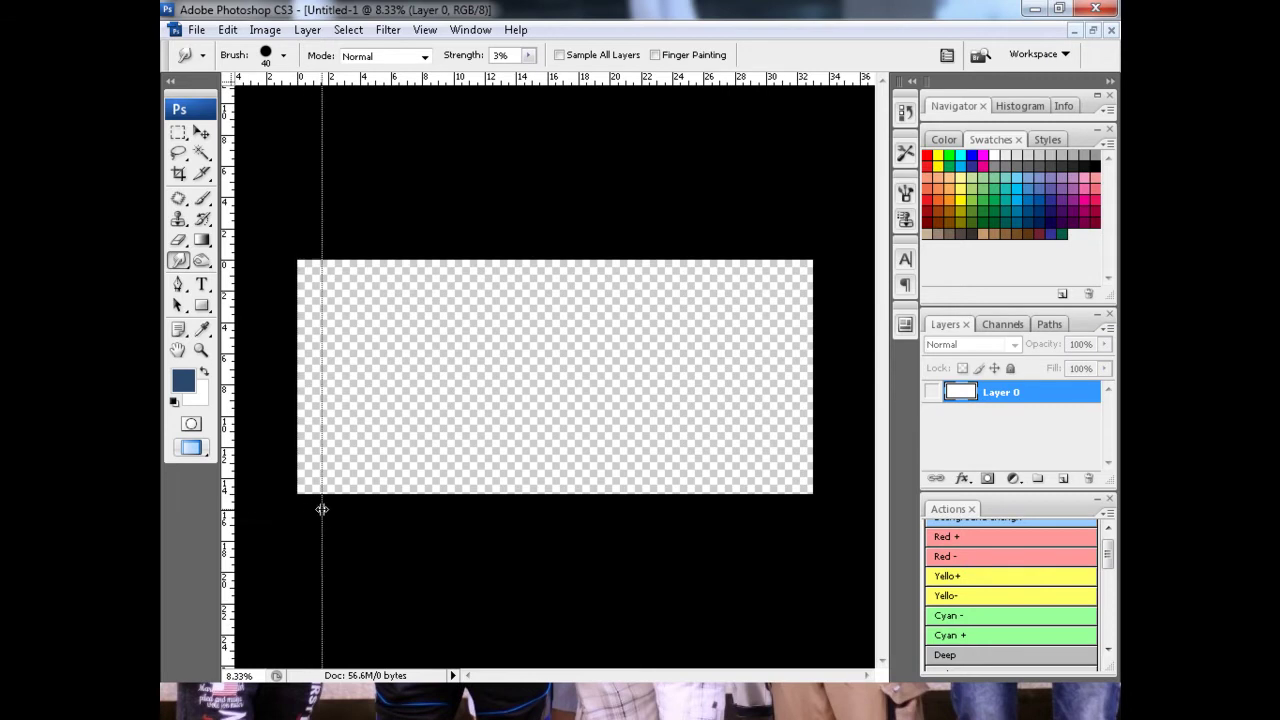
left_click_drag(323, 509, 368, 511)
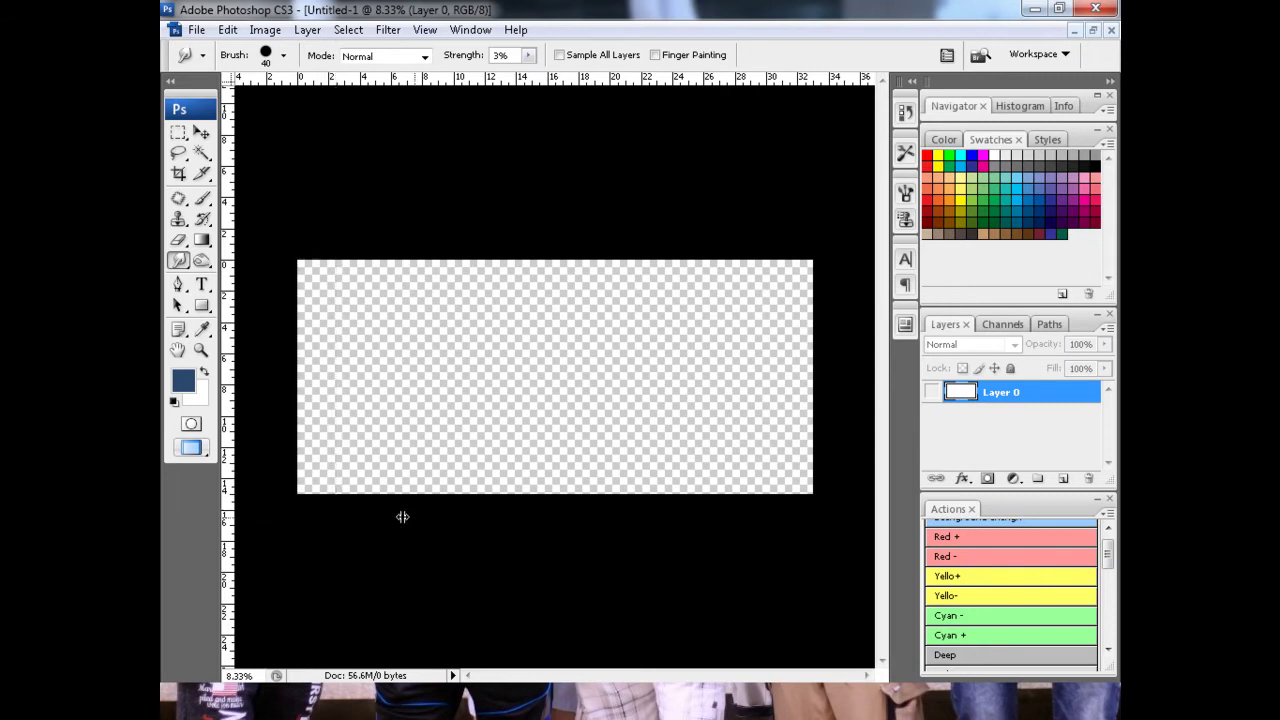
left_click_drag(494, 520, 534, 520)
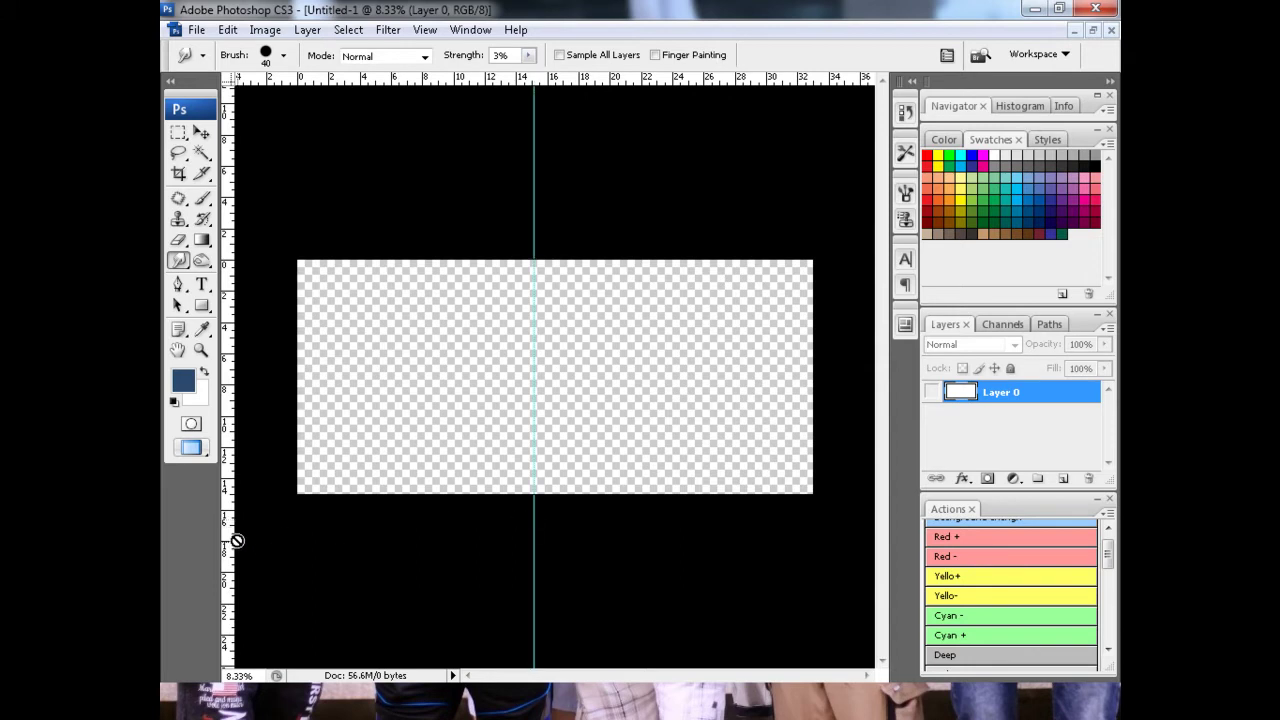
left_click_drag(612, 531, 583, 530)
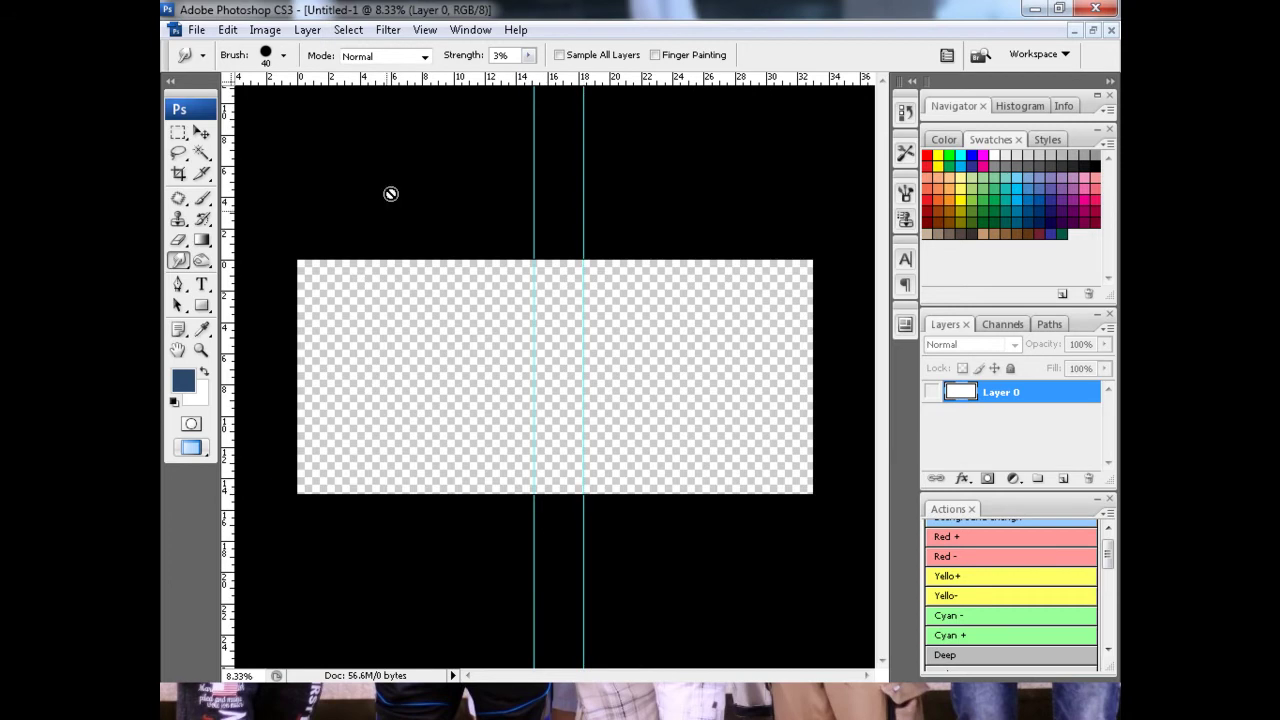
Step: Add top, bottom, left and right margin guides plus another spine guide
left_click_drag(447, 87, 458, 282)
left_click_drag(500, 82, 523, 482)
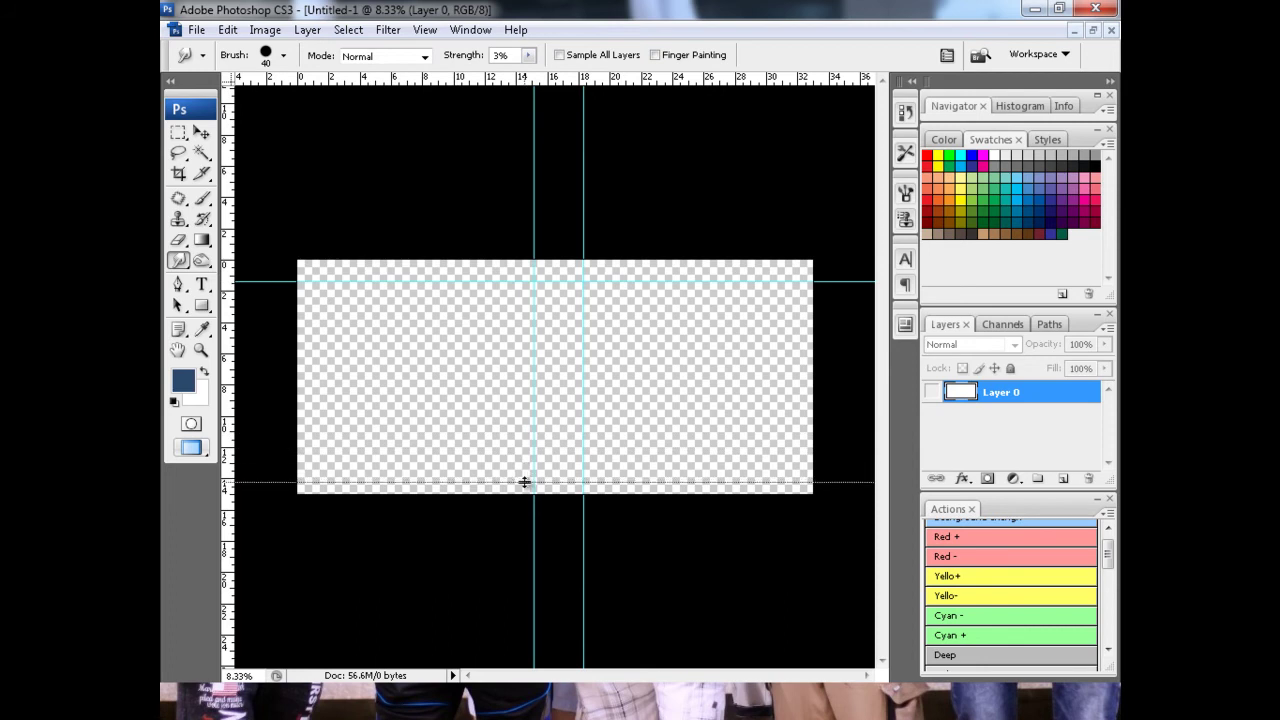
left_click_drag(523, 482, 515, 480)
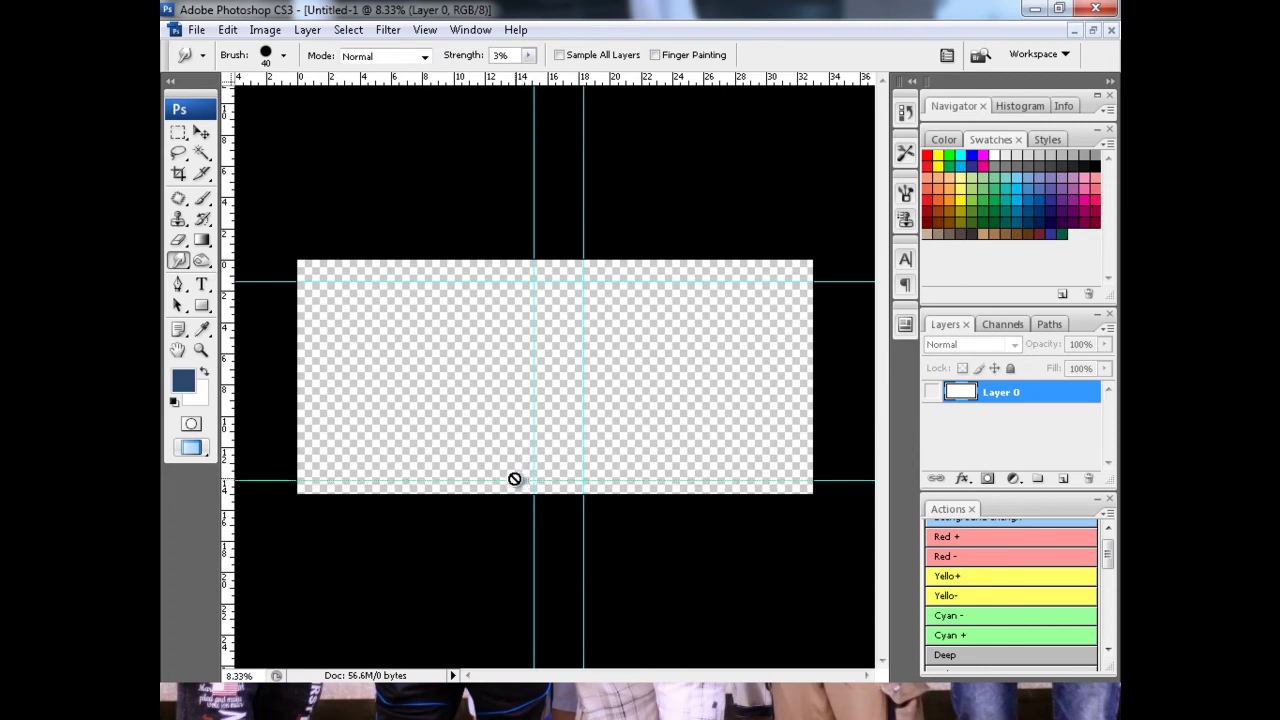
left_click_drag(236, 456, 322, 457)
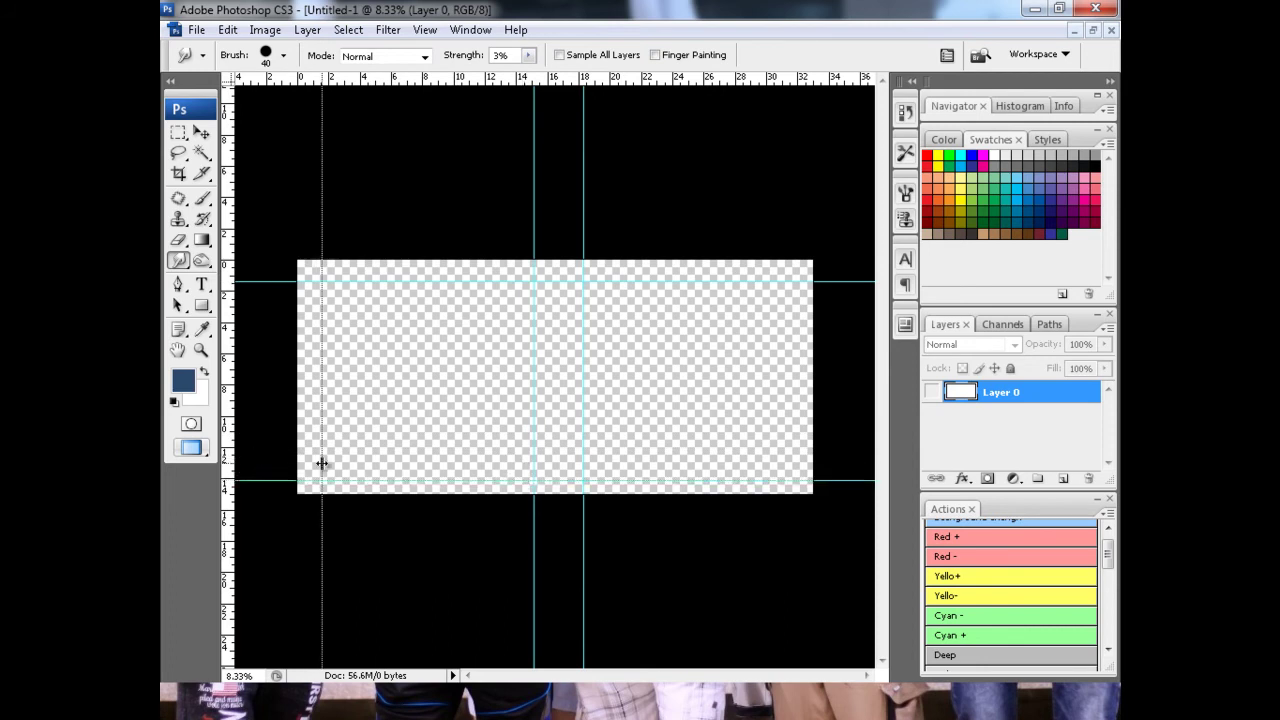
left_click_drag(236, 478, 584, 500)
left_click_drag(762, 499, 790, 498)
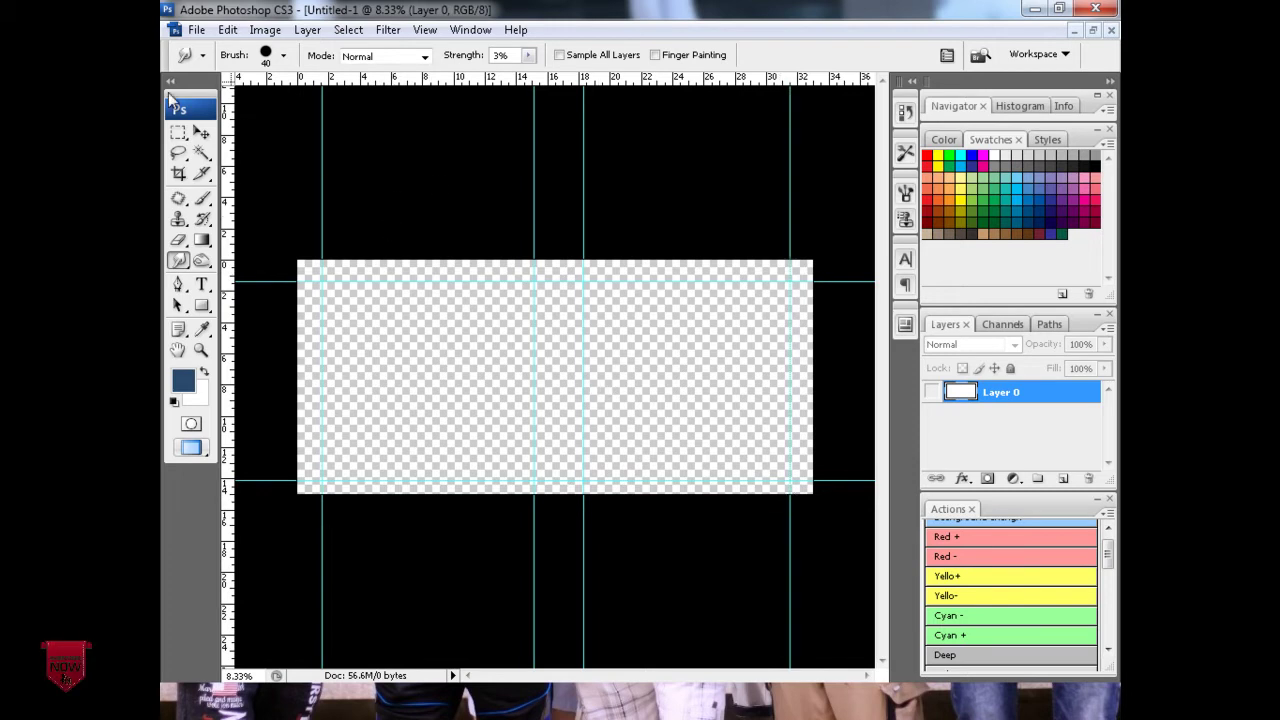
left_click(170, 82)
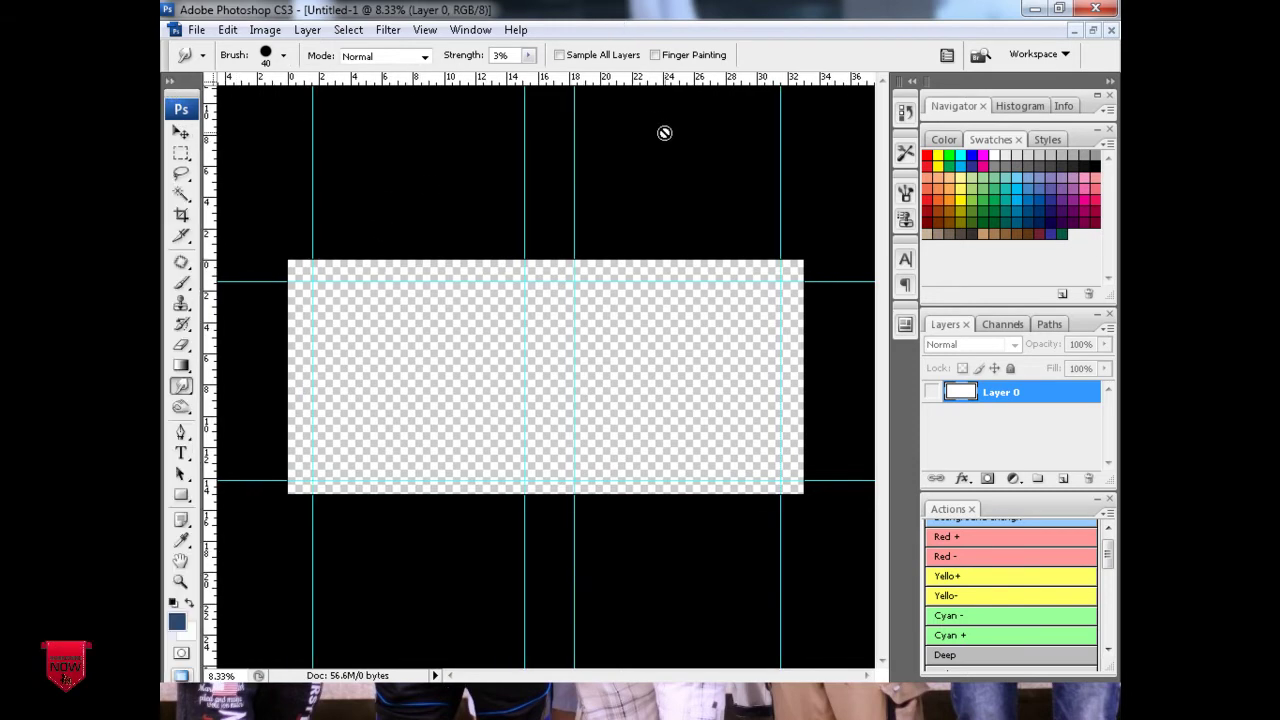
Step: In full-screen view, nudge the top, bottom, spine and right guides into place with the Move tool
key("f")
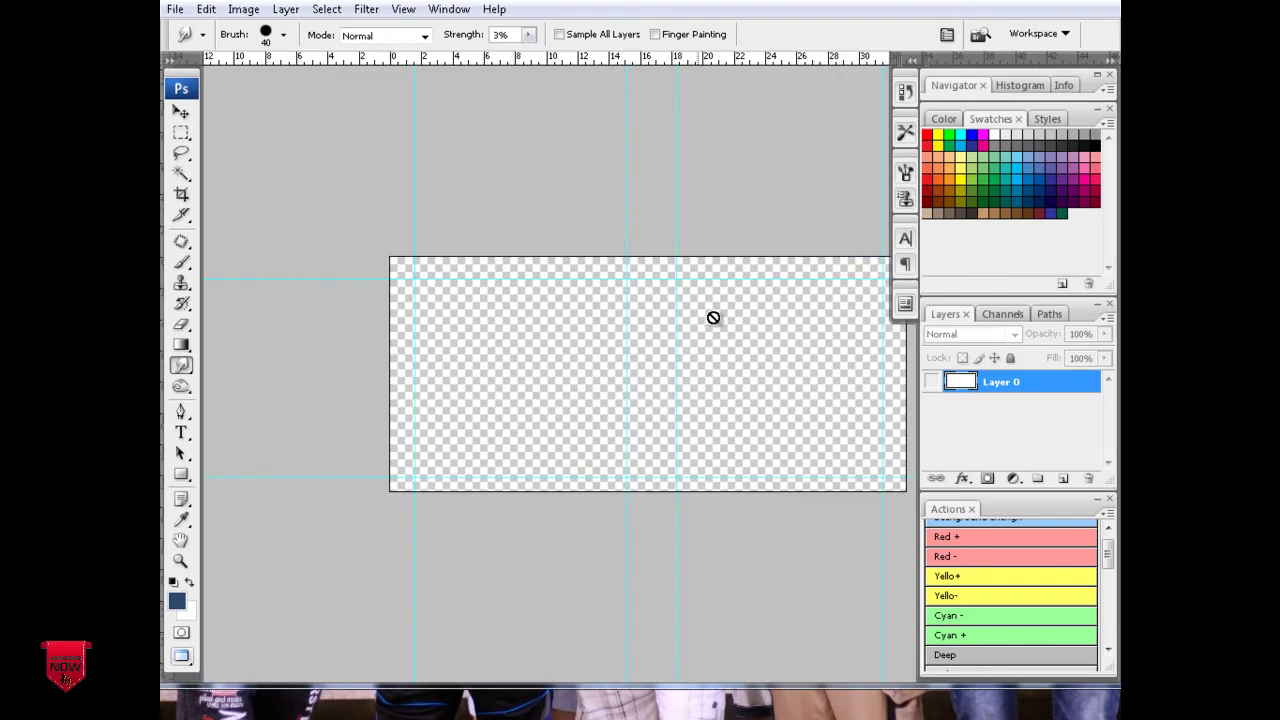
mouse_move(616, 331)
left_mouse_down()
mouse_move(809, 303)
mouse_move(736, 337)
left_mouse_up()
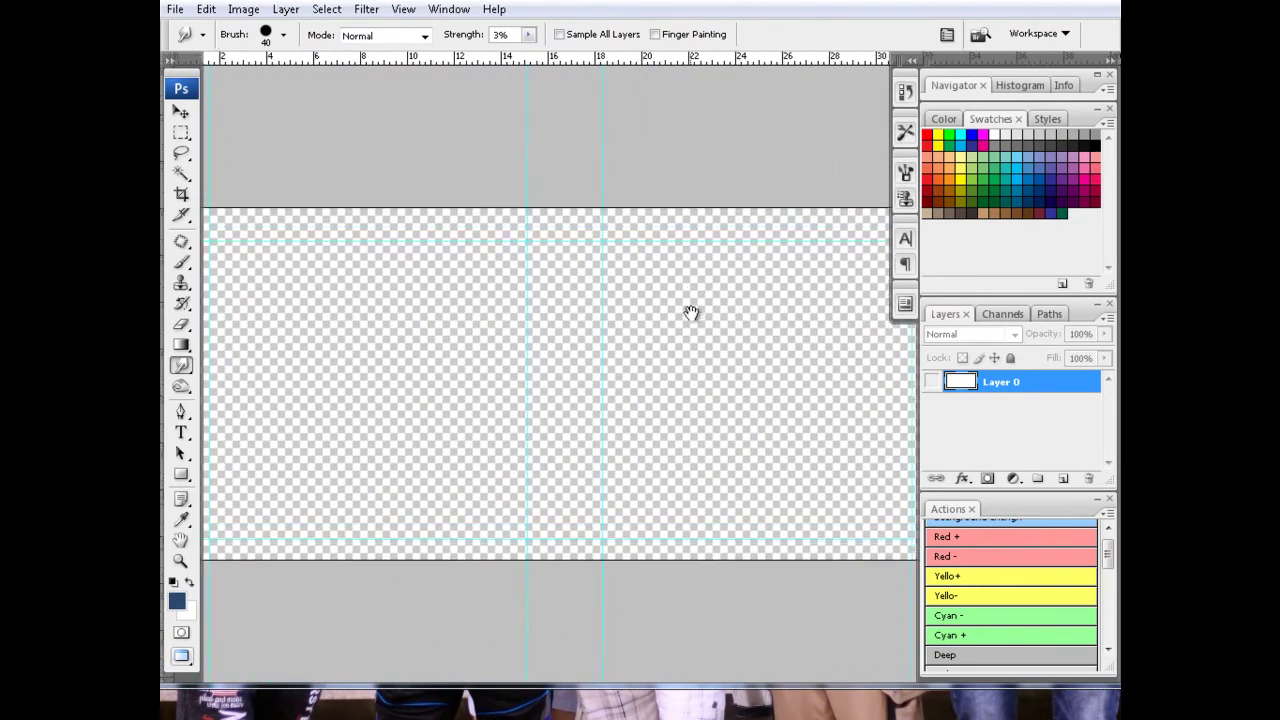
left_click(181, 113)
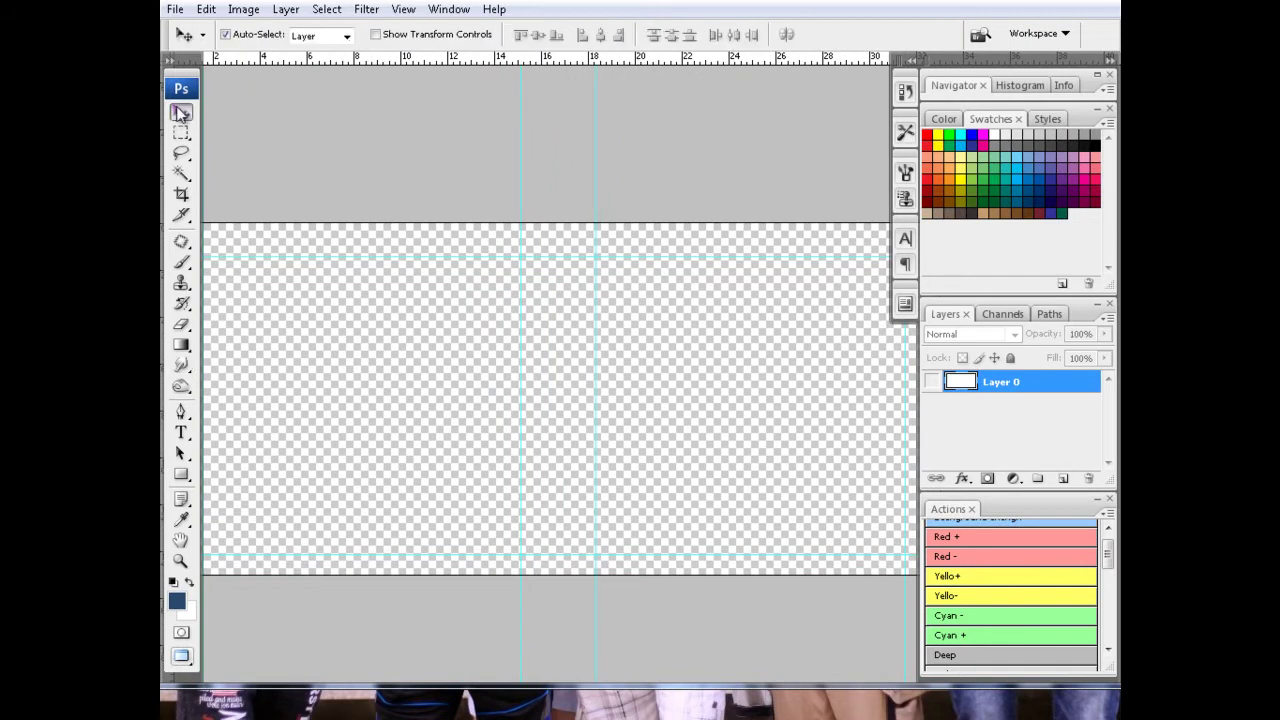
left_click_drag(409, 256, 411, 246)
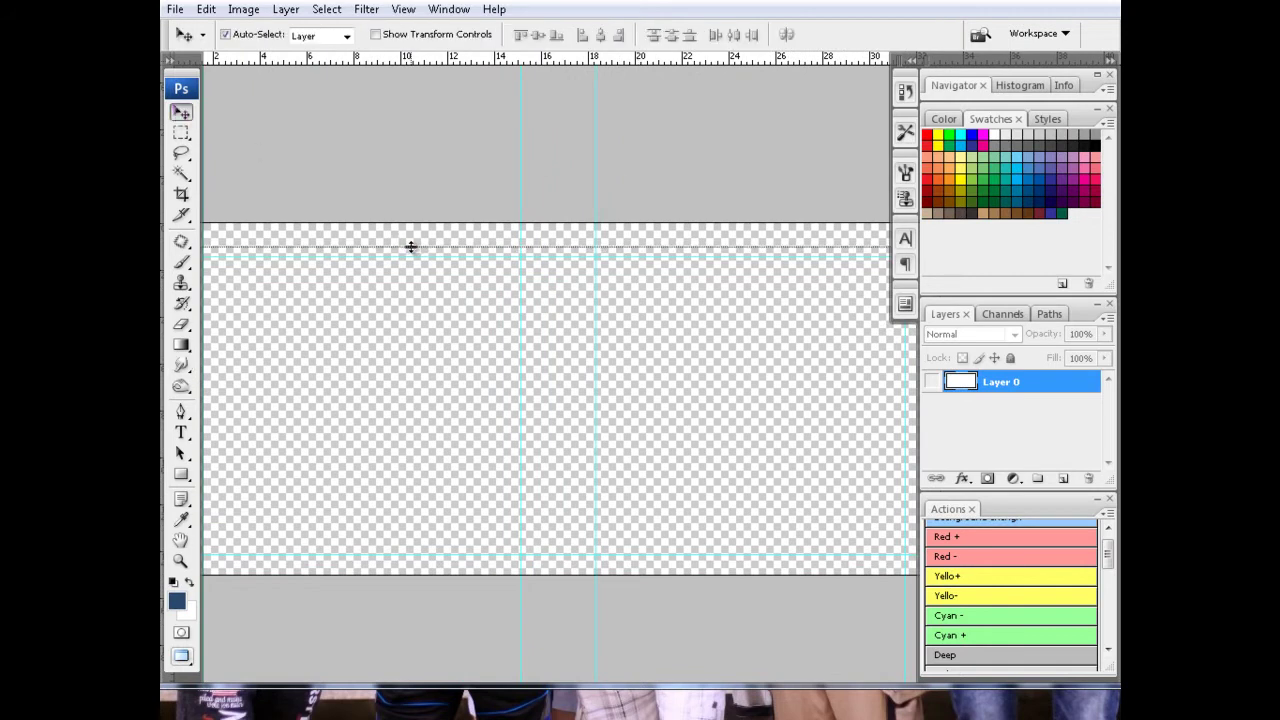
left_click_drag(531, 314, 597, 218)
left_click_drag(587, 401, 587, 396)
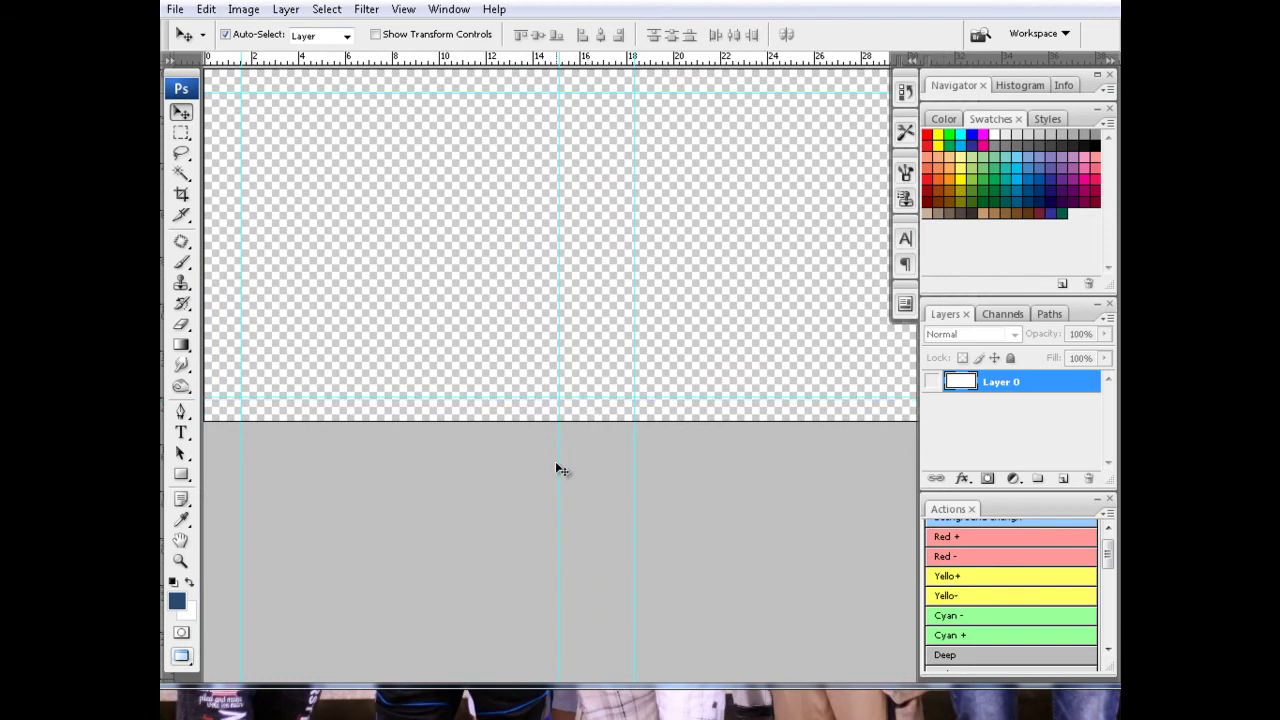
left_click_drag(558, 462, 574, 460)
left_click(646, 437, "alt")
left_click(646, 407, "alt")
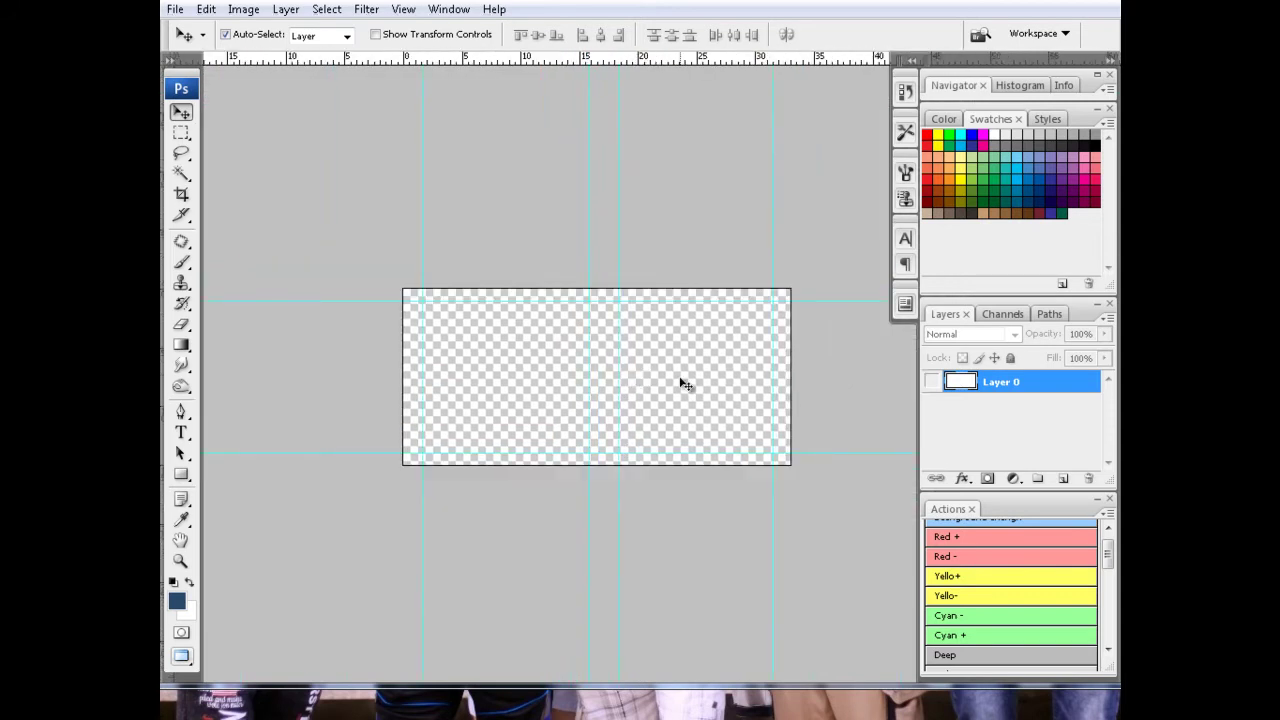
left_click_drag(619, 571, 614, 571)
left_click(639, 417, "ctrl")
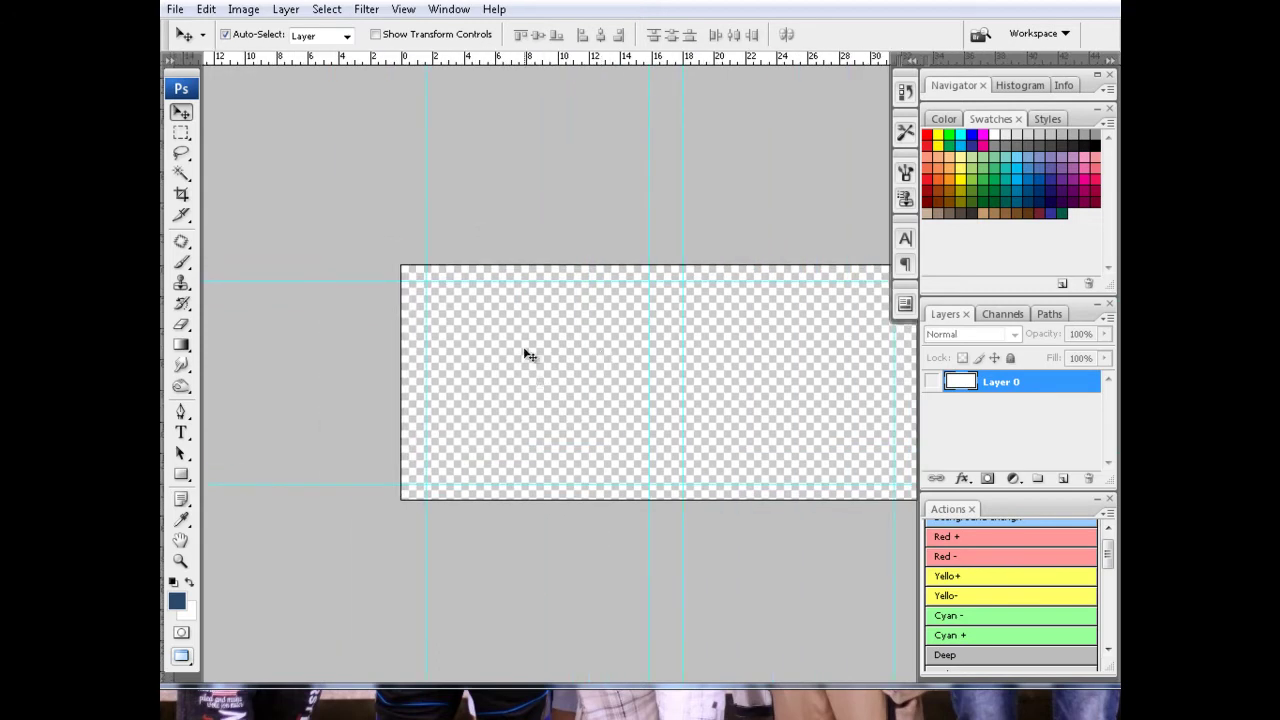
Step: Fit the whole canvas in view and bring up the Open dialog to import an image
key("alt+Tab")
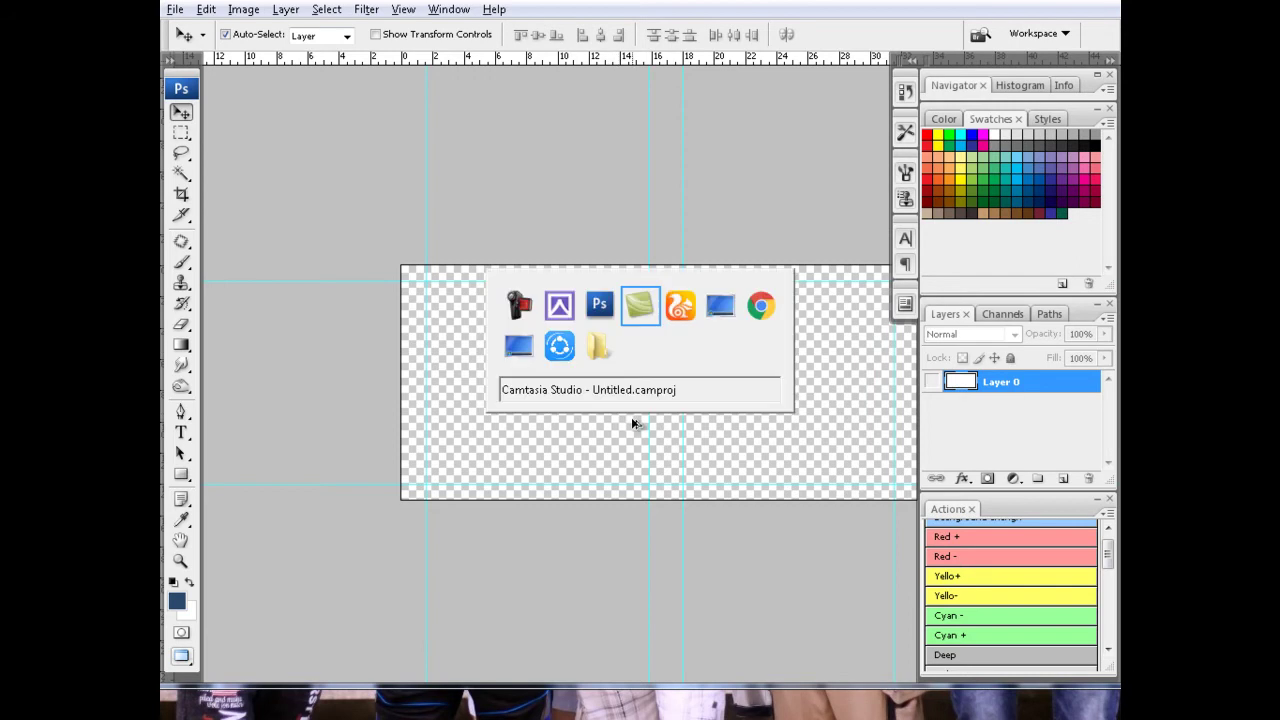
key("alt+Tab")
key("alt+Tab")
key("alt+Tab")
key("alt+Tab")
key("alt+Tab")
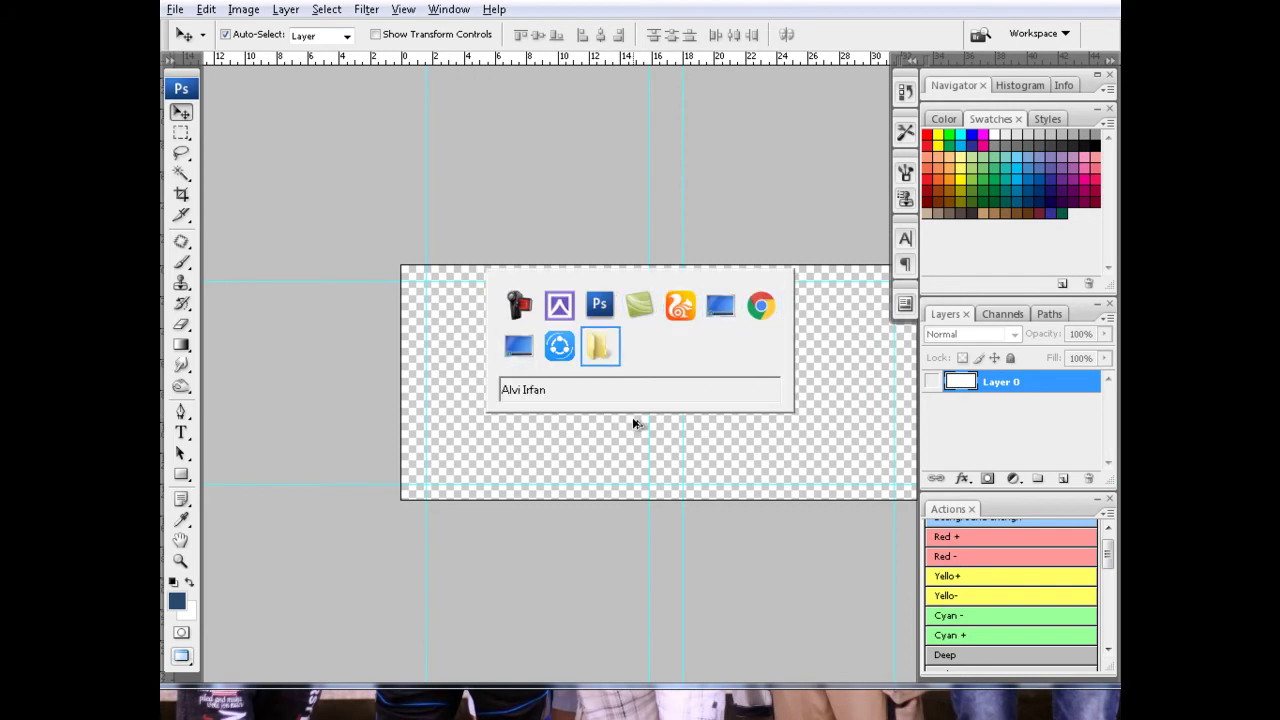
key("alt+Tab")
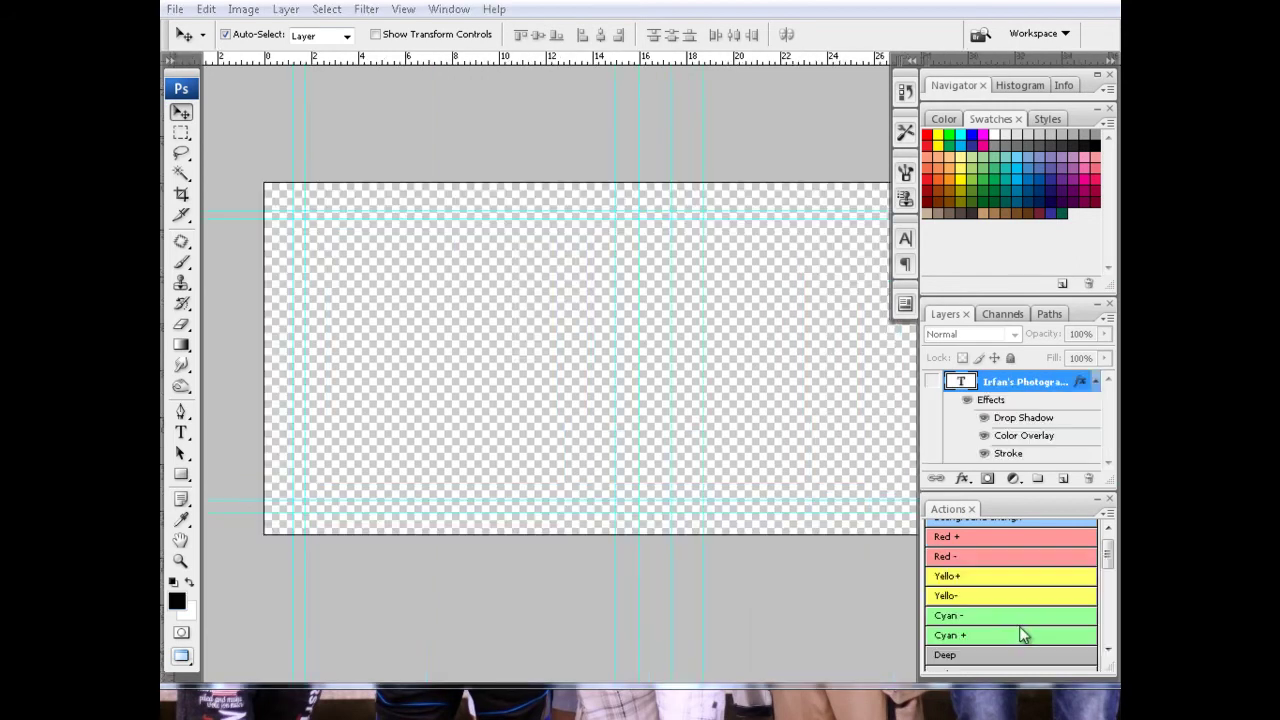
left_click(690, 363, "alt")
mouse_move(749, 391)
left_mouse_down()
mouse_move(649, 394)
mouse_move(796, 388)
left_mouse_up()
left_click(649, 394)
key("ctrl+minus")
key("ctrl+minus")
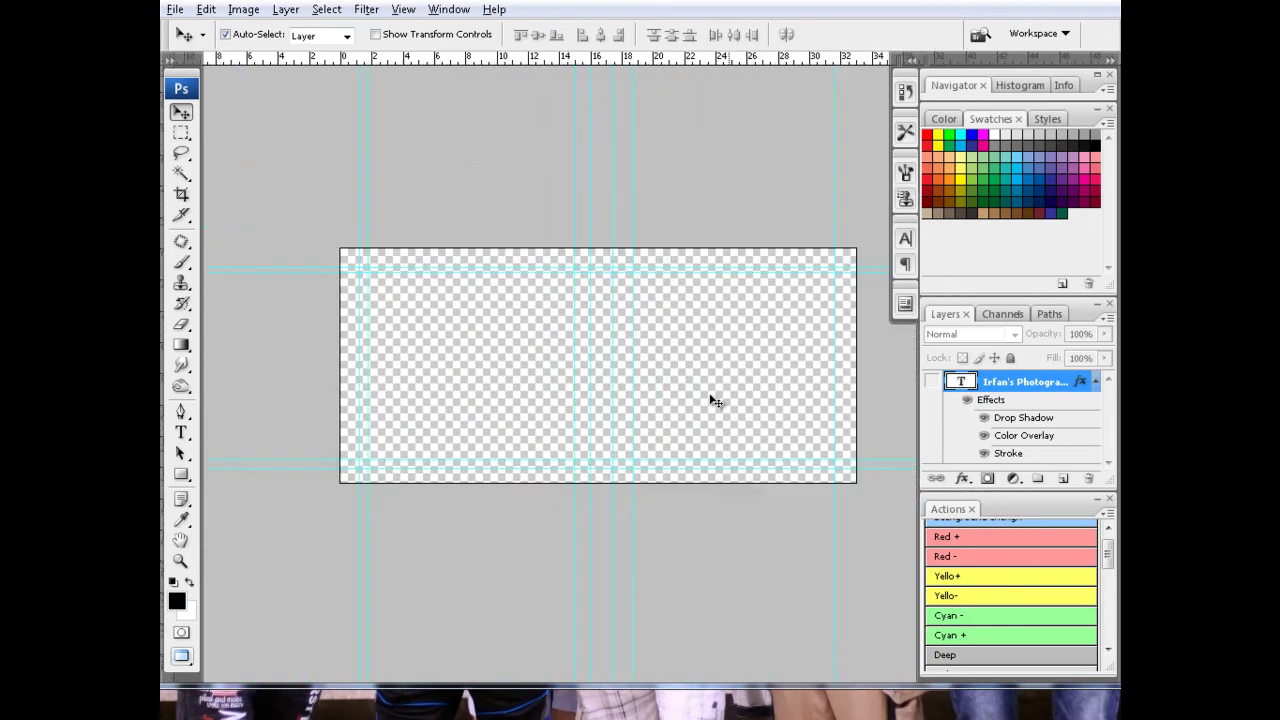
key("ctrl+o")
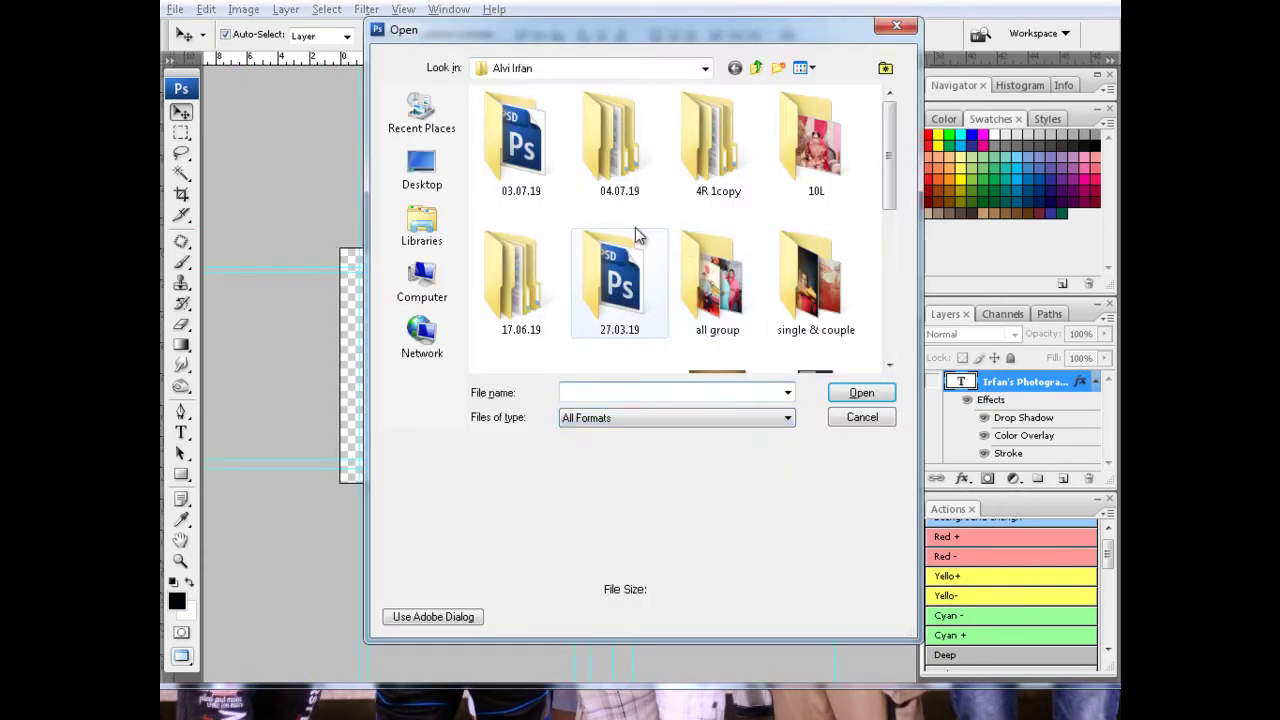
Step: Browse to the E: drive's N Card background folder and its New folder
left_click(447, 284)
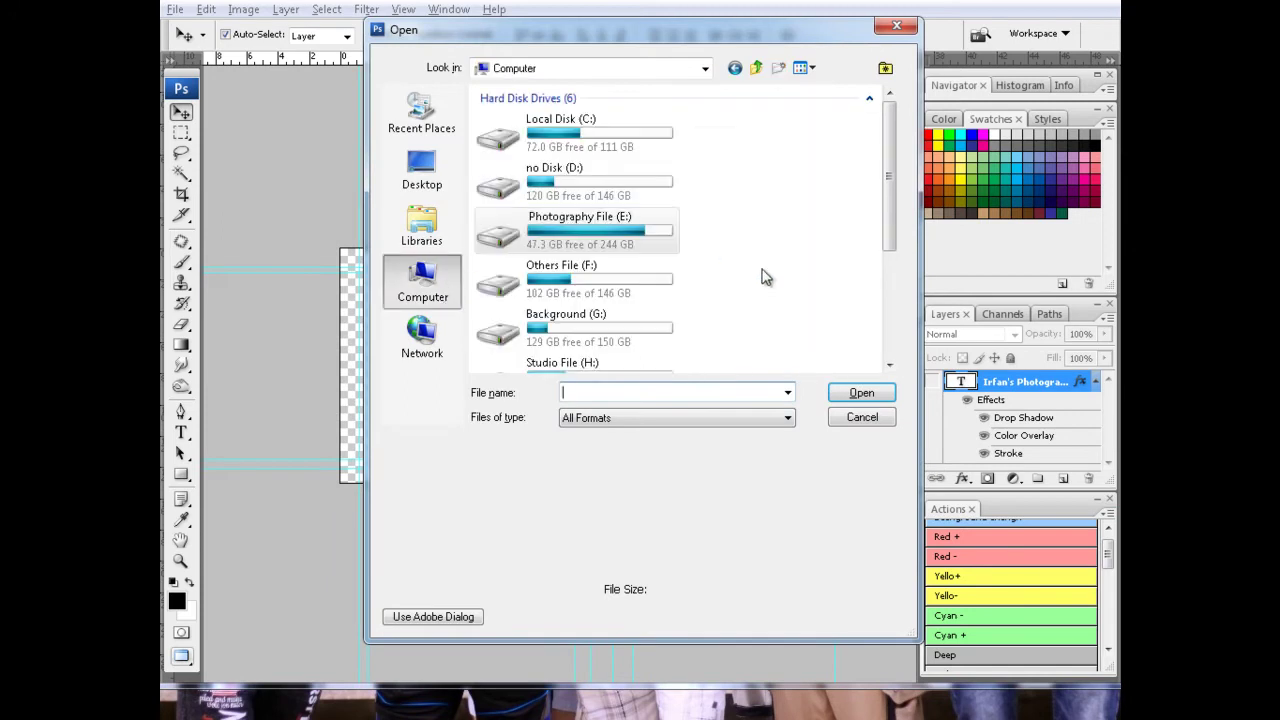
double_click(580, 233)
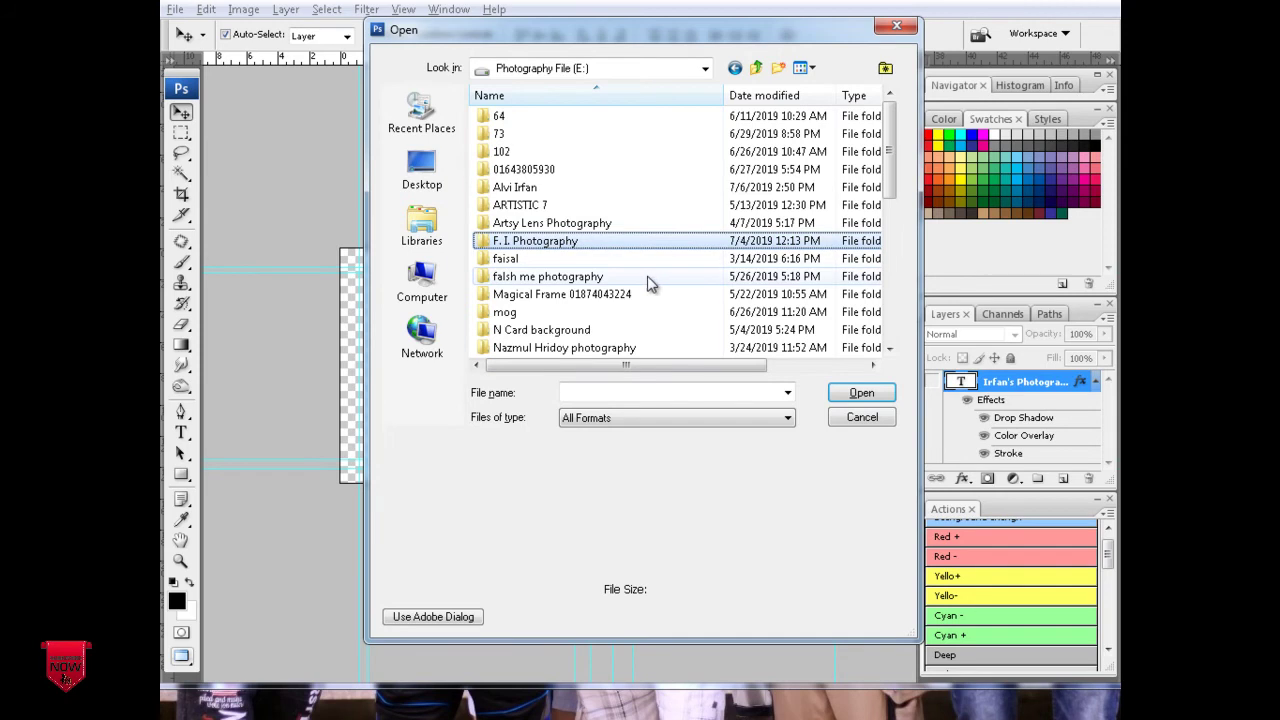
double_click(555, 330)
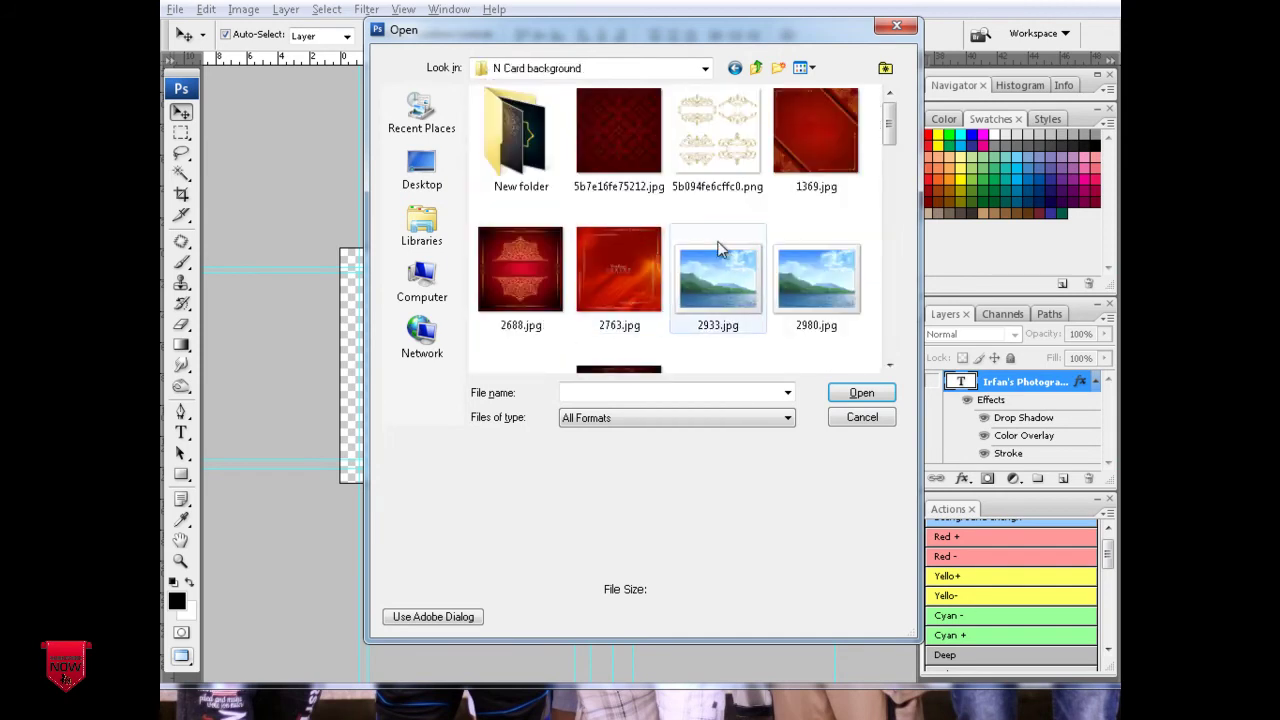
left_click(590, 175)
double_click(530, 165)
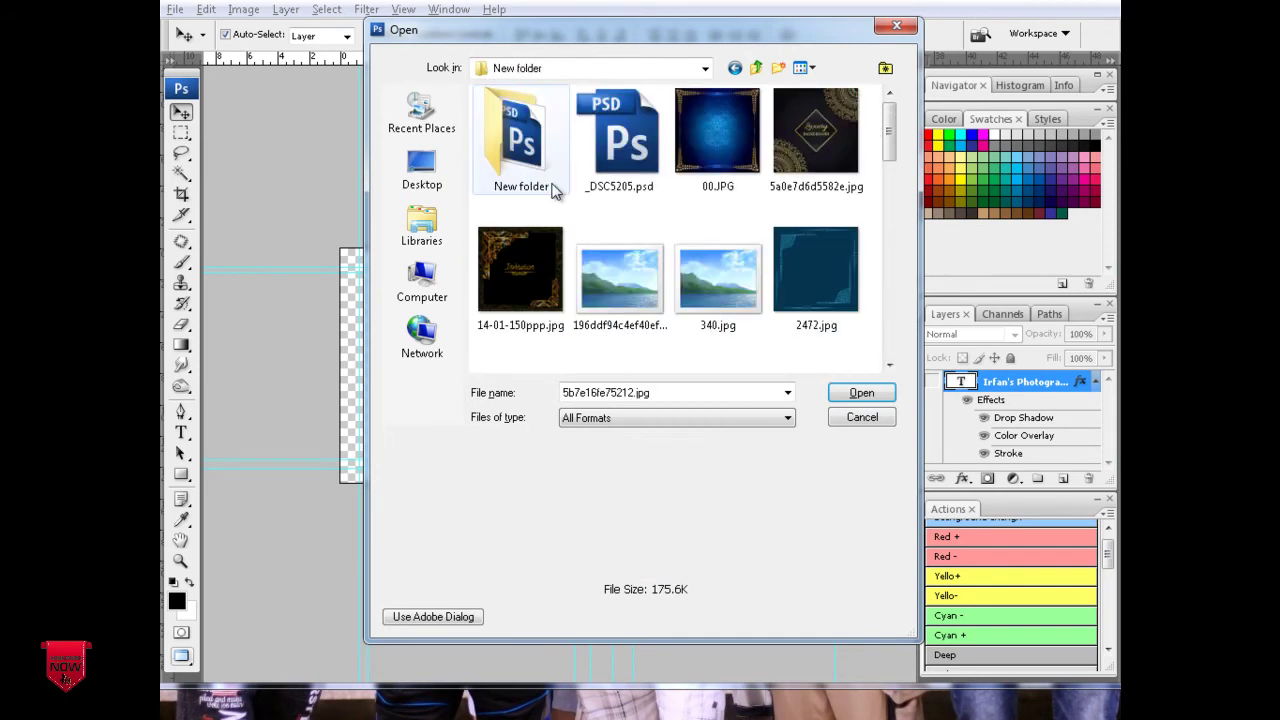
Step: Scroll through the background thumbnails and open 75289.jpg
scroll(743, 260, "down", 3)
scroll(790, 275, "down", 3)
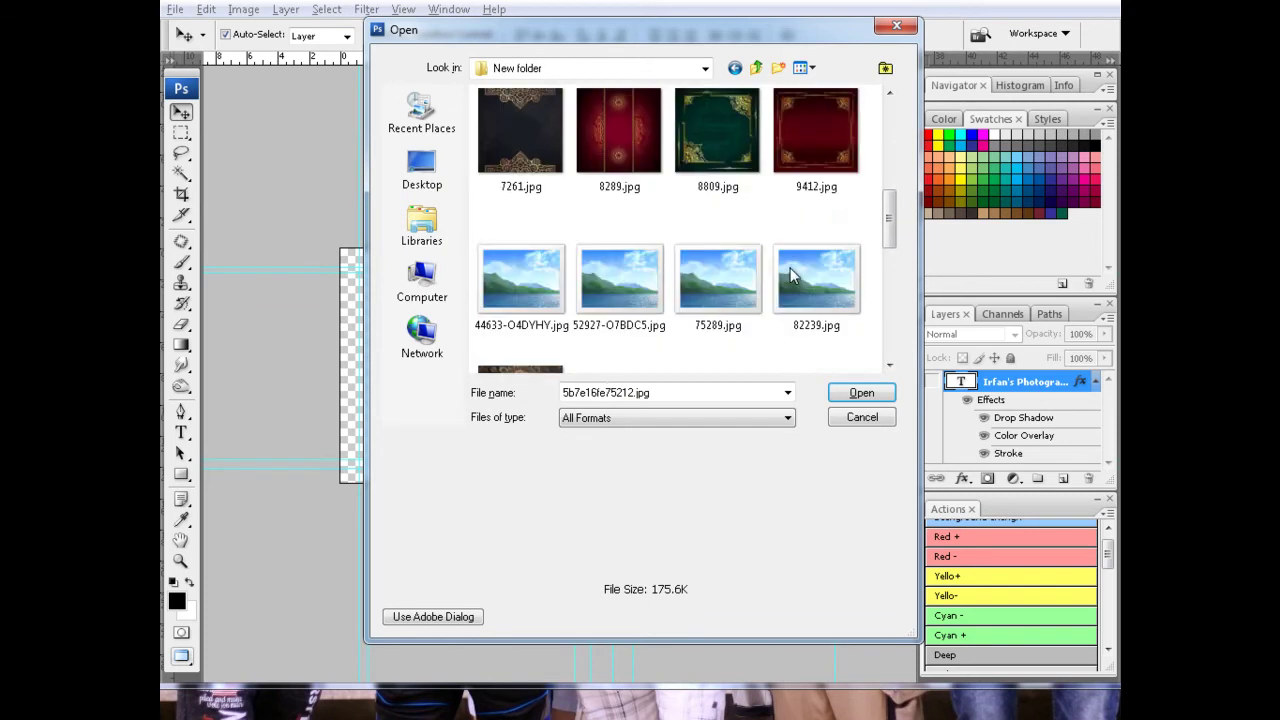
scroll(790, 275, "down", 3)
scroll(790, 275, "up", 3)
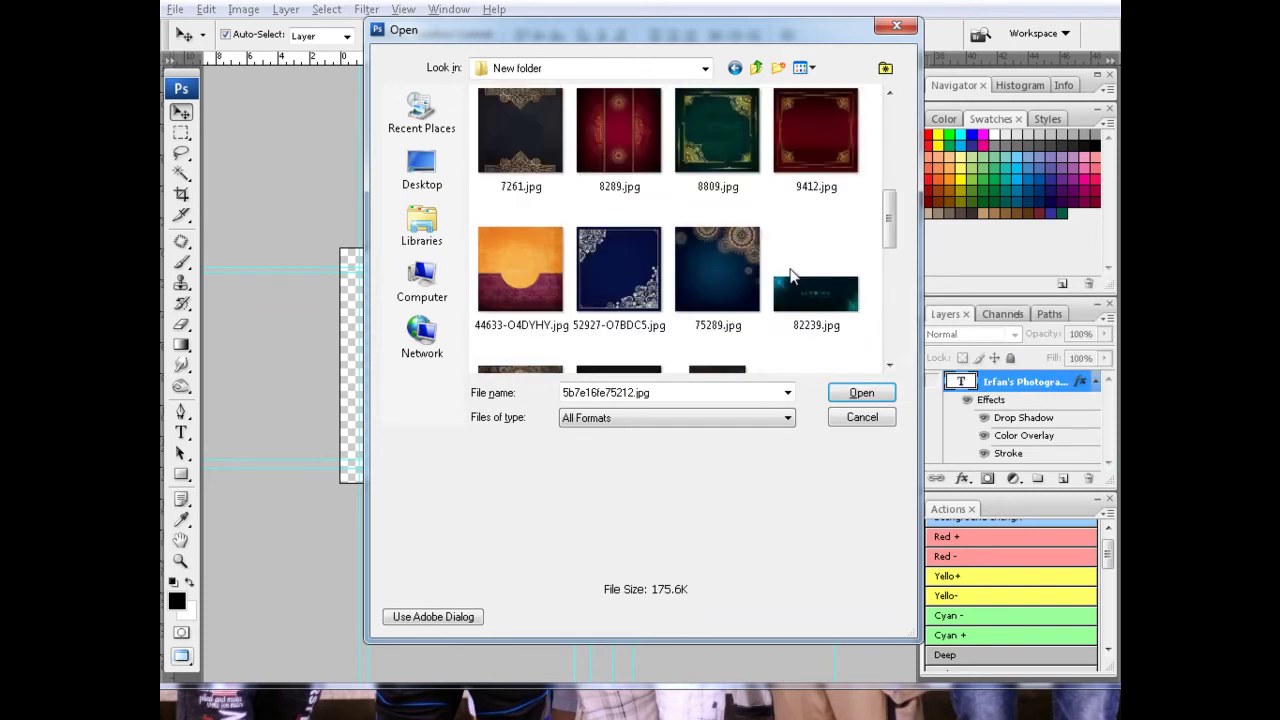
scroll(720, 261, "down", 5)
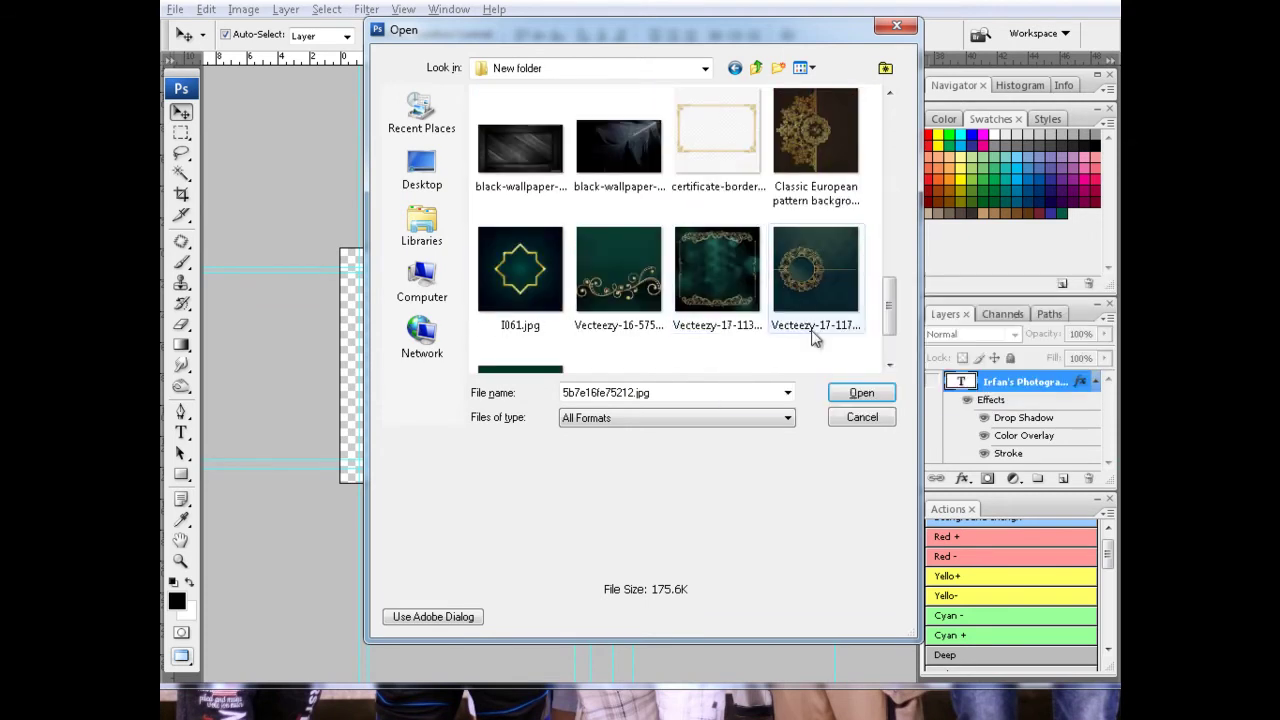
scroll(743, 277, "up", 3)
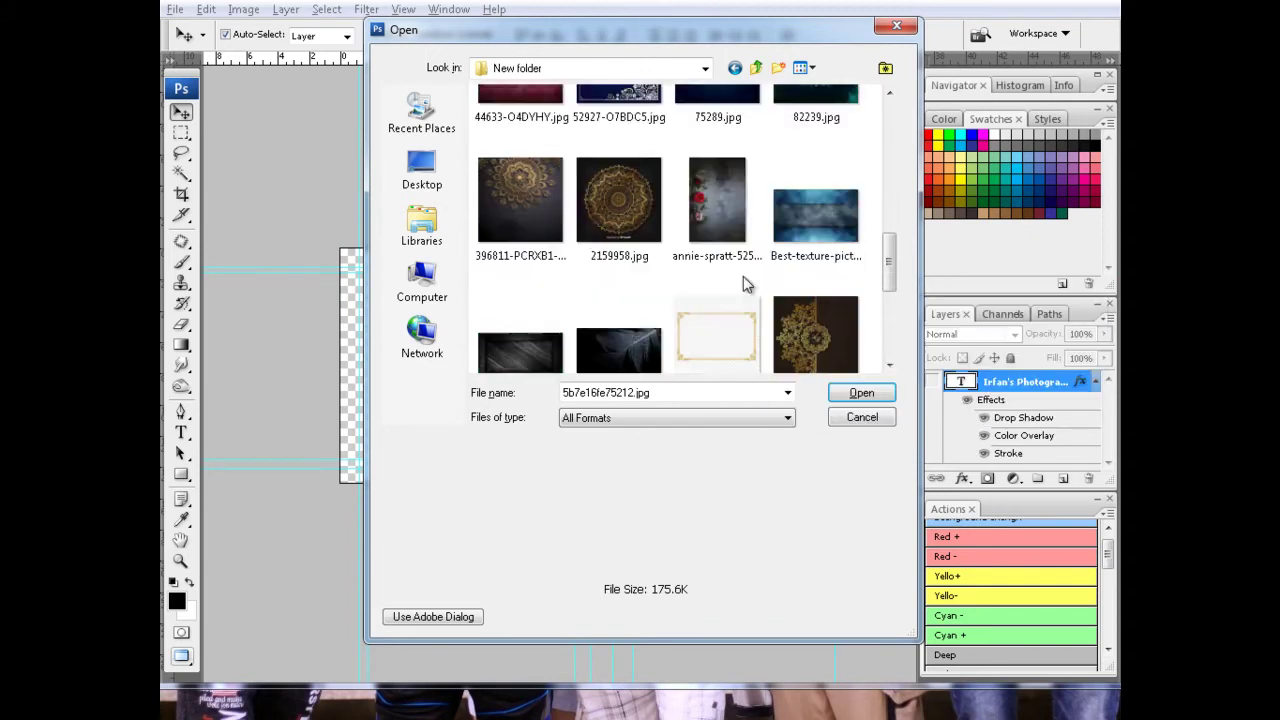
scroll(743, 280, "down", 5)
scroll(745, 280, "up", 3)
scroll(745, 280, "down", 3)
scroll(748, 285, "up", 5)
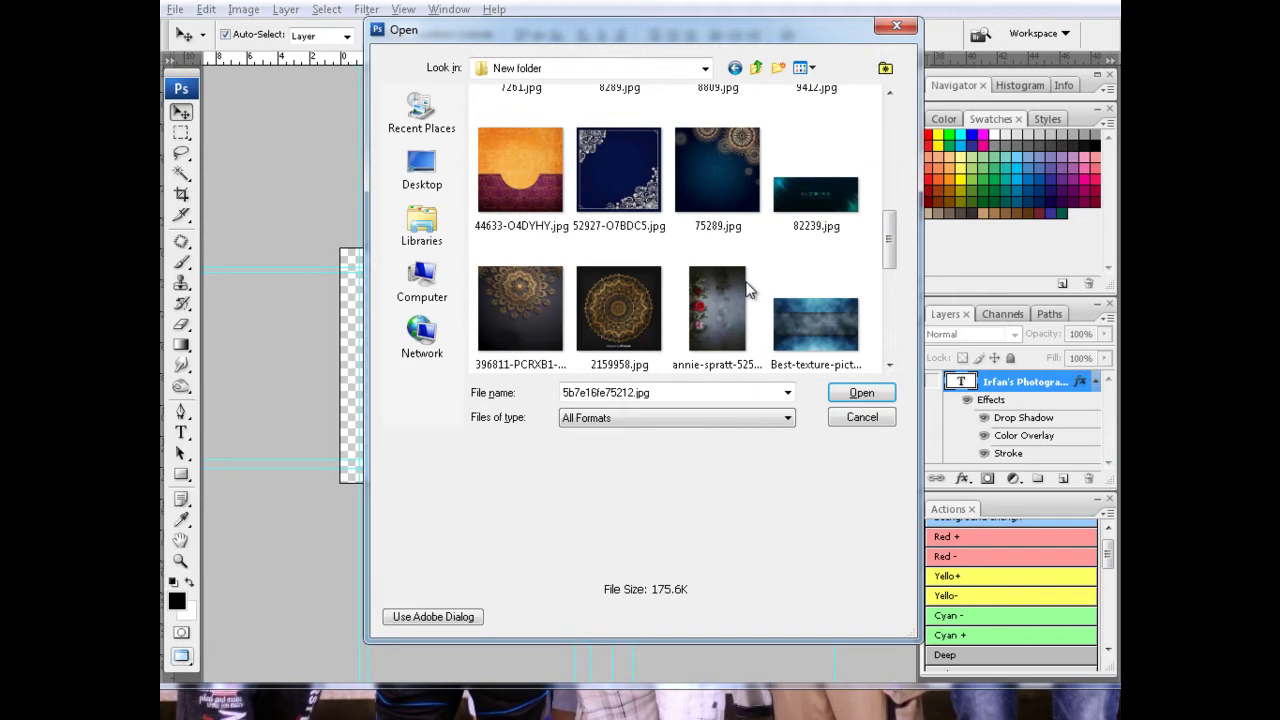
scroll(750, 289, "down", 2)
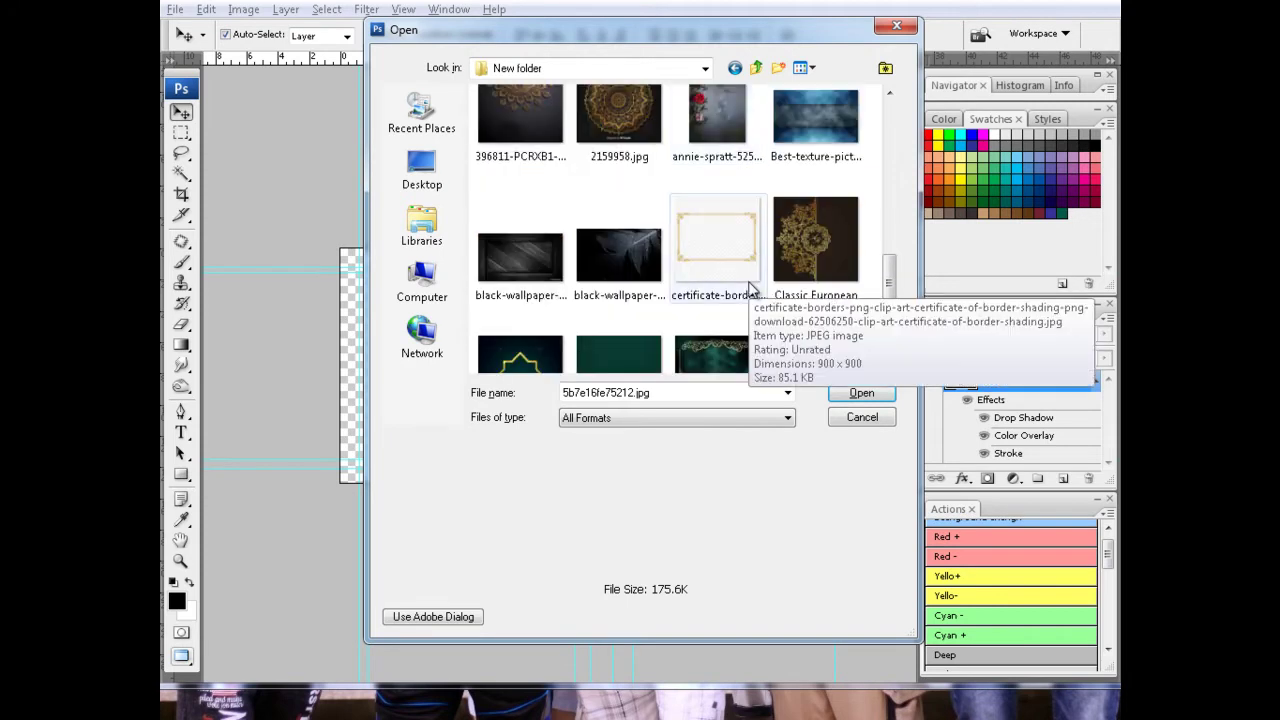
scroll(752, 289, "up", 2)
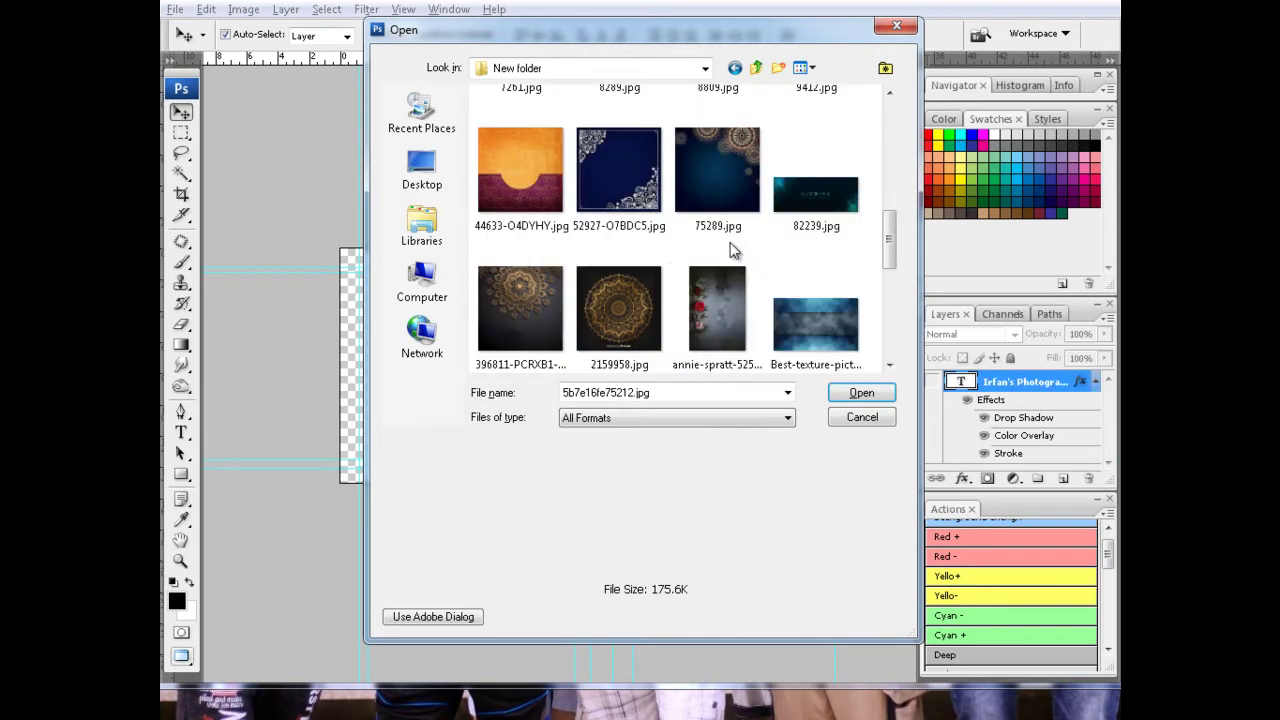
left_click(720, 202)
double_click(720, 202)
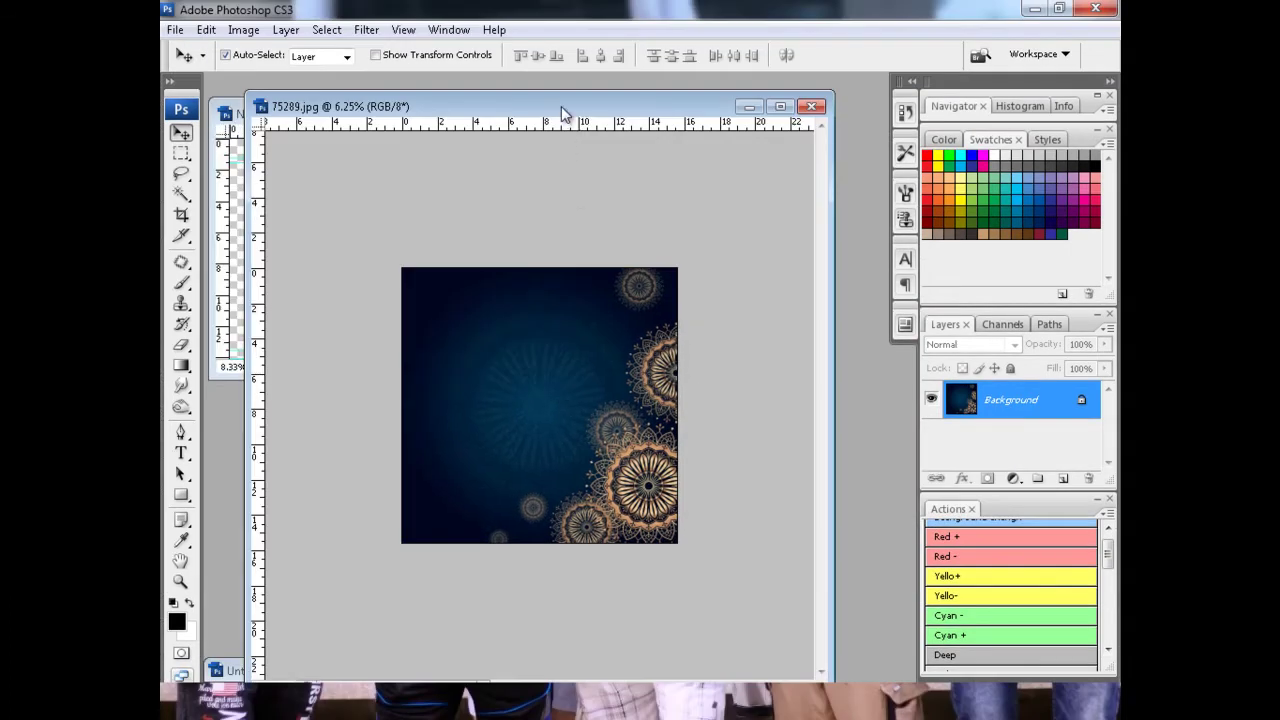
Step: Drag the 75289.jpg mandala into N Card.psd and scale it down to the card's right half
left_click_drag(563, 114, 940, 140)
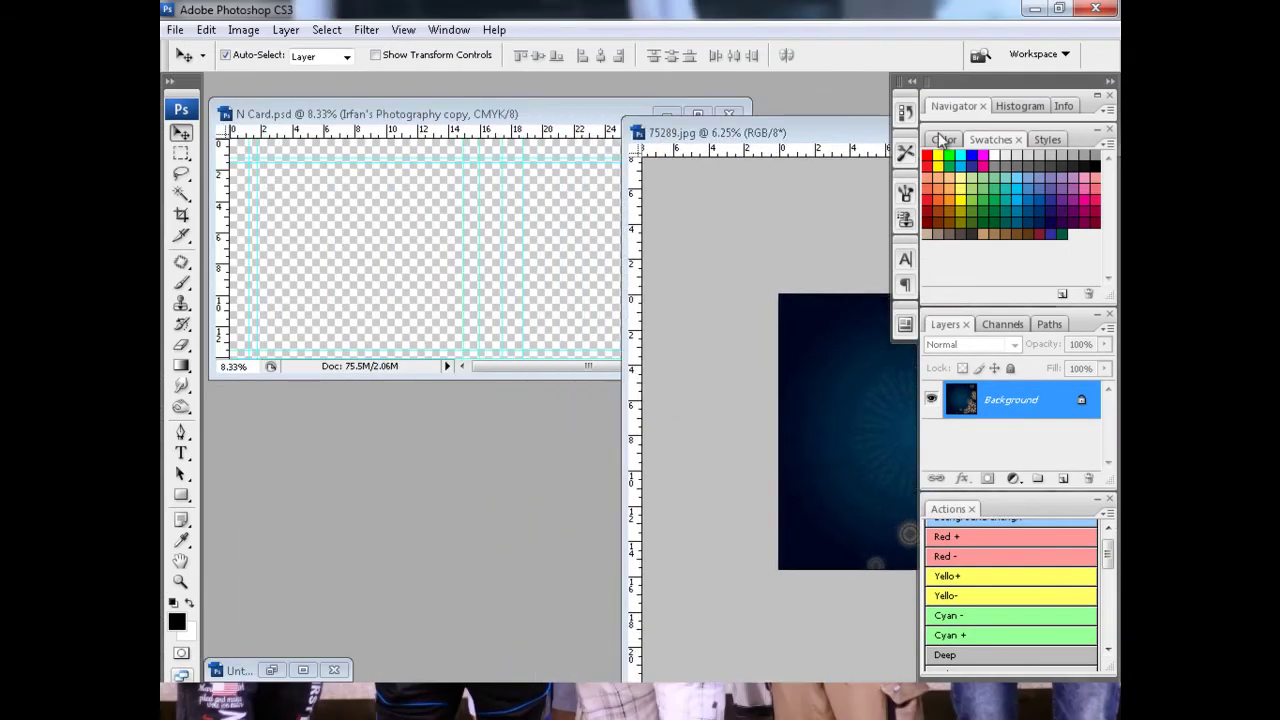
left_click_drag(874, 434, 604, 283)
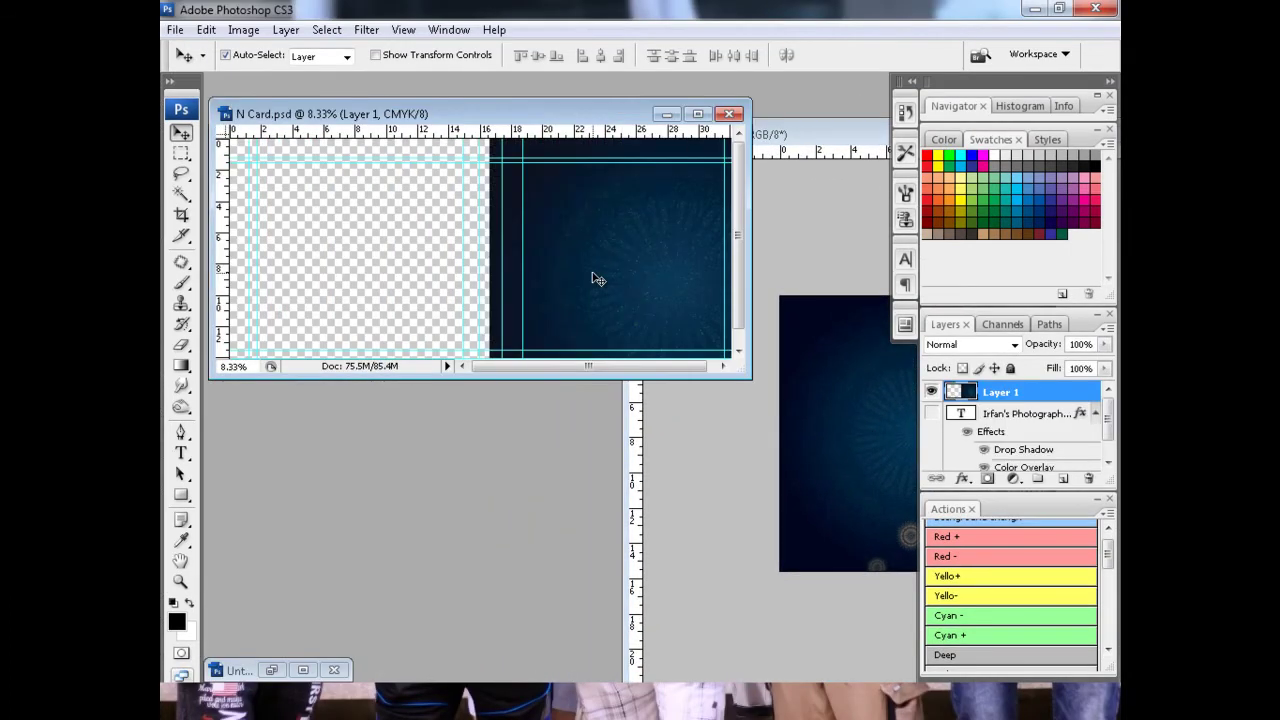
key("f")
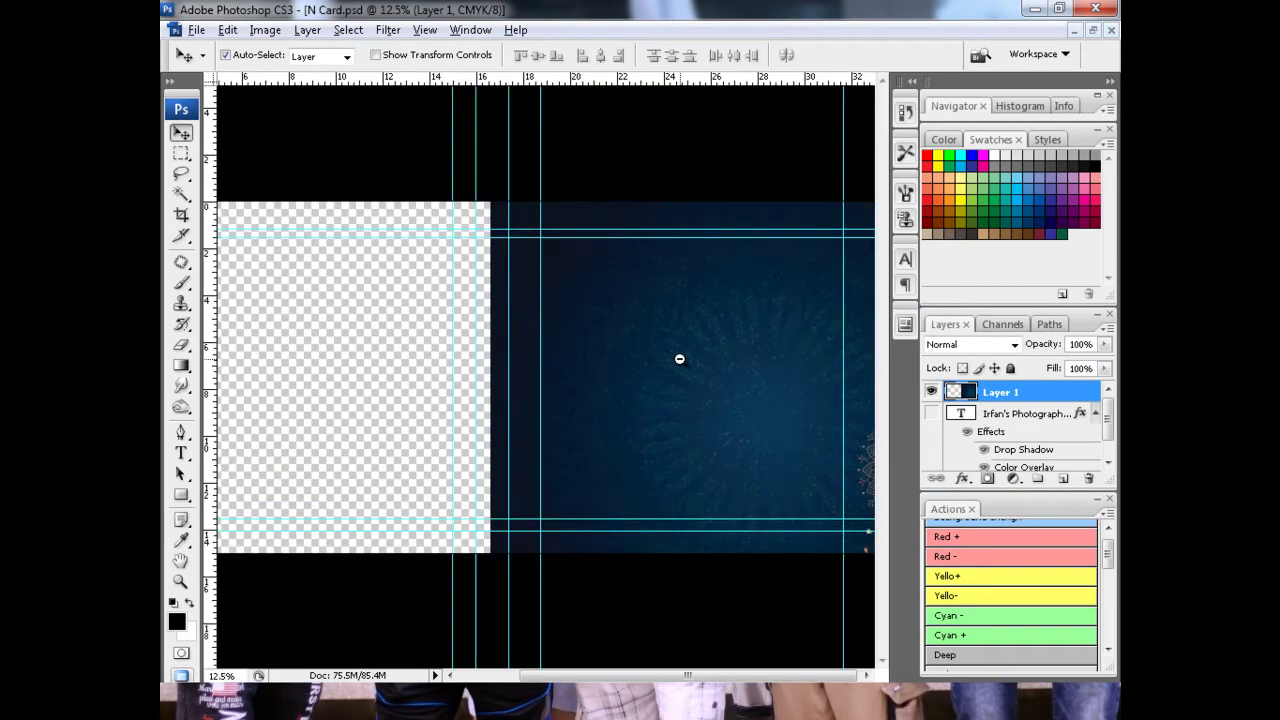
key("ctrl+t")
mouse_move(540, 230)
left_mouse_down()
mouse_move(583, 272)
mouse_move(566, 258)
left_mouse_up()
key("Return")
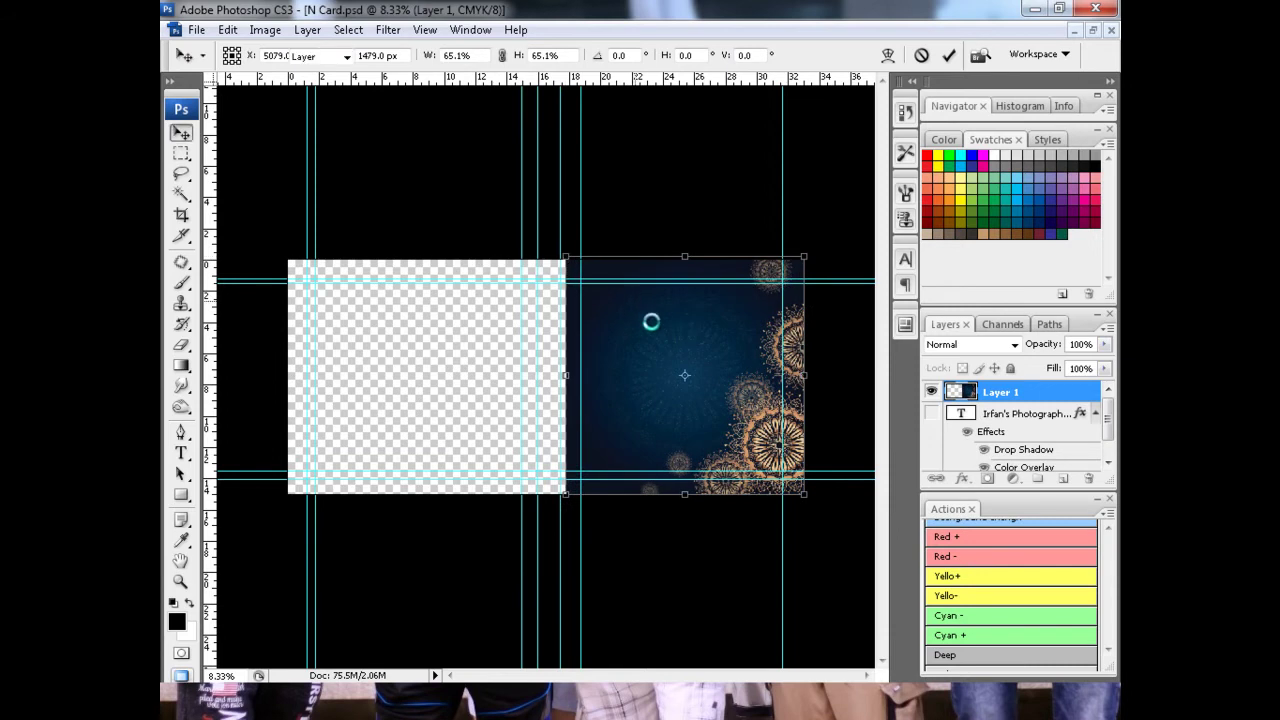
Step: Zoom in on the mandala panel and resize Layer 1 toward the right-panel guides
key("f")
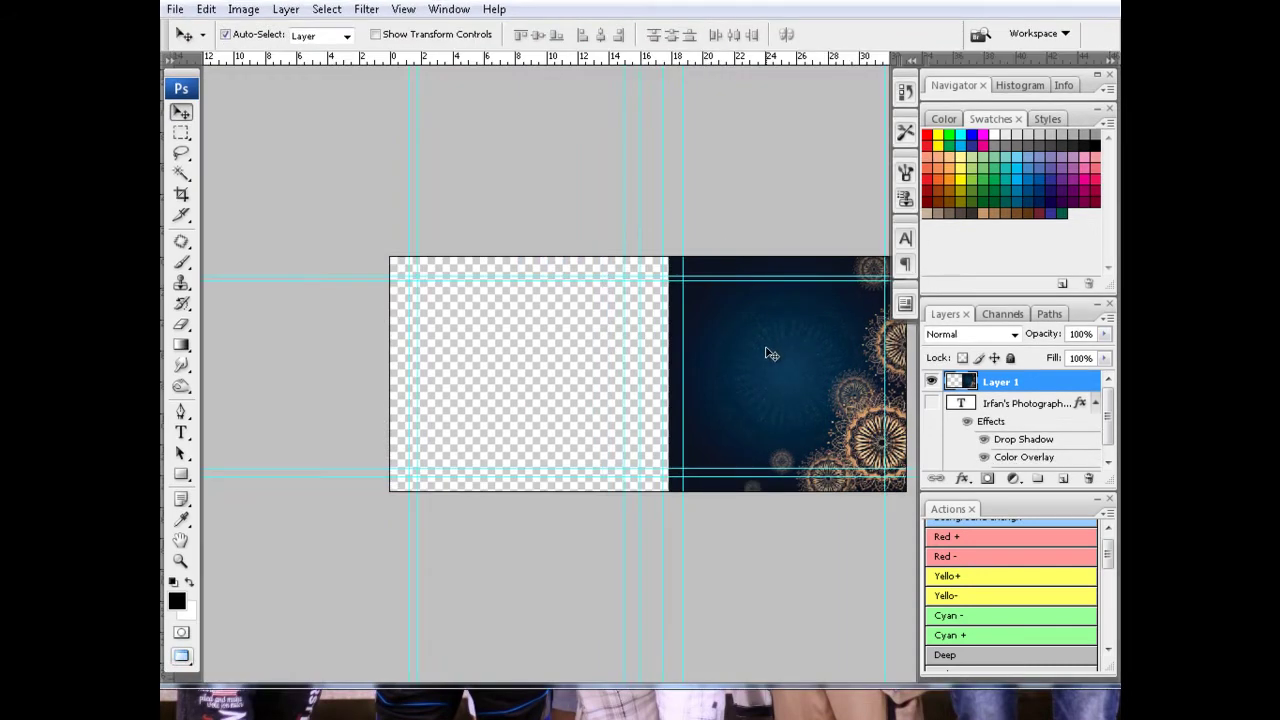
left_click(770, 353, "ctrl")
mouse_move(780, 366)
left_mouse_down()
mouse_move(634, 343)
mouse_move(674, 316)
left_mouse_up()
left_click(640, 350, "ctrl")
right_click(676, 330)
key("ctrl+t")
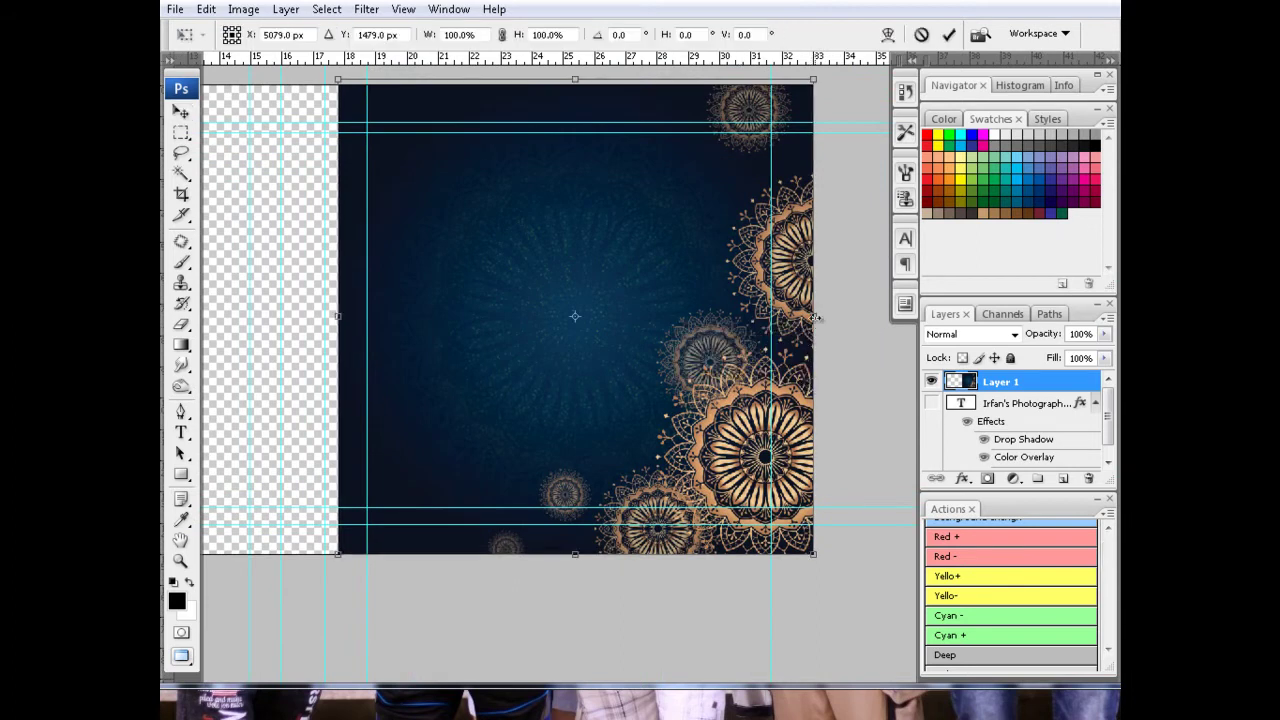
left_click_drag(815, 317, 774, 322)
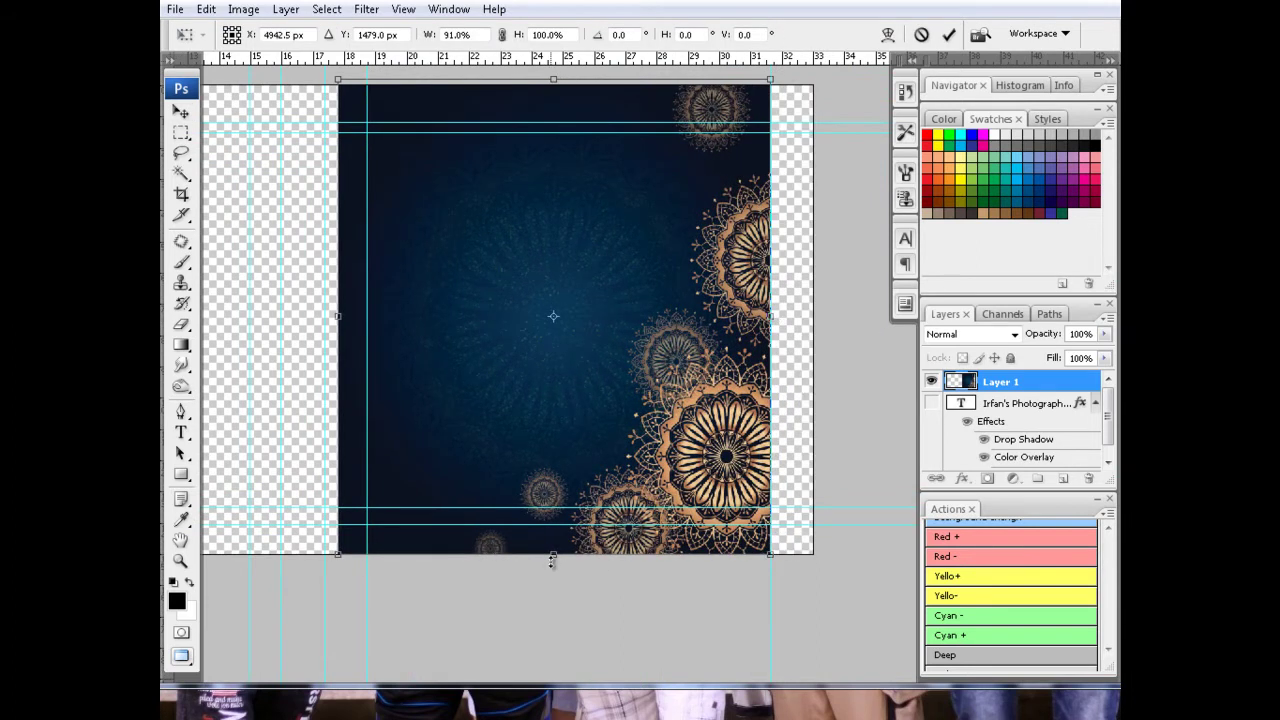
left_click_drag(552, 561, 561, 533)
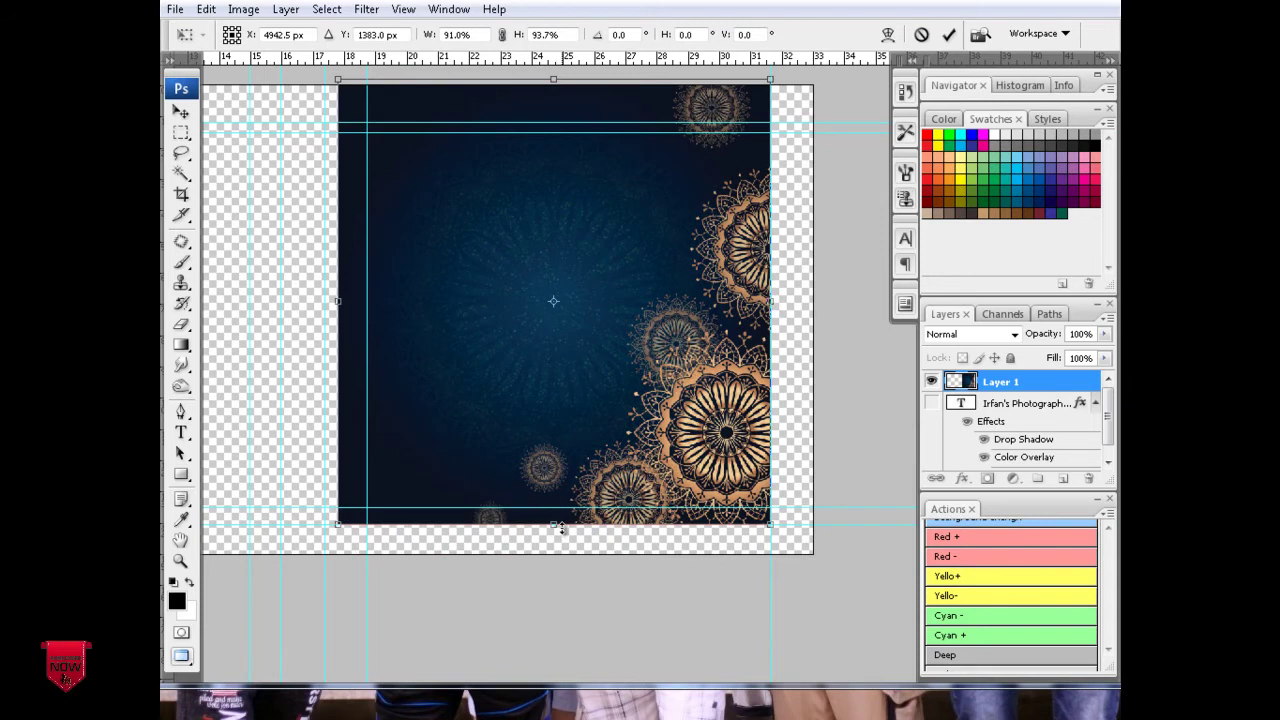
left_click_drag(553, 79, 553, 173)
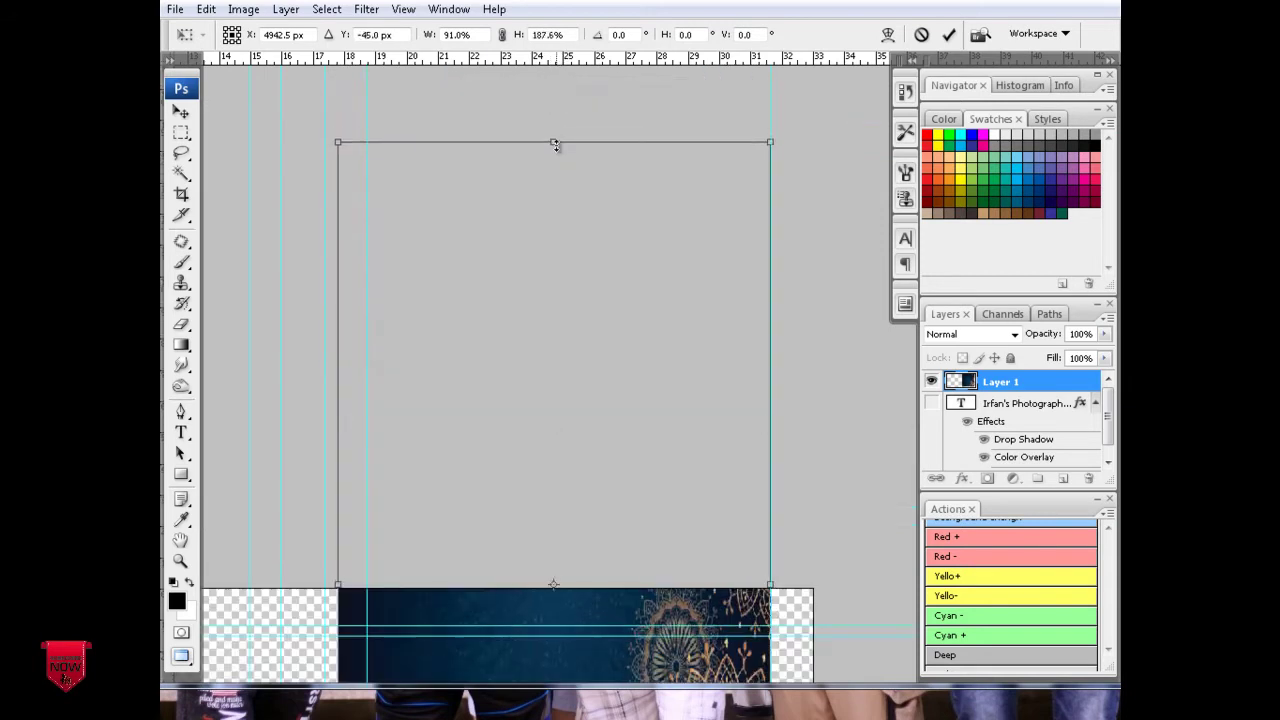
key("Return")
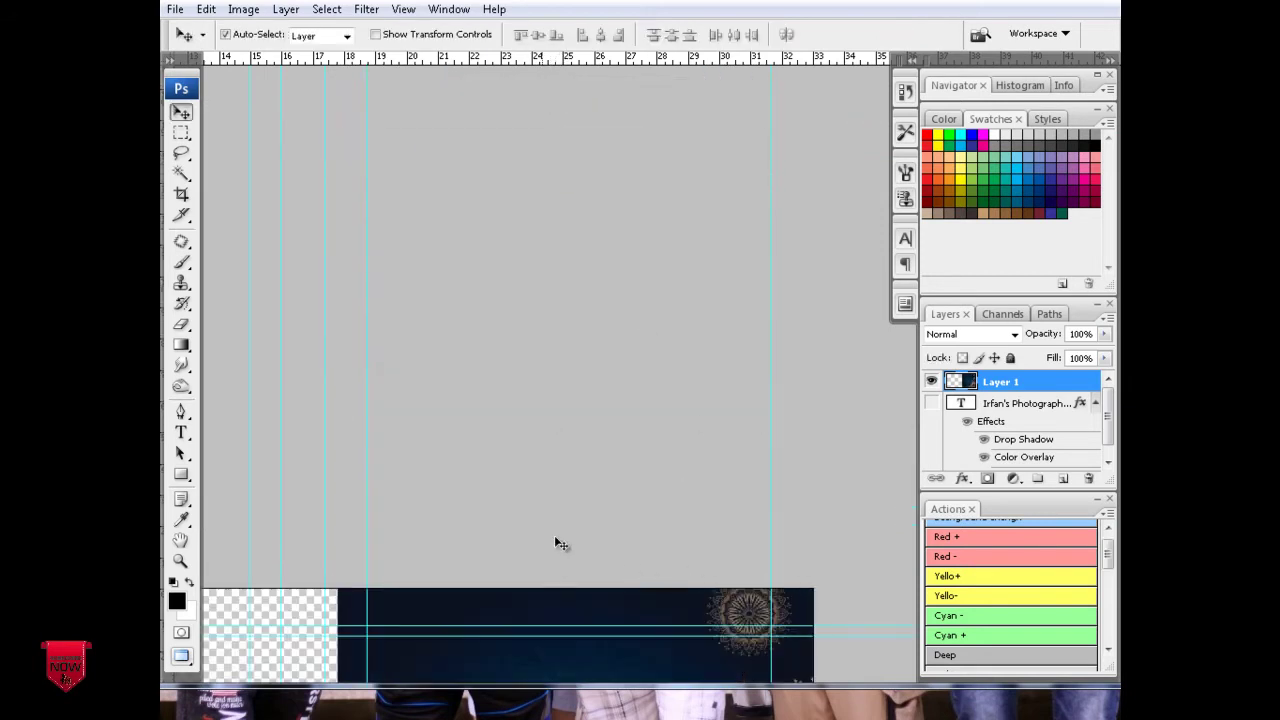
Step: Stretch the mandala's left edge to the panel guide and duplicate it over the left side
left_click_drag(718, 624, 620, 357)
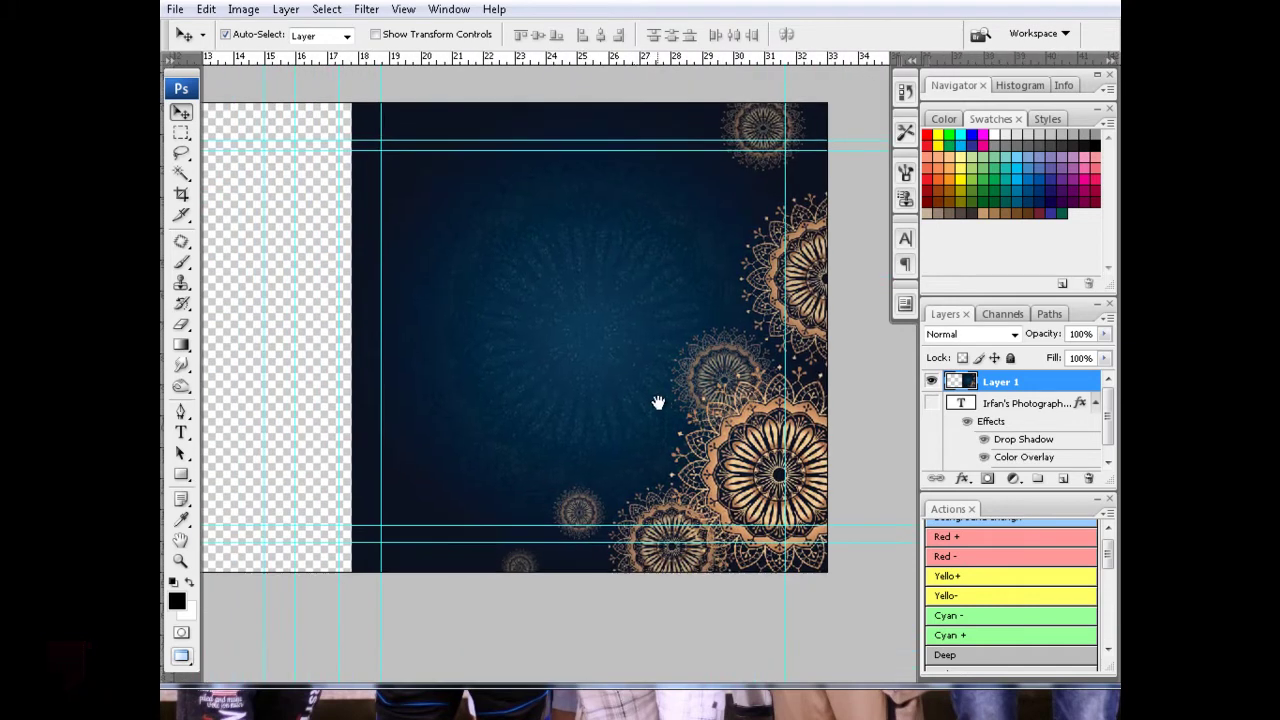
left_click_drag(595, 400, 626, 400)
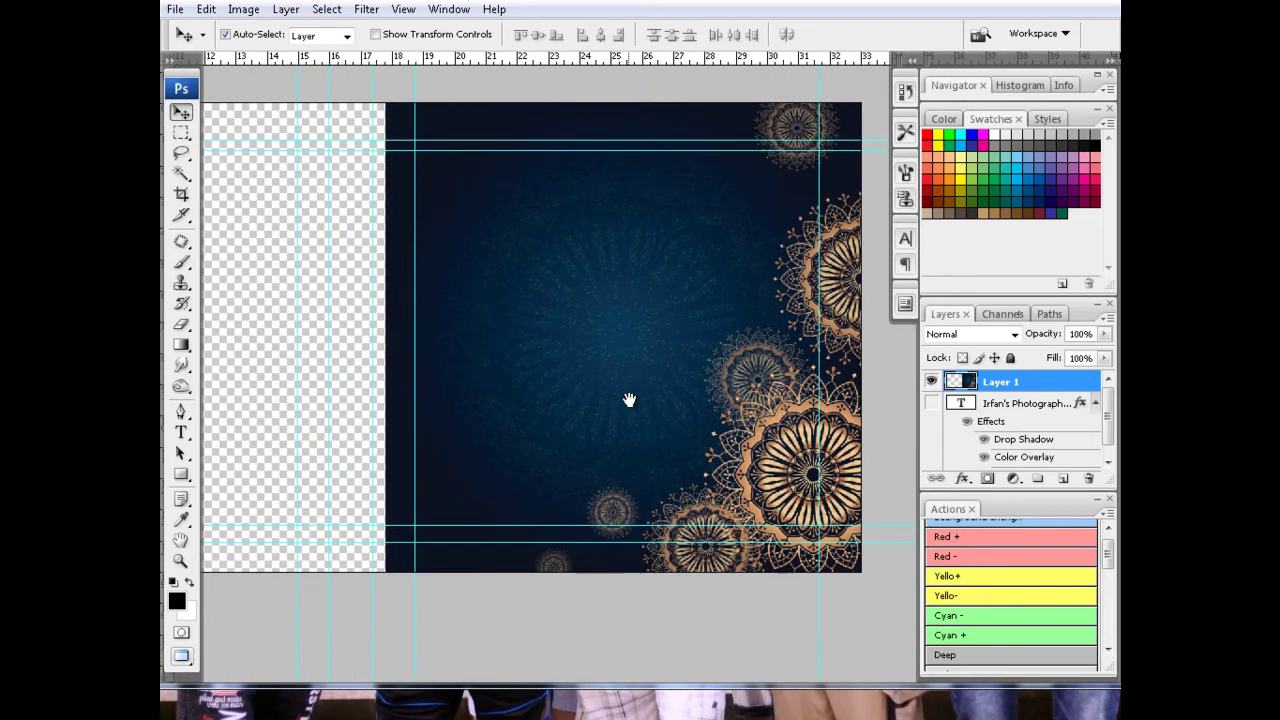
scroll(626, 400, "down", 1)
left_click_drag(721, 415, 679, 414)
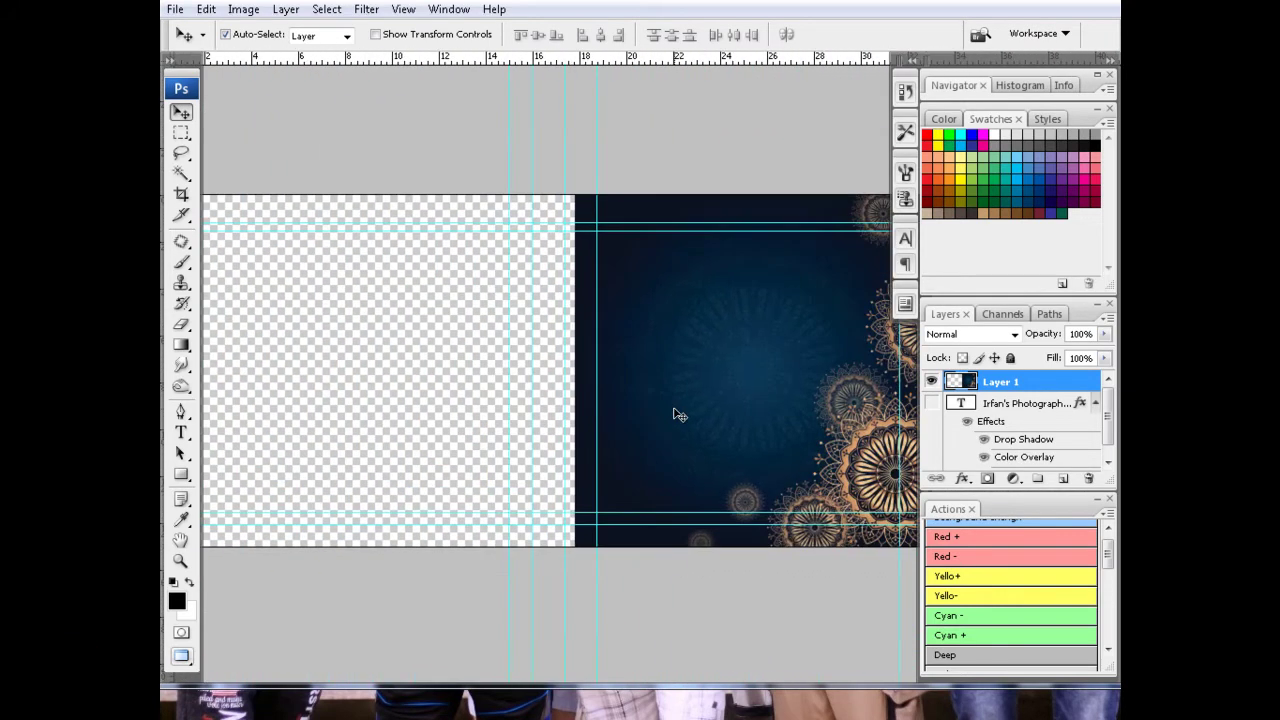
key("ctrl+t")
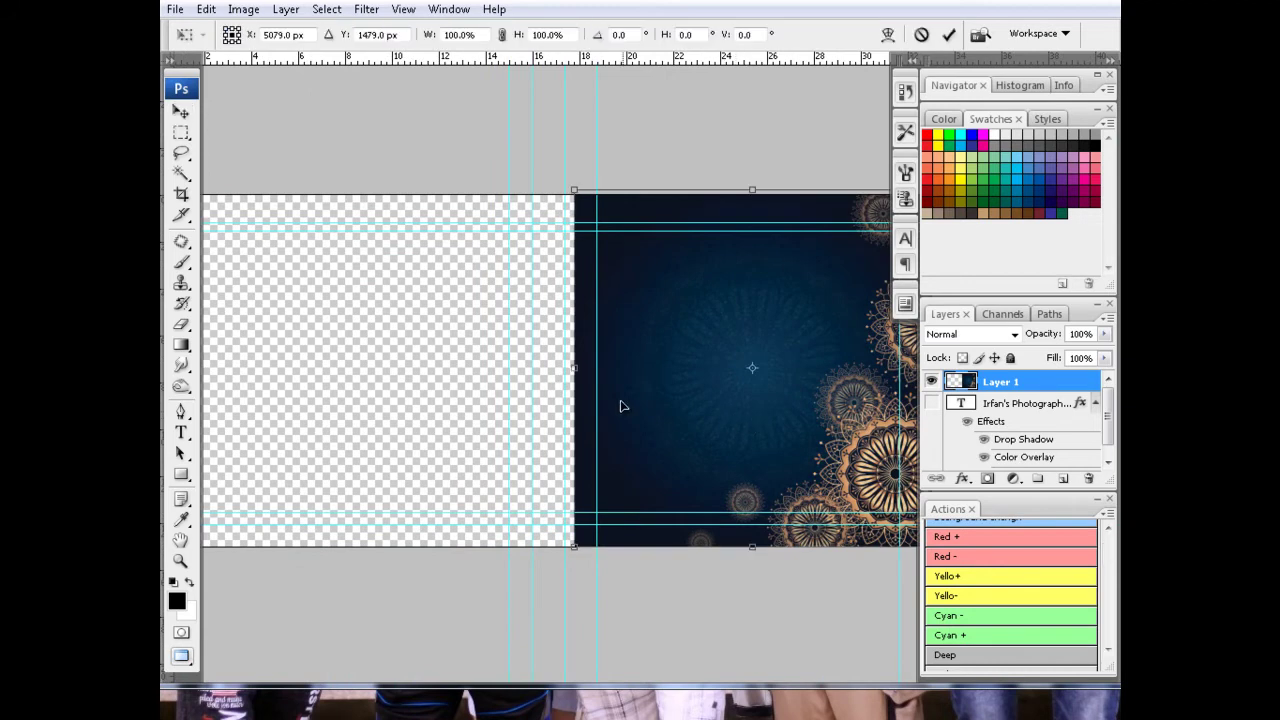
left_click_drag(573, 368, 565, 368)
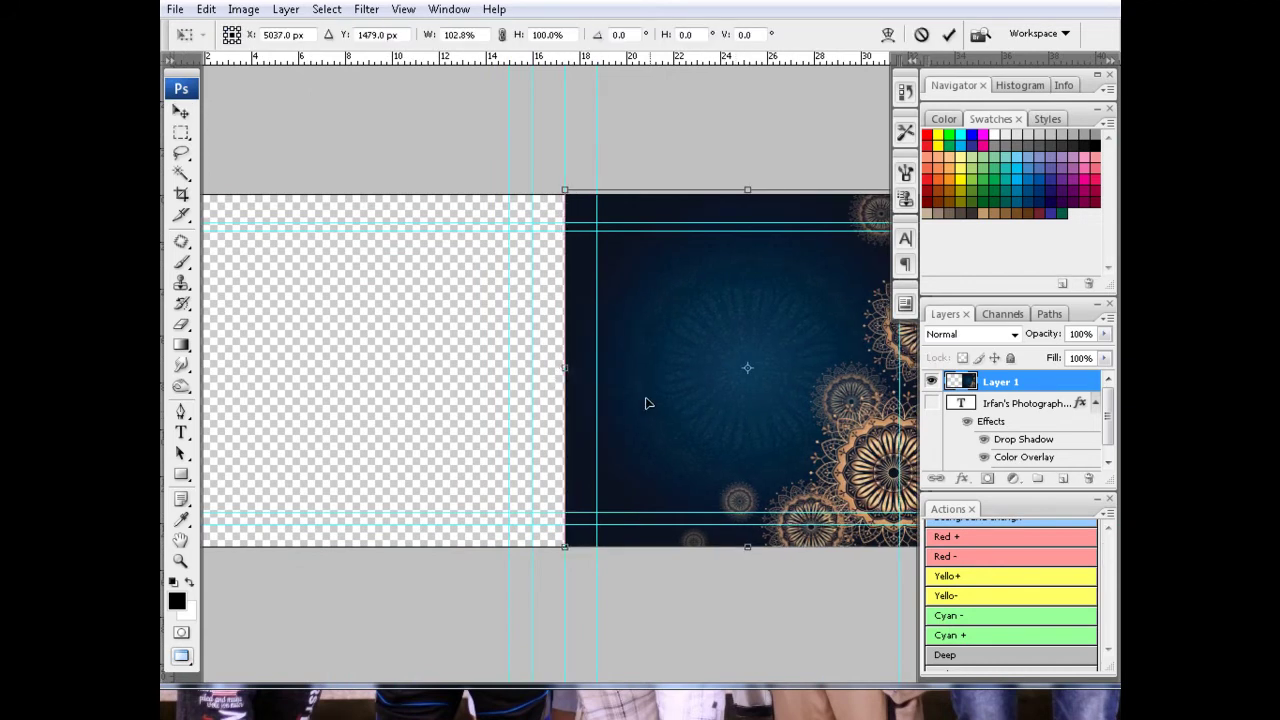
key("Return")
left_click_drag(733, 416, 418, 417)
Step: Flip Layer 1 copy horizontally and move it to the card's left edge
key("ctrl+t")
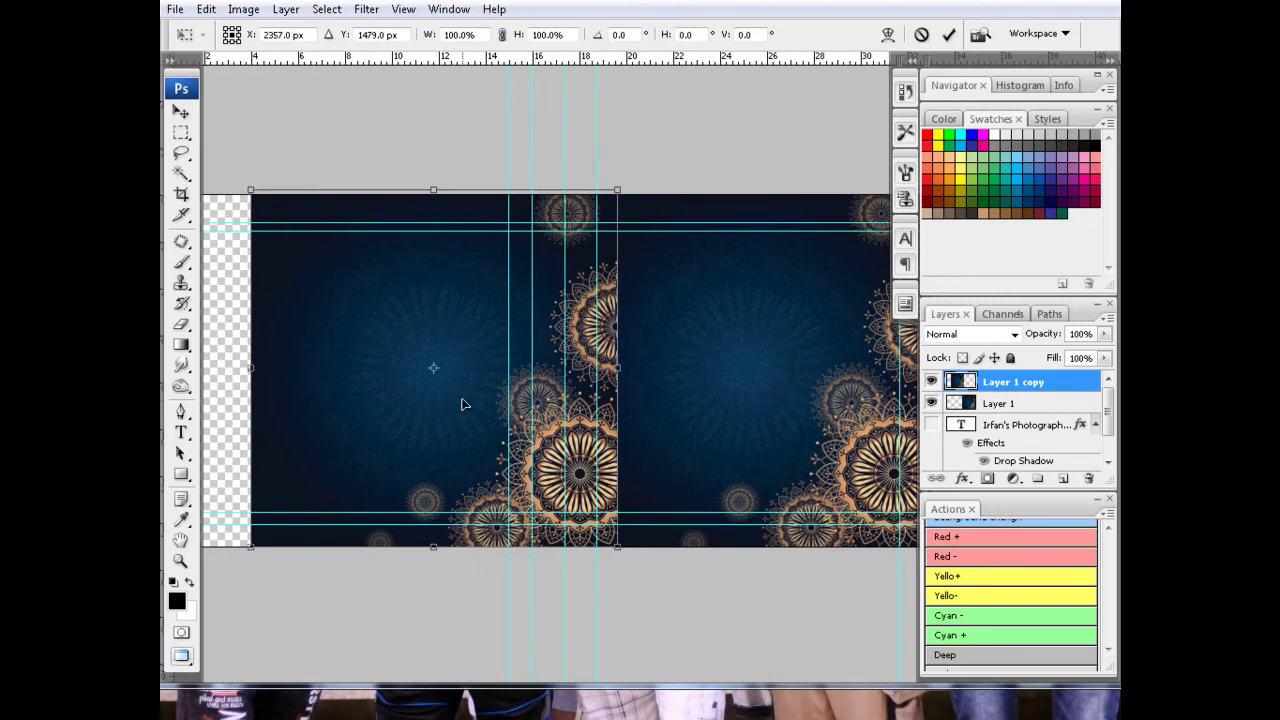
right_click(461, 402)
left_click(543, 648)
key("Return")
scroll(543, 463, "left", 3)
left_click_drag(543, 463, 534, 456)
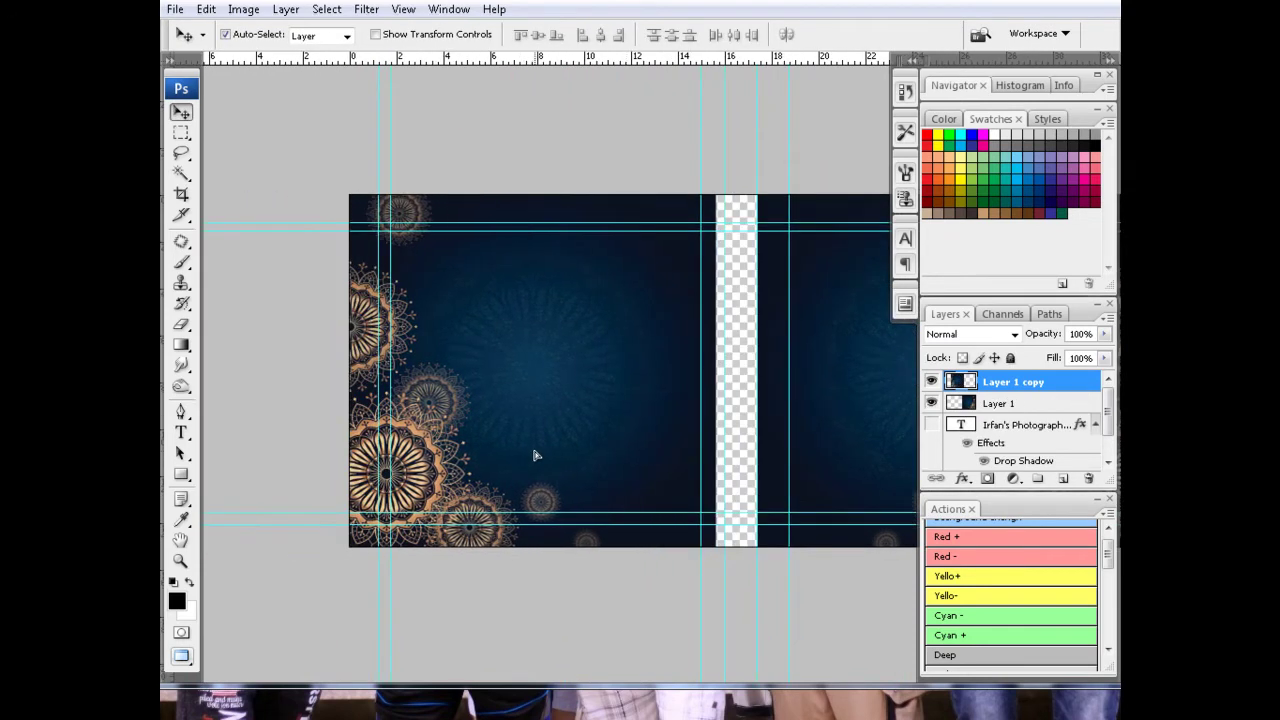
Step: Adjust the flipped copy's width to 102%, leaving an empty spine strip
key("ctrl+t")
mouse_move(714, 379)
left_mouse_down()
mouse_move(699, 371)
mouse_move(716, 373)
left_mouse_up()
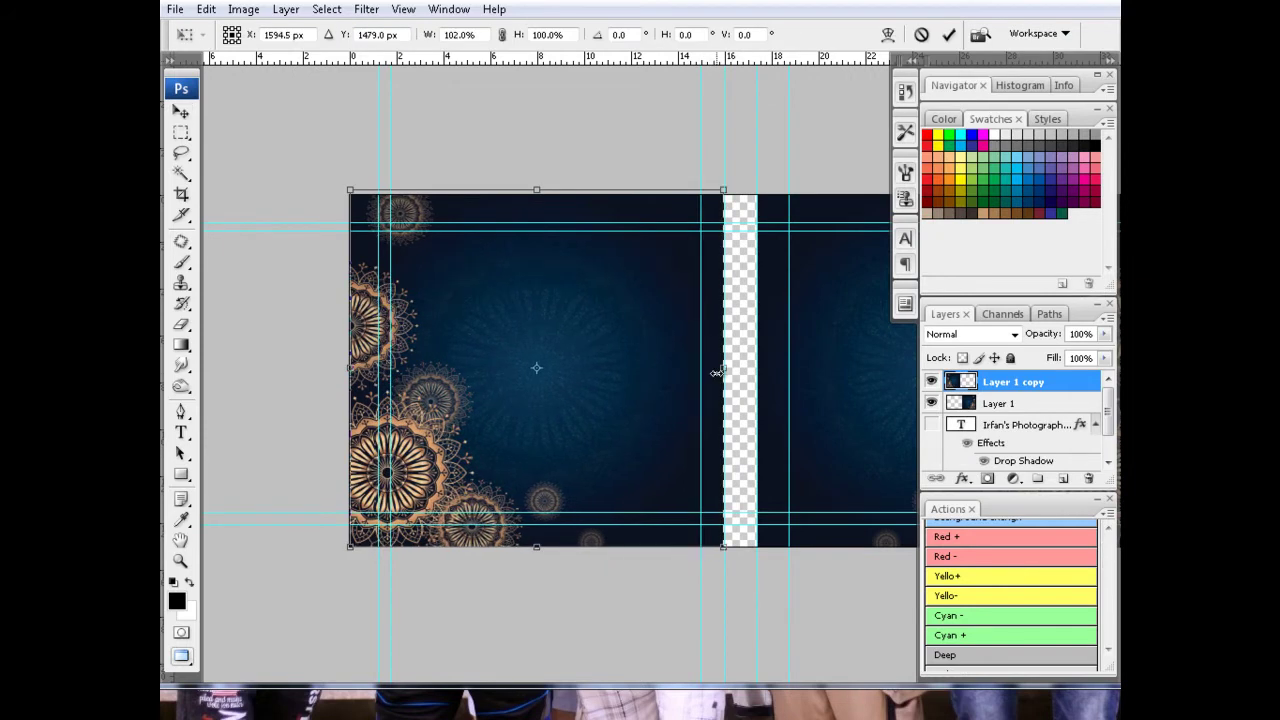
key("Return")
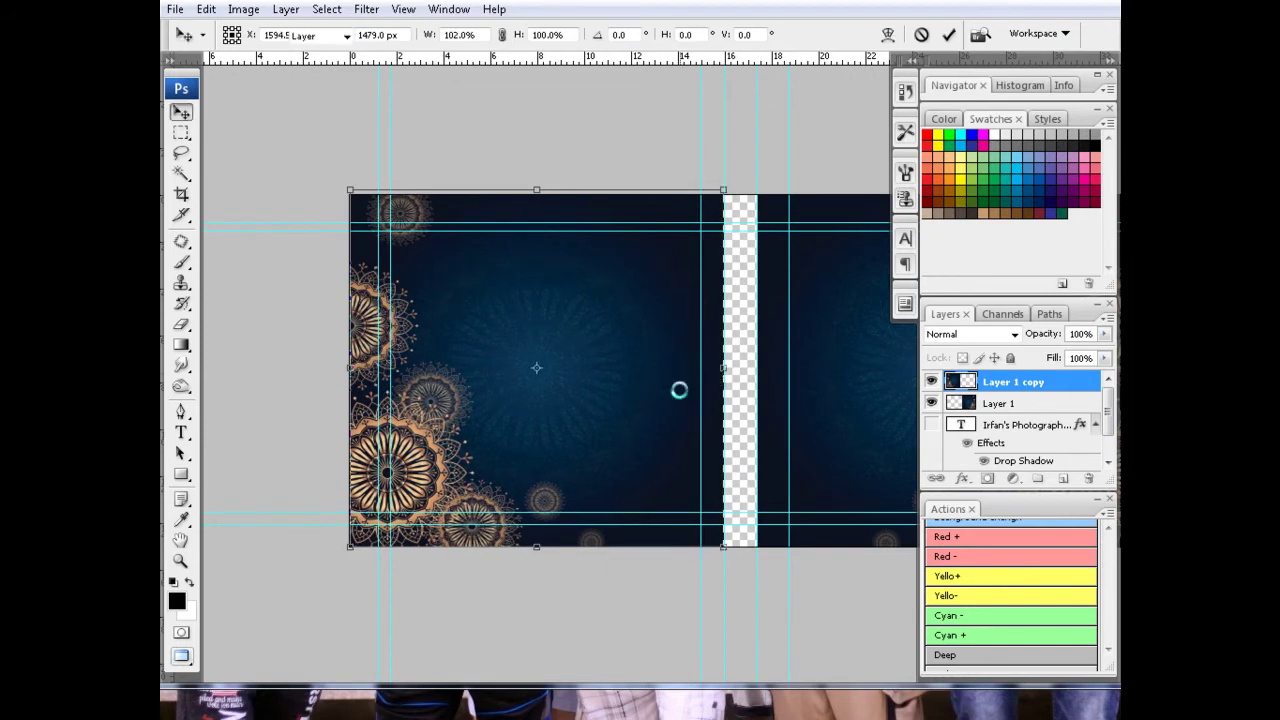
scroll(460, 385, "up", 1)
left_click_drag(505, 415, 628, 363)
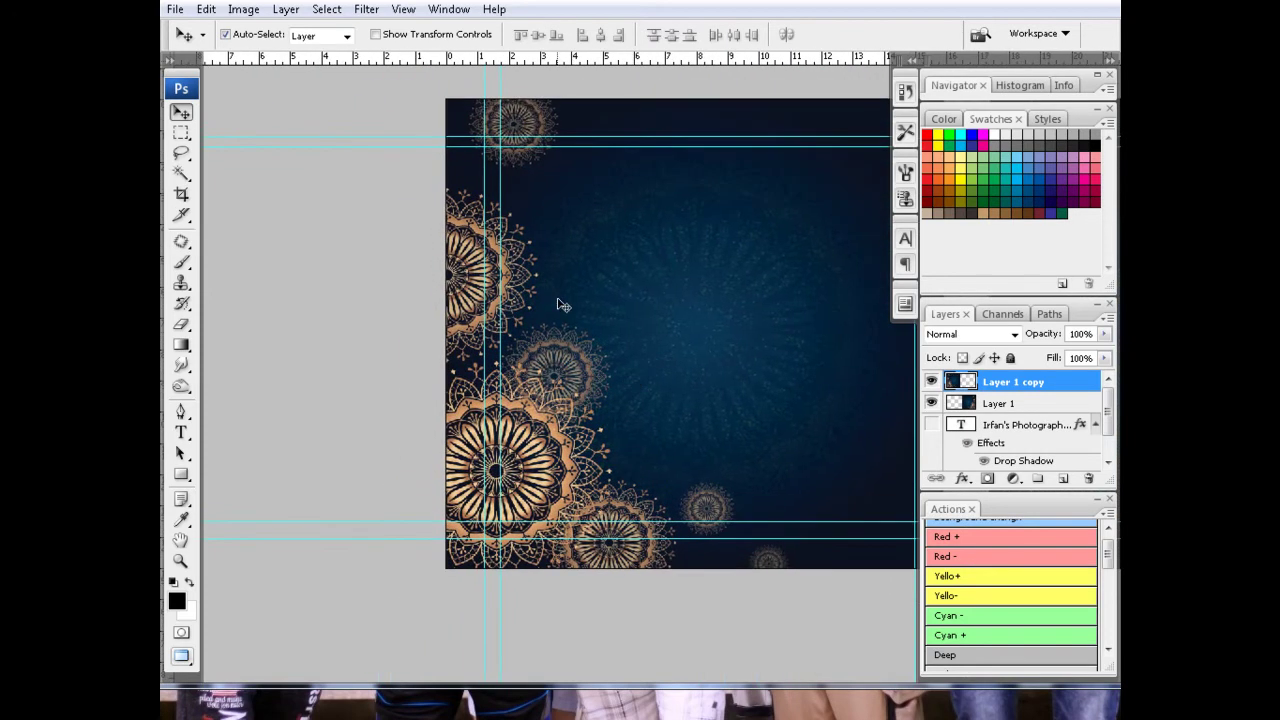
Step: Select a vertical strip of mandalas, copy it to Layer 2, and move it into the spine gap
left_click(181, 133)
mouse_move(450, 104)
left_mouse_down()
mouse_move(519, 436)
mouse_move(523, 572)
mouse_move(537, 568)
left_mouse_up()
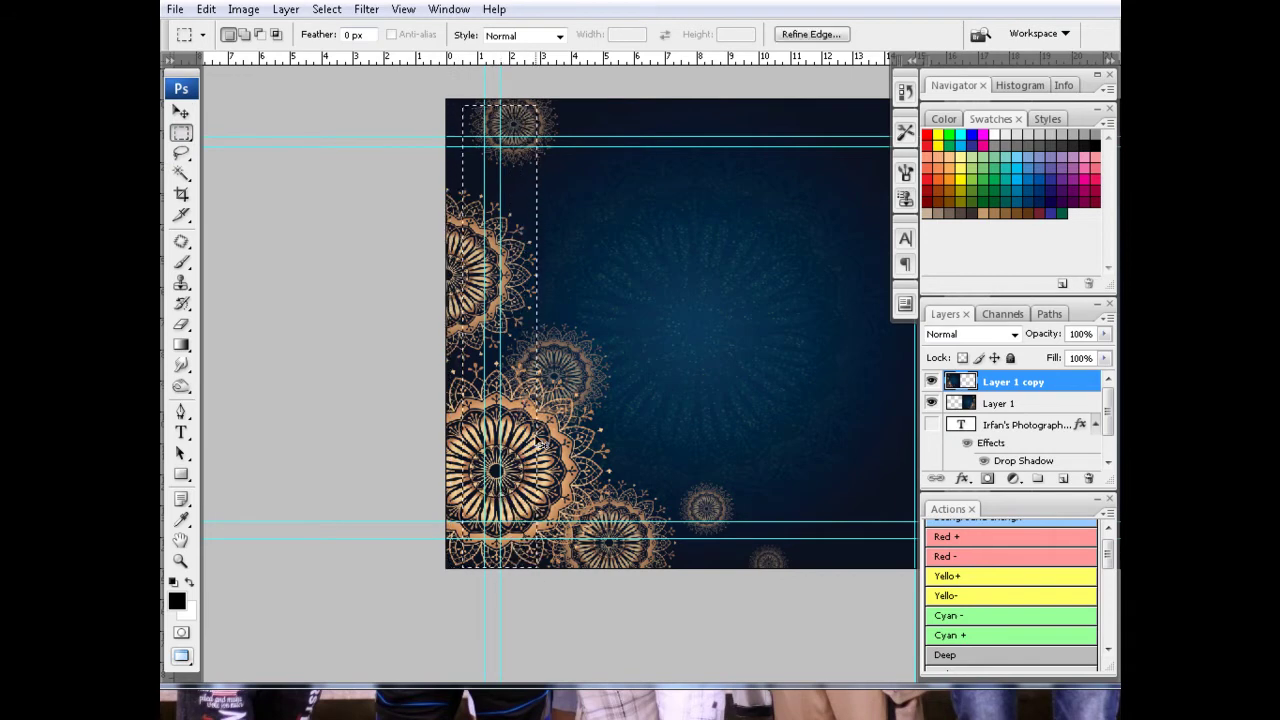
left_click_drag(452, 100, 523, 570)
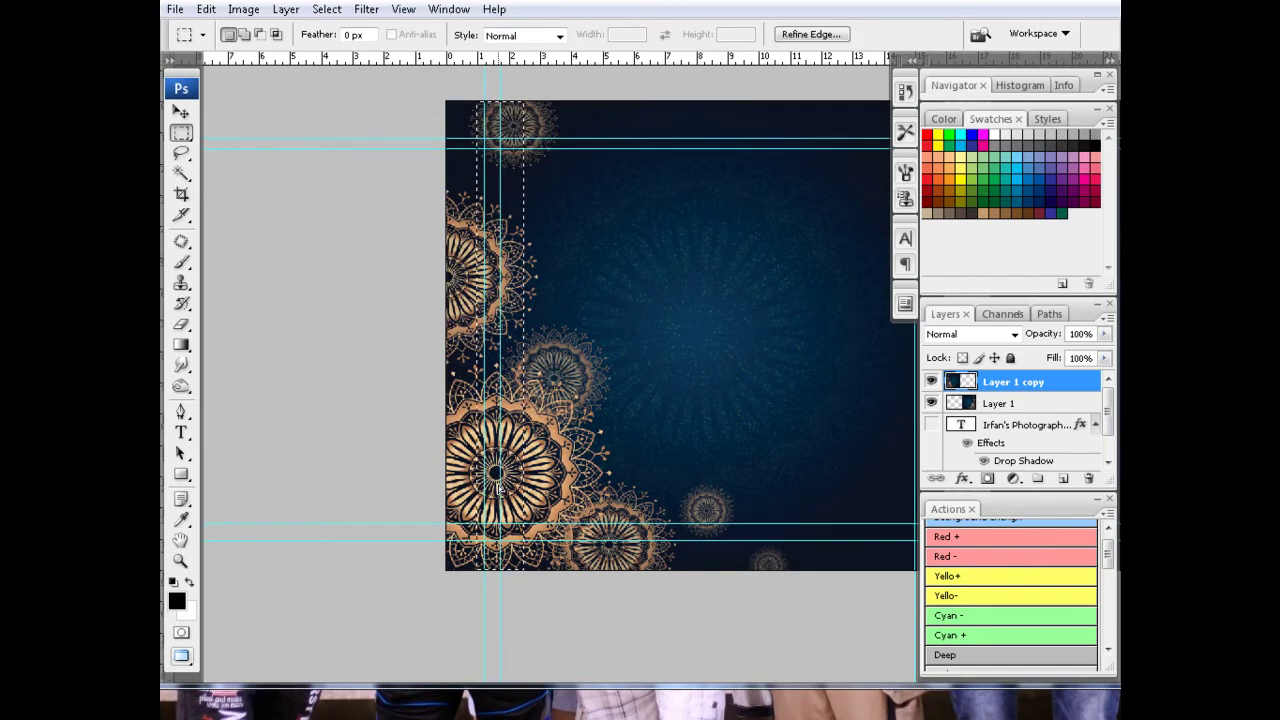
key("Left")
key("Left")
key("Left")
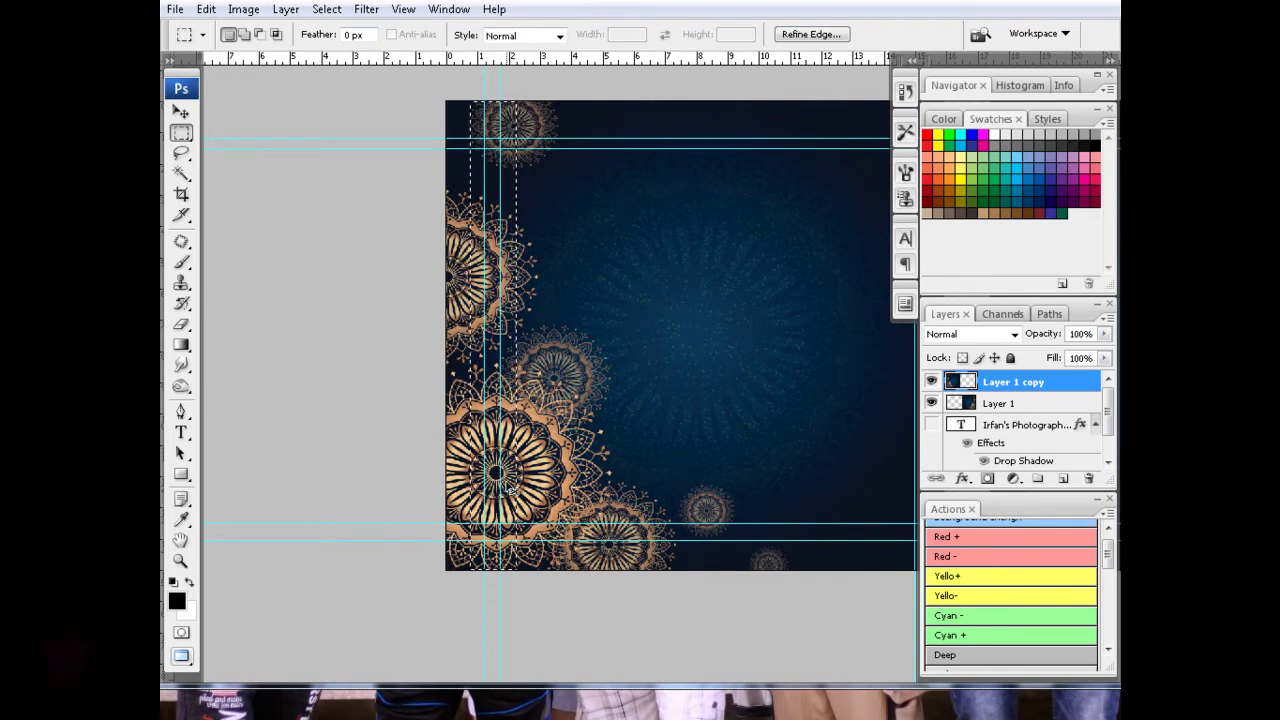
key("ctrl+j")
key("v")
mouse_move(508, 491)
left_mouse_down()
mouse_move(681, 482)
mouse_move(452, 462)
mouse_move(733, 446)
left_mouse_up()
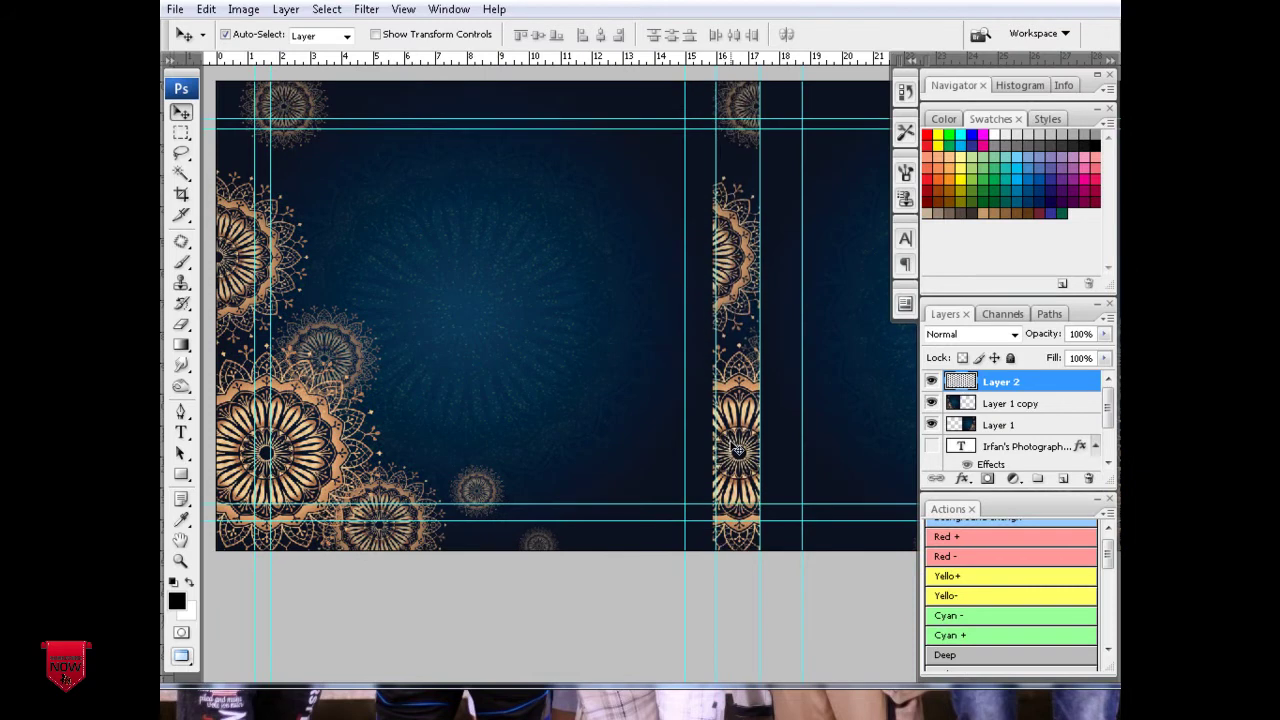
Step: Trim the spine strip's left edge in to the guide
scroll(686, 445, "up", 1)
scroll(689, 419, "up", 2)
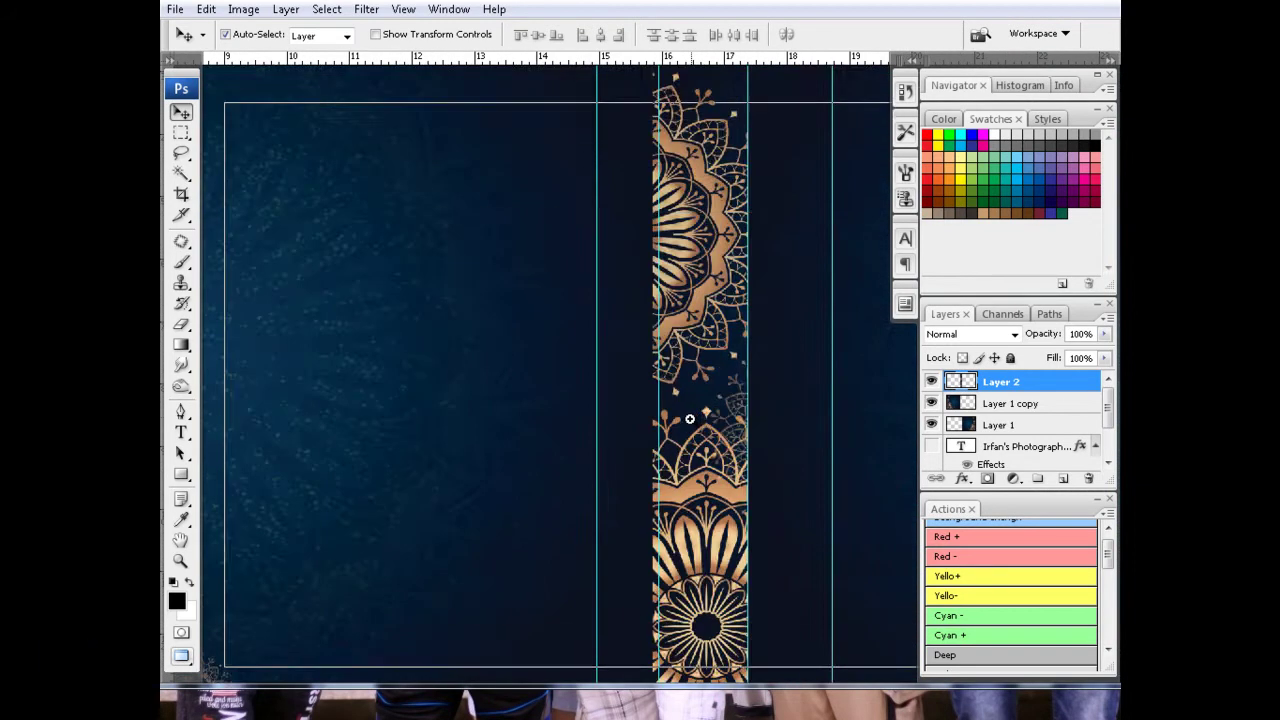
scroll(689, 419, "up", 1)
key("ctrl+t")
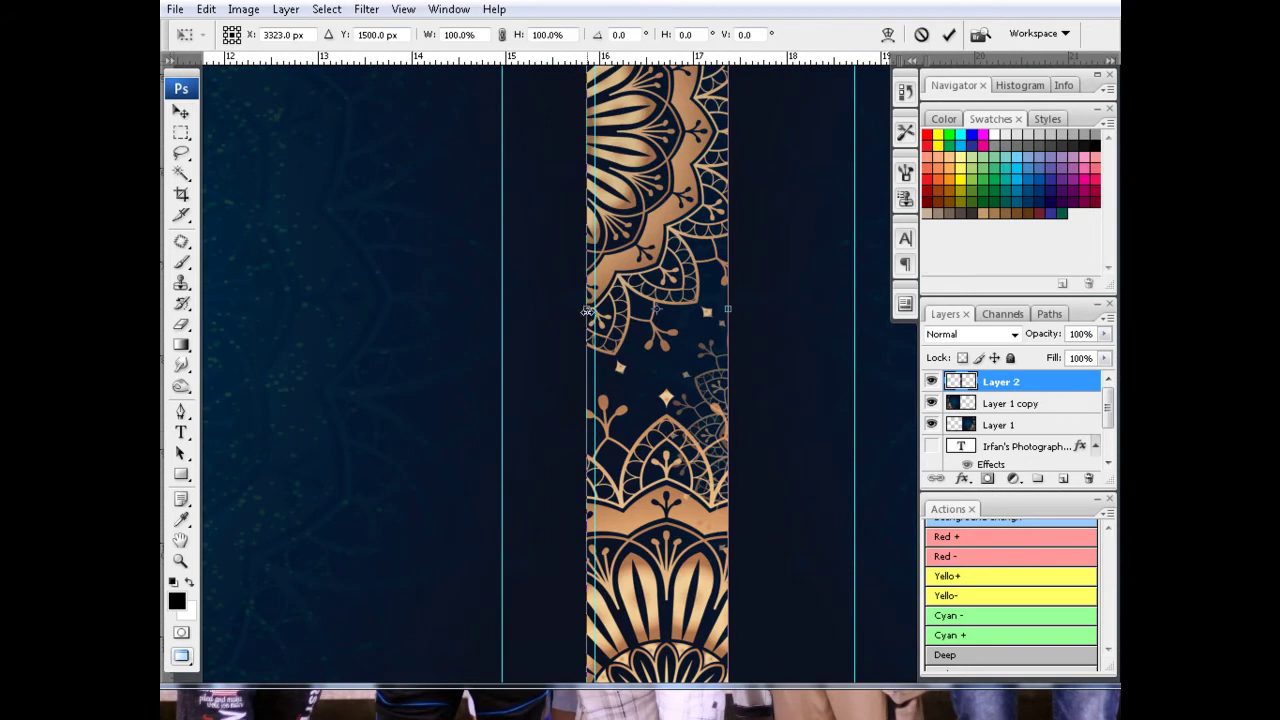
left_click_drag(587, 312, 595, 312)
key("Return")
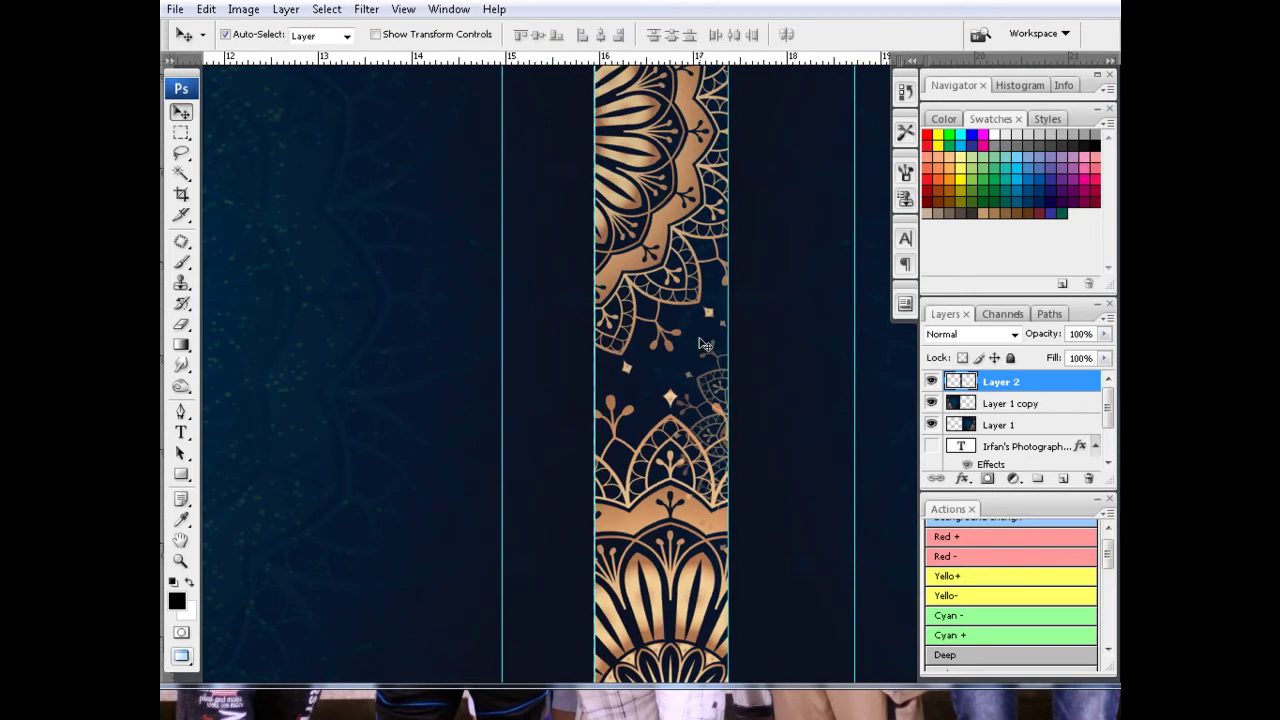
Step: Set up a Gaussian Blur with radius 4.1 on the spine strip
left_click(366, 9)
mouse_move(390, 198)
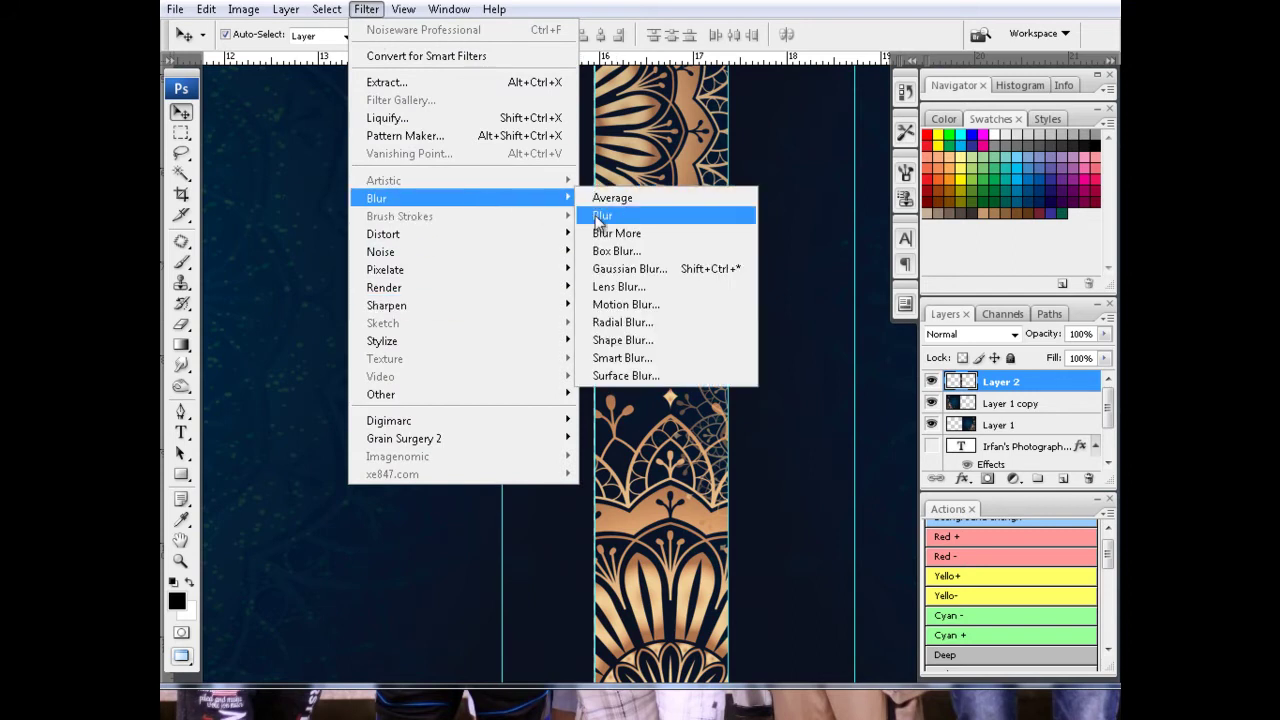
left_click(630, 268)
left_click_drag(645, 138, 951, 192)
left_click_drag(872, 466, 859, 470)
Step: Apply the Gaussian blur to the spine strip and clear the selection
key("Return")
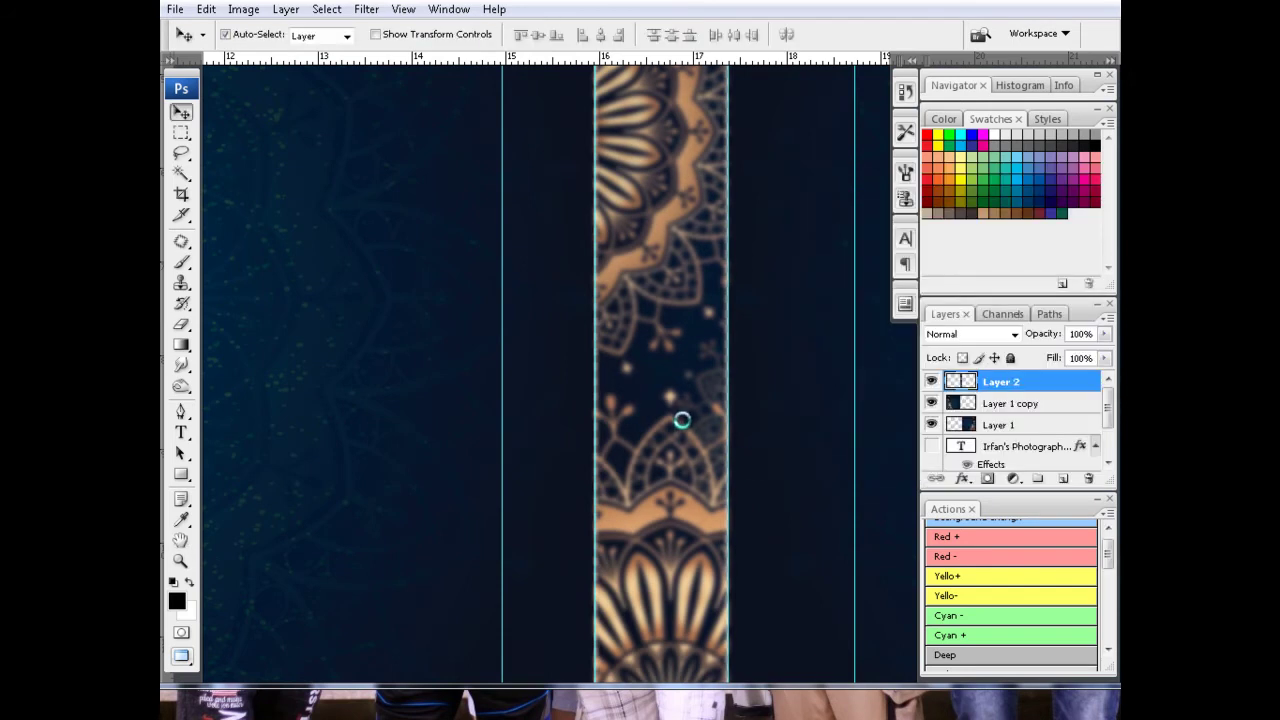
scroll(680, 420, "down", 1, "alt")
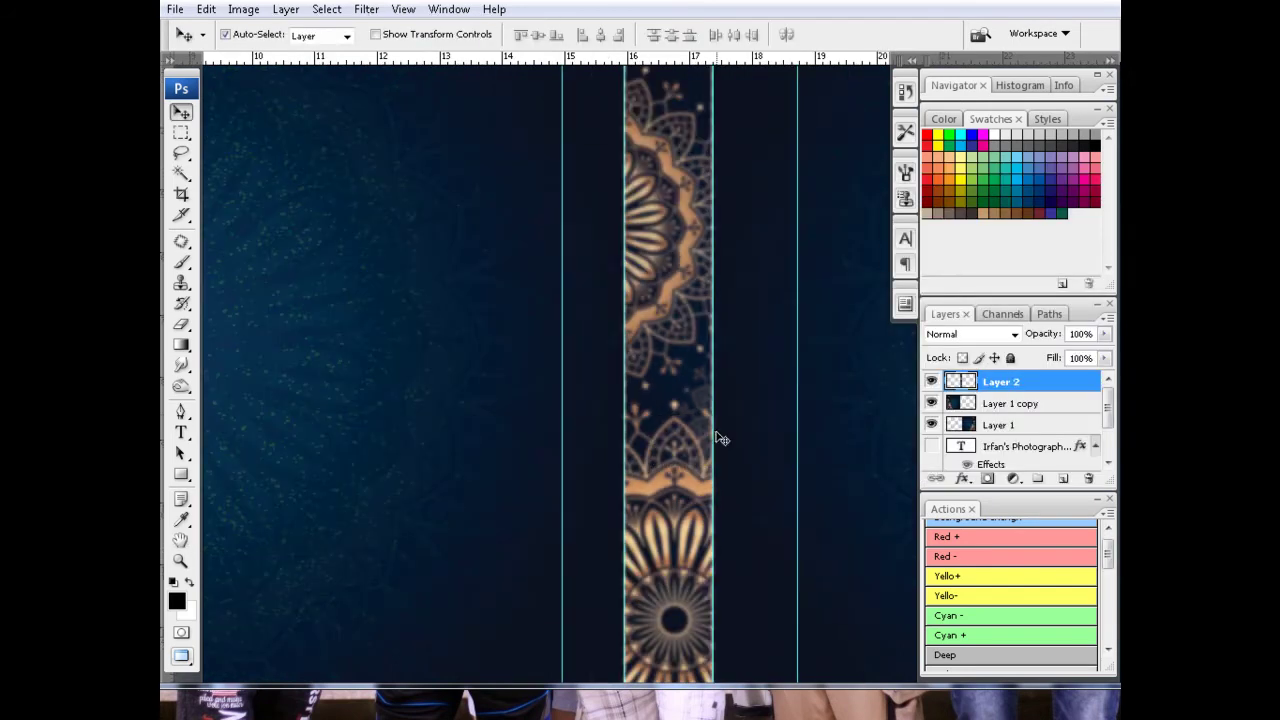
key("ctrl+t")
scroll(702, 341, "down", 1, "alt")
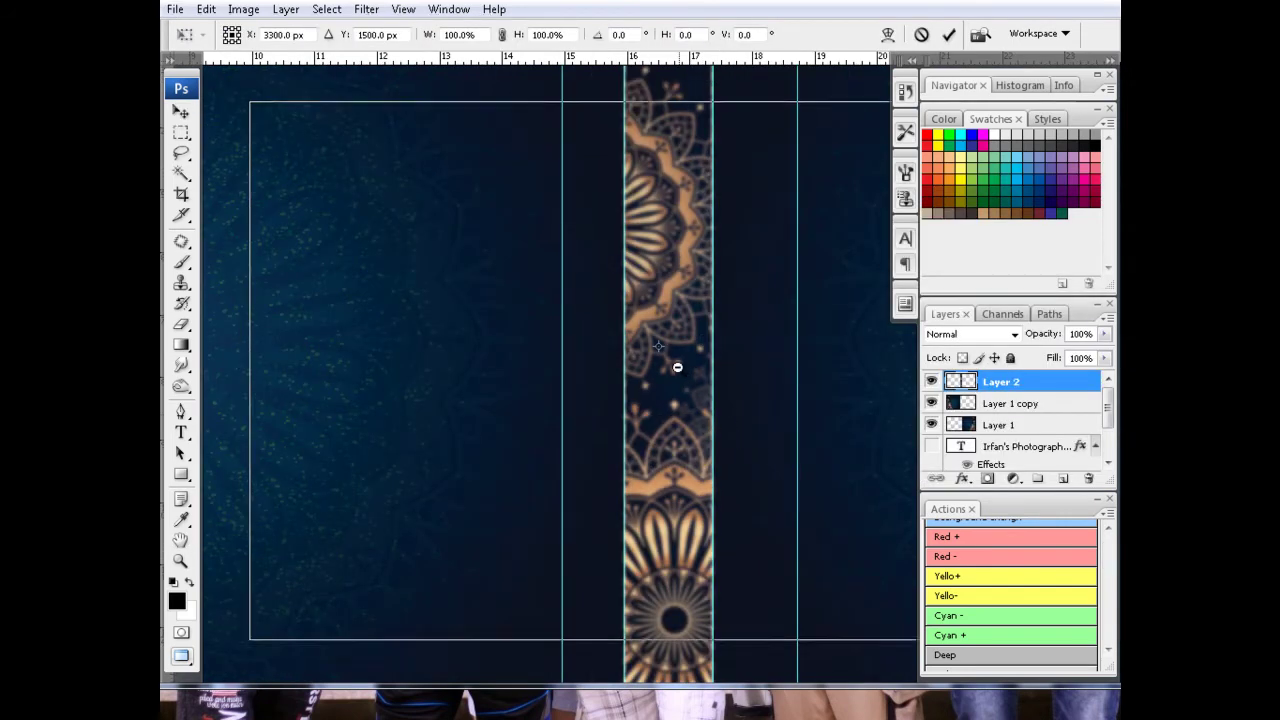
scroll(674, 366, "down", 1, "alt")
scroll(686, 380, "down", 1, "alt")
scroll(677, 380, "down", 1, "alt")
scroll(657, 381, "up", 1, "alt")
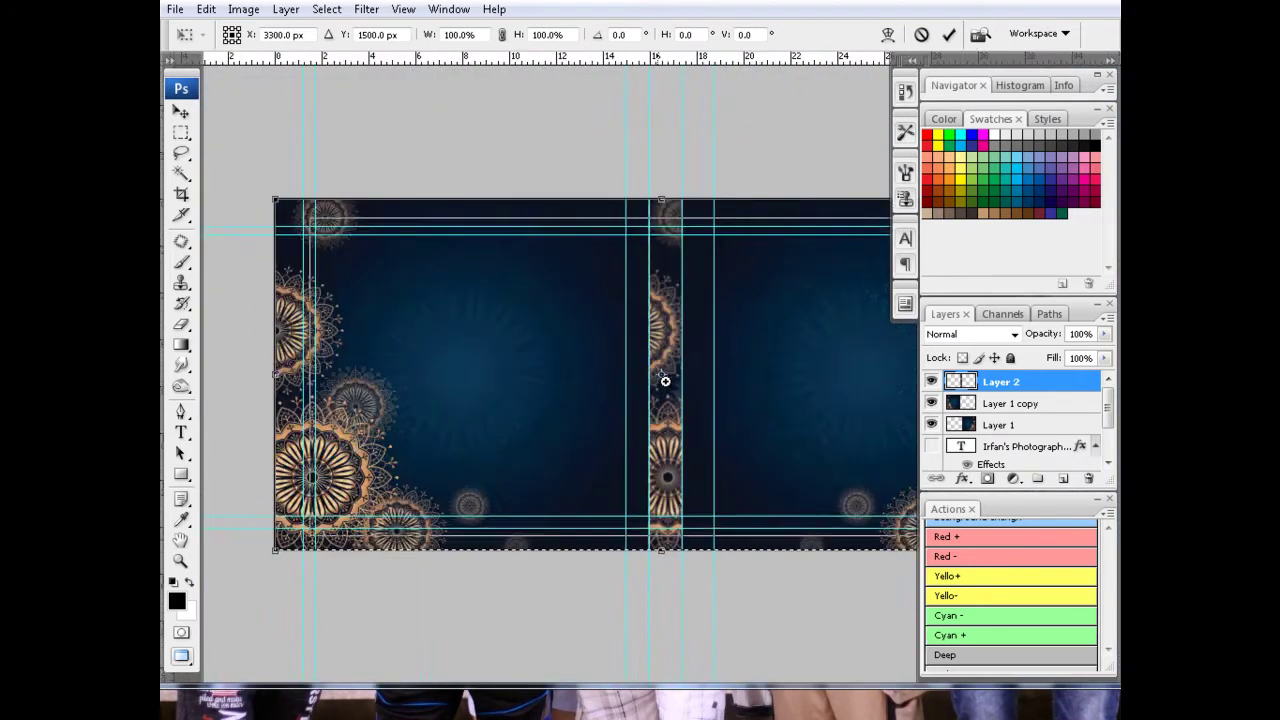
scroll(665, 388, "up", 1, "alt")
key("Return")
key("ctrl+d")
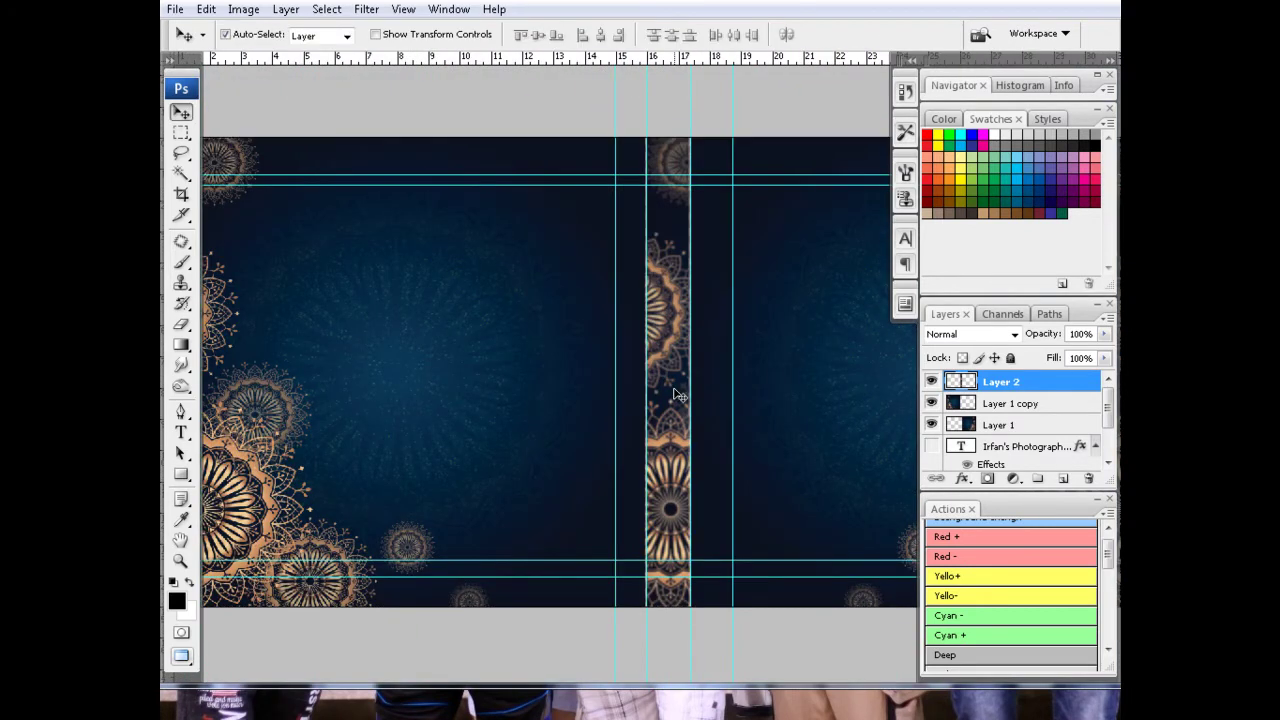
Step: Widen the spine strip to 123.2% and send Layer 2 beneath Layer 1
key("ctrl+t")
left_click_drag(693, 377, 640, 373)
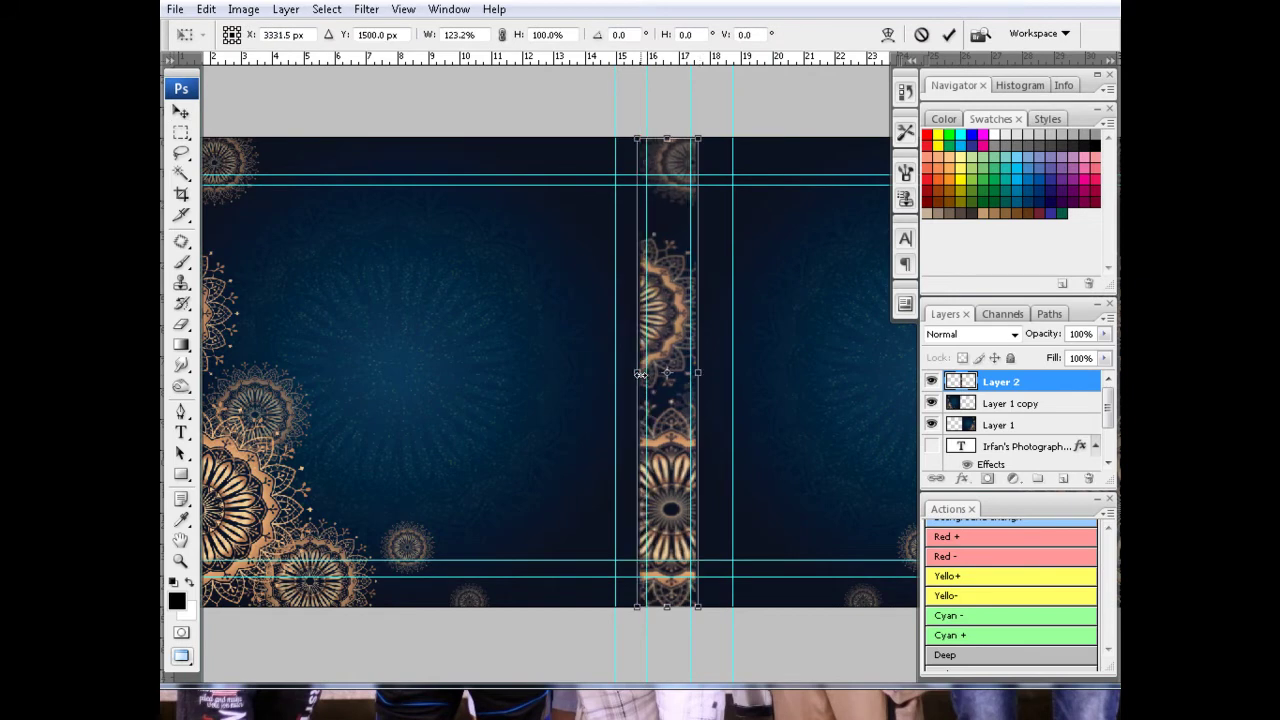
key("Return")
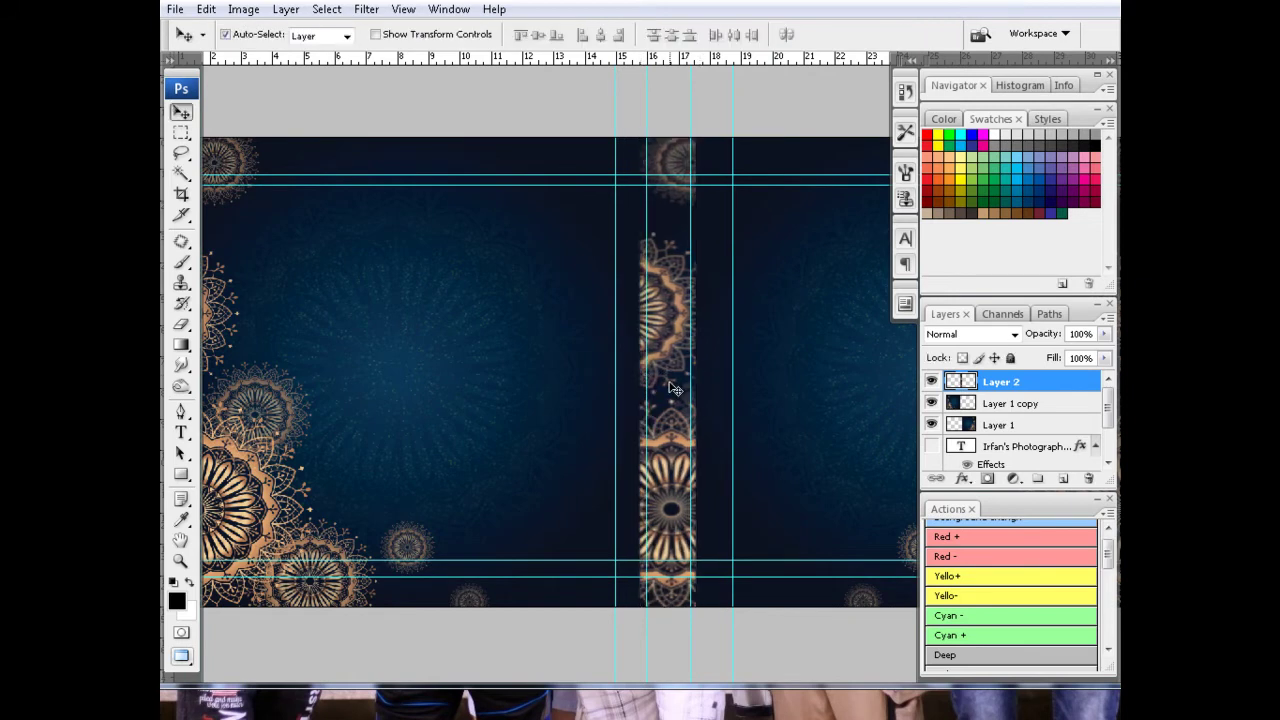
key("ctrl+bracketleft")
key("ctrl+bracketleft")
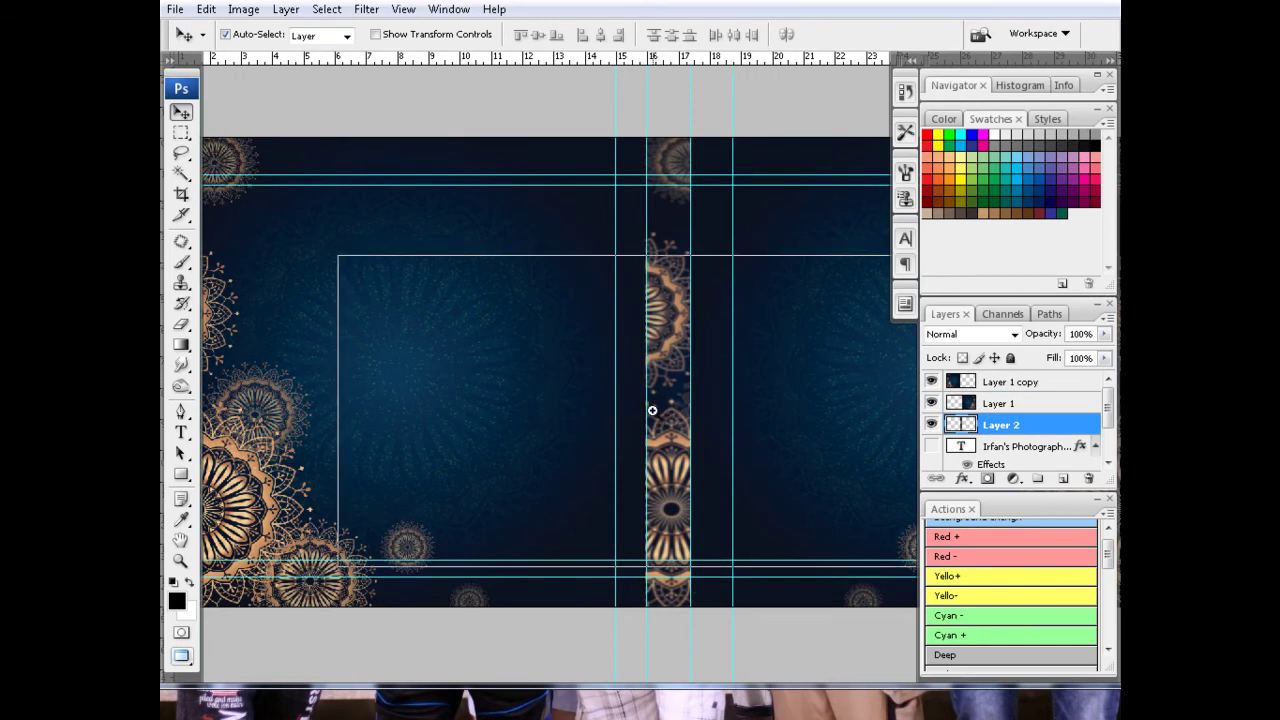
key("ctrl+plus")
left_click_drag(553, 403, 700, 380)
left_click_drag(450, 380, 594, 377)
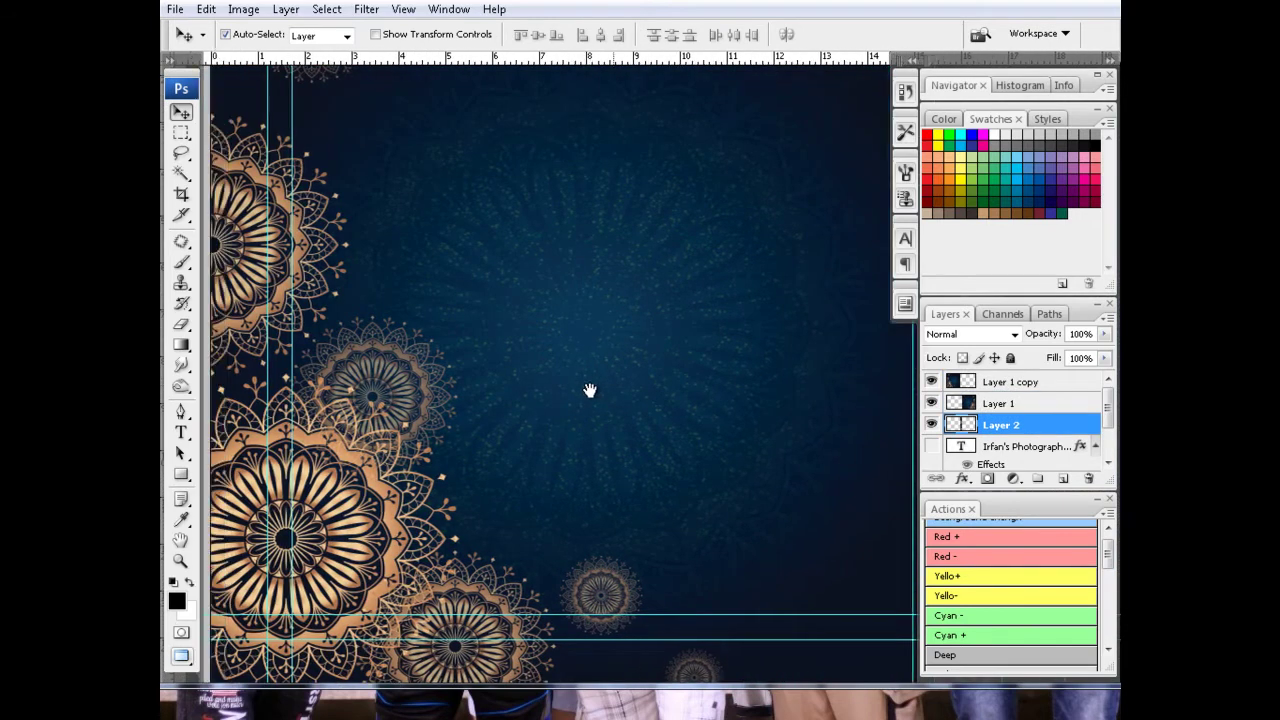
key("ctrl+minus")
key("ctrl+minus")
key("ctrl+minus")
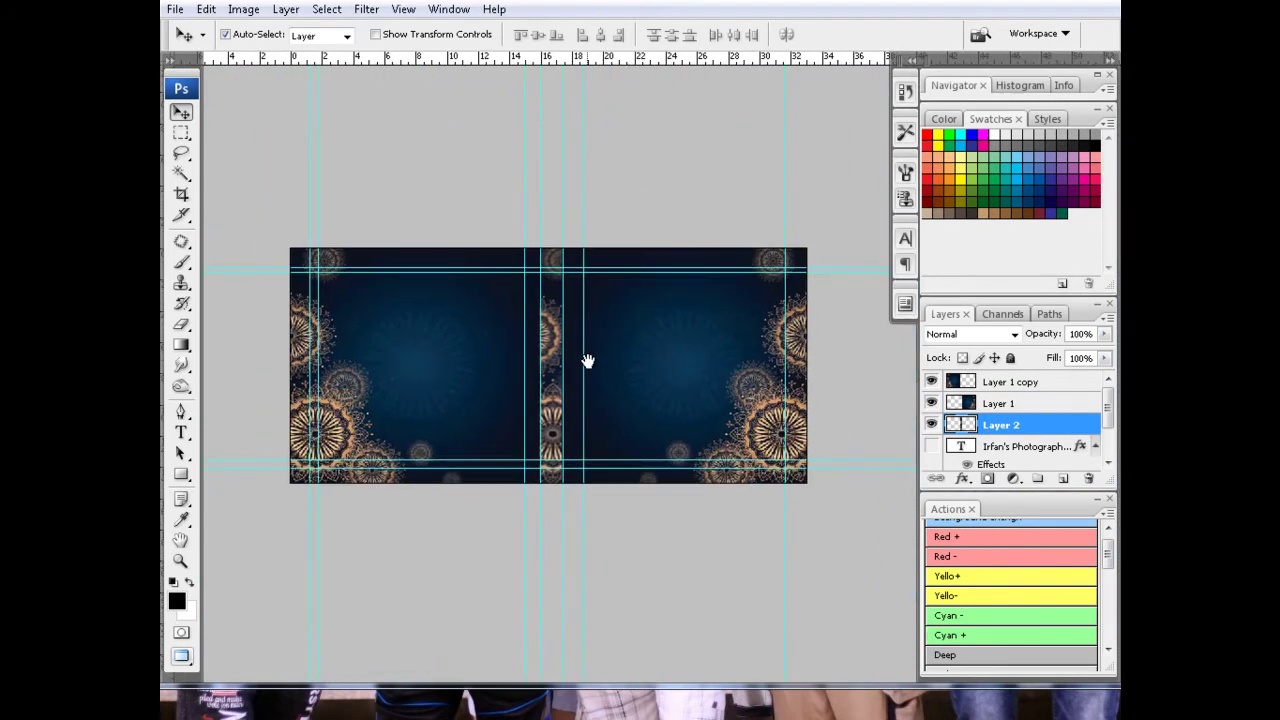
key("ctrl+plus")
Step: After a default-size attempt, create a new white document 302 px wide by 300 px tall
left_click_drag(613, 350, 674, 371)
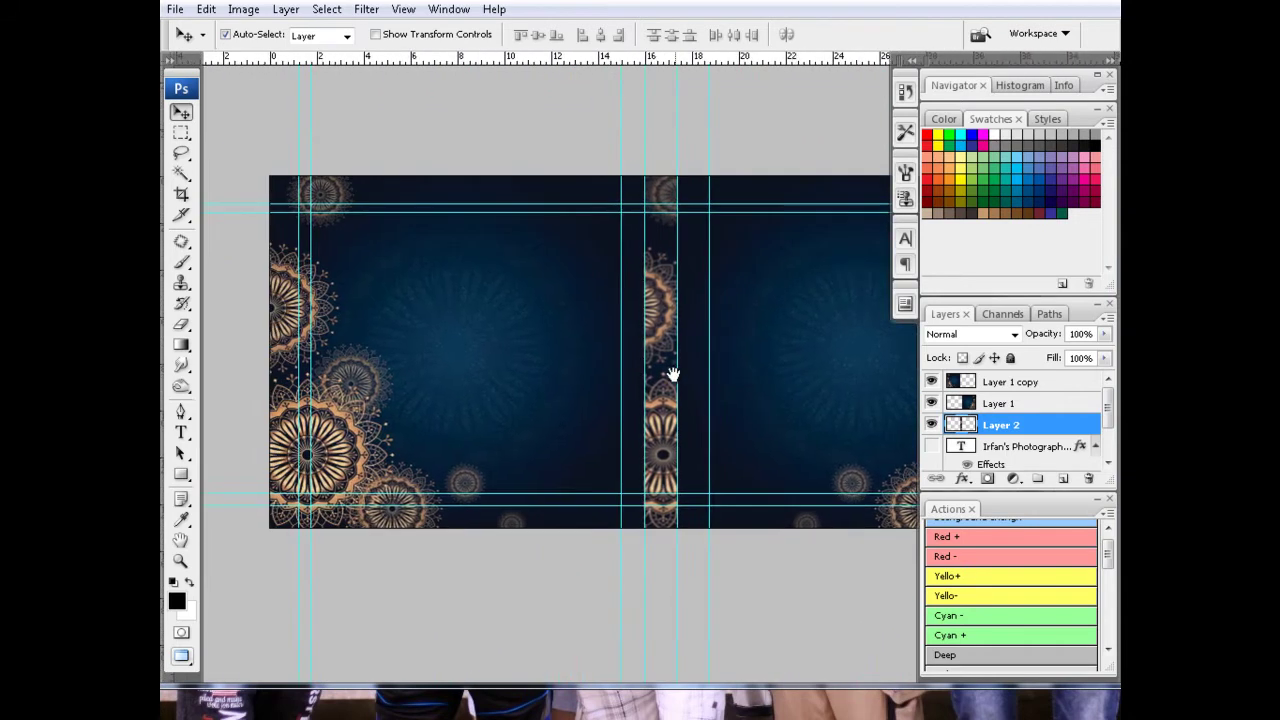
left_click_drag(506, 376, 558, 376)
key("ctrl+n")
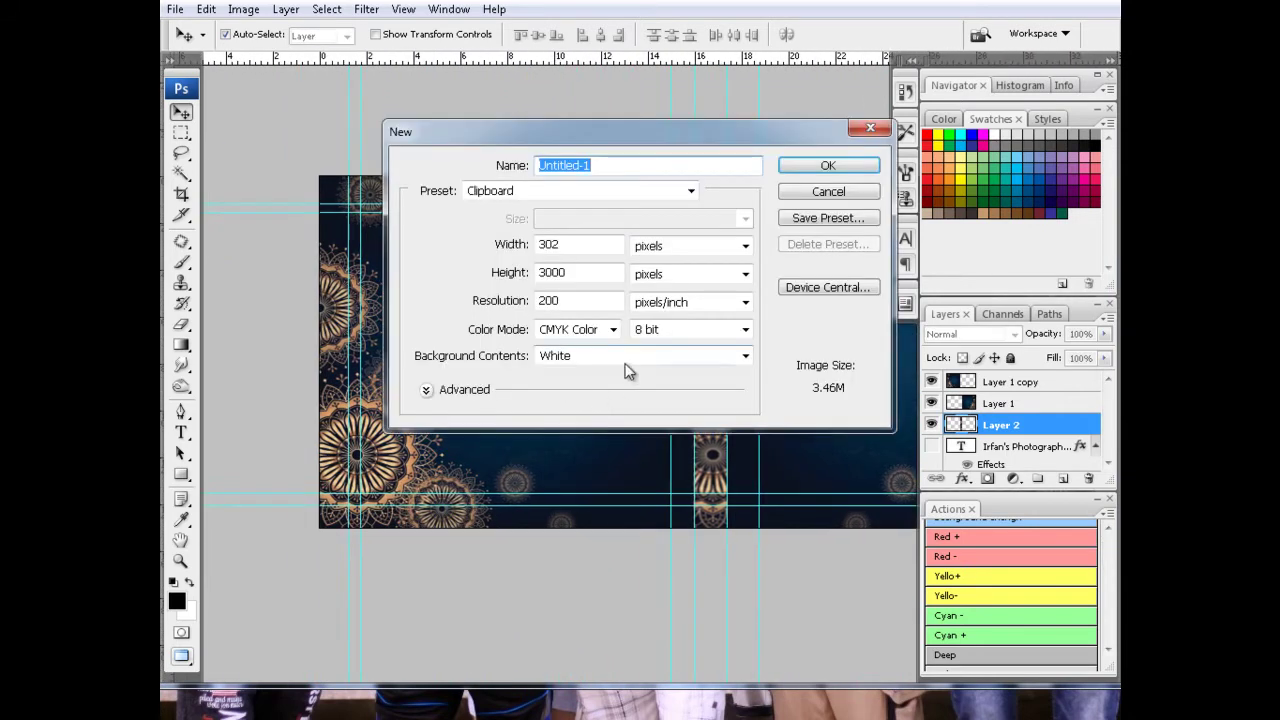
key("Return")
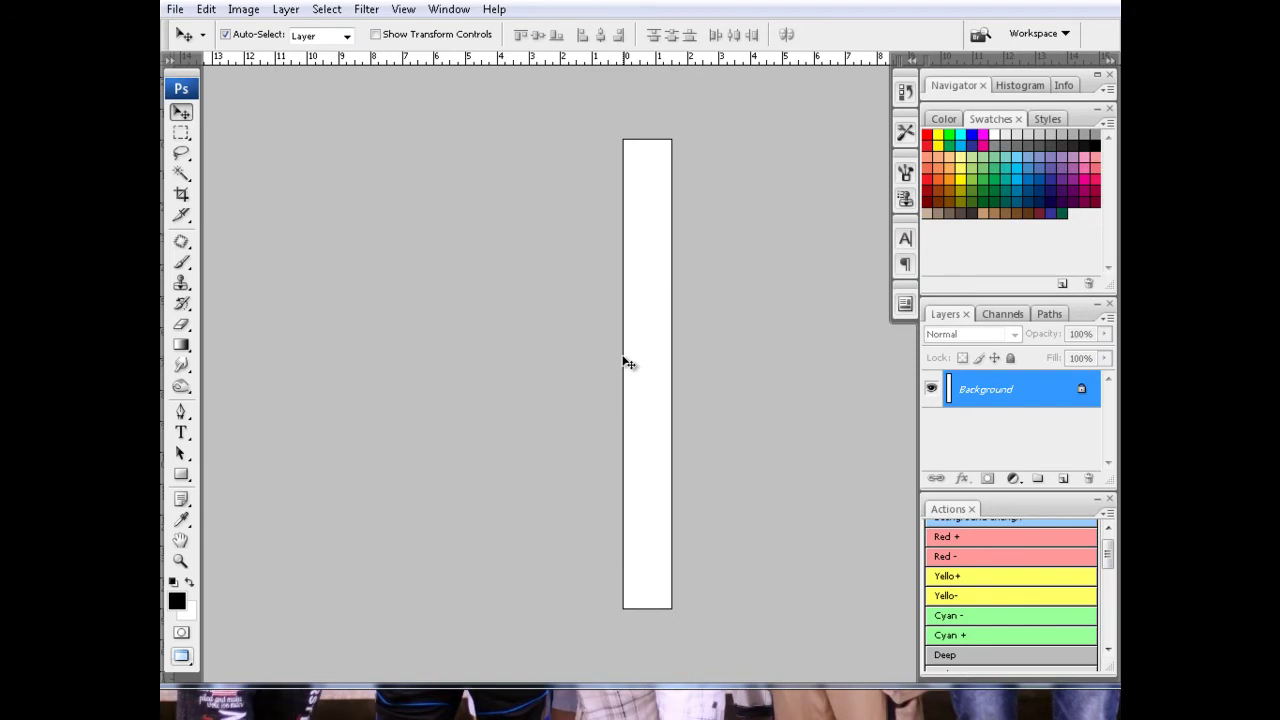
key("ctrl+Tab")
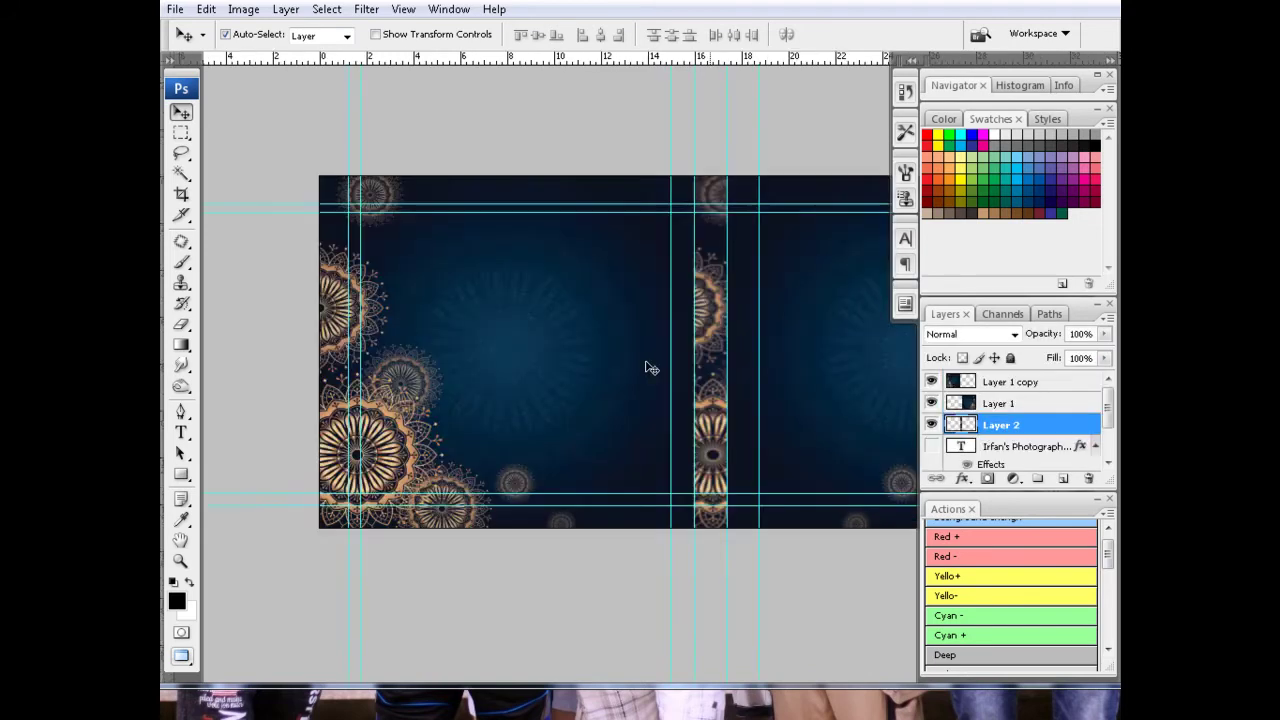
key("ctrl+n")
left_click(596, 246)
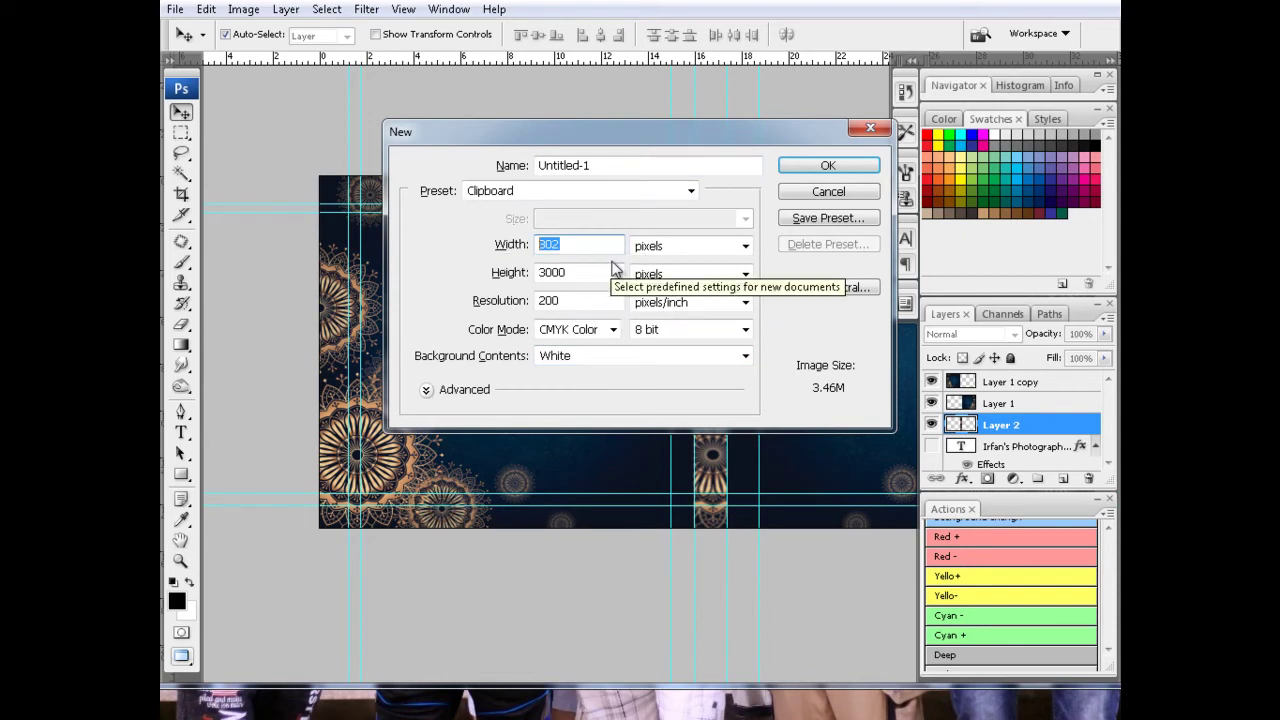
type("3")
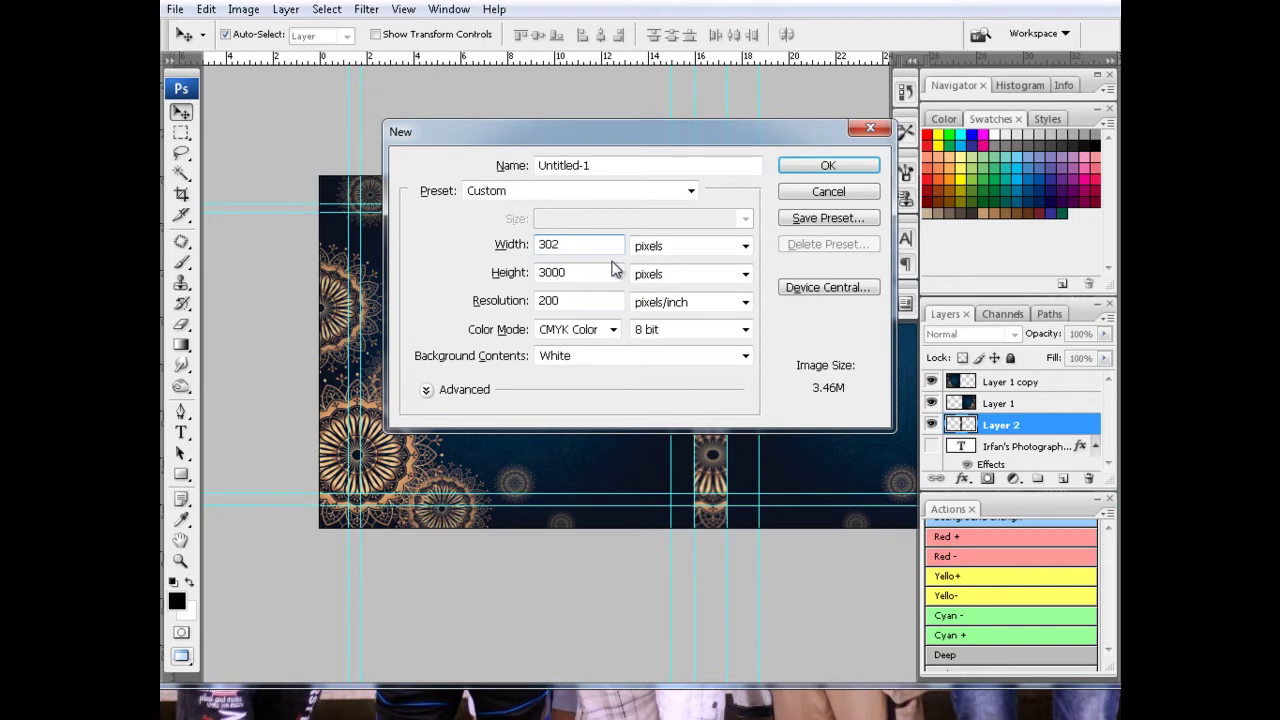
left_click_drag(613, 268, 380, 280)
type("300")
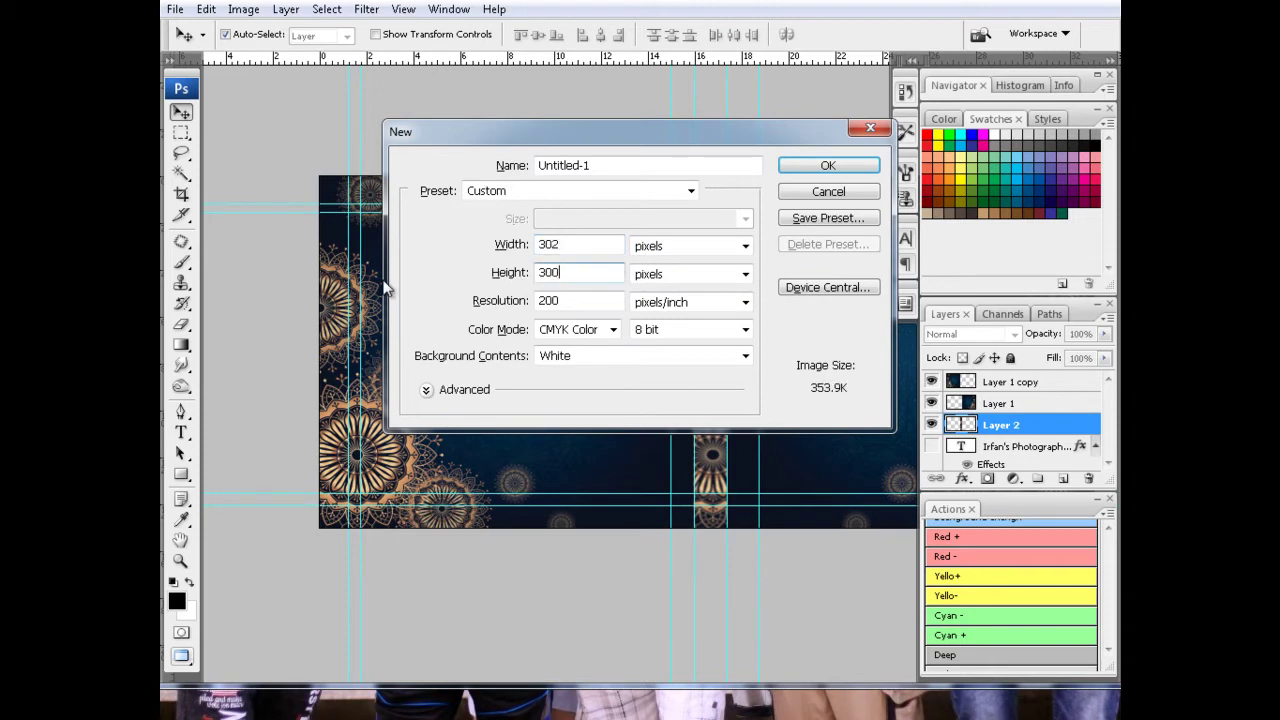
key("Return")
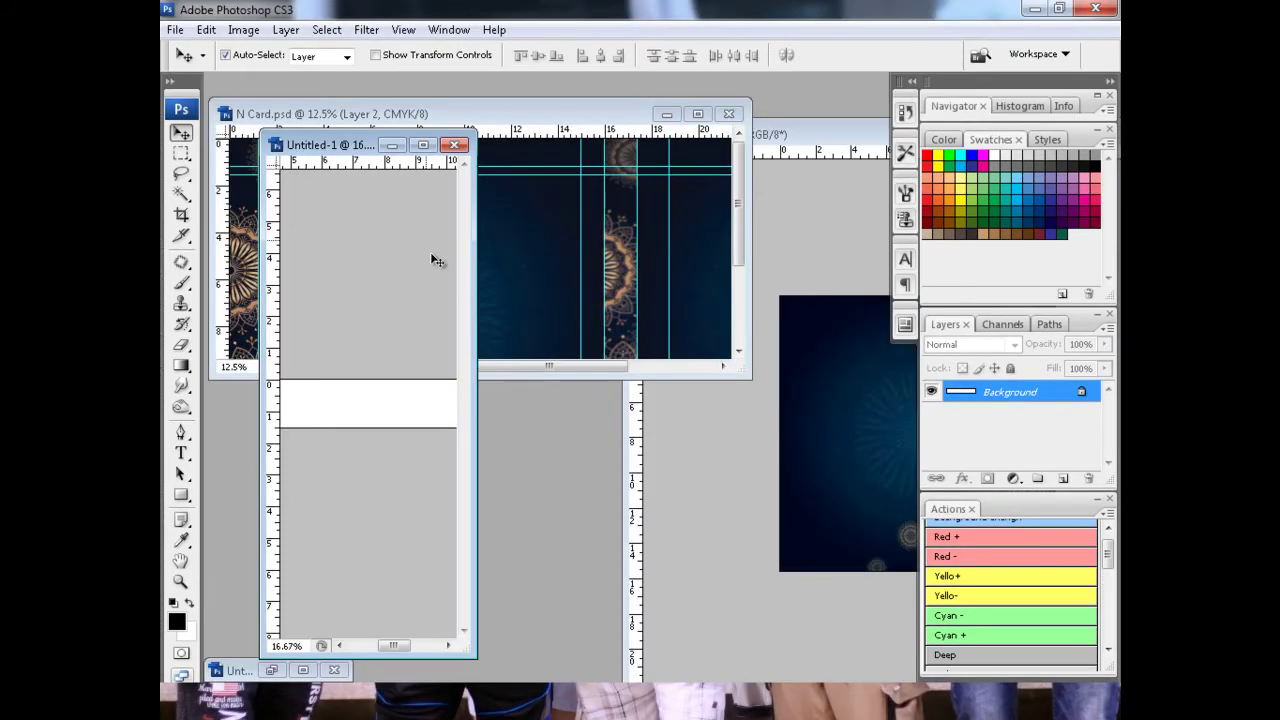
Step: Copy the white strip into the card as the top layer and place it near the bottom
left_click_drag(346, 148, 709, 172)
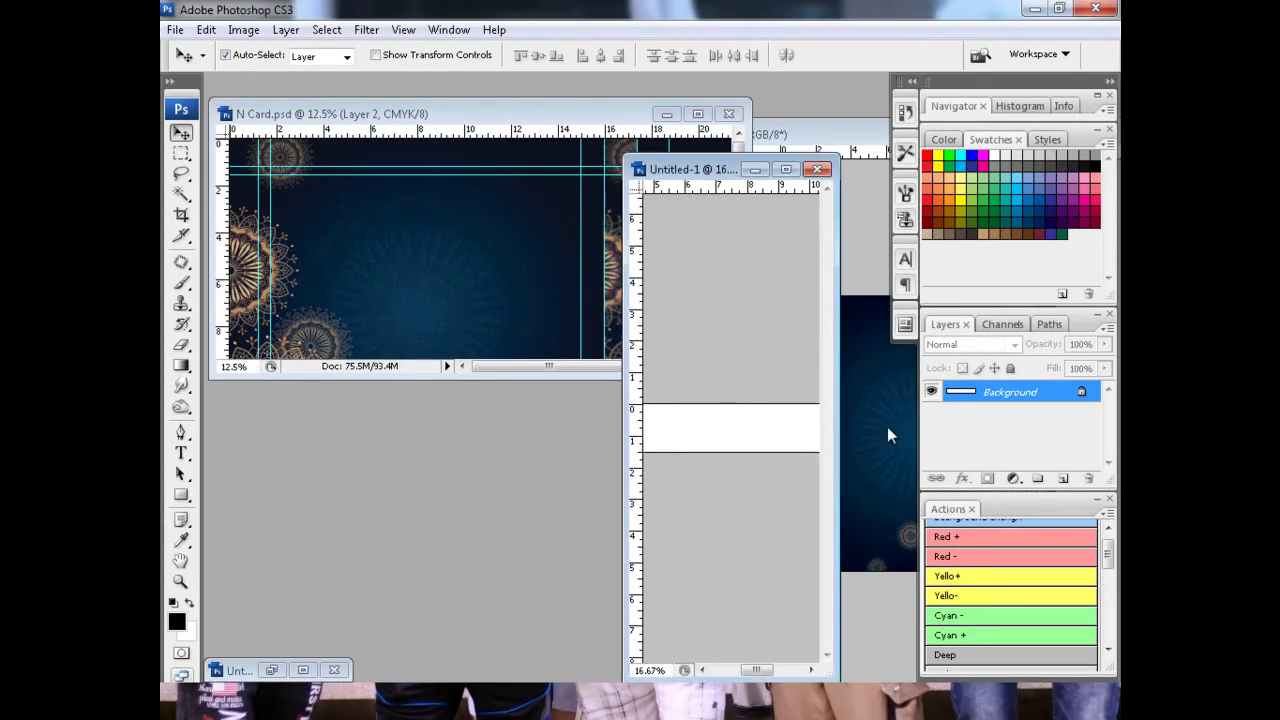
double_click(1030, 392)
key("Return")
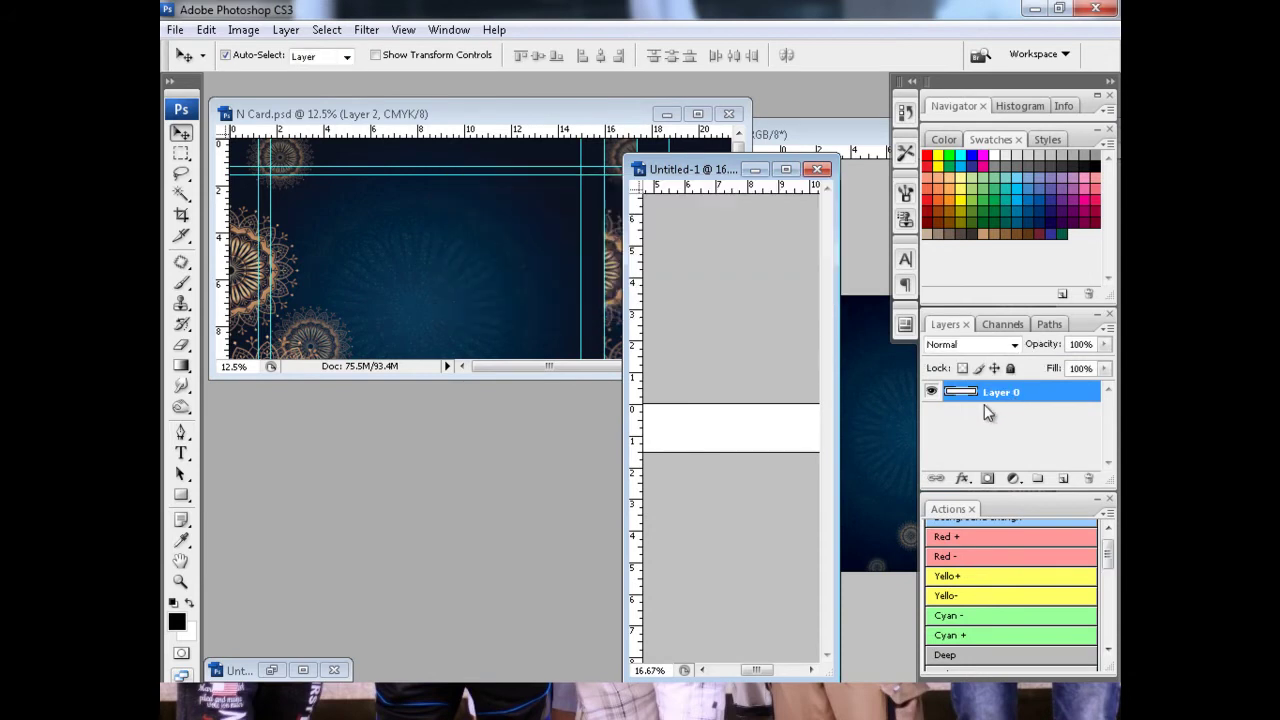
left_click_drag(740, 436, 477, 309)
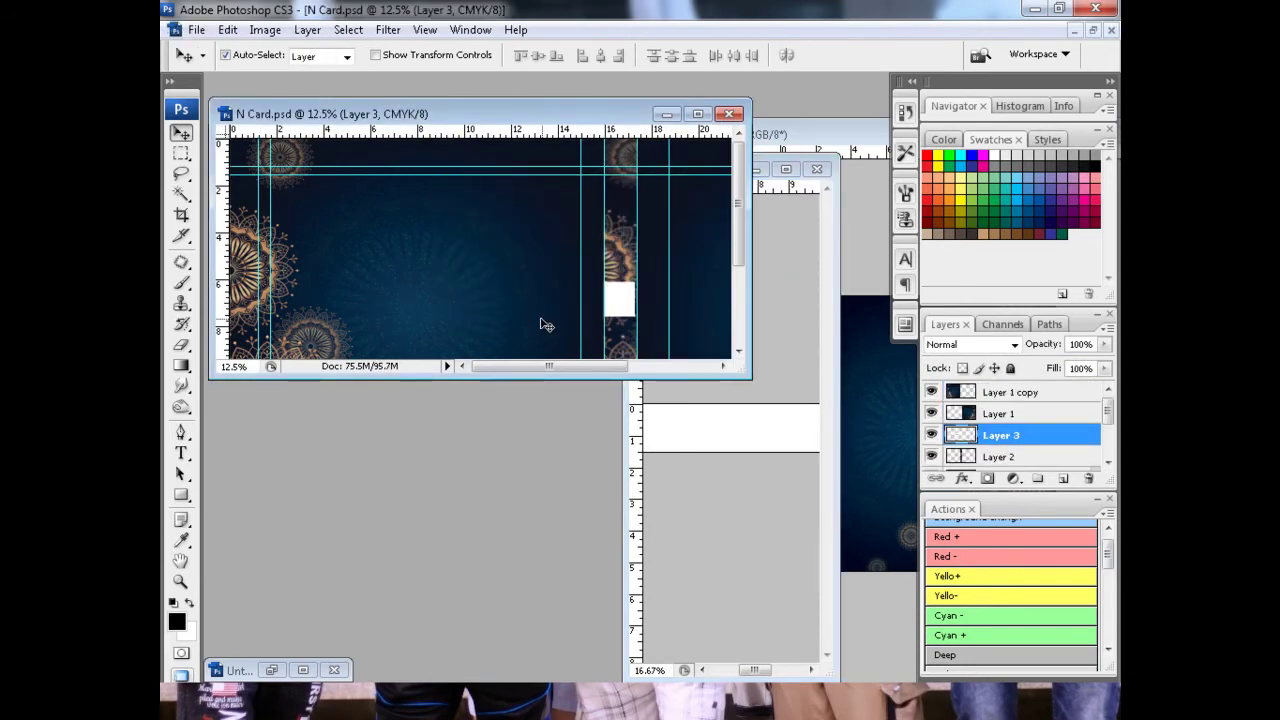
key("ctrl+bracketright")
key("ctrl+bracketright")
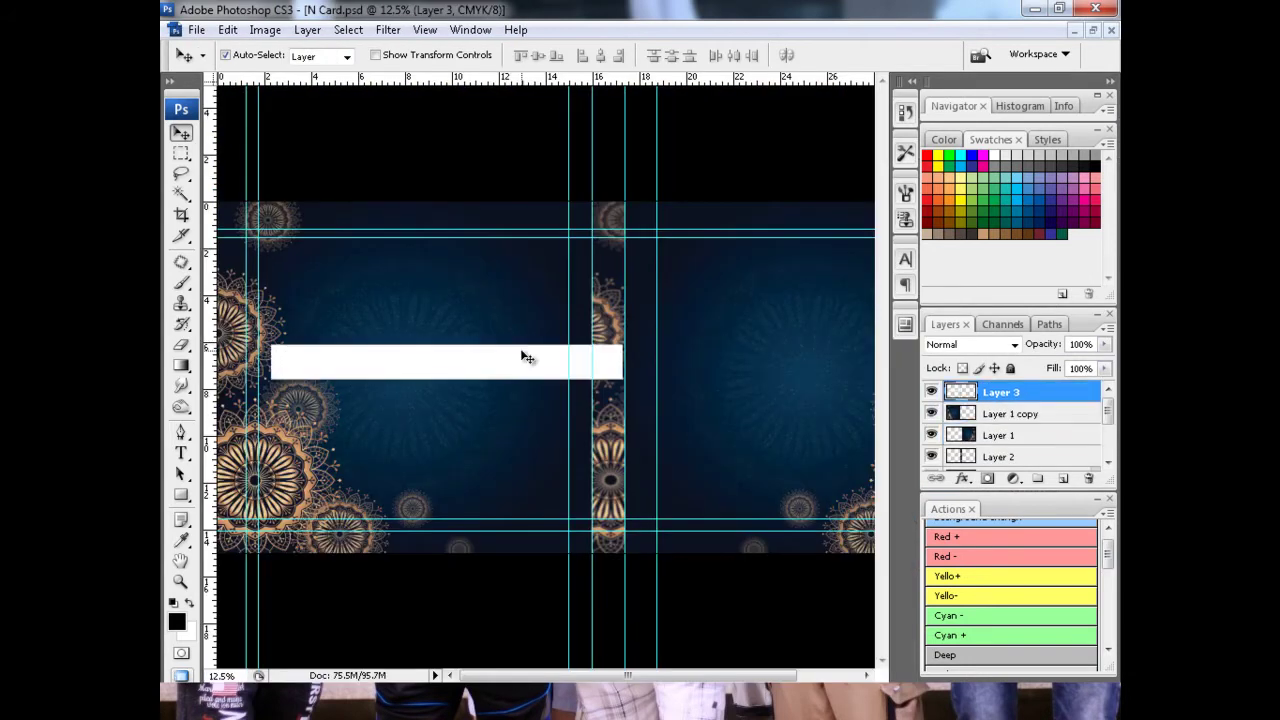
left_click_drag(242, 276, 758, 552)
key("f")
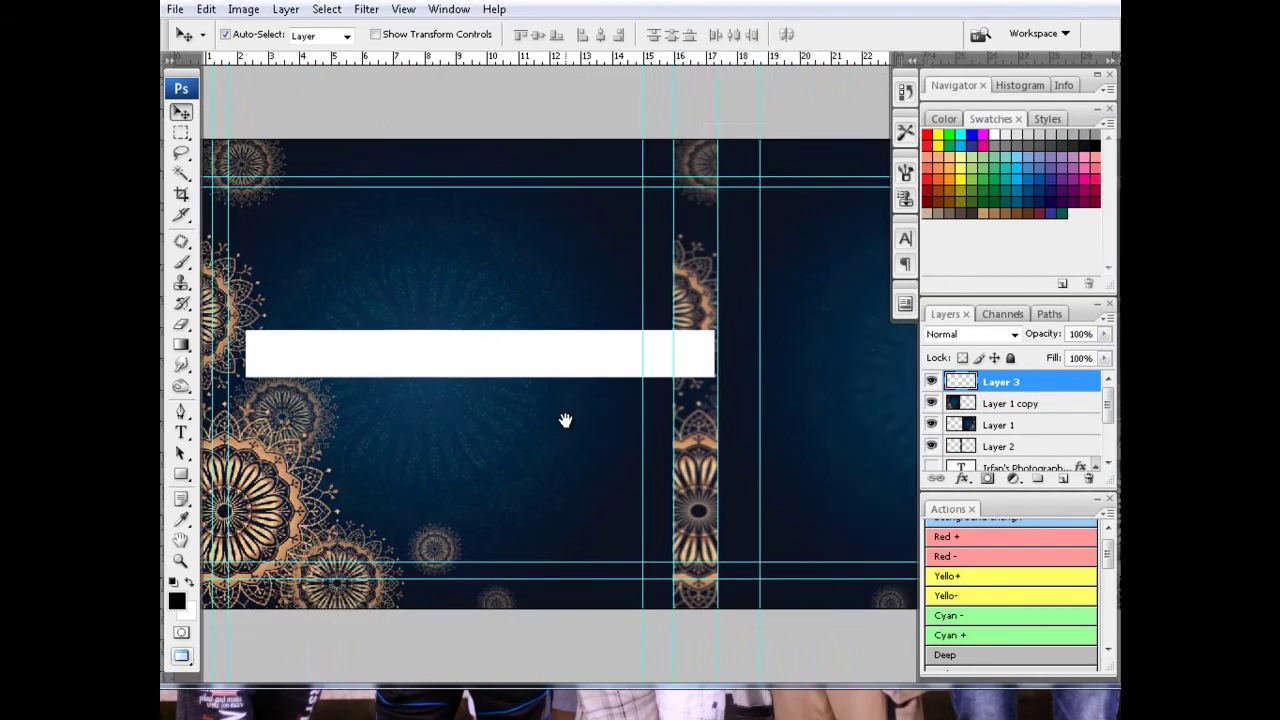
mouse_move(648, 366)
left_mouse_down()
mouse_move(617, 514)
mouse_move(629, 523)
left_mouse_up()
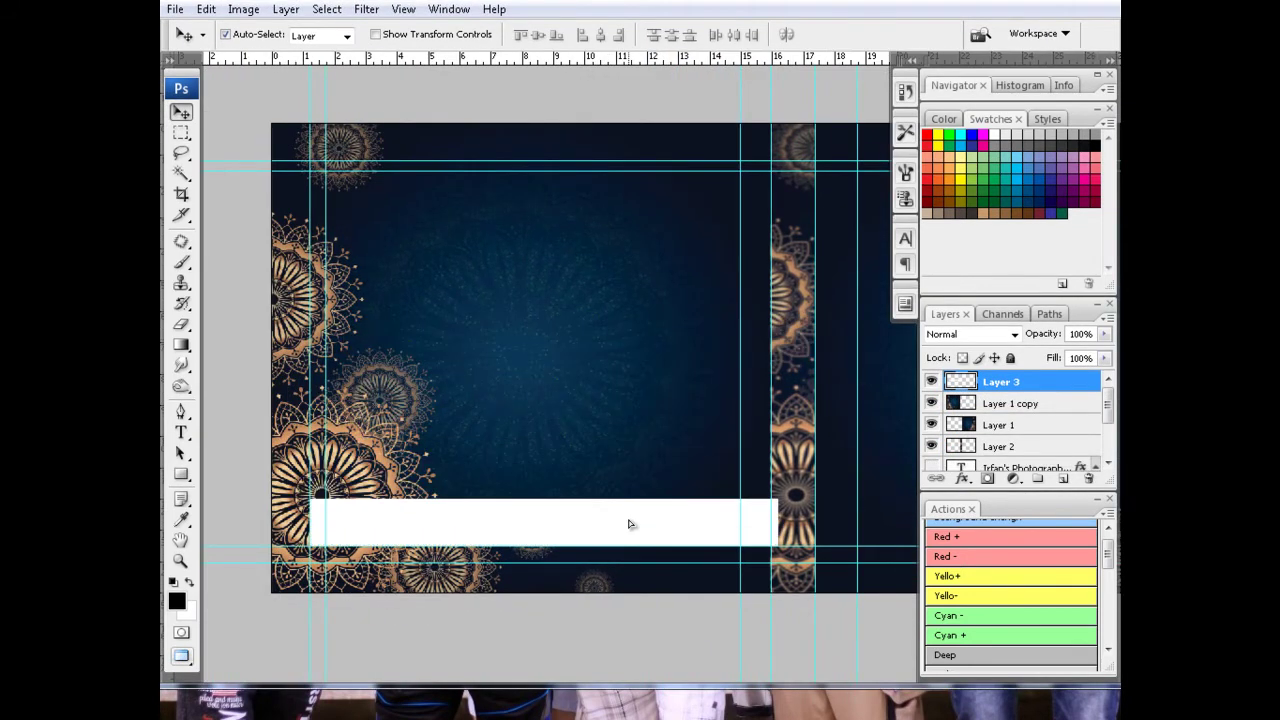
Step: Free-transform the white bar to make it narrower and thinner
key("ctrl+t")
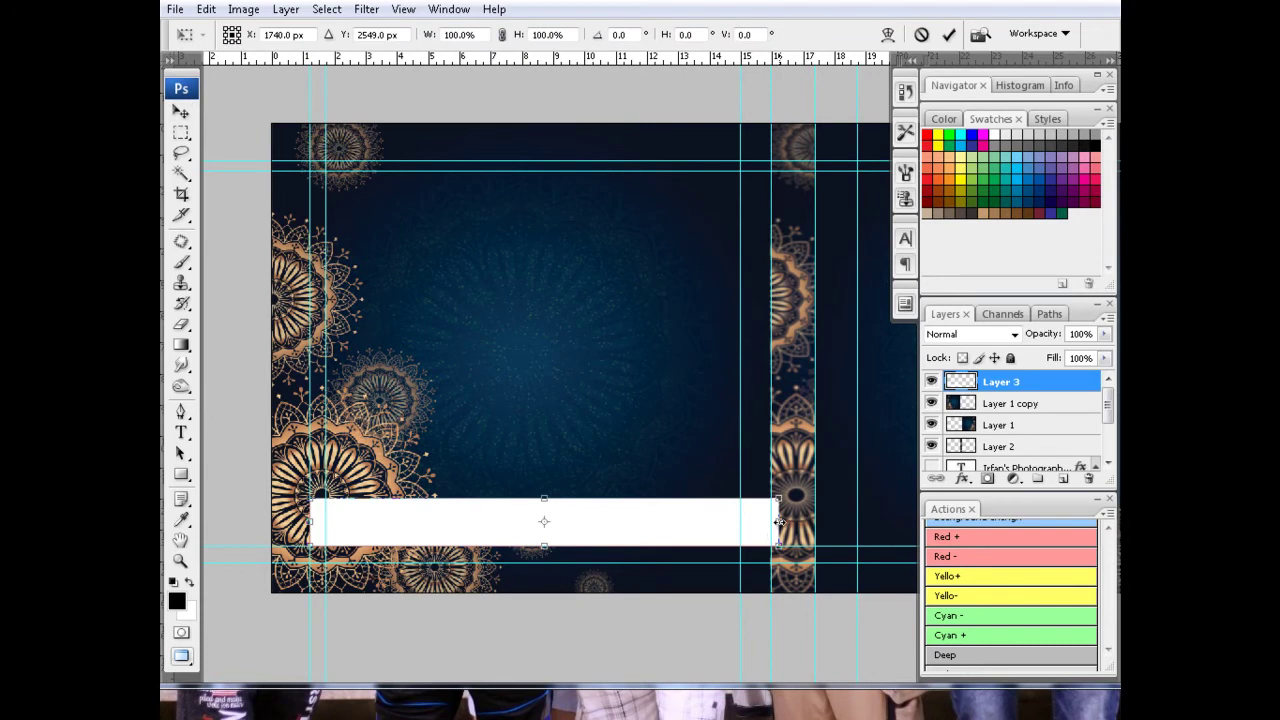
left_click_drag(779, 521, 739, 521)
left_click_drag(525, 499, 524, 511)
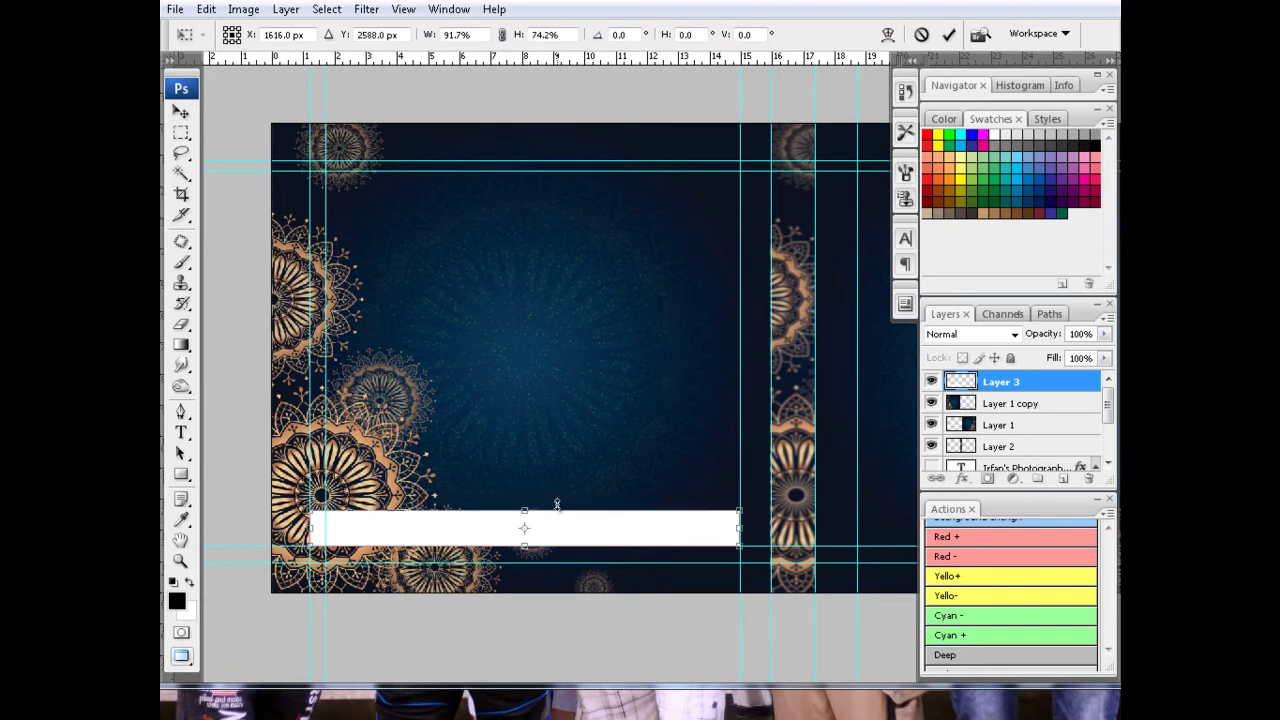
key("Return")
key("ctrl+plus")
mouse_move(506, 451)
left_mouse_down()
mouse_move(566, 469)
mouse_move(531, 471)
mouse_move(790, 455)
mouse_move(766, 457)
left_mouse_up()
left_click(540, 466, "alt")
Step: Trim the copied white bar's left edge to the guide
key("ctrl+t")
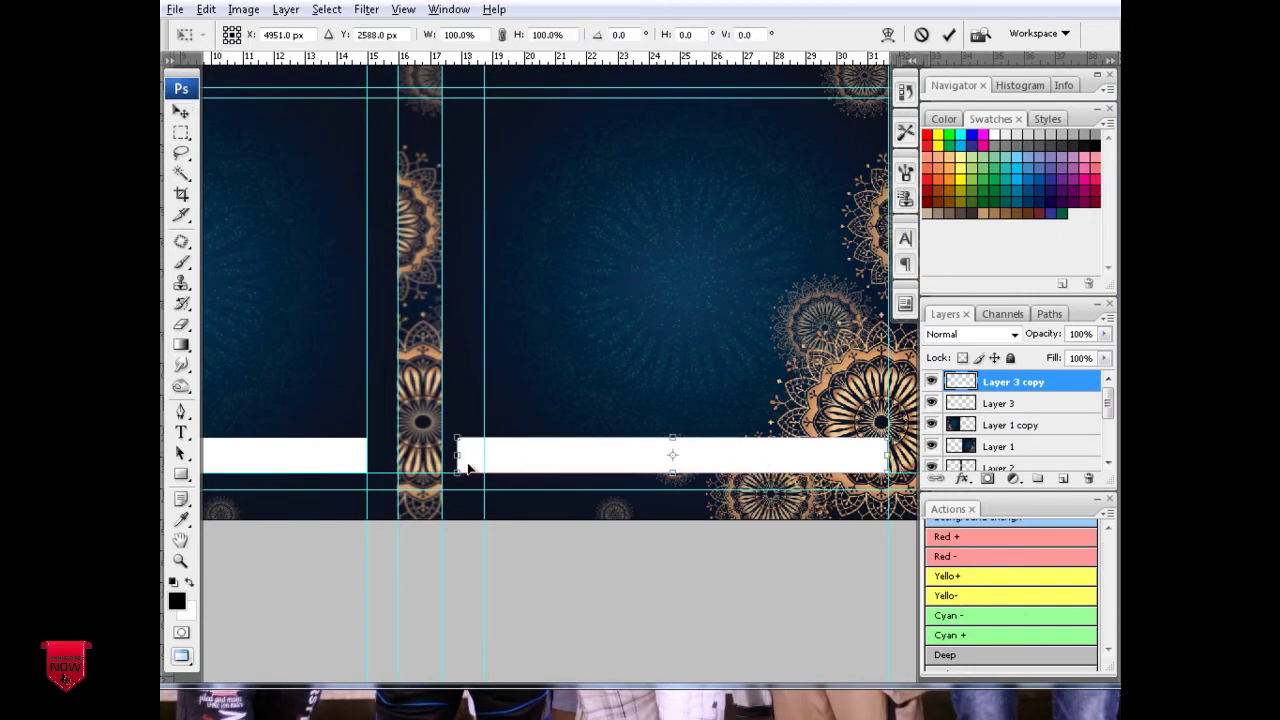
left_click_drag(463, 453, 484, 453)
key("Return")
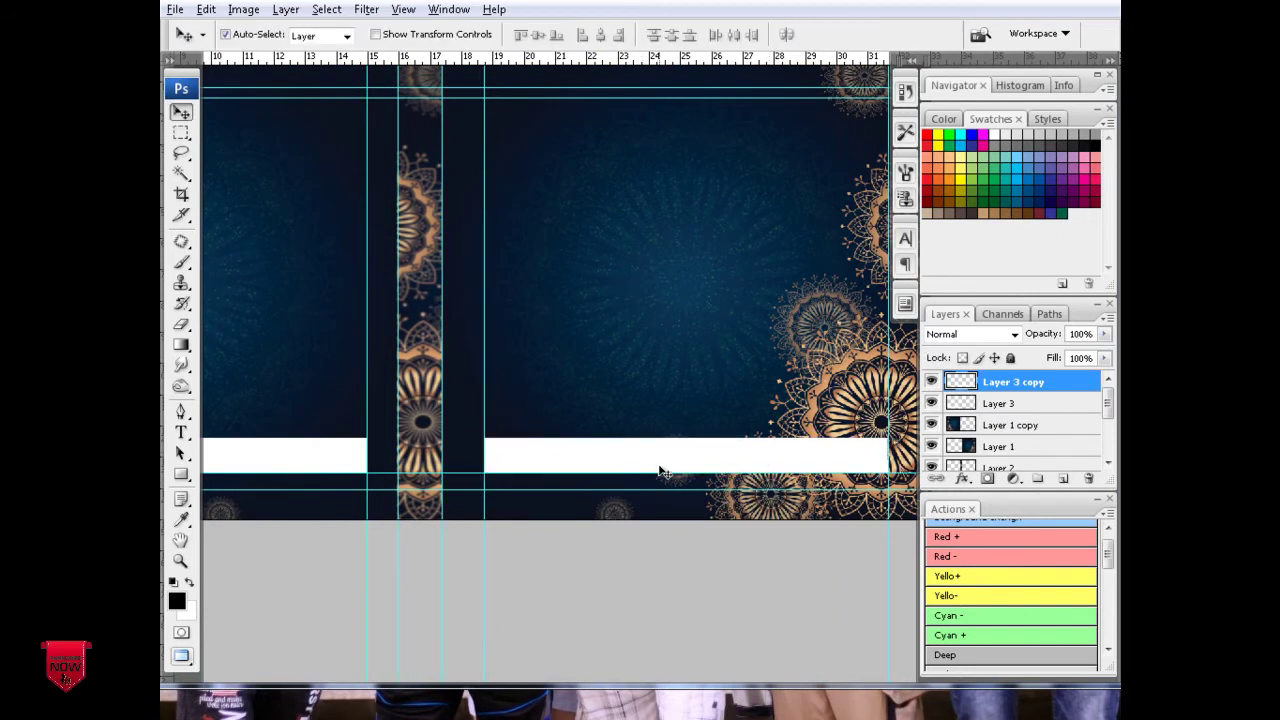
scroll(790, 448, "right", 2)
scroll(750, 450, "right", 2)
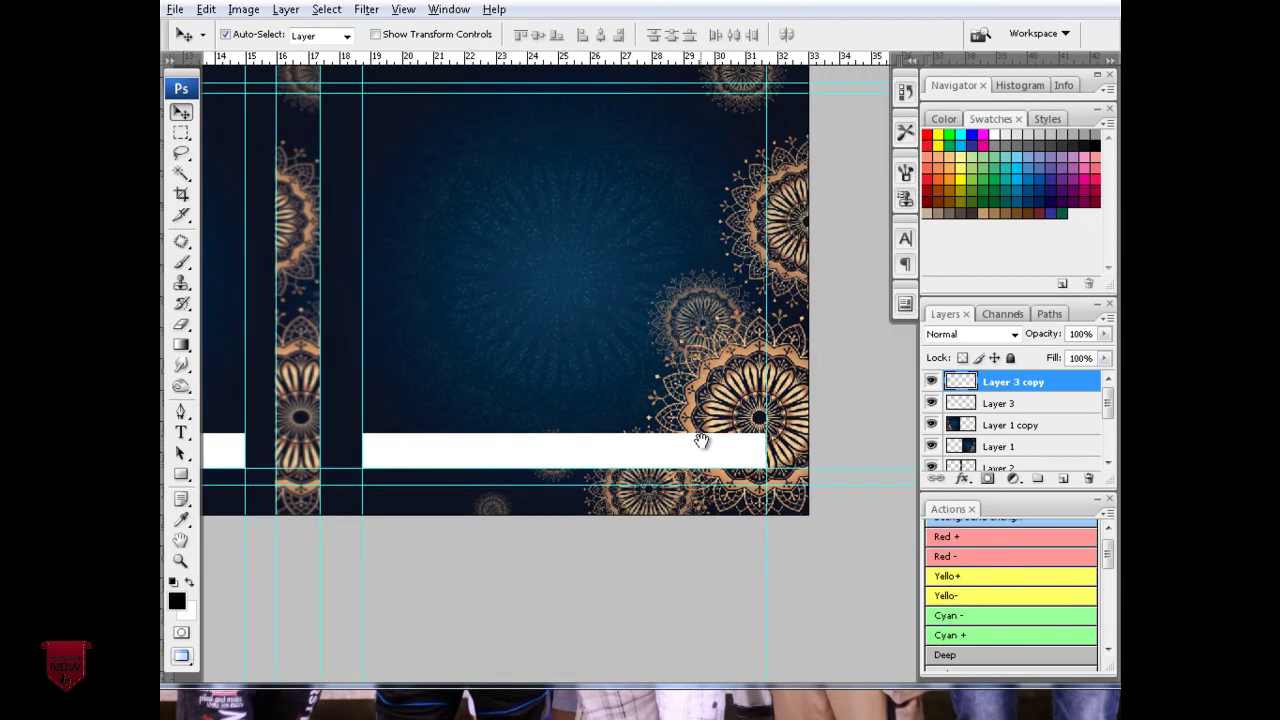
key("ctrl+plus")
Step: Stretch the right white bar's end to the guide and set its opacity to 46%
key("ctrl+t")
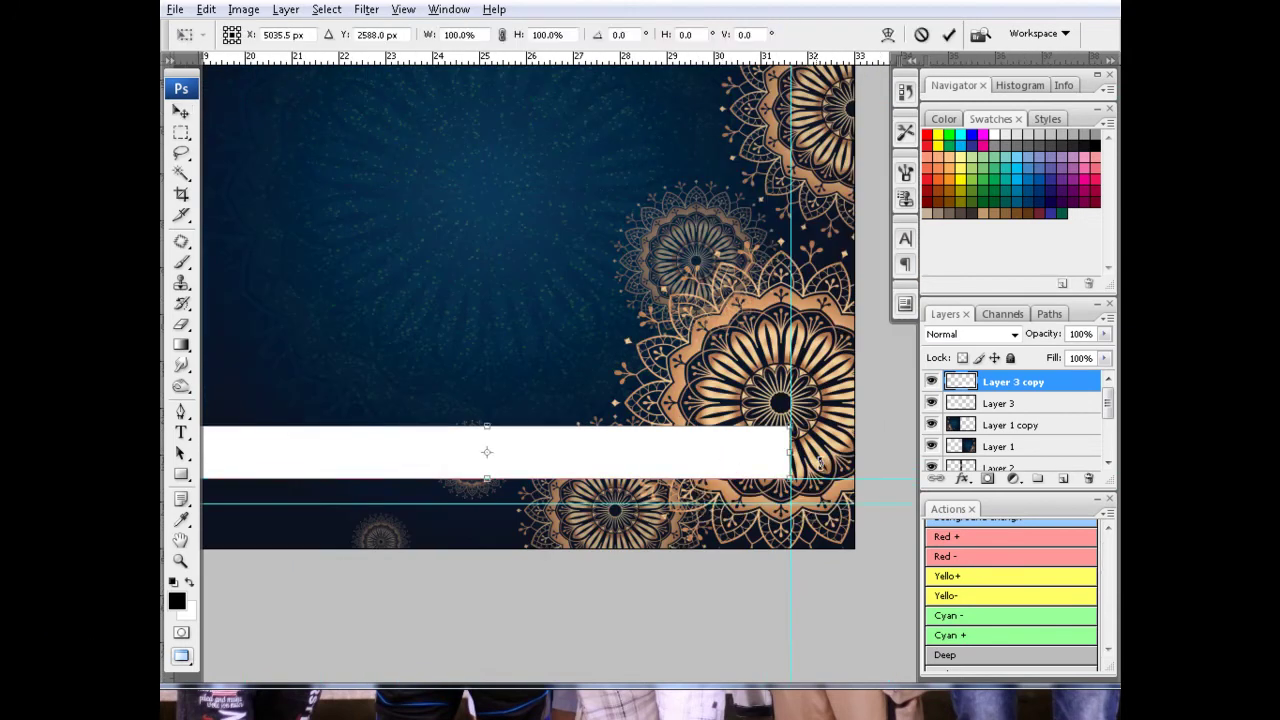
left_click_drag(791, 451, 793, 452)
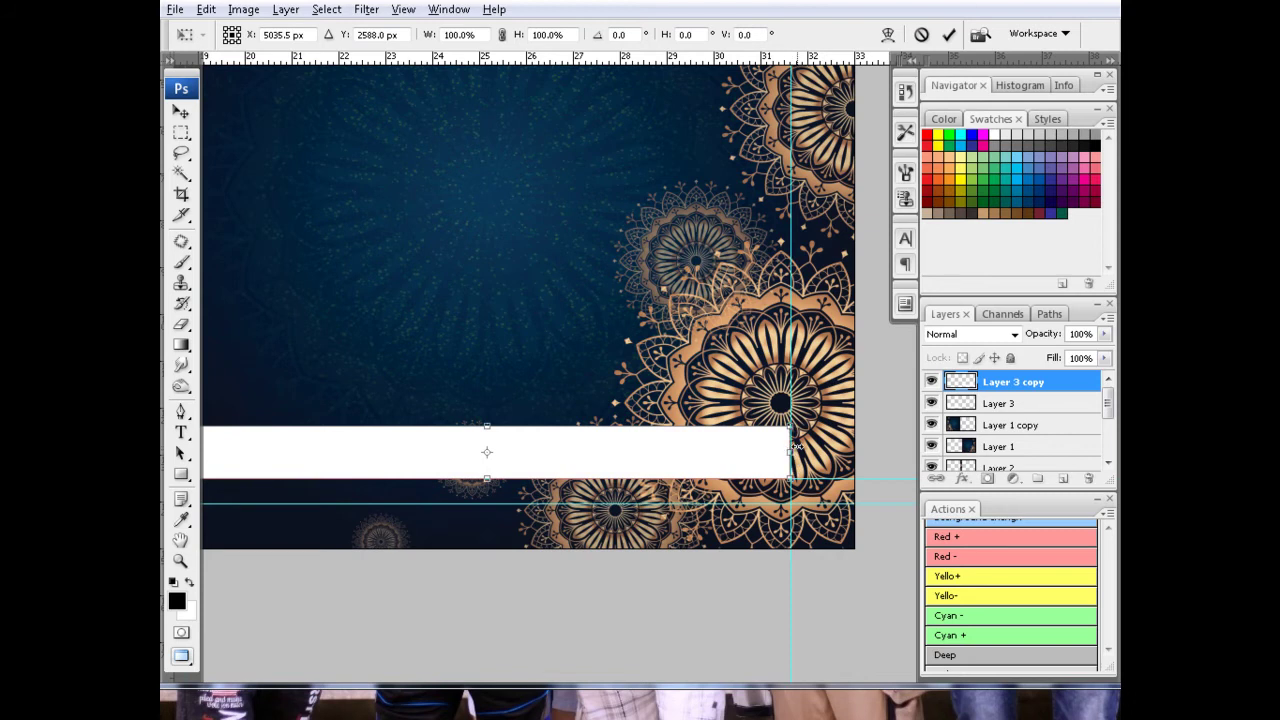
key("Return")
key("ctrl+plus")
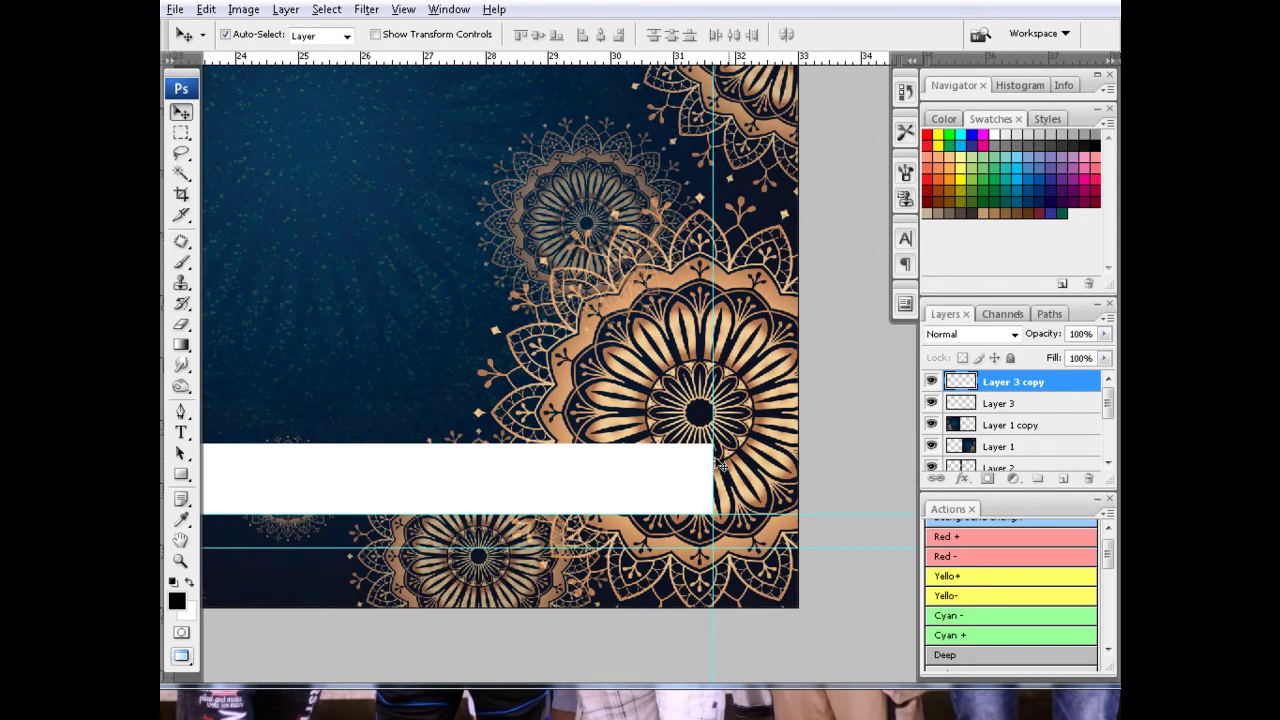
left_click(680, 451, "alt")
left_click_drag(733, 433, 689, 423)
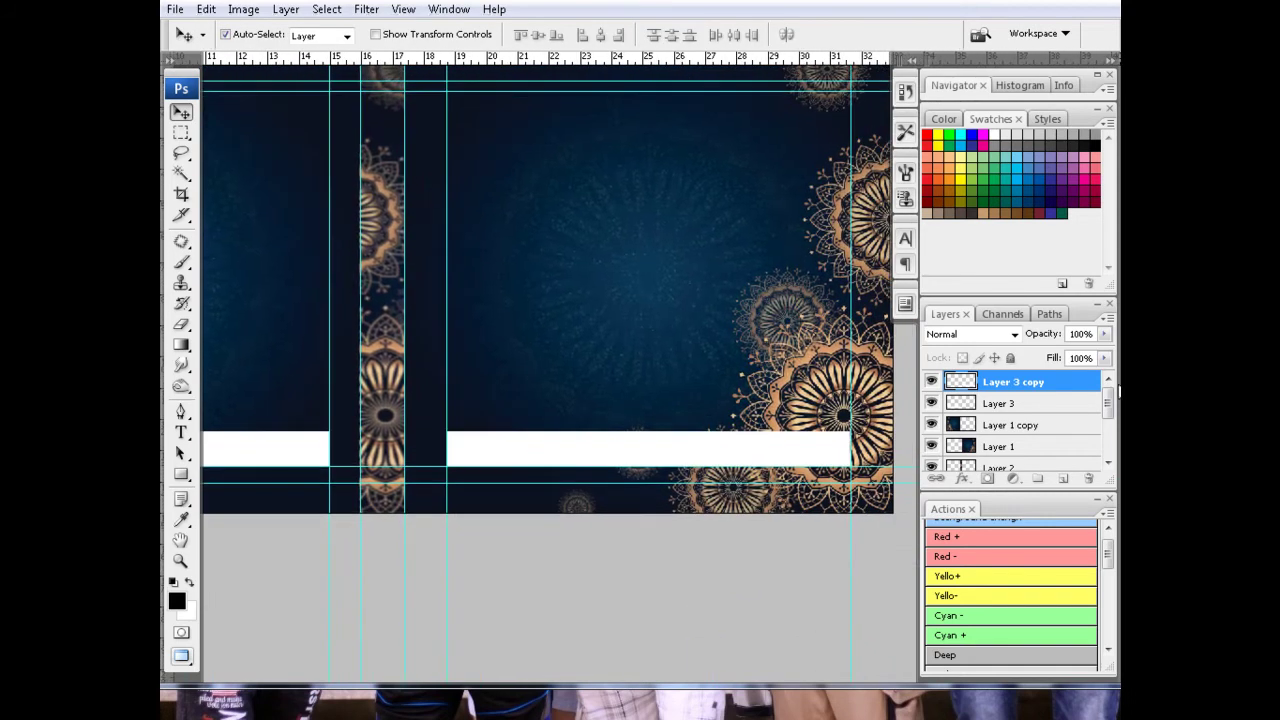
left_click(1104, 334)
left_click_drag(1047, 360, 1057, 362)
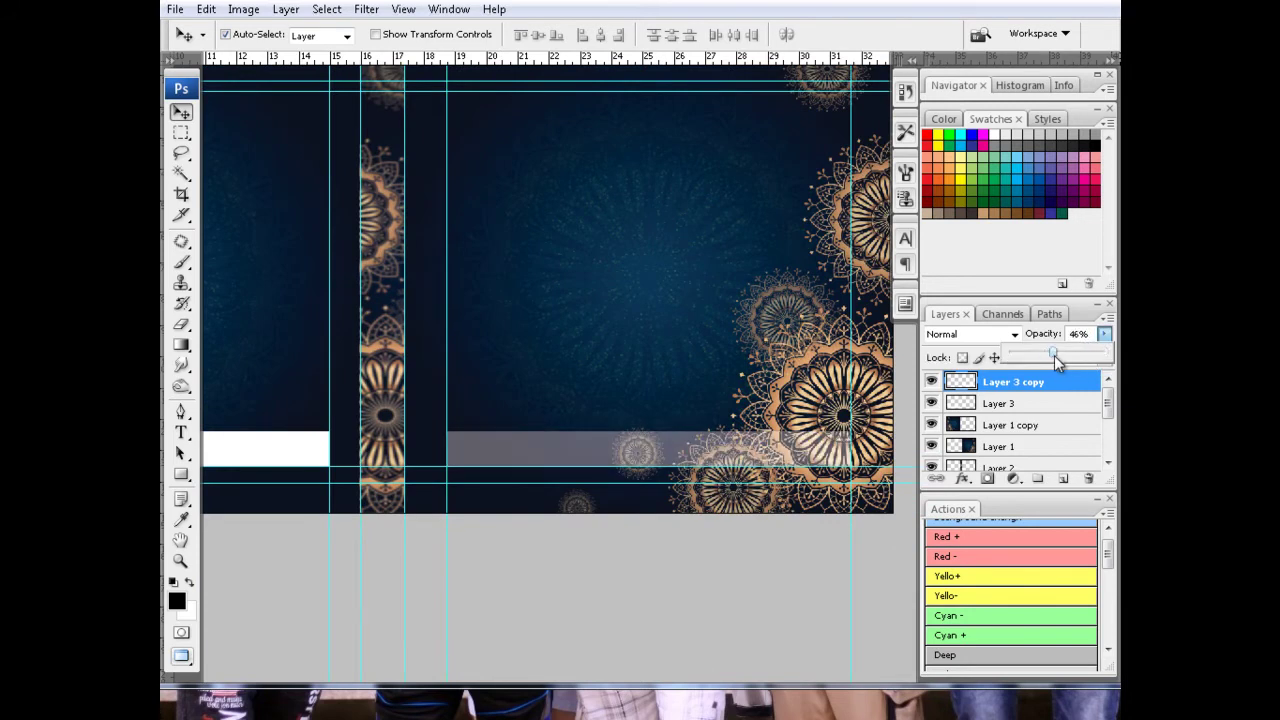
Step: Select Layer 3, the left white bar, and lower its opacity to match the right bar
left_click(1090, 335)
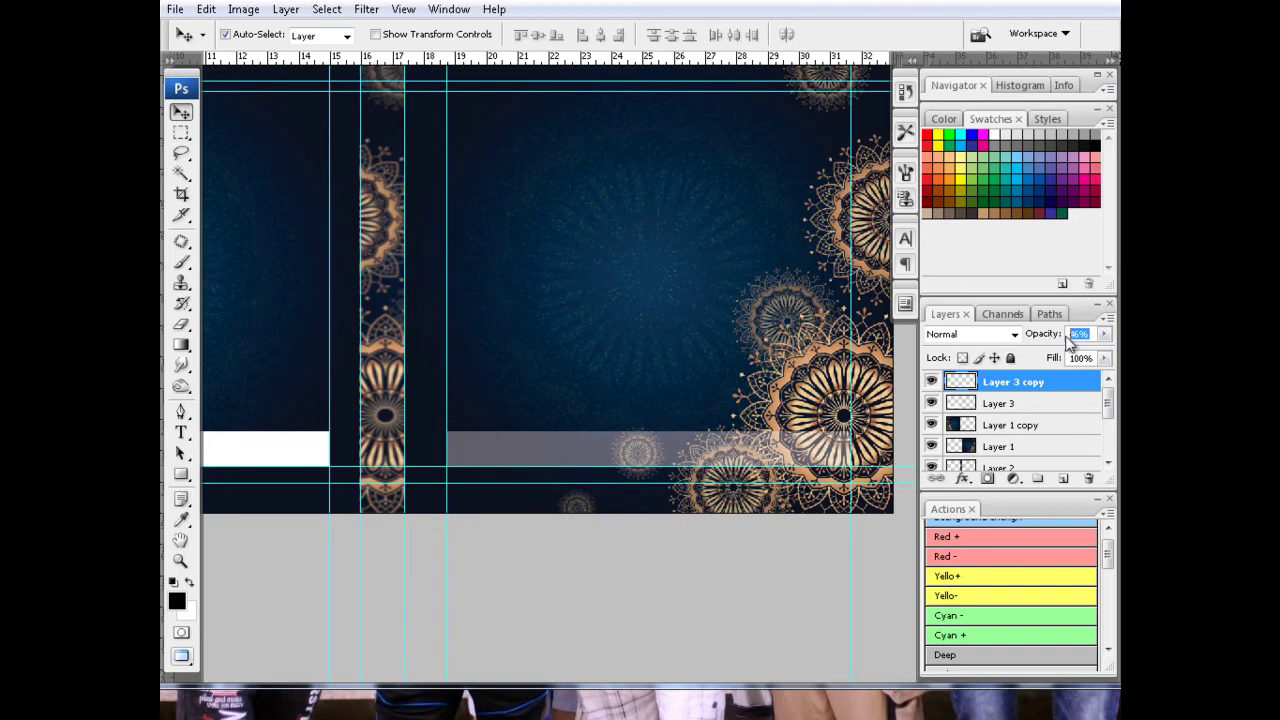
left_click(275, 452)
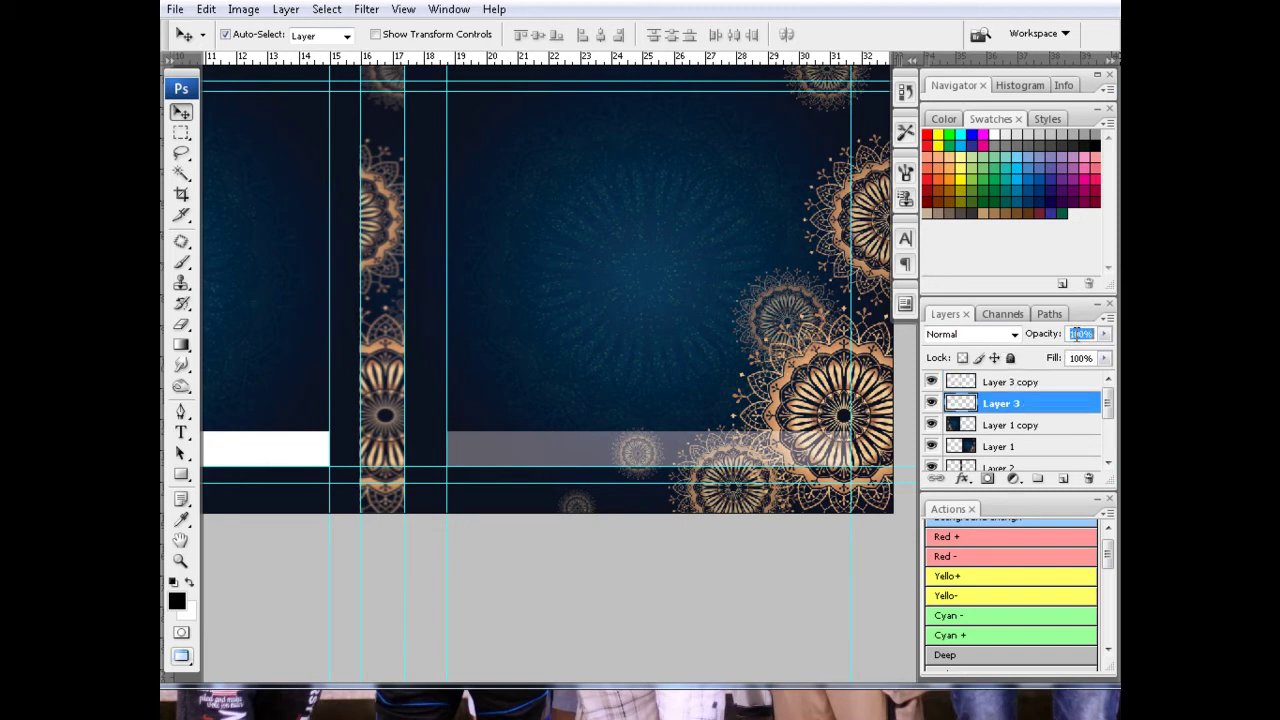
type("36")
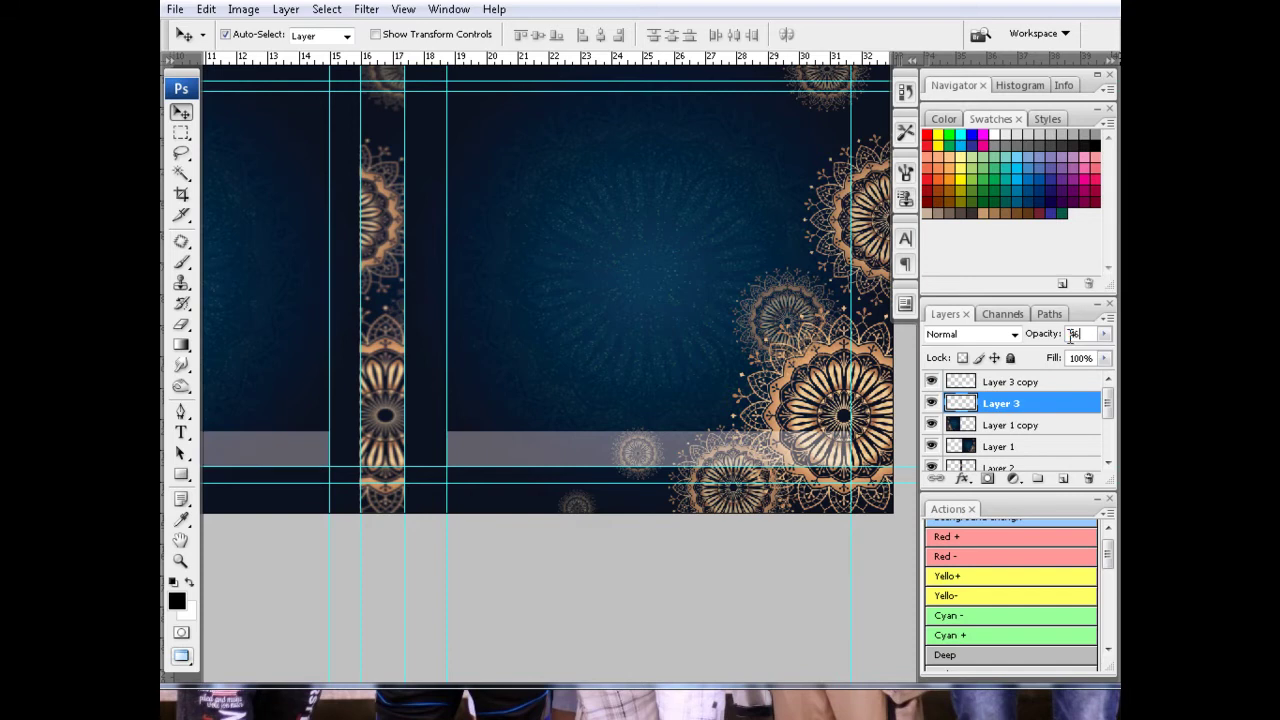
Step: Try creating new blank documents, cancelling the 4-pixel-wide attempt and switching back to the card
key("ctrl+minus")
key("ctrl+minus")
key("ctrl+minus")
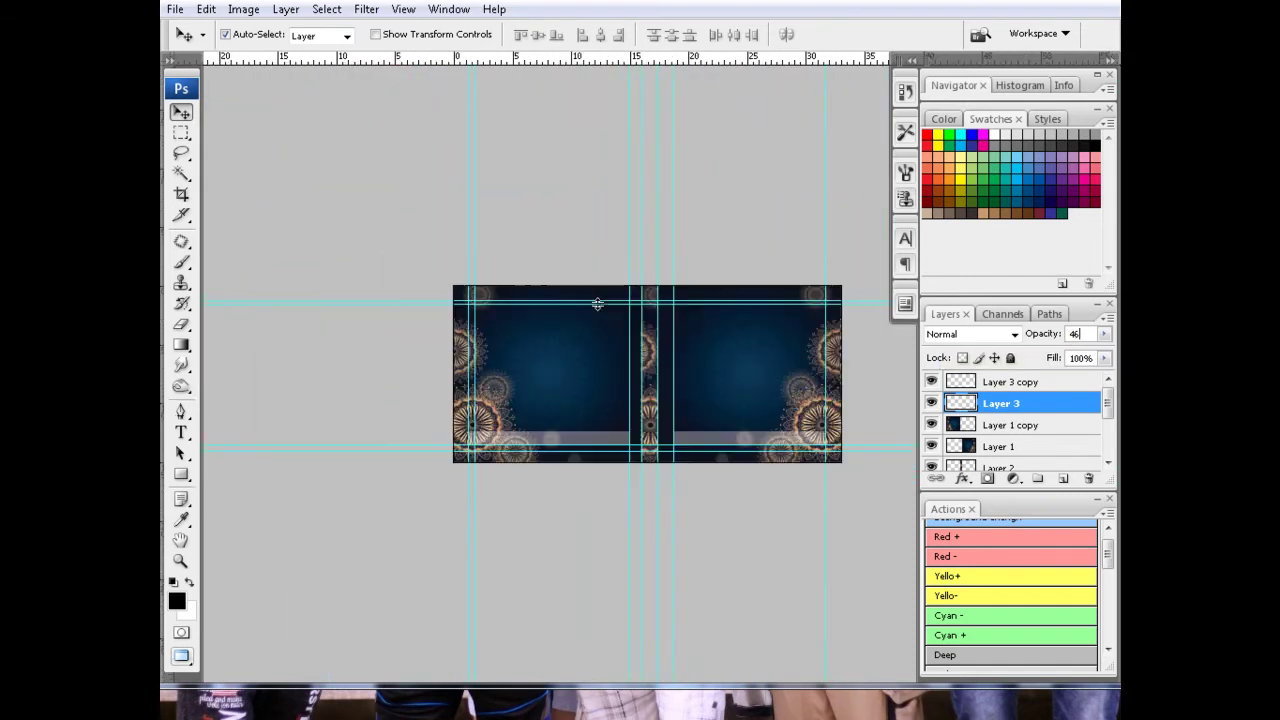
key("ctrl+plus")
key("ctrl+n")
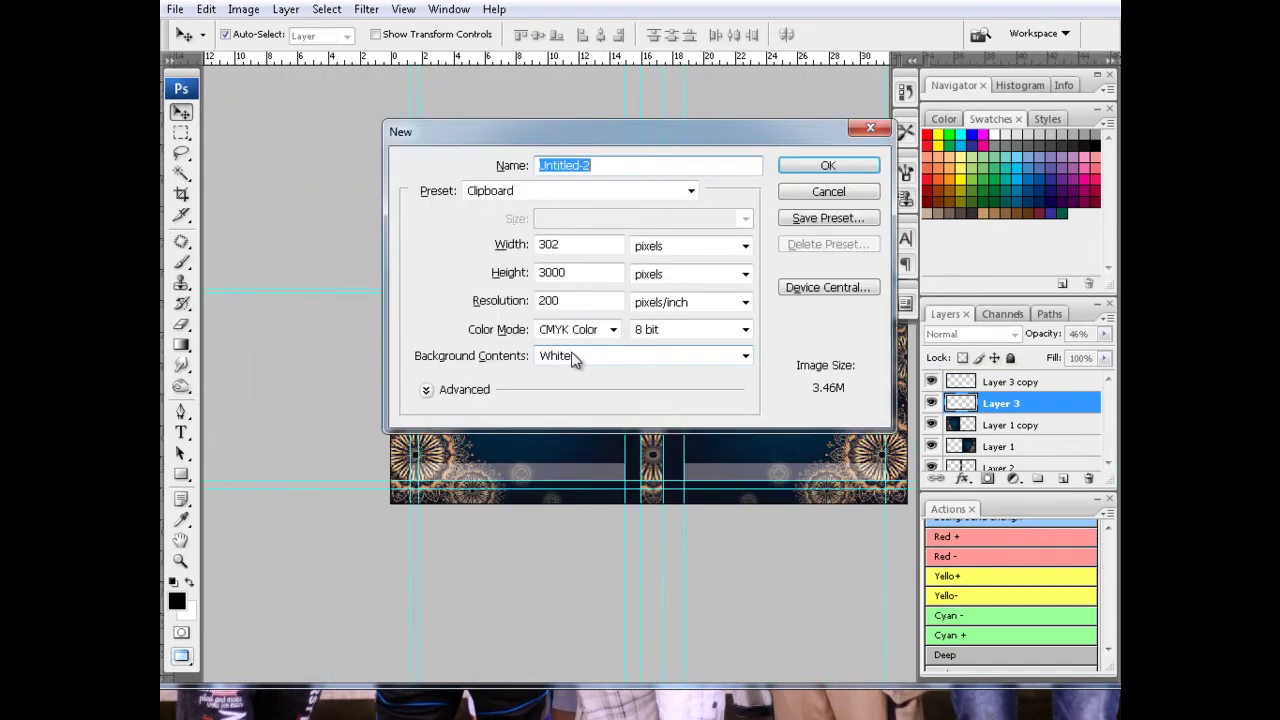
key("Return")
key("ctrl+Tab")
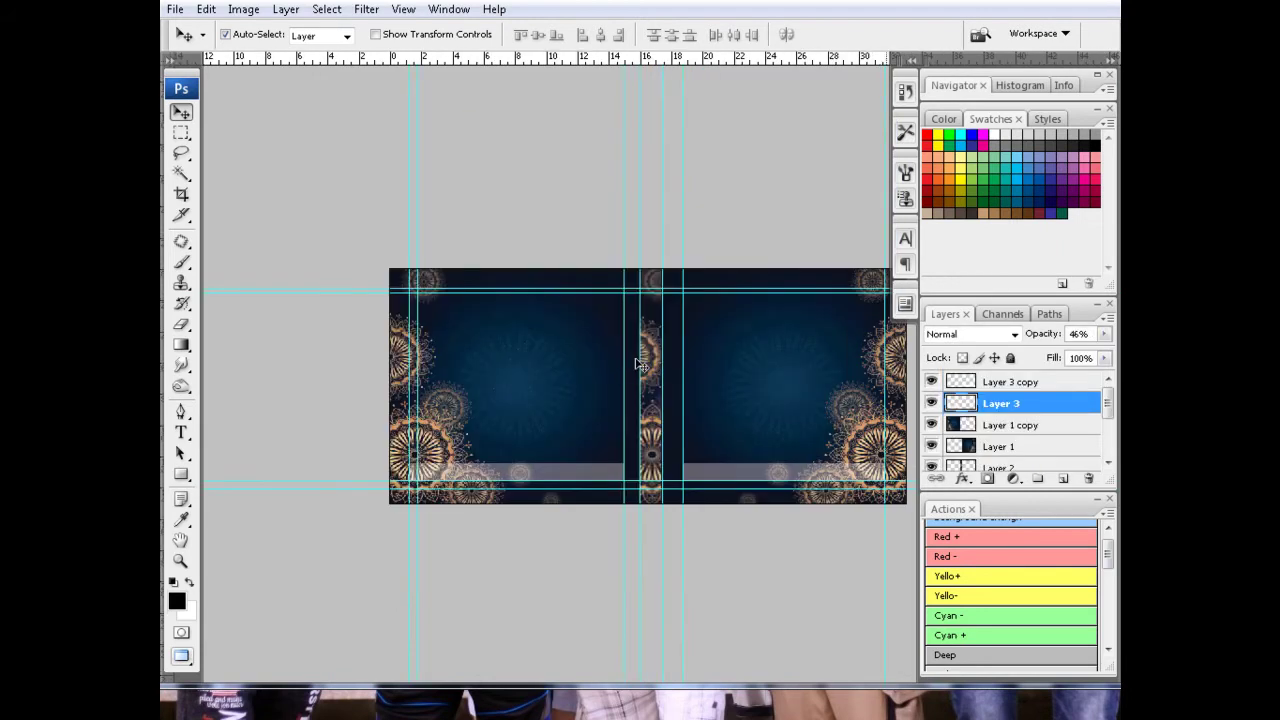
key("ctrl+n")
double_click(590, 243)
type("4")
key("Tab")
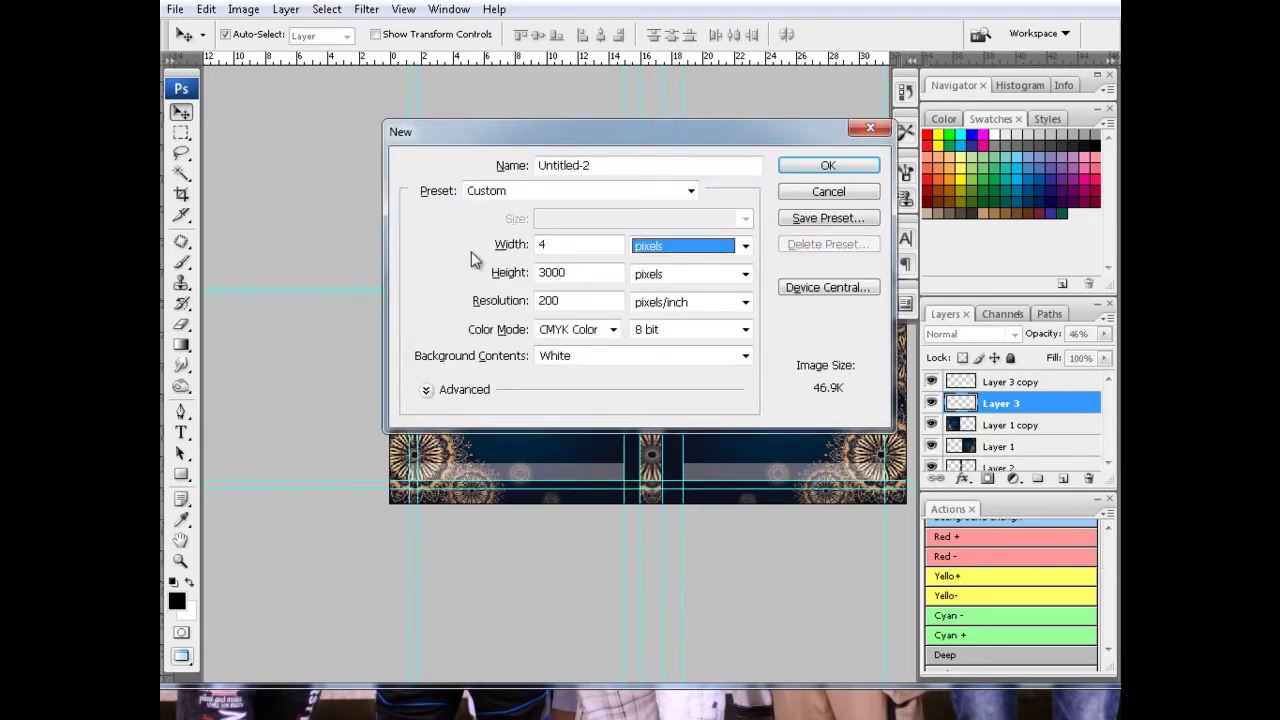
key("Escape")
key("ctrl+Tab")
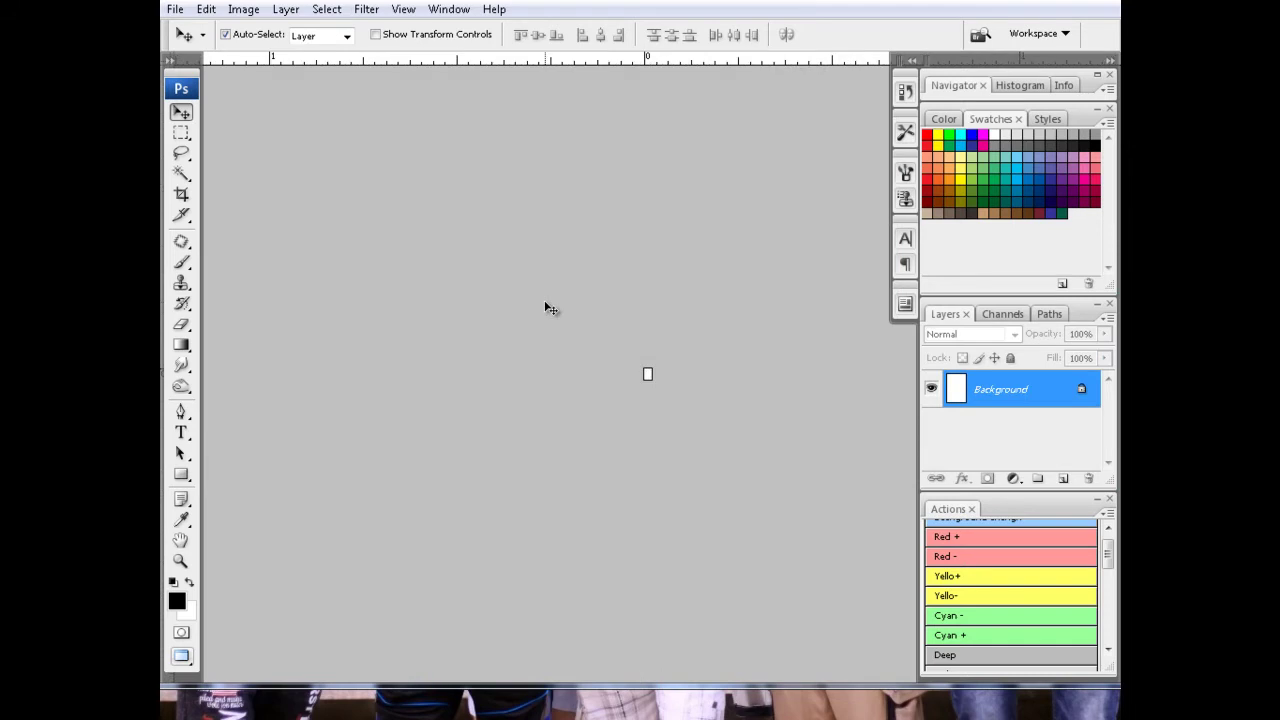
key("ctrl+Tab")
Step: Create the 4 × 6 pixel, 300 ppi document, check its image size, and return to the card
key("ctrl+n")
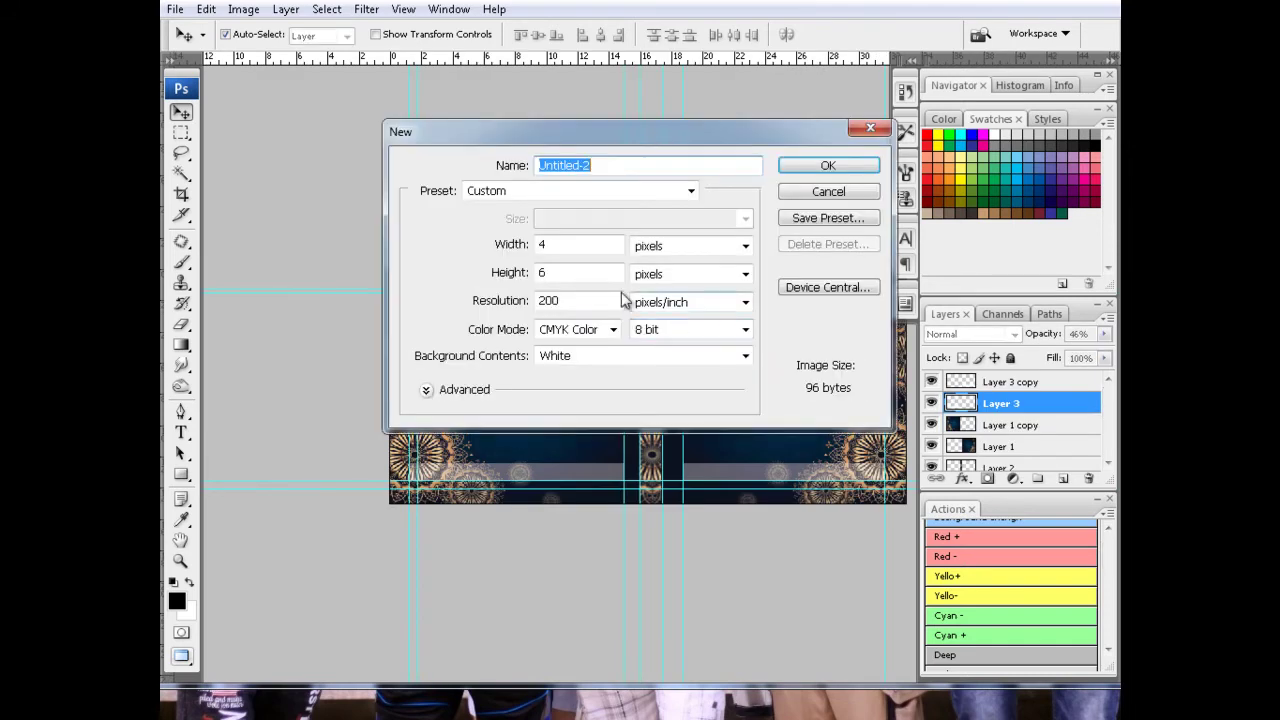
double_click(555, 301)
type("3")
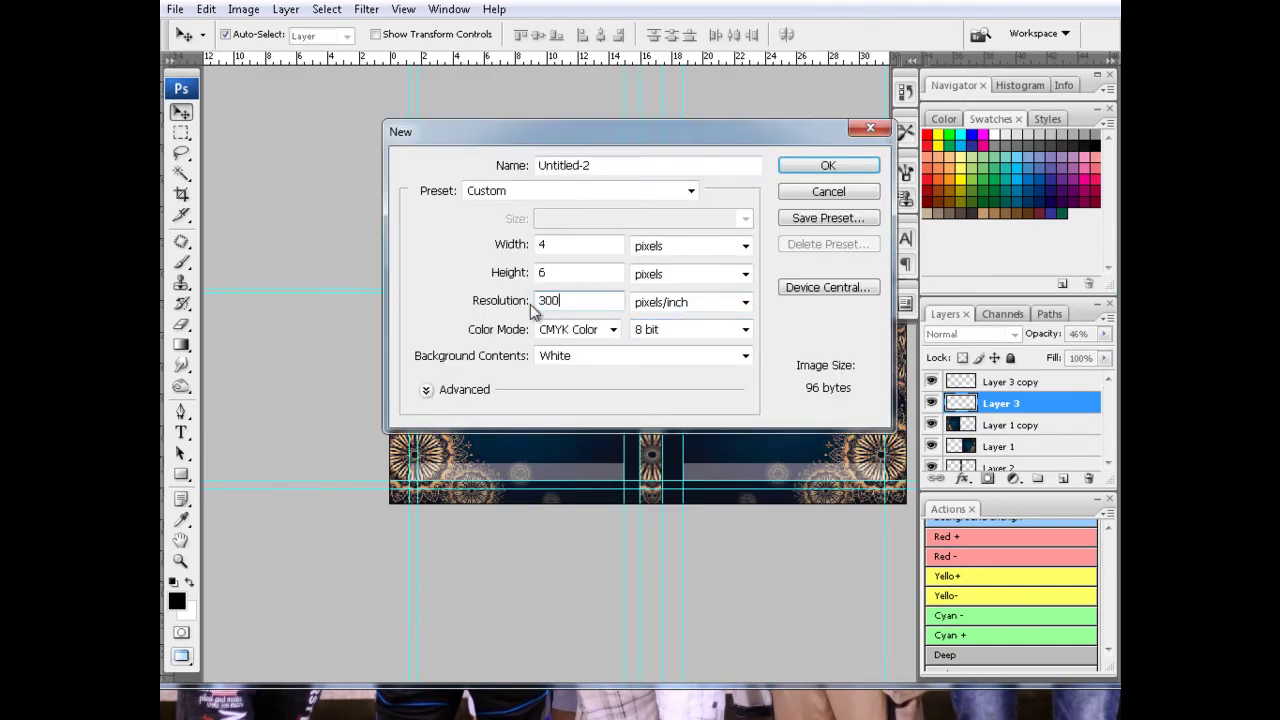
key("Return")
key("ctrl+plus")
key("ctrl+plus")
key("ctrl+plus")
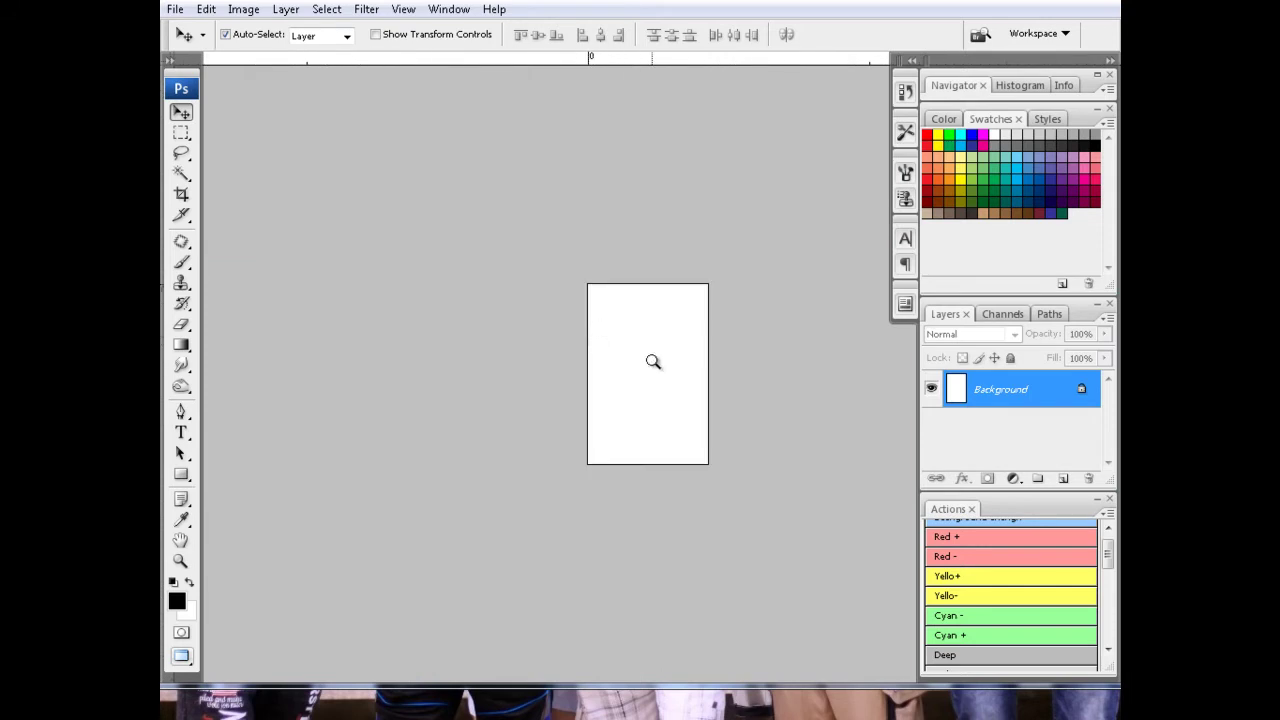
key("f")
key("f")
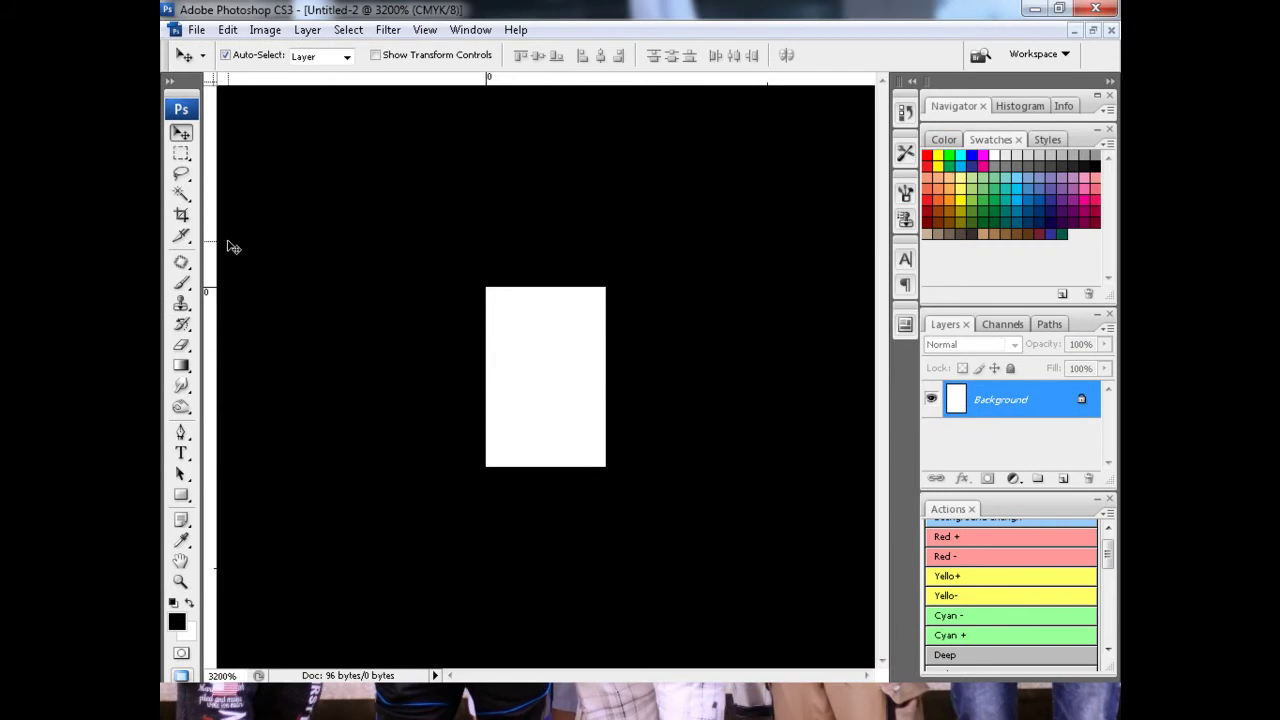
key("ctrl+alt+i")
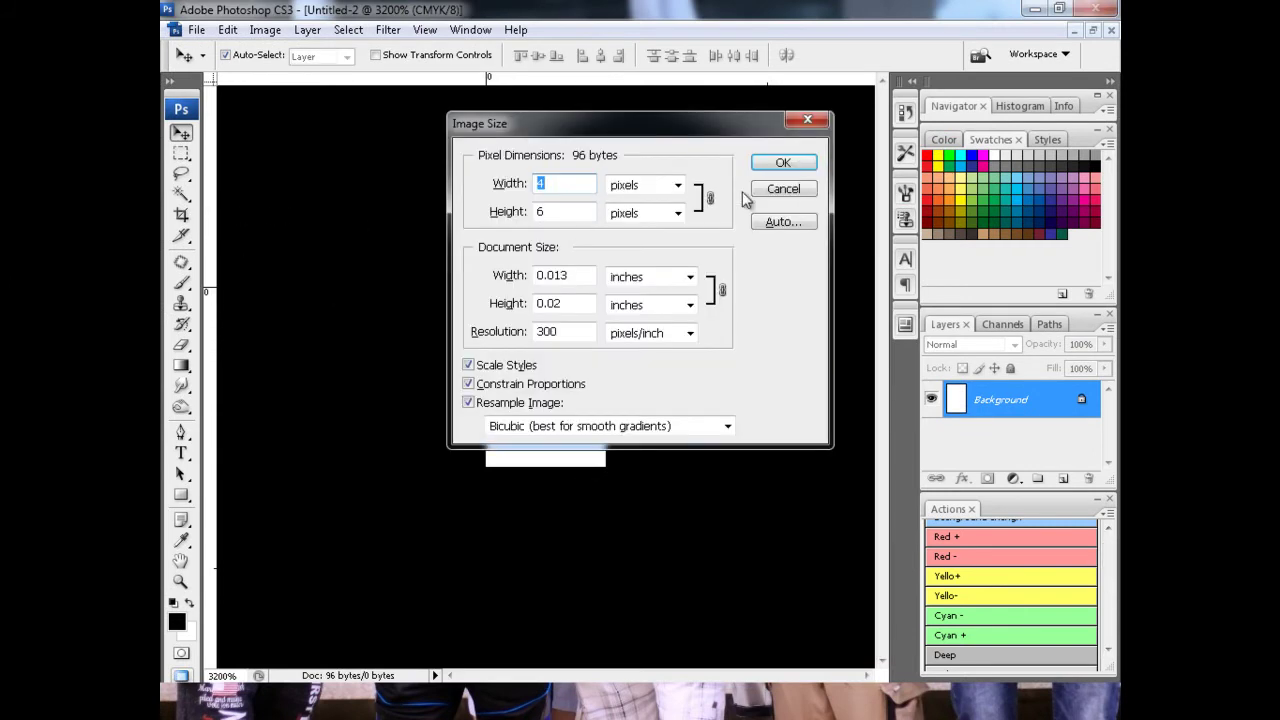
left_click(770, 189)
key("ctrl+Tab")
Step: Save the card as 'new N Card.psd' by adding 'new' before the file name
key("f")
key("f")
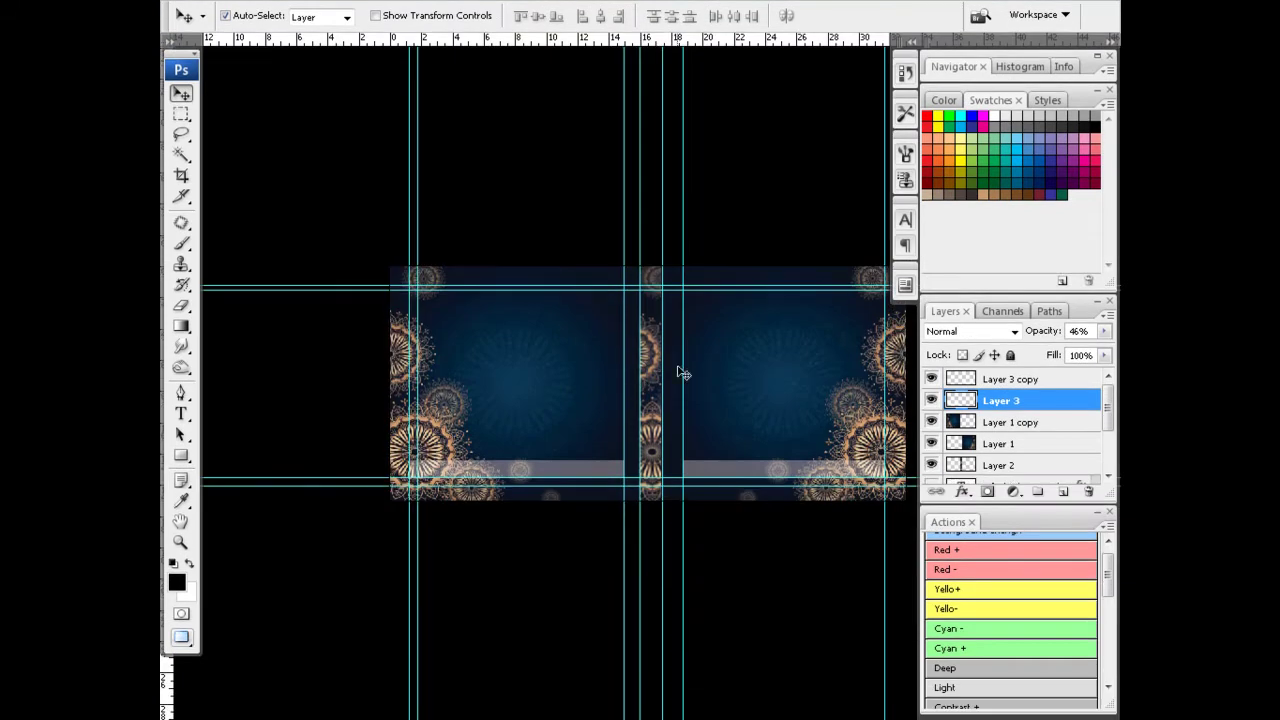
key("ctrl+s")
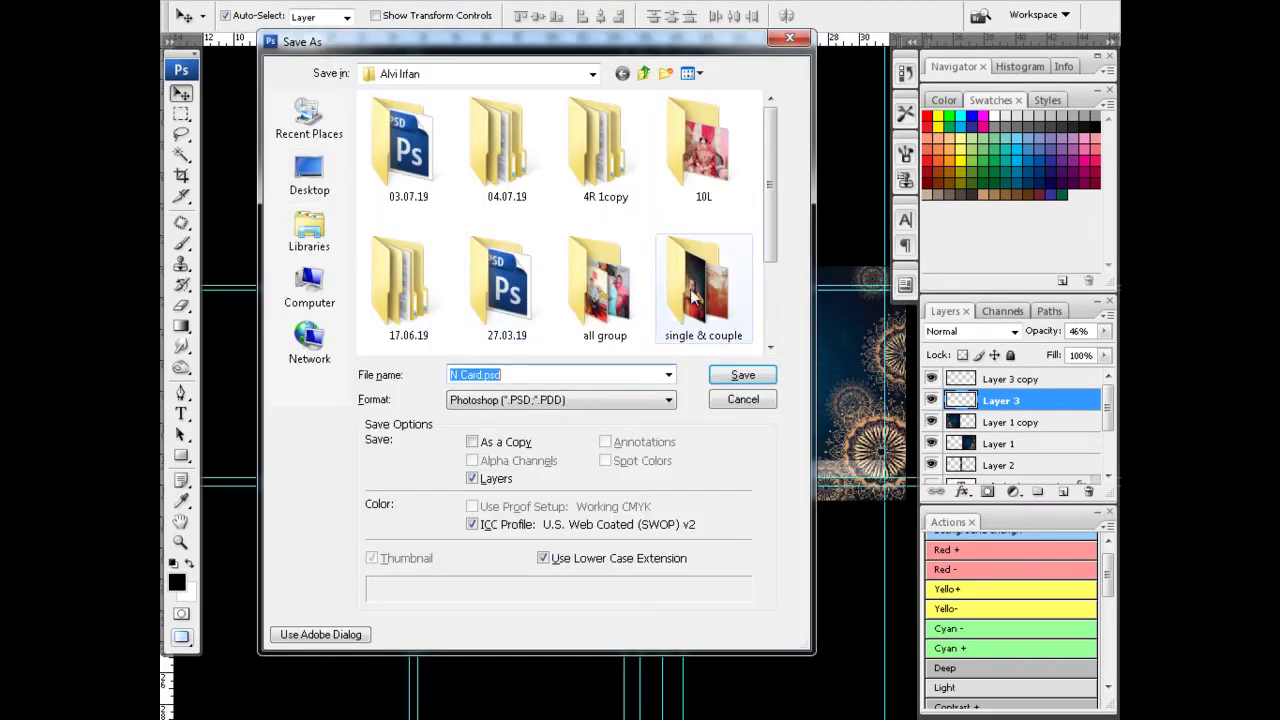
left_click(453, 374)
type("ew")
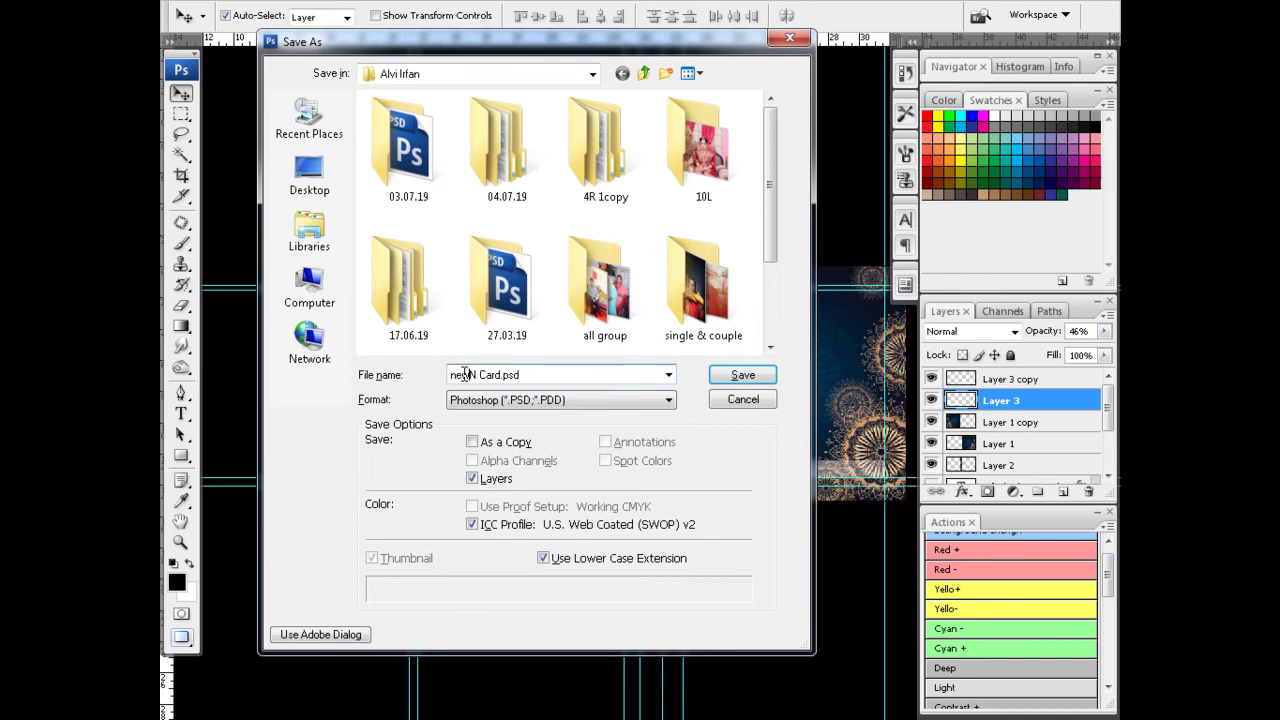
key("Return")
key("Return")
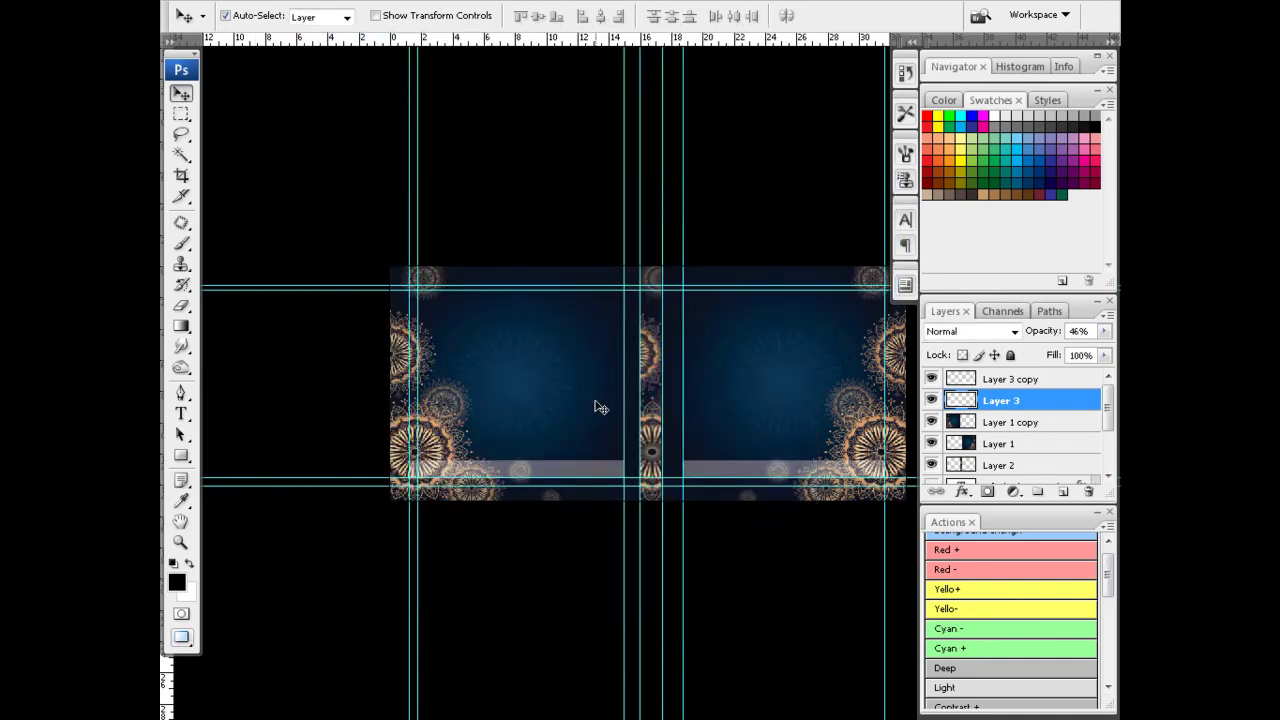
key("ctrl+n")
Step: Create a new 4 × 6 inch, 300 pixels/inch RGB document
left_click(690, 245)
left_click(666, 279)
double_click(586, 244)
type("4")
key("Tab")
key("Tab")
type("6")
key("Tab")
key("Tab")
type("300")
left_click(612, 330)
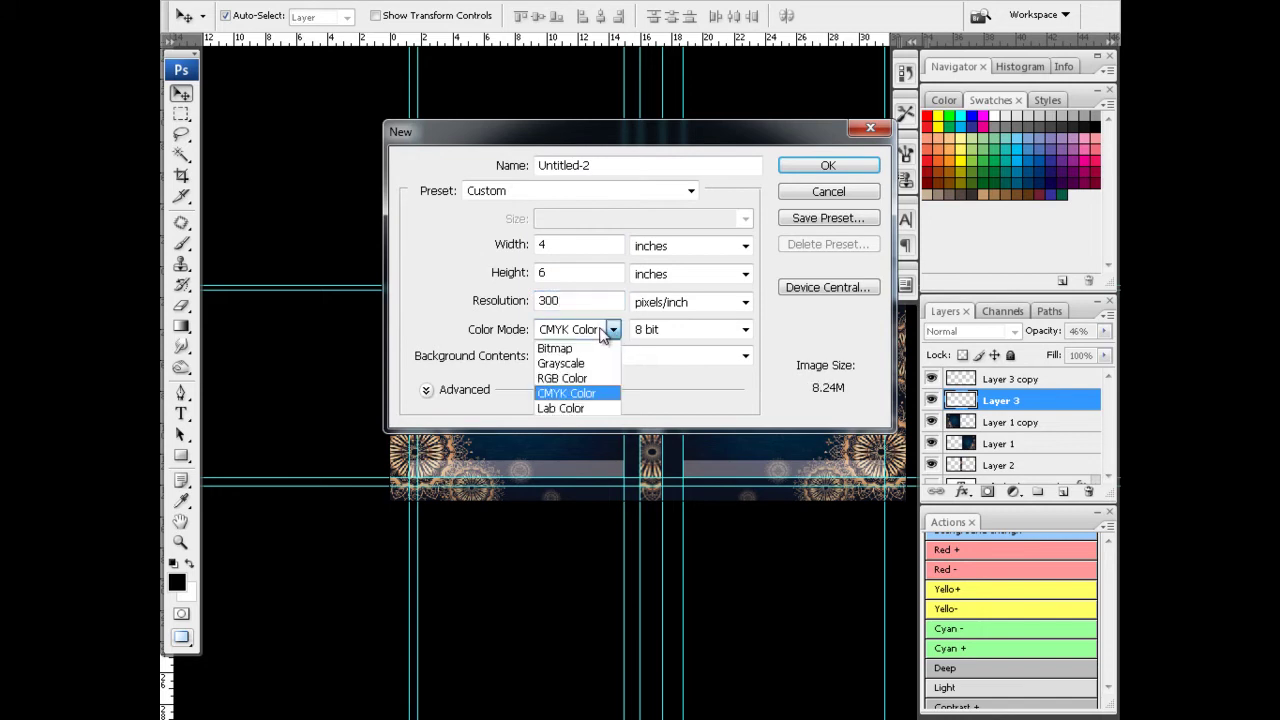
left_click(580, 379)
key("Return")
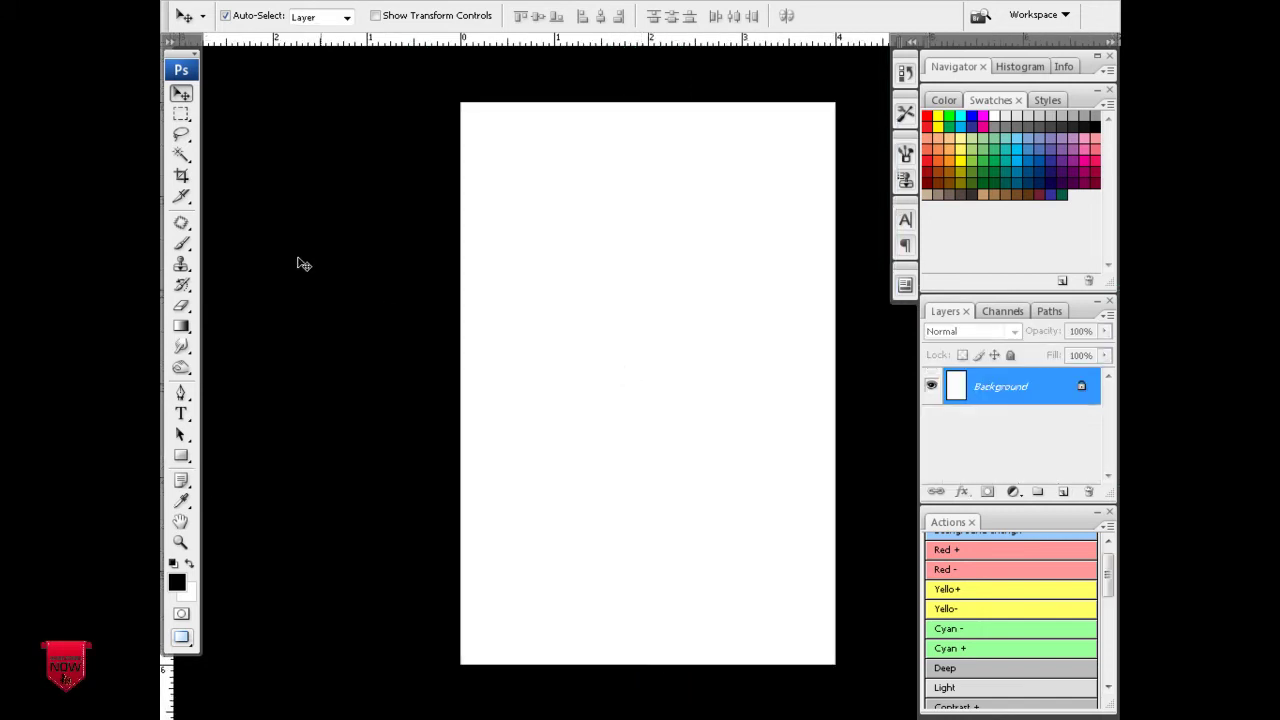
Step: Draw a rectangular frame selection with small squares added at its corners
left_click(181, 113)
mouse_move(534, 204)
left_mouse_down()
mouse_move(760, 502)
mouse_move(743, 491)
left_mouse_up()
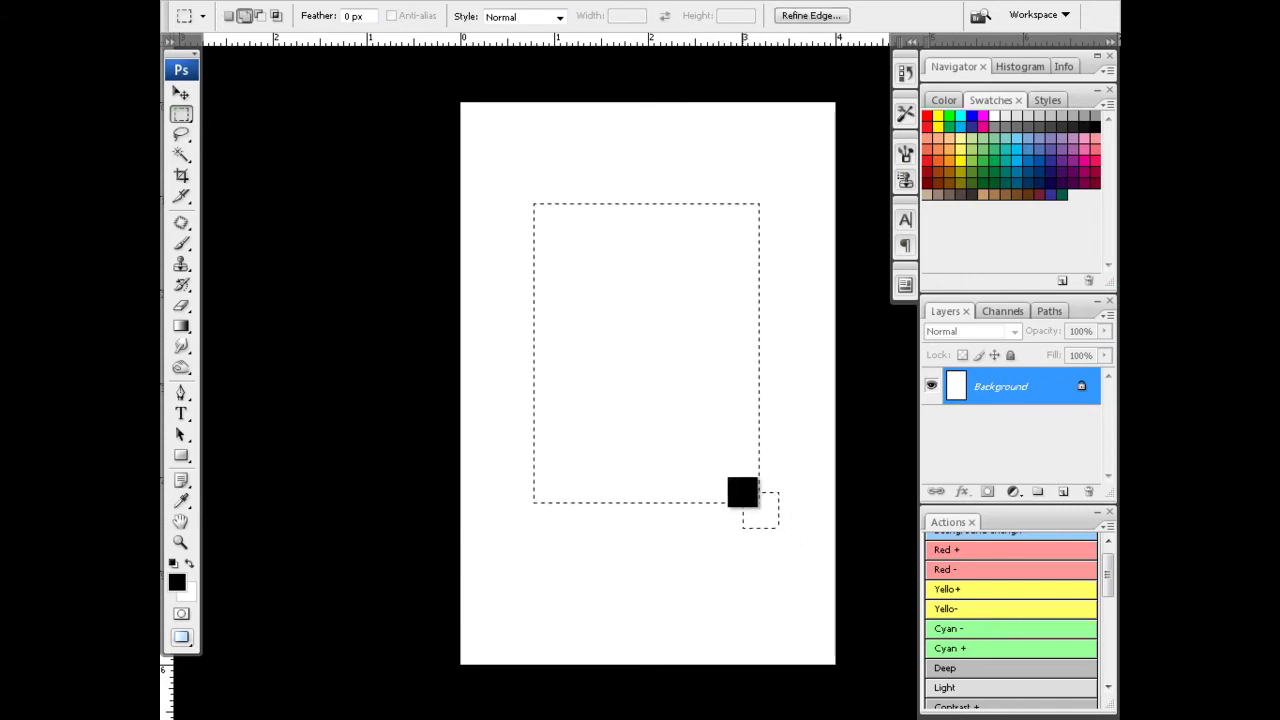
left_click(712, 528)
key("ctrl+z")
key("ctrl+alt+z")
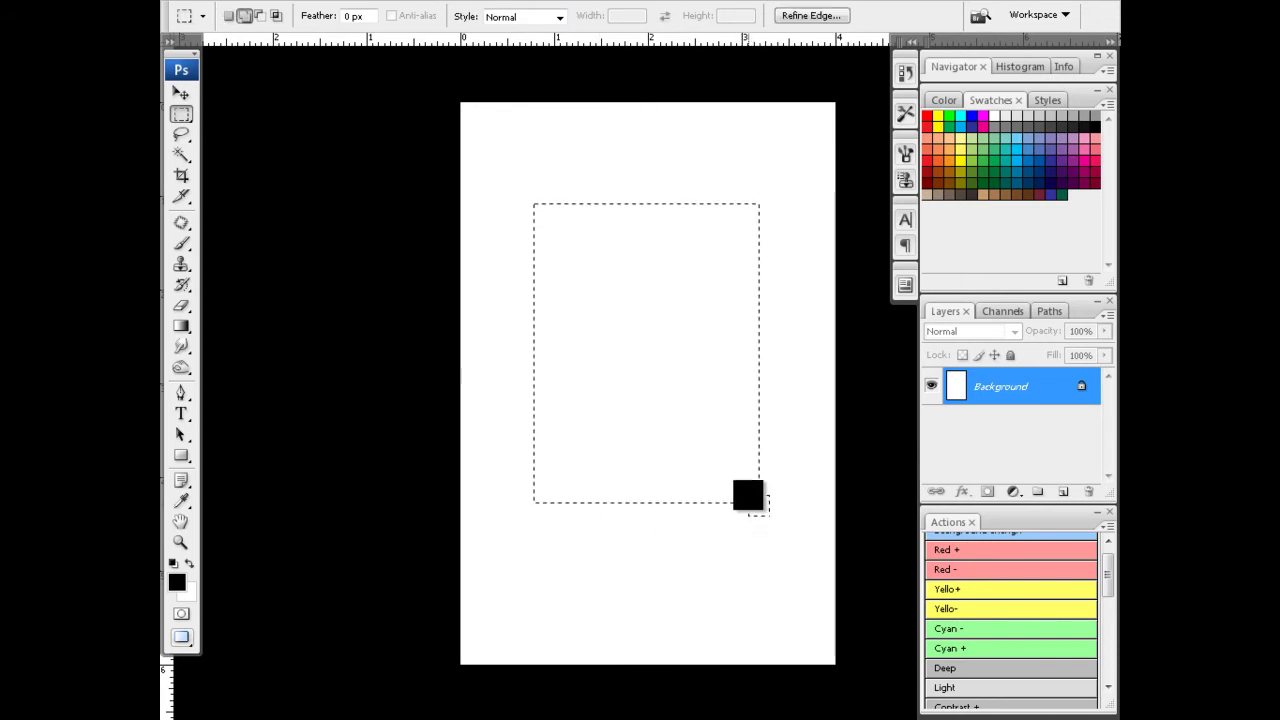
left_click_drag(521, 527, 537, 510)
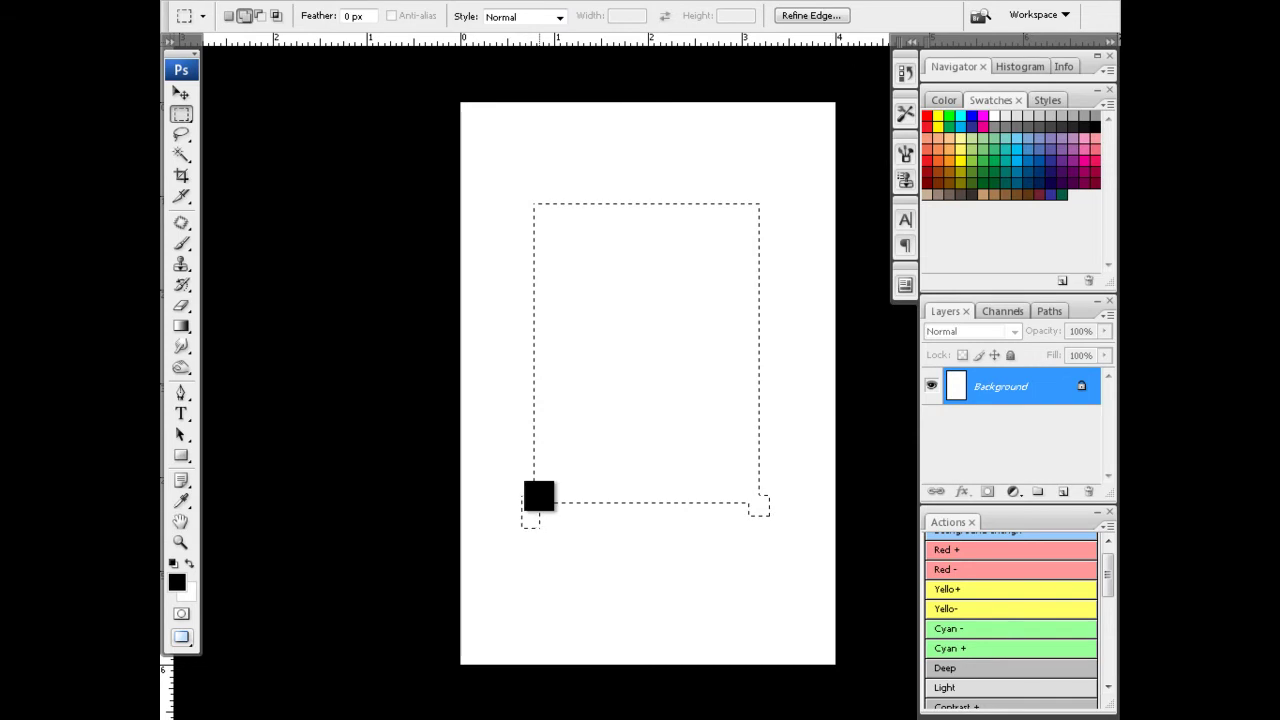
key("ctrl+alt+z")
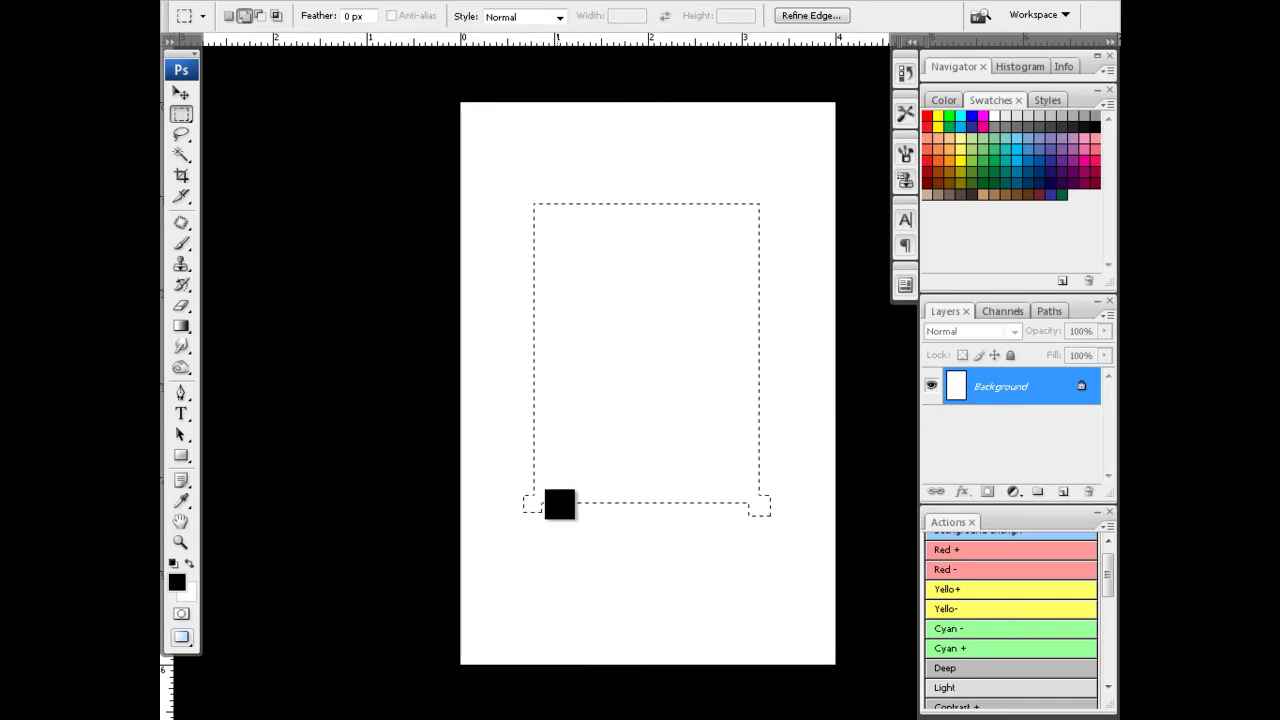
left_click_drag(512, 184, 546, 216)
key("ctrl+alt+z")
left_click_drag(768, 197, 782, 222)
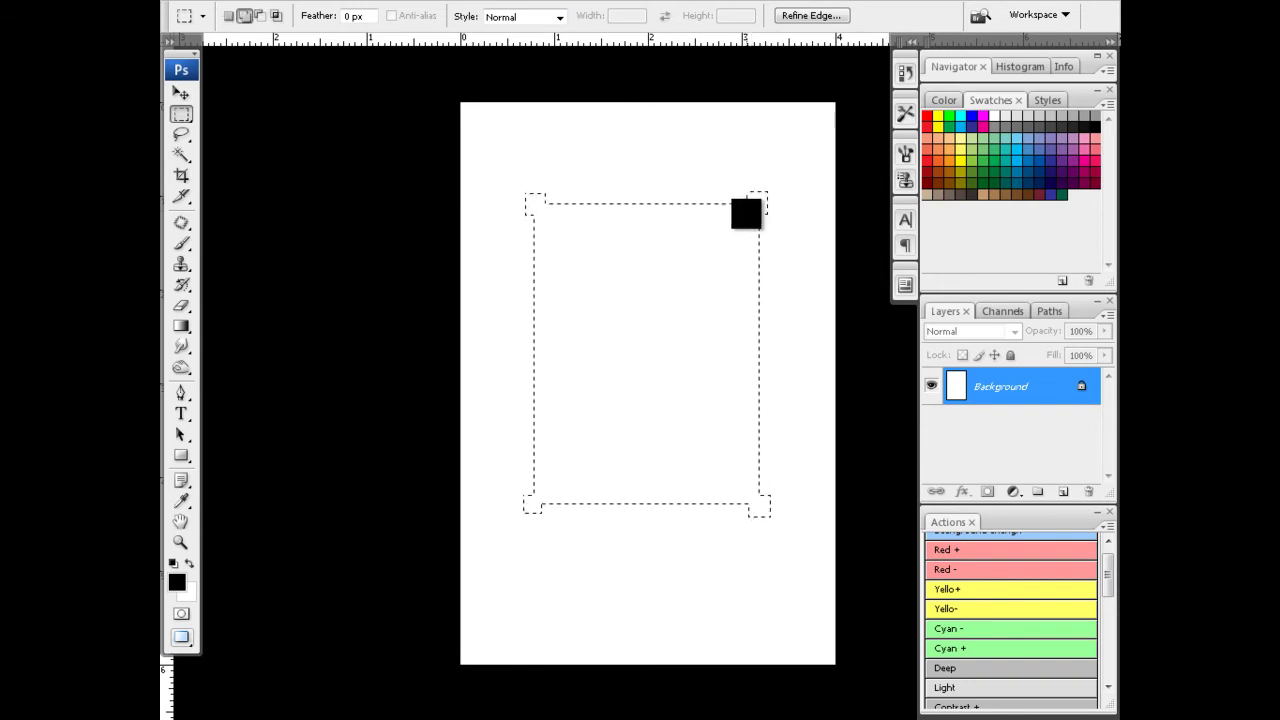
Step: Duplicate the frame onto a new layer, hide Layer 0, and delete the inner rectangle
double_click(975, 398)
key("Return")
key("ctrl+j")
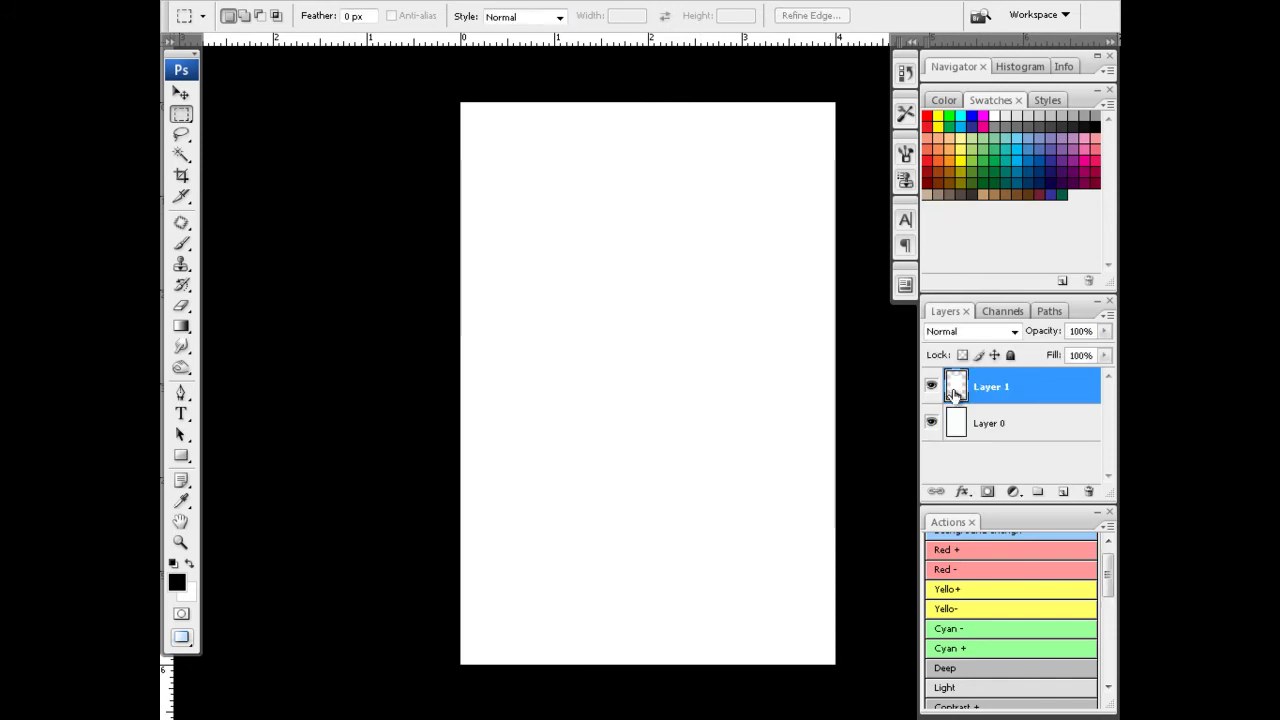
left_click(932, 424)
left_click(646, 340, "ctrl")
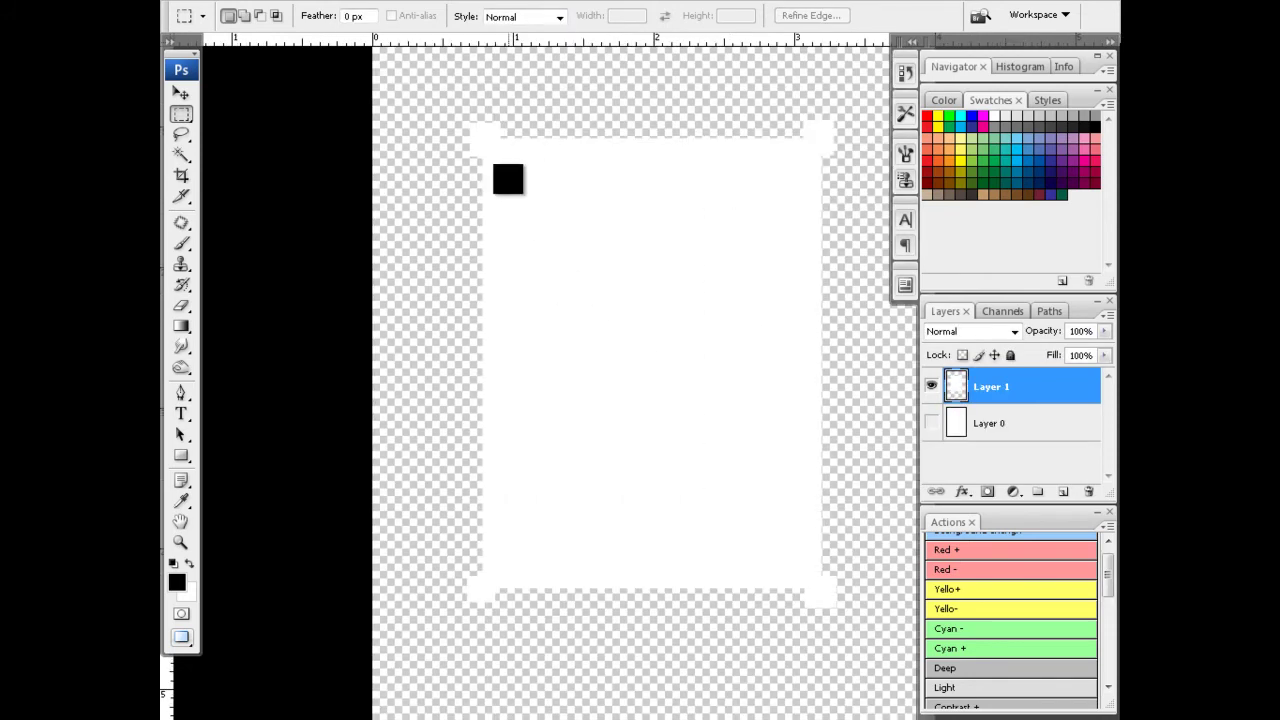
left_click_drag(498, 156, 805, 568)
left_click_drag(805, 569, 805, 568)
key("Delete")
key("ctrl+d")
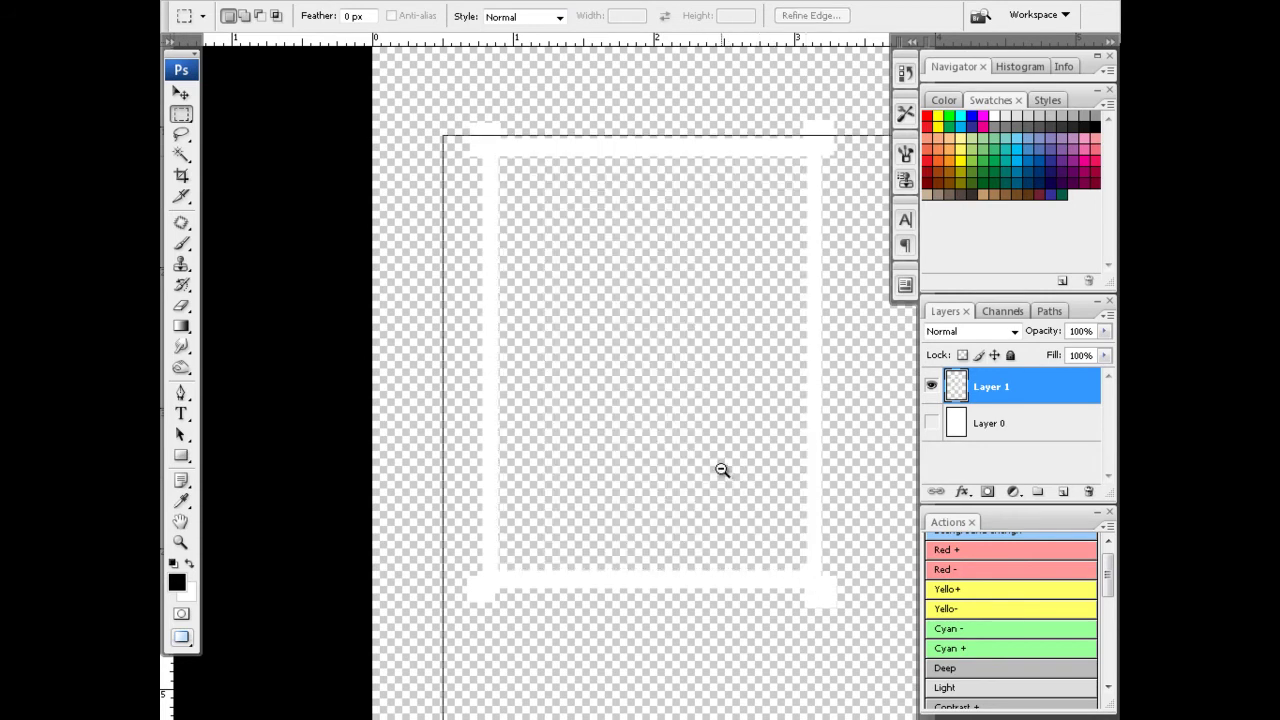
key("ctrl+minus")
right_click(990, 393)
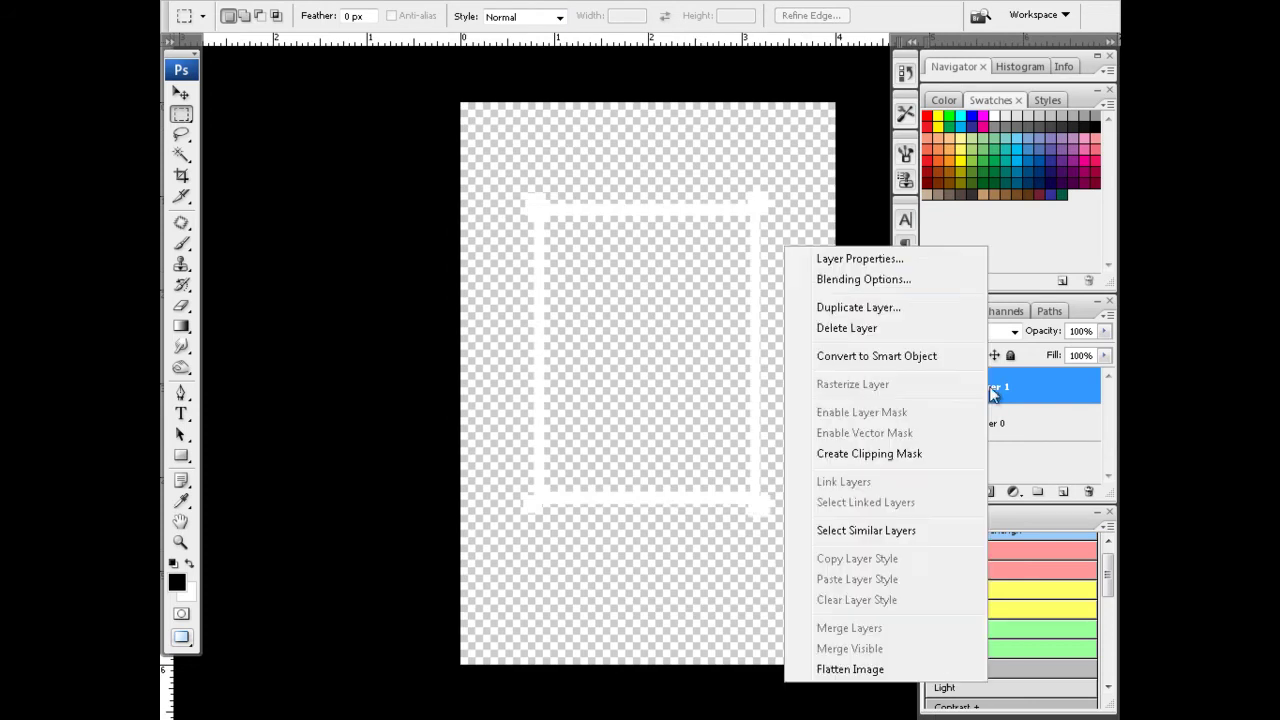
Step: Add a drop shadow, inner shadow, outer glow and inner glow to the frame
left_click(858, 279)
left_click(725, 215)
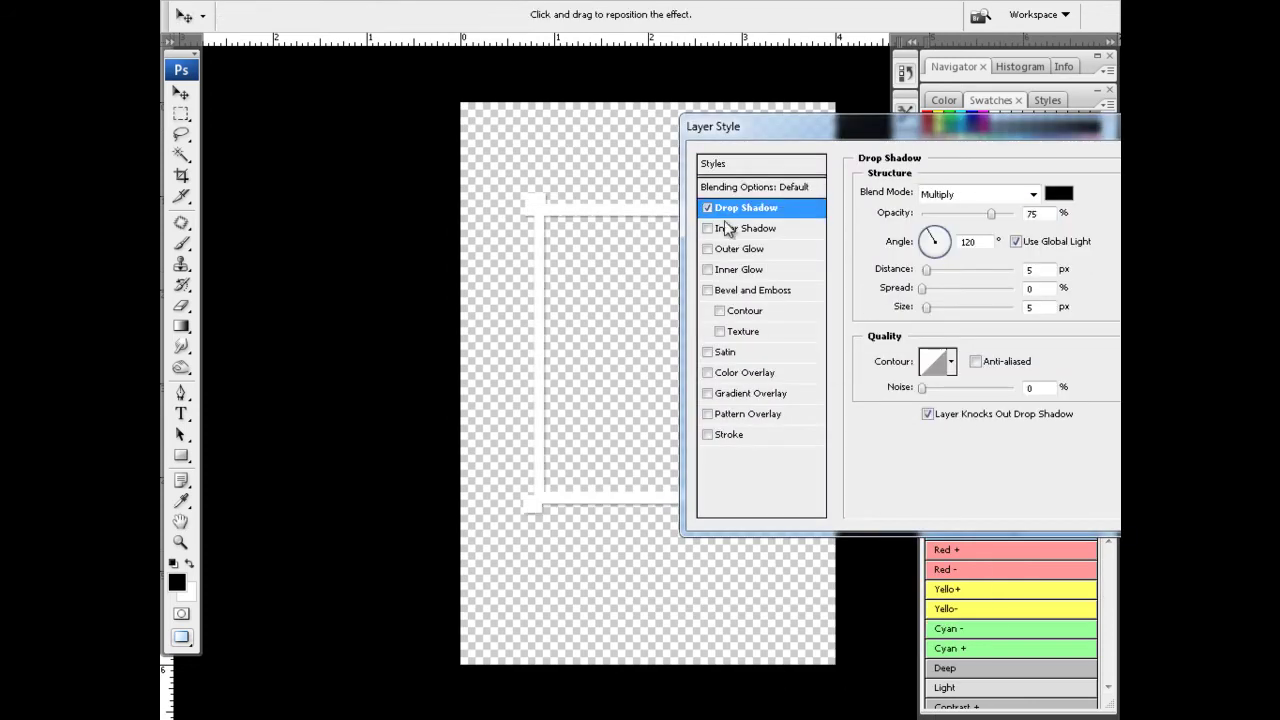
mouse_move(927, 270)
left_mouse_down()
mouse_move(945, 271)
mouse_move(933, 307)
left_mouse_up()
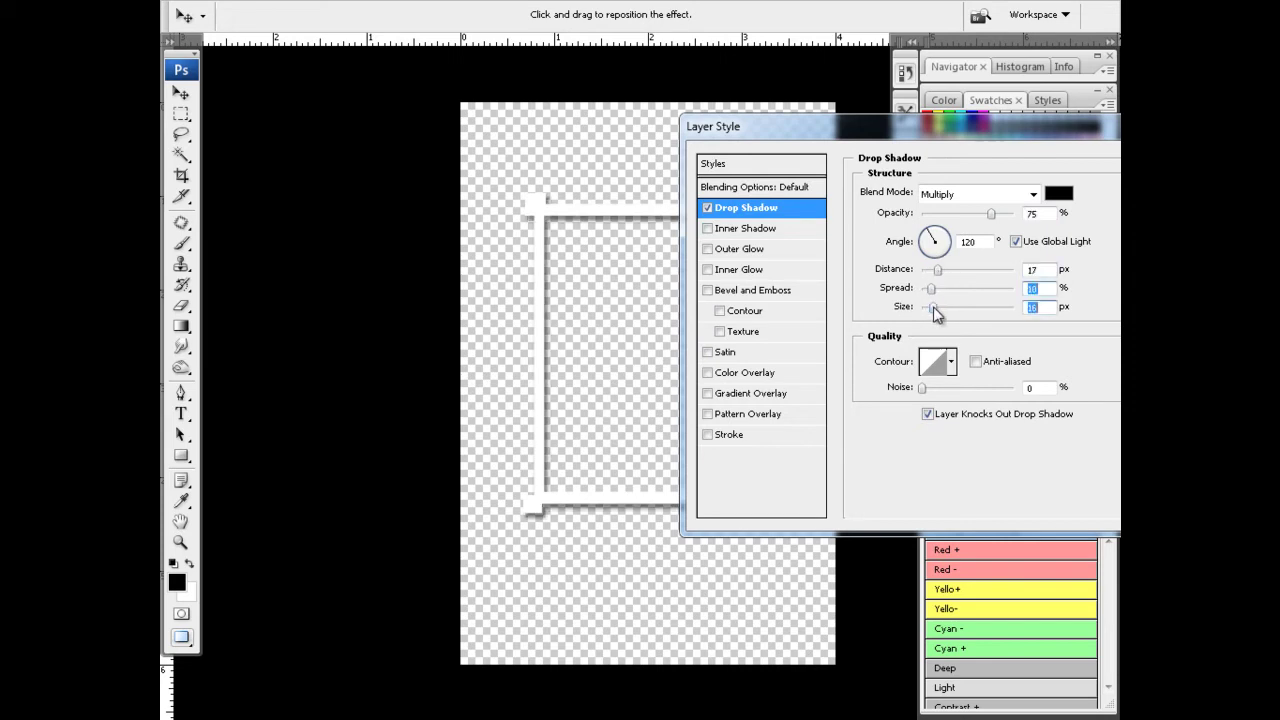
left_click(723, 232)
left_click_drag(938, 271, 933, 273)
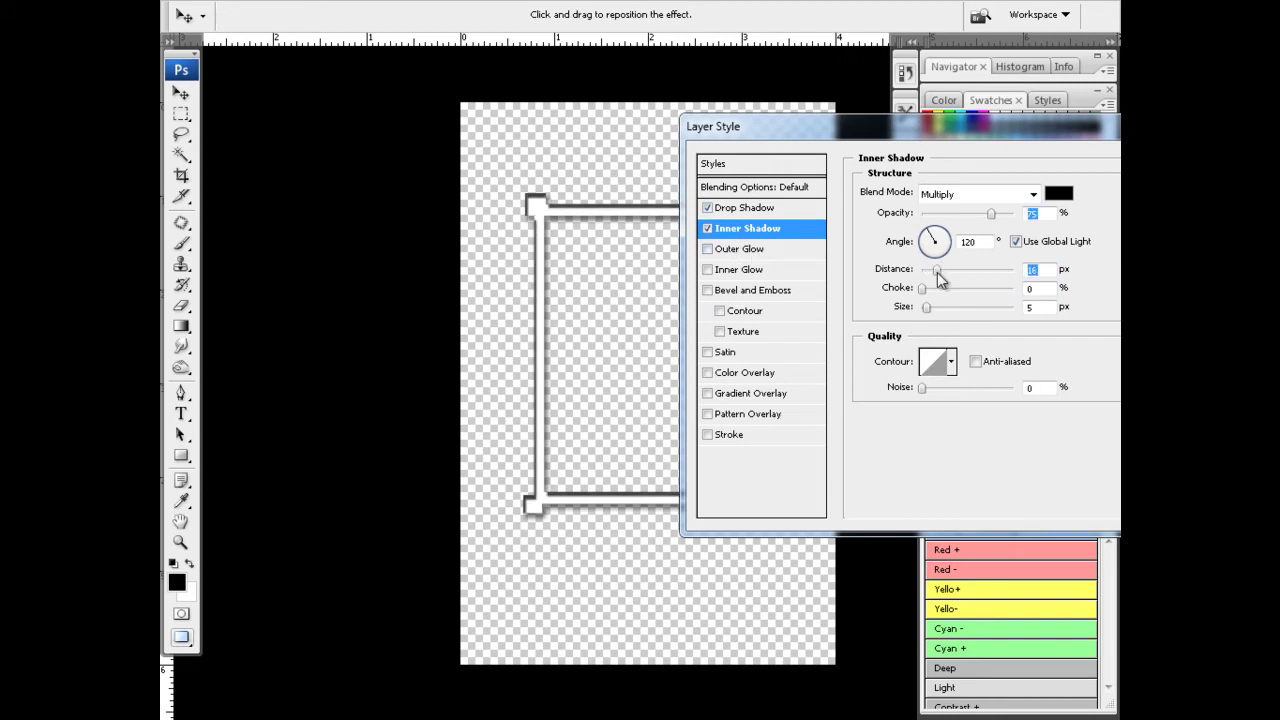
left_click(708, 250)
left_click(722, 272)
Step: Add bevel and emboss with contour and a bright yellow satin effect
left_click(722, 296)
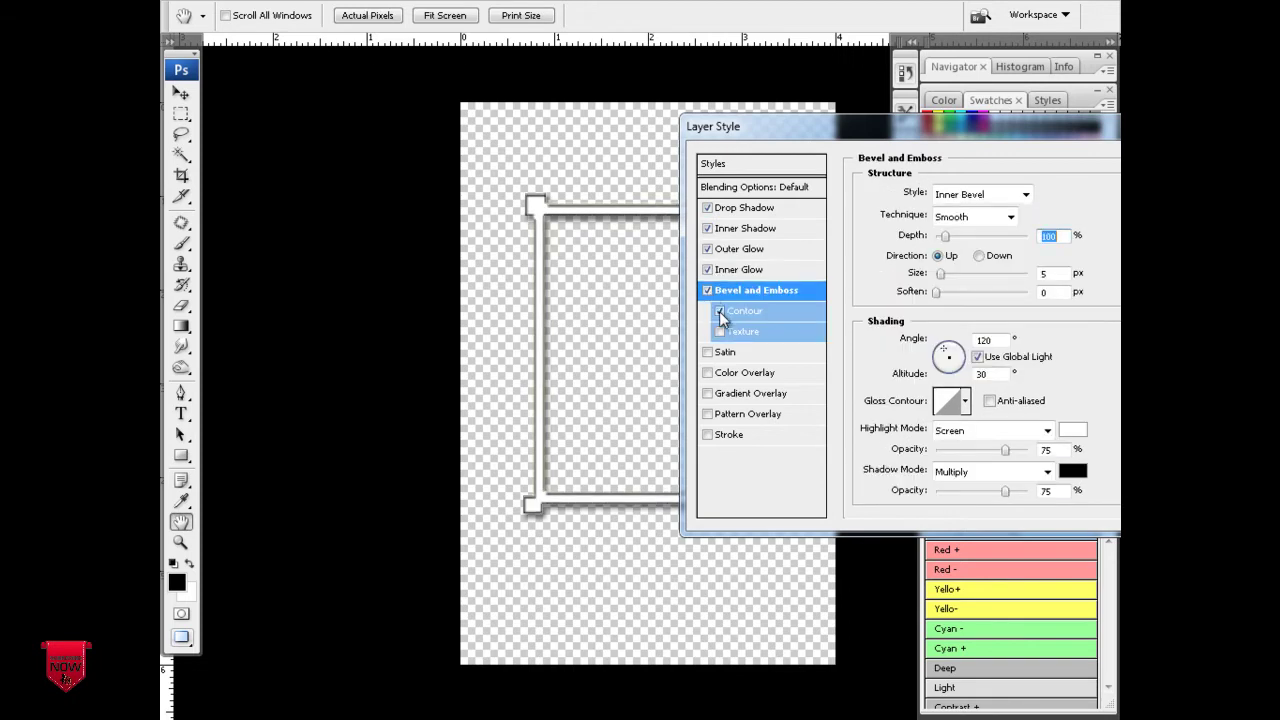
left_click(720, 331)
left_click(720, 331)
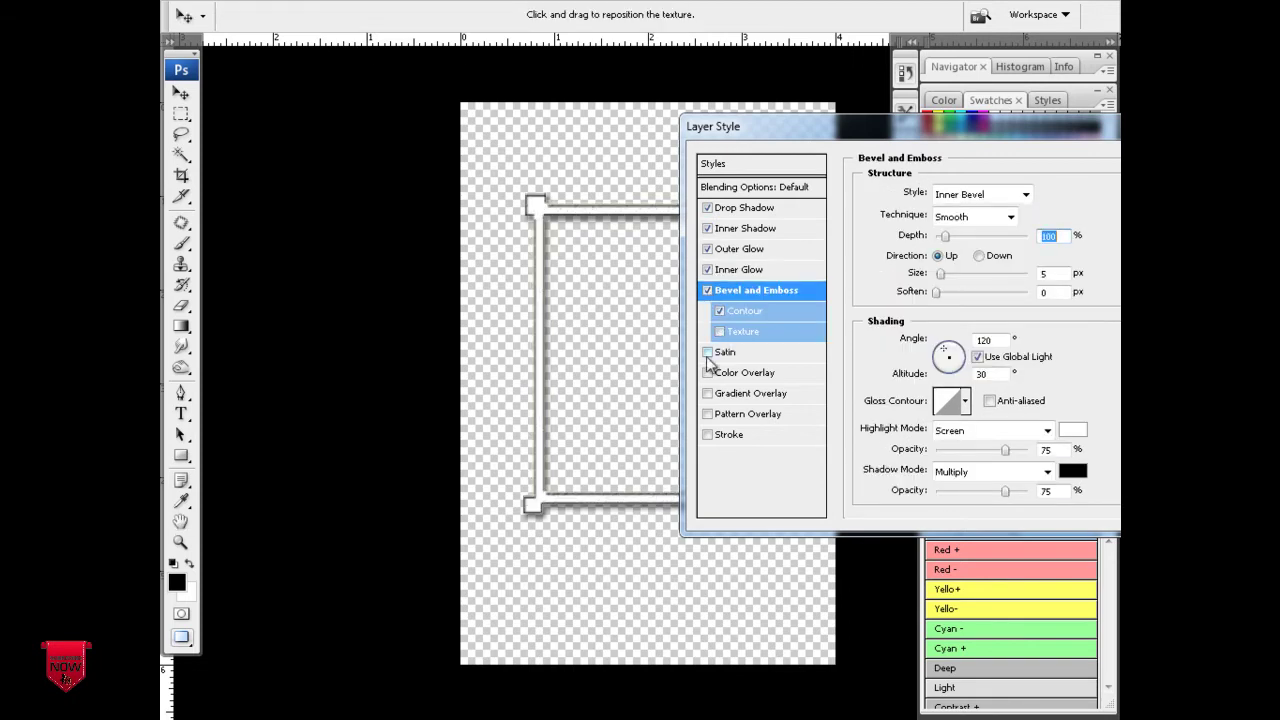
left_click(708, 352)
left_click(1058, 198)
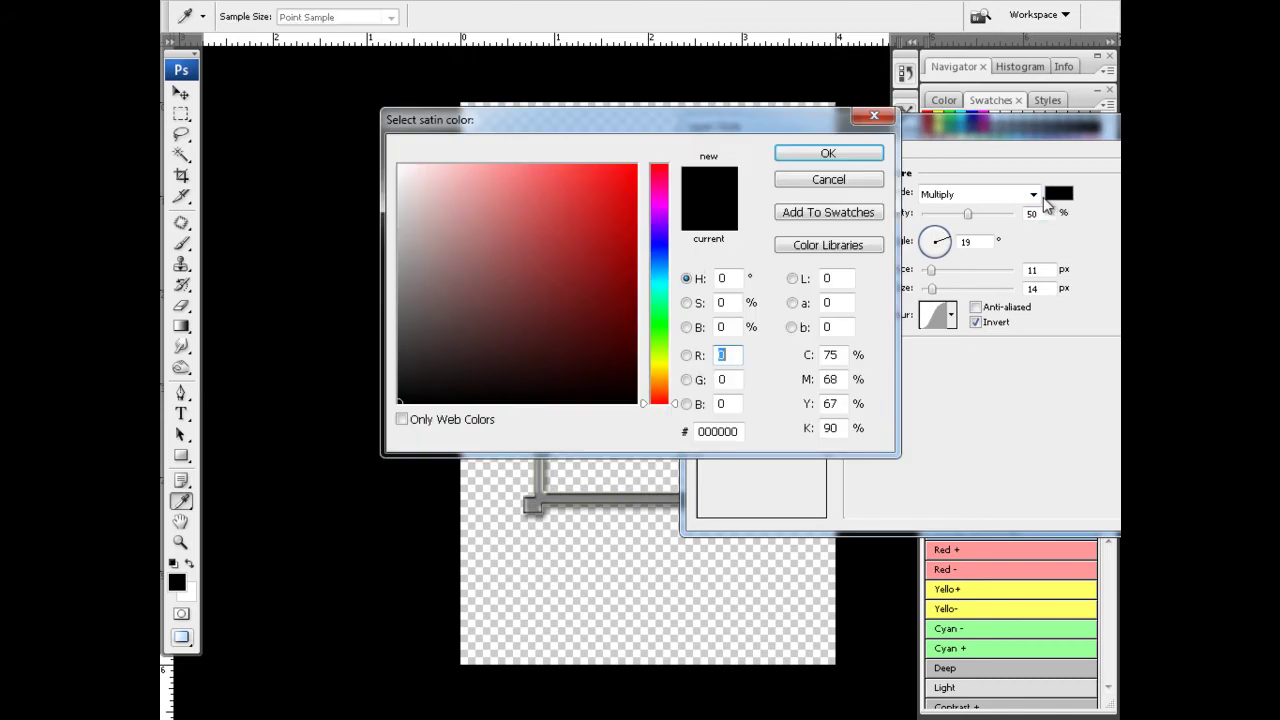
left_click_drag(668, 352, 664, 367)
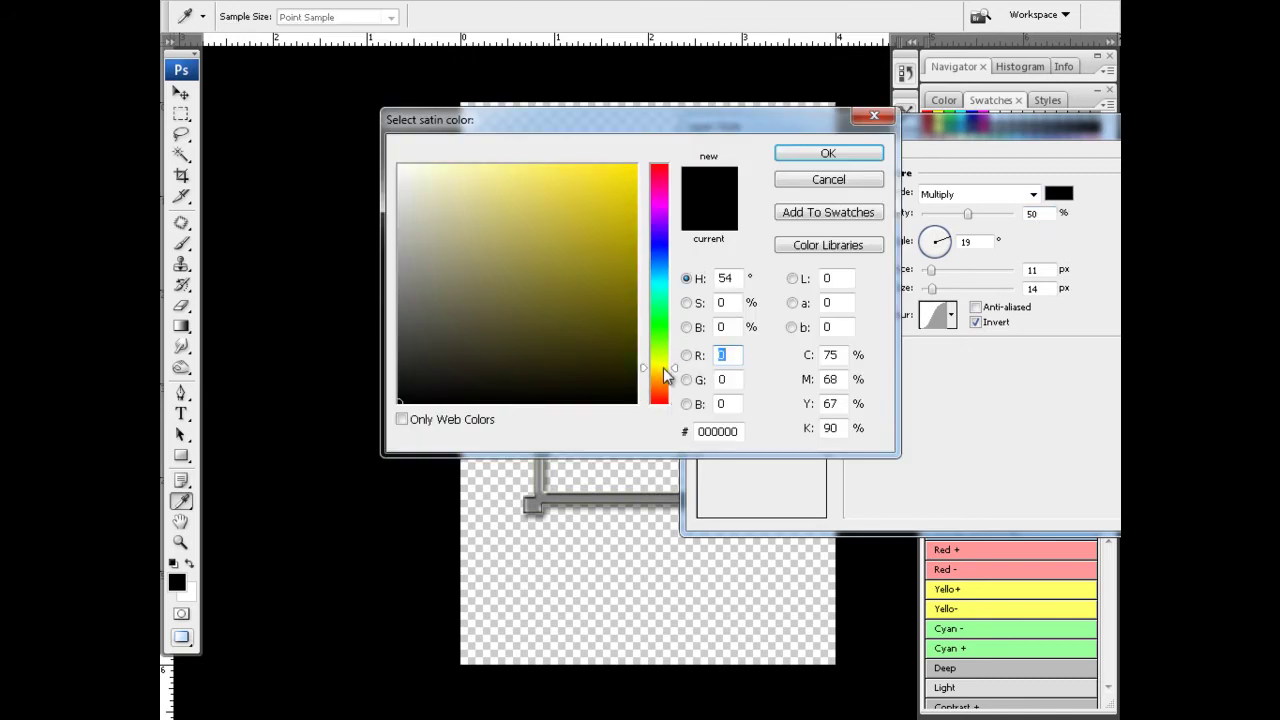
left_click(605, 201)
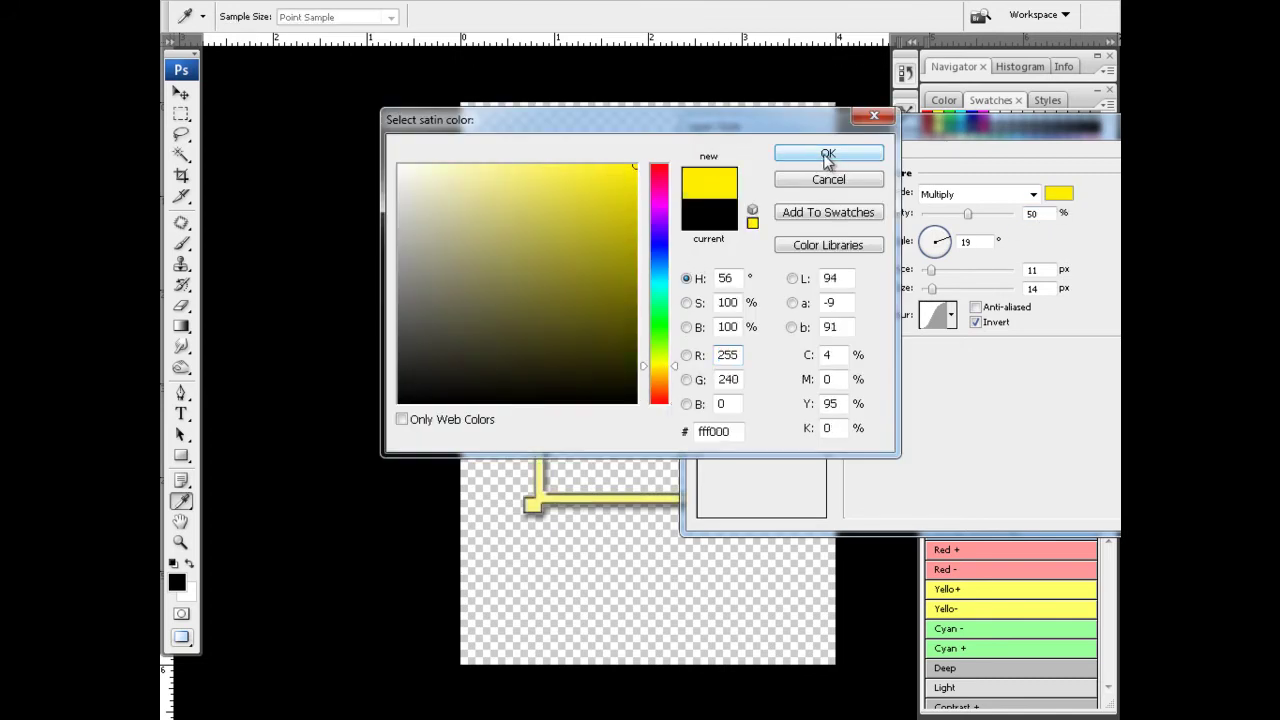
left_click(824, 156)
Step: Add a yellow colour overlay to the frame
left_click(716, 376)
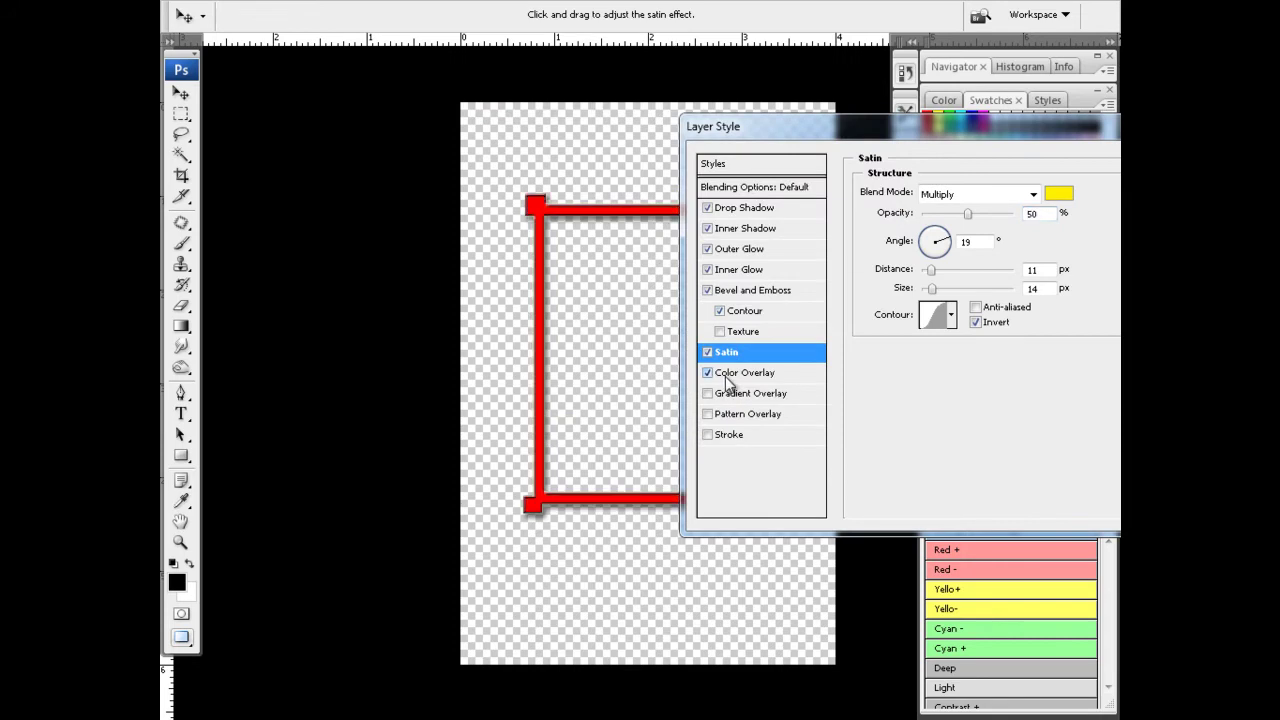
left_click(776, 382)
left_click(1058, 197)
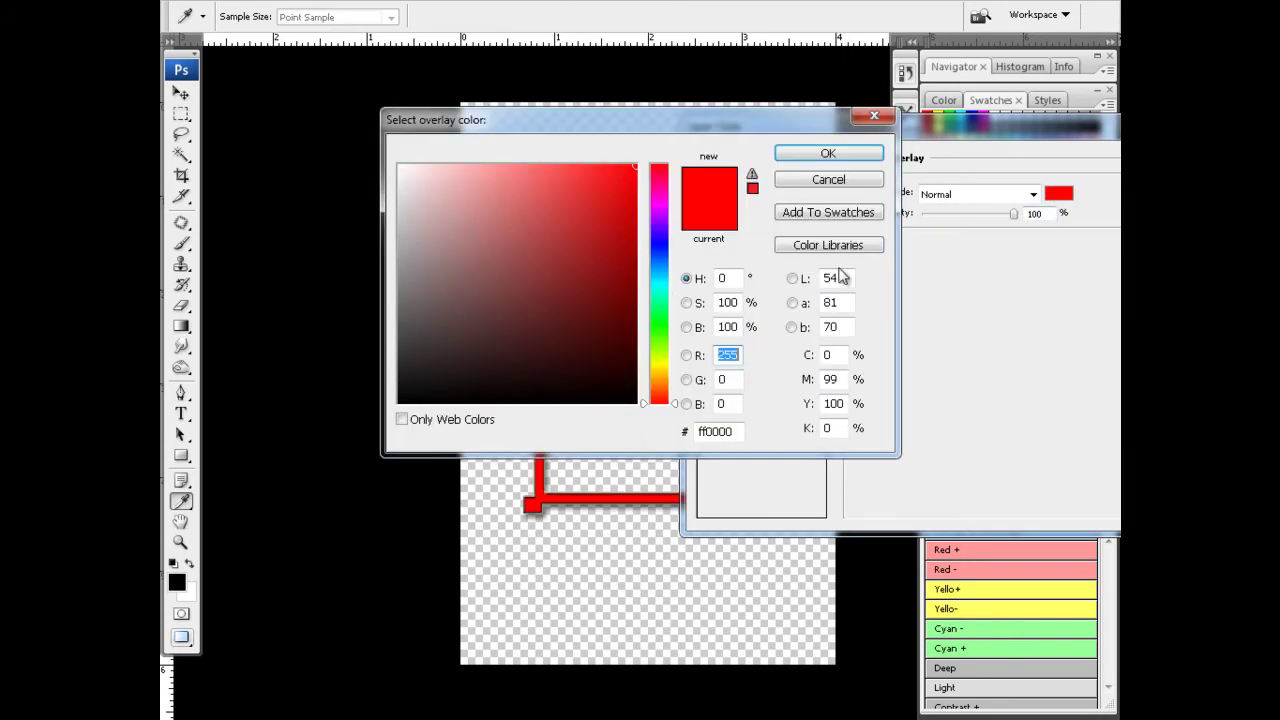
left_click_drag(650, 372, 659, 362)
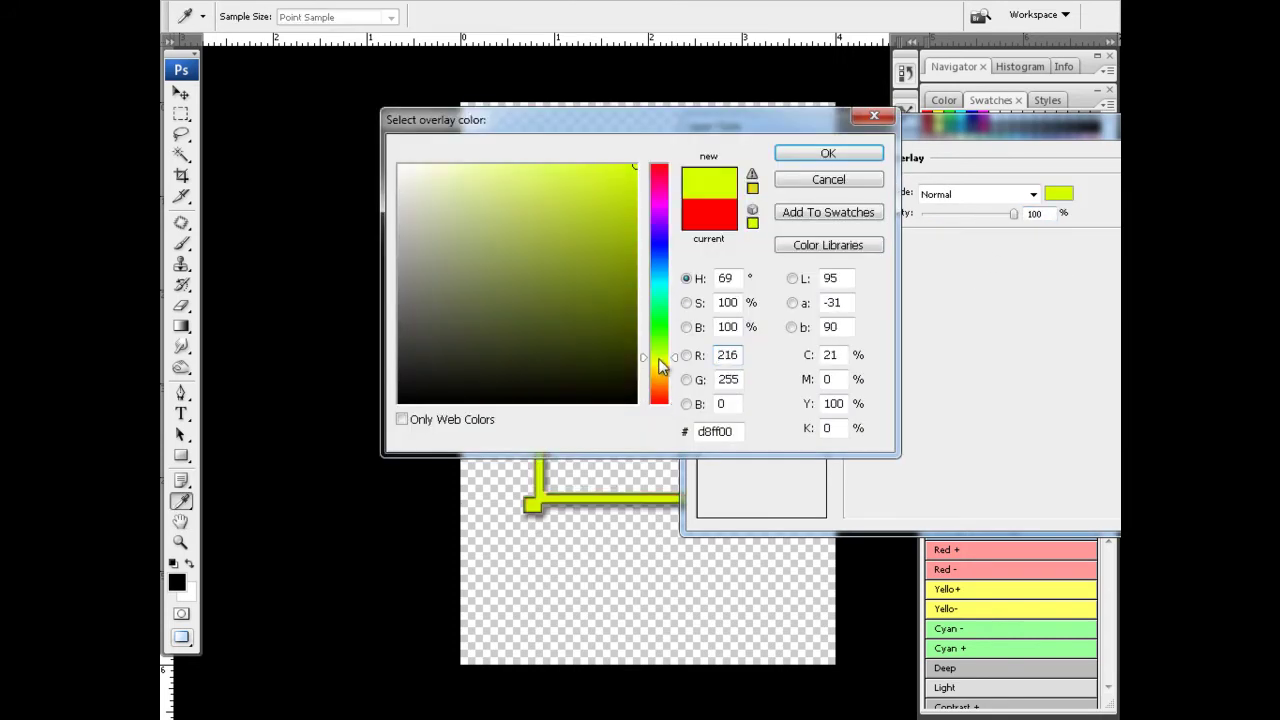
left_click_drag(669, 366, 677, 386)
key("Return")
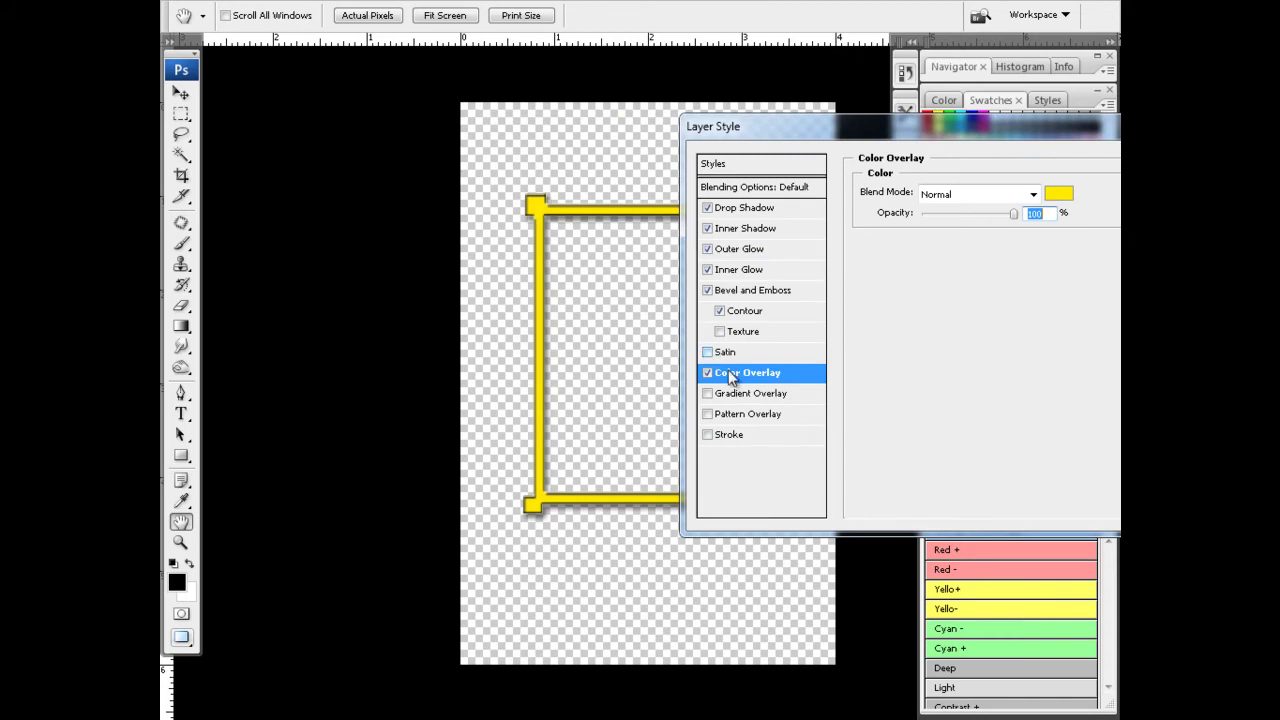
Step: Add gradient and pattern overlays plus a 3 px white stroke, then apply the style
left_click(708, 393)
left_click(722, 438)
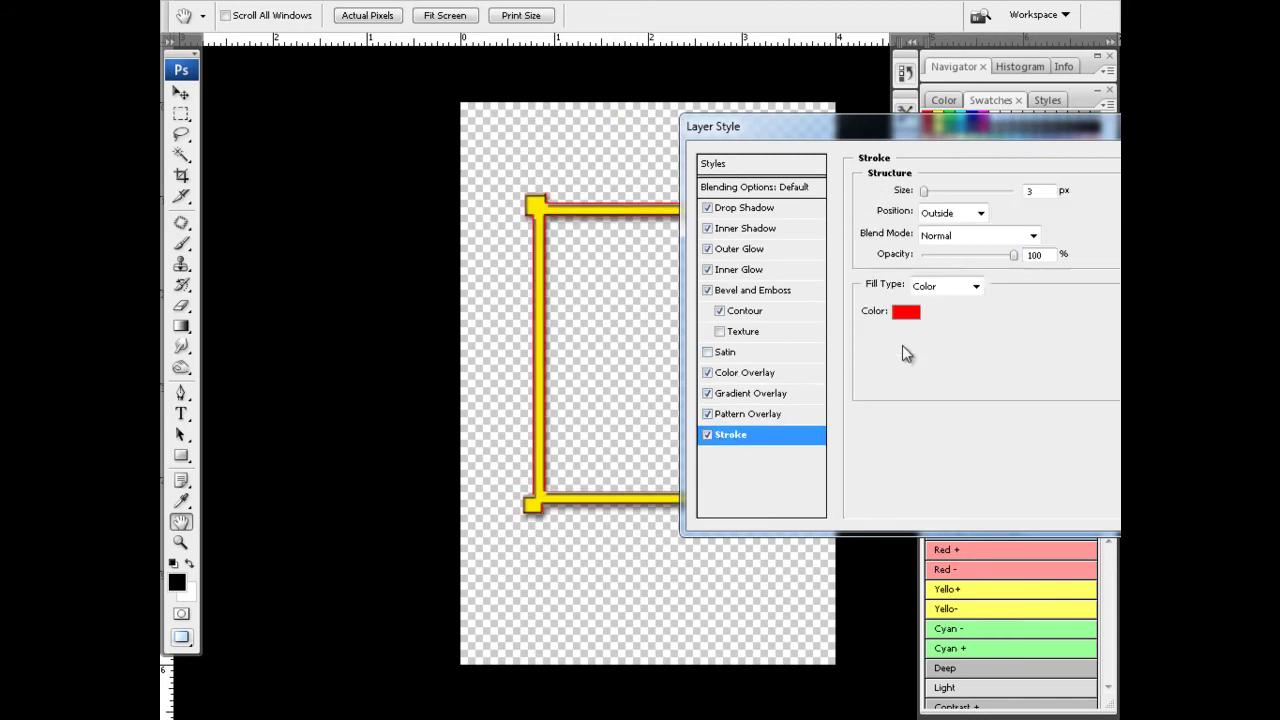
left_click(906, 313)
left_click(486, 177)
key("Return")
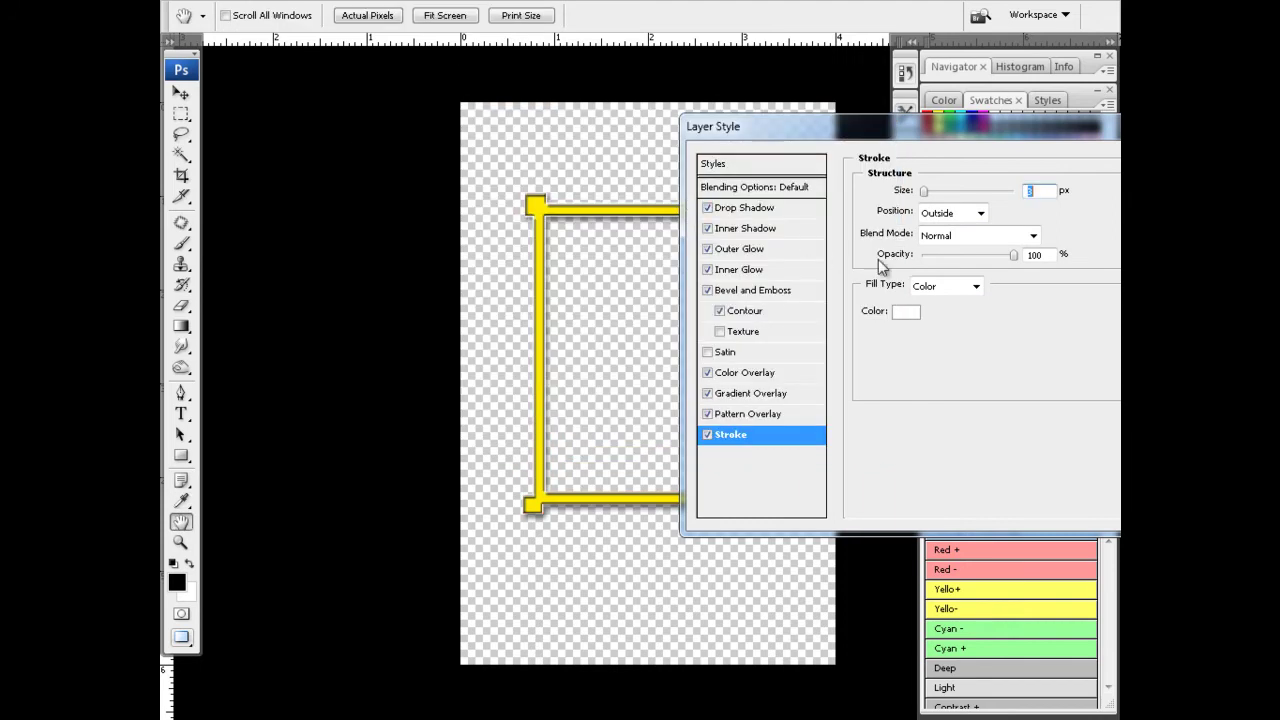
left_click_drag(926, 196, 928, 197)
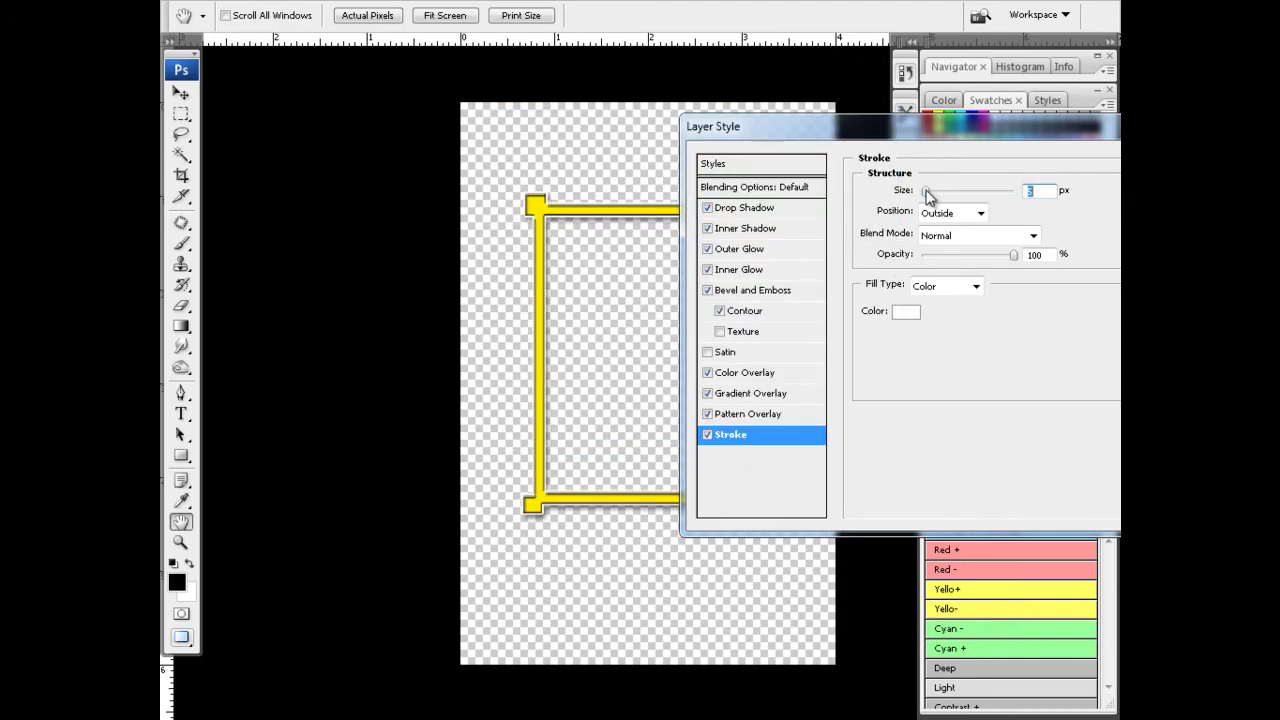
key("Return")
Step: Inspect the bevelled frame edges up close, then move the frame document beside the card
left_click(729, 291, "ctrl")
scroll(640, 333, "up", 2)
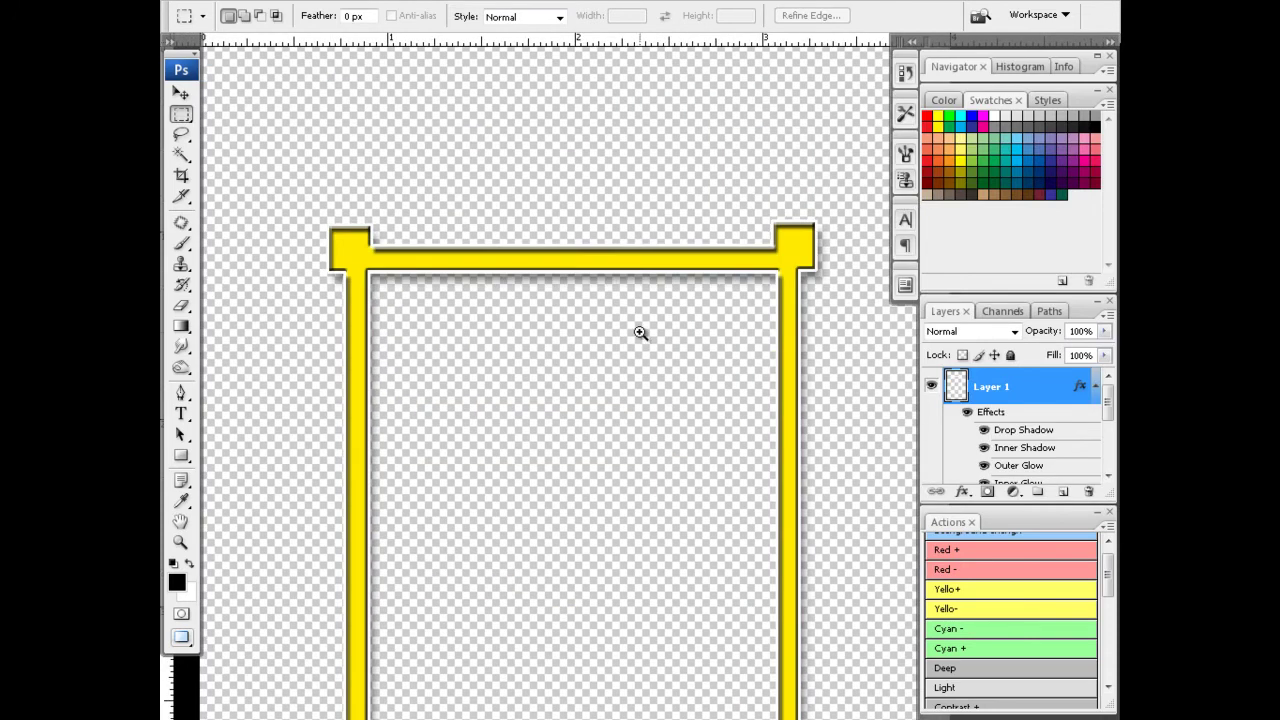
left_click(640, 333)
mouse_move(600, 329)
left_mouse_down()
mouse_move(757, 277)
mouse_move(646, 294)
mouse_move(679, 323)
left_mouse_up()
scroll(623, 214, "down", 1)
scroll(629, 223, "down", 1)
scroll(620, 217, "down", 2)
key("f")
key("v")
left_click_drag(548, 146, 758, 213)
Step: Bring the yellow frame into N Card and duplicate it into three frames
left_click_drag(650, 362, 366, 254)
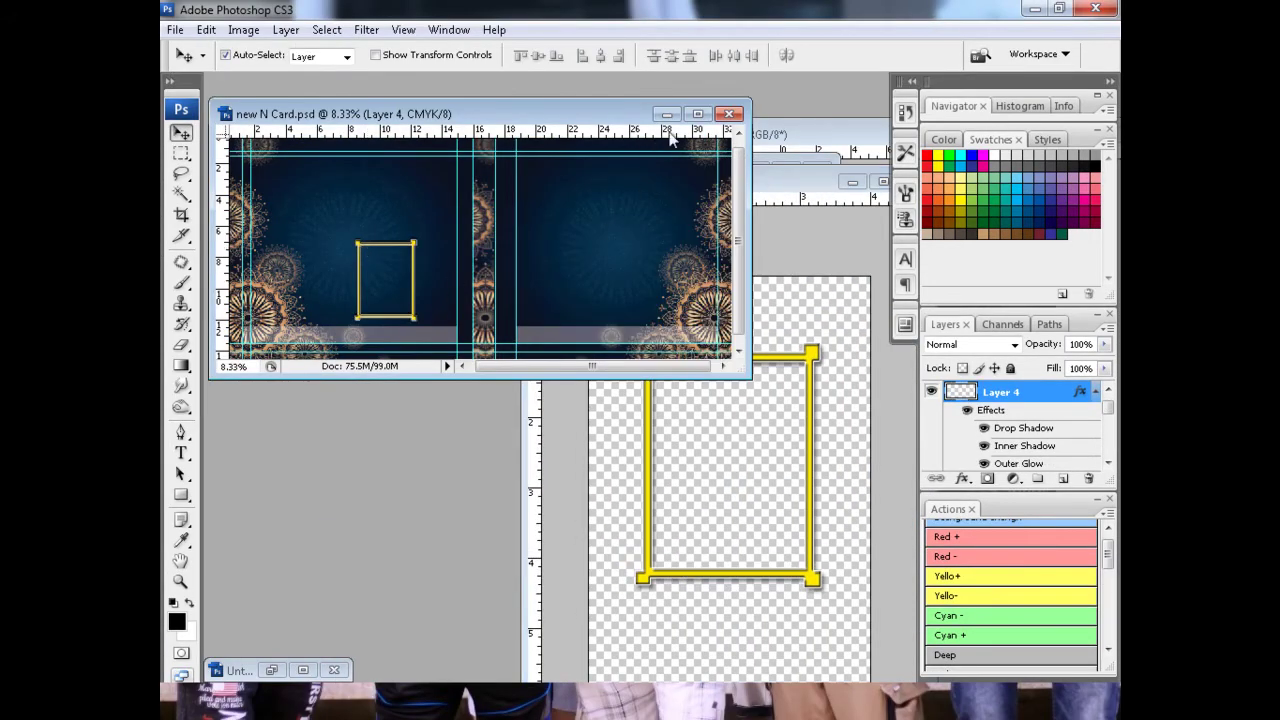
left_click(697, 117)
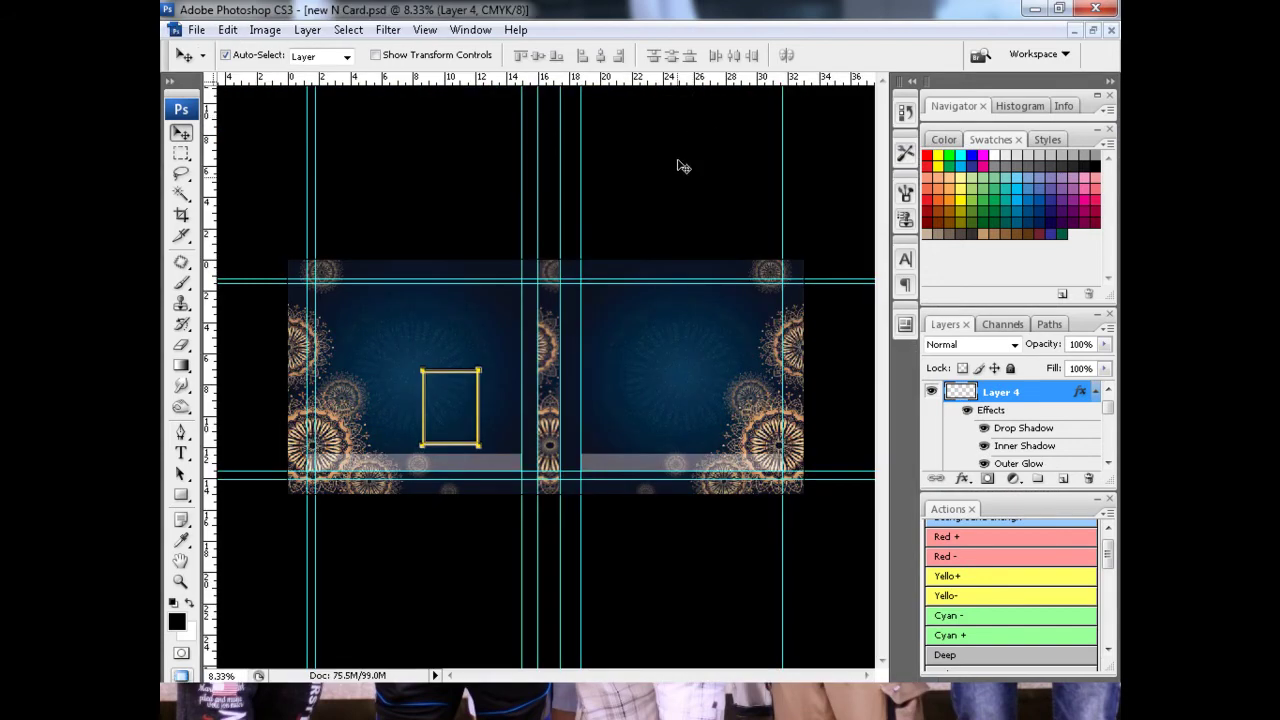
key("ctrl+plus")
key("f")
mouse_move(428, 389)
left_mouse_down()
mouse_move(623, 428)
mouse_move(477, 248)
left_mouse_up()
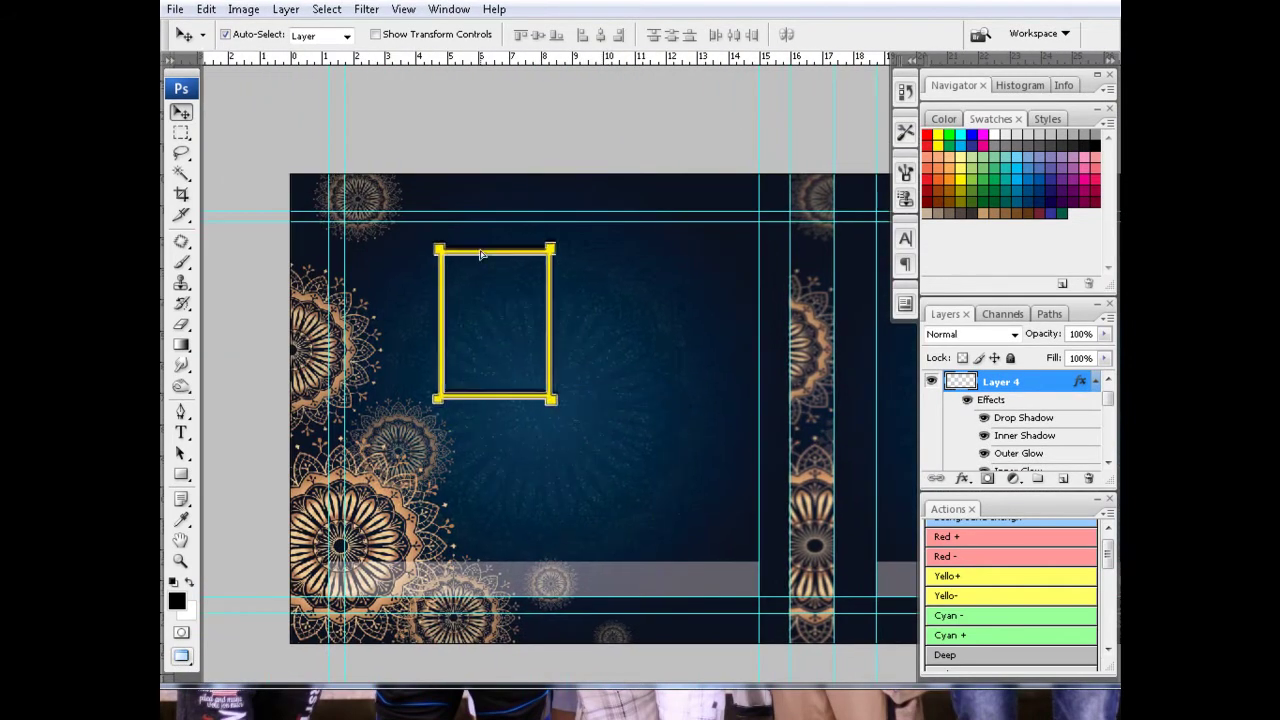
left_click_drag(549, 393, 700, 521)
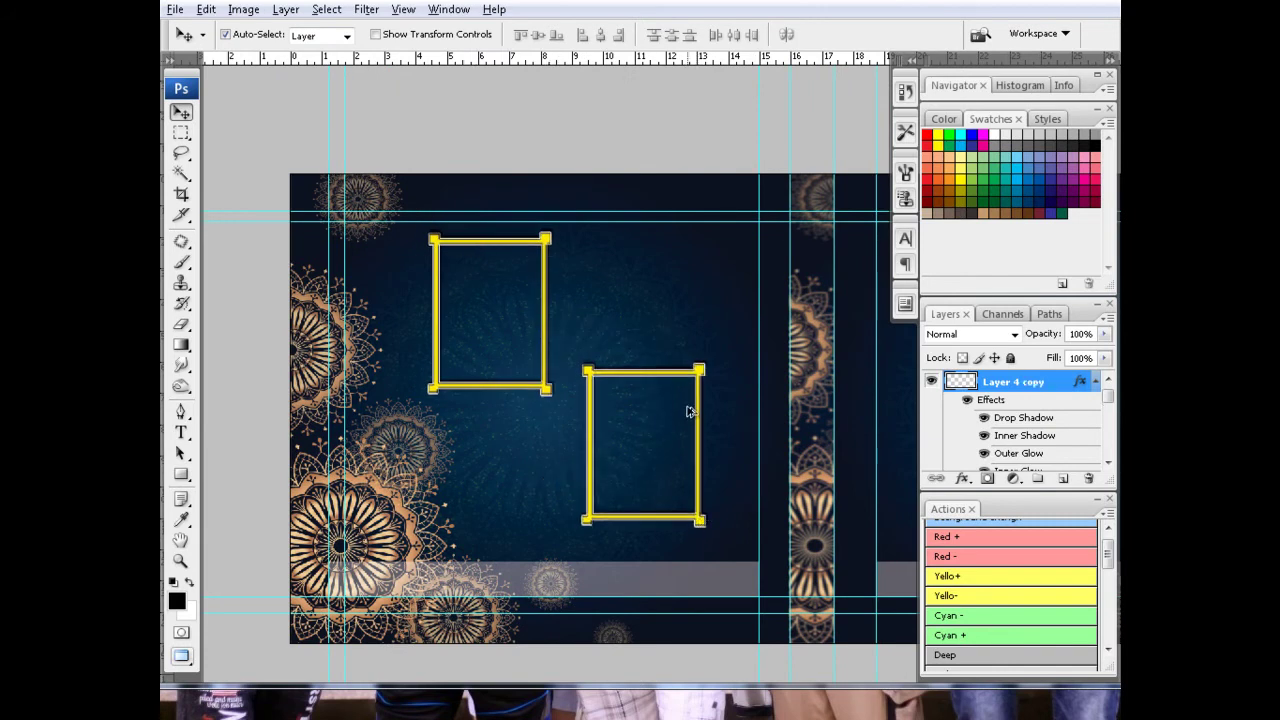
left_click_drag(690, 383, 536, 414)
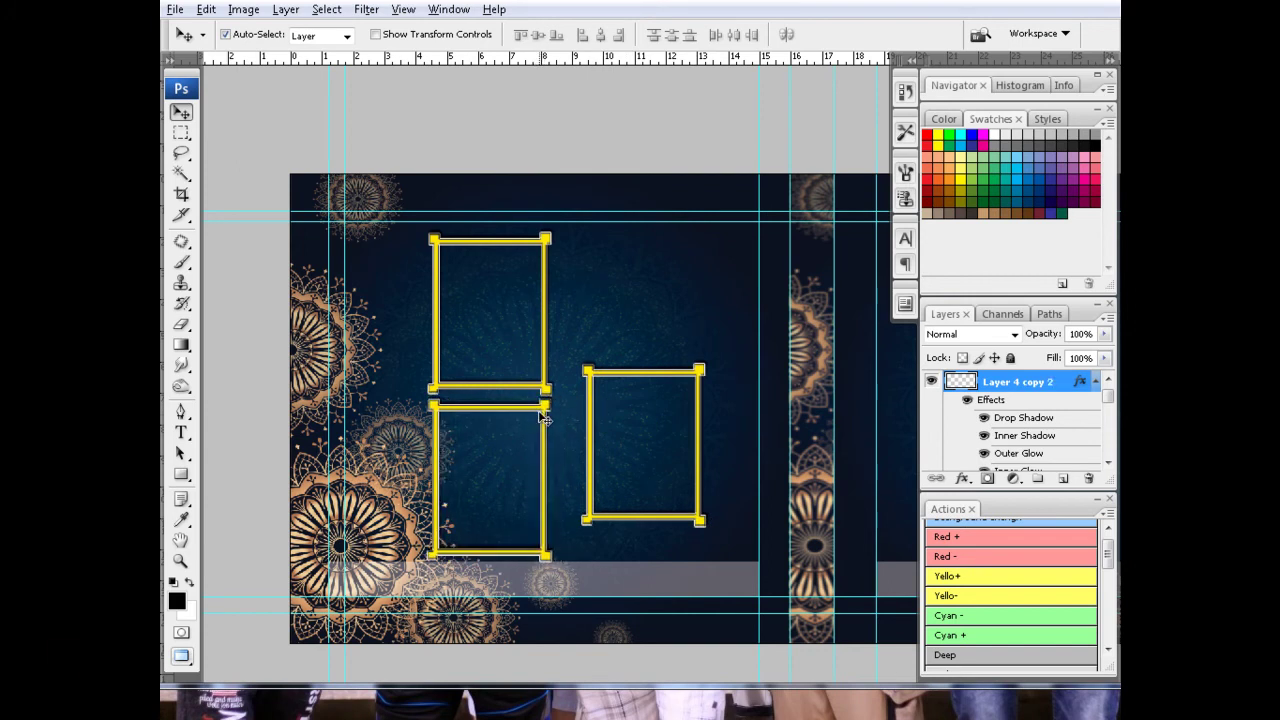
Step: Enlarge and stretch the right-hand frame taller and wider with Free Transform
left_click(591, 437)
key("ctrl+t")
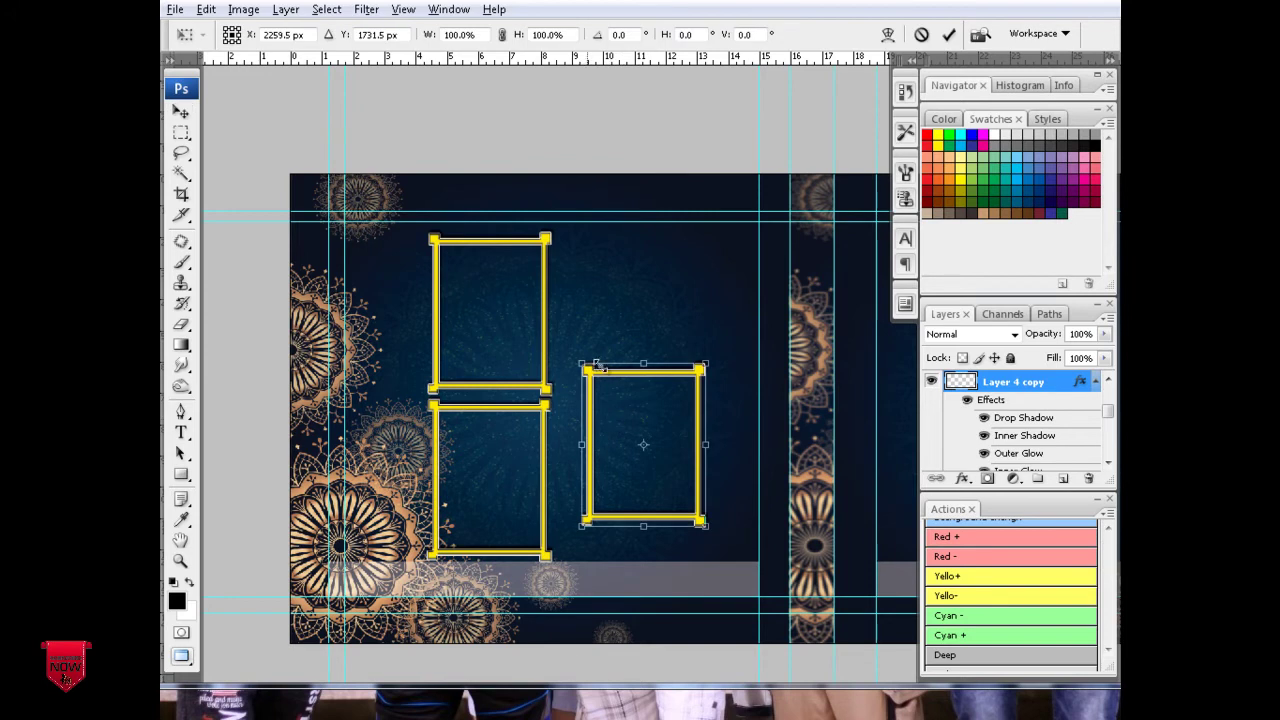
left_click_drag(706, 366, 744, 313)
left_click_drag(587, 317, 568, 290)
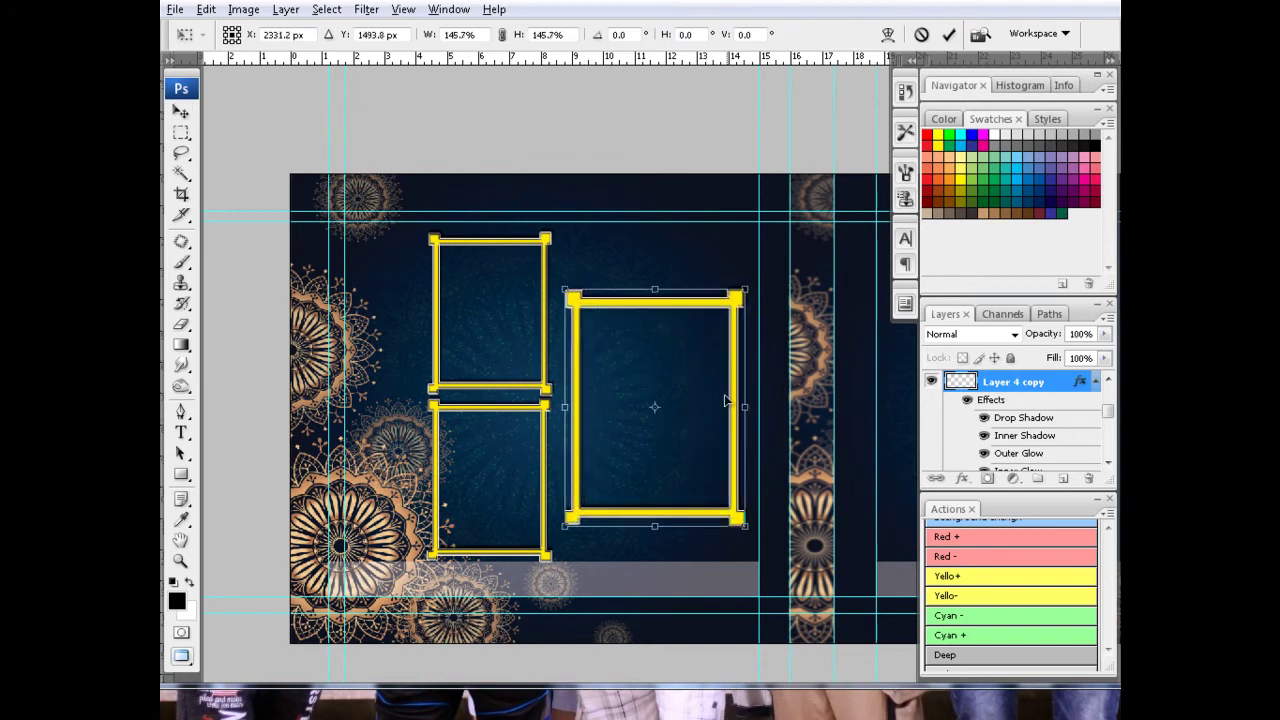
left_click_drag(746, 410, 706, 408)
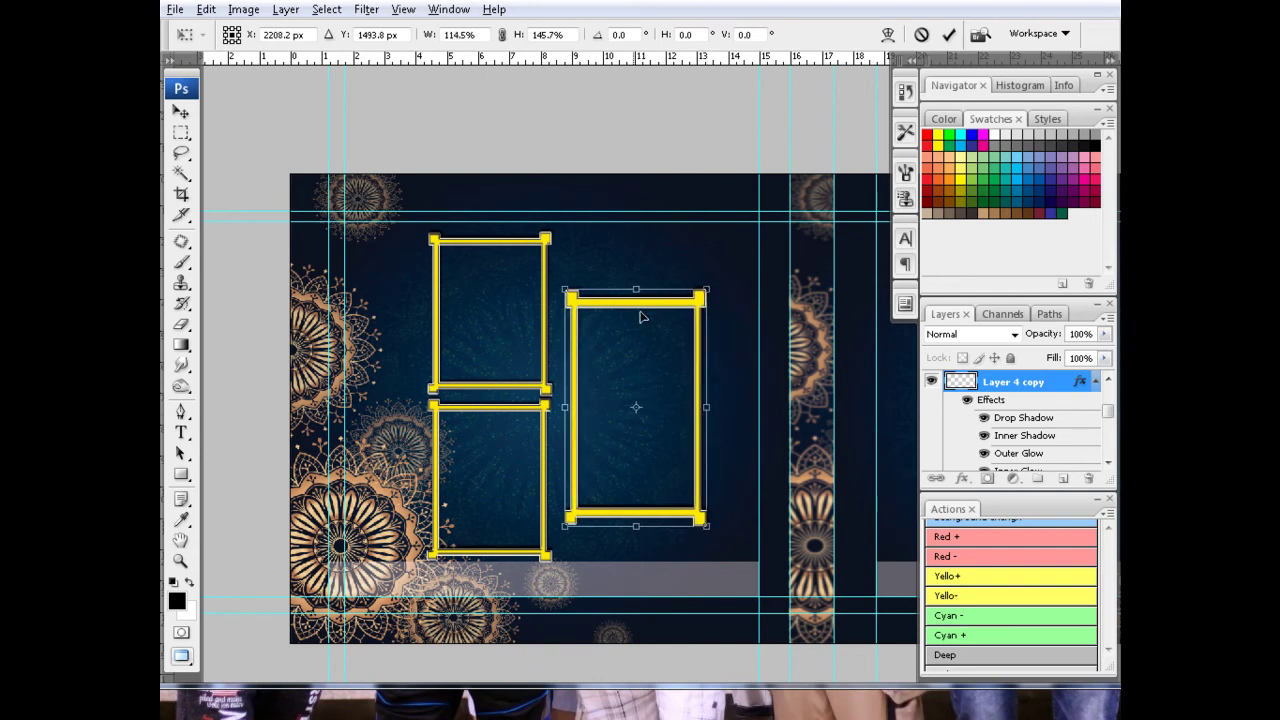
left_click_drag(639, 288, 643, 275)
left_click_drag(639, 524, 640, 534)
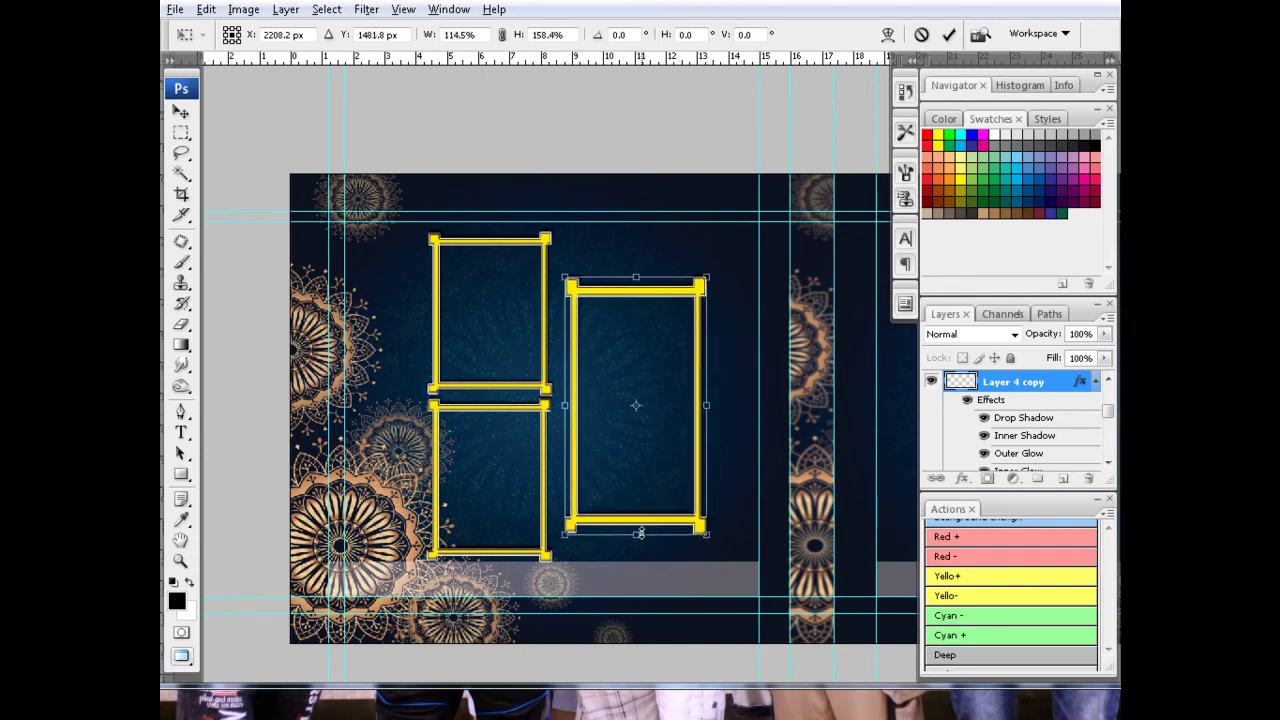
left_click_drag(706, 404, 710, 404)
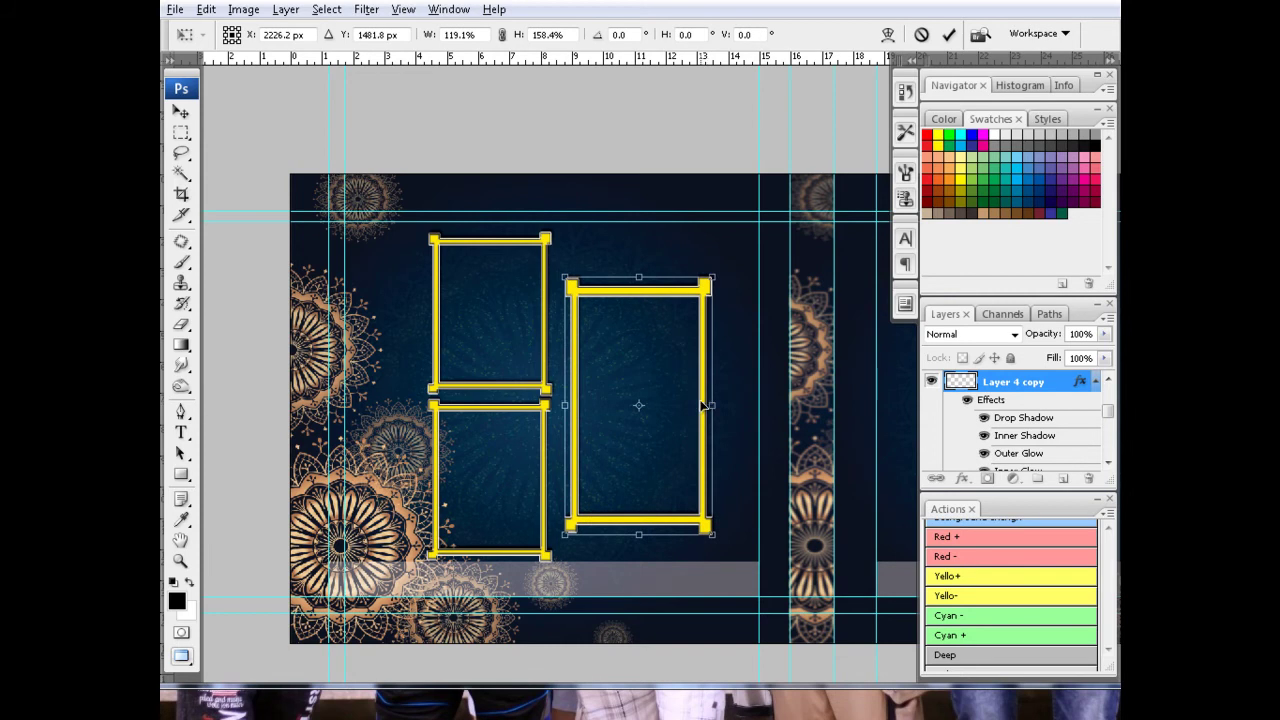
key("Return")
Step: Nudge the upper-left and lower-left frames upward to align the stack
key("ctrl+plus")
left_click(594, 370)
key("Up")
key("Up")
key("Up")
key("Up")
key("Up")
scroll(603, 490, "down", 3)
left_click(594, 410)
key("Up")
key("Up")
key("Up")
key("Up")
key("Up")
mouse_move(690, 424)
left_mouse_down()
mouse_move(589, 409)
mouse_move(631, 414)
mouse_move(643, 437)
mouse_move(643, 374)
left_mouse_up()
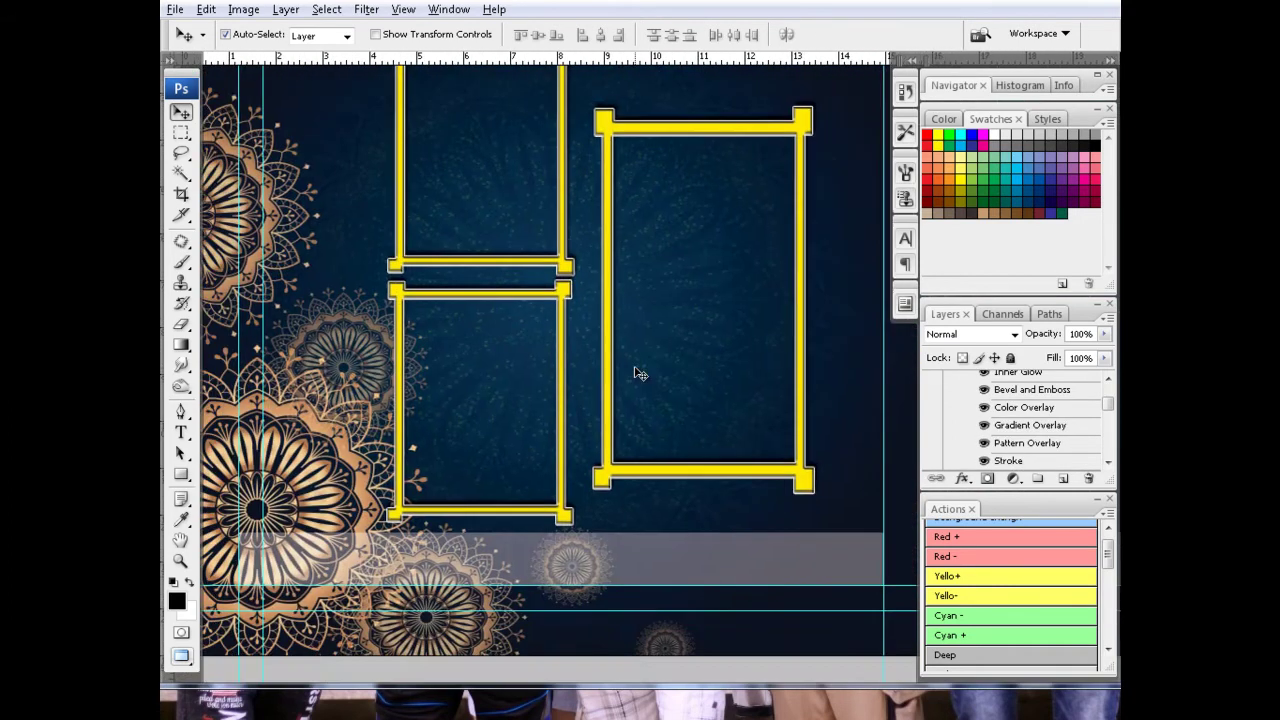
key("ctrl+minus")
left_click_drag(753, 405, 792, 414)
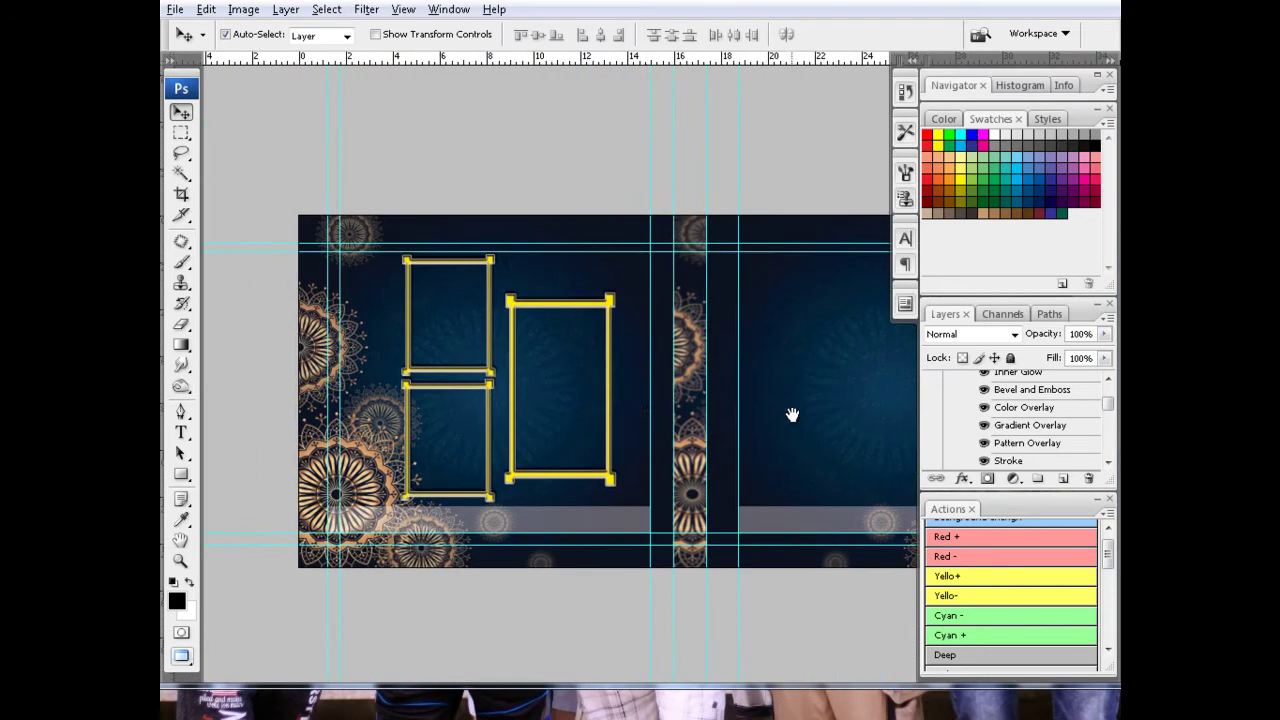
Step: Duplicate the grey band, rotate it 90° clockwise, and move it right of the frames
left_click(456, 397)
left_click_drag(463, 417, 573, 422)
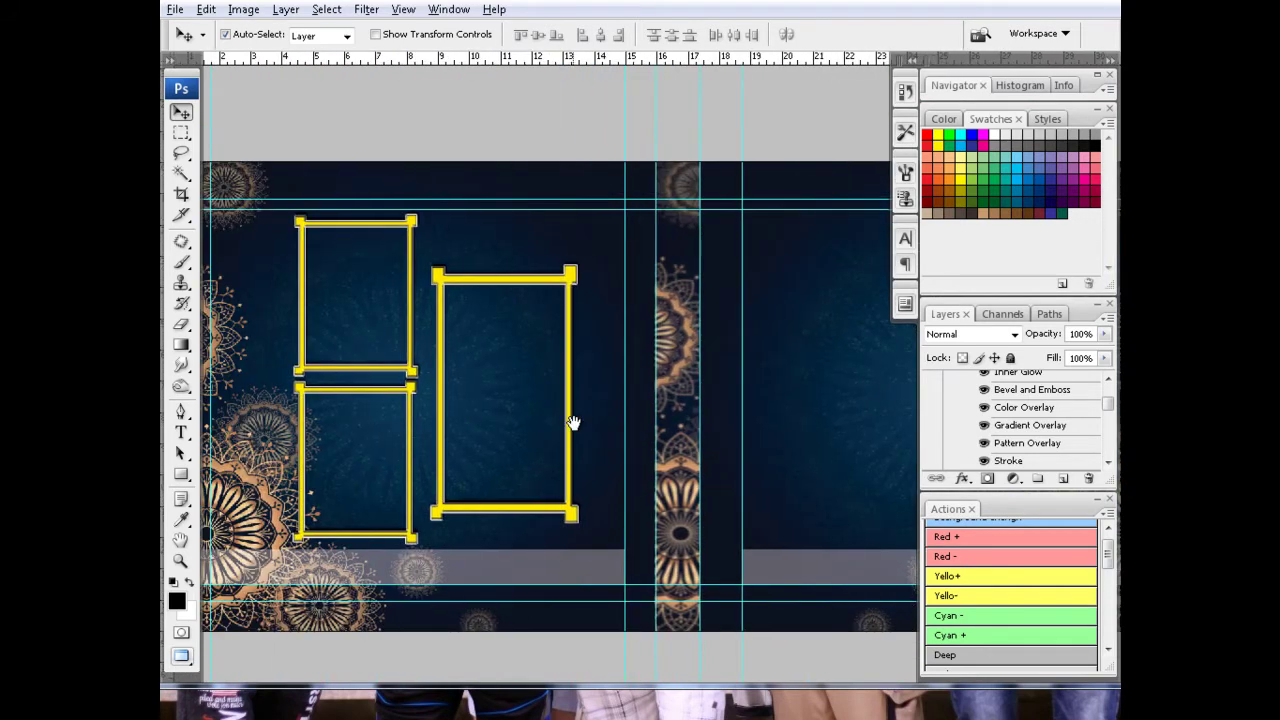
left_click(549, 573)
left_click_drag(540, 571, 575, 378)
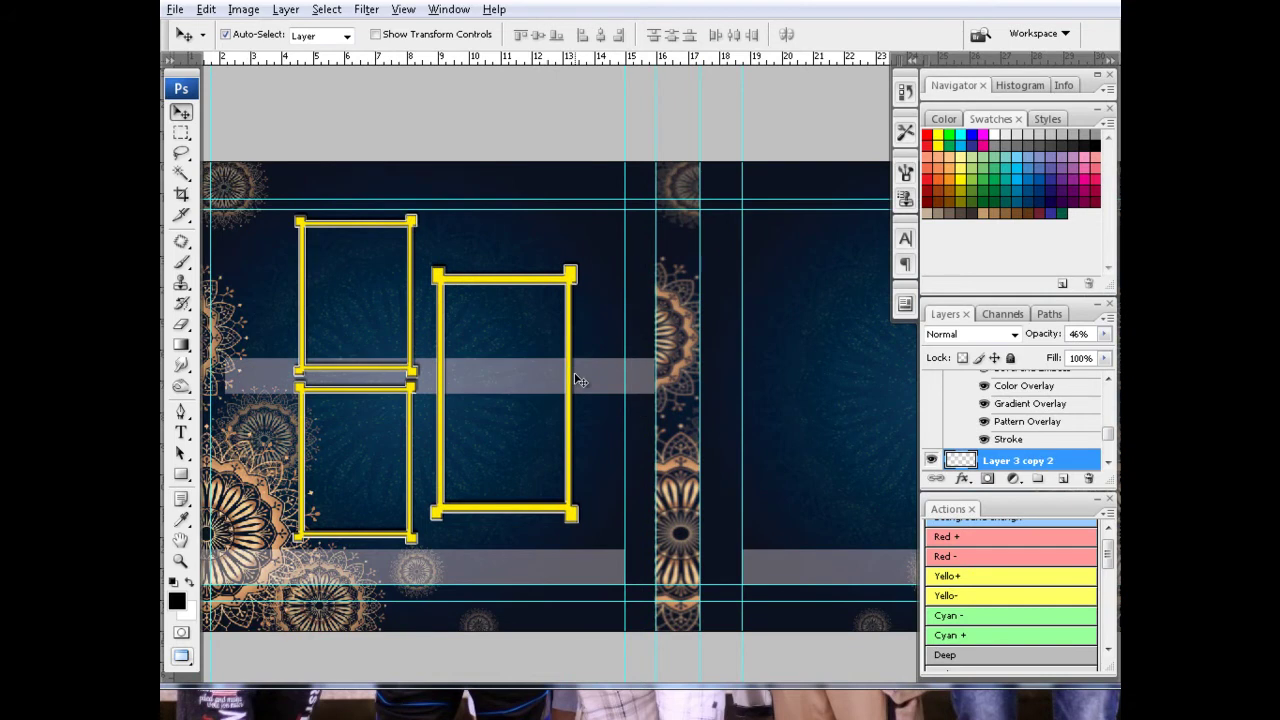
key("ctrl+t")
right_click(575, 378)
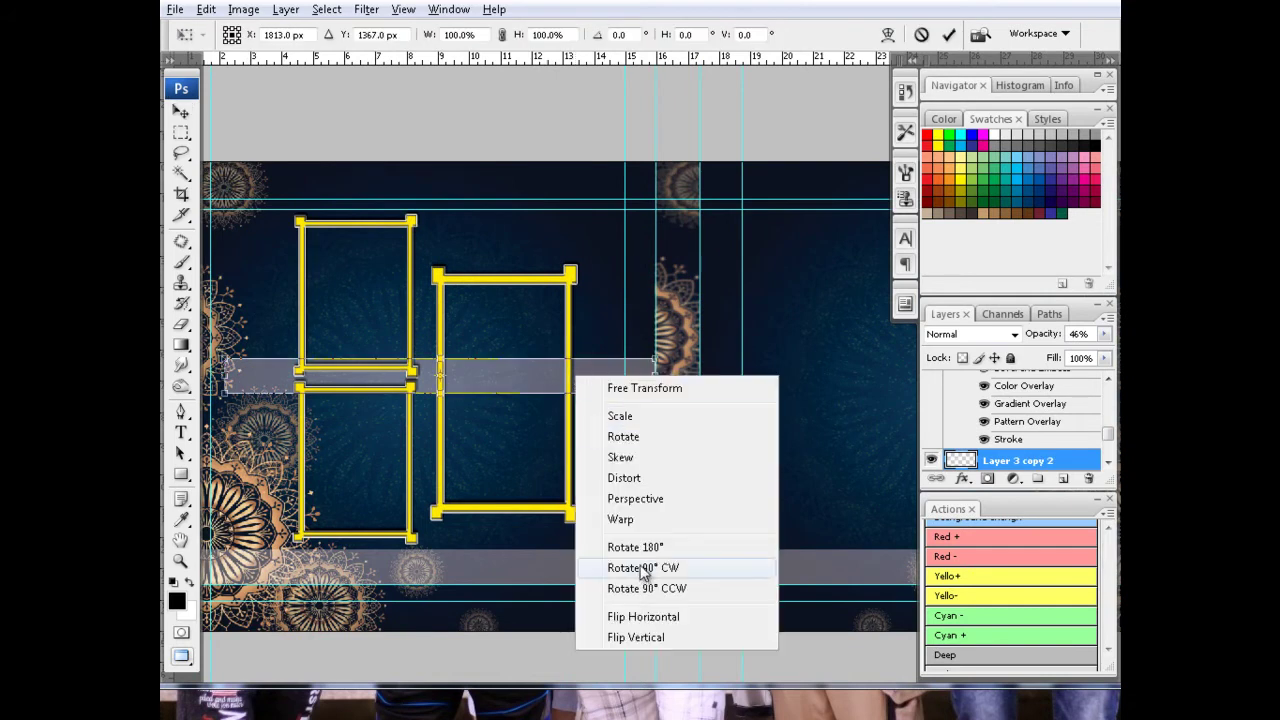
left_click(642, 568)
key("Return")
left_click_drag(451, 398, 684, 418)
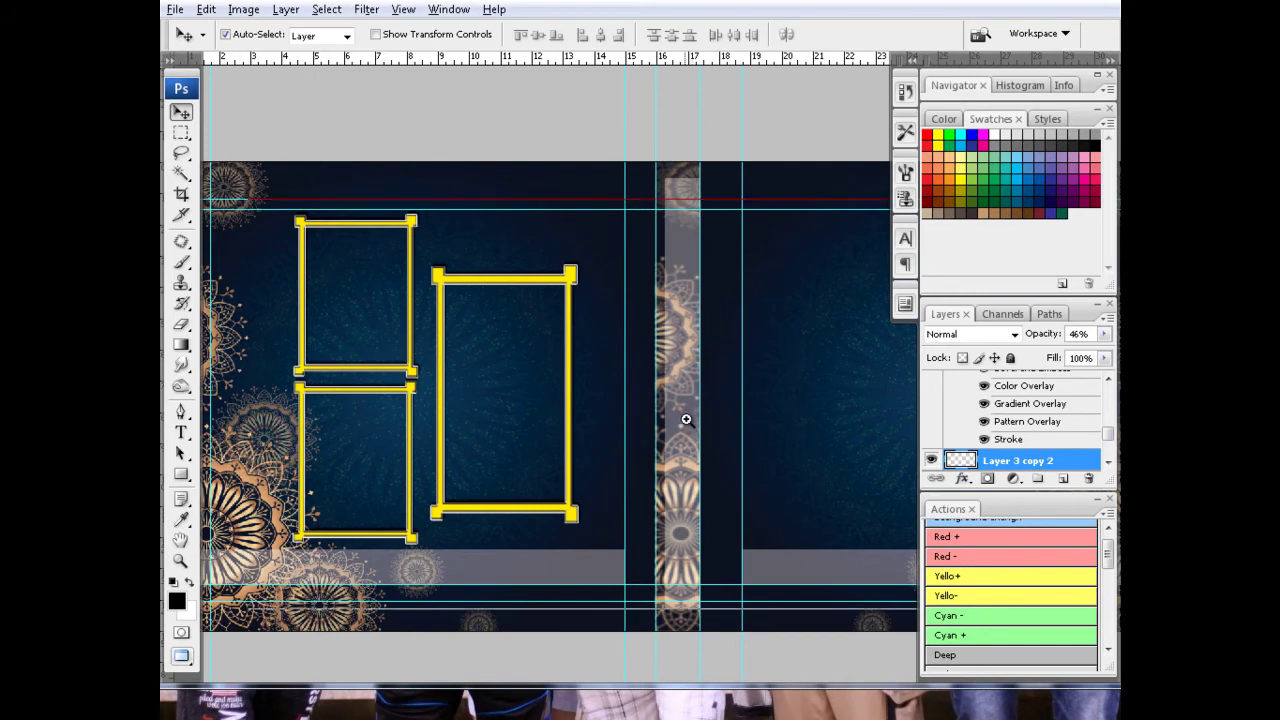
Step: Widen the vertical band to about 127%, apply it, then bring up the Open dialog
left_click(684, 418, "ctrl")
key("ctrl+t")
left_click_drag(656, 381, 641, 381)
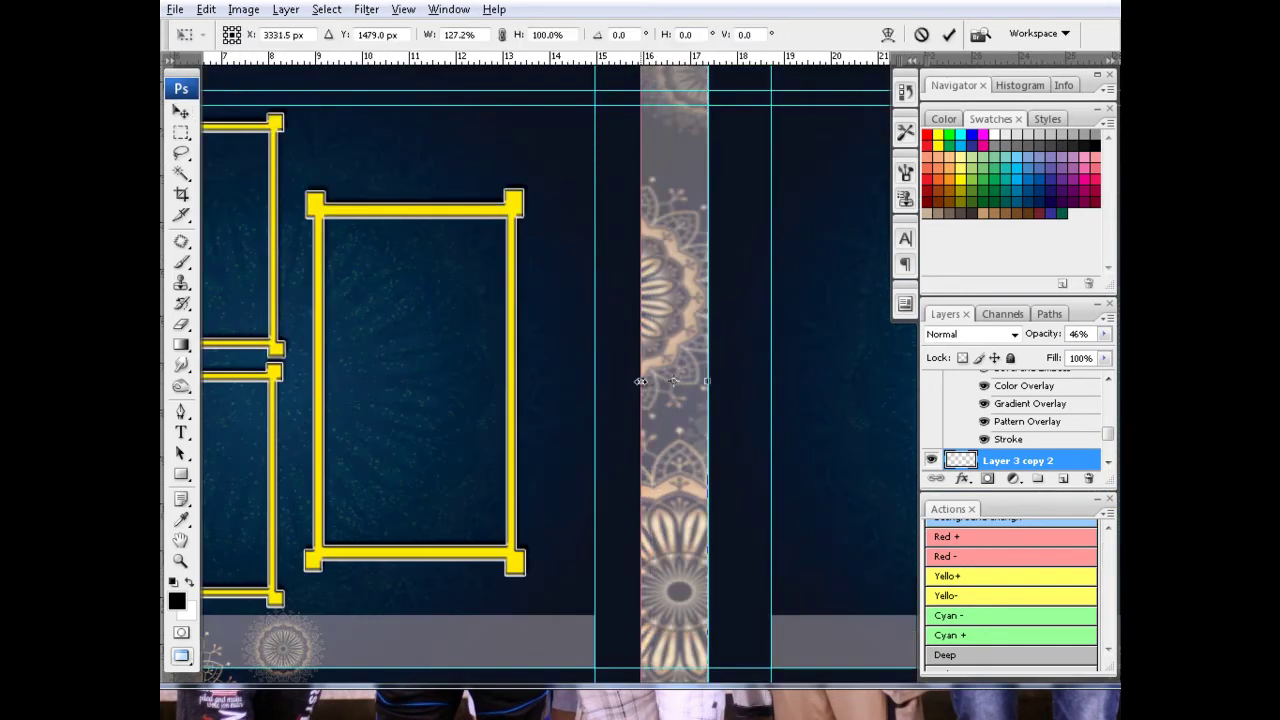
key("ctrl+minus")
left_click_drag(676, 263, 676, 284)
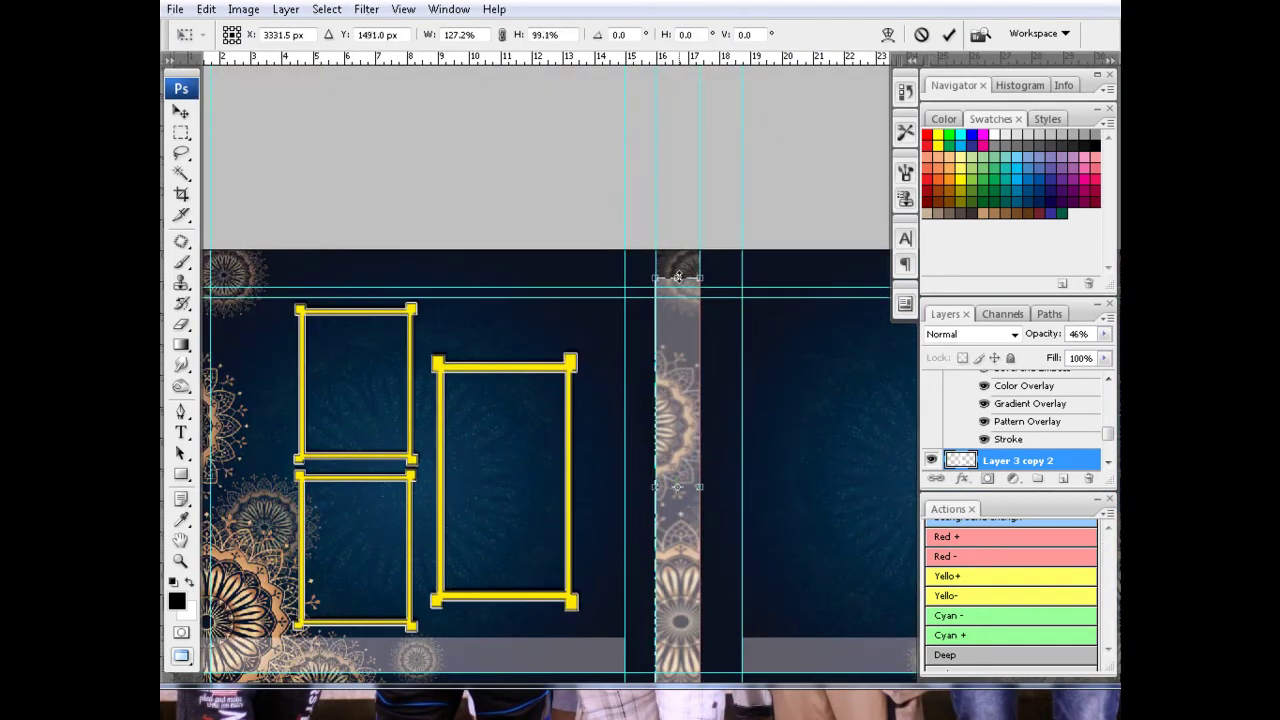
scroll(670, 300, "down", 5)
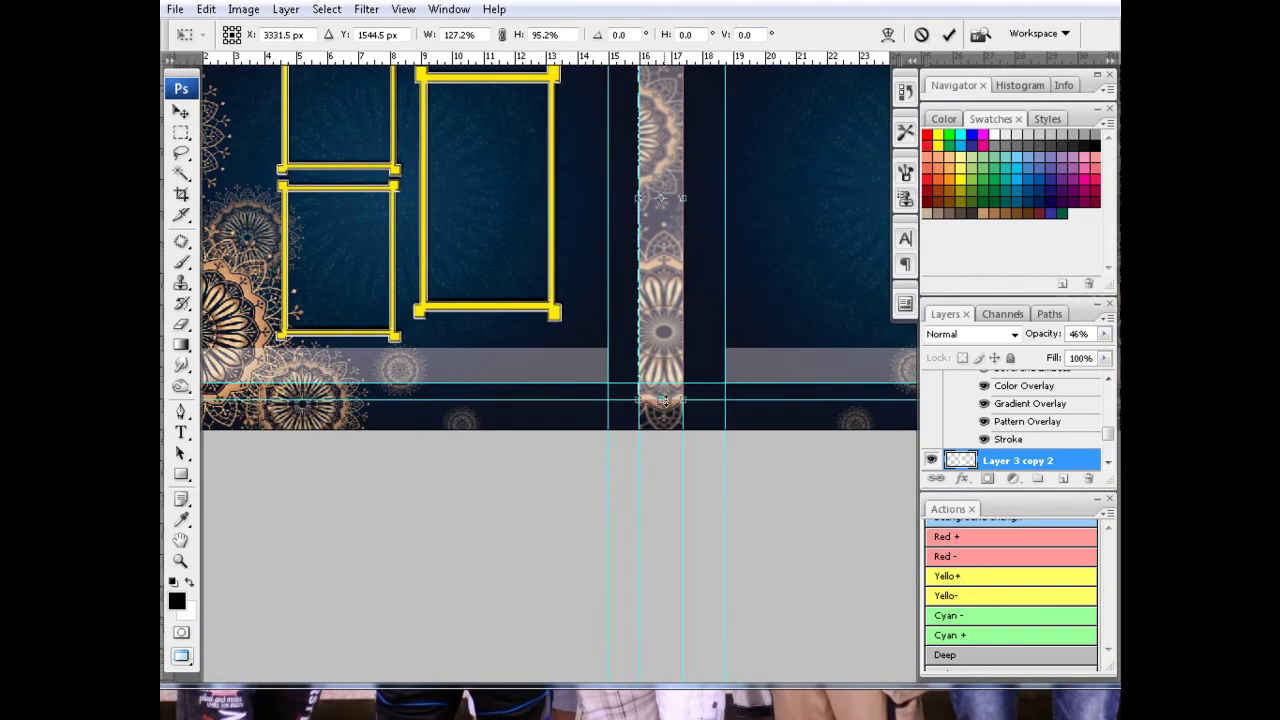
key("Return")
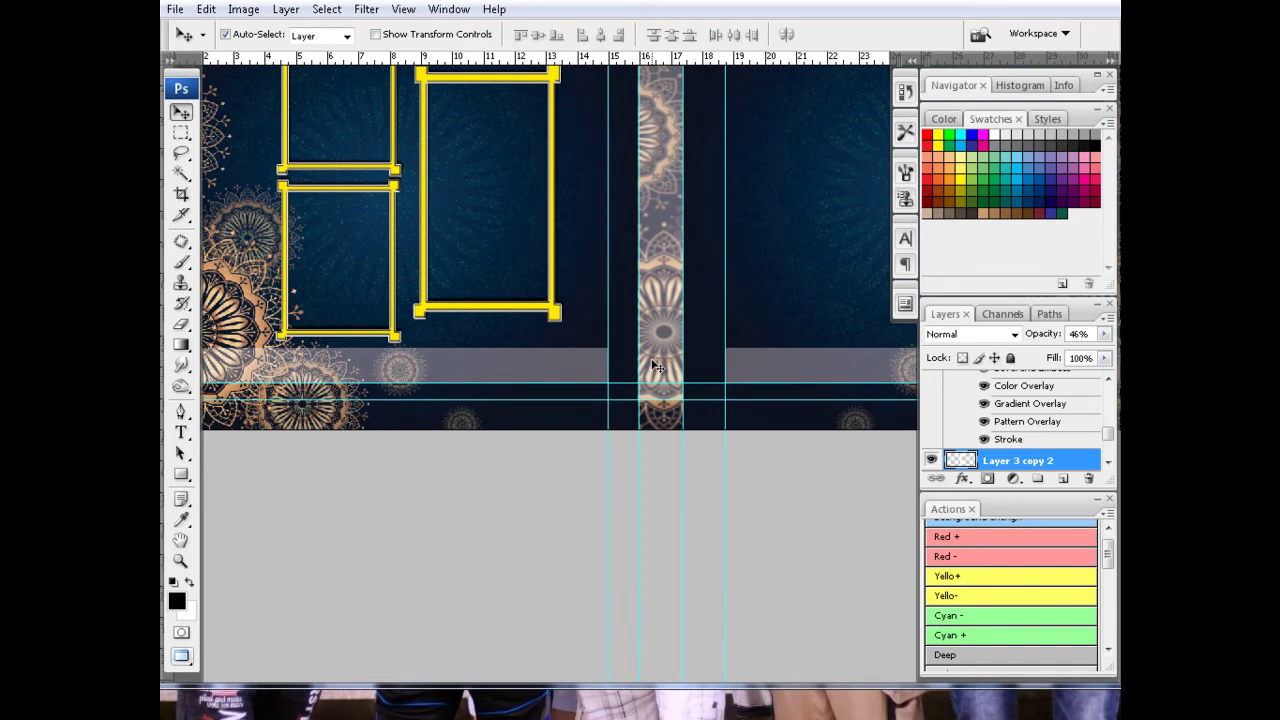
key("ctrl+o")
left_click_drag(890, 157, 892, 181)
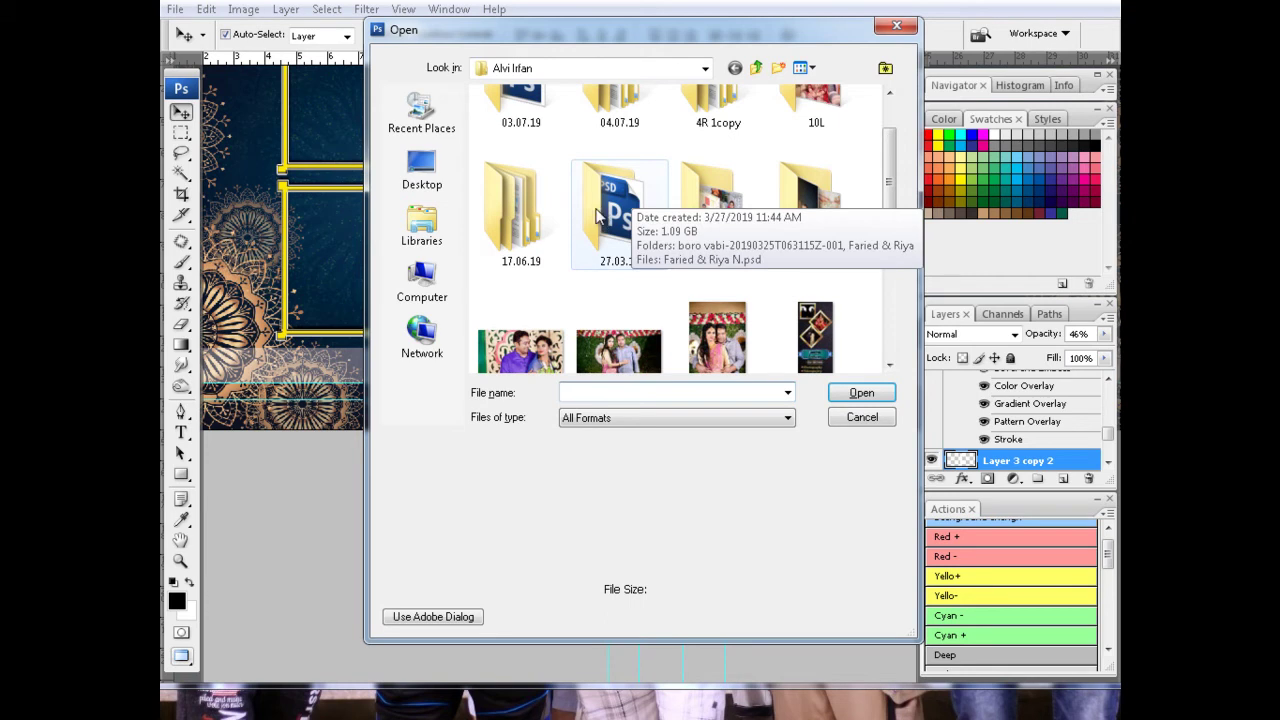
Step: Browse to the N Card background folder in F. I. Photography on drive E:
left_click(756, 68)
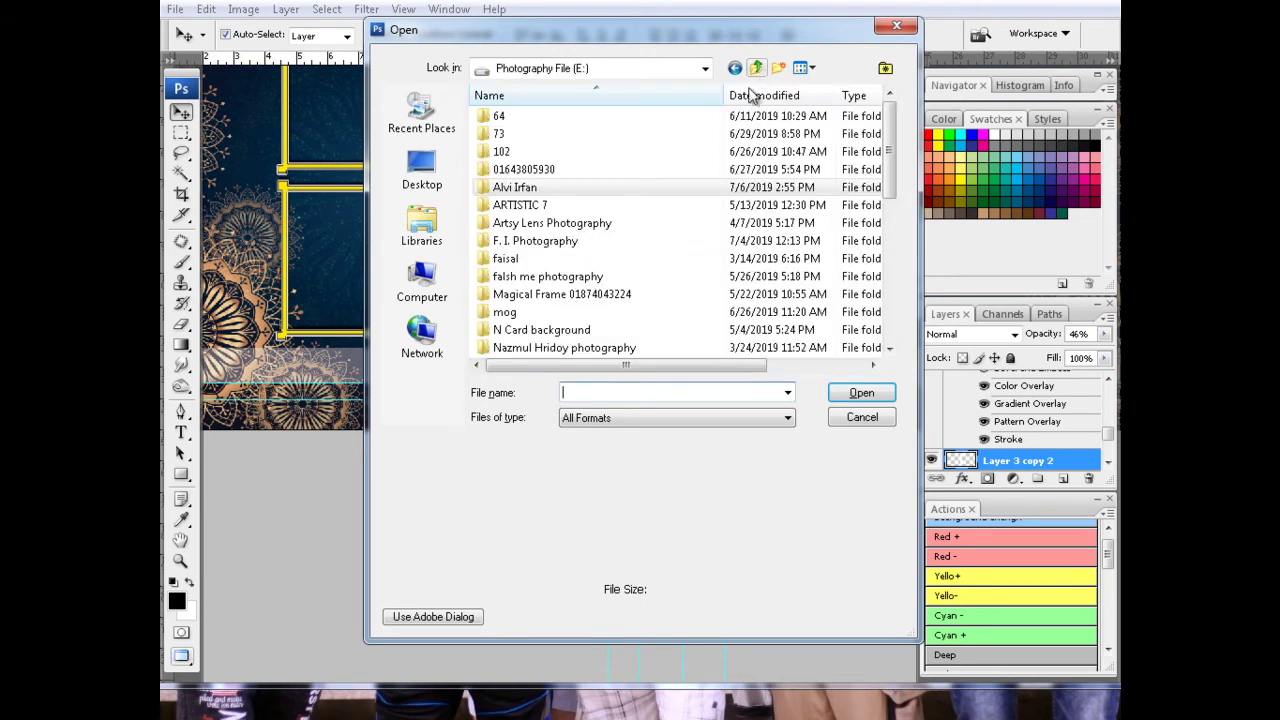
left_click(548, 242)
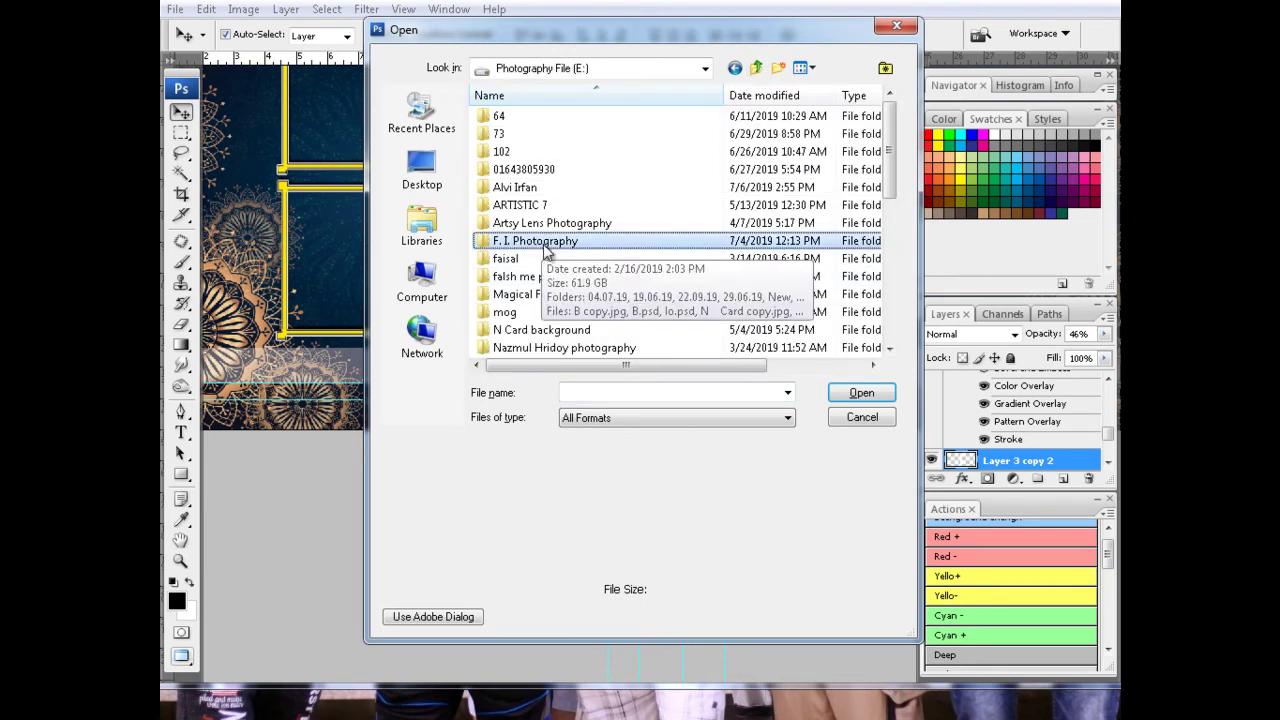
double_click(583, 337)
scroll(710, 337, "down", 5)
scroll(707, 340, "down", 2)
scroll(707, 342, "down", 3)
scroll(707, 342, "down", 3)
scroll(707, 342, "down", 3)
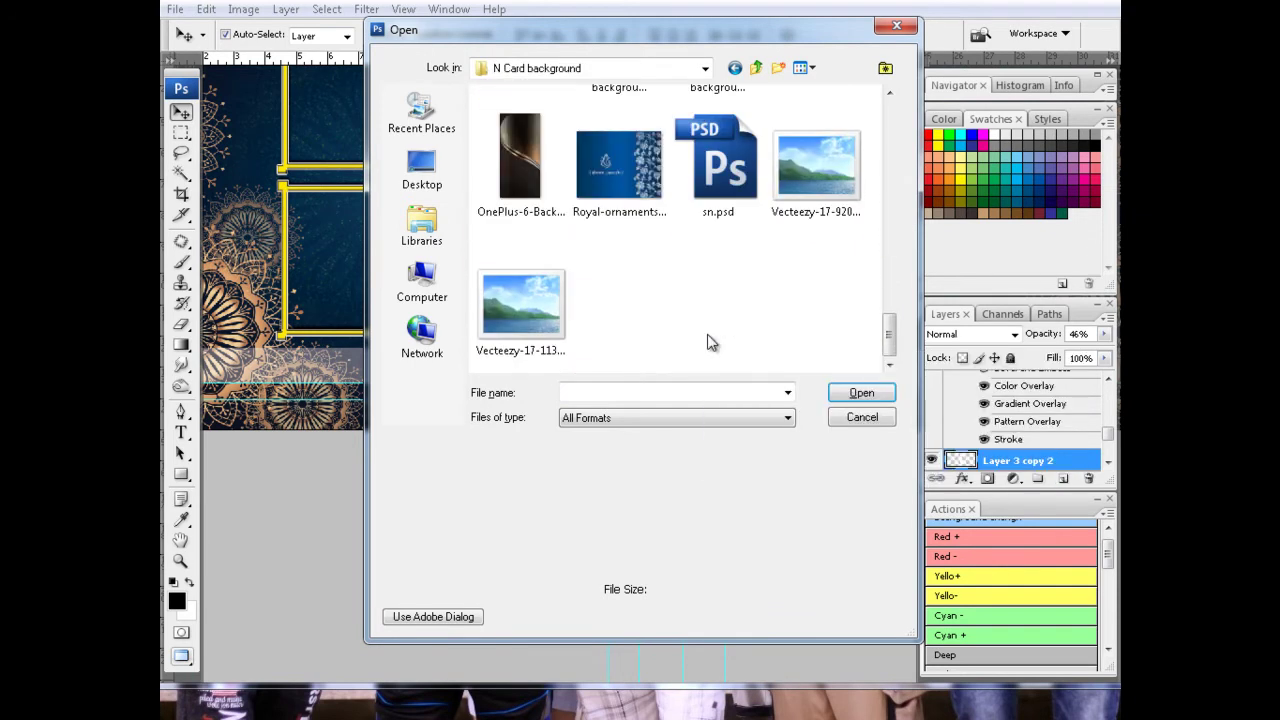
Step: Open the kisspng gold ornament border PNG from the folder
left_click(711, 200)
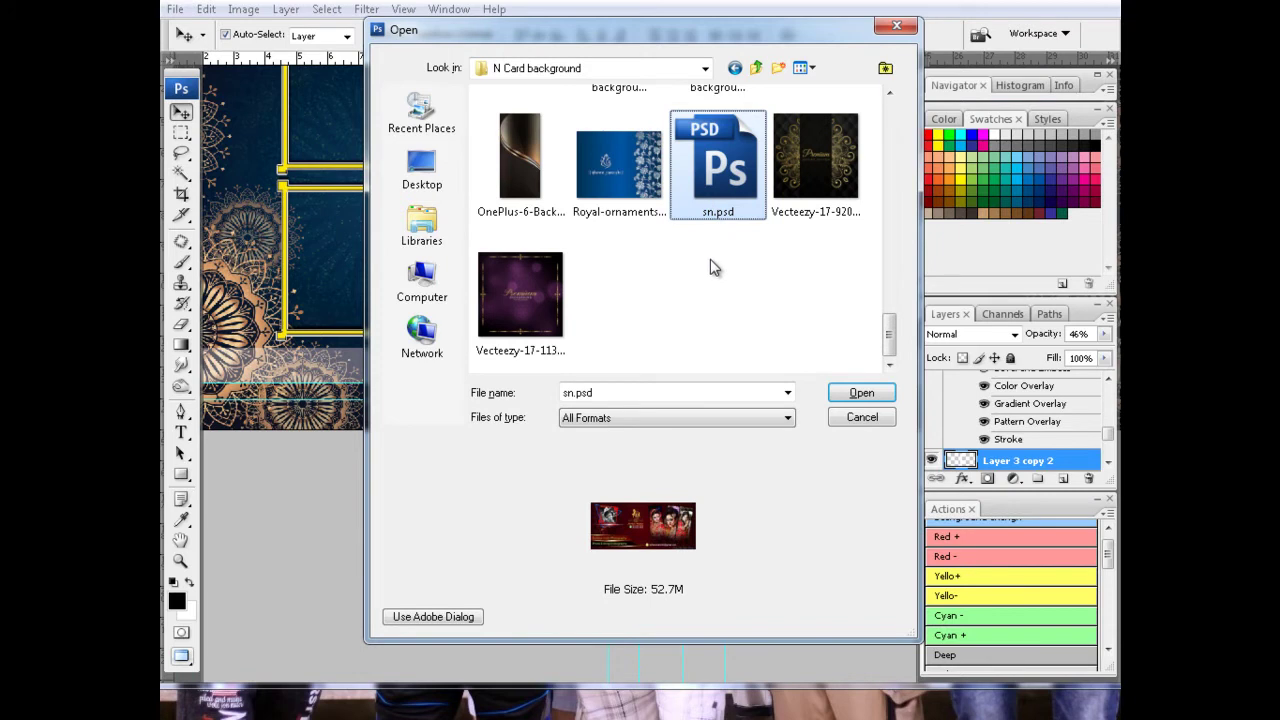
scroll(713, 267, "up", 2)
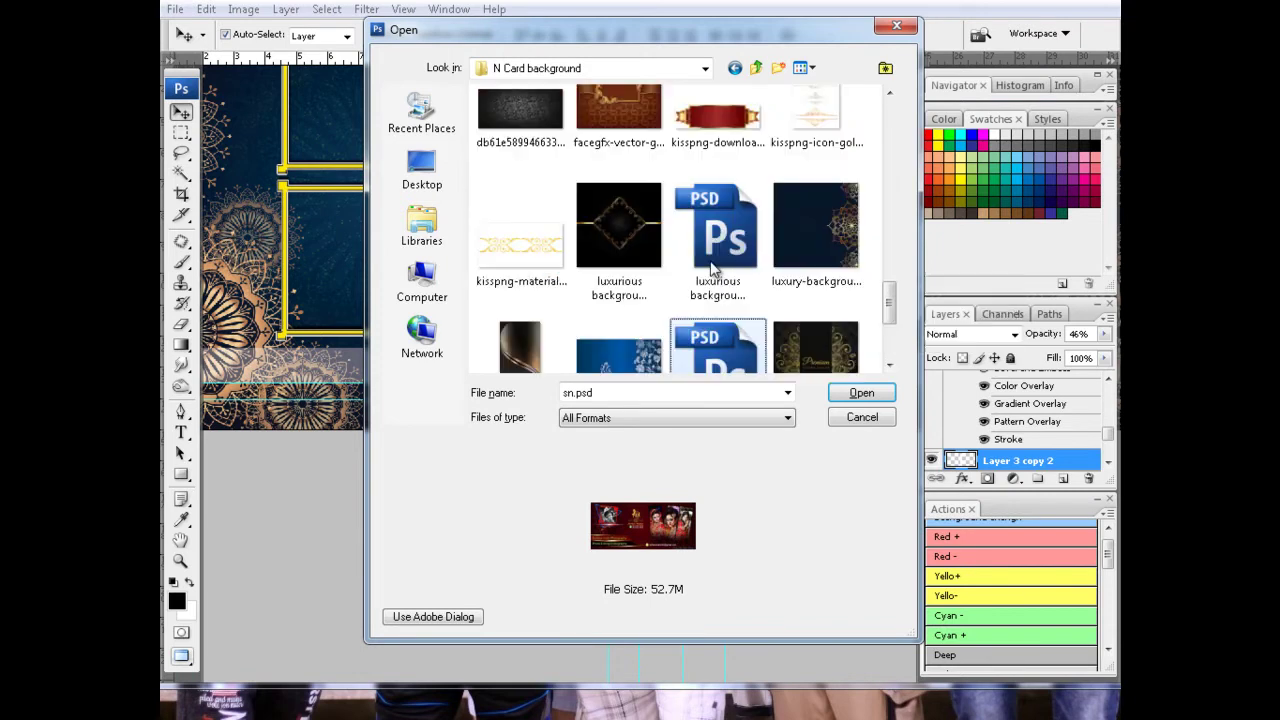
scroll(759, 246, "up", 3)
scroll(760, 255, "down", 3)
left_click(798, 282)
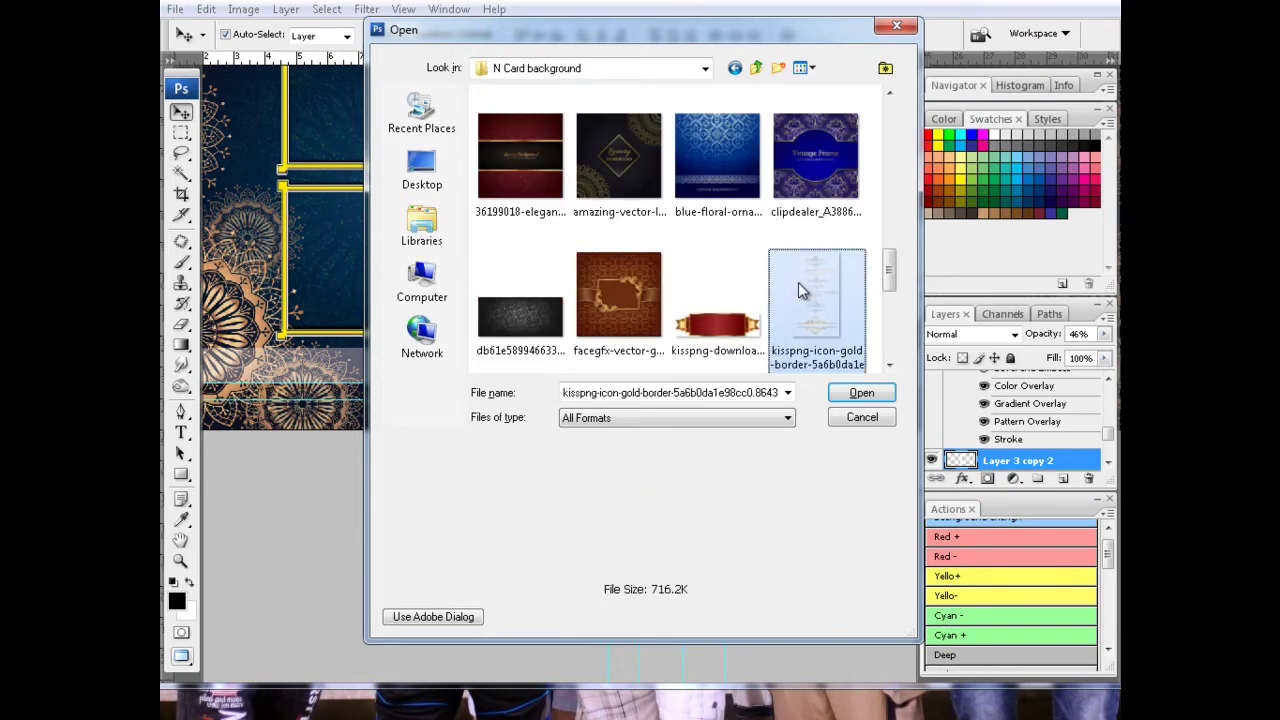
scroll(796, 285, "up", 3)
scroll(796, 285, "up", 3)
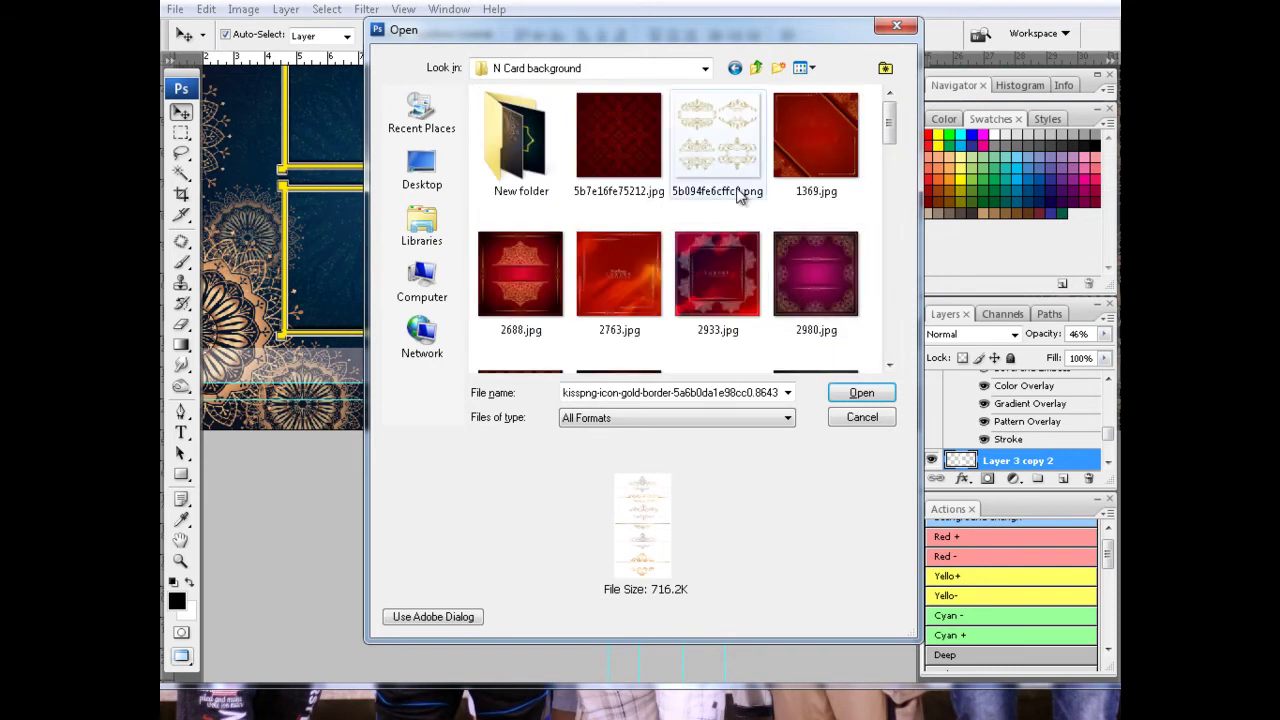
double_click(803, 330)
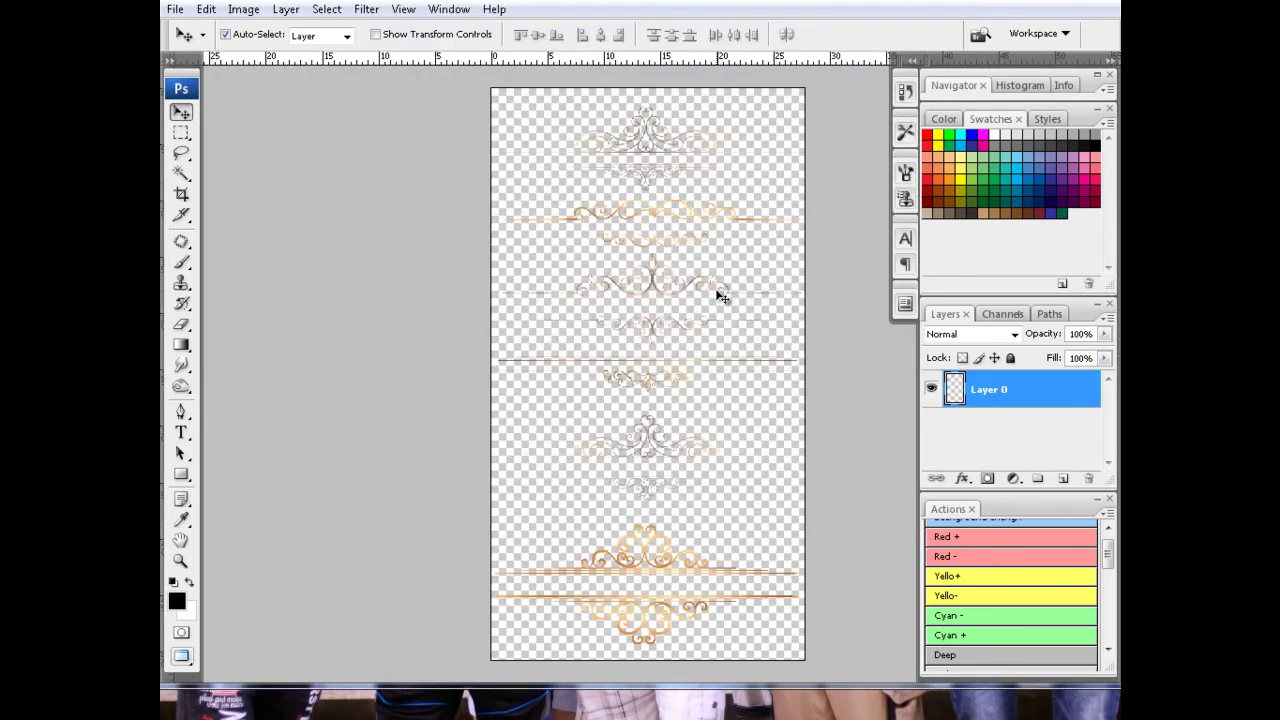
Step: Zoom in and marquee-select the bottom gold ornament
key("ctrl+plus")
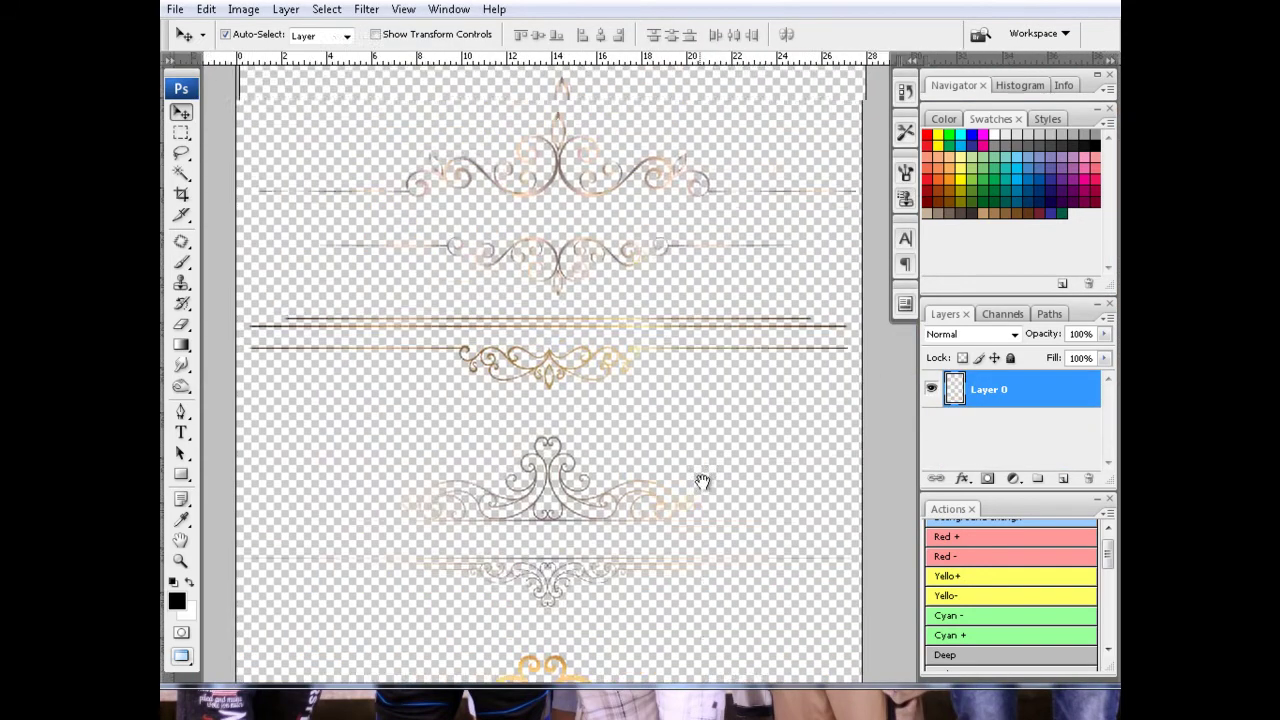
left_click_drag(673, 418, 664, 298)
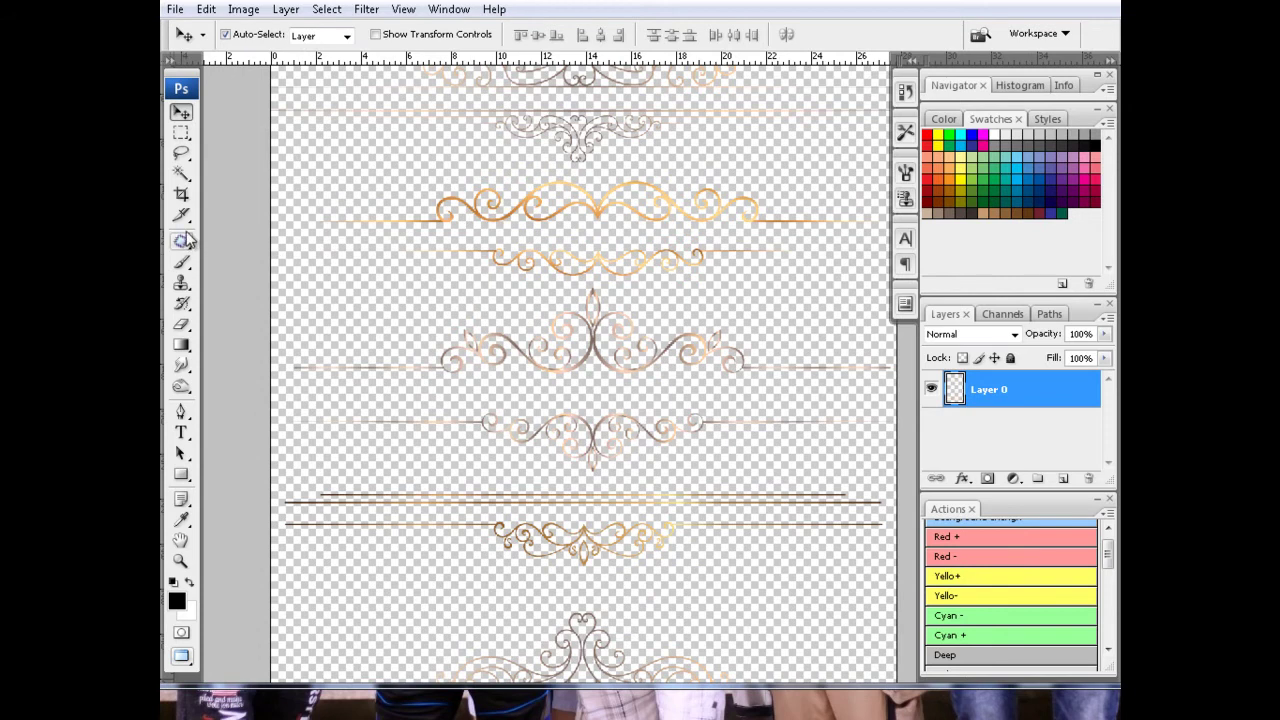
left_click(181, 132)
left_click_drag(885, 584, 270, 516)
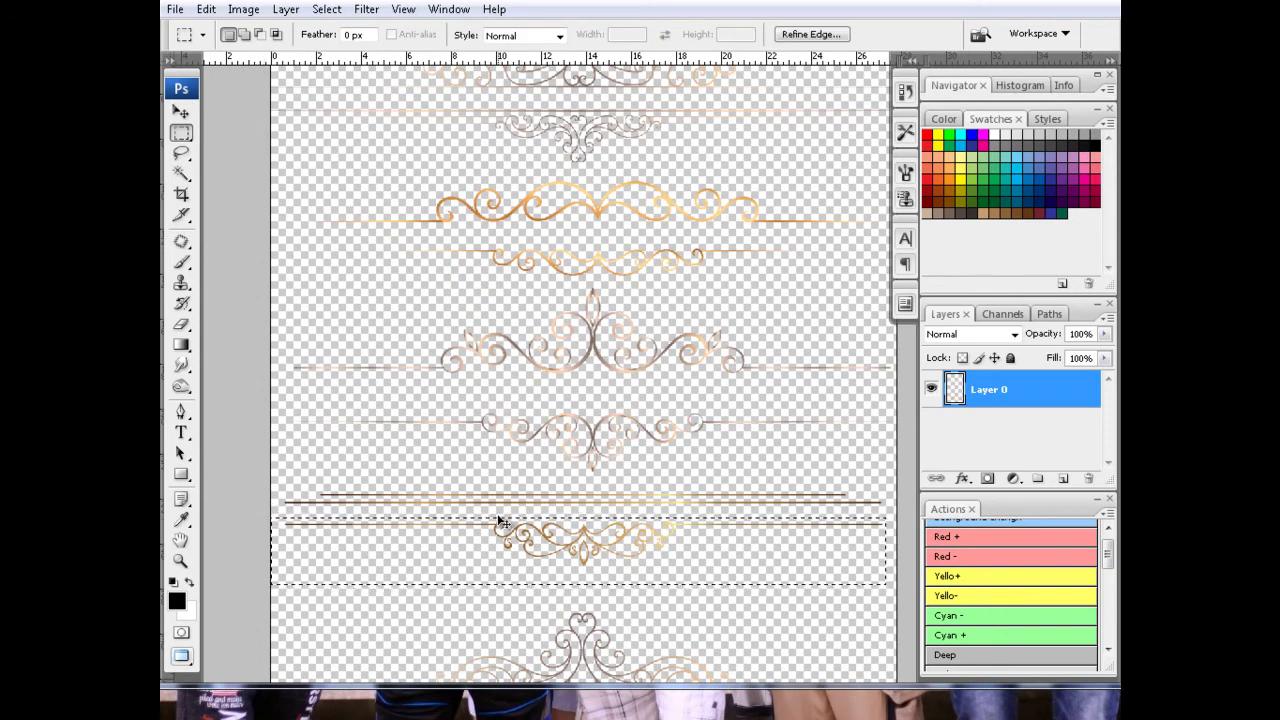
Step: Paste the gold ornament into the card and rotate it to stand vertically
key("ctrl+Tab")
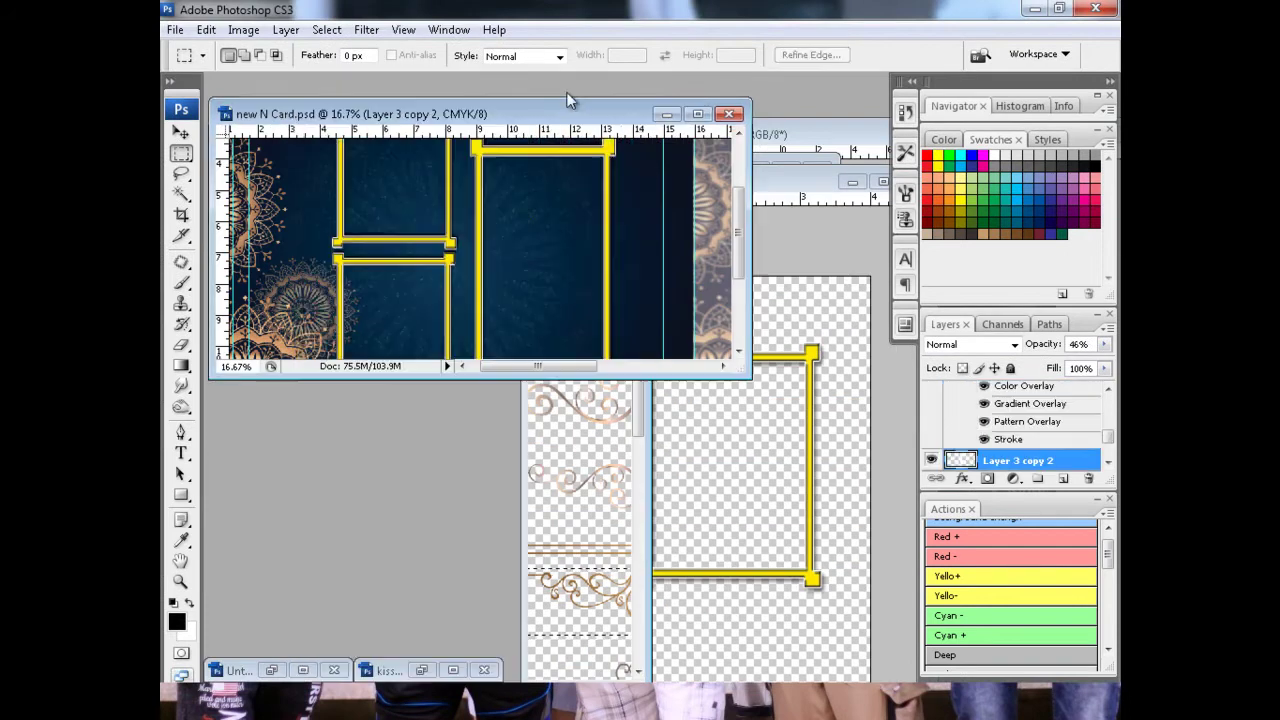
left_click(697, 113)
left_click_drag(743, 366, 654, 374)
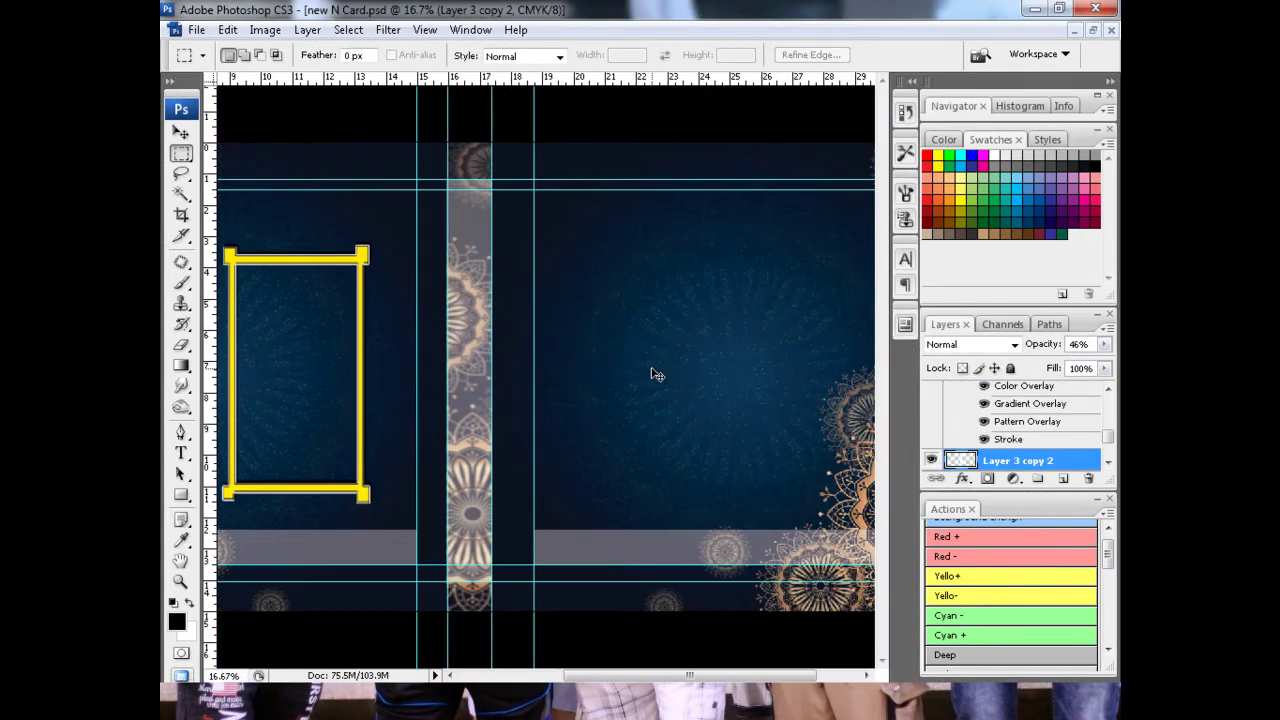
key("ctrl+v")
key("ctrl+t")
right_click(616, 375)
left_click(688, 566)
key("Return")
Step: Move the vertical ornament (Layer 5) to the right of the spine strip
key("ctrl+plus")
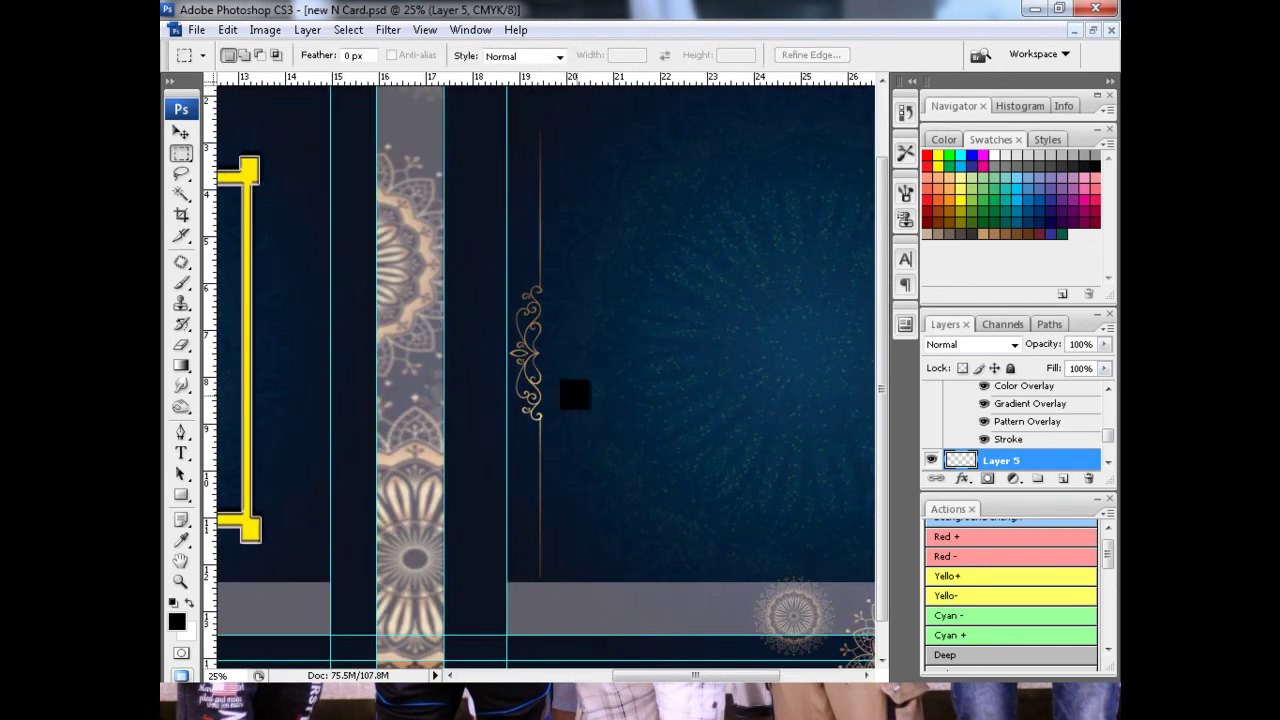
key("v")
left_click(549, 362)
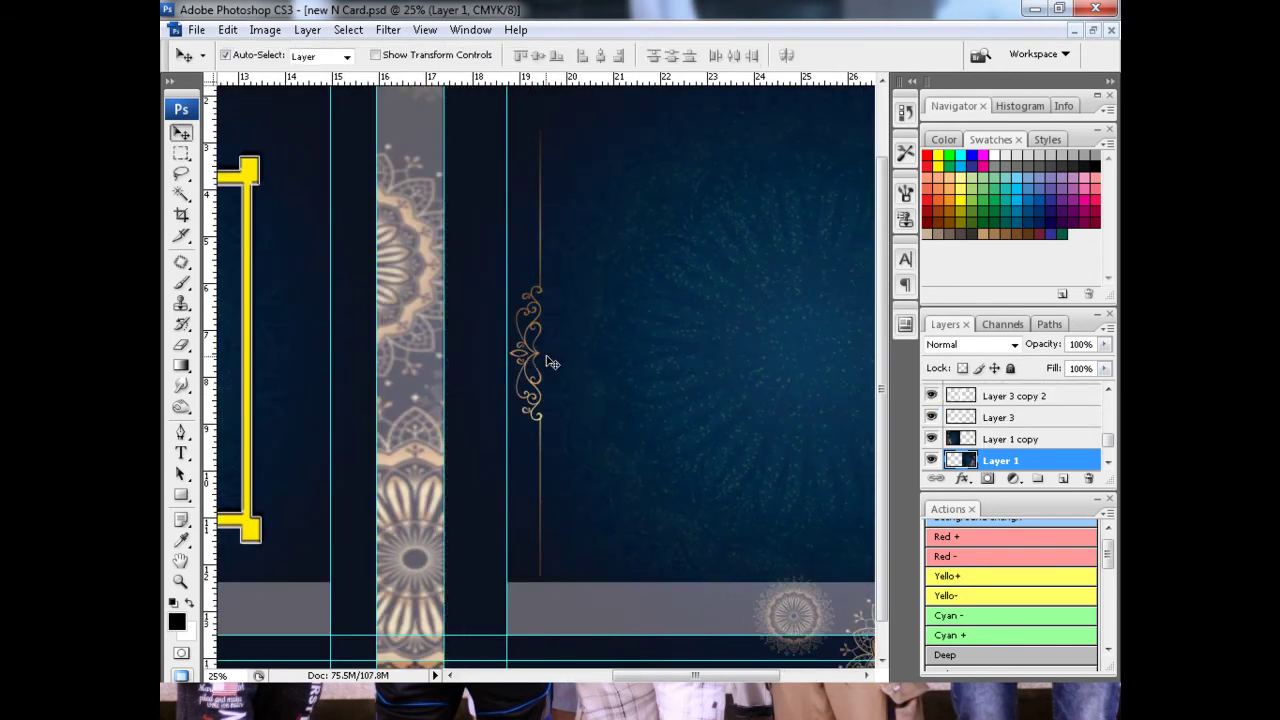
left_click(540, 360)
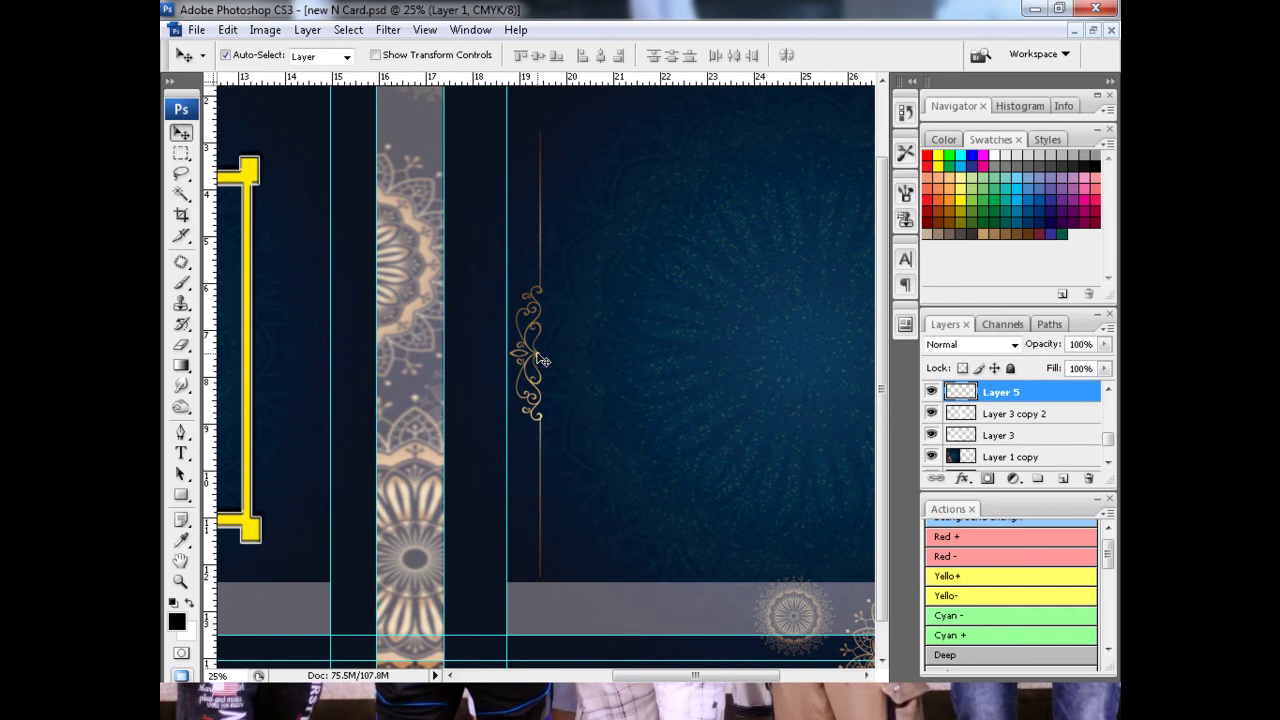
left_click_drag(540, 360, 614, 327)
key("ctrl+minus")
key("ctrl+minus")
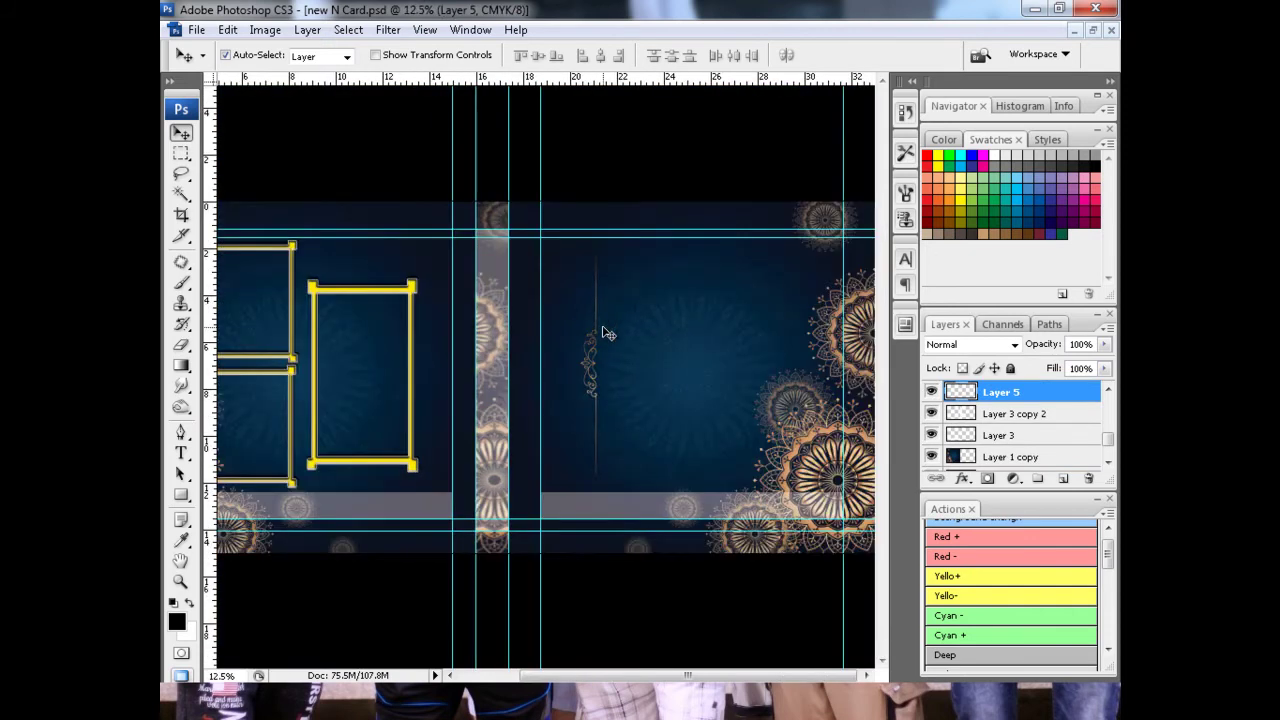
key("ctrl+plus")
key("ctrl+t")
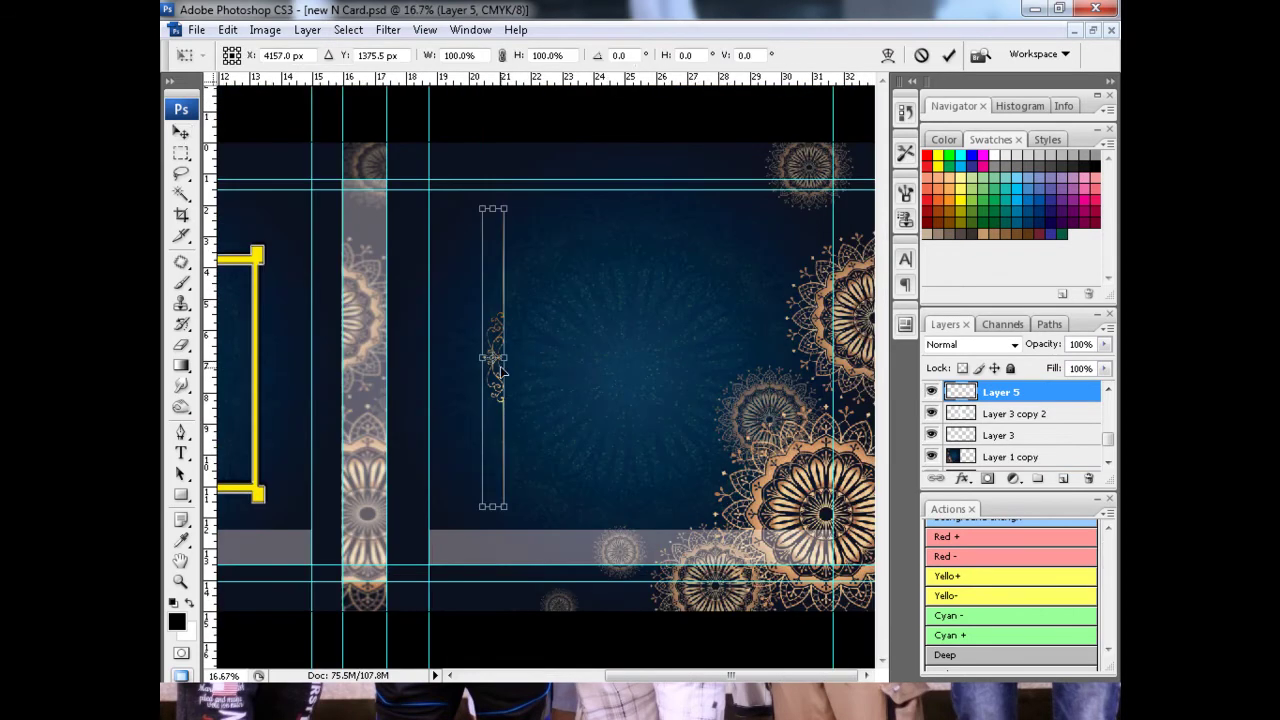
key("Return")
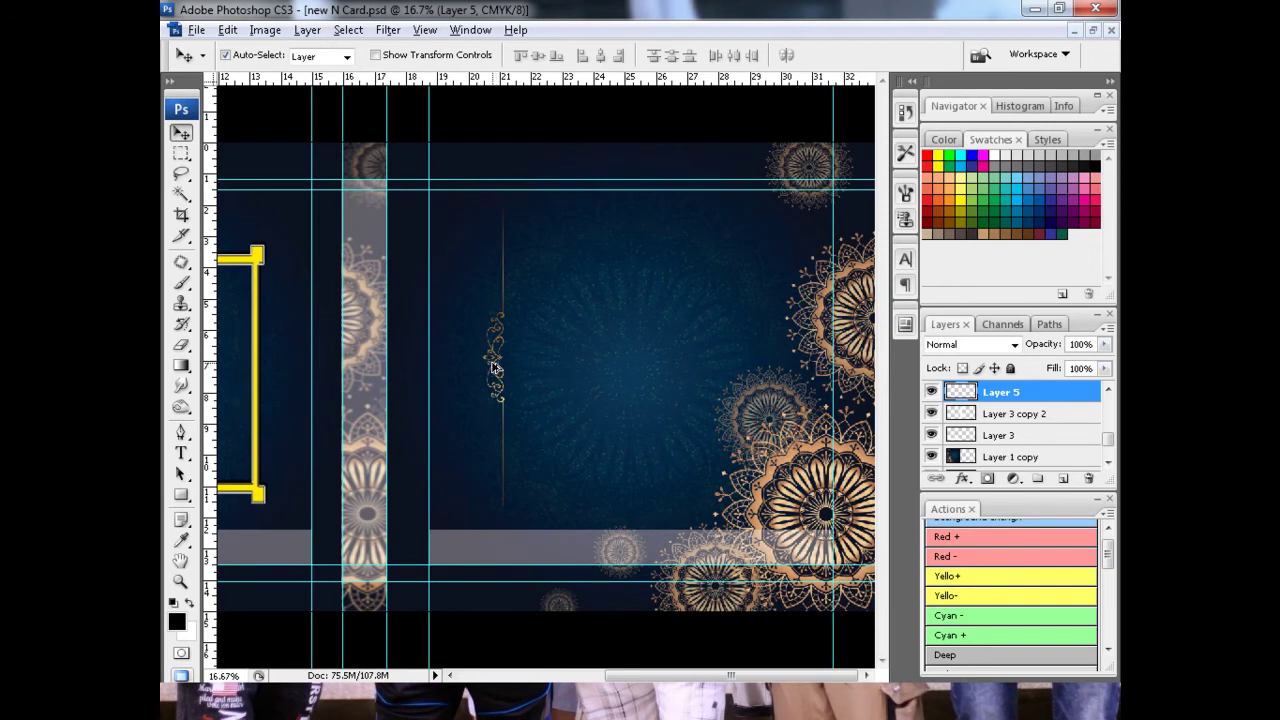
Step: Place a horizontally flipped copy of the ornament further right
left_click_drag(498, 362, 662, 360)
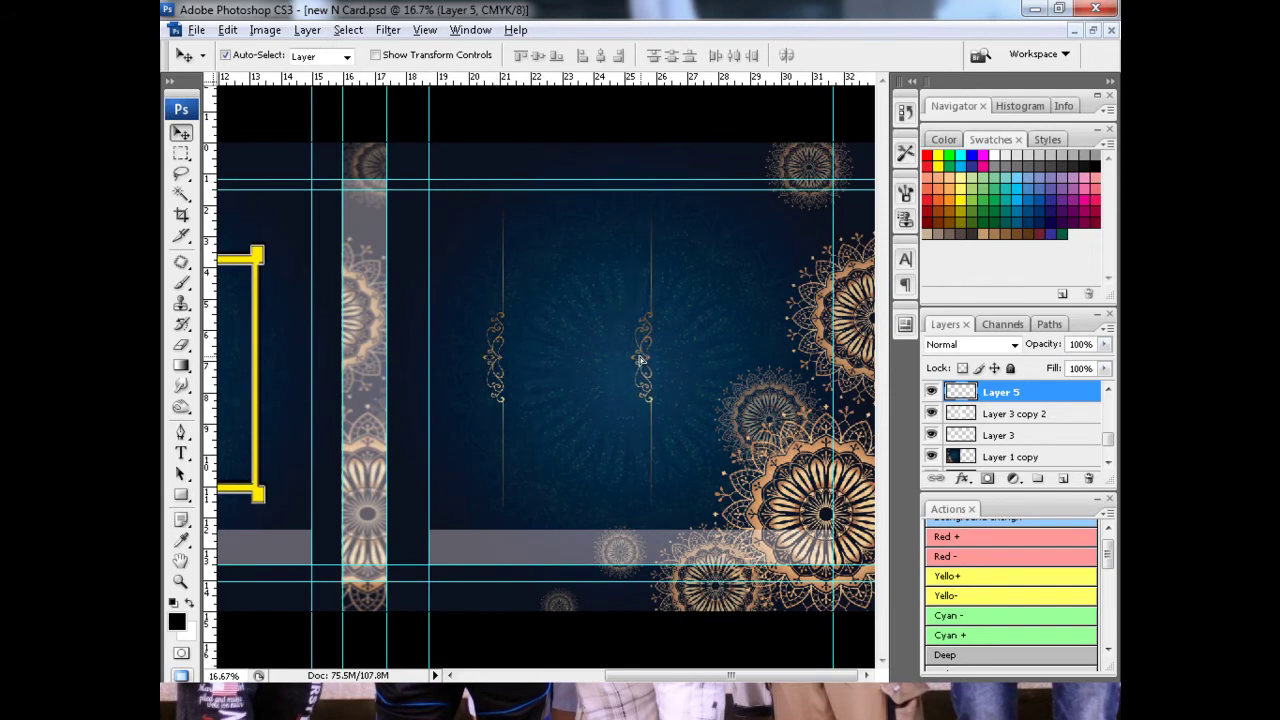
key("ctrl+t")
right_click(664, 357)
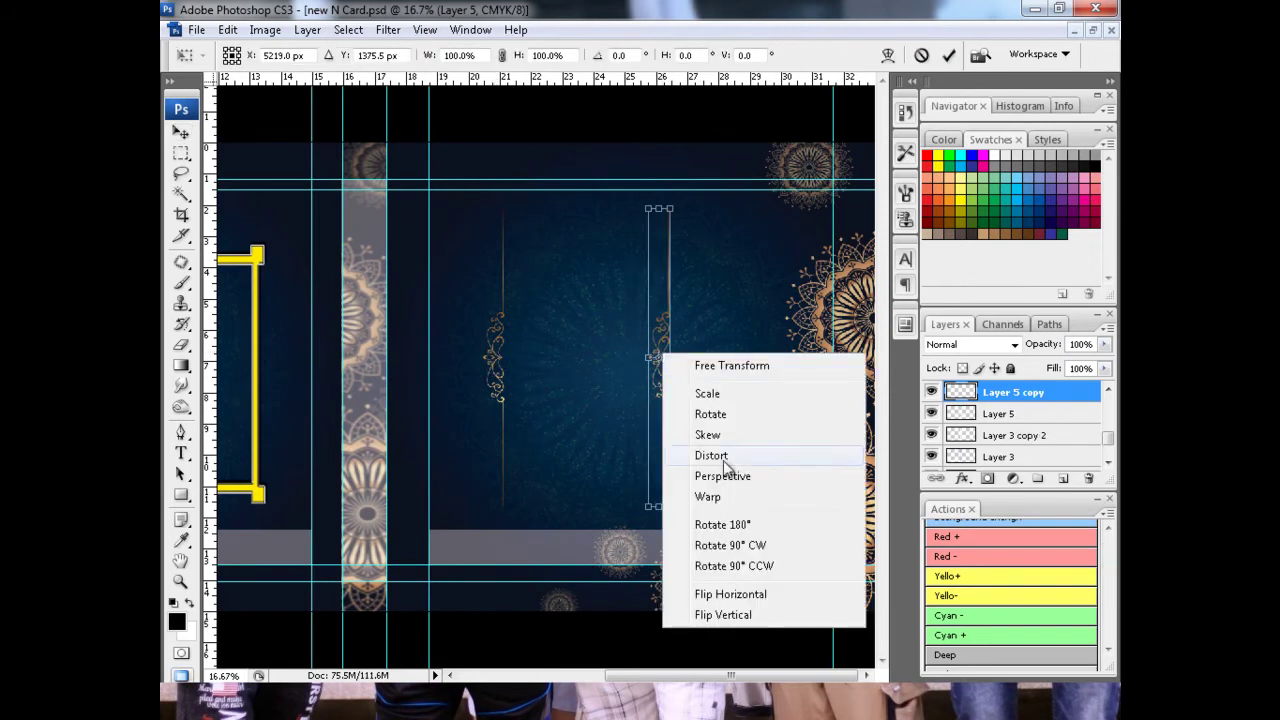
left_click(718, 592)
key("Right")
key("Right")
key("Right")
key("Right")
key("Right")
key("Right")
key("Right")
key("Right")
key("Right")
key("Right")
key("Right")
key("Right")
key("Right")
key("Right")
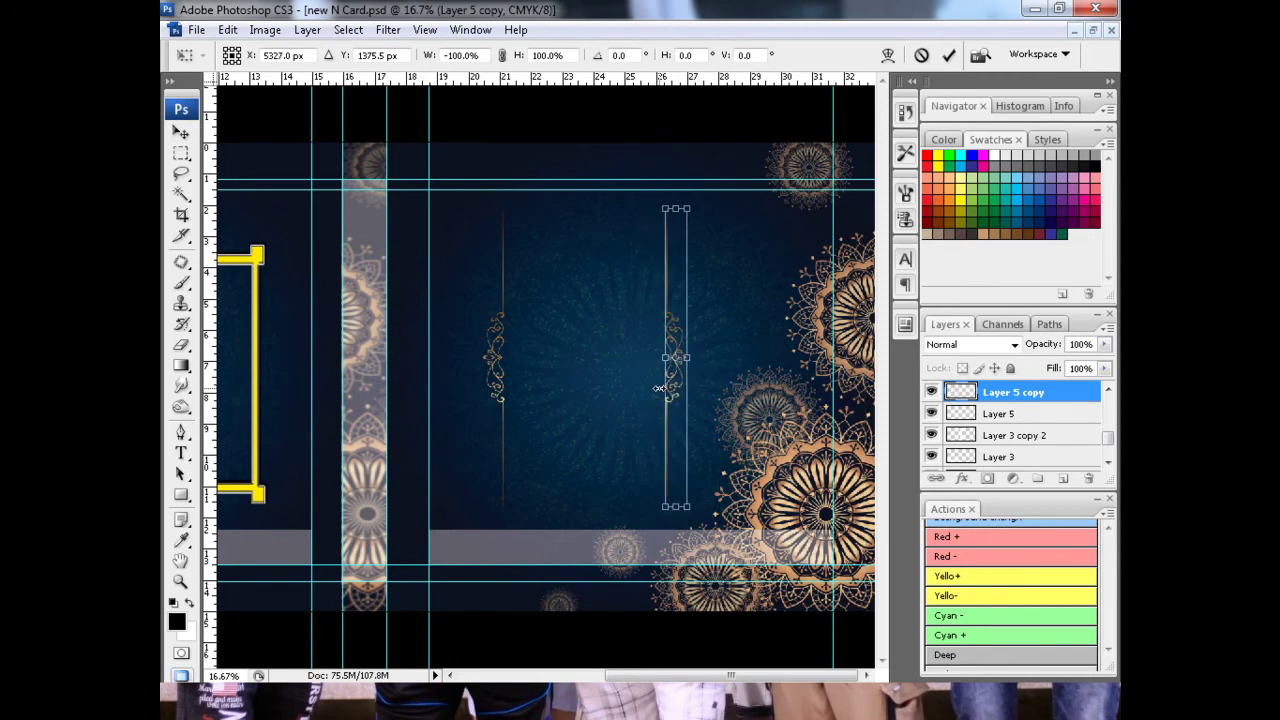
key("Return")
Step: Briefly switch programs, then return to the card's ornament layers
key("alt+Tab")
key("Tab")
key("Tab")
key("Tab")
key("Tab")
key("Tab")
key("Tab")
key("Tab")
key("Tab")
key("Tab")
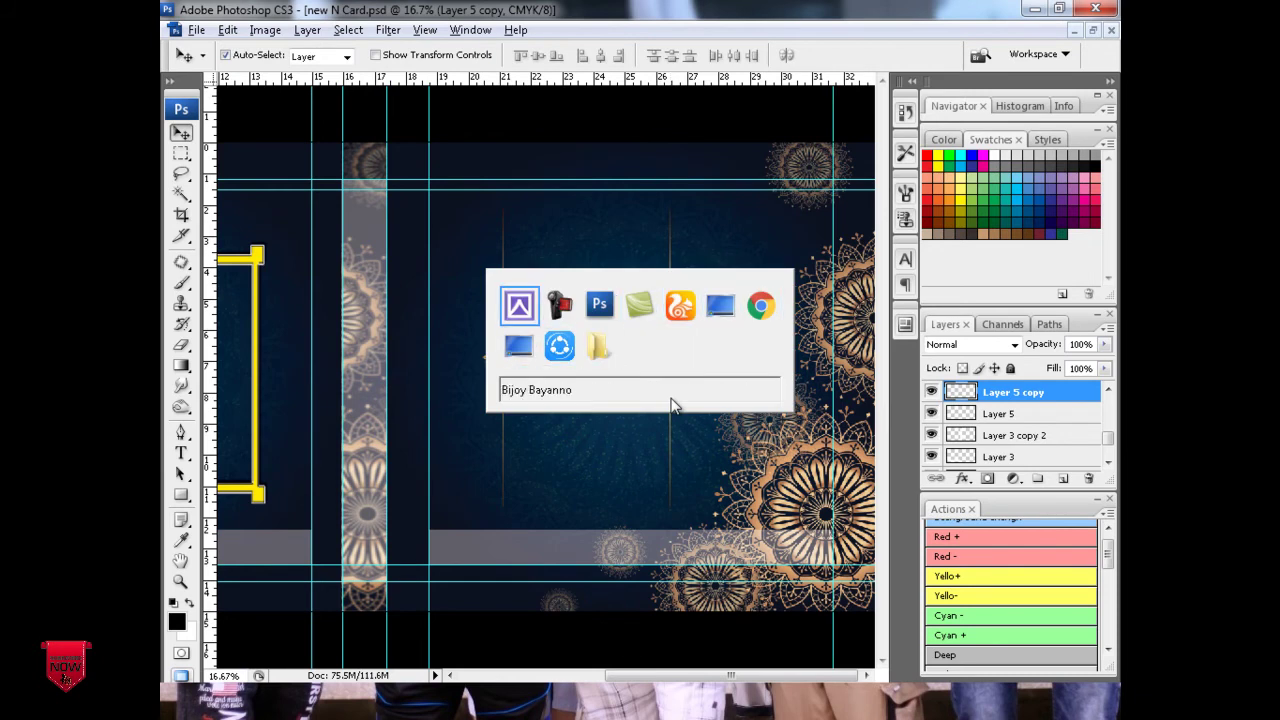
key("Tab")
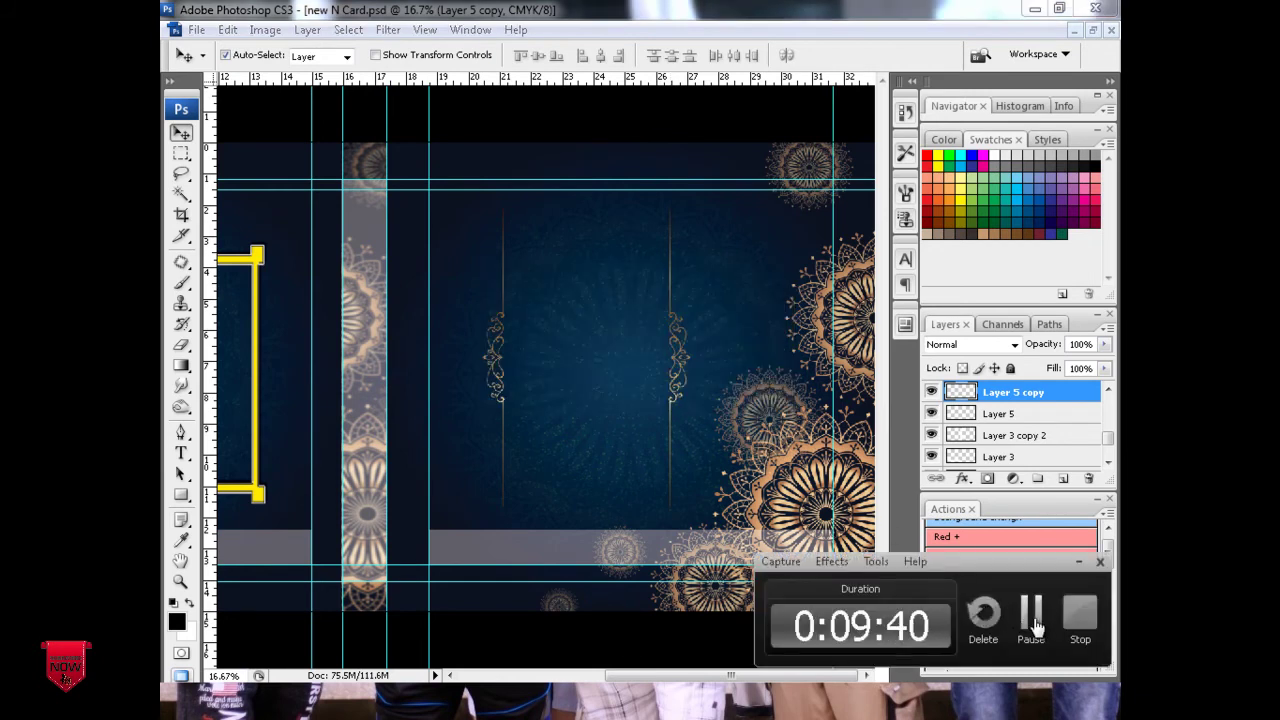
left_click(812, 548)
left_click(663, 443)
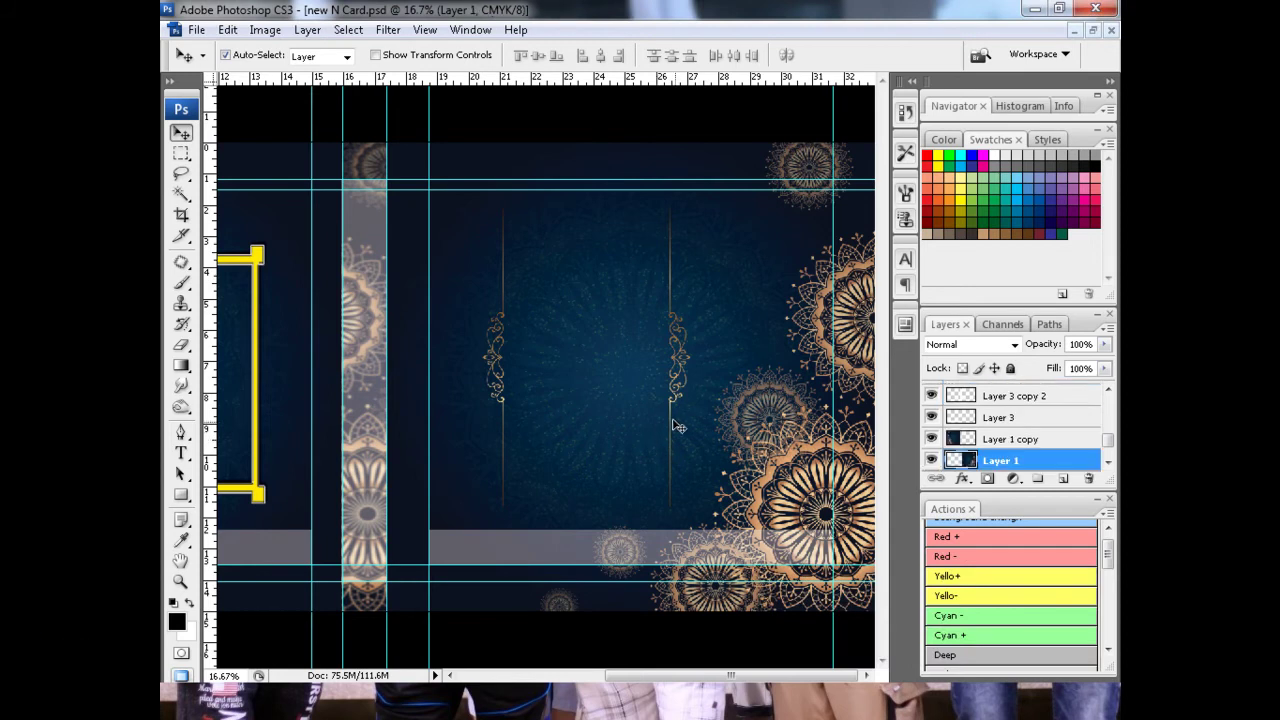
key("ctrl+minus")
key("ctrl+plus")
left_click(680, 372)
key("ctrl+plus")
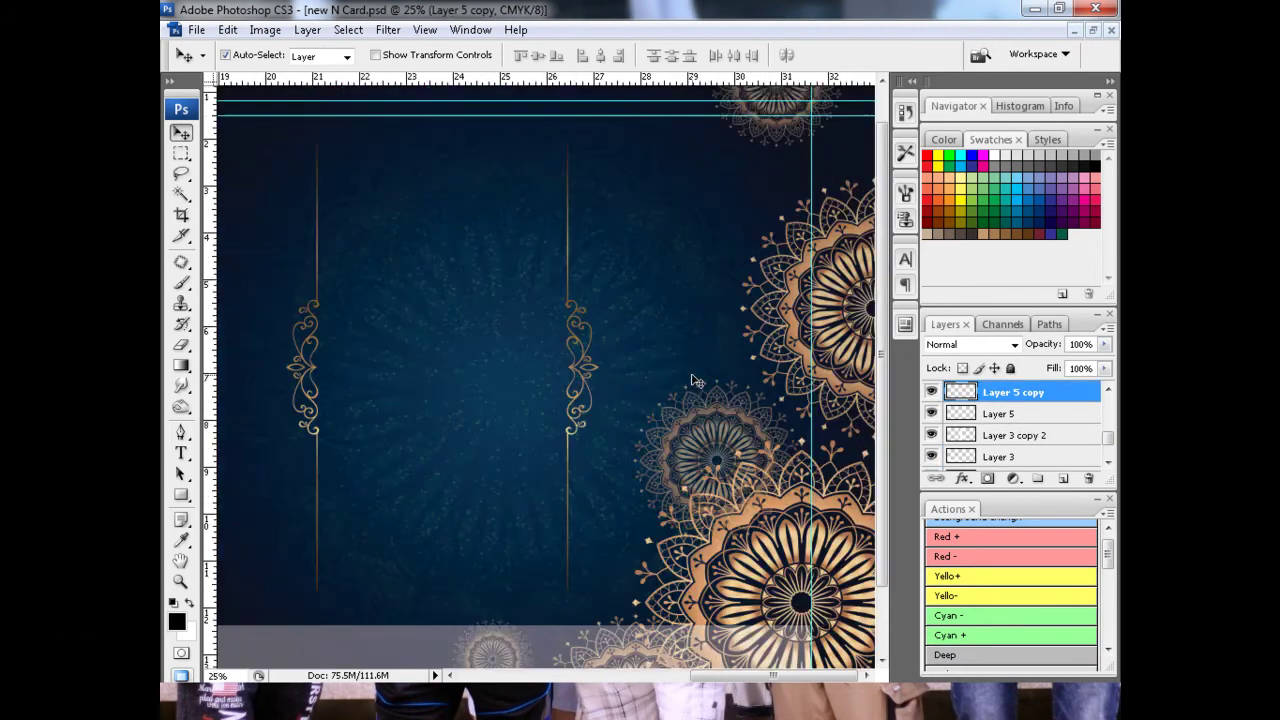
left_click(593, 370)
key("ctrl+plus")
scroll(1020, 443, "down", 3)
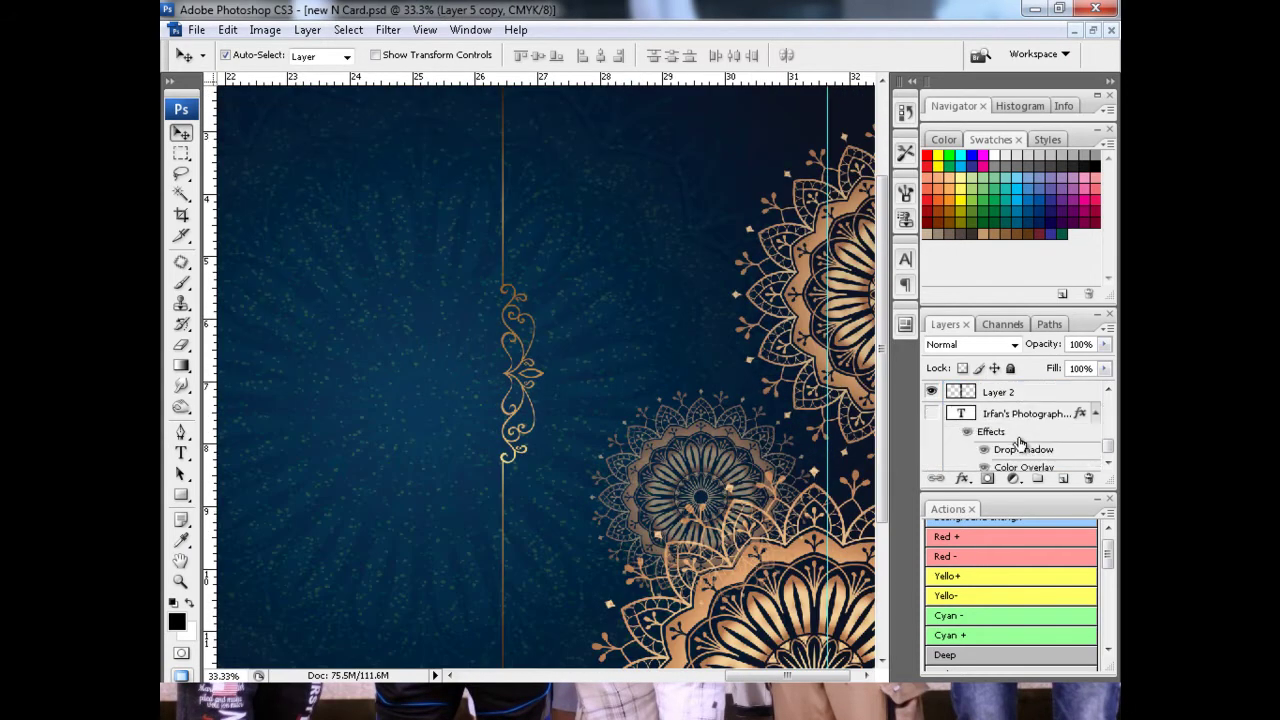
scroll(1018, 444, "up", 2)
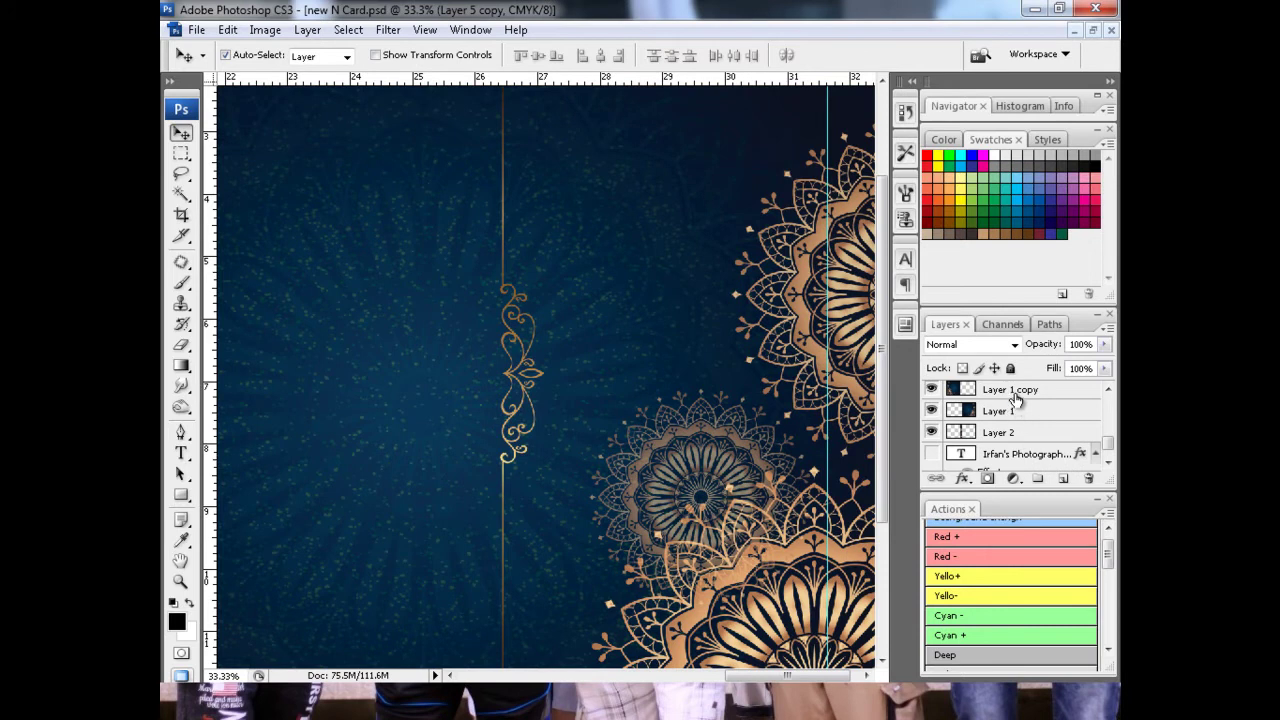
Step: Merge Layer 1 copy and Layer 1 into one layer with Ctrl+E
left_click(1014, 394)
left_click(1002, 413, "shift")
scroll(1004, 418, "down", 2)
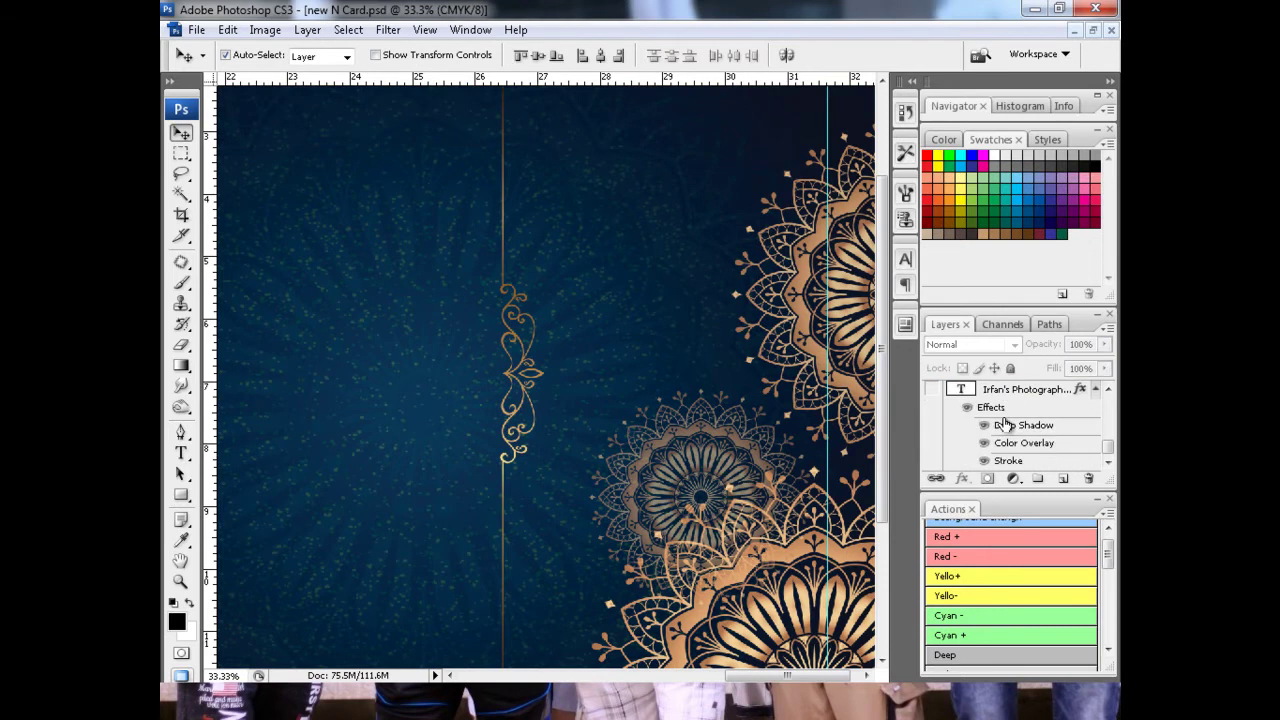
scroll(1008, 428, "up", 2)
key("ctrl+e")
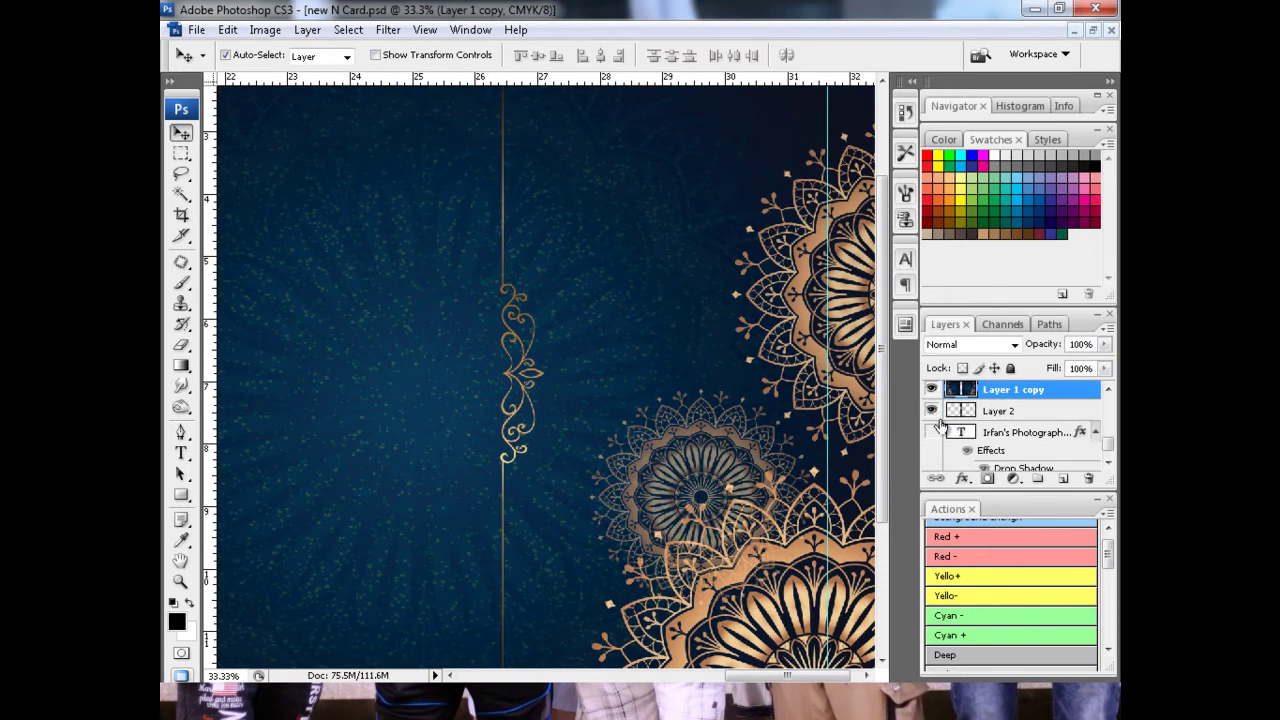
scroll(1020, 432, "down", 2)
scroll(1026, 446, "up", 2)
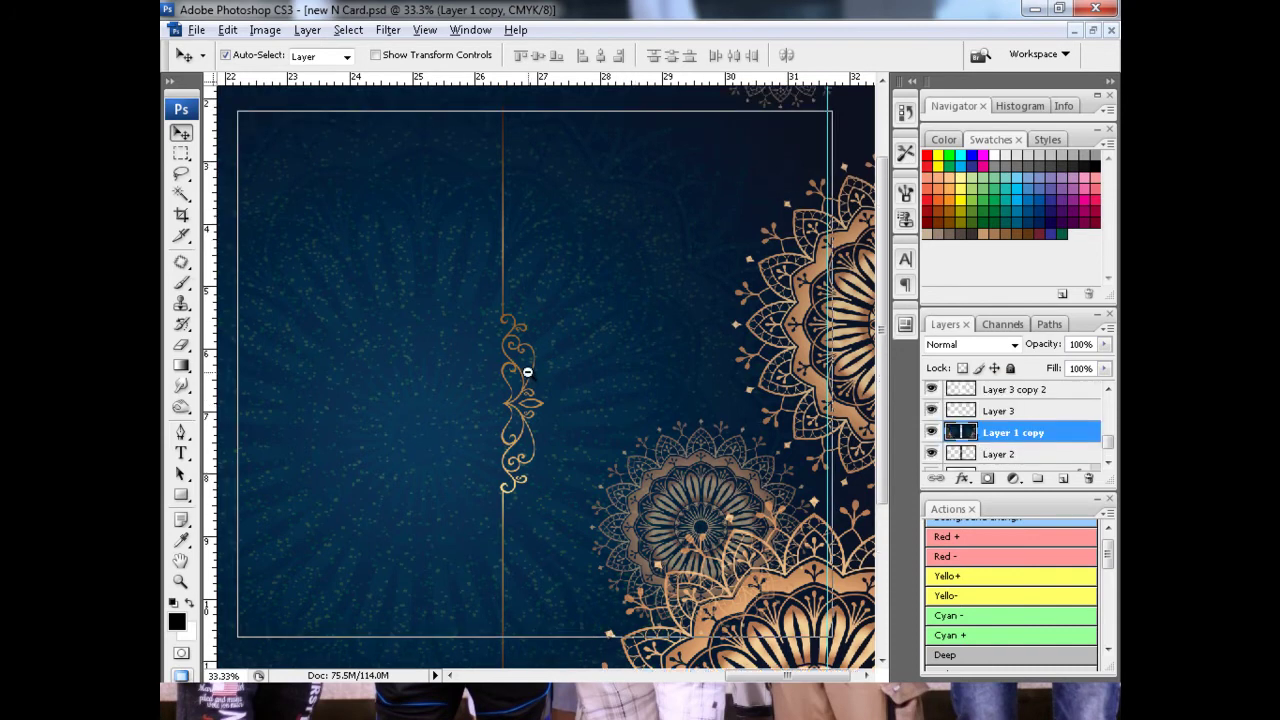
scroll(546, 374, "down", 2)
scroll(590, 397, "down", 1)
key("ctrl+plus")
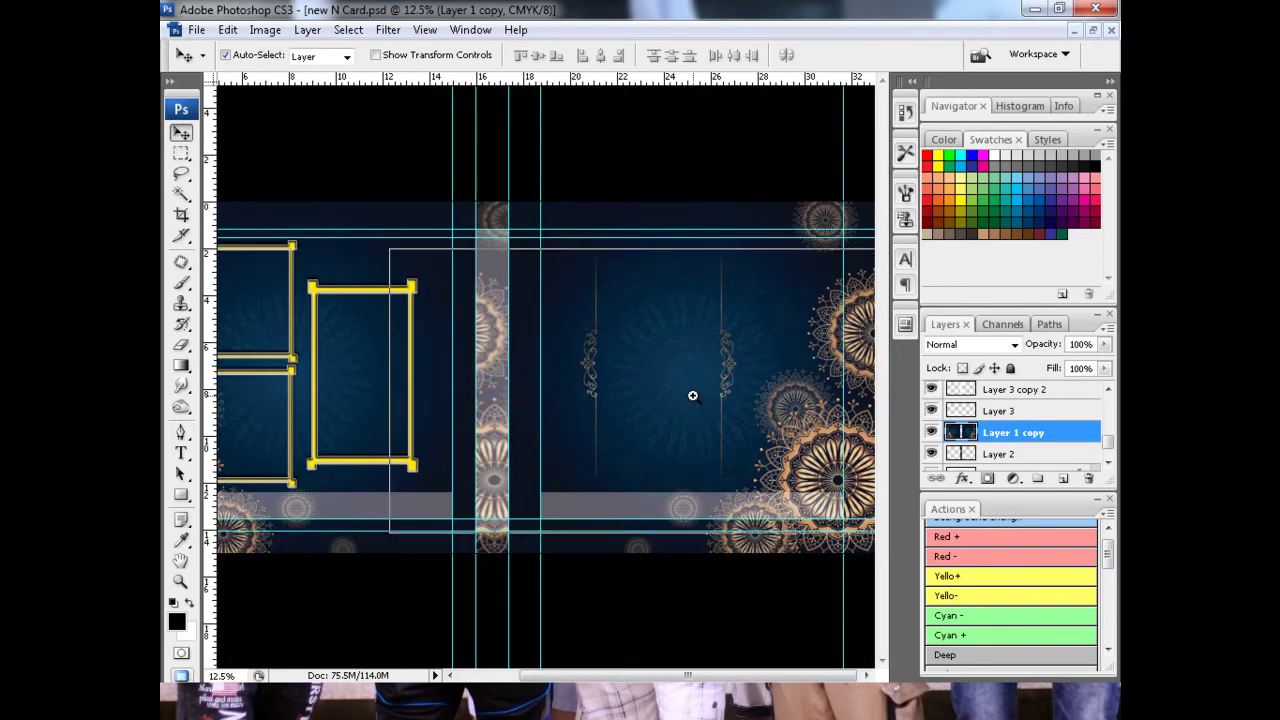
key("ctrl+plus")
key("ctrl+plus")
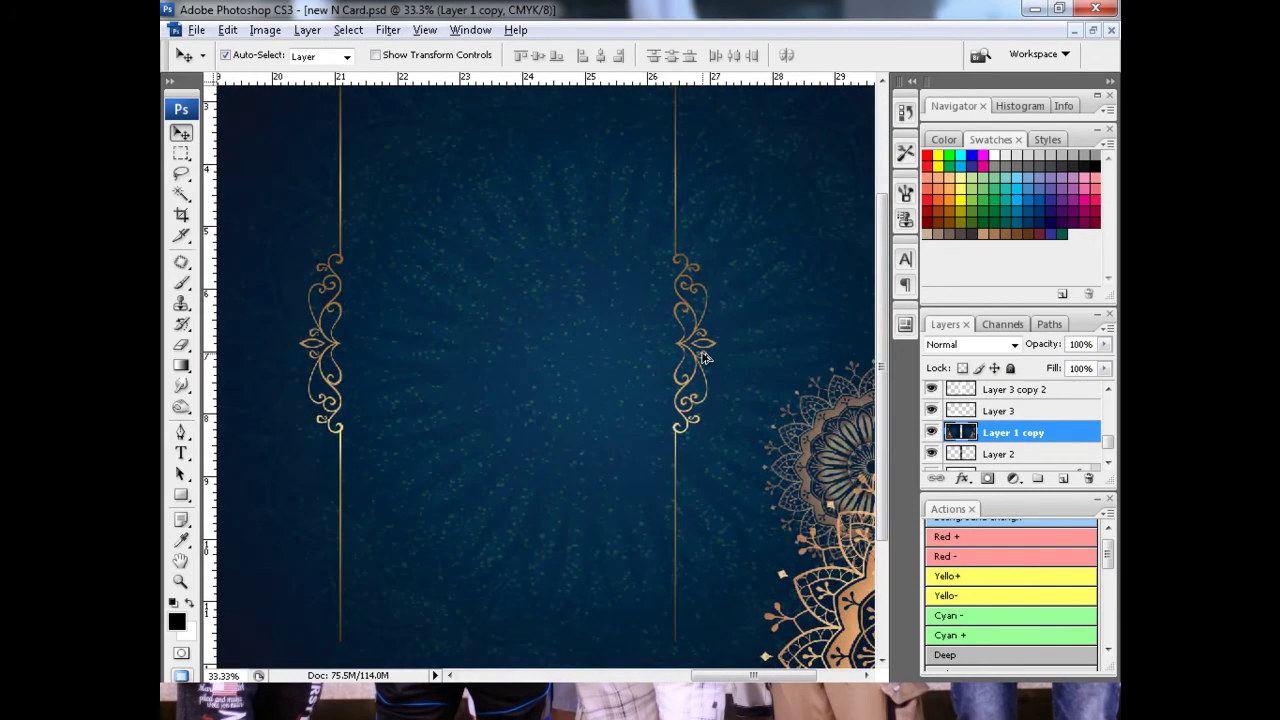
Step: Duplicate the right ornament, flip it horizontally and rotate it 90° to lie flat
left_click(682, 347, "alt")
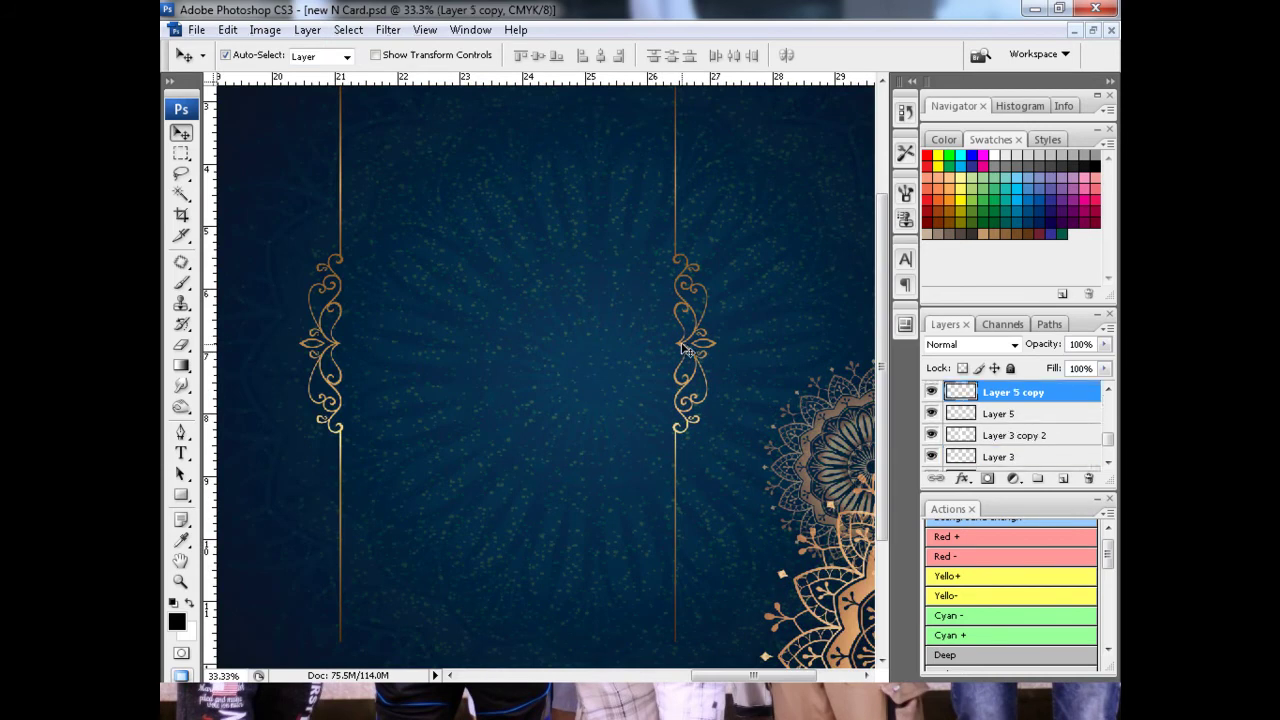
left_click_drag(680, 347, 600, 350)
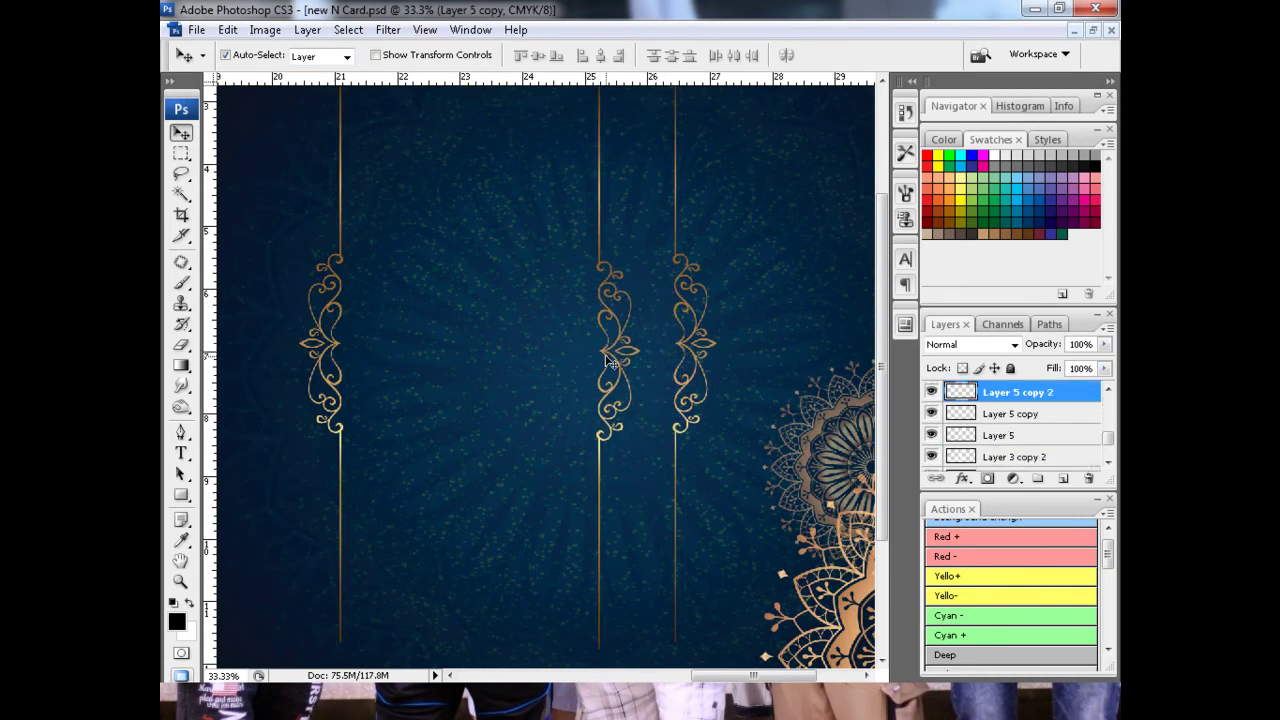
key("ctrl+t")
right_click(614, 352)
left_click(685, 594)
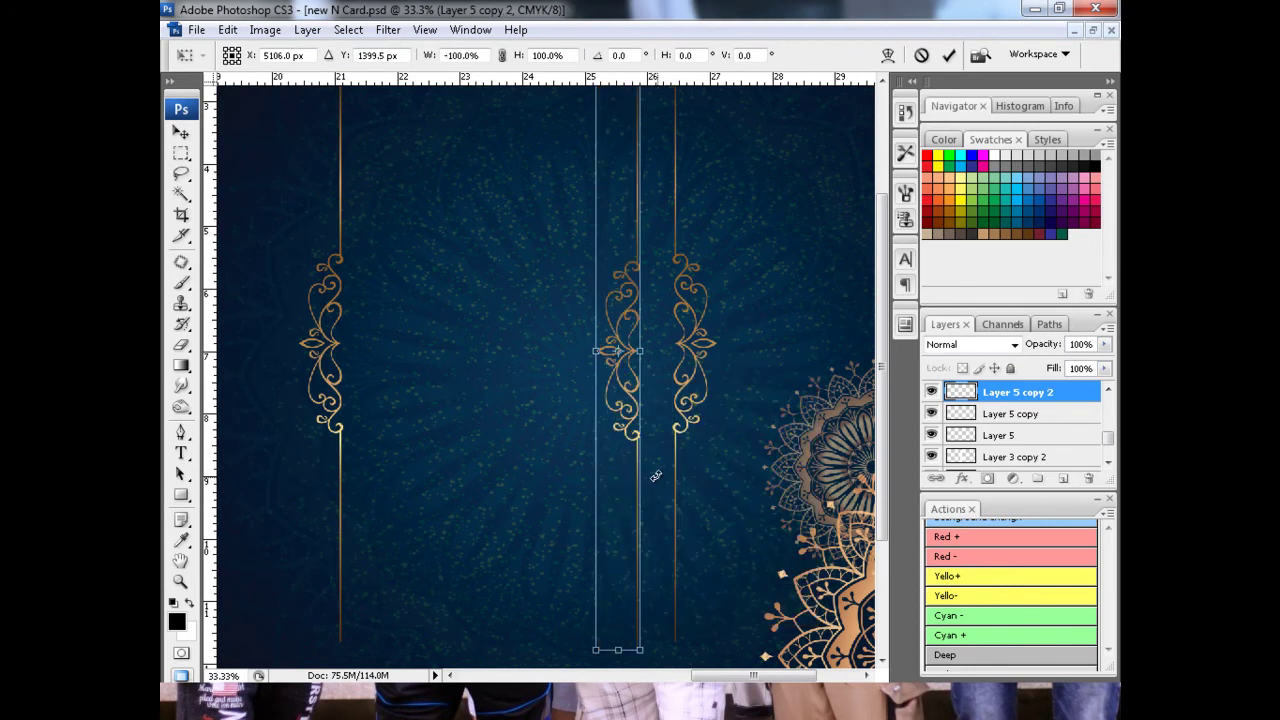
right_click(627, 427)
left_click(700, 331)
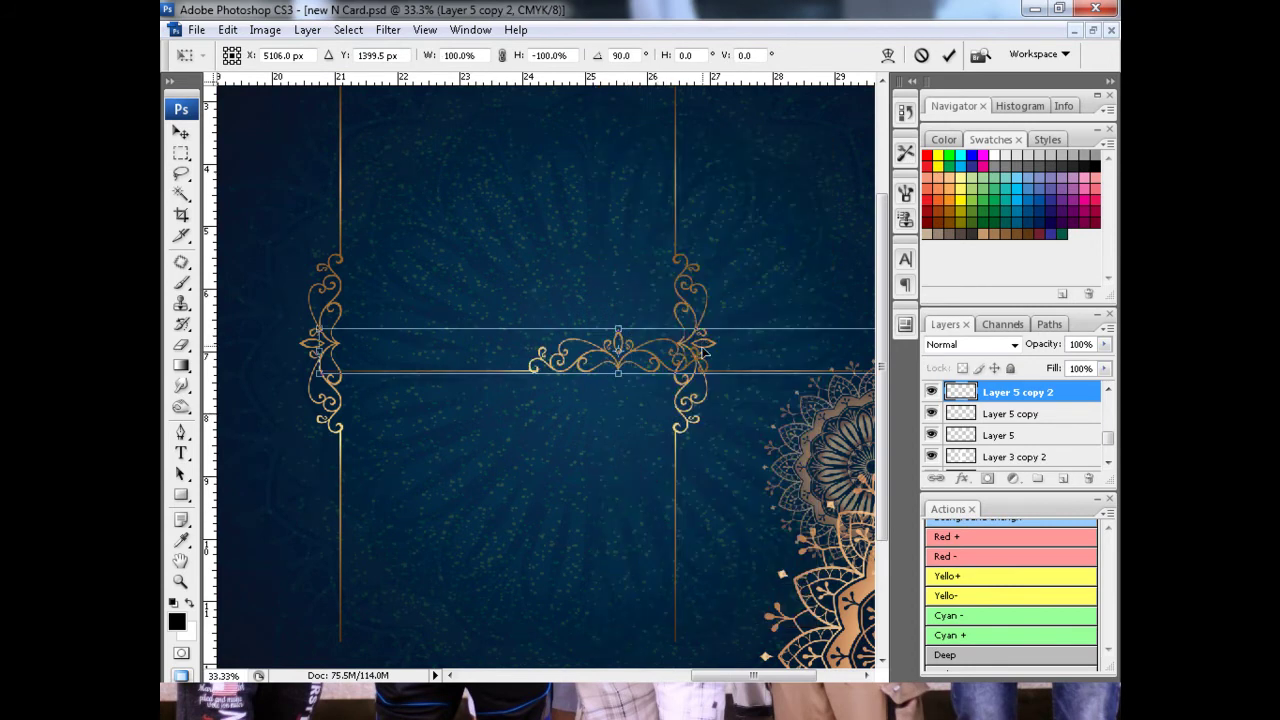
left_click_drag(677, 389, 661, 481)
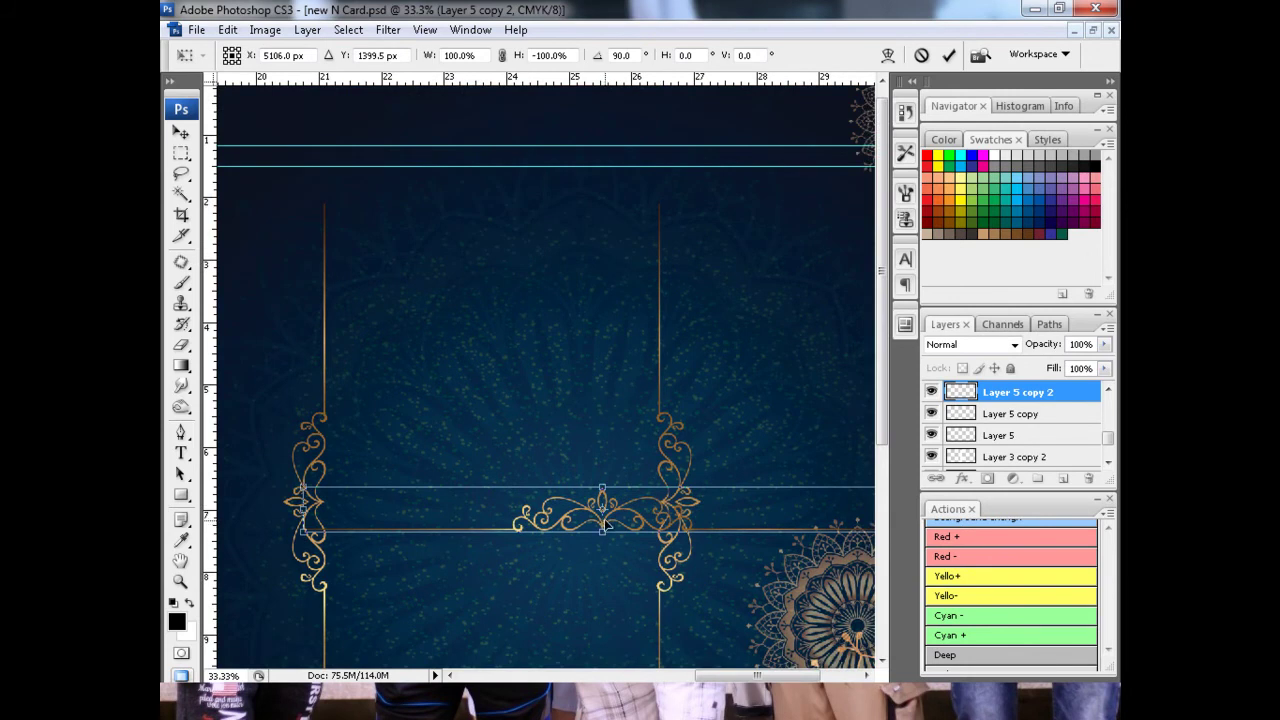
key("Return")
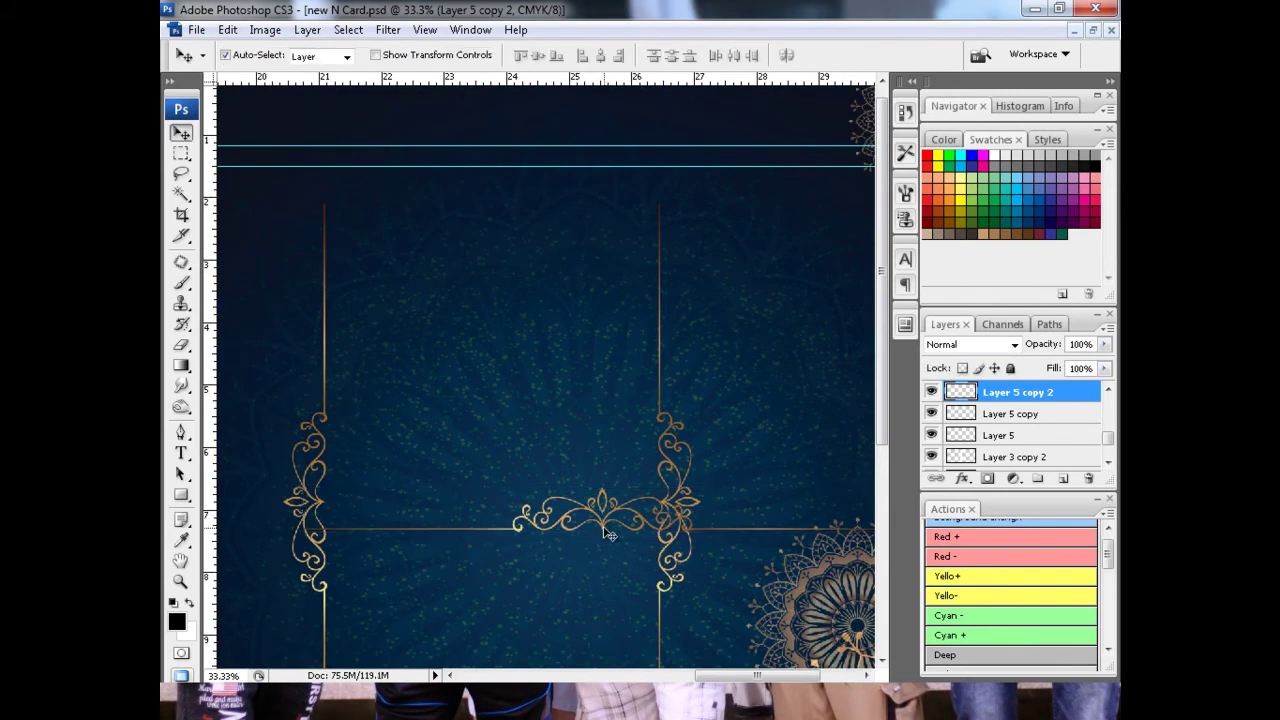
left_click(609, 533)
left_click(609, 533)
Step: Nudge the horizontal ornament to the frame top between the two side borders
key("ctrl+plus")
mouse_move(445, 143)
left_mouse_down()
mouse_move(580, 457)
mouse_move(674, 620)
left_mouse_up()
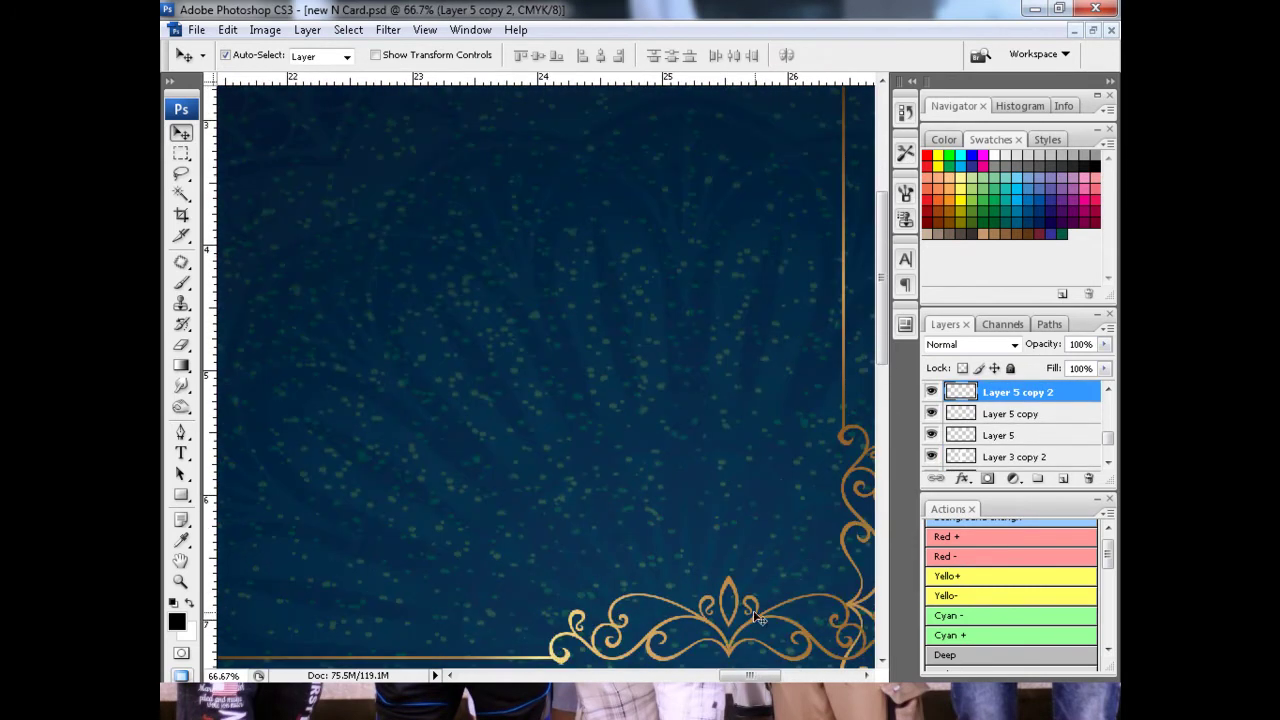
left_click_drag(734, 657, 596, 336)
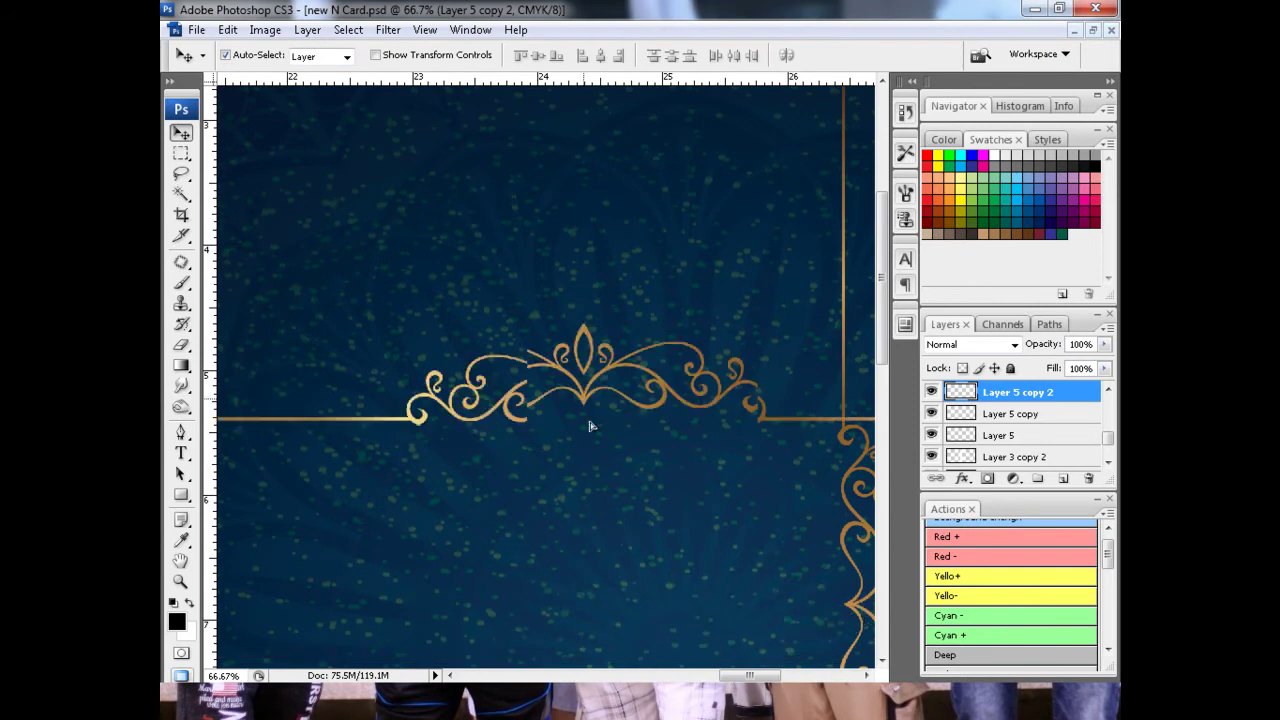
left_click(596, 336, "alt")
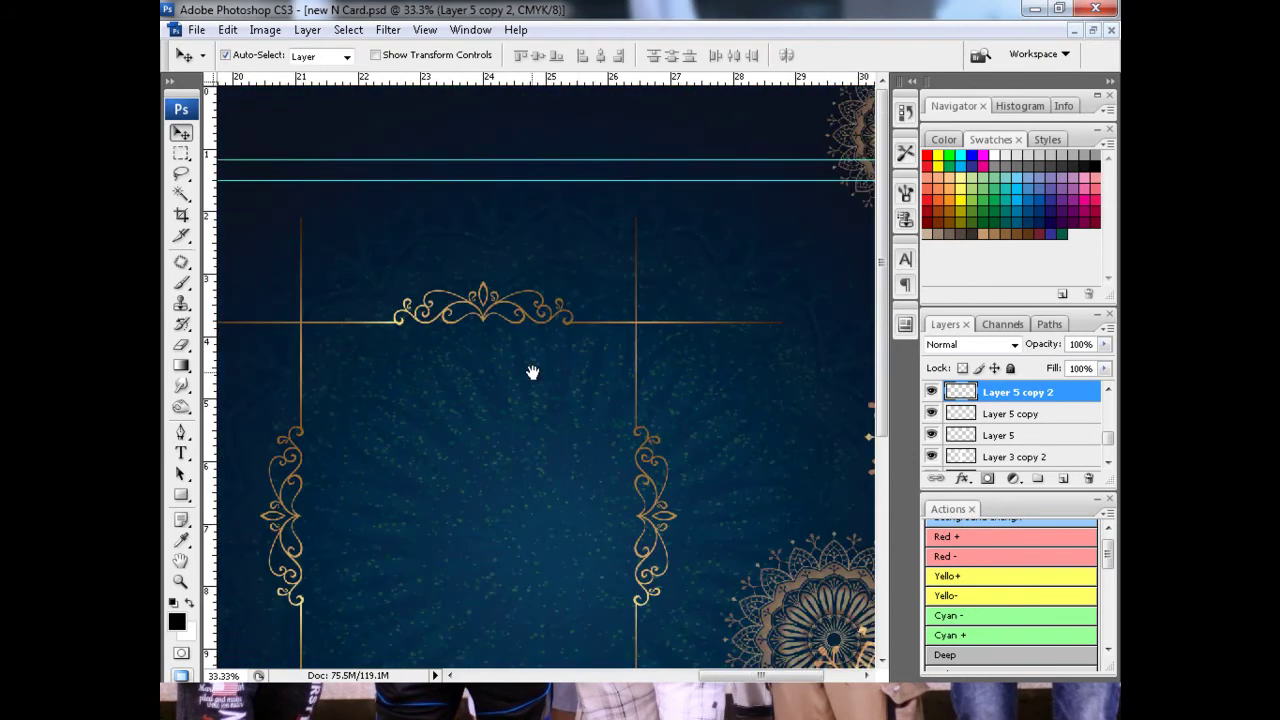
key("ctrl+t")
key("Up")
key("Up")
key("Up")
key("shift+Left")
key("shift+Left")
key("shift+Left")
key("shift+Left")
key("shift+Left")
key("shift+Left")
key("shift+Up")
key("shift+Up")
key("shift+Up")
key("shift+Up")
key("shift+Up")
key("shift+Up")
key("shift+Up")
key("shift+Up")
key("shift+Up")
key("shift+Up")
key("shift+Up")
key("shift+Up")
key("shift+Up")
key("shift+Up")
key("shift+Up")
key("shift+Up")
key("shift+Up")
key("shift+Up")
key("shift+Up")
key("shift+Up")
key("shift+Up")
key("Up")
key("Up")
key("Up")
key("Up")
key("Up")
key("Up")
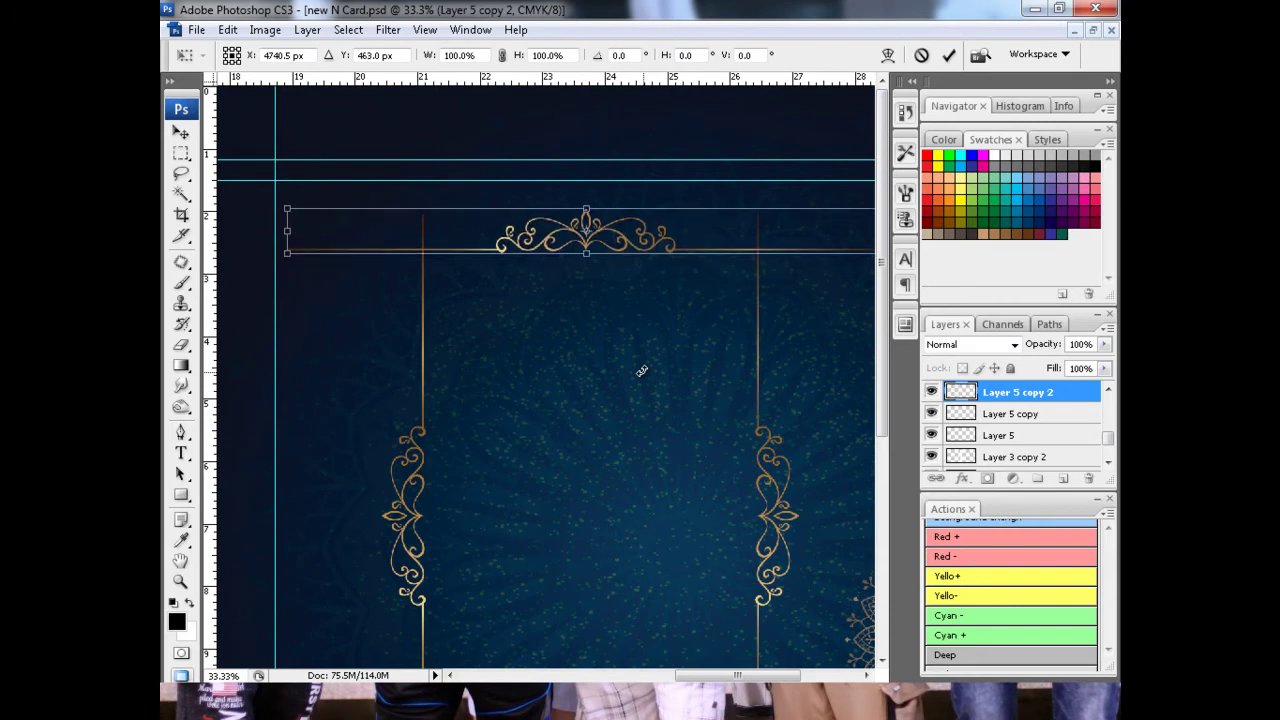
key("Right")
key("Right")
key("Right")
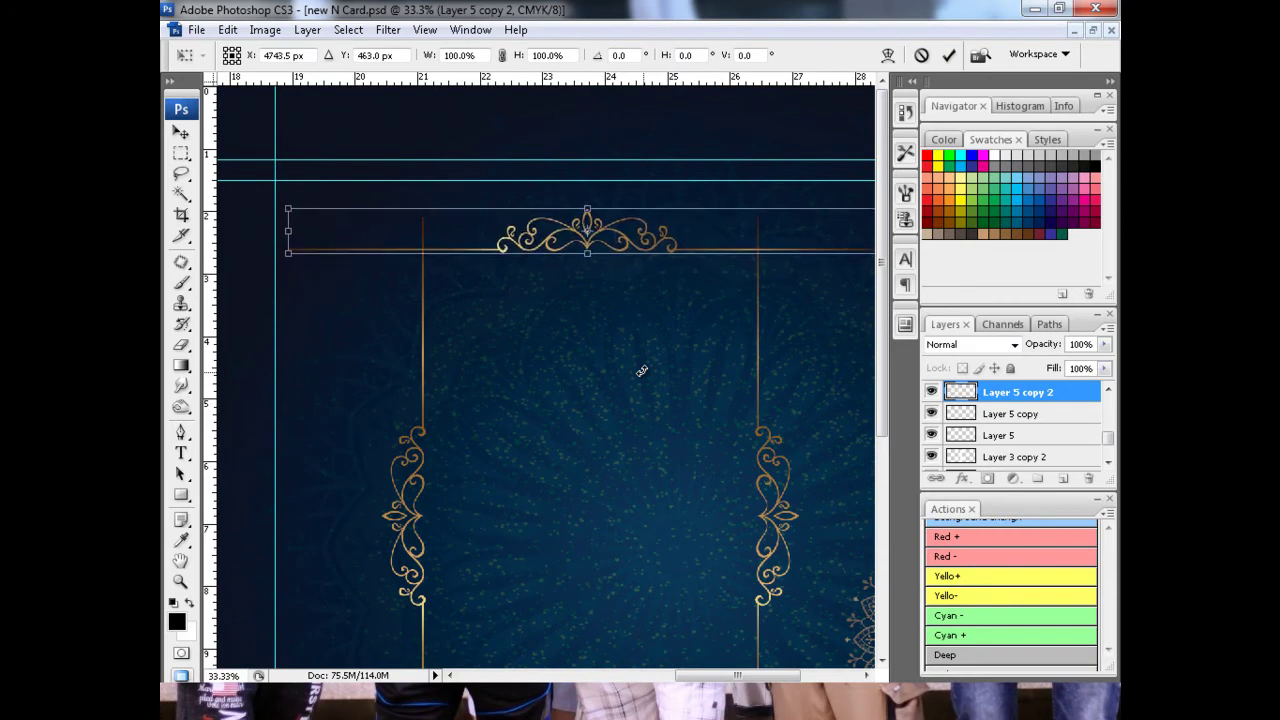
key("Return")
left_click(518, 337, "alt")
left_click(677, 357, "alt")
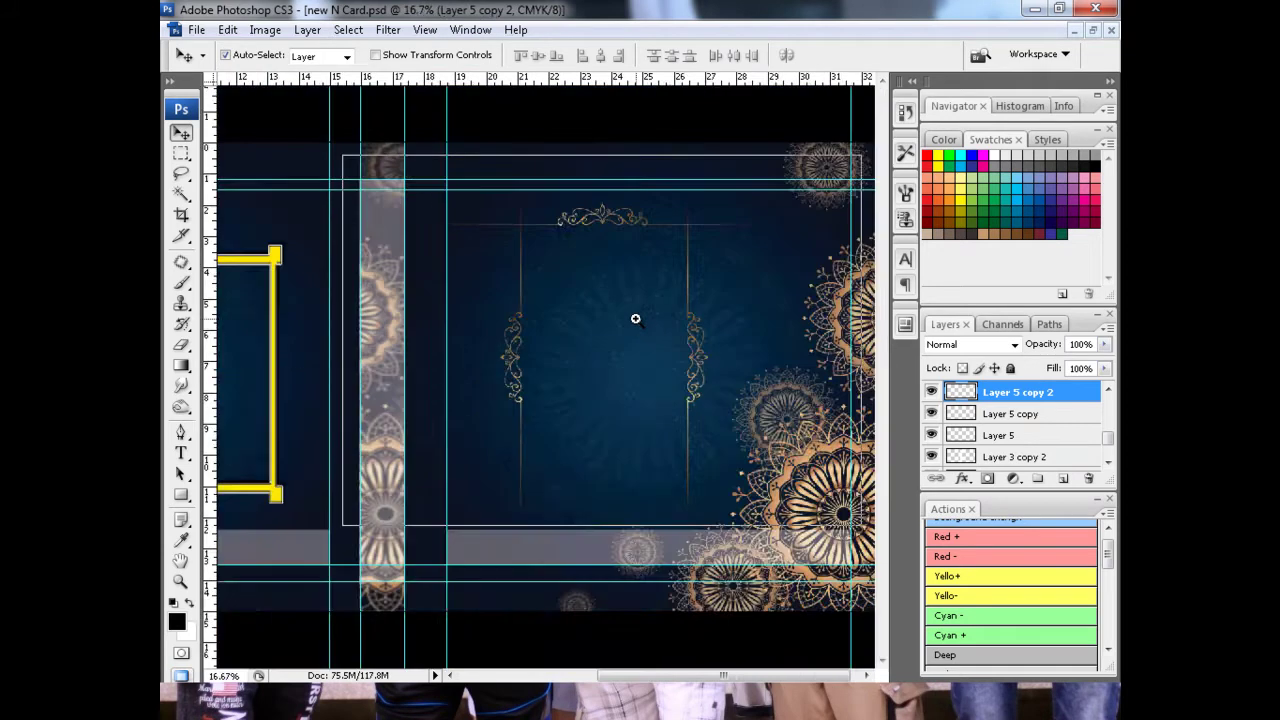
Step: Erase the left overhang of the top gold line with an enlarged eraser
left_click(634, 317, "ctrl")
left_click(523, 263, "ctrl")
scroll(396, 341, "left", 5)
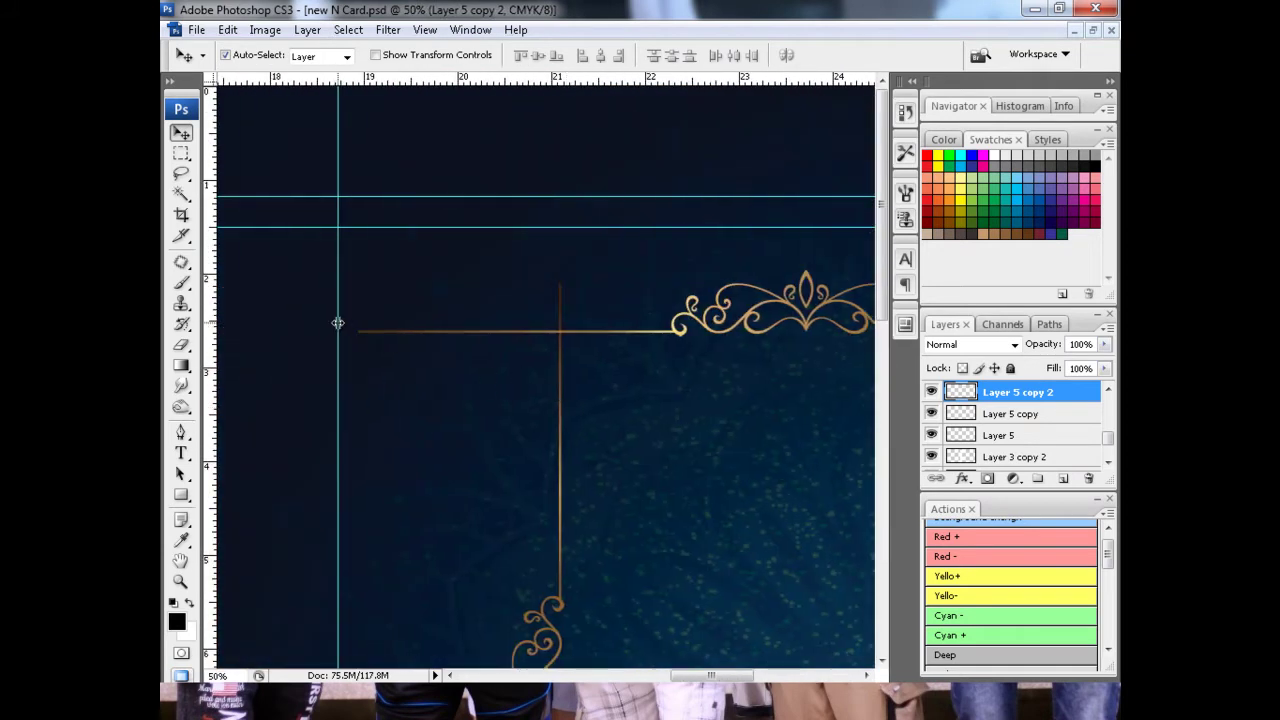
key("e")
key("bracketright")
key("bracketright")
key("bracketright")
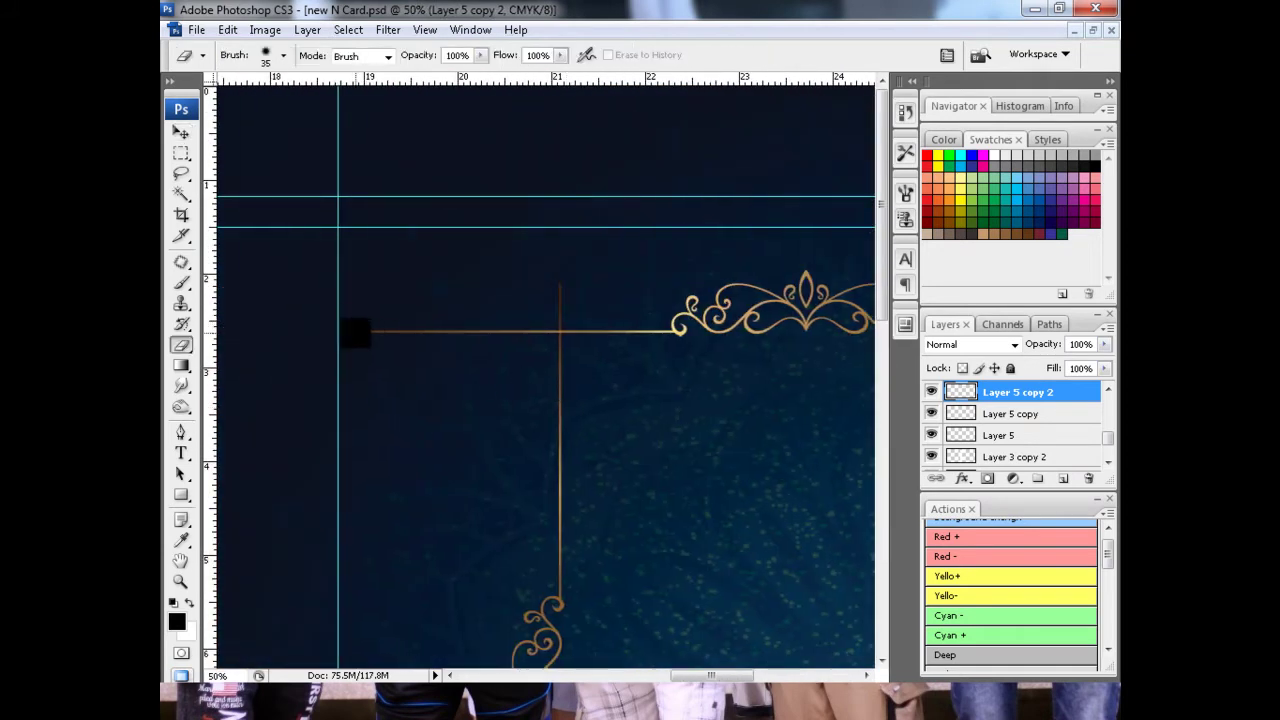
mouse_move(350, 331)
left_mouse_down()
mouse_move(497, 337)
mouse_move(370, 317)
left_mouse_up()
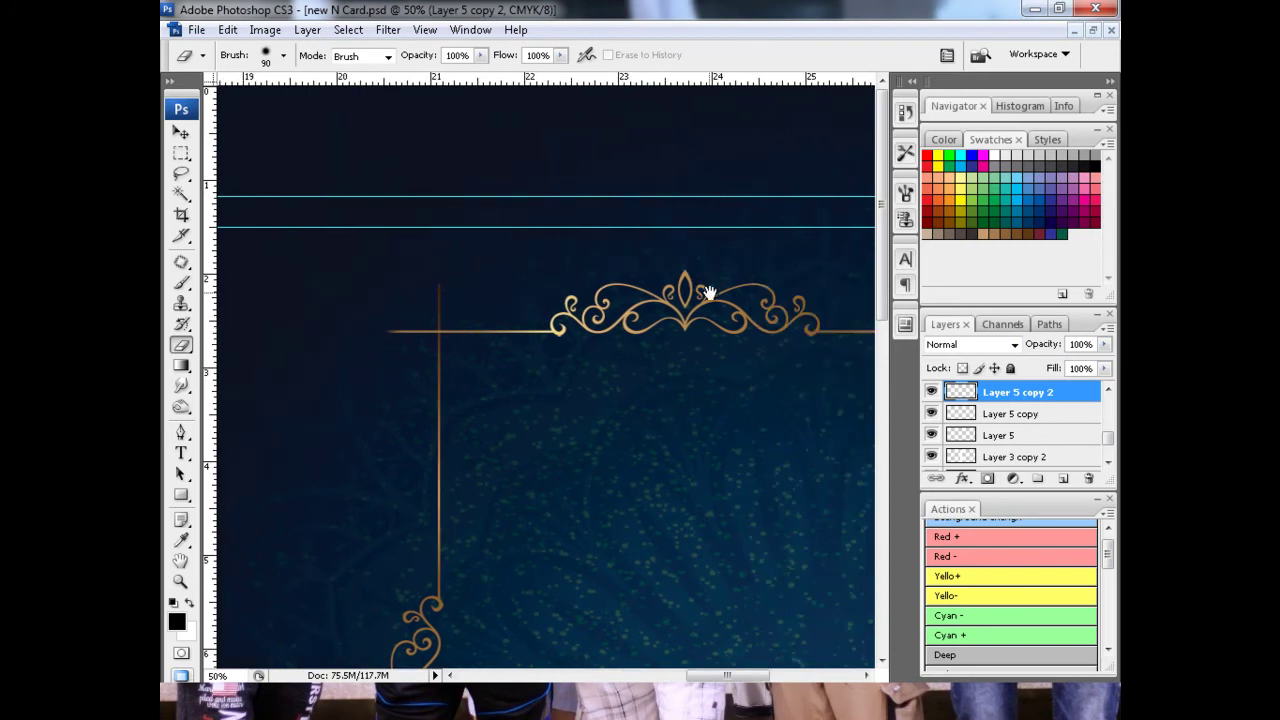
Step: Erase the gold line's right overhang, then zoom out to view the whole frame
scroll(716, 355, "right", 5)
scroll(716, 355, "right", 3)
left_click_drag(666, 349, 489, 336)
key("ctrl+minus")
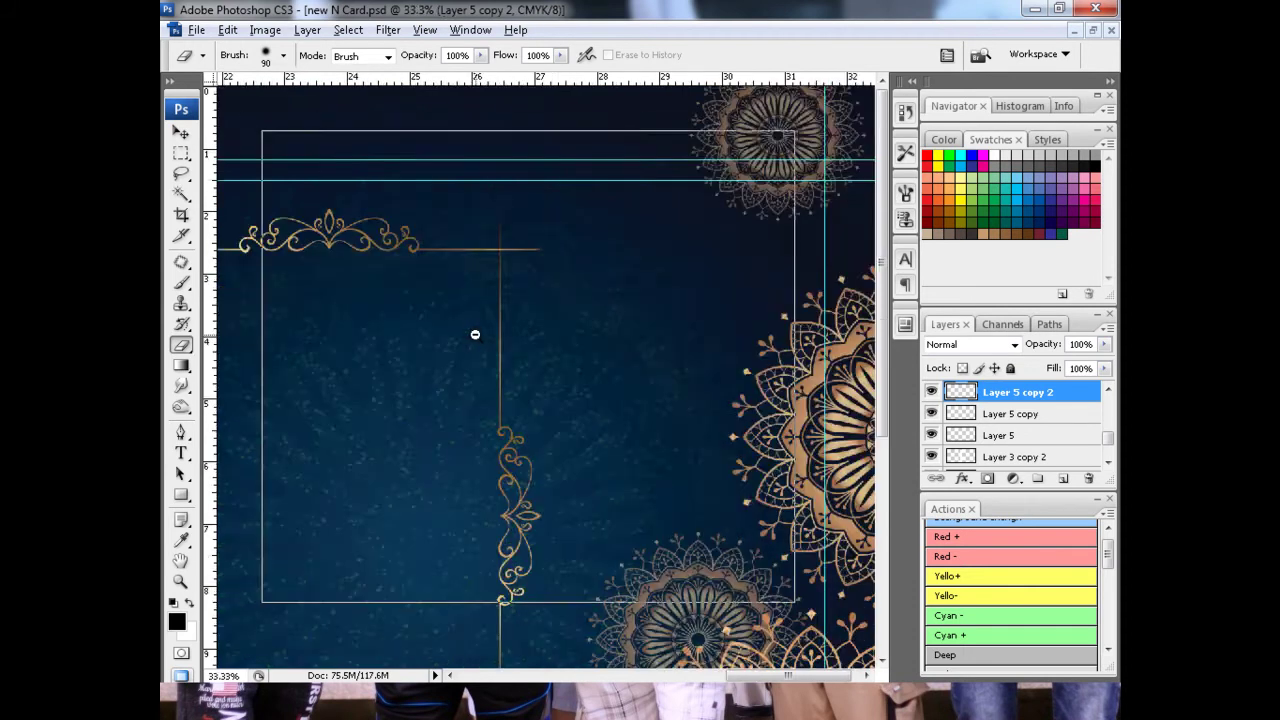
key("ctrl+minus")
key("v")
key("ctrl+z")
key("ctrl+z")
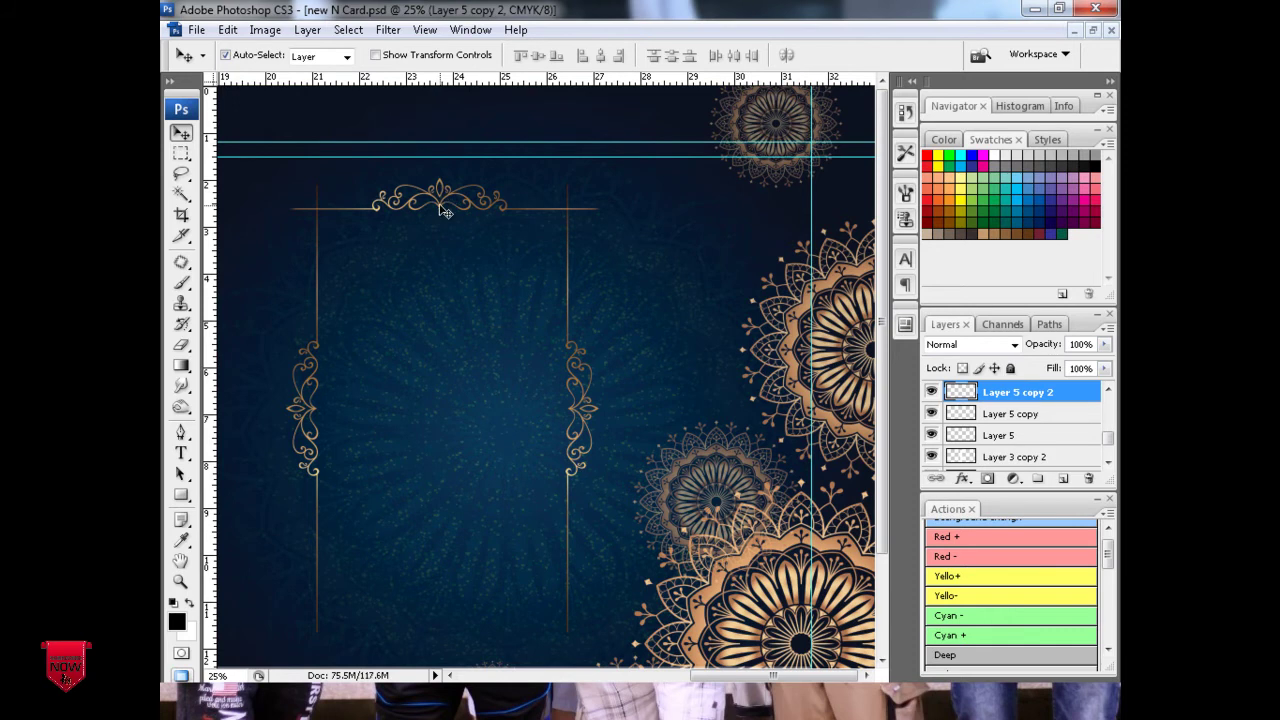
Step: Duplicate the top ornament down to the gold frame's bottom edge
right_click(443, 213)
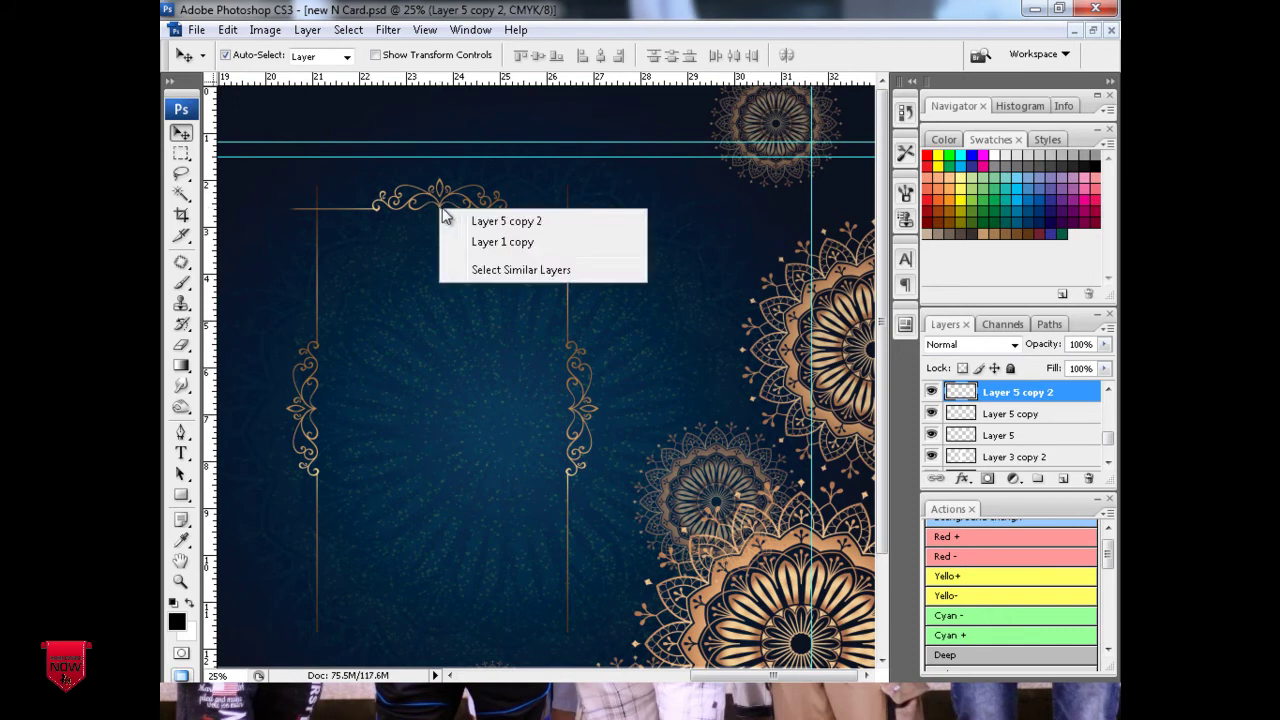
left_click(447, 218)
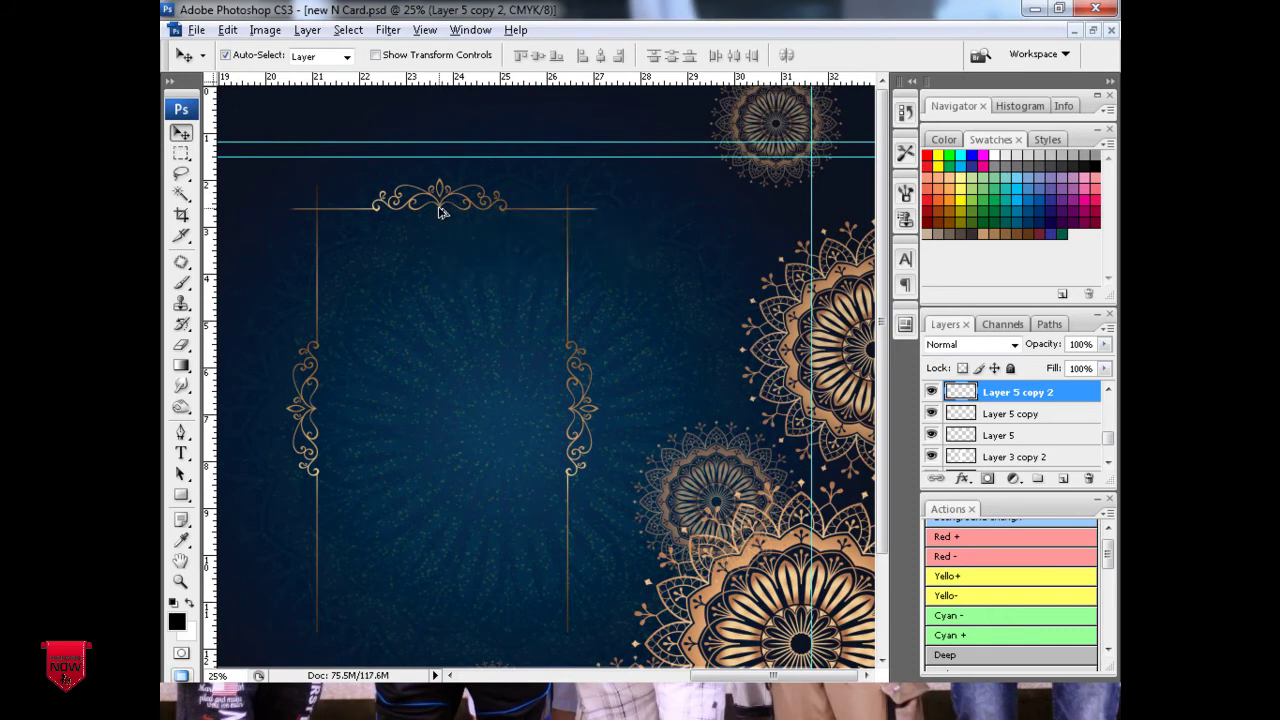
left_click_drag(443, 208, 437, 613)
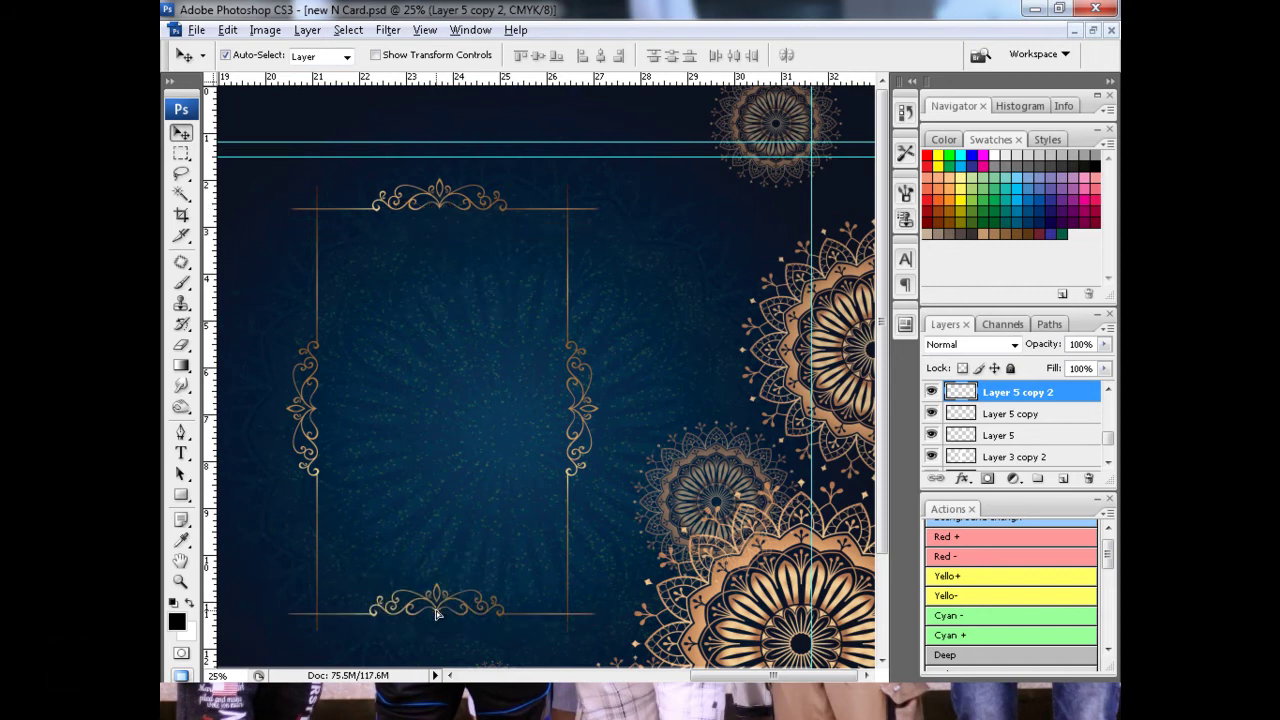
Step: Rotate the bottom ornament copy 90° clockwise twice so it sits upside down
key("ctrl+t")
right_click(456, 597)
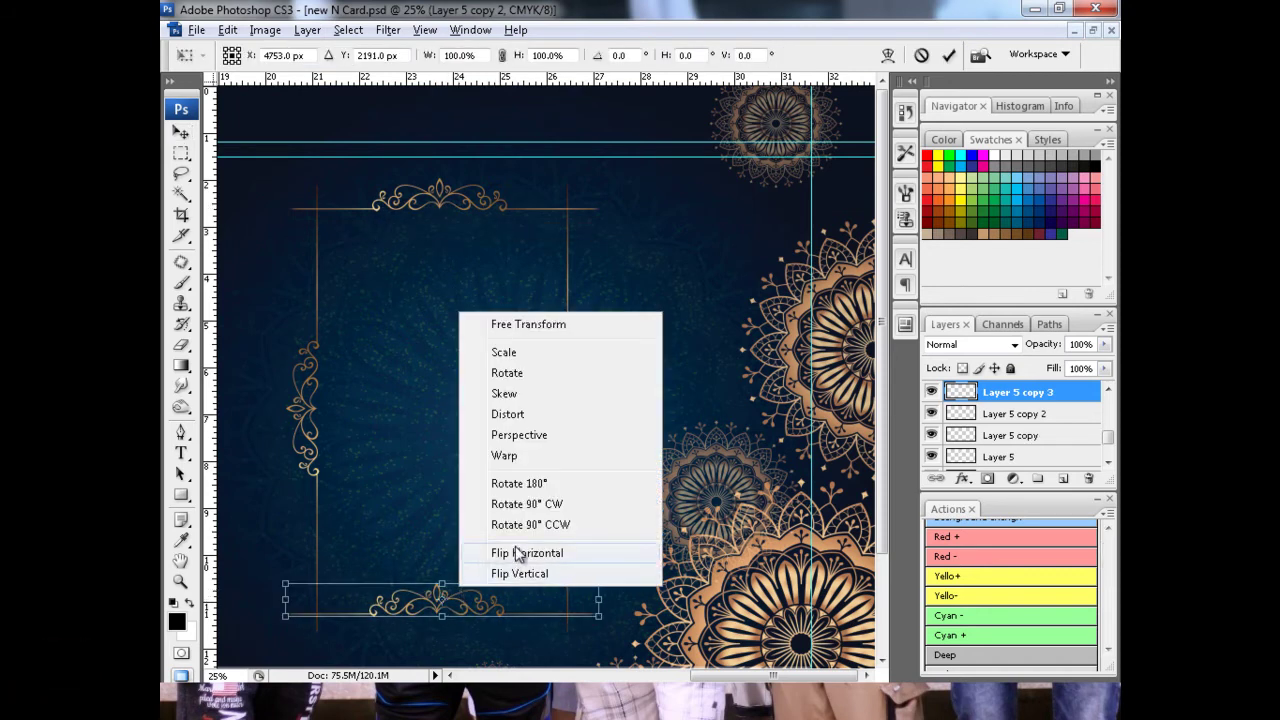
left_click(530, 552)
right_click(486, 597)
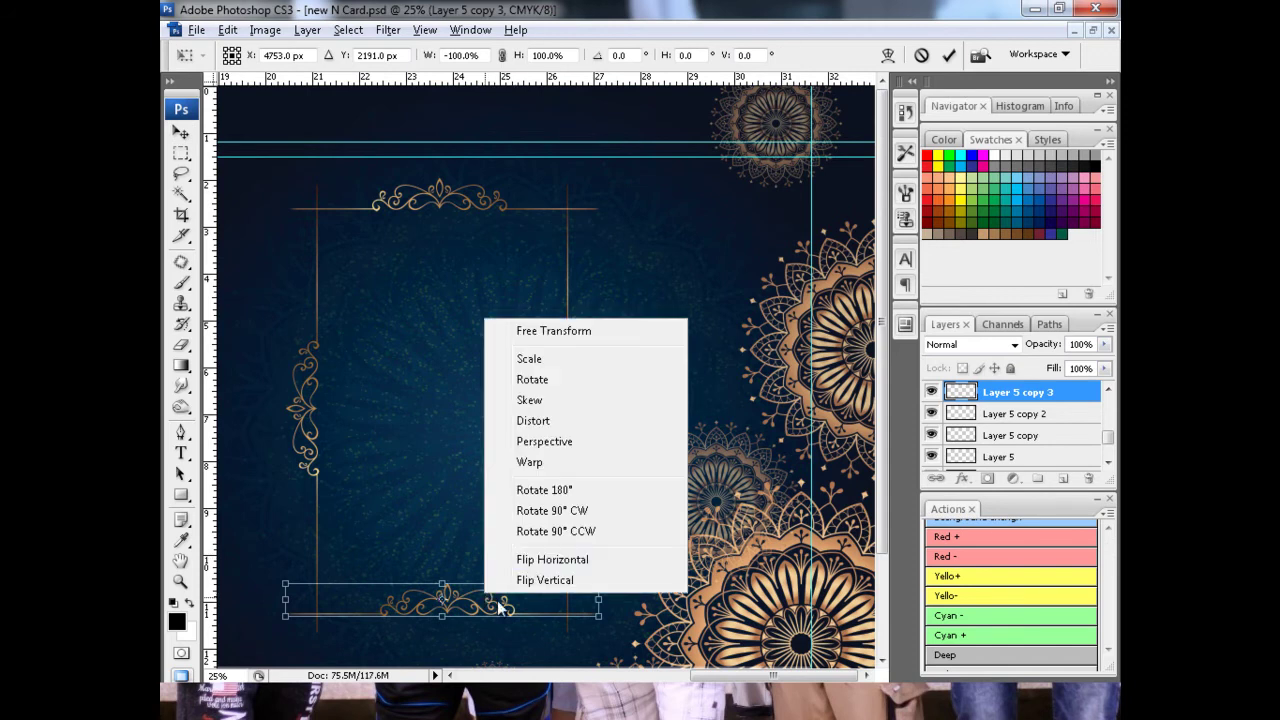
left_click(525, 560)
right_click(478, 600)
left_click(536, 512)
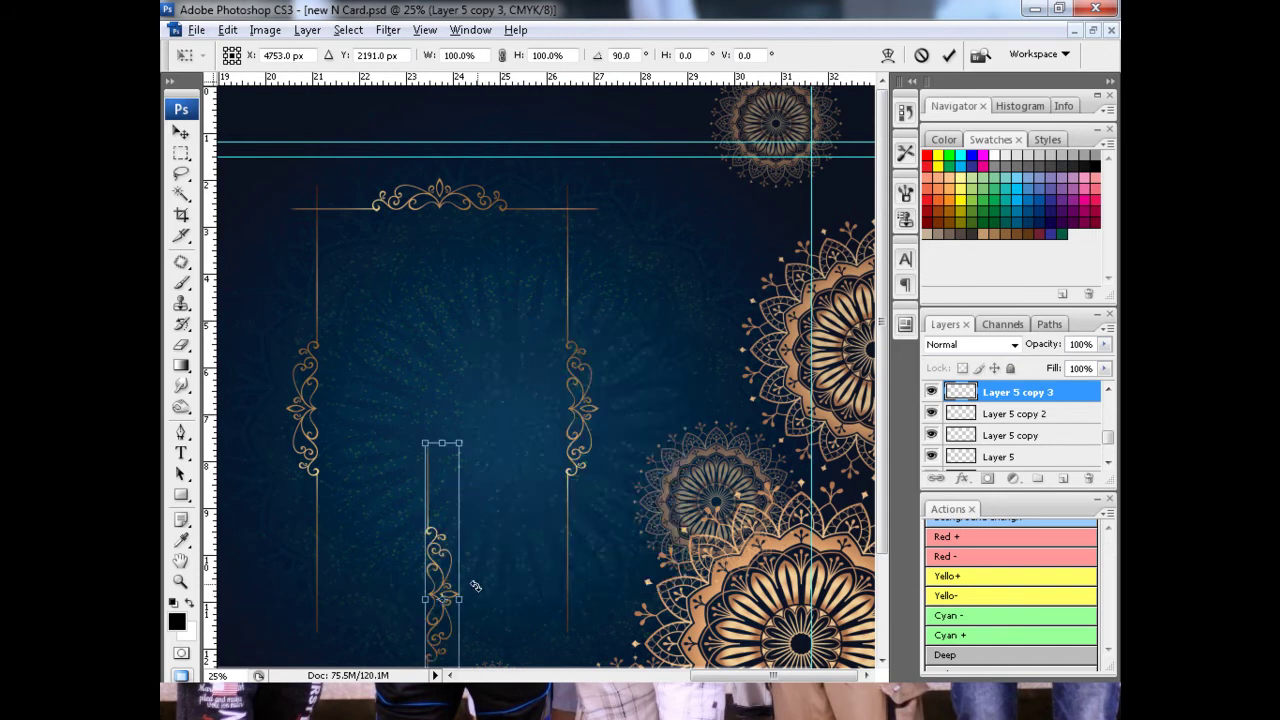
right_click(472, 598)
left_click(520, 500)
Step: Nudge the flipped ornament into place and apply the transform
key("Down")
key("Down")
key("Down")
key("Down")
key("Down")
key("Down")
key("Down")
key("Down")
key("Down")
key("Down")
key("Down")
key("Down")
key("Down")
key("Left")
key("Down")
key("Down")
key("Down")
key("Right")
key("Return")
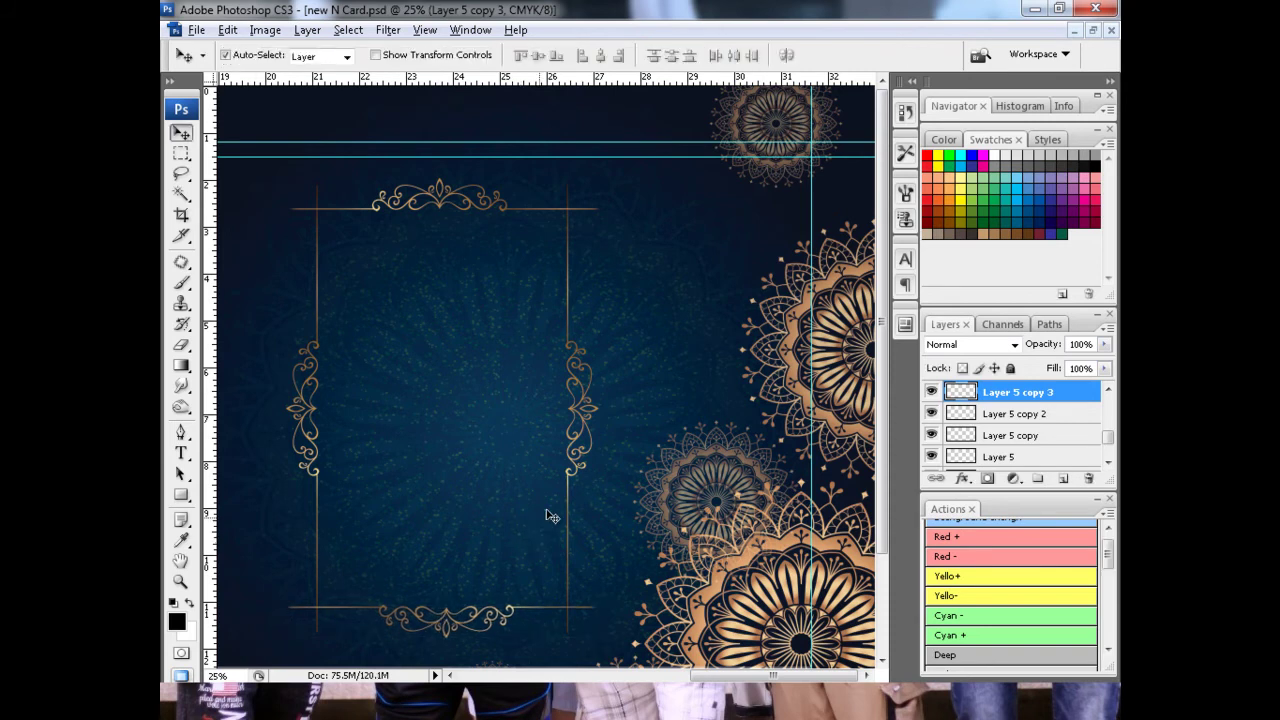
key("ctrl+minus")
Step: Merge the four ornament dividers into one layer and zoom to 25% on the photo frames
left_click(995, 458, "shift")
key("ctrl+e")
left_click(931, 396)
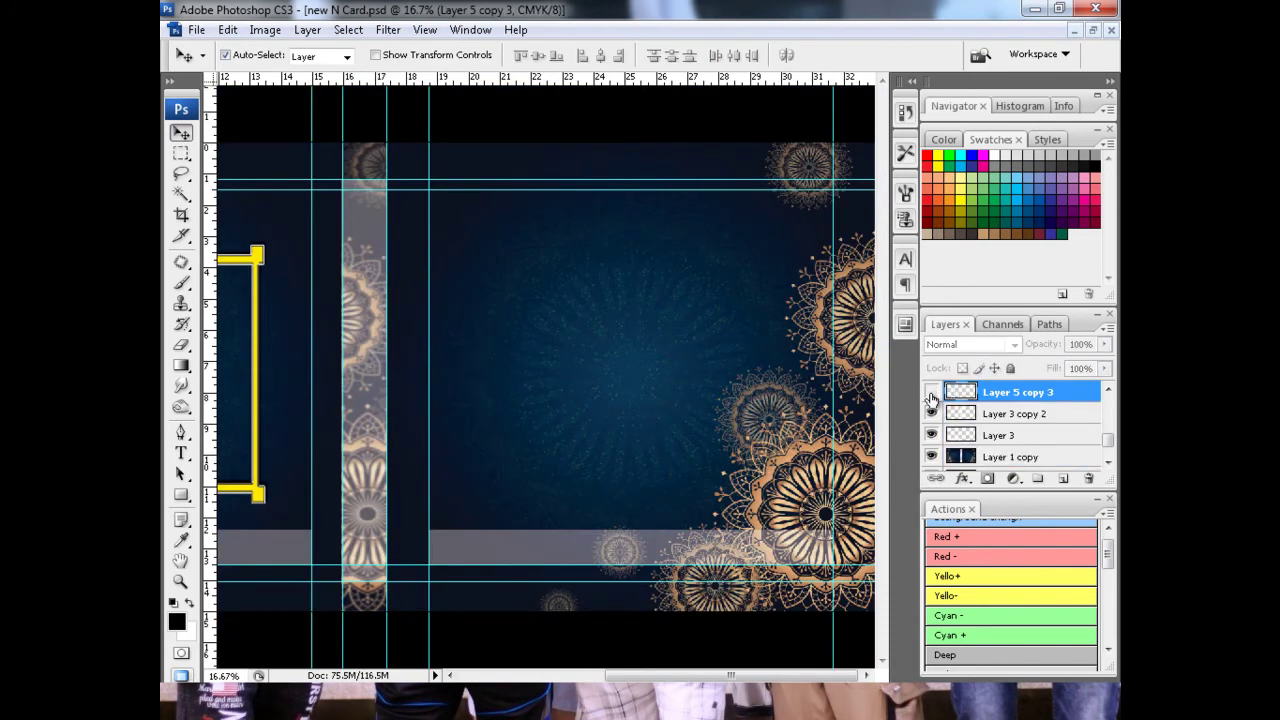
key("ctrl+minus")
key("ctrl+minus")
key("ctrl+plus")
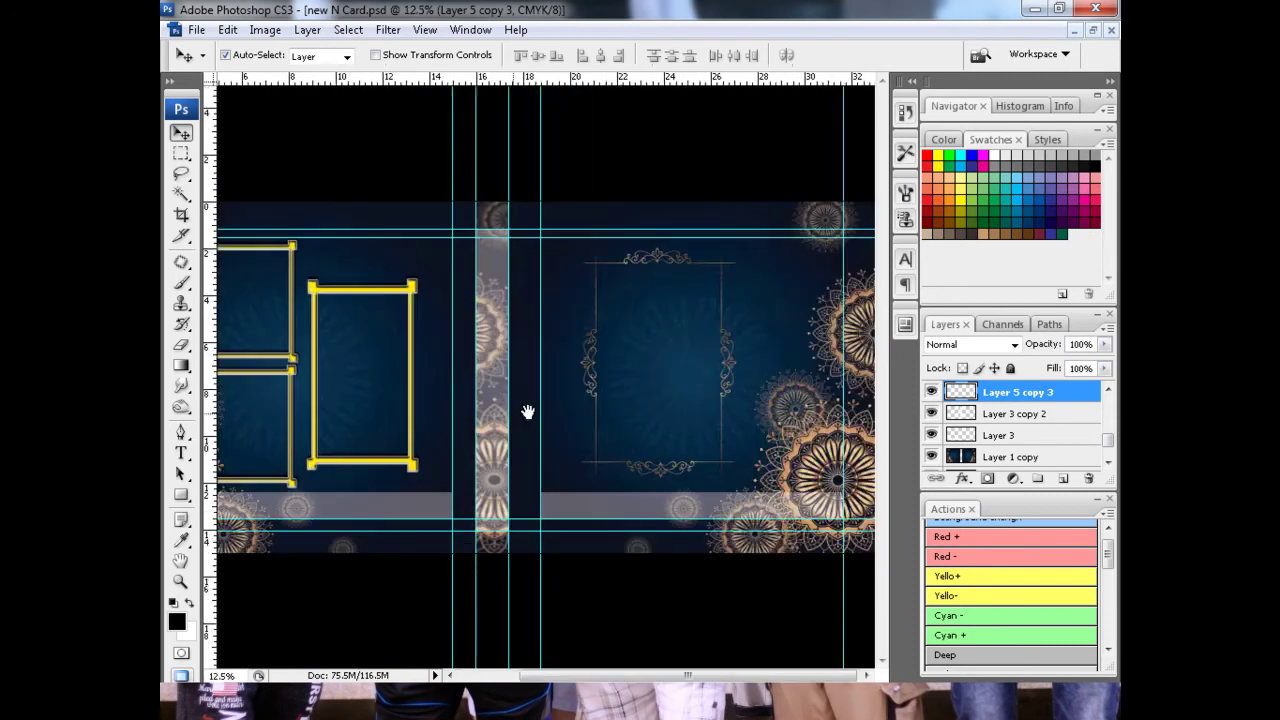
left_click_drag(468, 395, 563, 389)
key("ctrl+plus")
left_click_drag(437, 385, 485, 385)
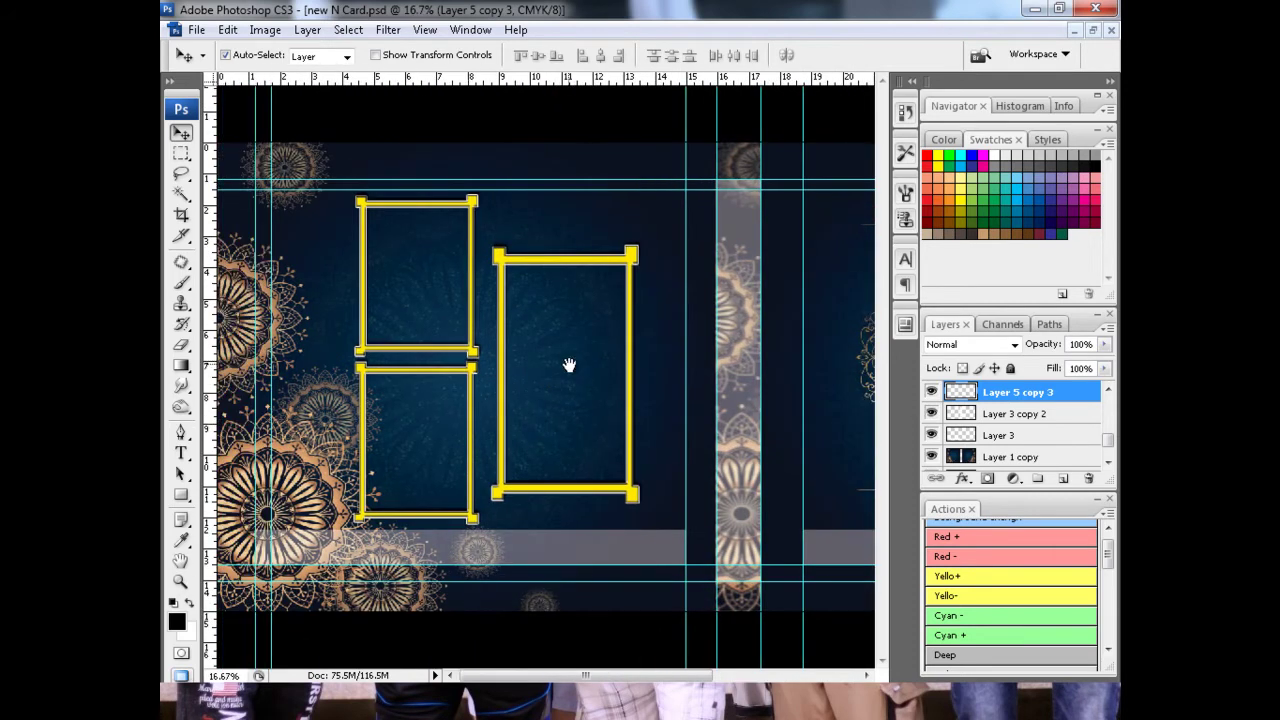
key("ctrl+plus")
mouse_move(574, 400)
left_mouse_down()
mouse_move(633, 368)
mouse_move(654, 300)
mouse_move(660, 371)
left_mouse_up()
mouse_move(481, 499)
left_mouse_down()
mouse_move(551, 467)
mouse_move(566, 426)
left_mouse_up()
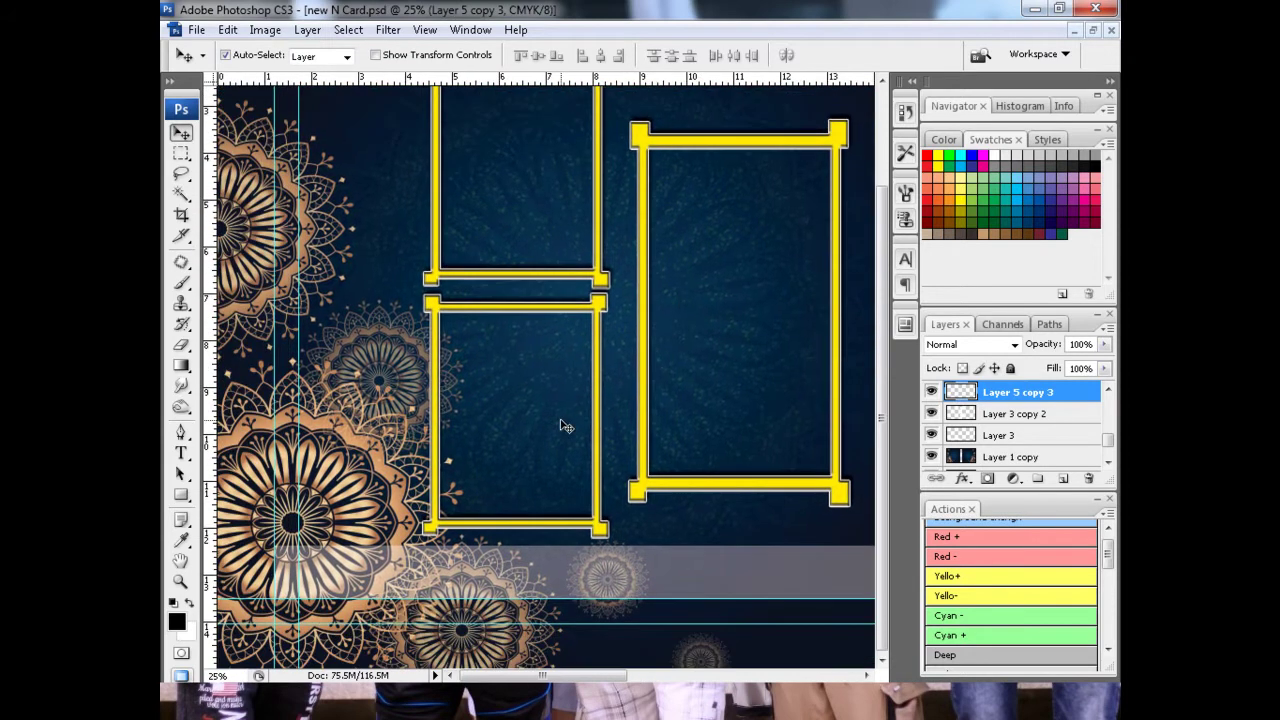
scroll(500, 479, "up", 2)
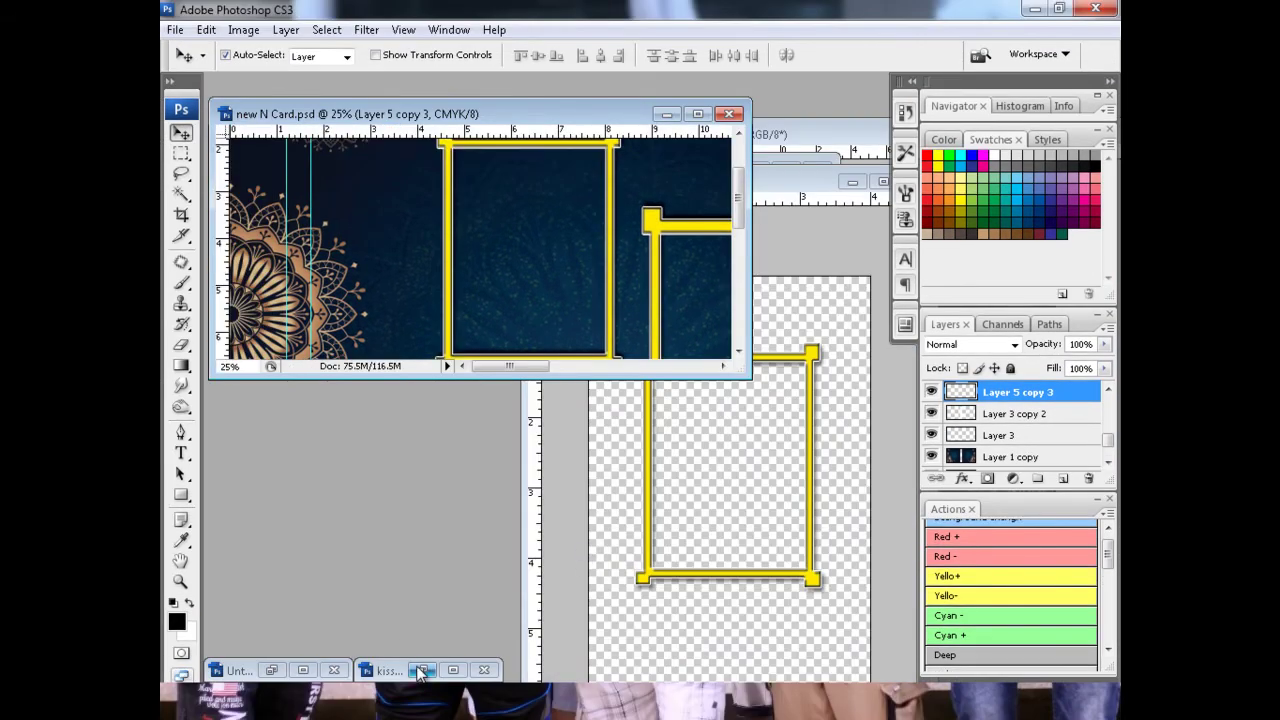
Step: Copy the QR code from Untitled-1.psd into the card's lower-left band
left_click(271, 670)
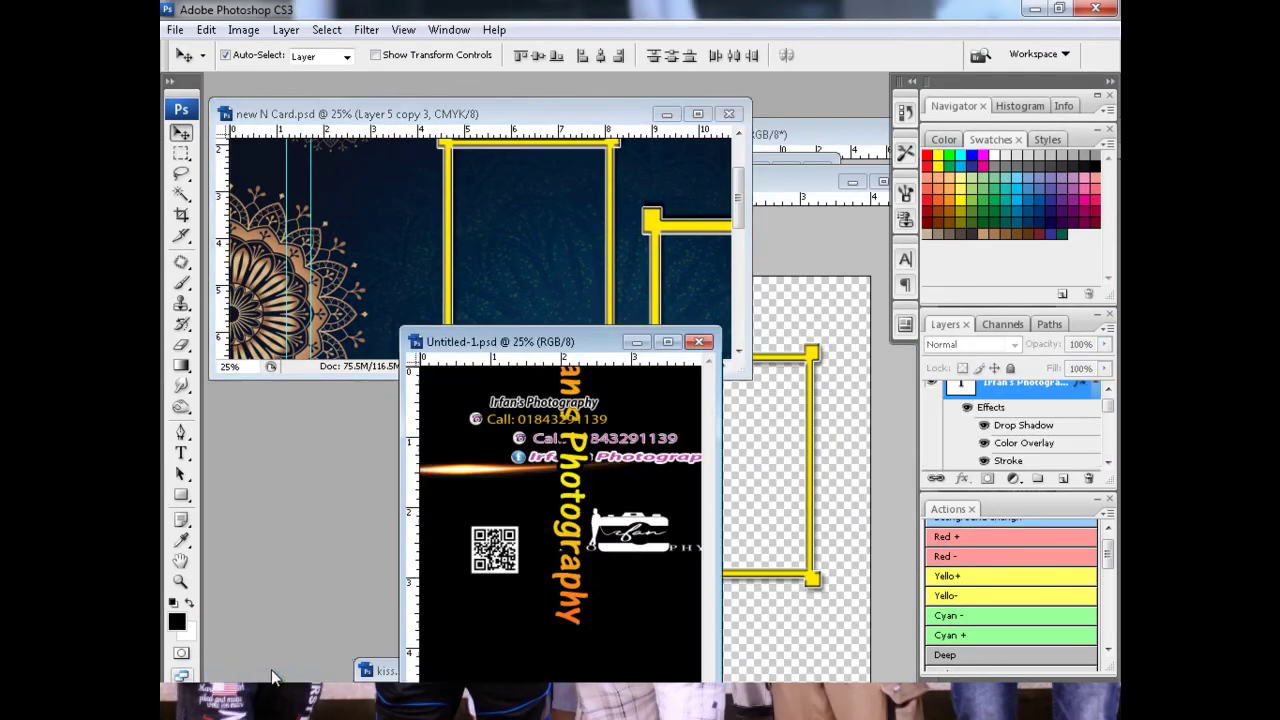
left_click_drag(500, 562, 372, 304)
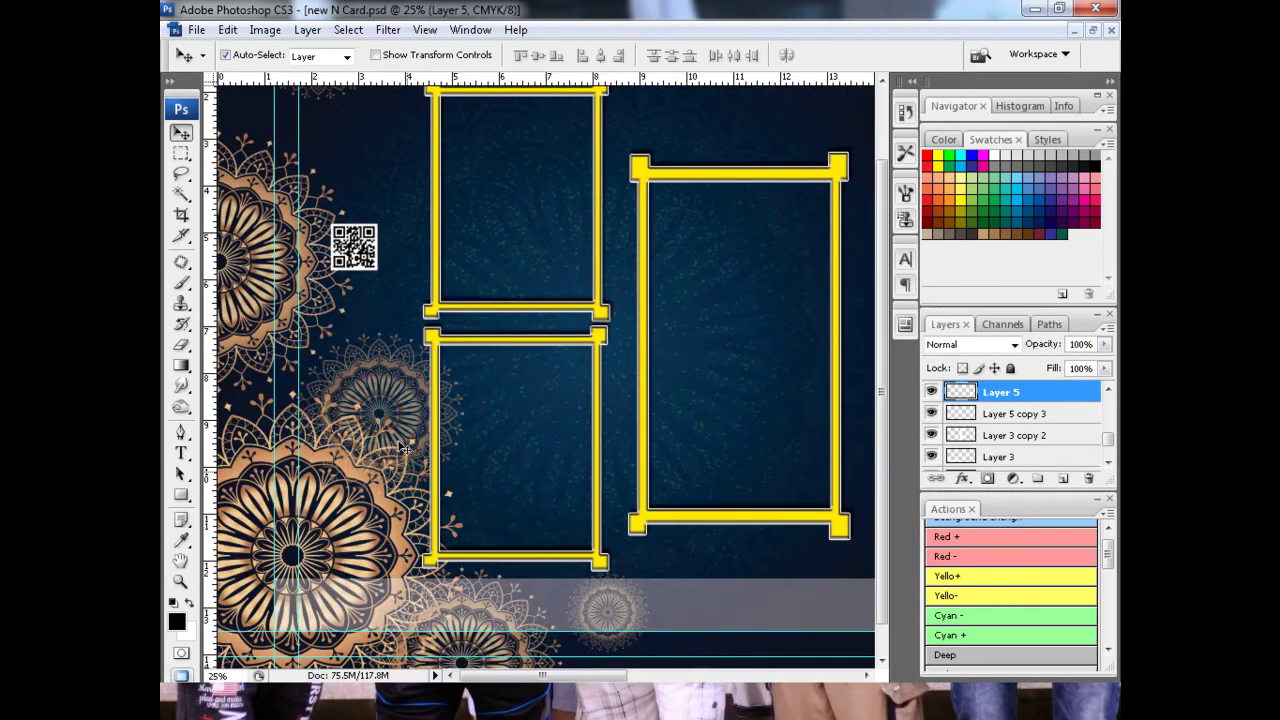
left_click_drag(350, 250, 331, 609)
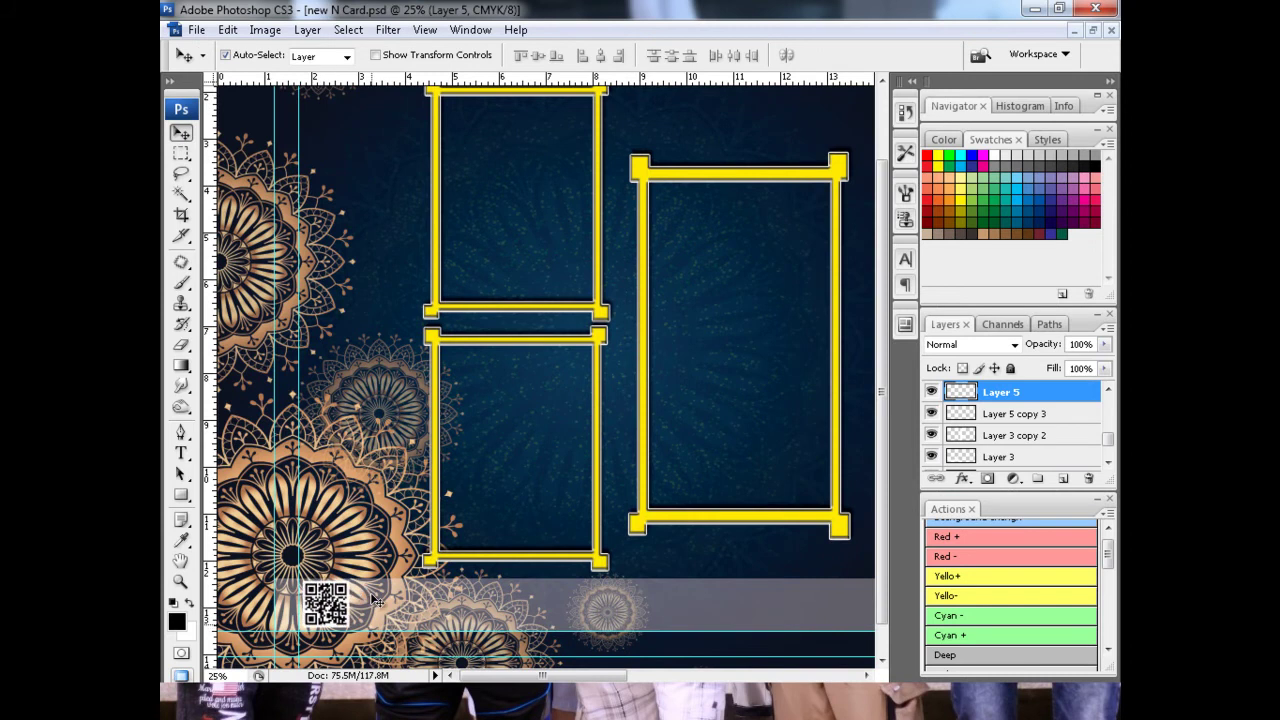
key("Up")
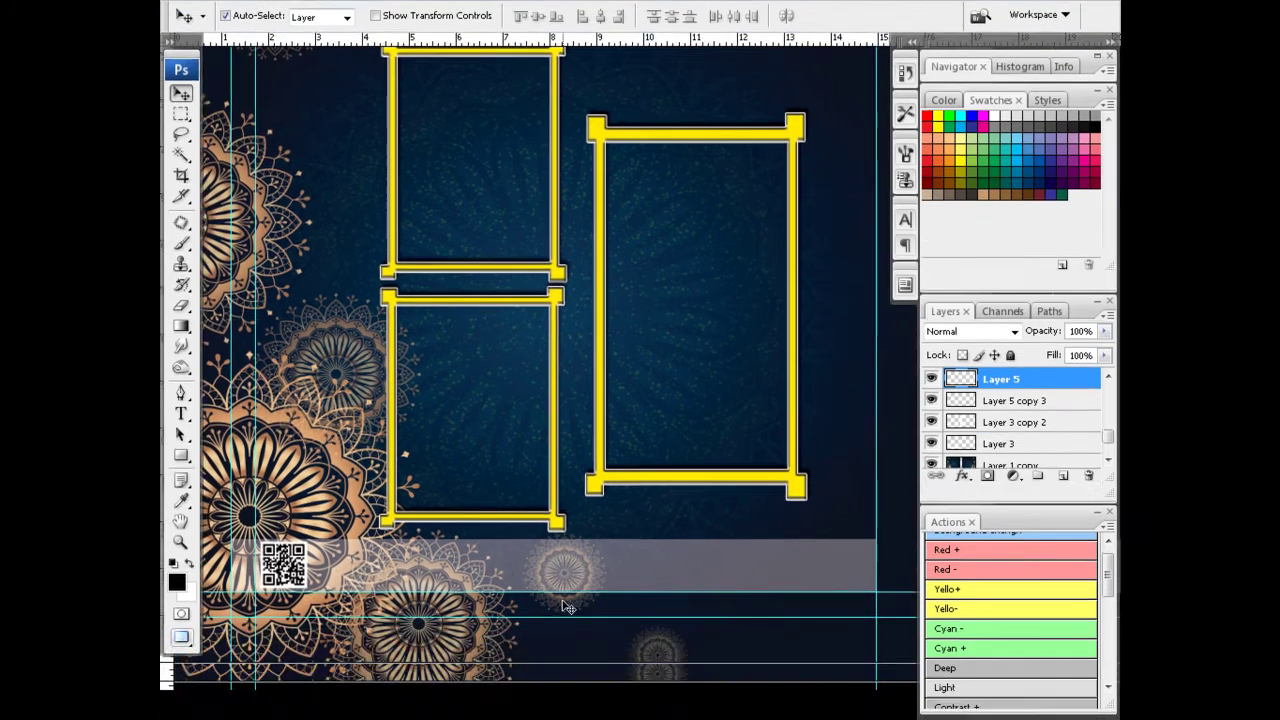
key("shift+f")
Step: Copy the camera PHOTOGRAPHY logo from Untitled-1 into the card's bottom strip
left_click(537, 503)
mouse_move(620, 530)
left_mouse_down()
mouse_move(431, 279)
mouse_move(484, 302)
left_mouse_up()
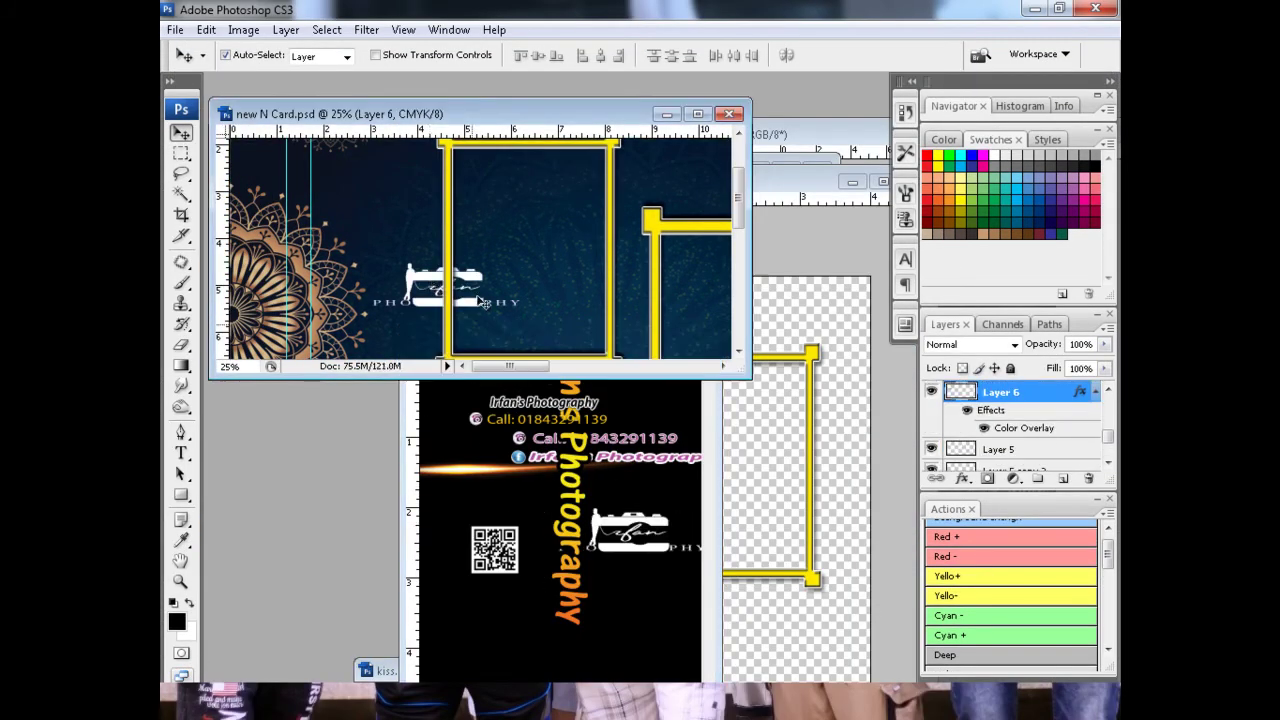
key("f")
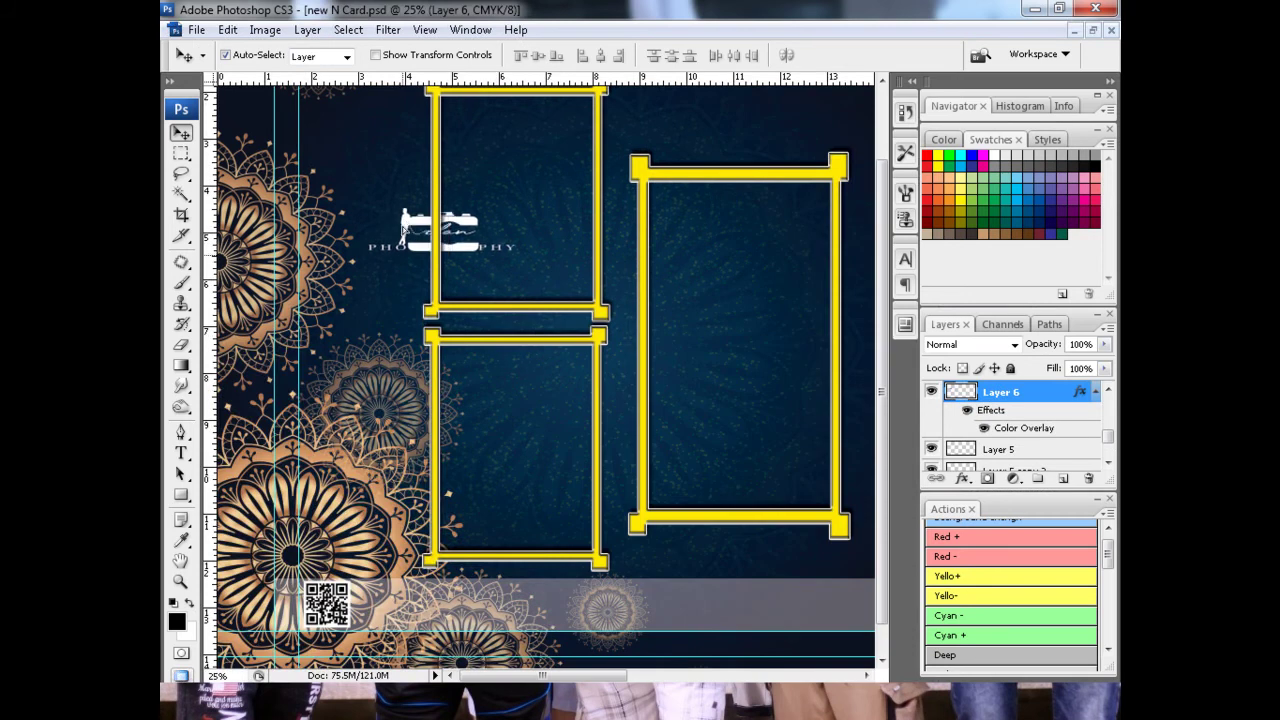
left_click_drag(407, 235, 752, 601)
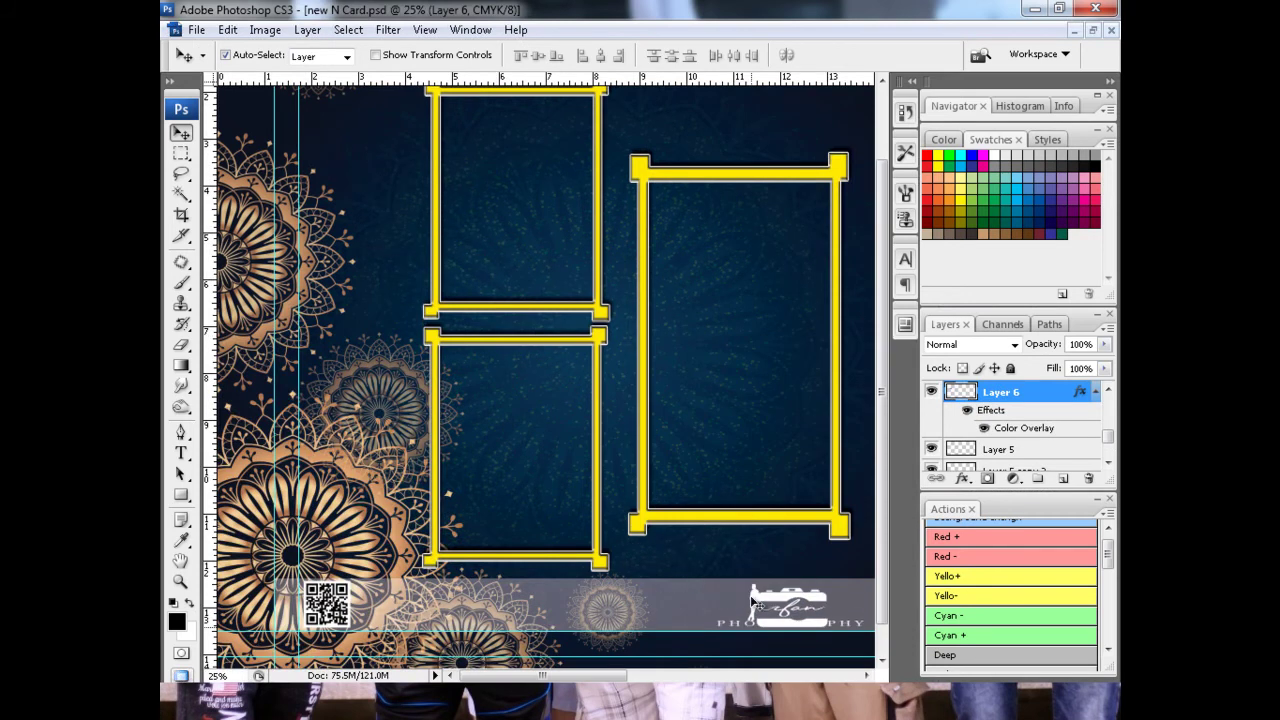
Step: Fine-tune the logo's position, move its layer down, and open Layer 6's Blending Options
key("ctrl+plus")
left_click_drag(491, 523, 632, 532)
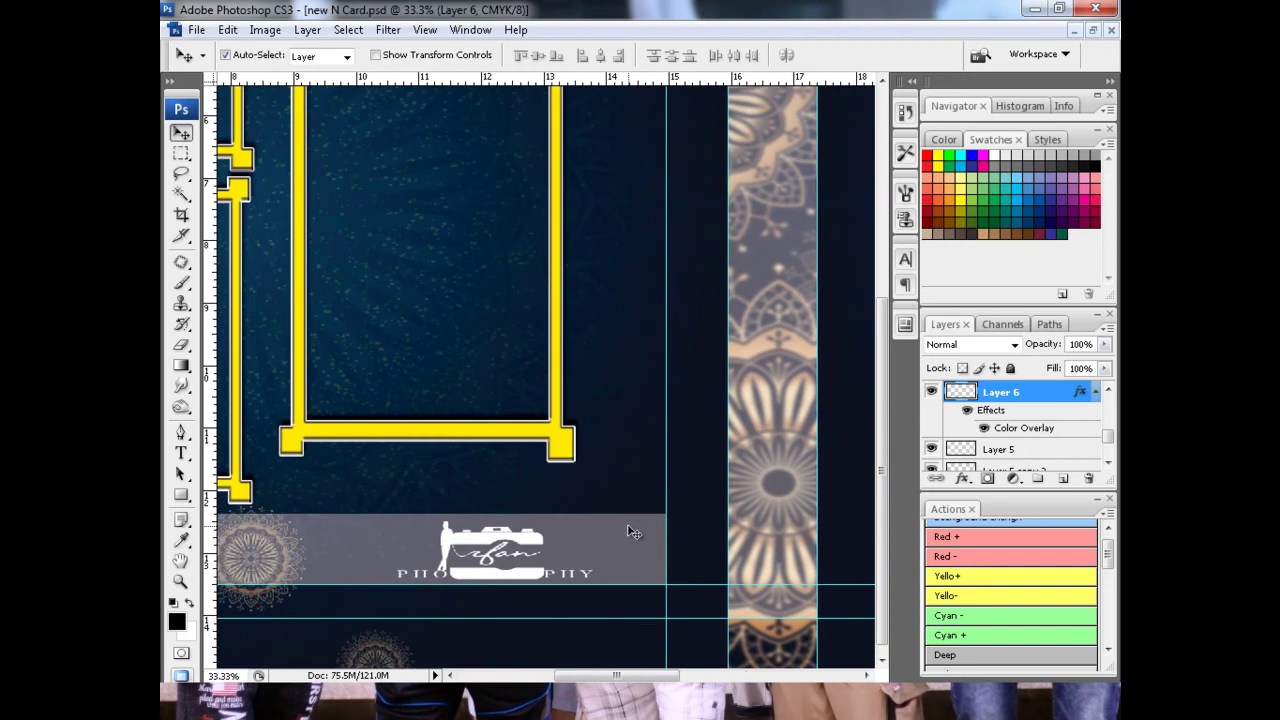
key("Up")
key("Up")
key("Up")
key("Up")
key("Up")
key("Up")
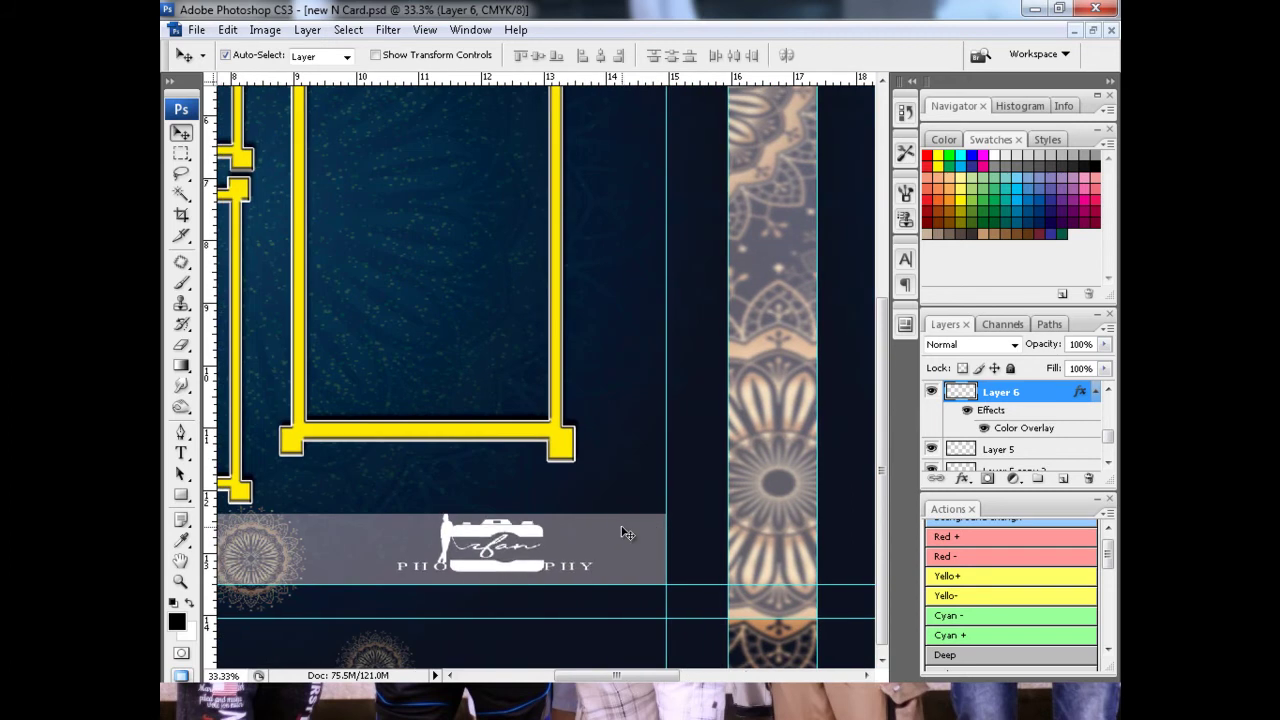
key("ctrl+bracketleft")
key("ctrl+bracketleft")
key("ctrl+plus")
key("ctrl+plus")
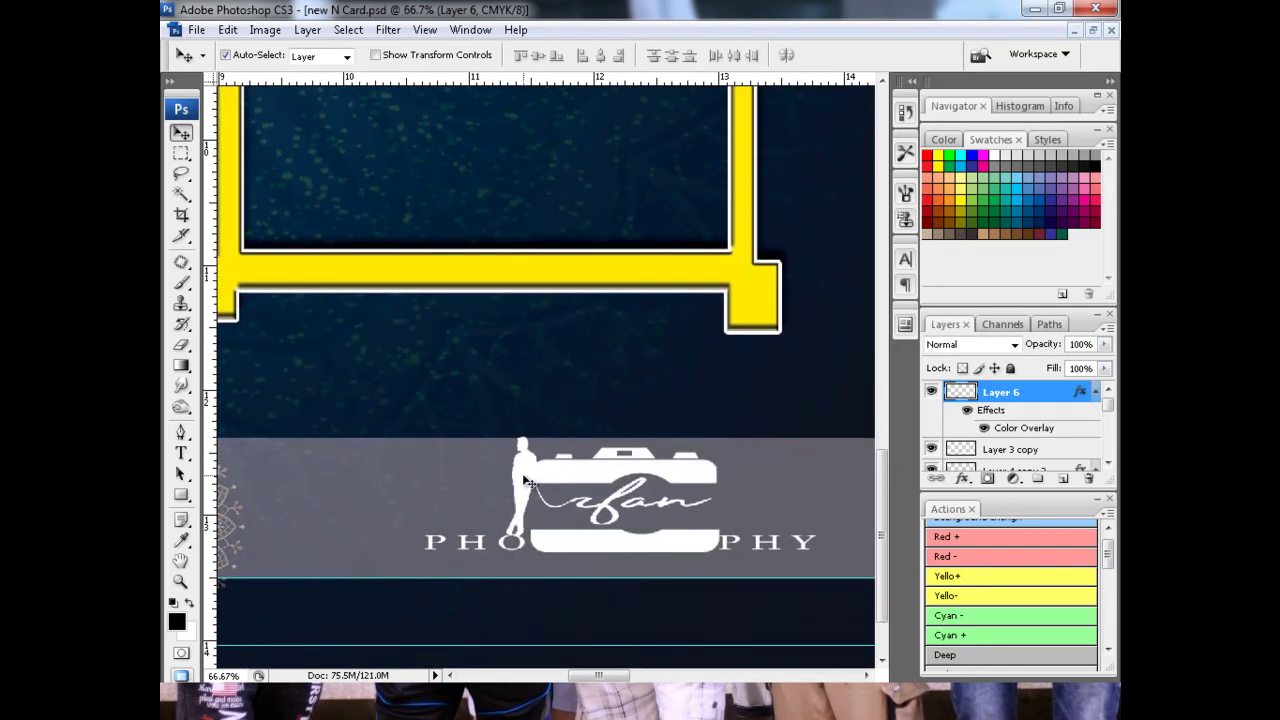
key("shift+Down")
key("shift+Down")
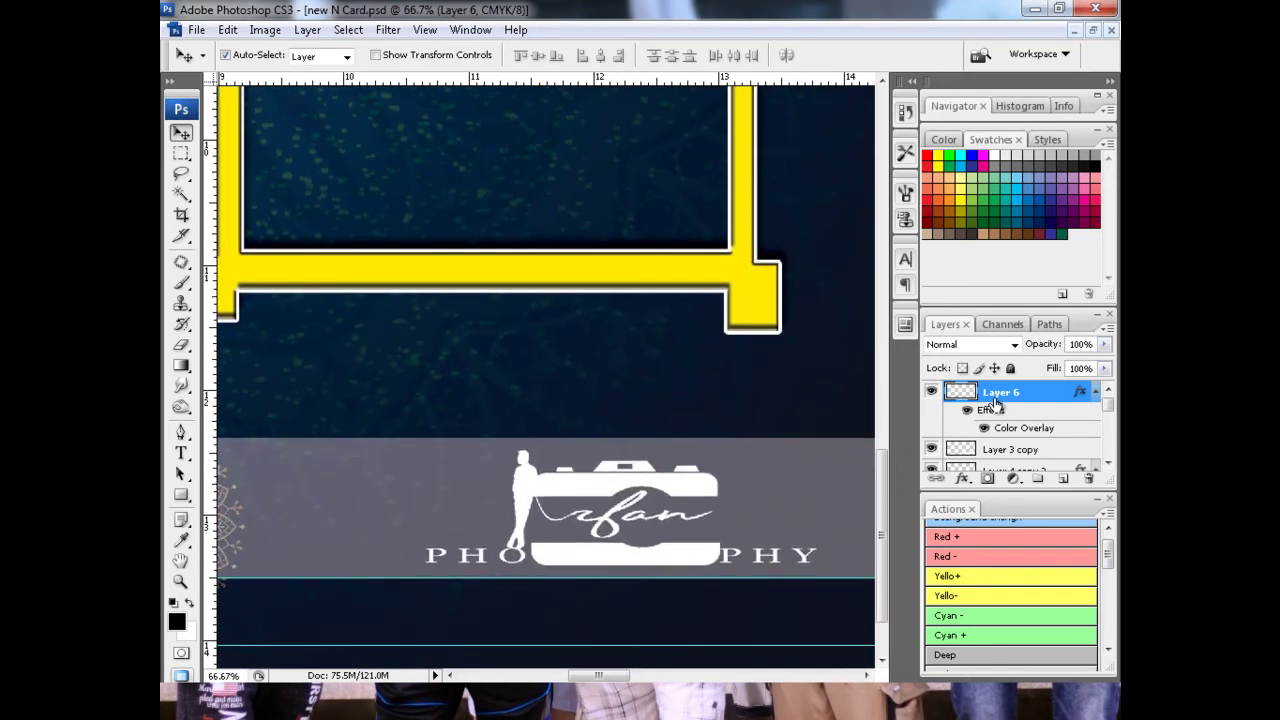
right_click(995, 403)
left_click(870, 280)
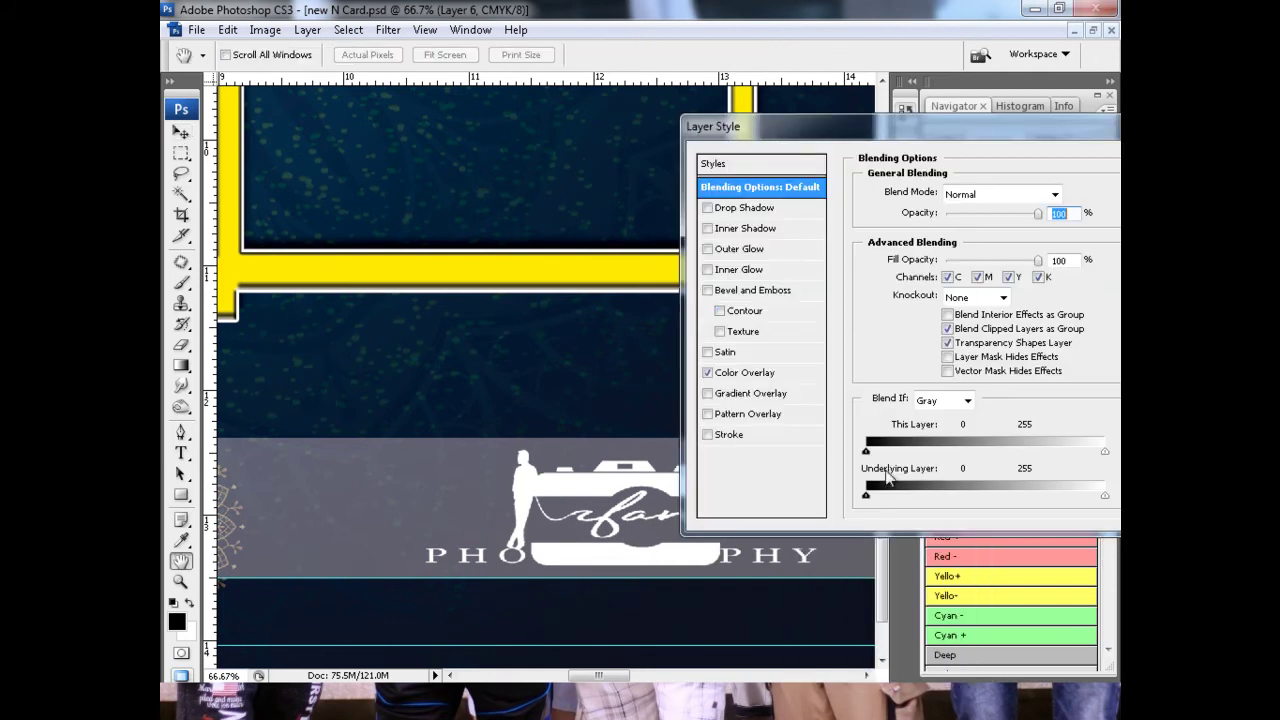
Step: Add a Drop Shadow (0 distance, 75% opacity, size 5 px) to the Layer 6 camera logo
left_click(726, 210)
left_click_drag(942, 270, 927, 289)
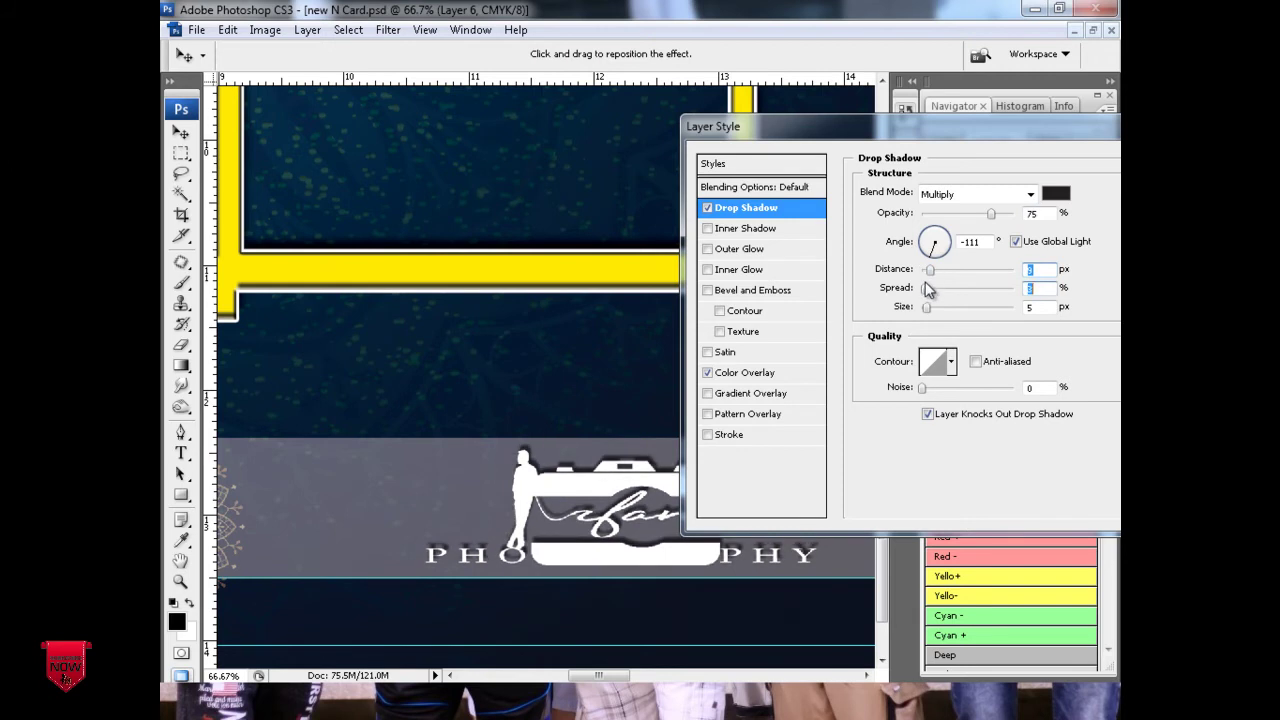
key("Return")
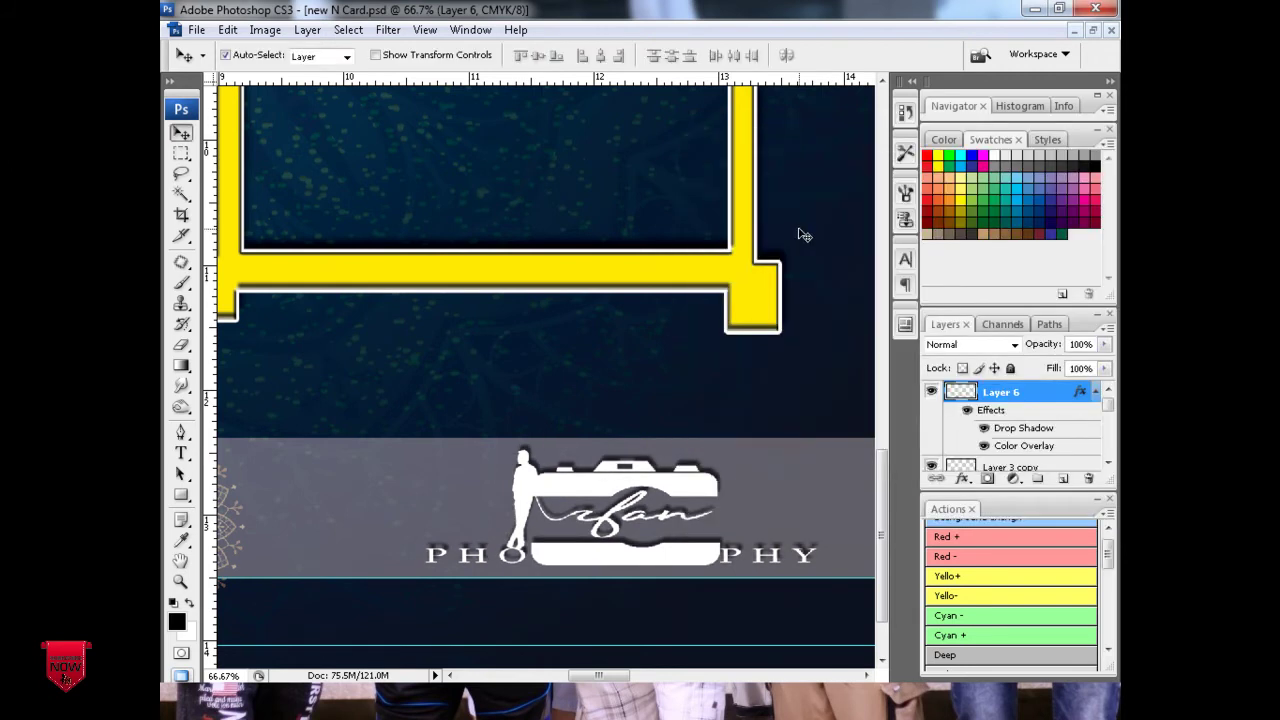
key("ctrl+plus")
key("ctrl+minus")
key("ctrl+minus")
key("ctrl+minus")
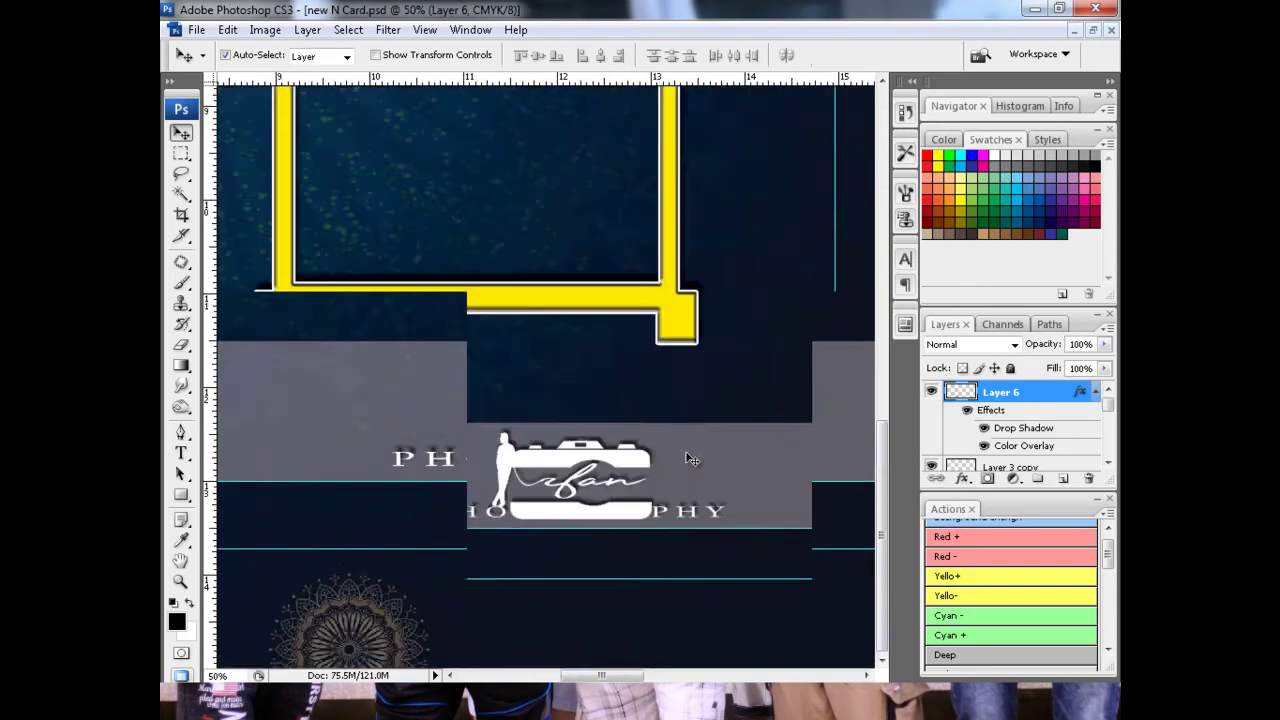
key("ctrl+minus")
key("ctrl+minus")
key("ctrl+minus")
key("f")
key("f")
key("f")
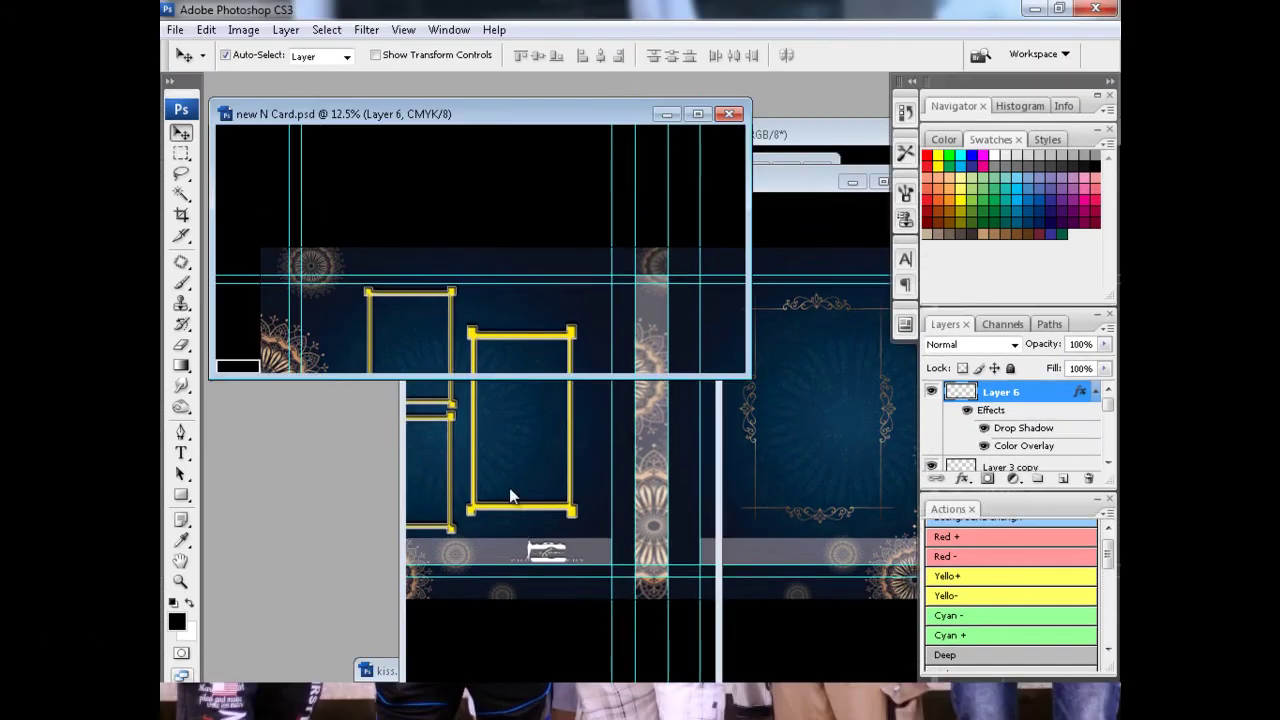
Step: Copy the vertical orange studio-name text from Untitled-1 onto the card's spine
left_click(530, 543)
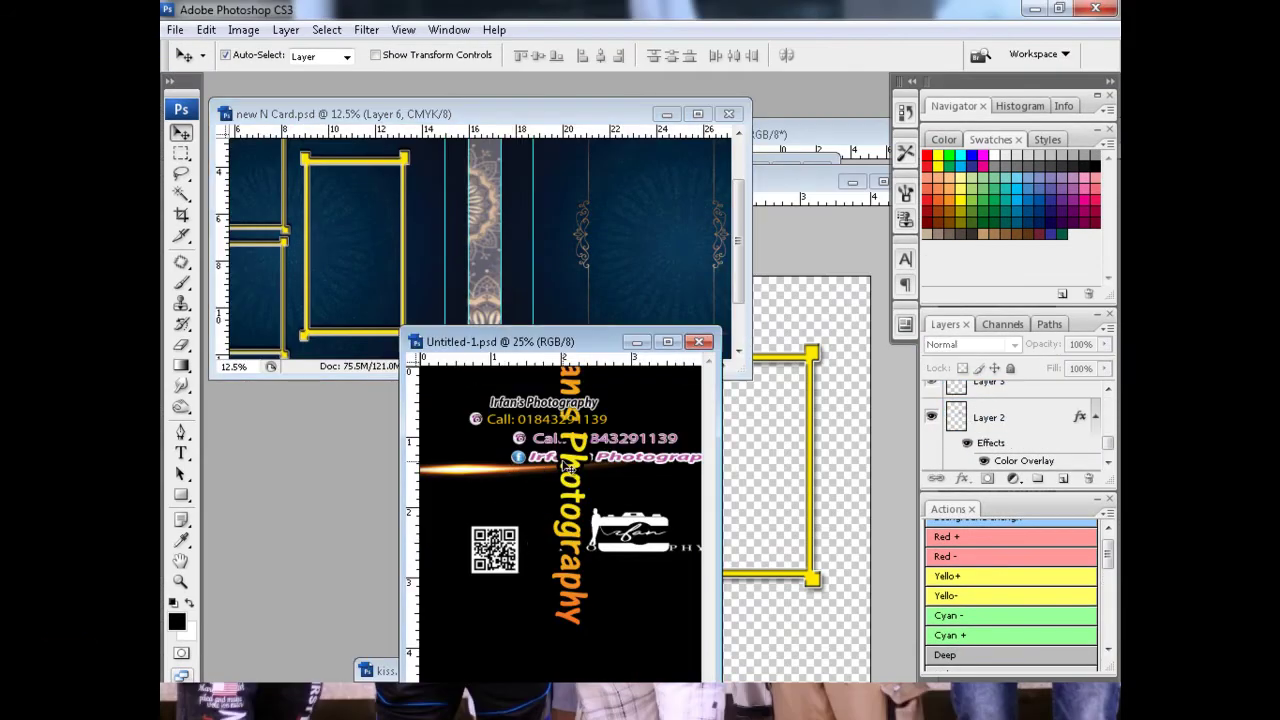
left_click(665, 450)
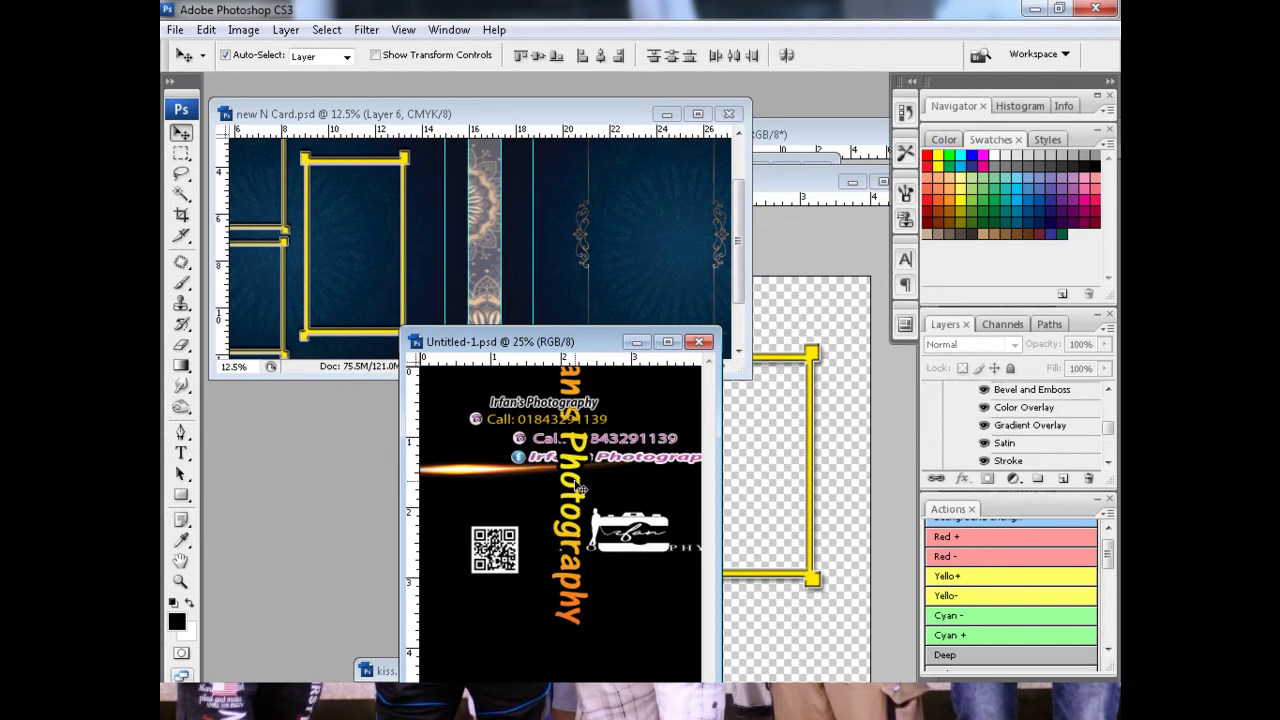
mouse_move(581, 474)
left_mouse_down()
mouse_move(540, 496)
mouse_move(571, 466)
left_mouse_up()
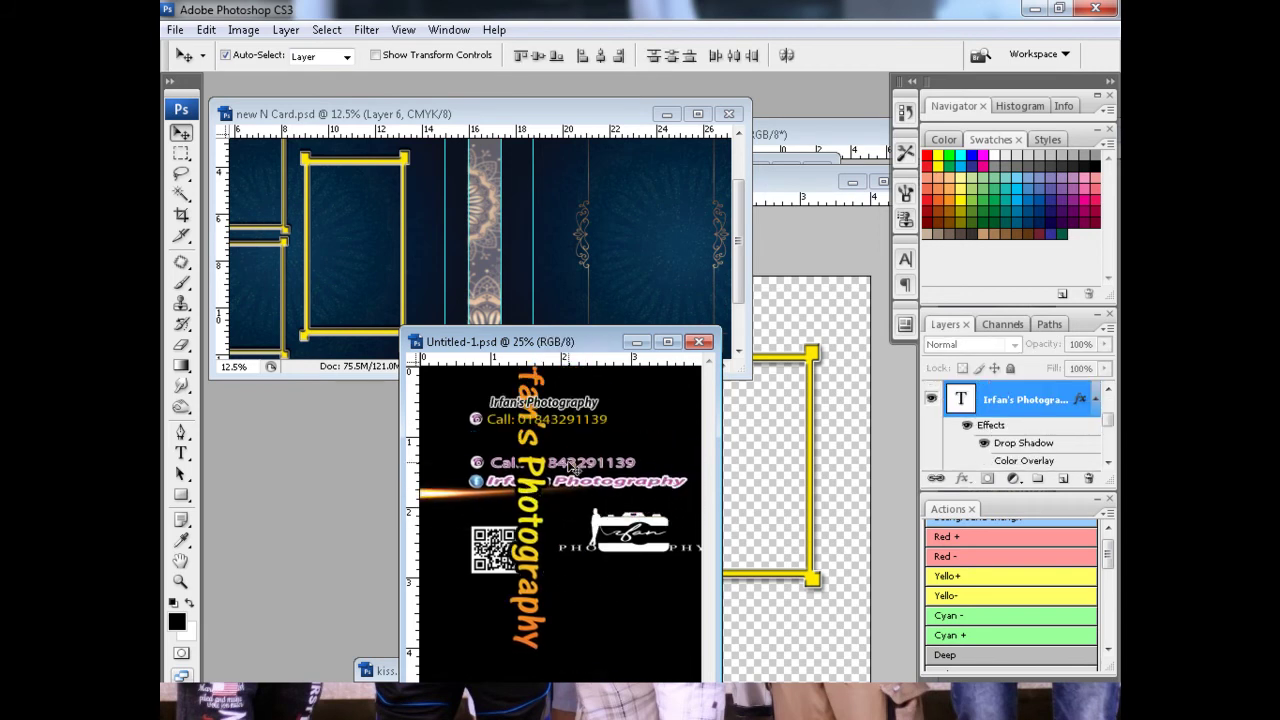
mouse_move(540, 512)
left_mouse_down()
mouse_move(568, 527)
mouse_move(497, 277)
left_mouse_up()
left_click(565, 526)
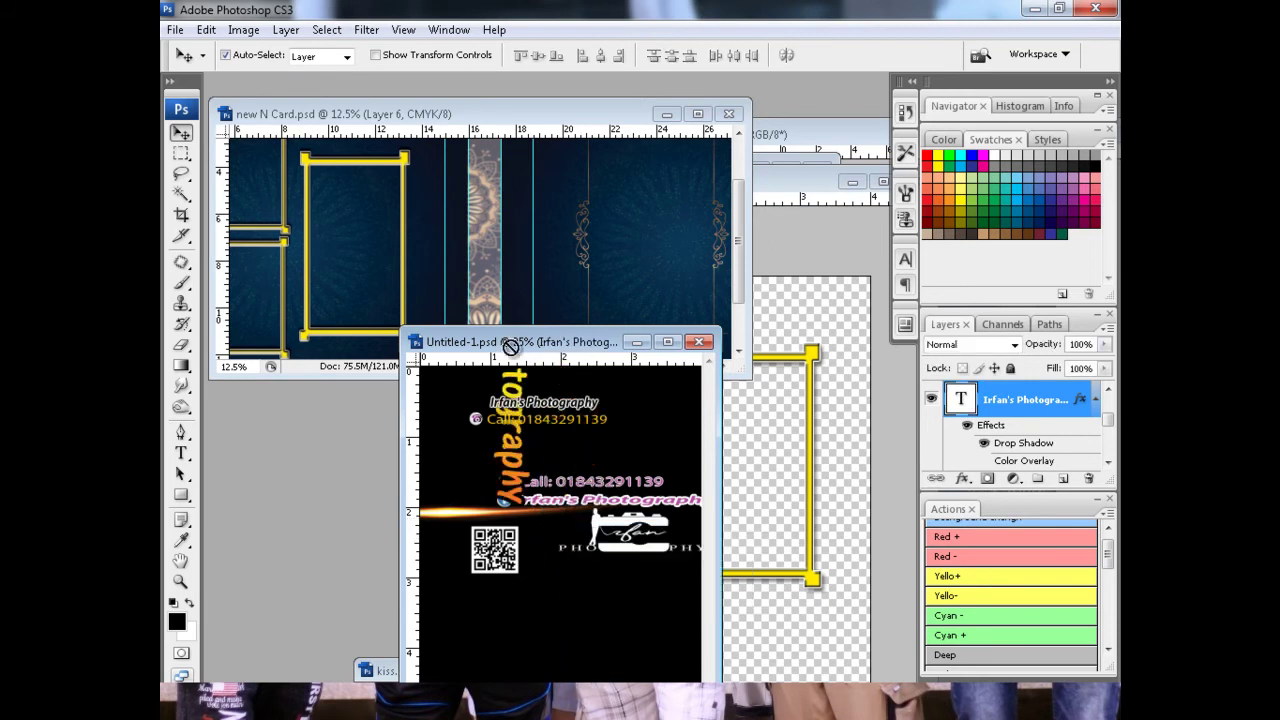
Step: Copy the camera logo from Untitled-1 onto the card's right panel
left_click(620, 538)
left_click_drag(590, 522, 624, 271)
key("f")
key("ctrl+plus")
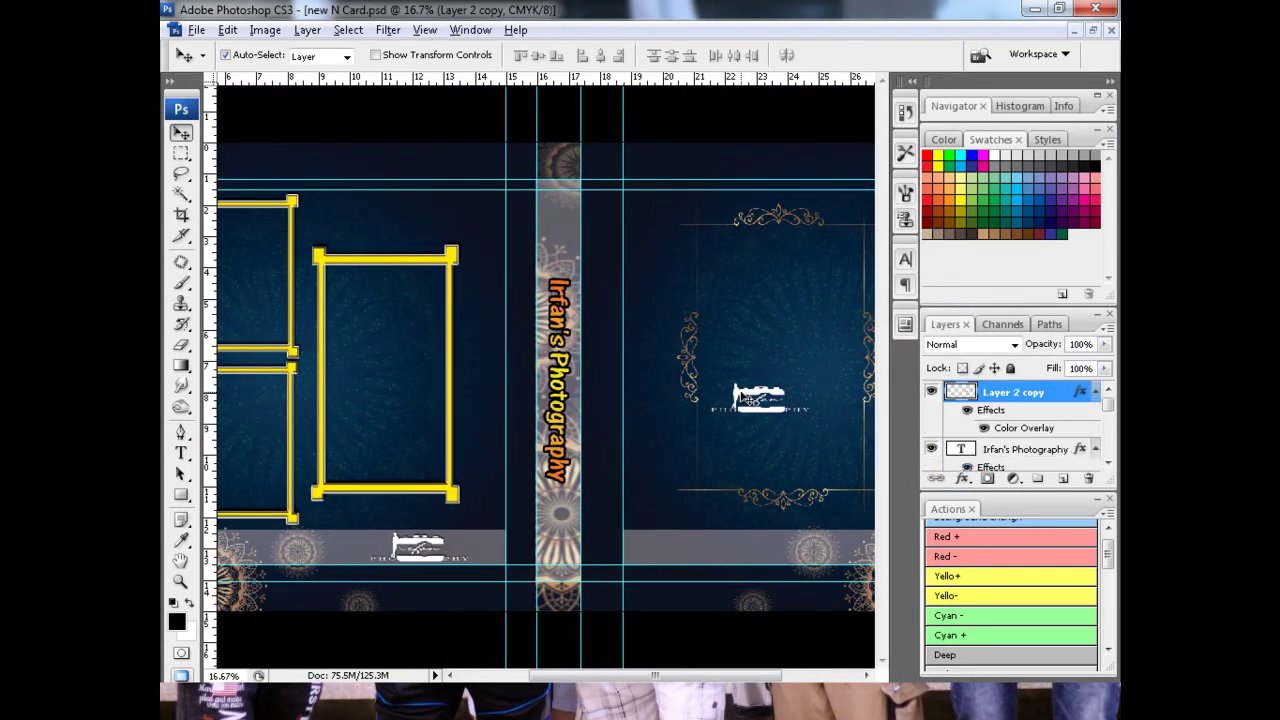
Step: Rotate the new logo 90° clockwise and move it onto the spine strip
key("ctrl+t")
right_click(743, 395)
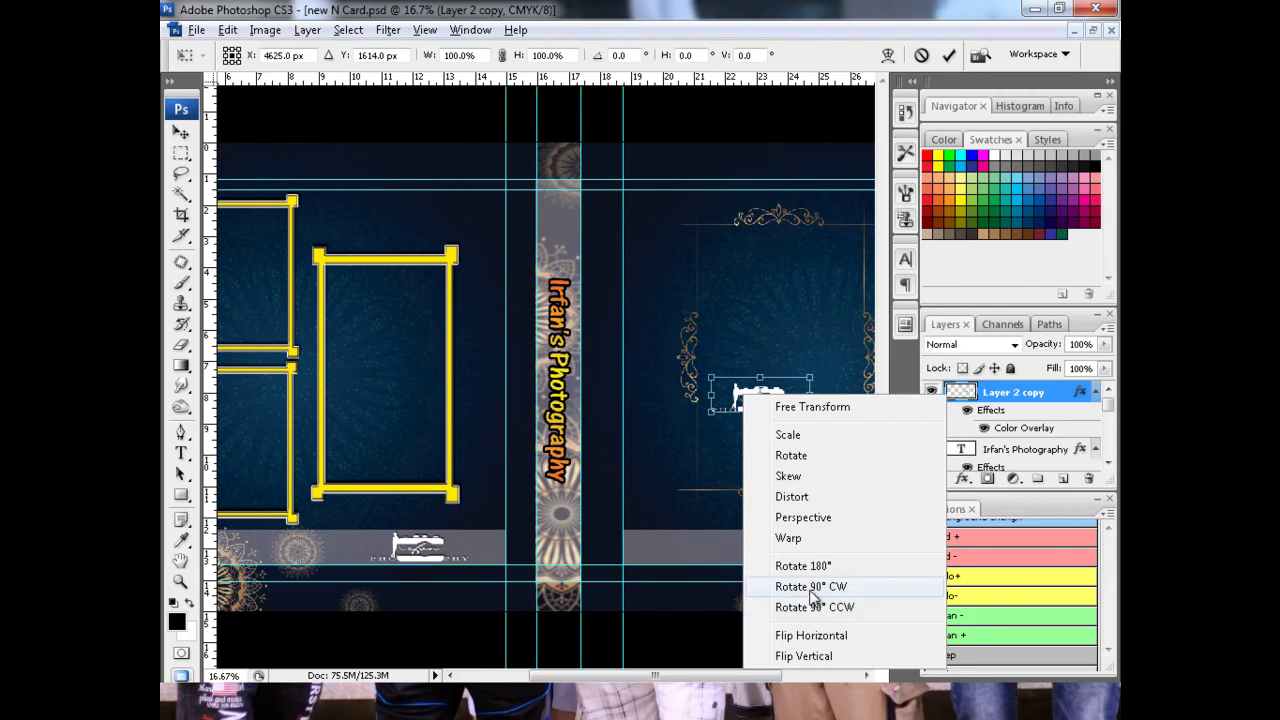
left_click(811, 587)
key("Return")
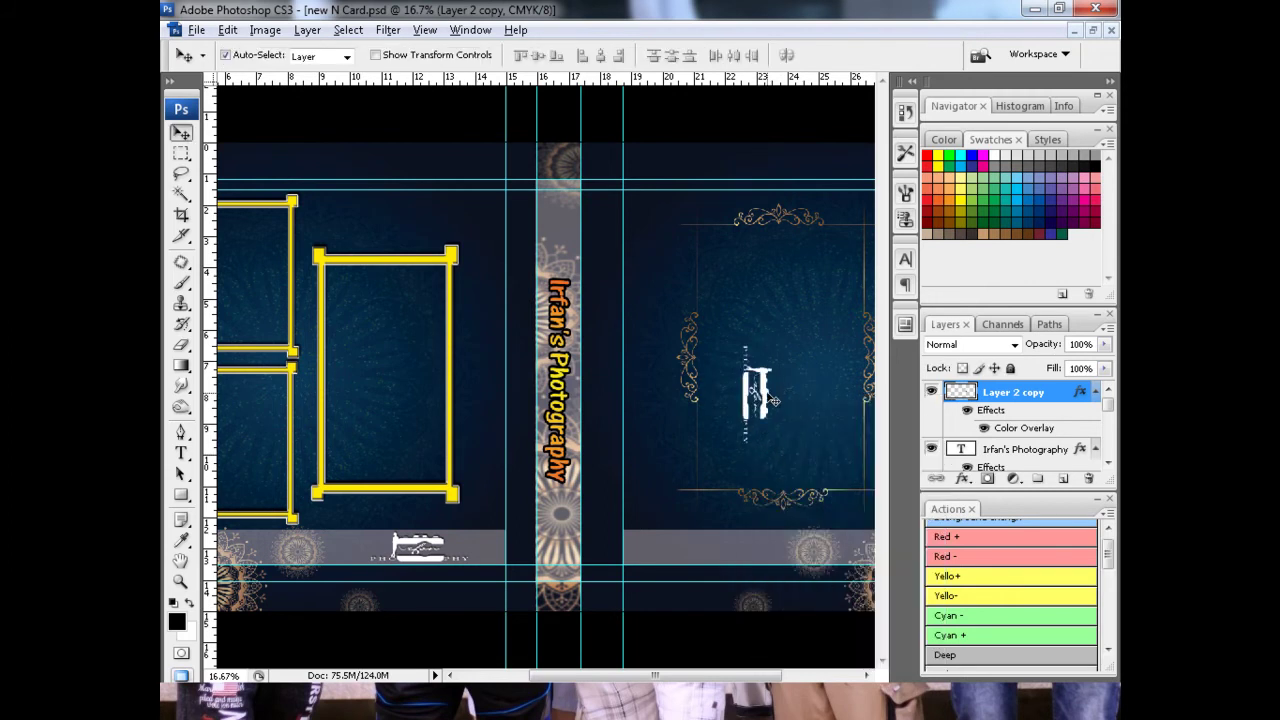
left_click_drag(769, 400, 569, 519)
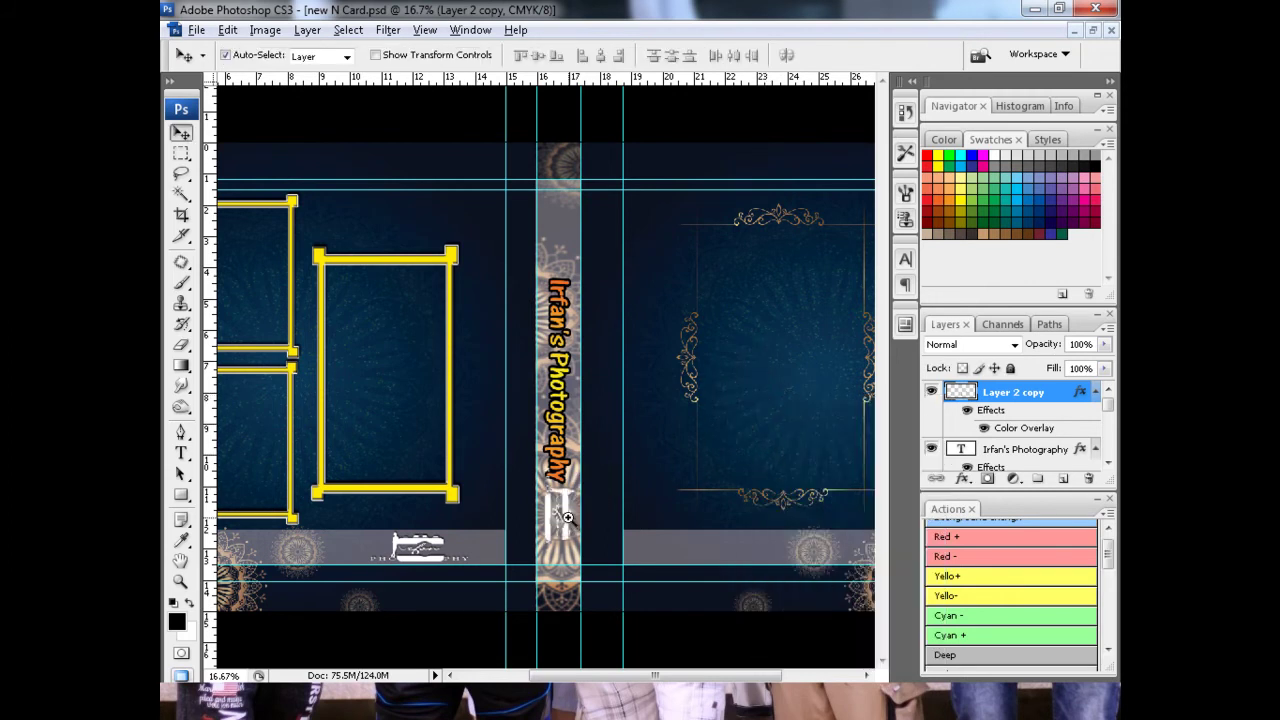
Step: Shrink the spine logo to 73.2% so it fits the strip
scroll(567, 517, "up", 1)
scroll(571, 486, "up", 1)
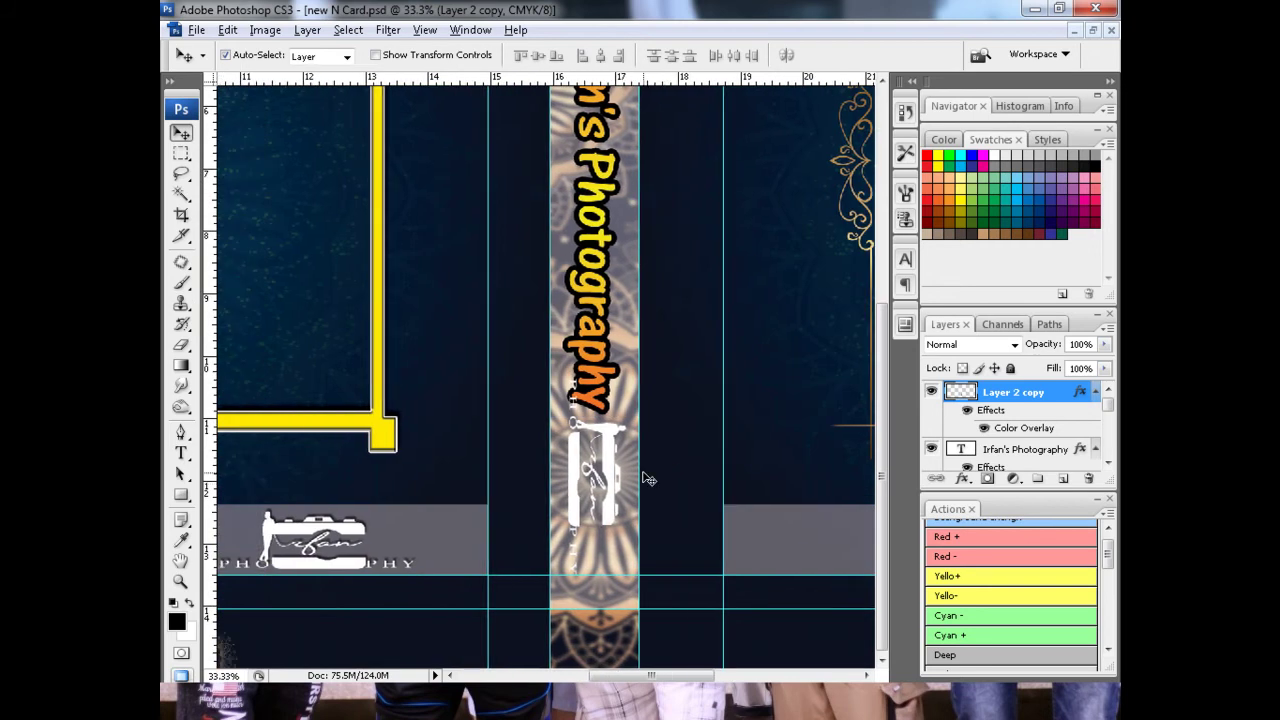
key("ctrl+t")
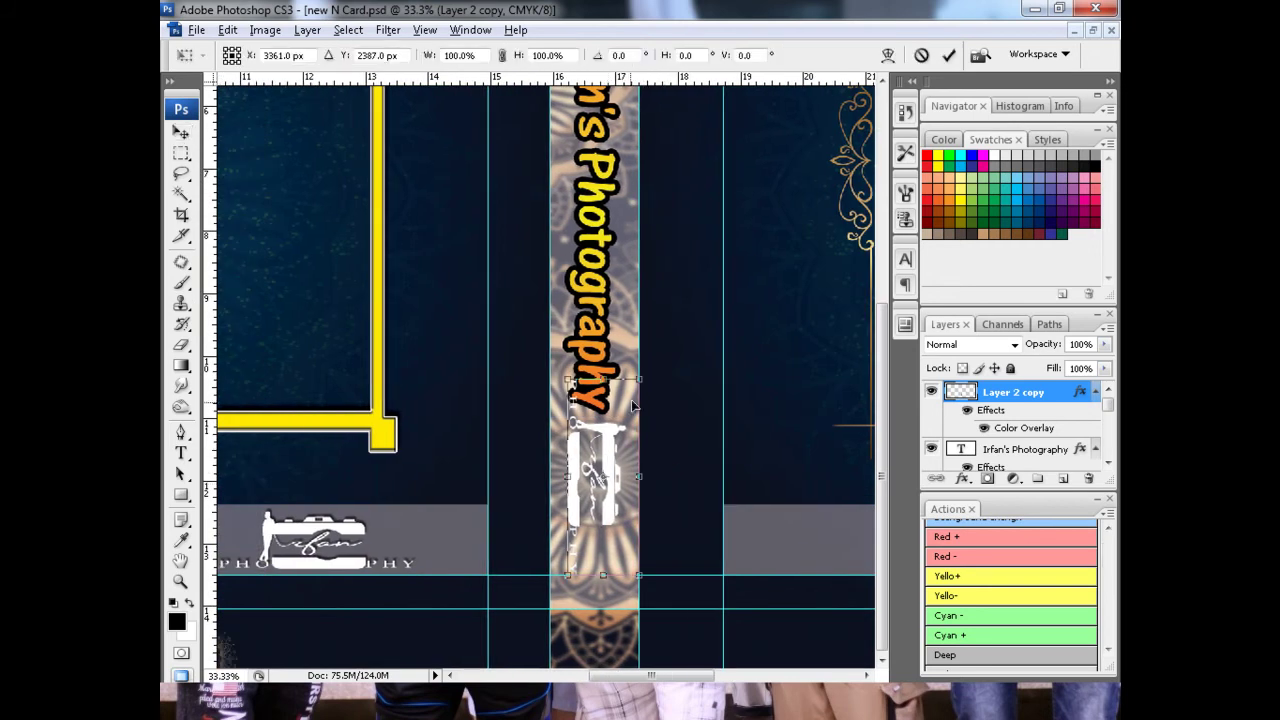
left_click_drag(640, 382, 612, 455)
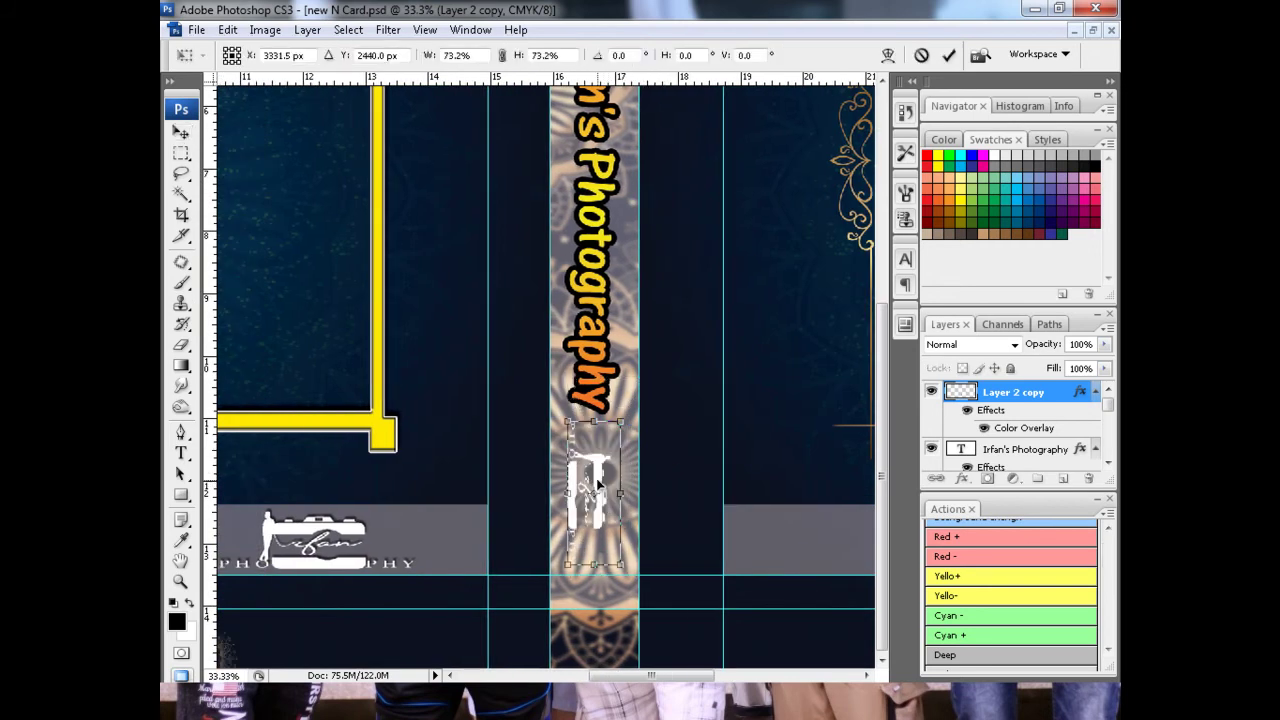
key("Return")
Step: Move the logo copy to the top of the spine, above the studio-name text
scroll(605, 481, "up", 2)
scroll(605, 481, "up", 2)
scroll(600, 488, "down", 1)
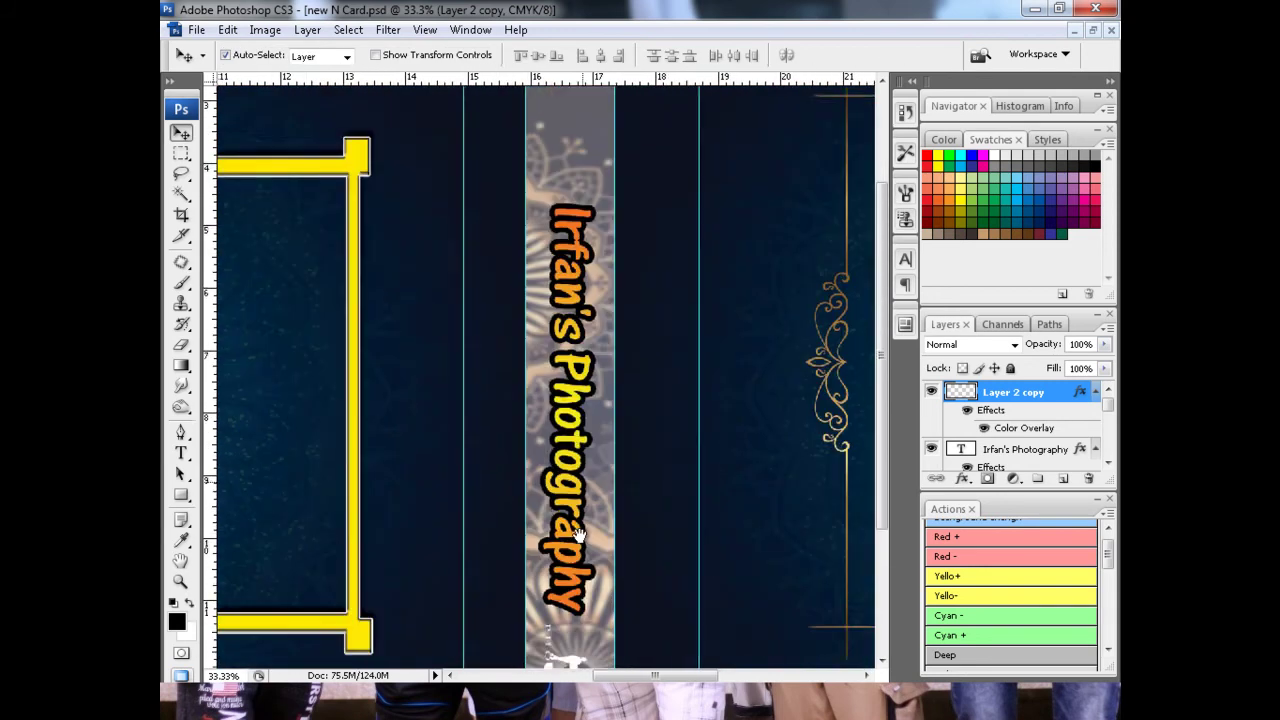
scroll(592, 496, "down", 3)
left_click_drag(578, 483, 604, 136)
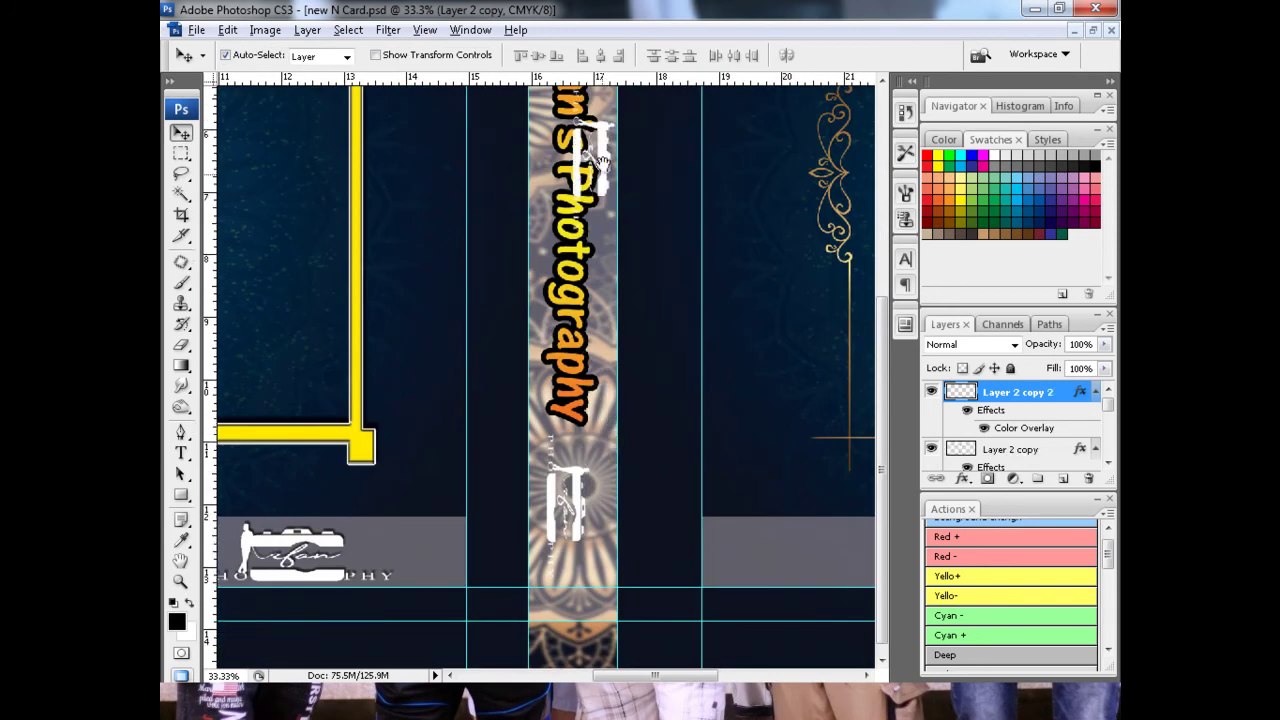
scroll(606, 430, "up", 3)
left_click_drag(607, 424, 586, 190)
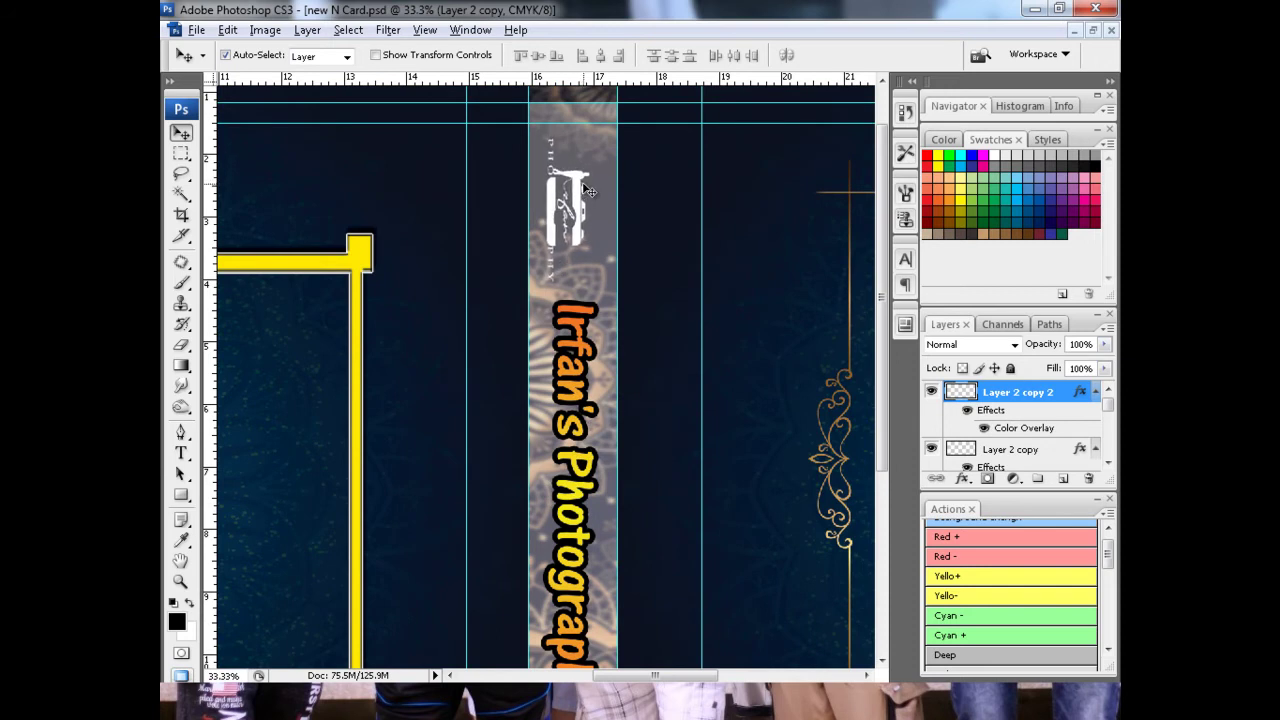
key("ctrl+minus")
key("ctrl+minus")
key("ctrl+minus")
key("ctrl+minus")
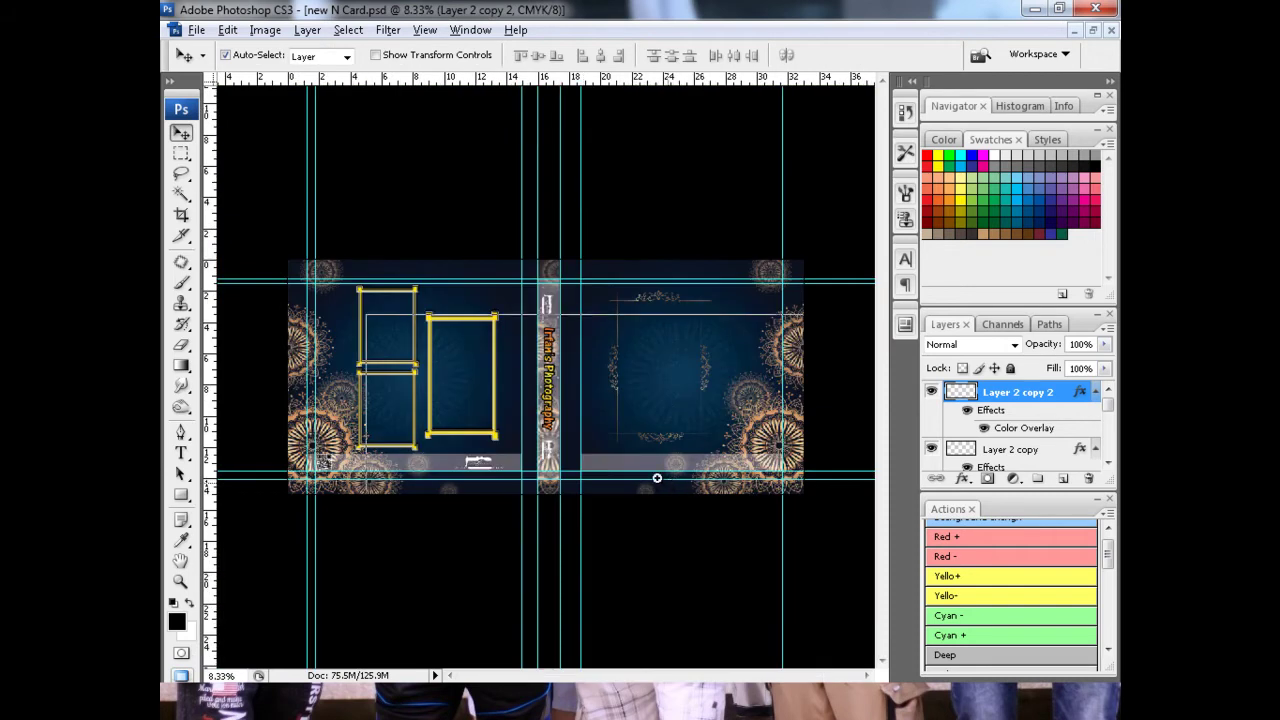
key("ctrl+plus")
Step: Move the vertical text and camera logo aside in Untitled-1 to expose the contact text
left_click(1092, 30)
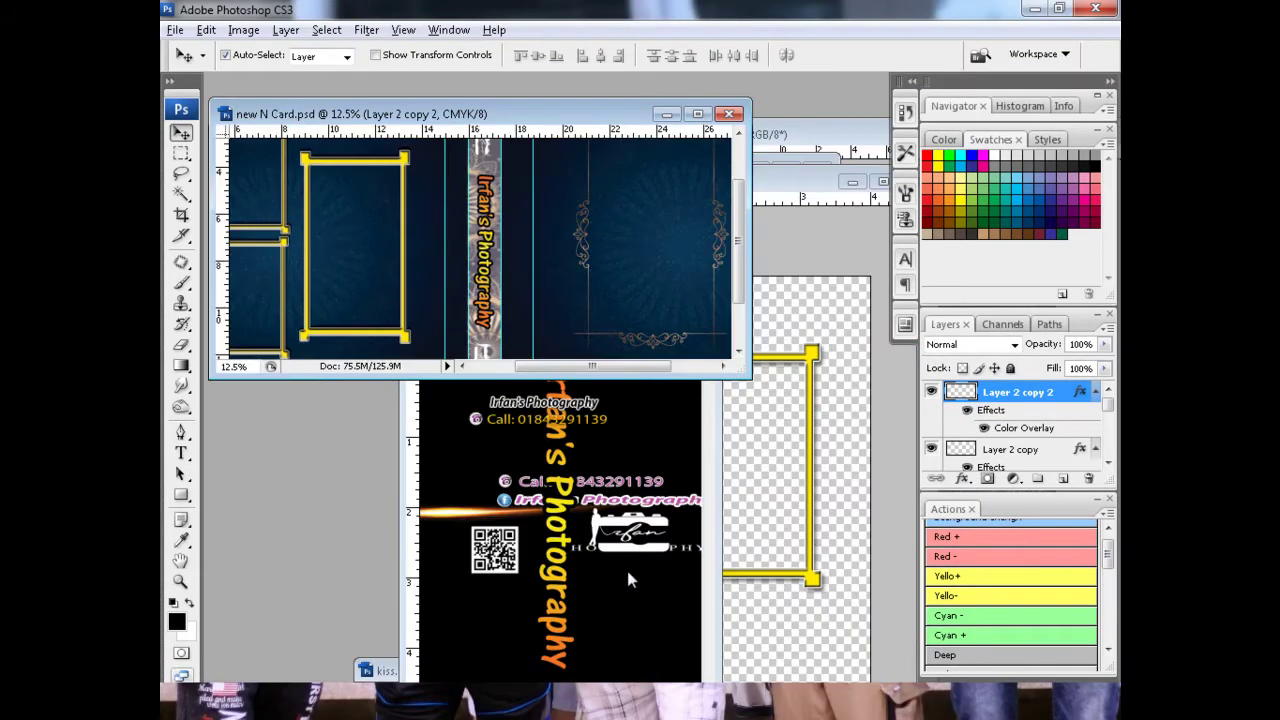
left_click(565, 565)
mouse_move(560, 545)
left_mouse_down()
mouse_move(497, 637)
mouse_move(463, 645)
left_mouse_up()
left_click_drag(604, 532, 582, 590)
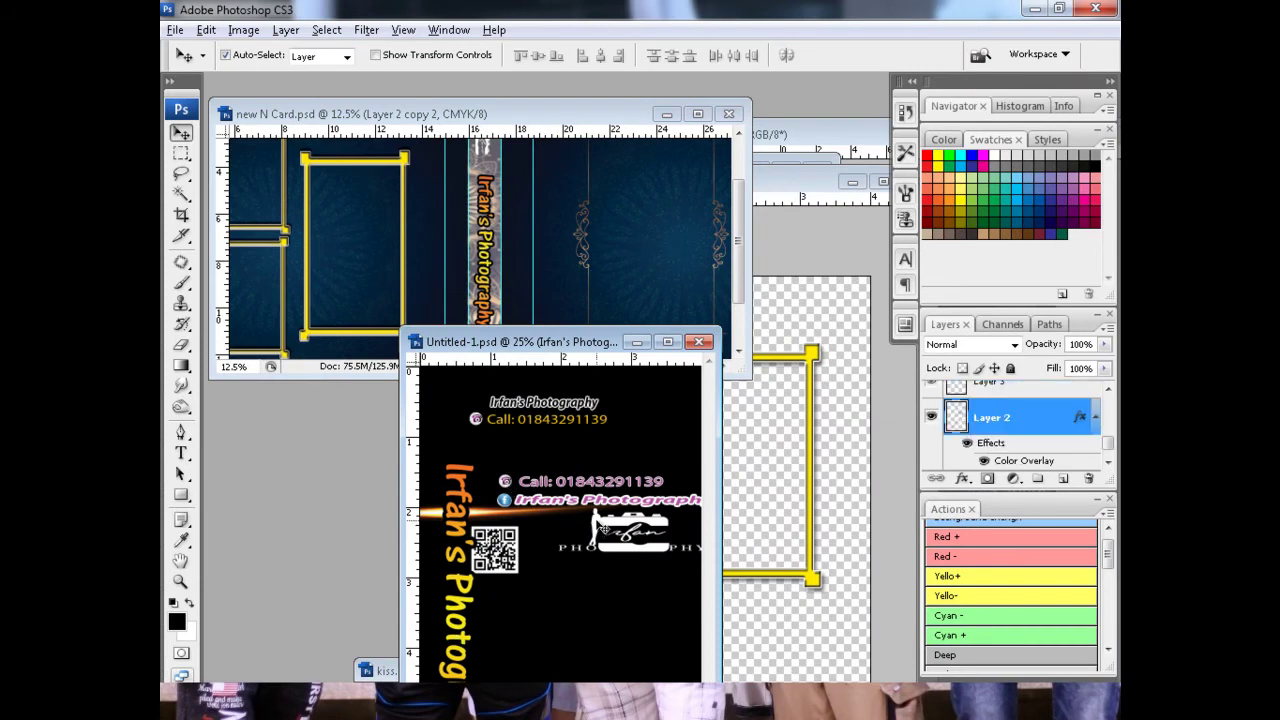
Step: Copy the pink Call and studio-name text into the card's lower grey band
mouse_move(497, 460)
left_mouse_down()
mouse_move(568, 510)
mouse_move(603, 493)
left_mouse_up()
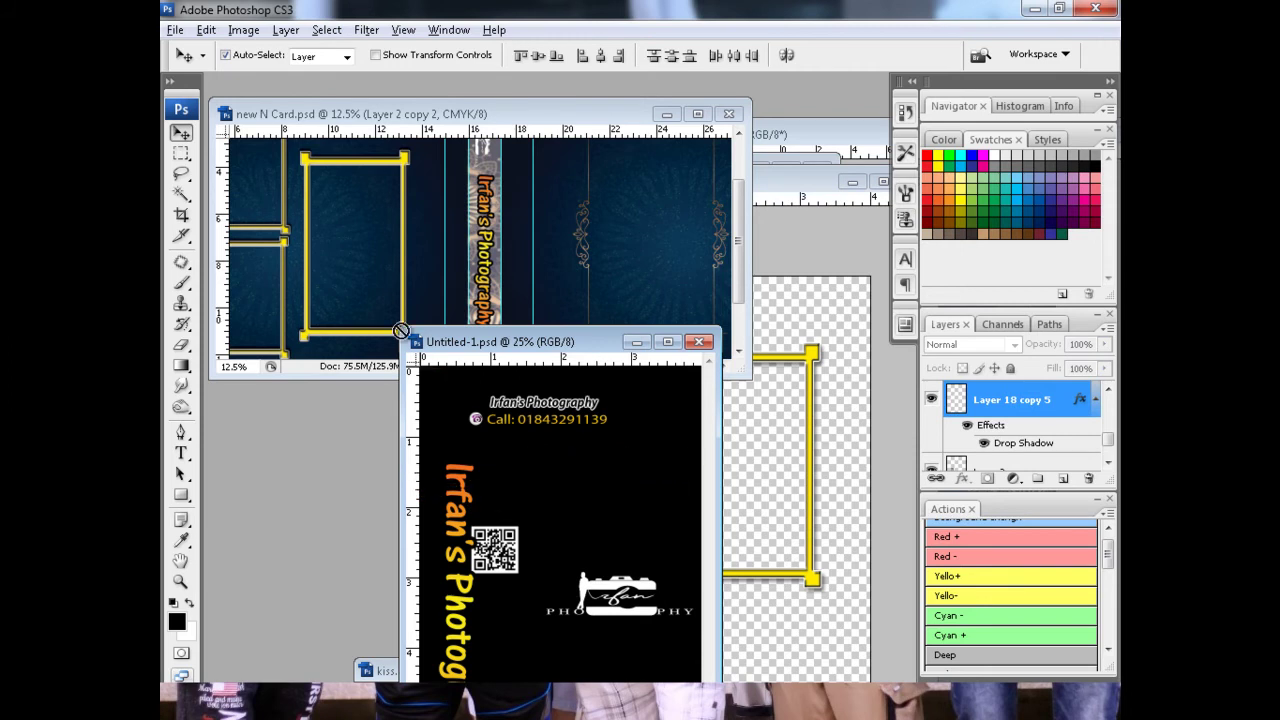
left_click_drag(605, 482, 366, 353)
key("f")
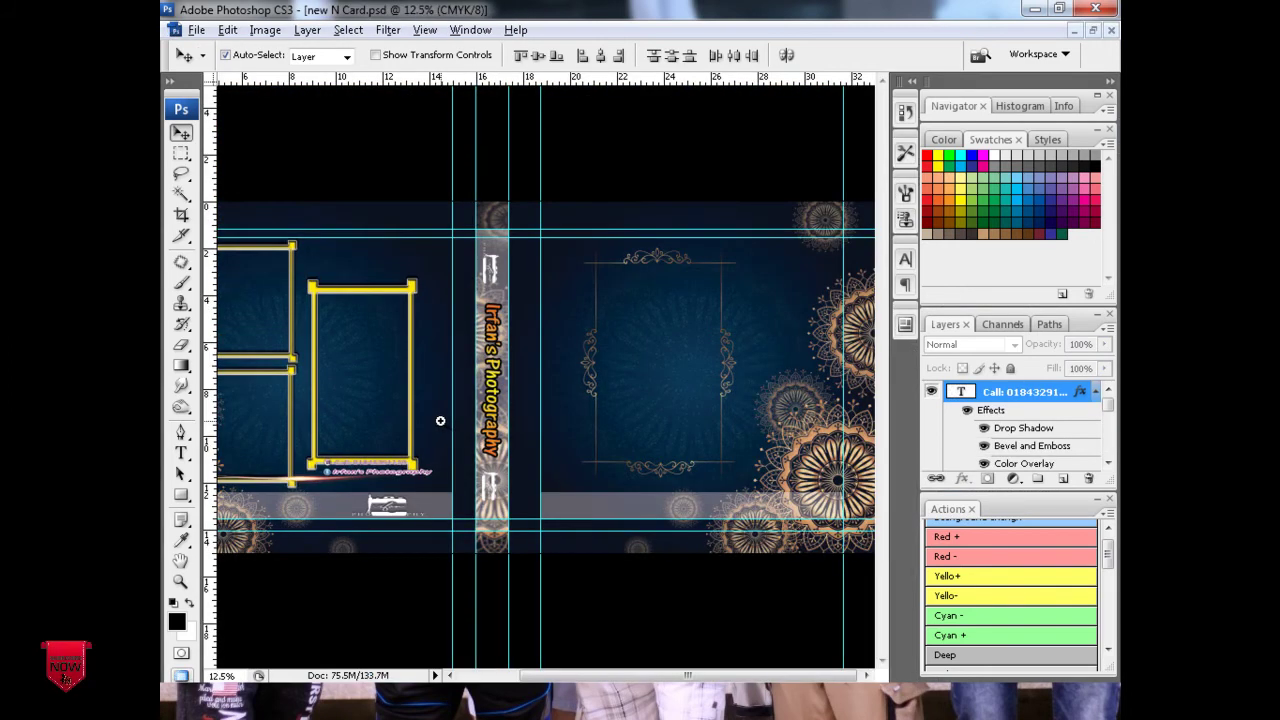
scroll(440, 420, "up", 2)
left_click_drag(423, 429, 677, 423)
scroll(652, 471, "up", 1)
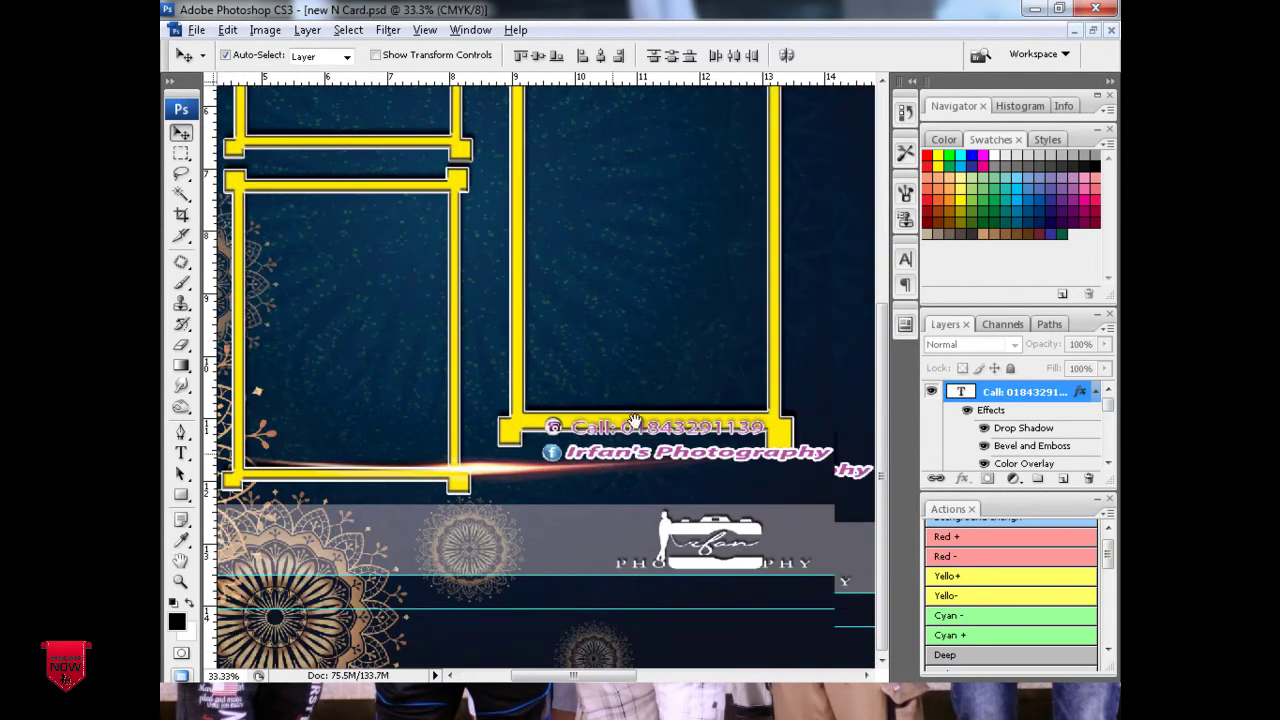
mouse_move(553, 427)
left_mouse_down()
mouse_move(311, 527)
mouse_move(278, 523)
mouse_move(528, 519)
mouse_move(453, 529)
left_mouse_up()
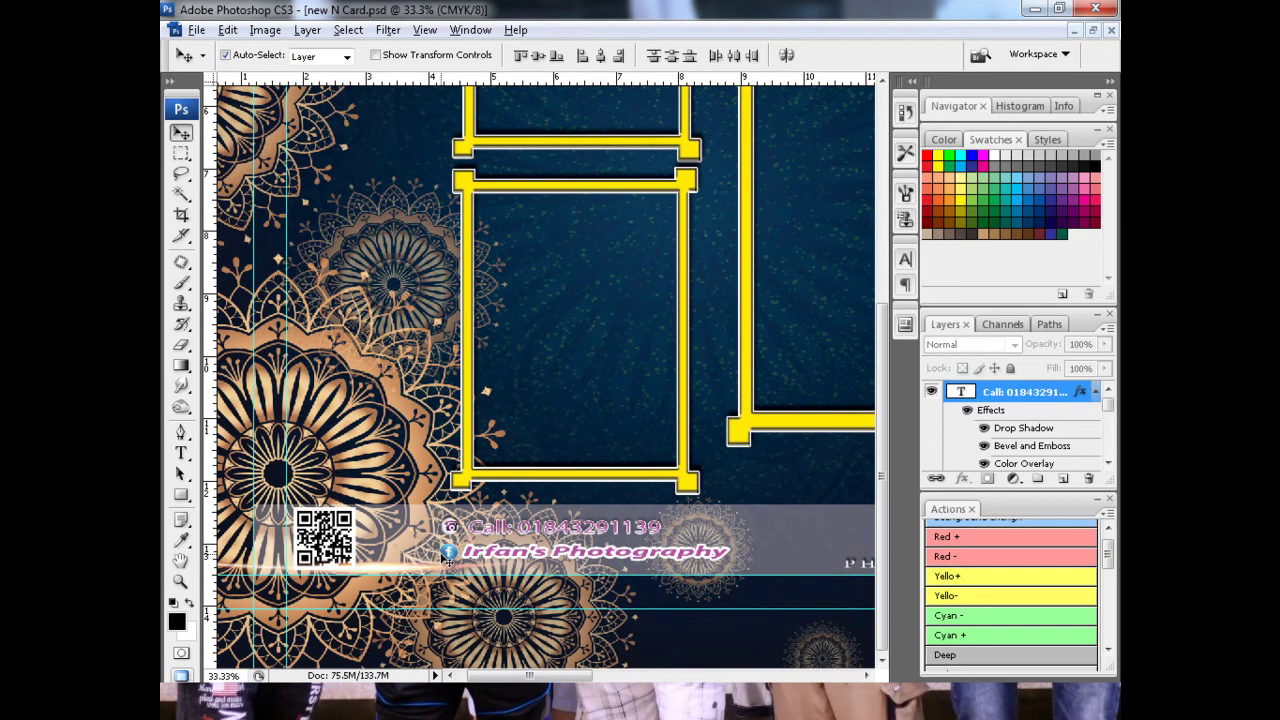
Step: Zoom in on the QR code, pick the light-streak layer, and nudge the code right
key("ctrl+plus")
key("ctrl+plus")
mouse_move(520, 491)
left_mouse_down()
mouse_move(488, 549)
mouse_move(826, 521)
mouse_move(570, 525)
mouse_move(612, 528)
left_mouse_up()
right_click(519, 529)
left_click(540, 534)
mouse_move(467, 496)
left_mouse_down()
mouse_move(727, 526)
mouse_move(478, 496)
left_mouse_up()
Step: Erase the Layer 7 light streak crossing the QR code, then shift Layer 5 right
key("ctrl+plus")
key("ctrl+plus")
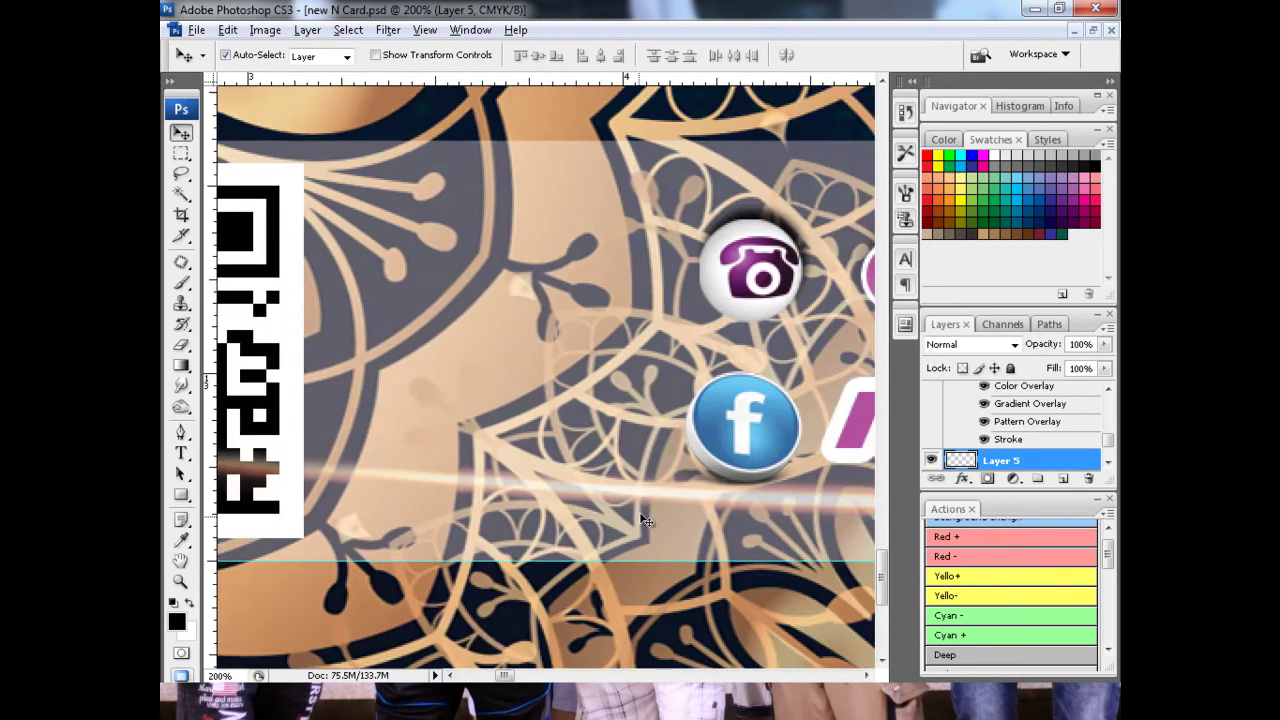
left_click(674, 488)
key("e")
mouse_move(366, 463)
left_mouse_down()
mouse_move(250, 470)
mouse_move(597, 487)
left_mouse_up()
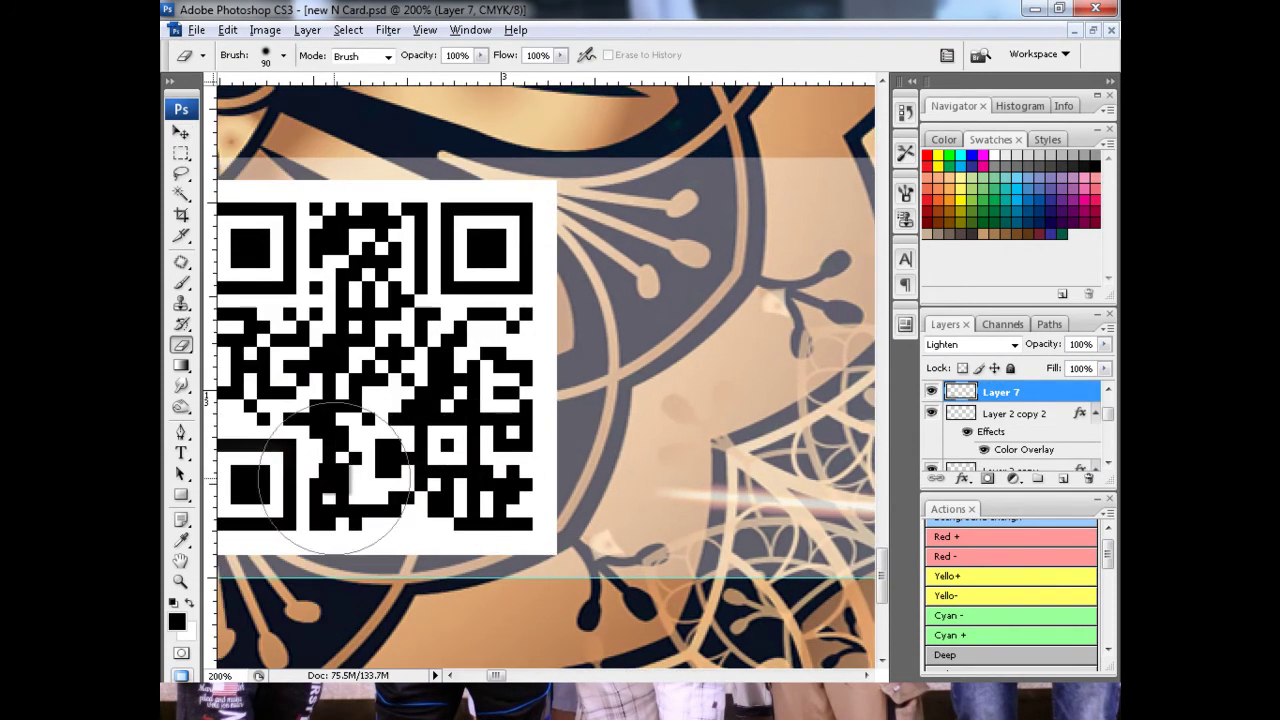
left_click_drag(330, 514, 370, 516)
key("v")
left_click_drag(542, 466, 590, 470)
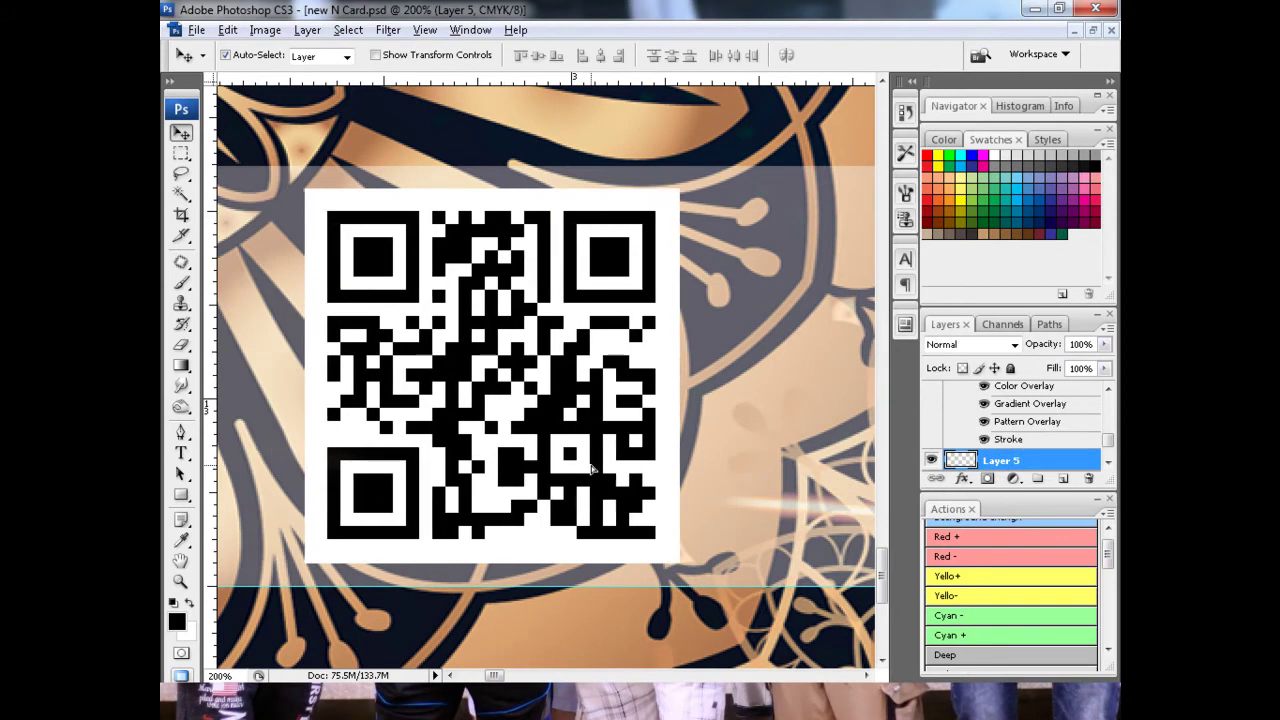
Step: Add a Stroke to the QR code's Layer 5 and set its colour to black
right_click(1030, 460)
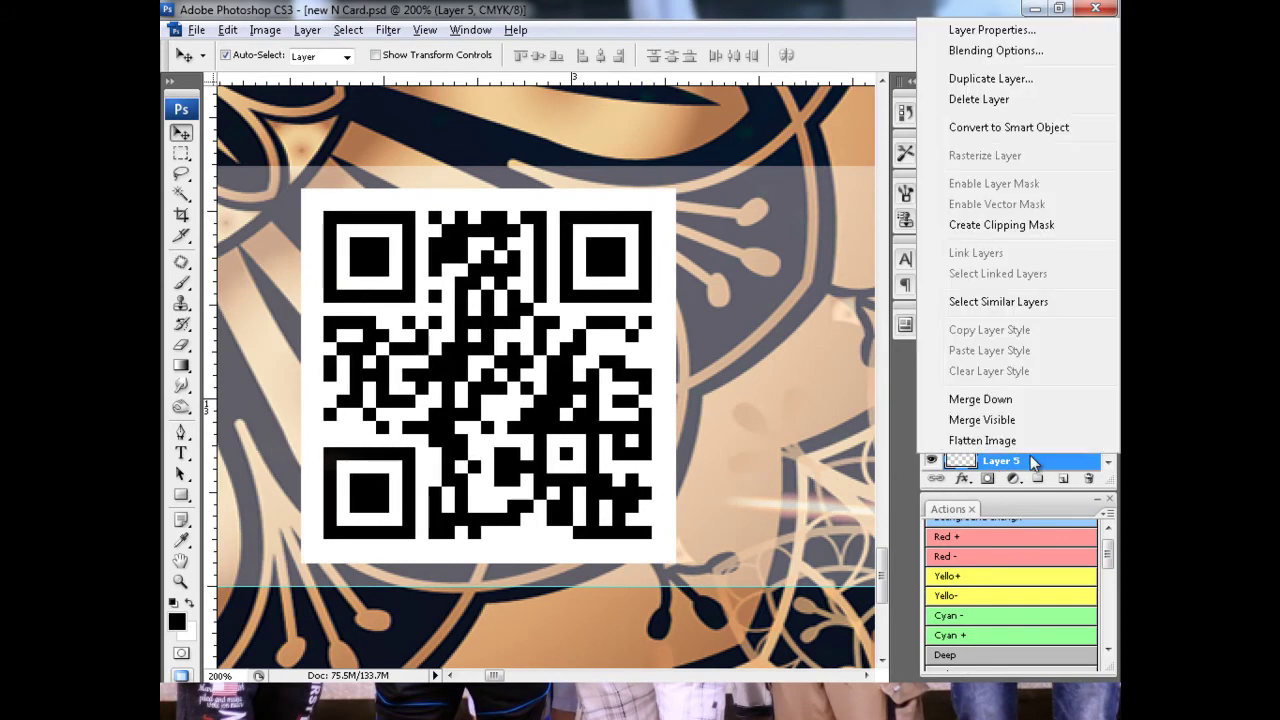
left_click(974, 51)
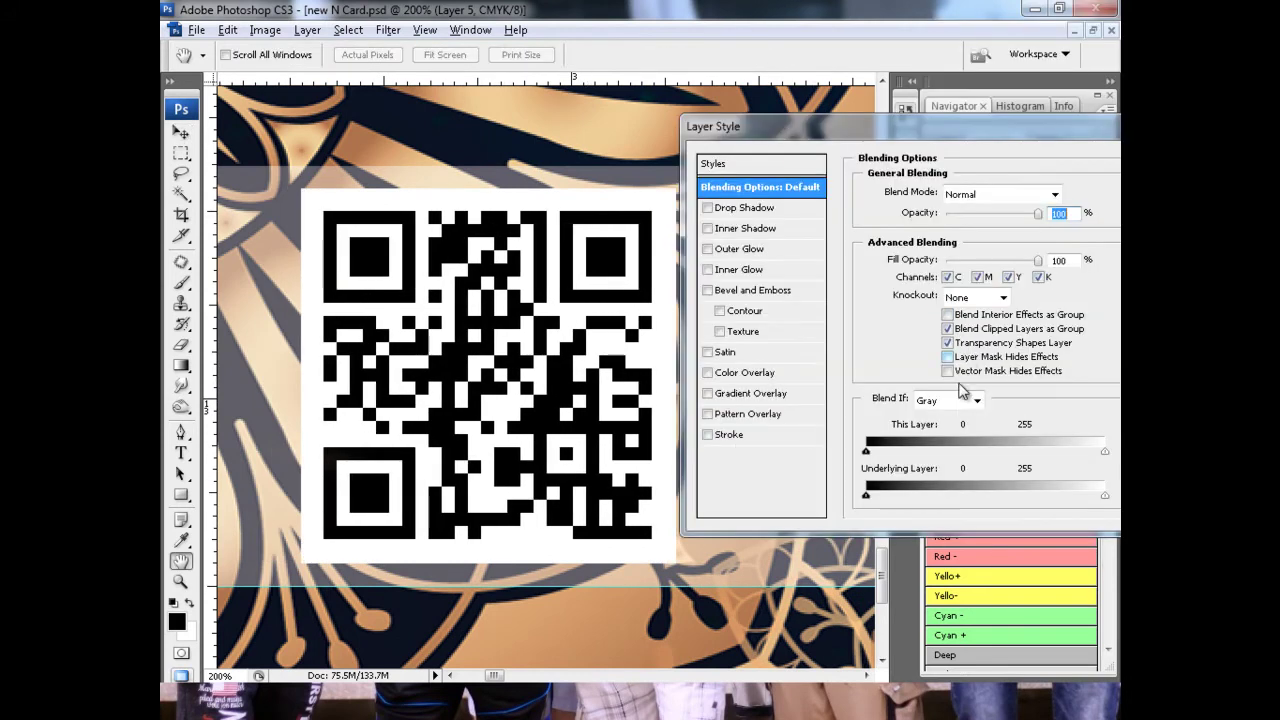
left_click(742, 437)
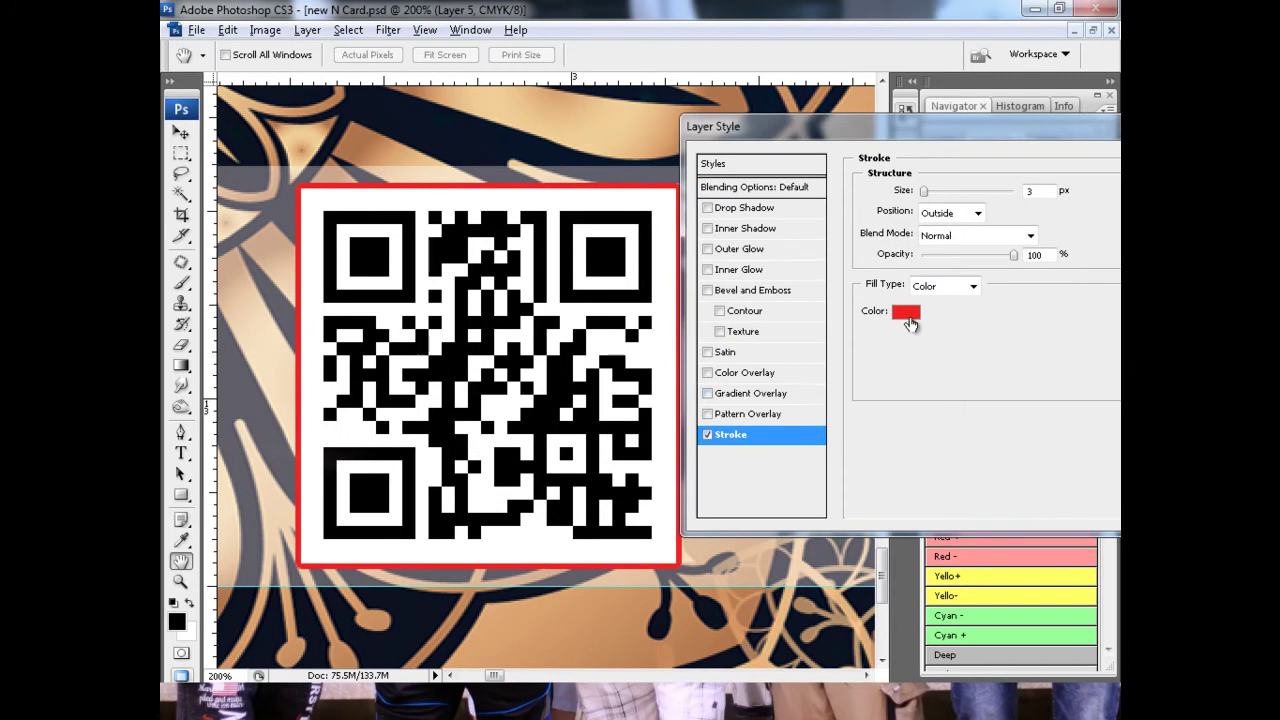
left_click(906, 312)
left_click_drag(523, 209, 635, 403)
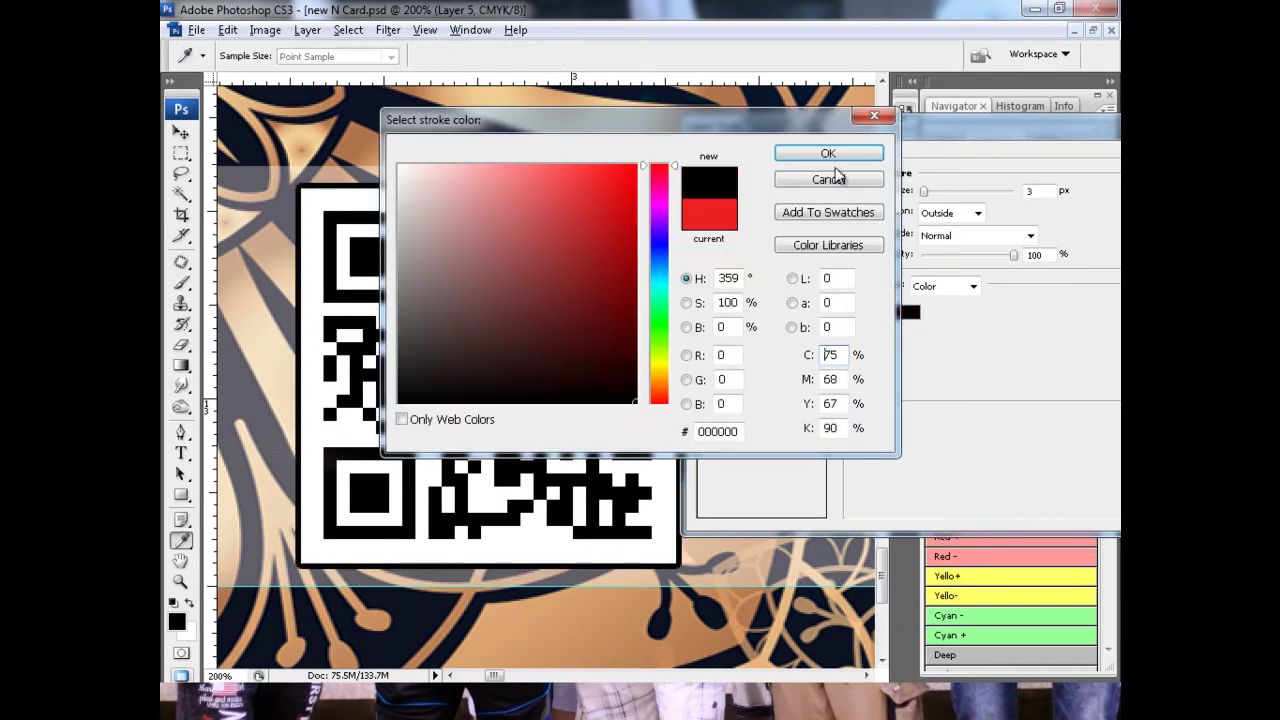
left_click(829, 154)
Step: Set the stroke to 1 px with Position Inside and apply it
left_click_drag(922, 190, 923, 194)
left_click(941, 213)
left_click(935, 243)
left_click_drag(926, 194, 926, 198)
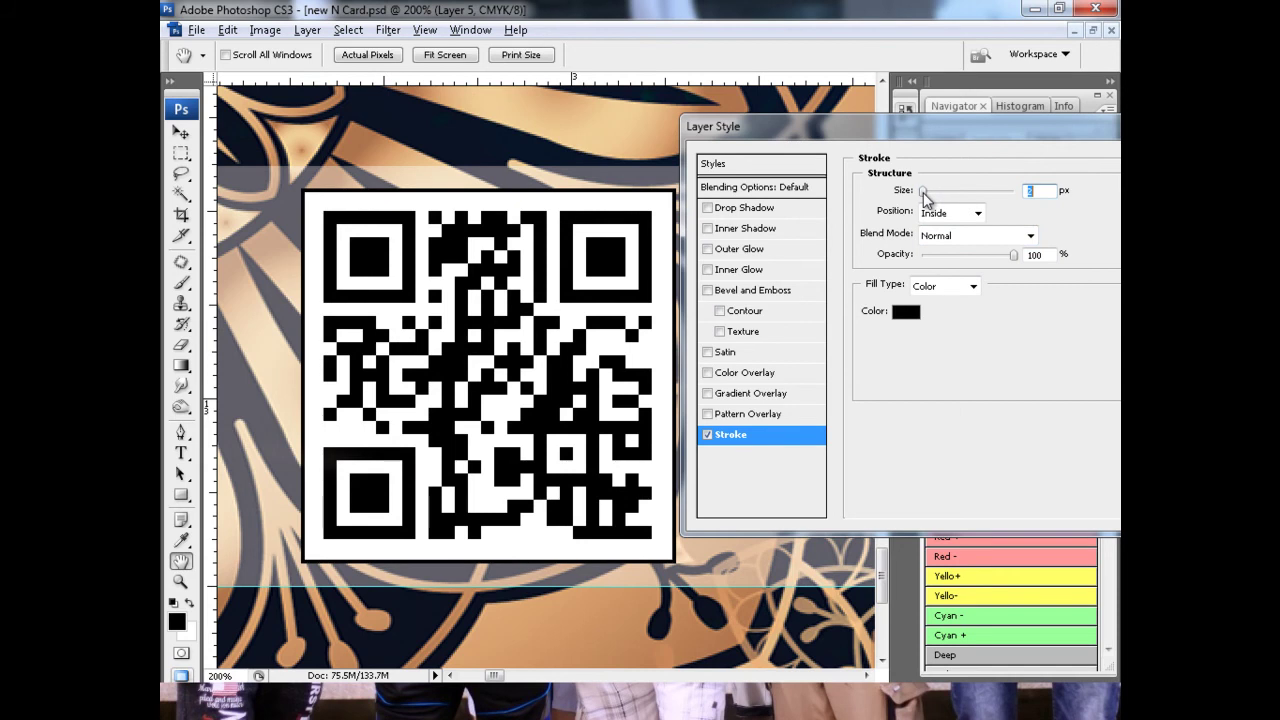
key("Return")
Step: Zoom out to review the stroked QR code beside the contact text, then switch to the browser
key("v")
key("ctrl+minus")
key("ctrl+minus")
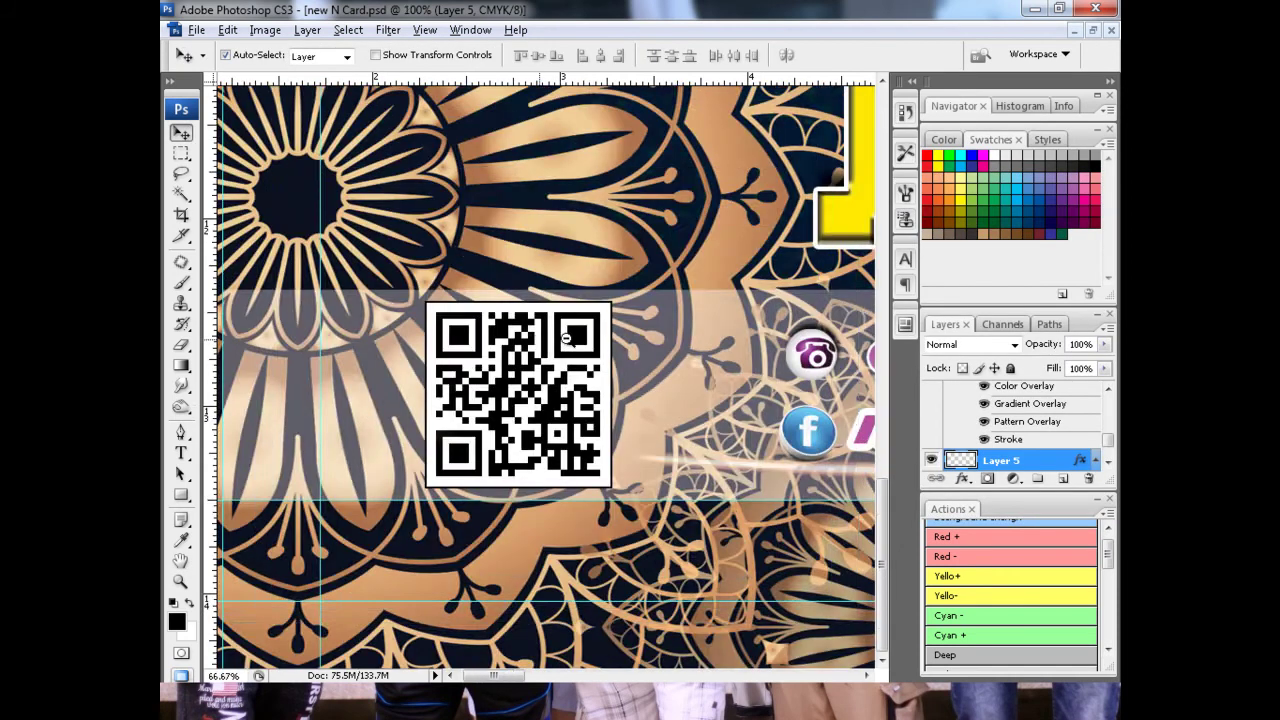
mouse_move(698, 370)
left_mouse_down()
mouse_move(453, 370)
mouse_move(545, 375)
left_mouse_up()
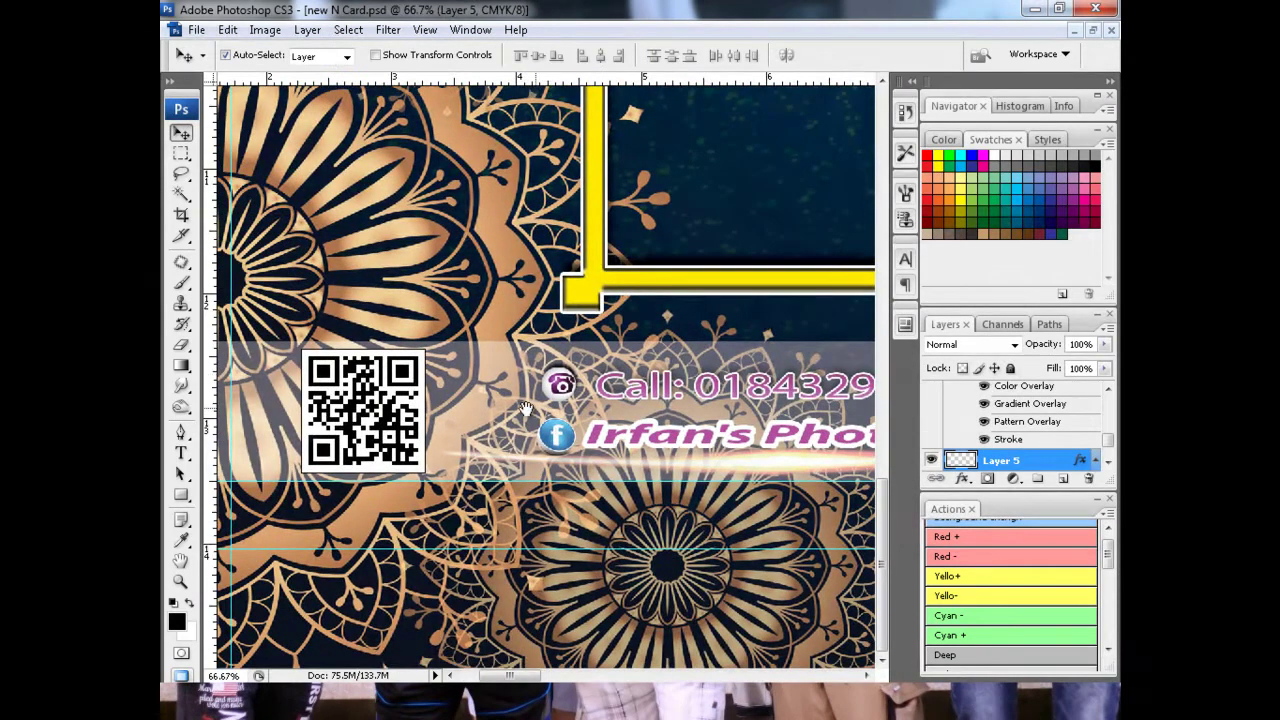
right_click(400, 415)
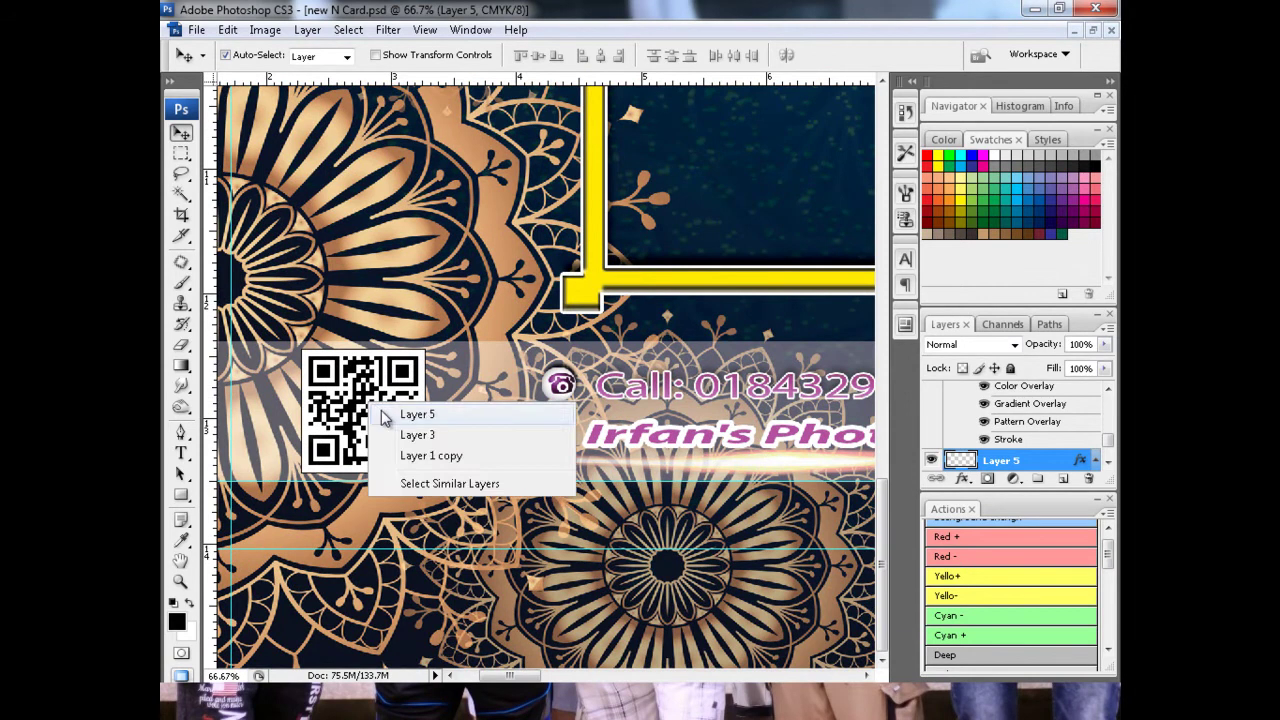
left_click(410, 416)
key("alt+Tab")
key("alt+Tab")
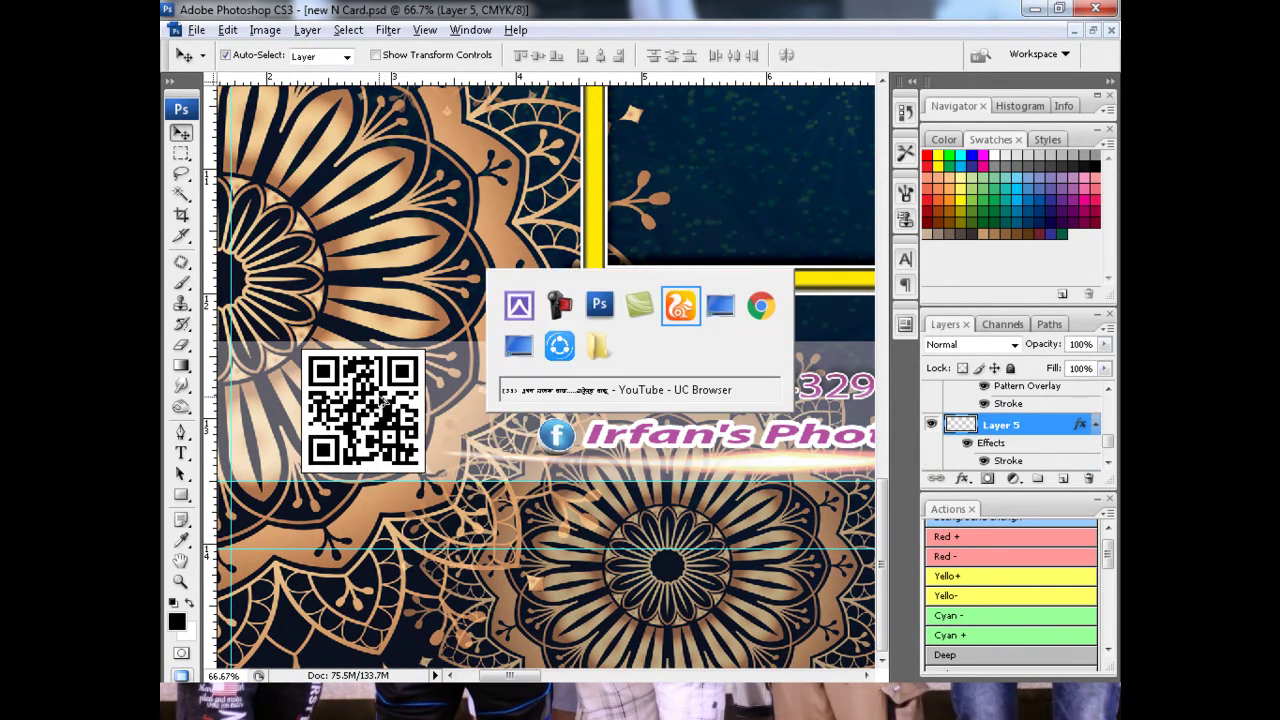
Step: Run a Google search for 'qr code' from the UC Browser start page
left_click(226, 22)
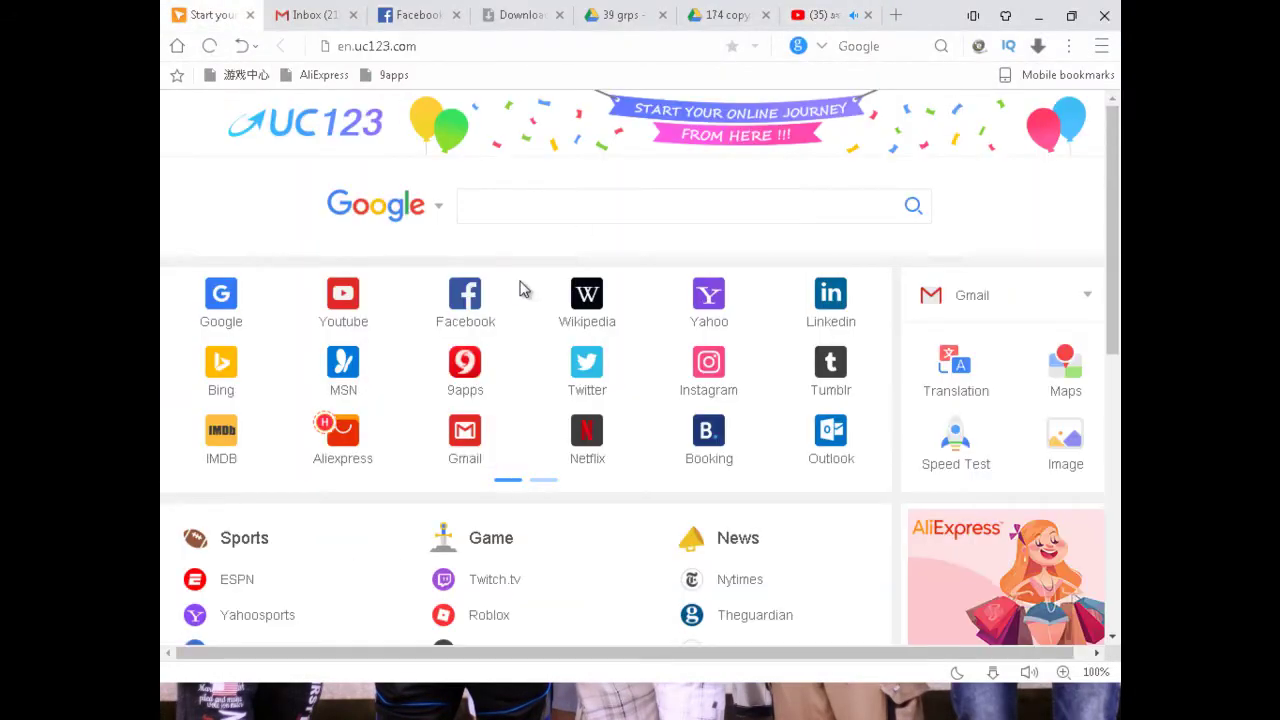
left_click(222, 294)
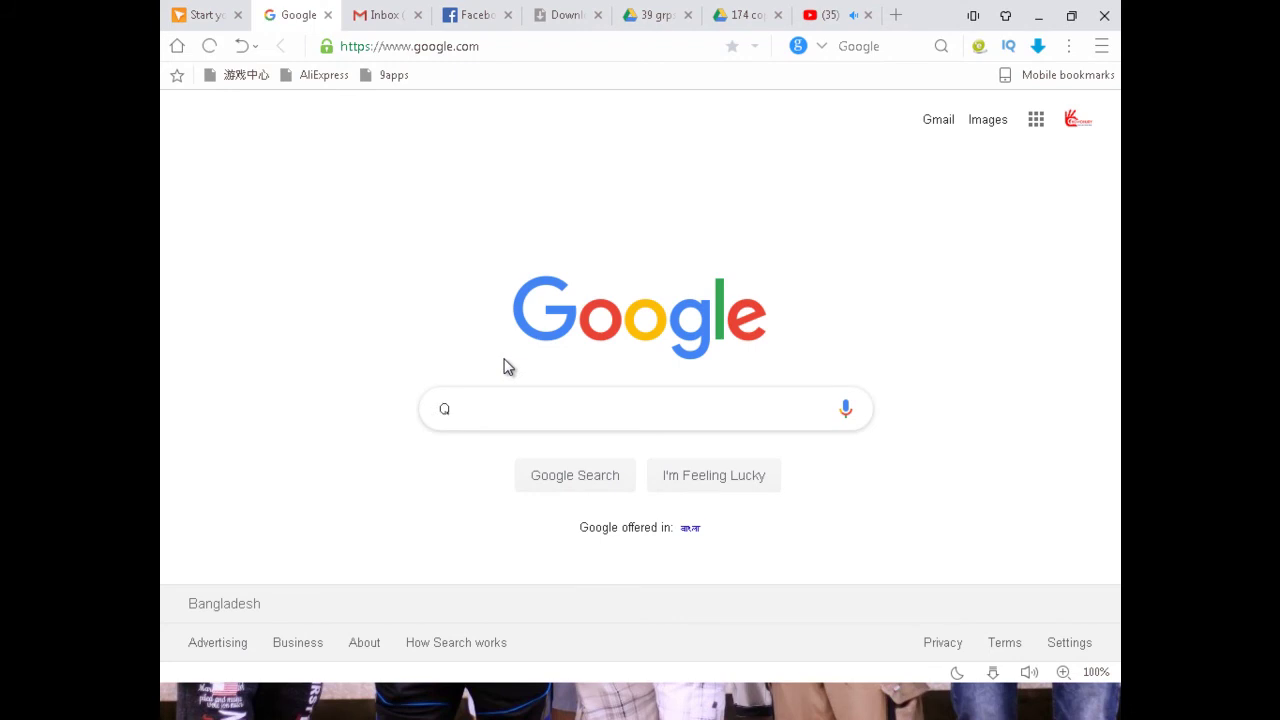
type("r")
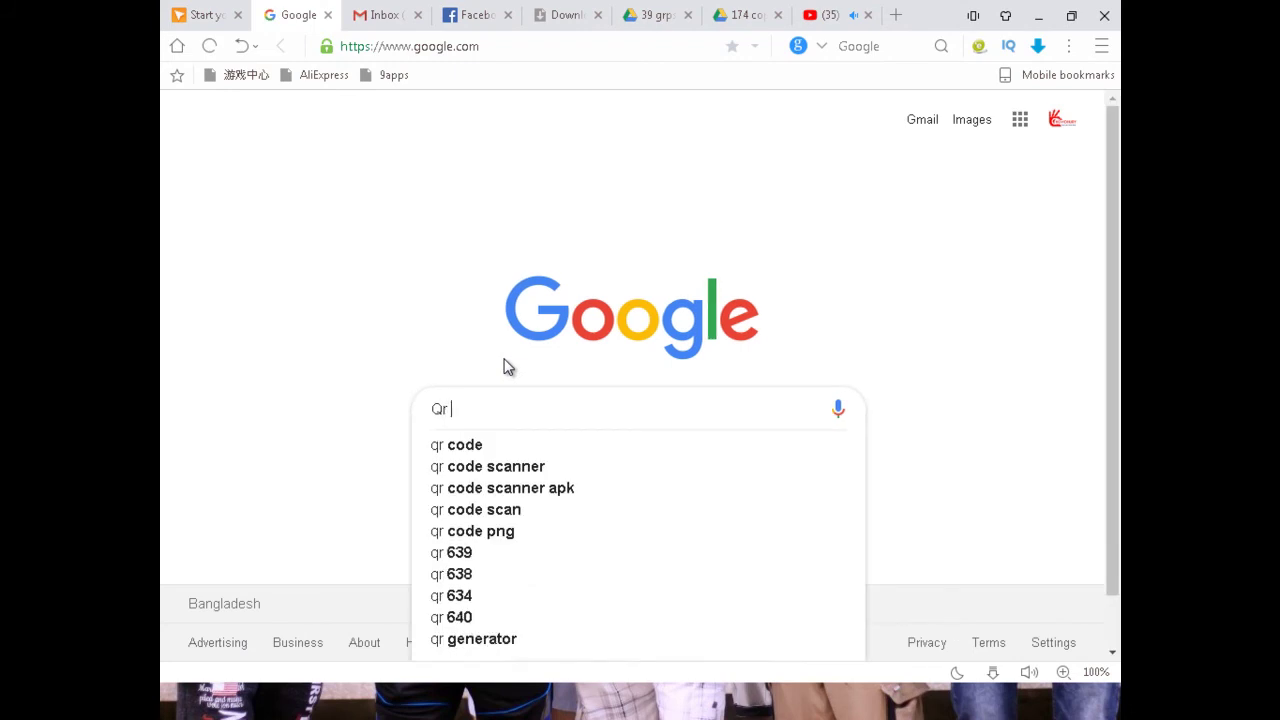
key("Down")
key("Return")
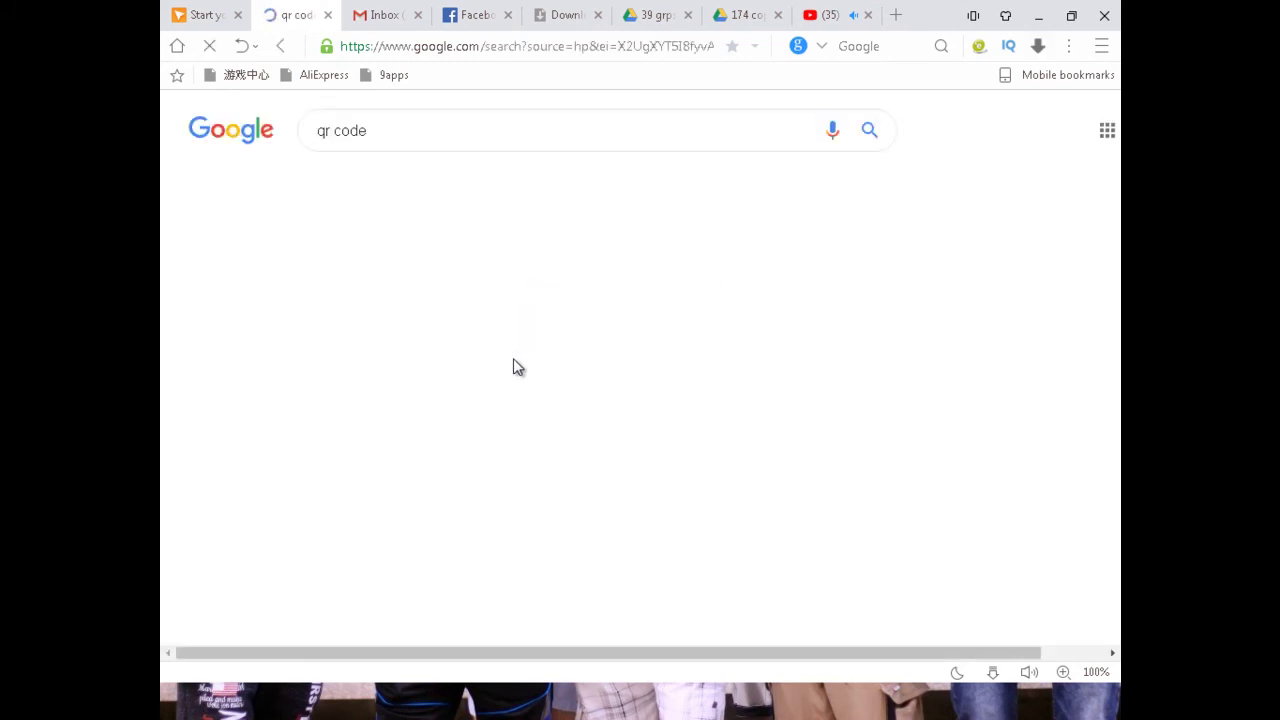
Step: Open the QR Code Generator site set to URL, then select the Facebook page's address
scroll(672, 378, "down", 4)
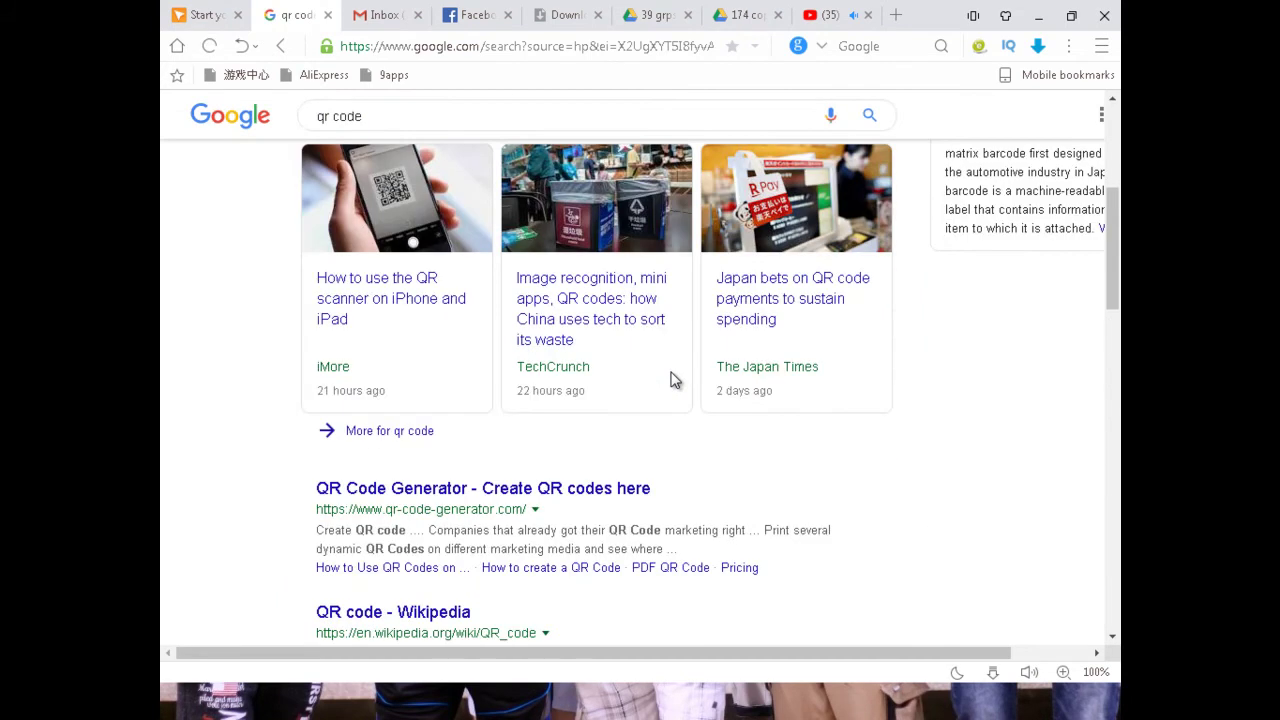
scroll(672, 378, "down", 2)
scroll(672, 378, "down", 1)
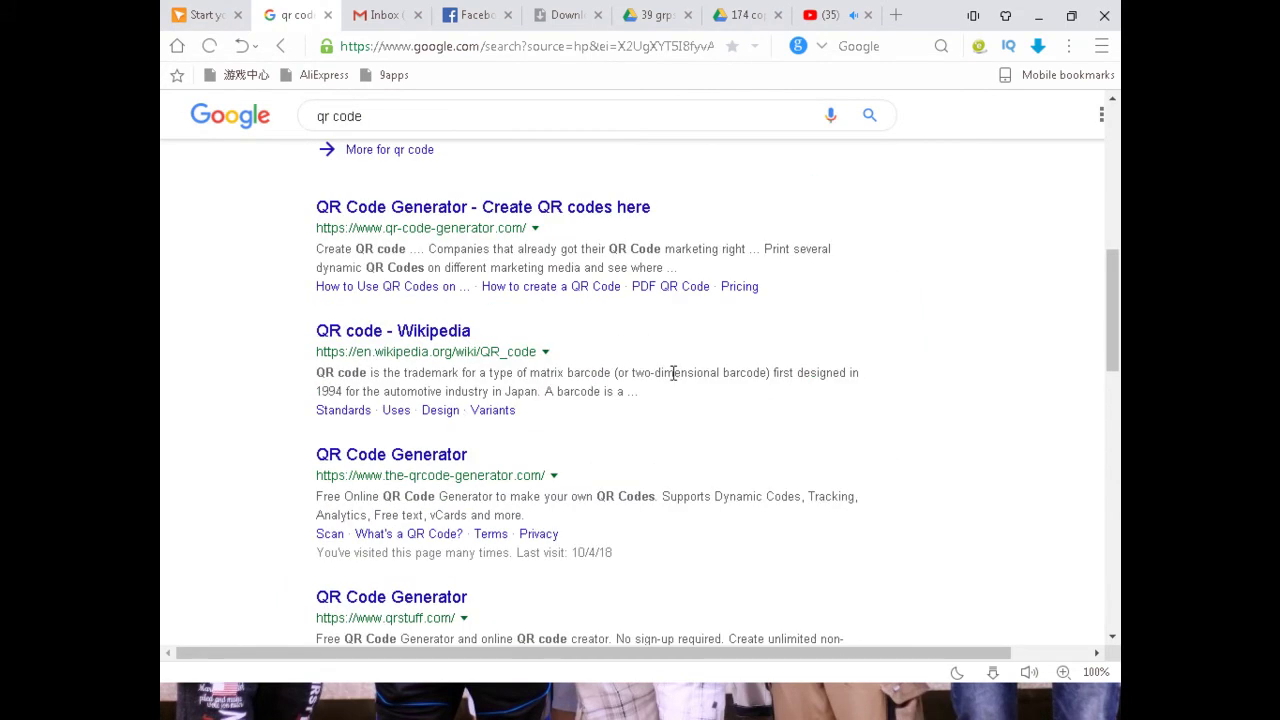
left_click(400, 456)
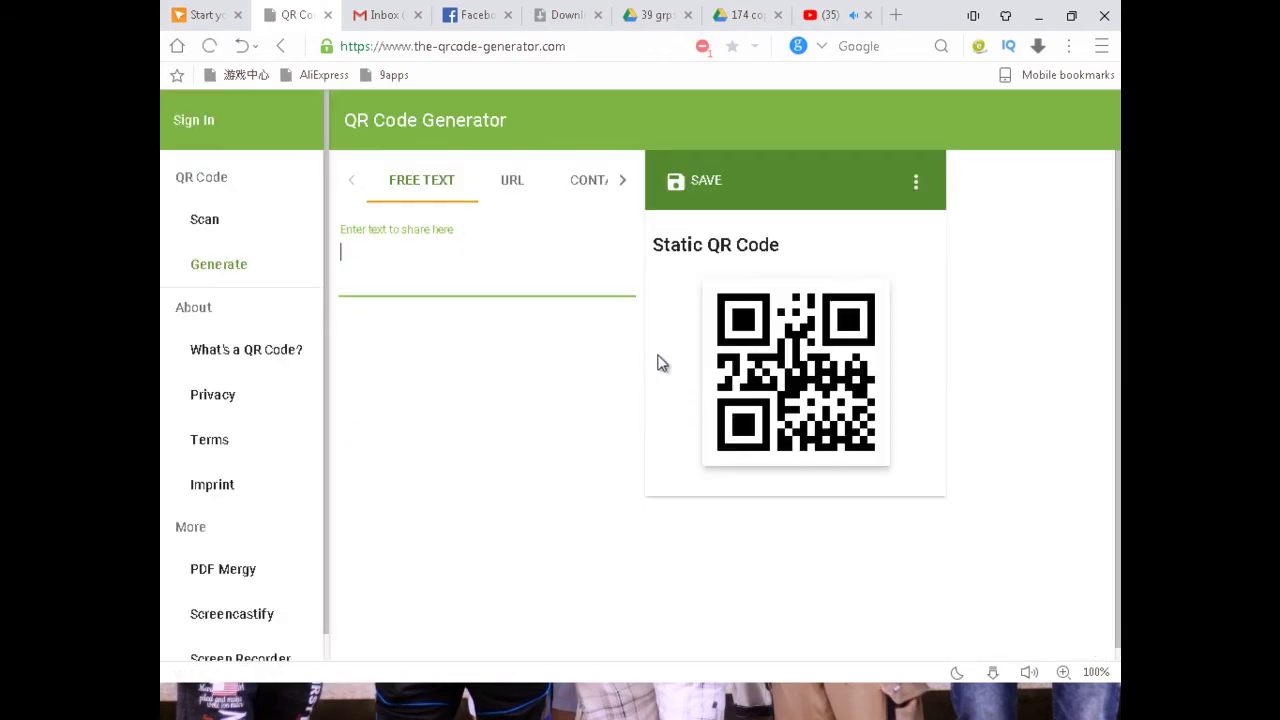
left_click(512, 184)
left_click(472, 15)
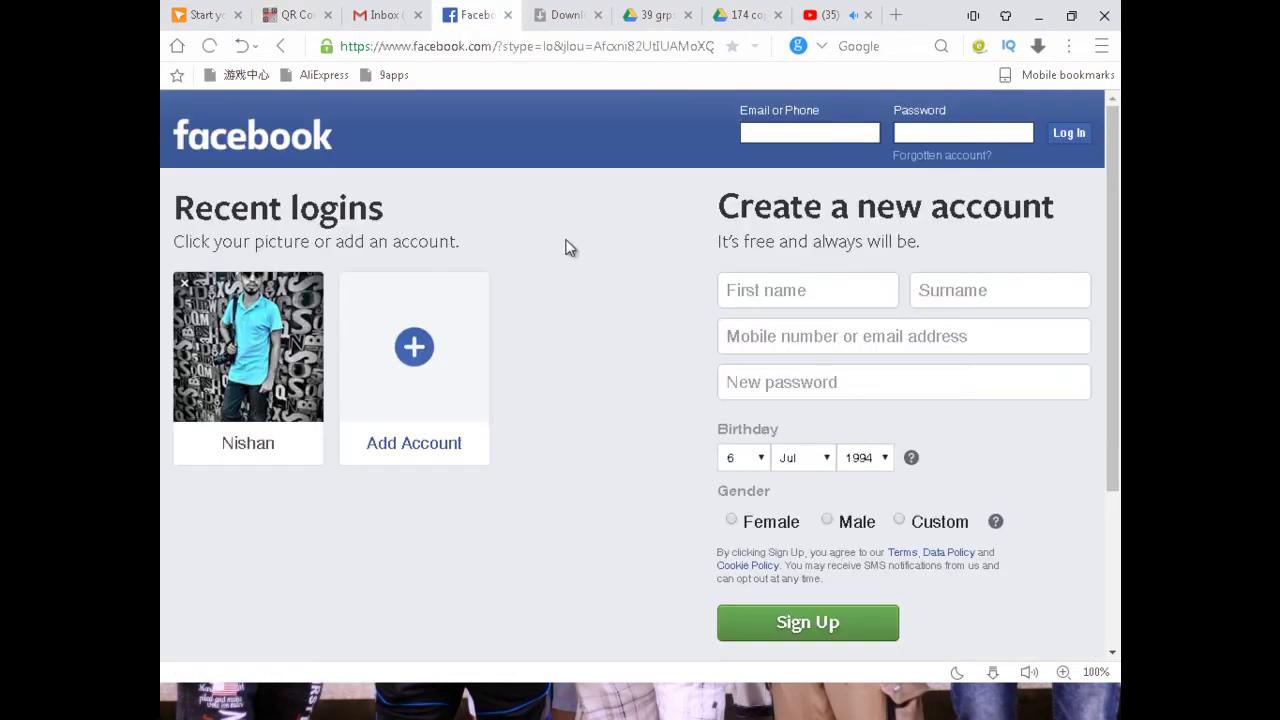
left_click(557, 47)
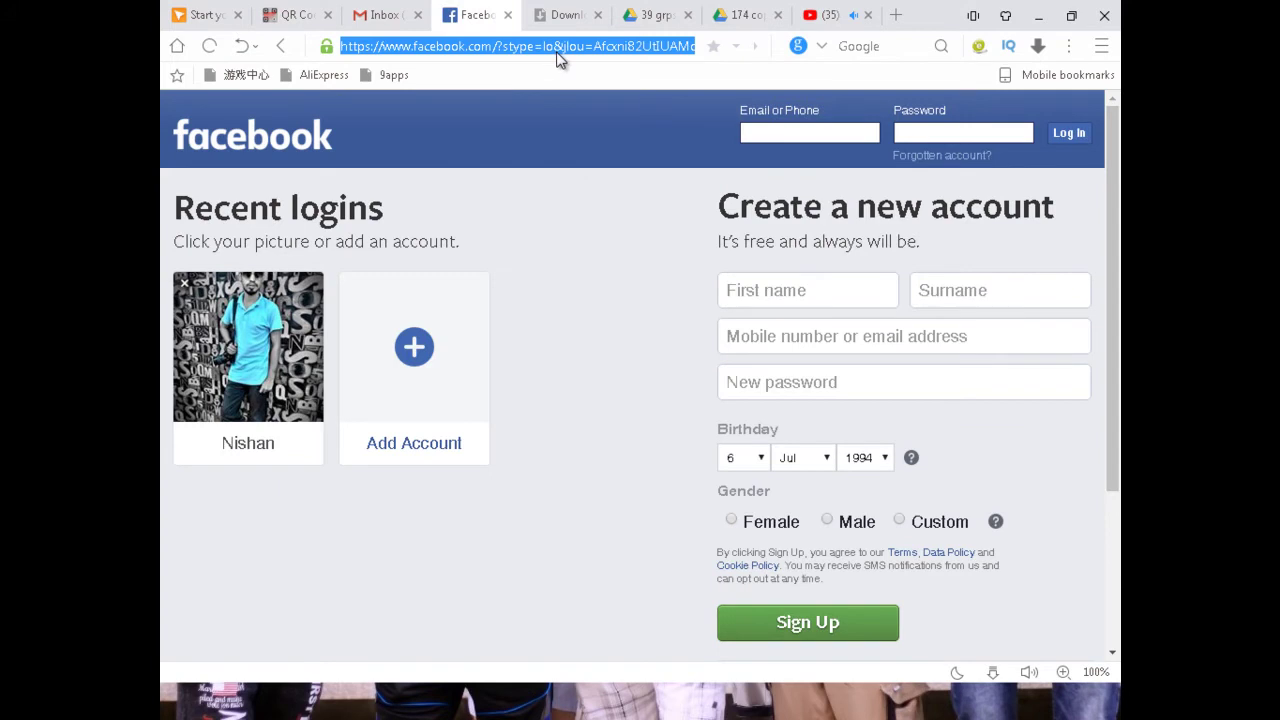
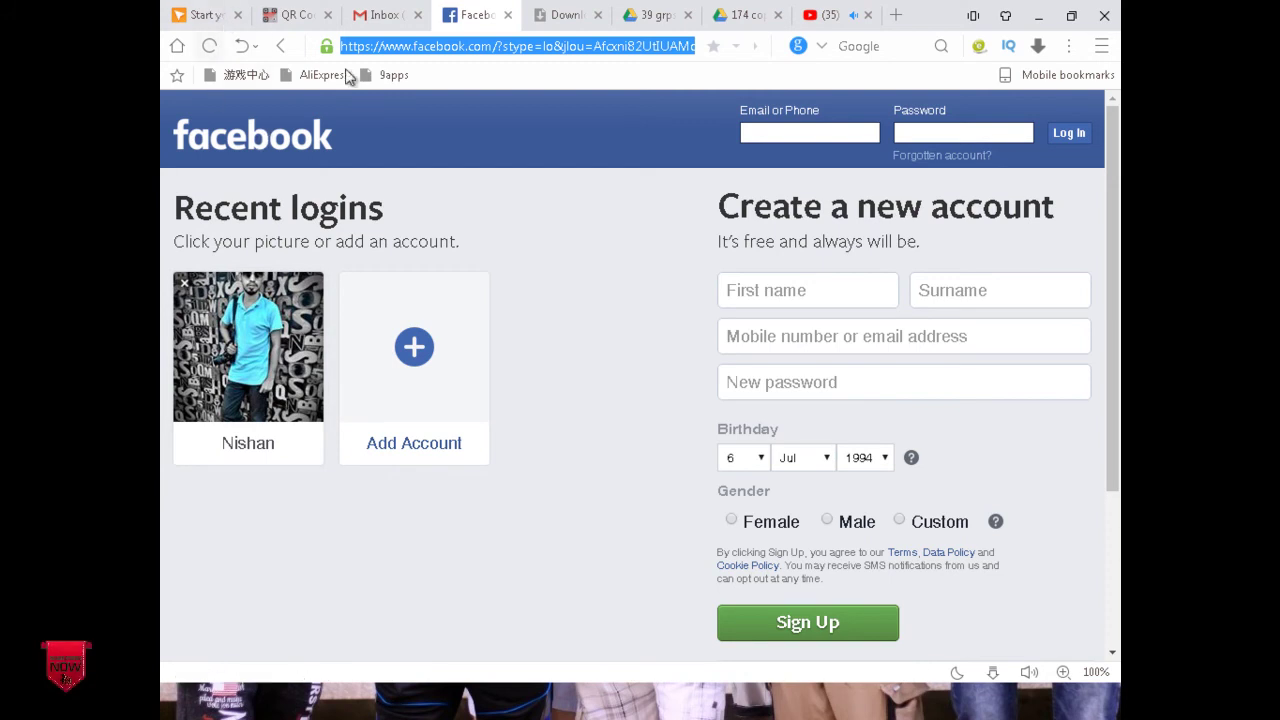
Step: Paste the Facebook page link into the QR generator and shorten it
left_click(309, 25)
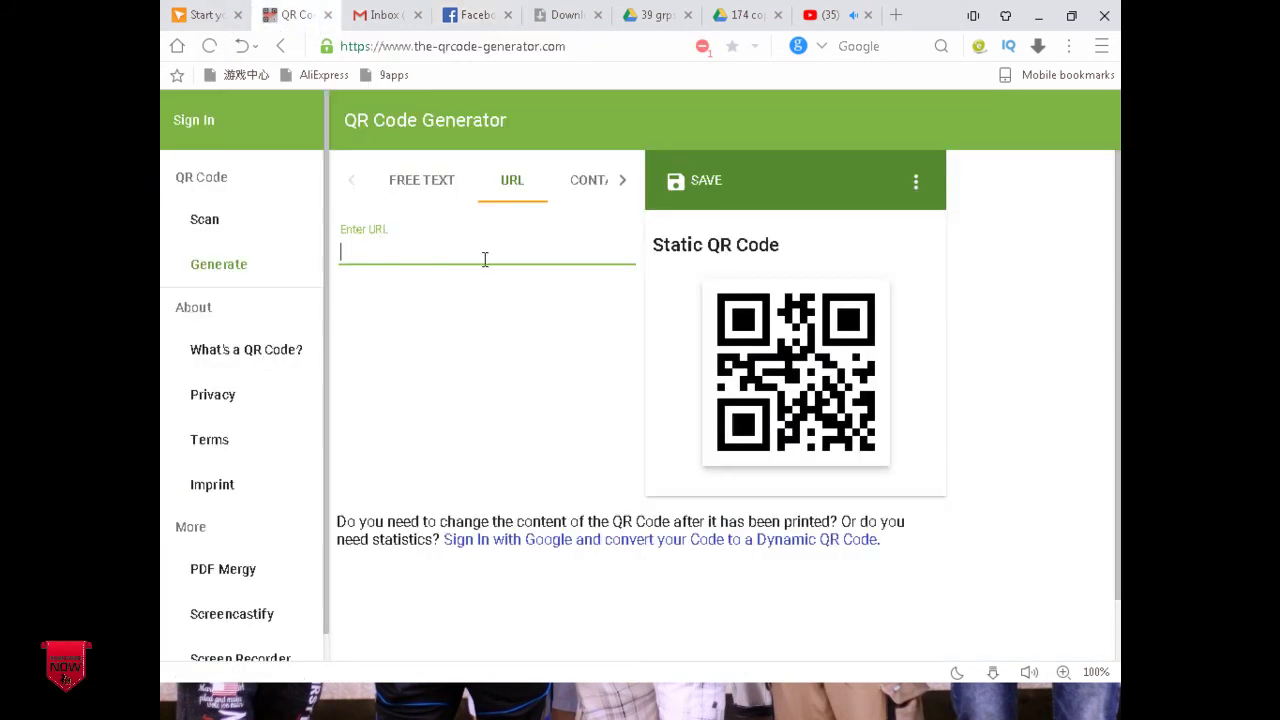
key("ctrl+v")
left_click(395, 302)
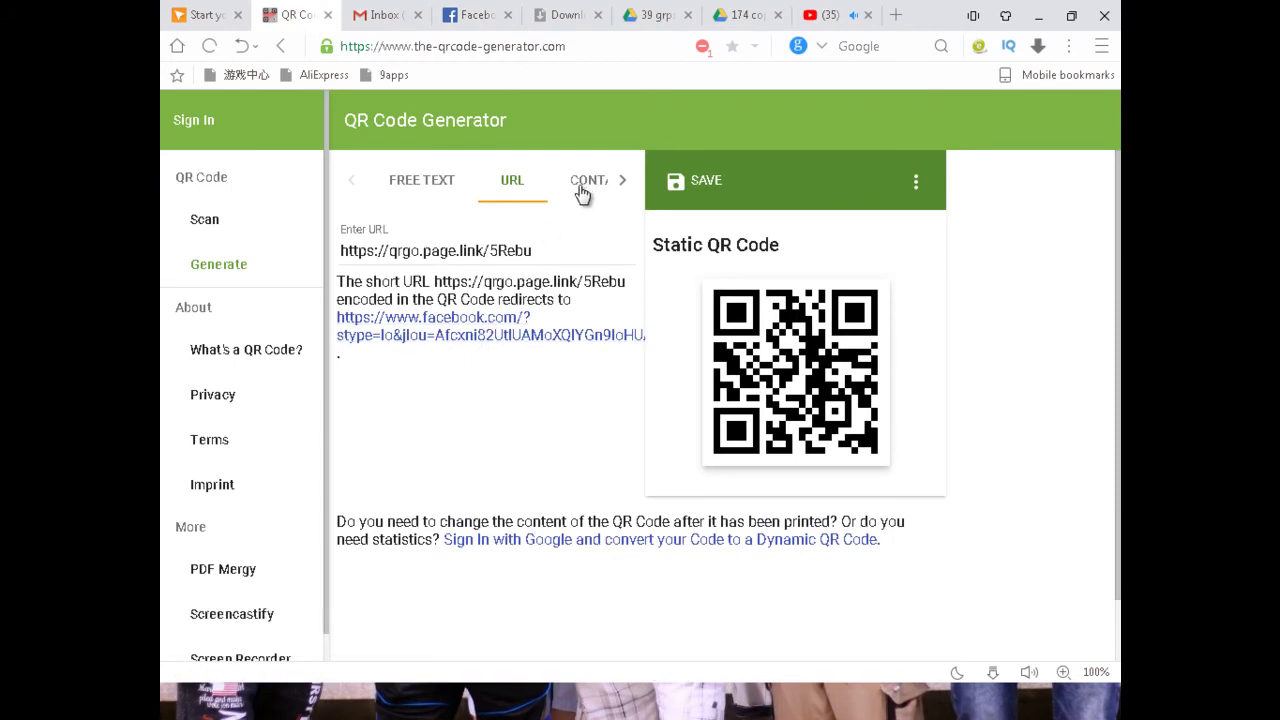
Step: Download the QR code at 300px as the PNG file dsfds.png
left_click(916, 188)
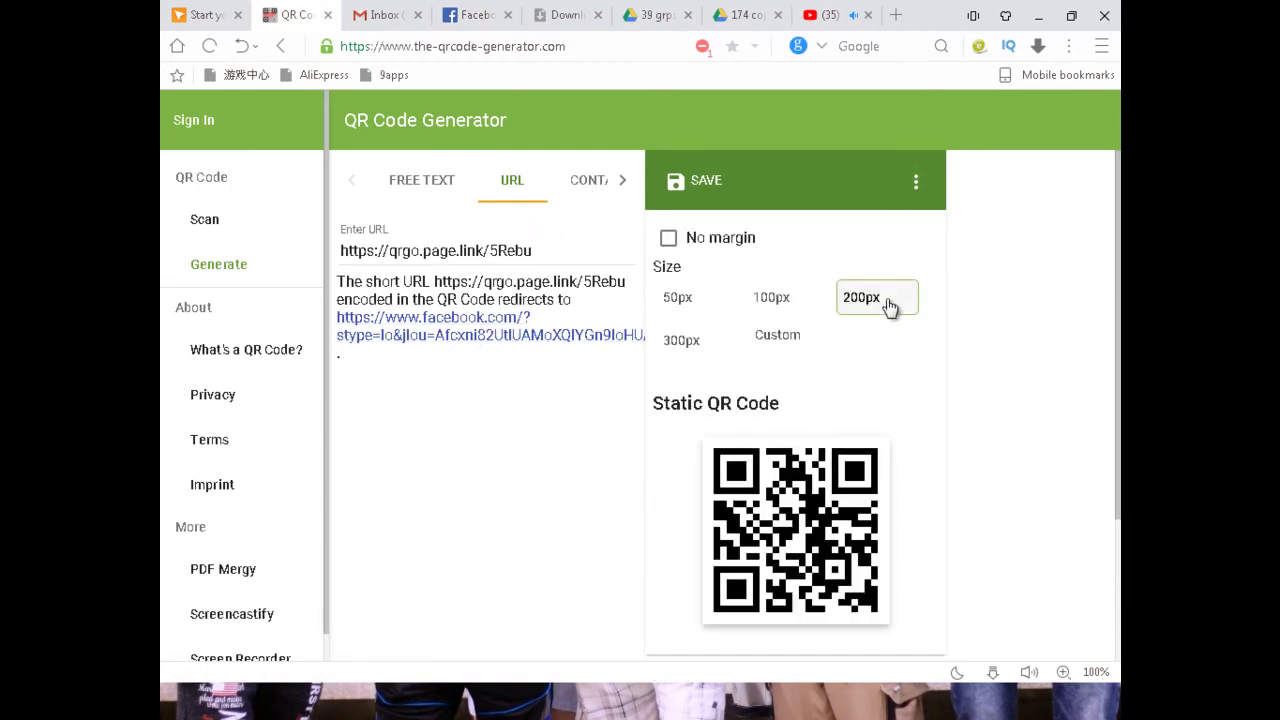
left_click(688, 345)
left_click(700, 182)
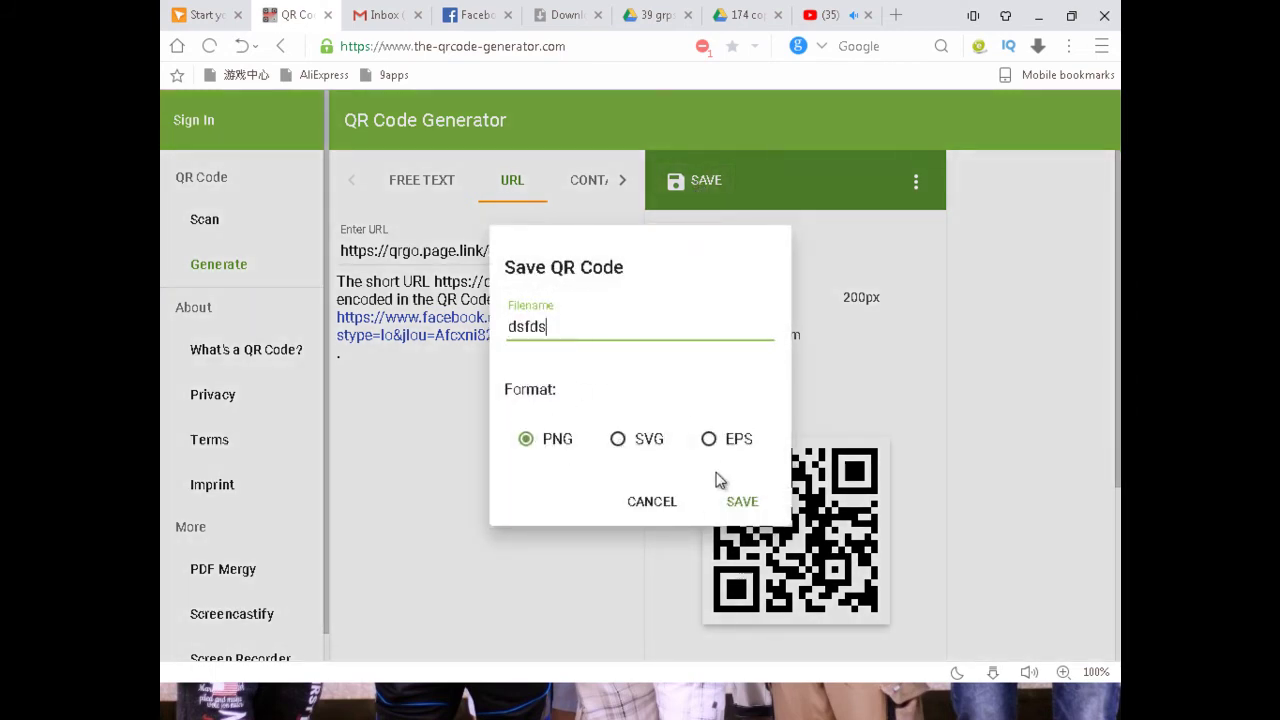
left_click(740, 500)
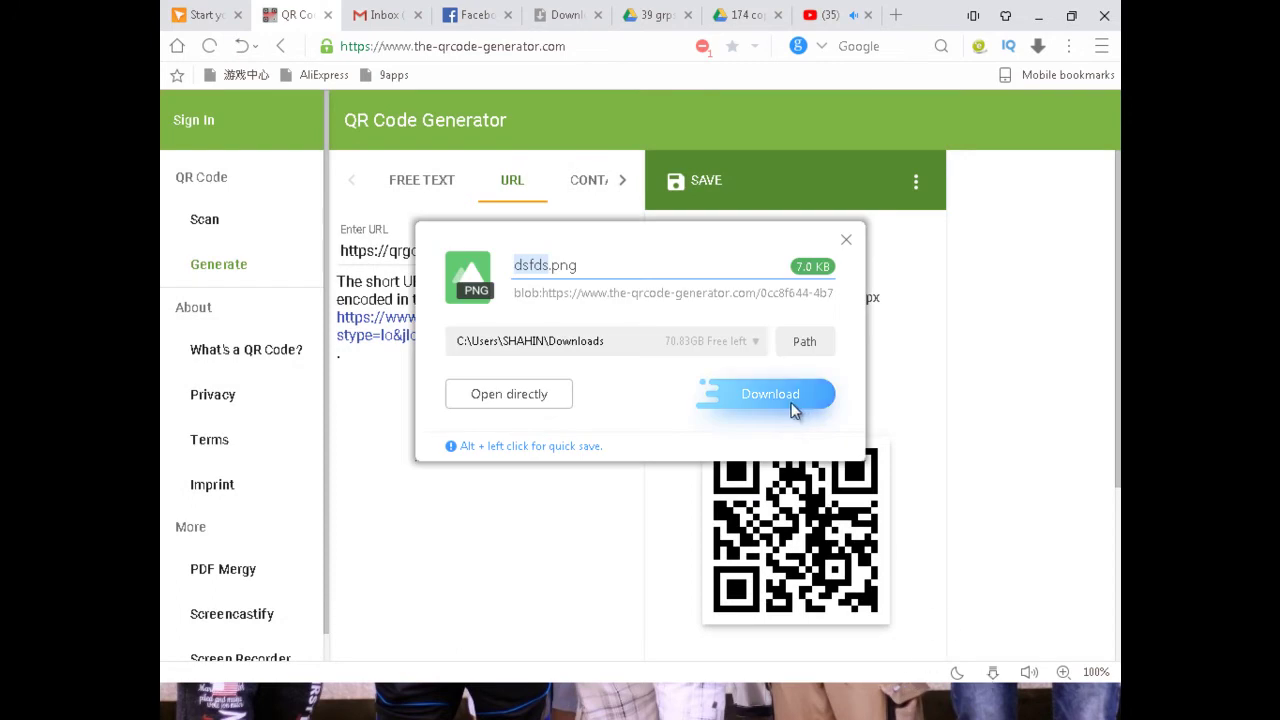
left_click(791, 397)
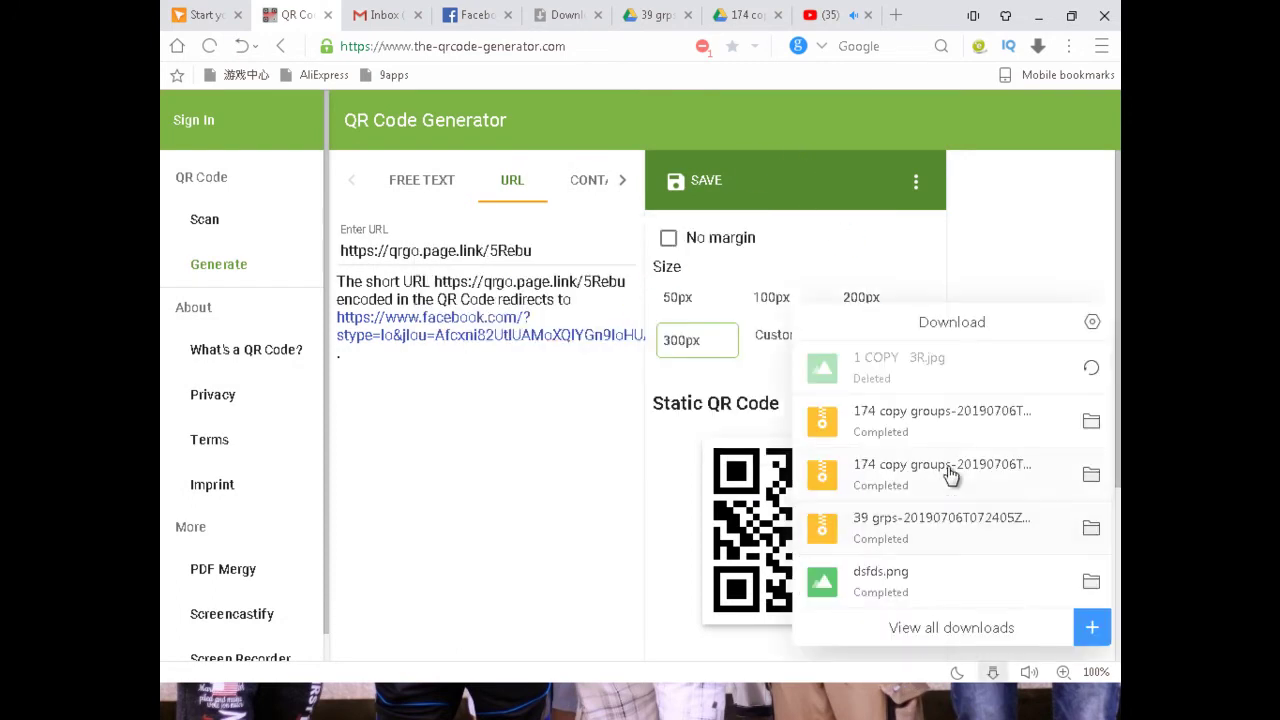
key("alt+Tab")
key("alt+Tab")
key("alt+Tab")
key("alt+Tab")
key("alt+Tab")
key("alt+Tab")
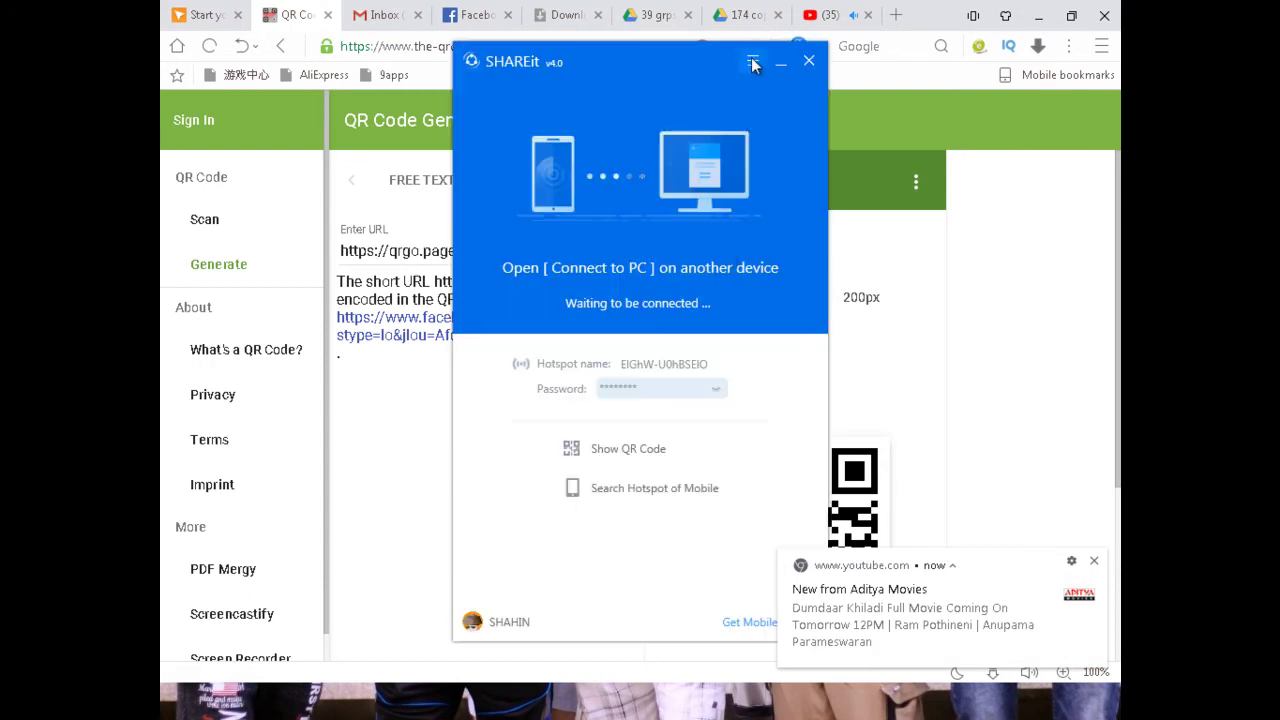
Step: Open the Downloads folder from SHAREit and preview dsfds.png
left_click(753, 64)
left_click(752, 221)
left_click(210, 121)
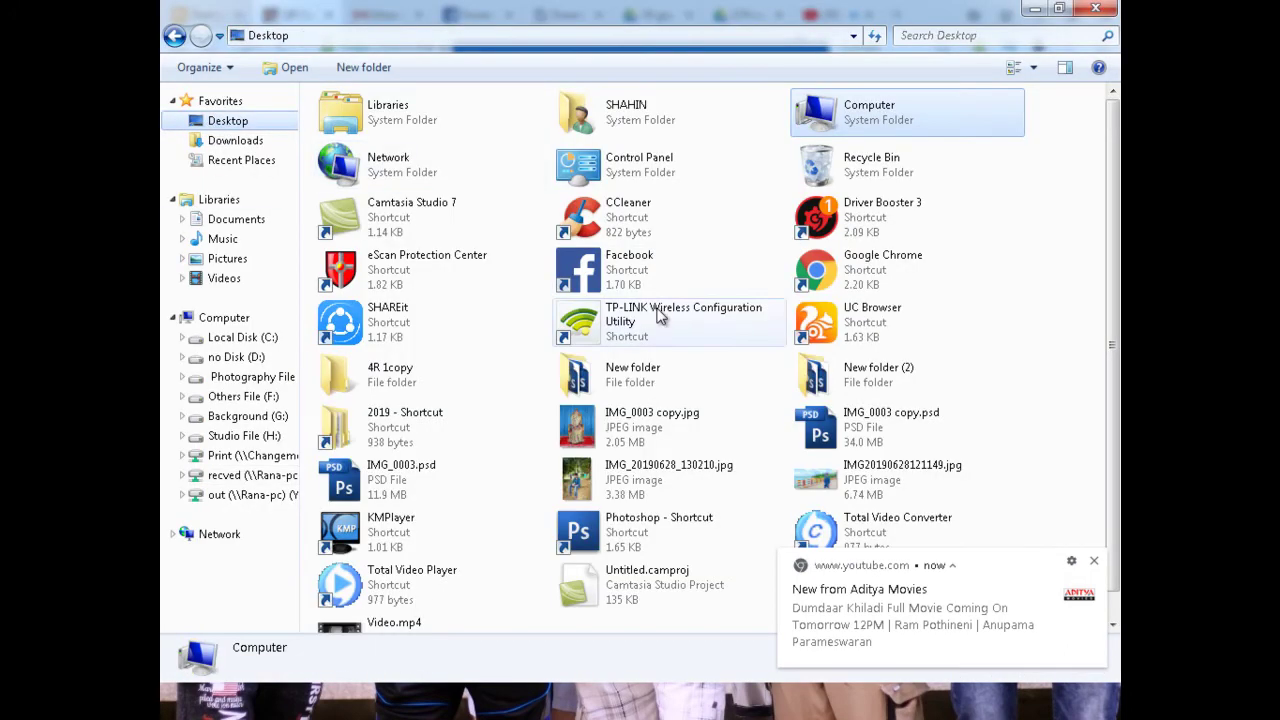
left_click(240, 140)
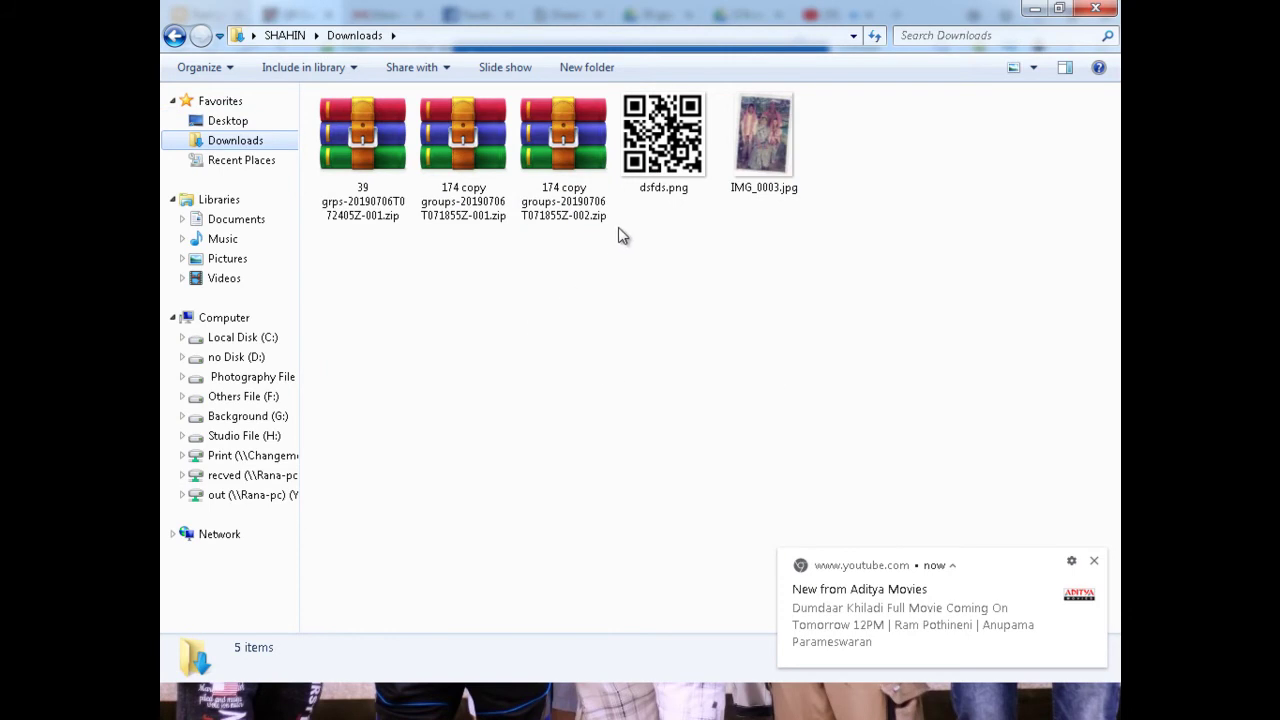
double_click(663, 140)
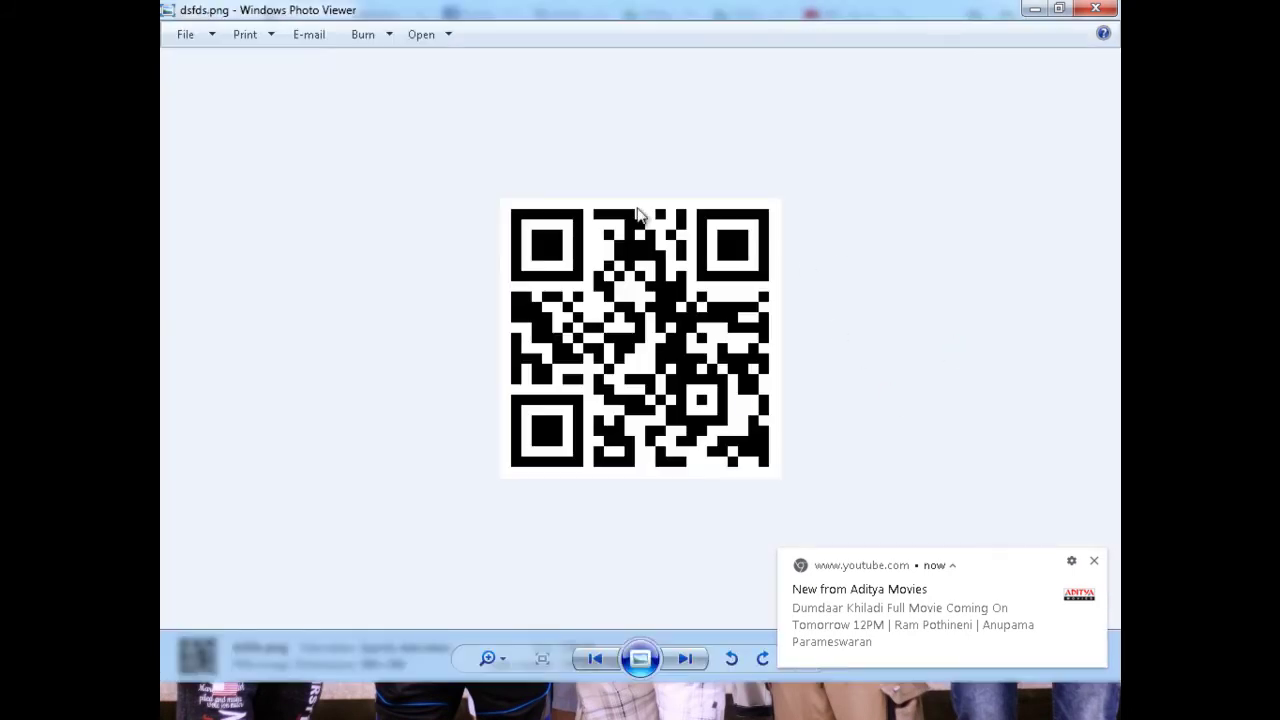
Step: Close the preview and folder, minimize SHAREit, and return to Google's 'qr code' results
left_click(1096, 8)
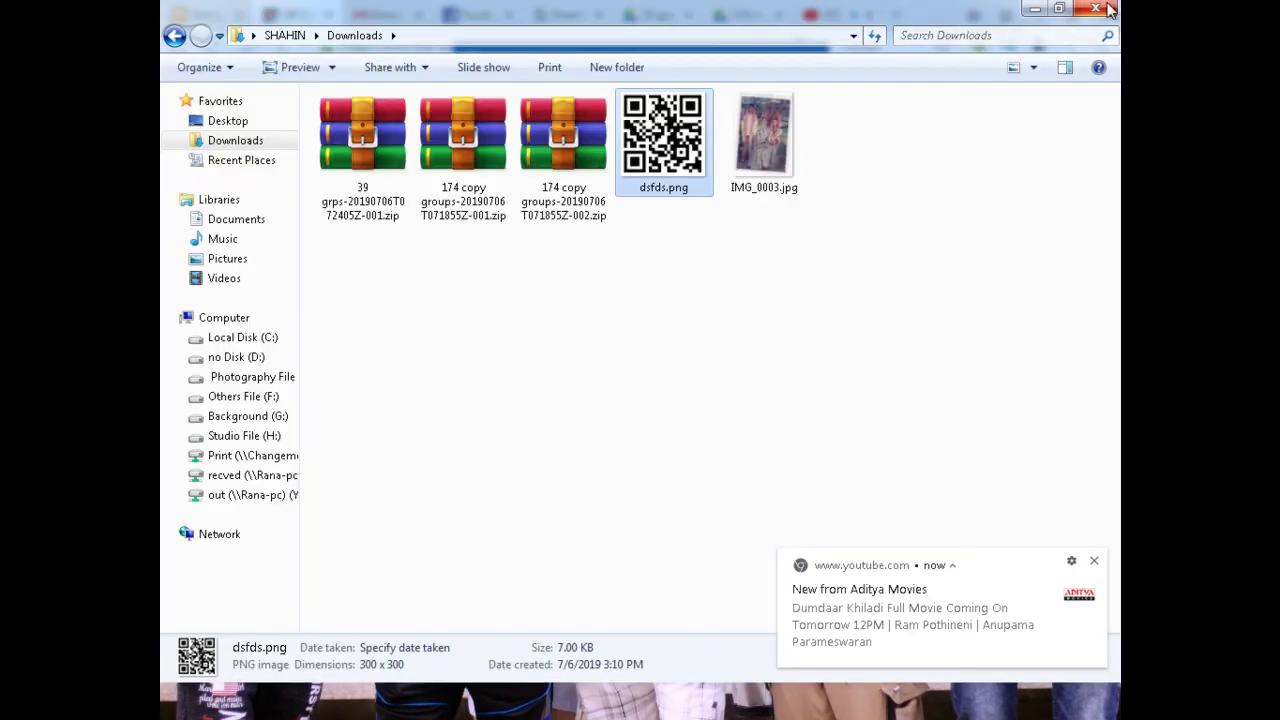
left_click(1108, 9)
left_click(781, 64)
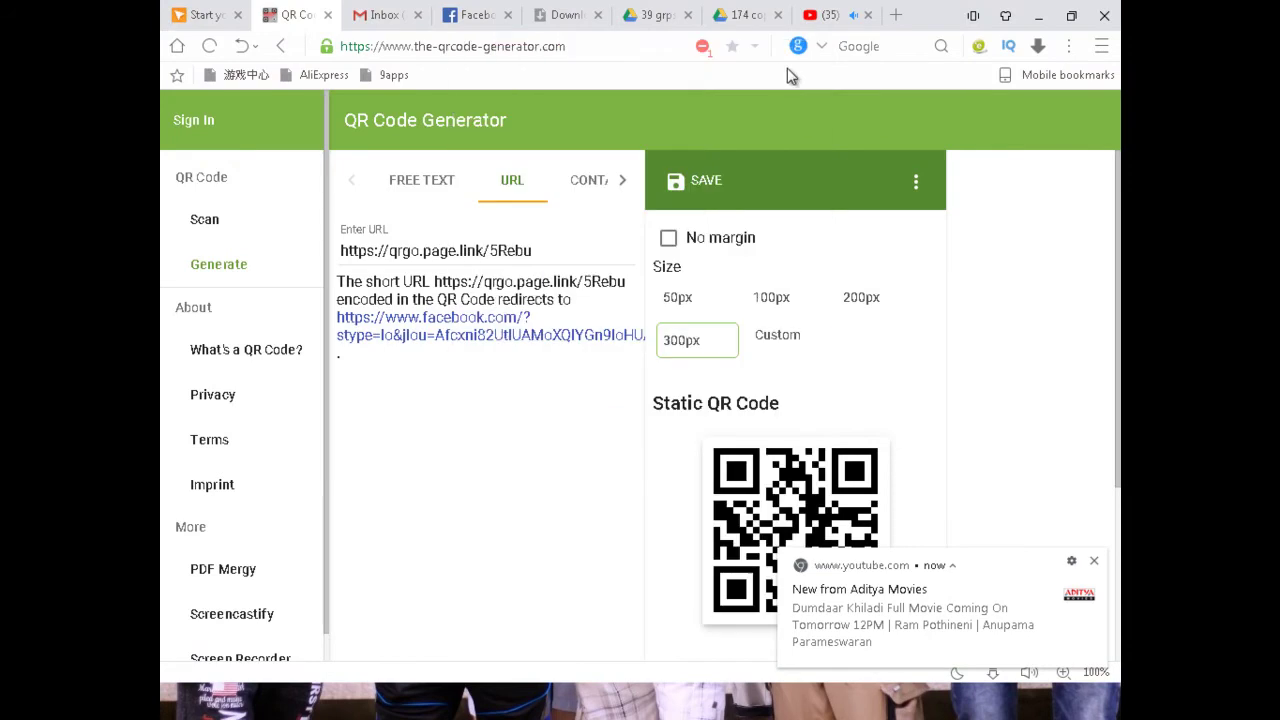
left_click(281, 46)
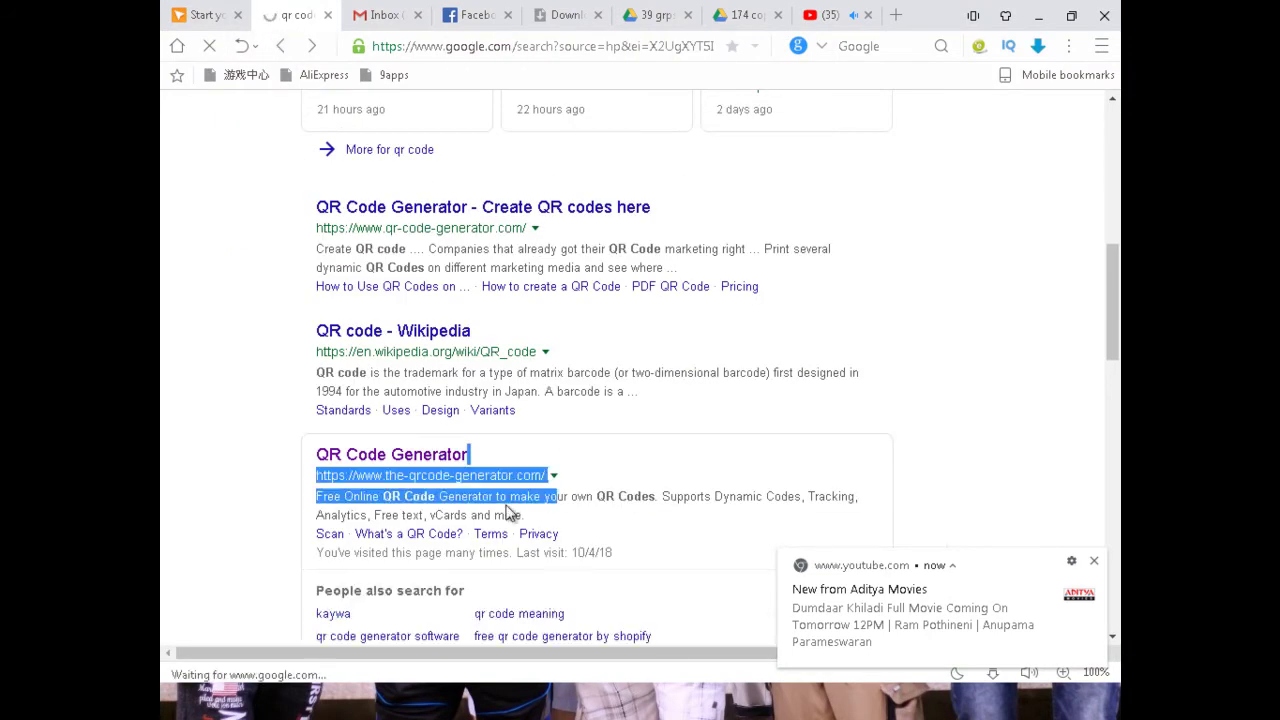
left_click_drag(572, 448, 287, 468)
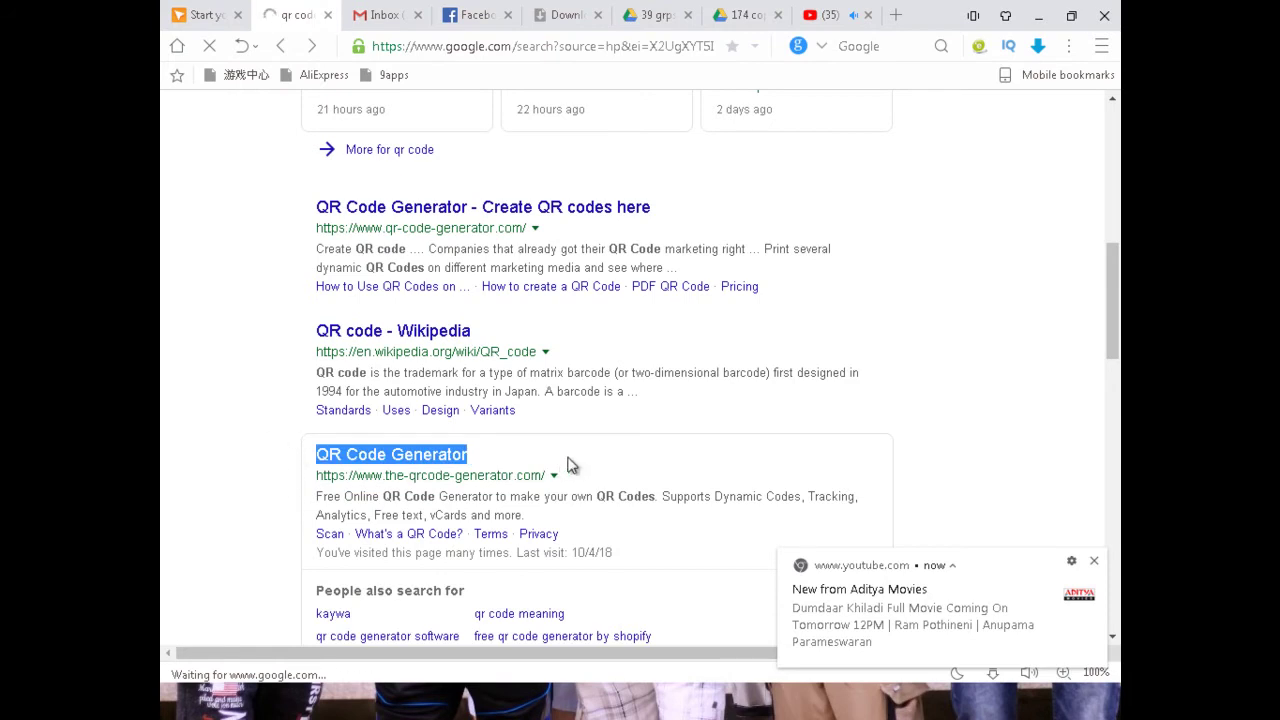
left_click(951, 436)
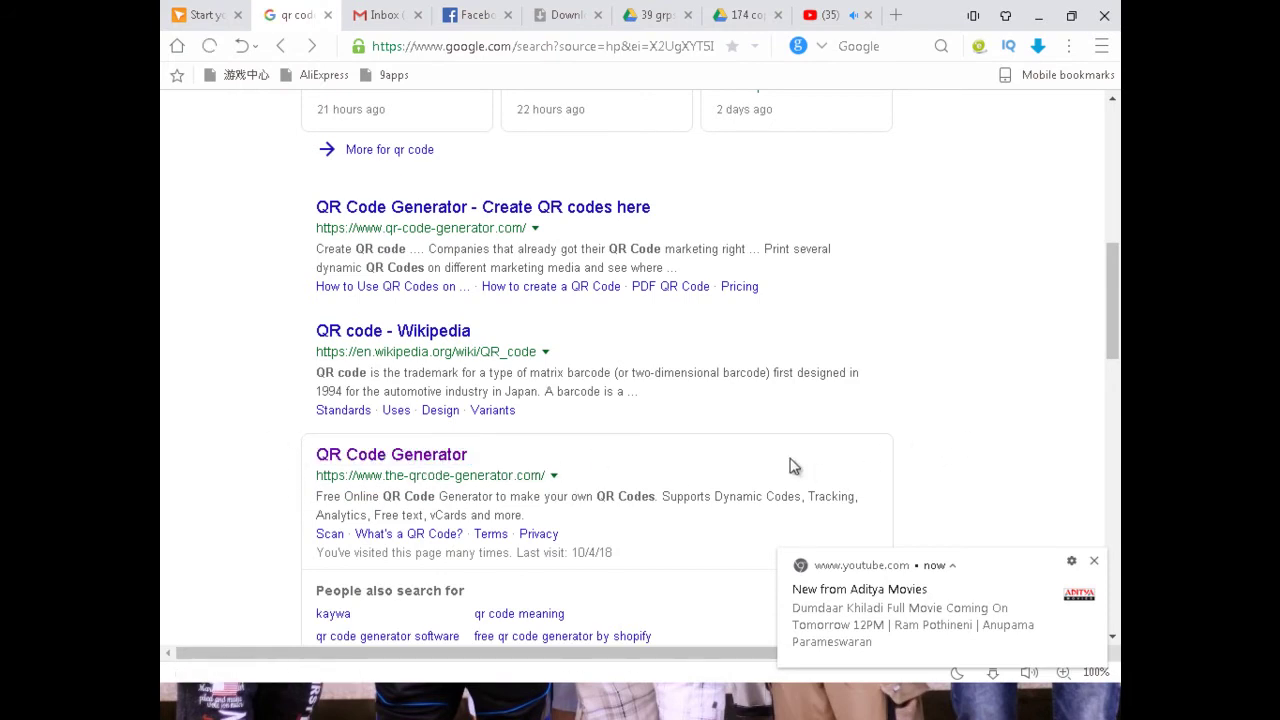
key("alt+Tab")
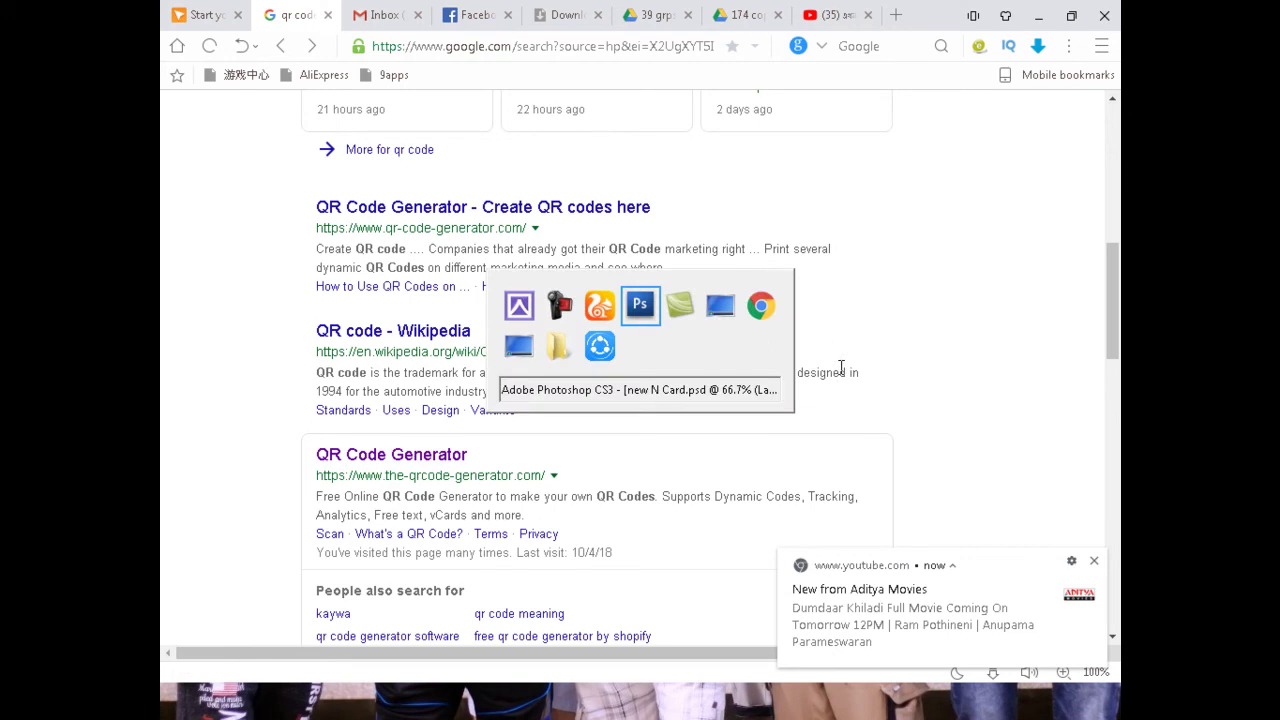
Step: Copy the studio name and phone text layer from Untitled-1 into new N Card.psd
key("ctrl+minus")
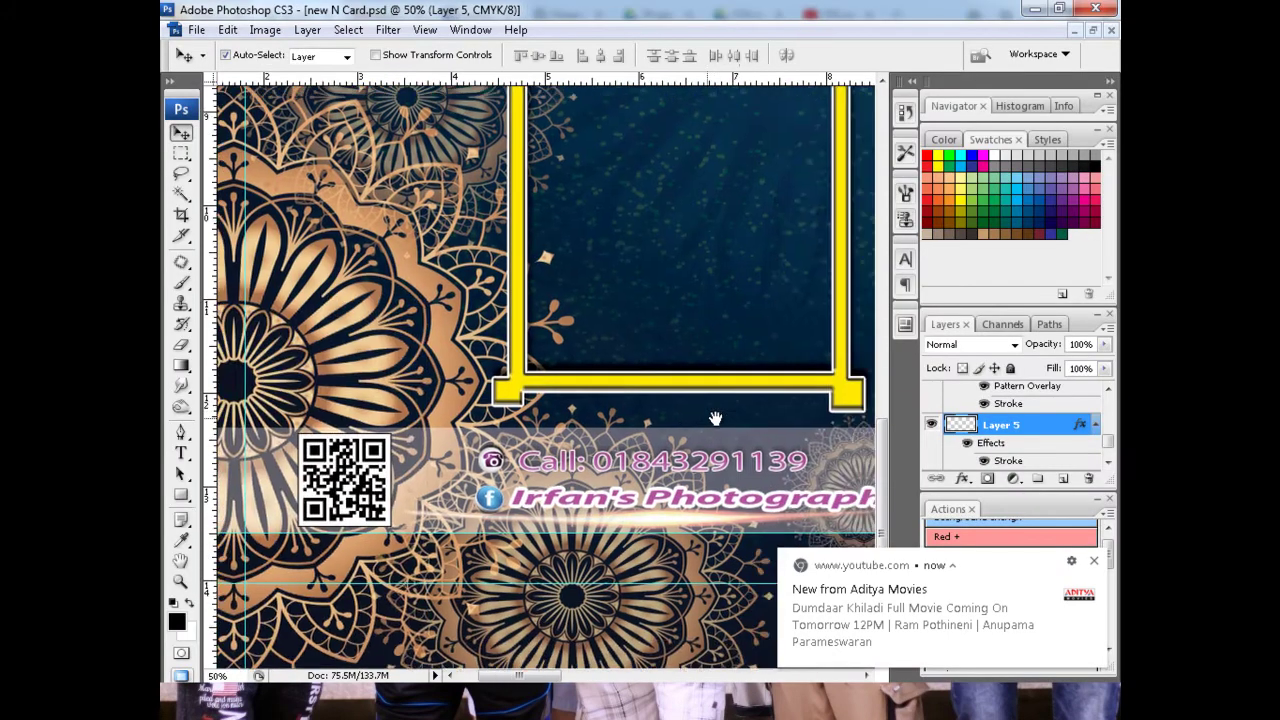
left_click_drag(711, 420, 323, 380)
scroll(444, 411, "right", 3)
left_click_drag(444, 411, 557, 400)
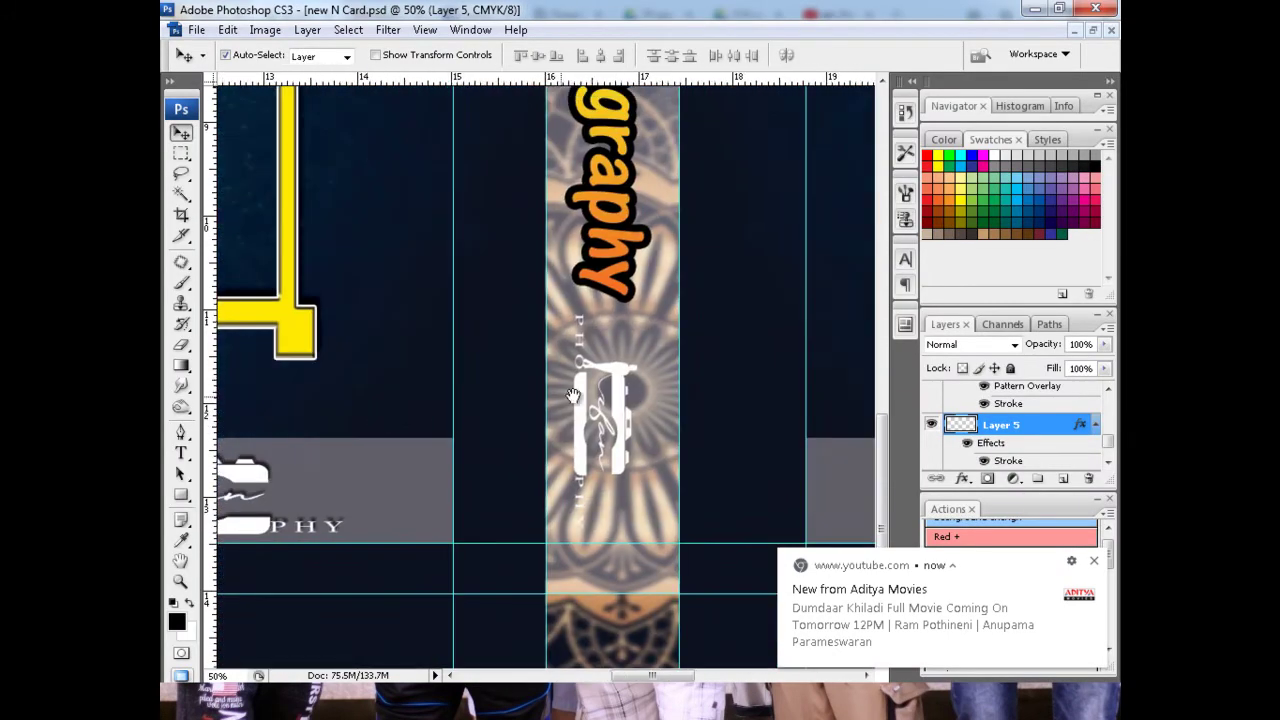
scroll(371, 418, "right", 6)
key("ctrl+minus")
key("ctrl+minus")
key("ctrl+minus")
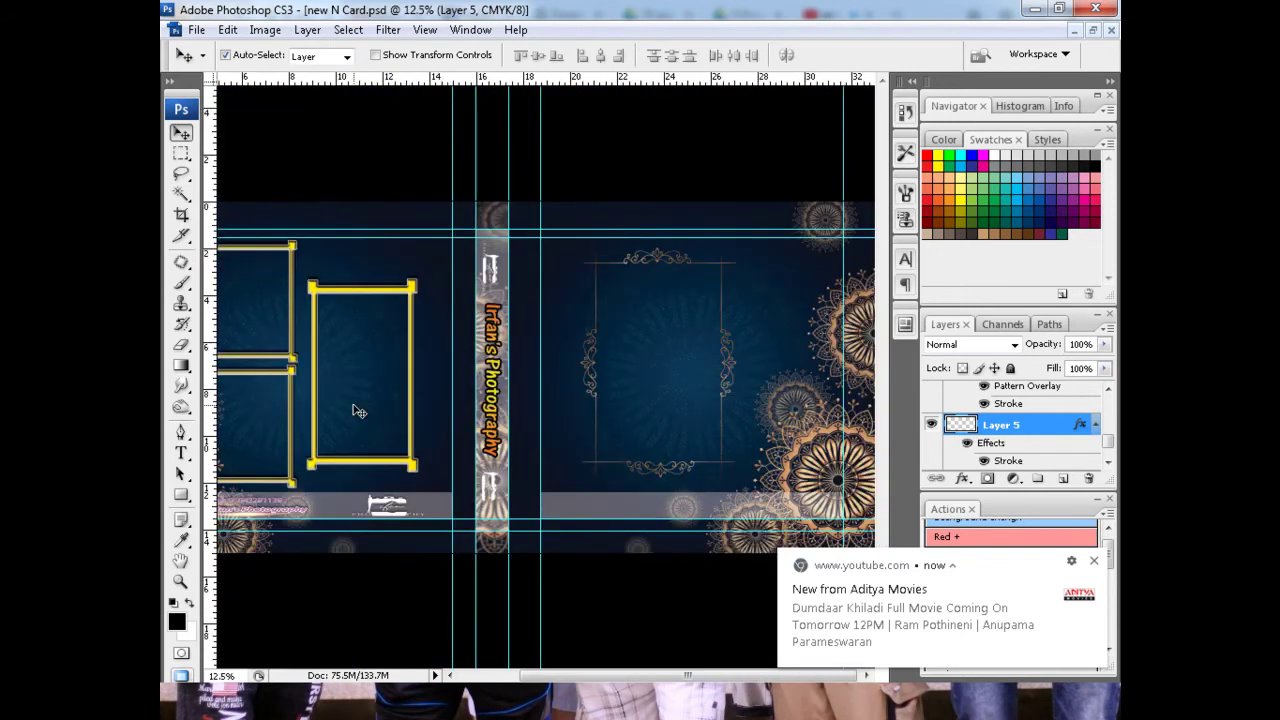
key("ctrl+minus")
key("ctrl+plus")
left_click_drag(441, 430, 383, 428)
key("f")
key("f")
key("f")
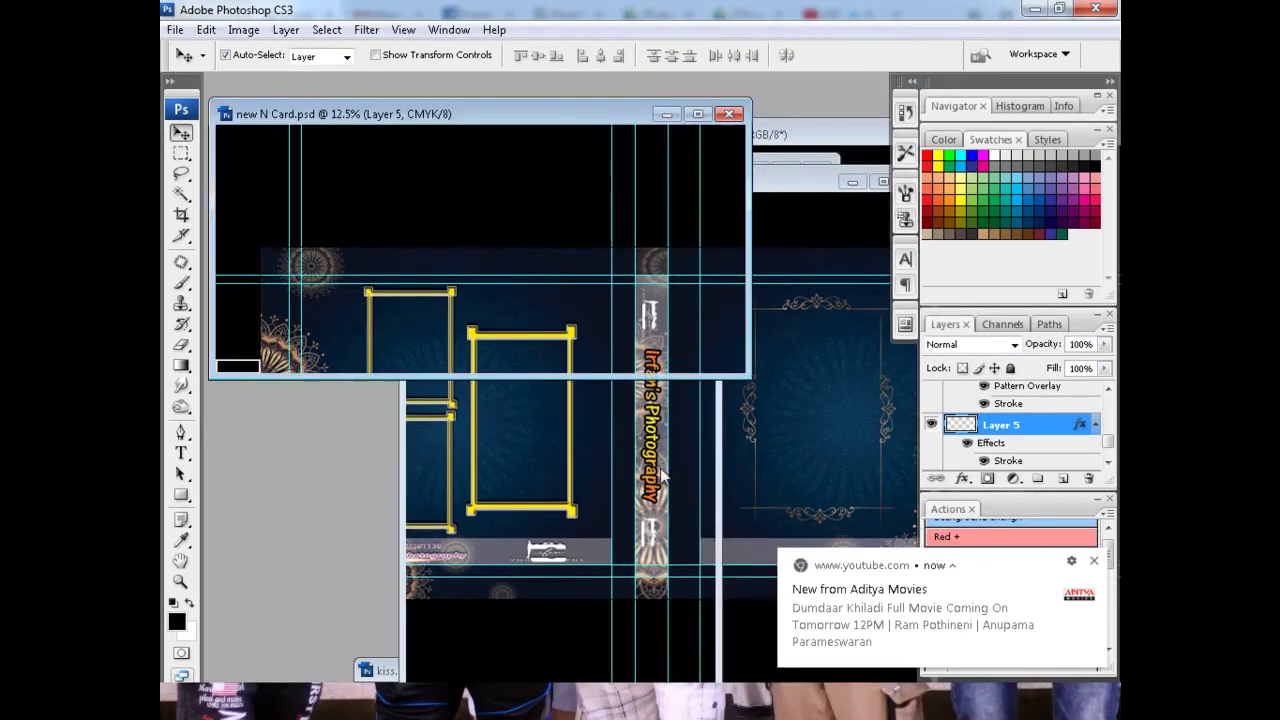
left_click(598, 536)
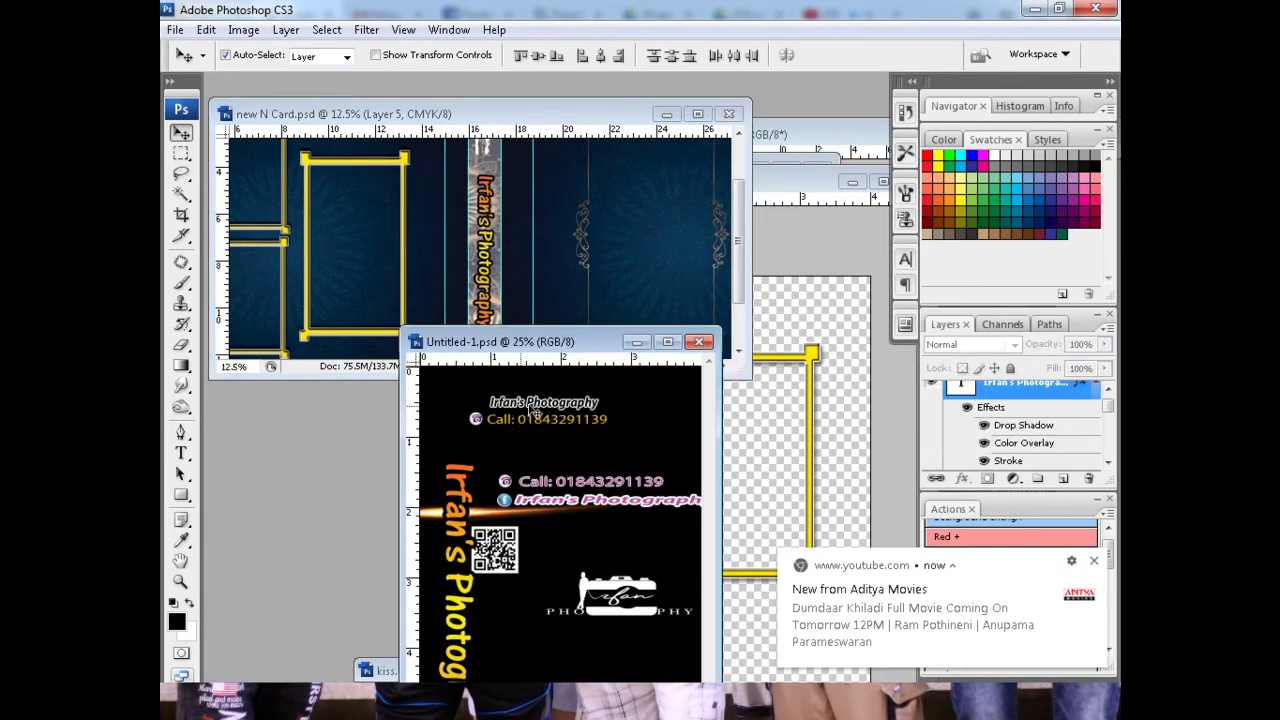
left_click_drag(540, 412, 665, 278)
key("f")
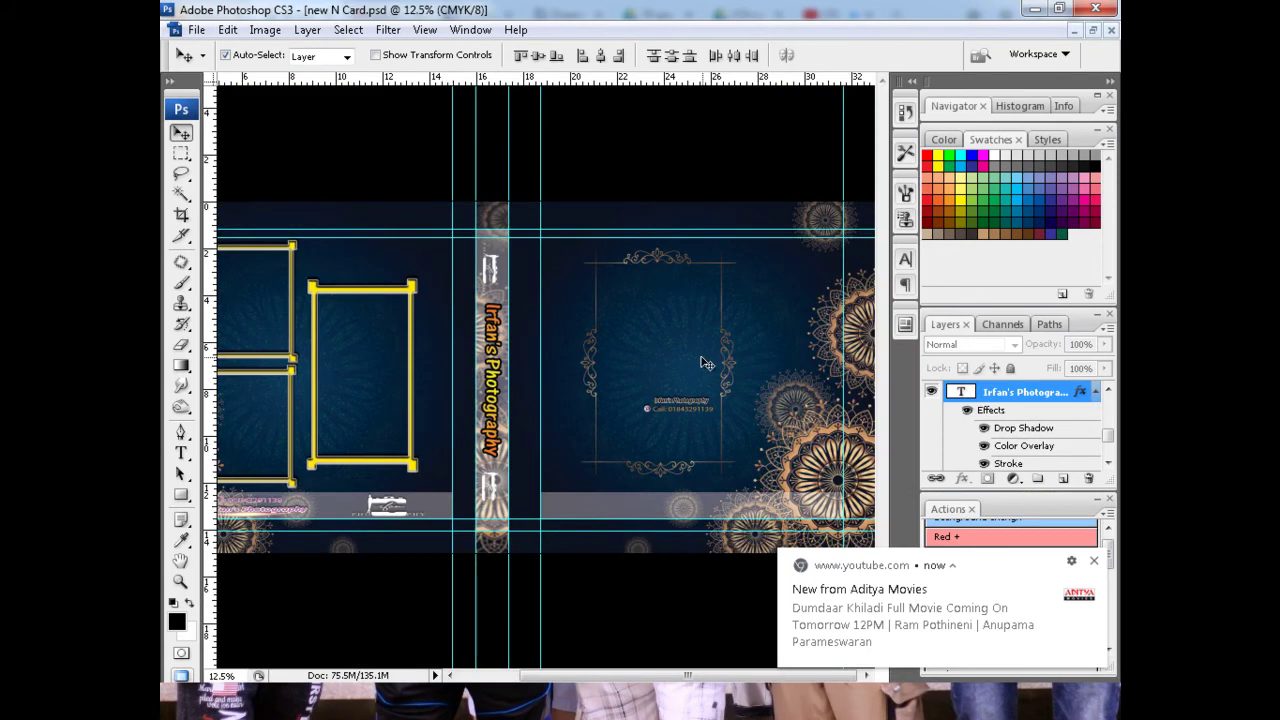
Step: Move the studio text onto the front cover's bottom translucent strip
scroll(706, 363, "up", 1)
scroll(650, 378, "up", 1)
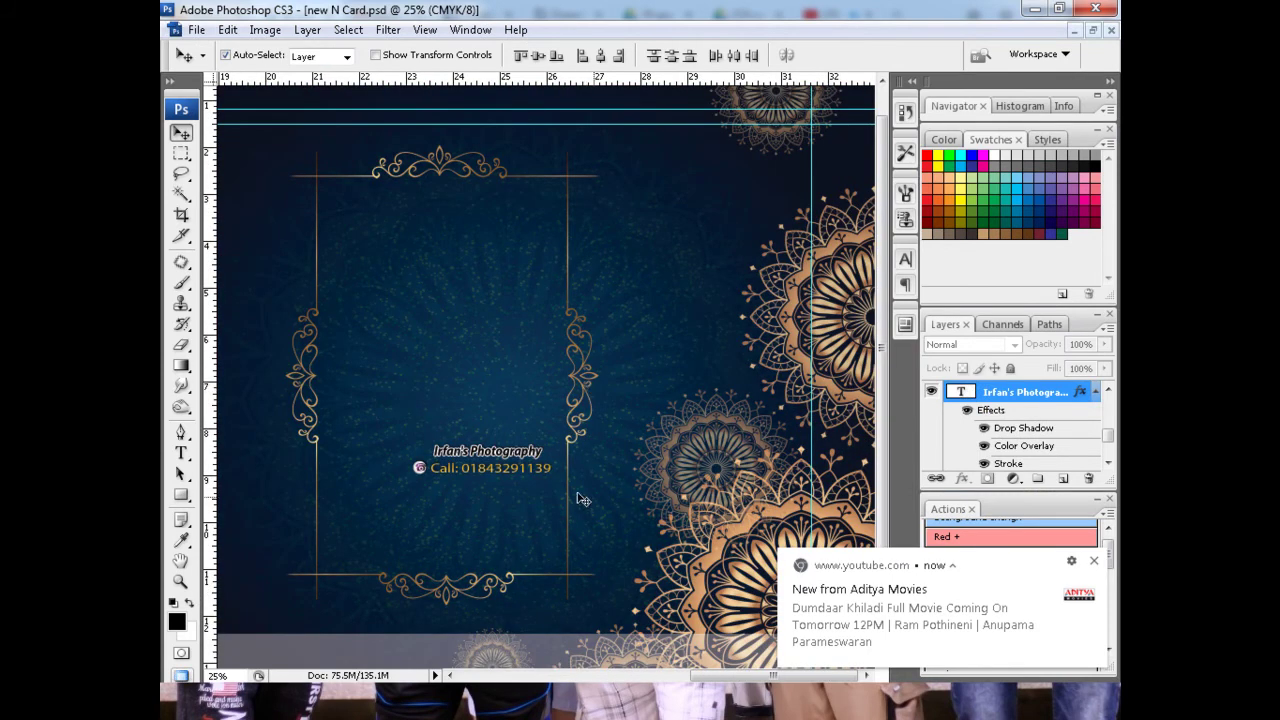
scroll(420, 405, "down", 2)
left_click_drag(478, 368, 675, 566)
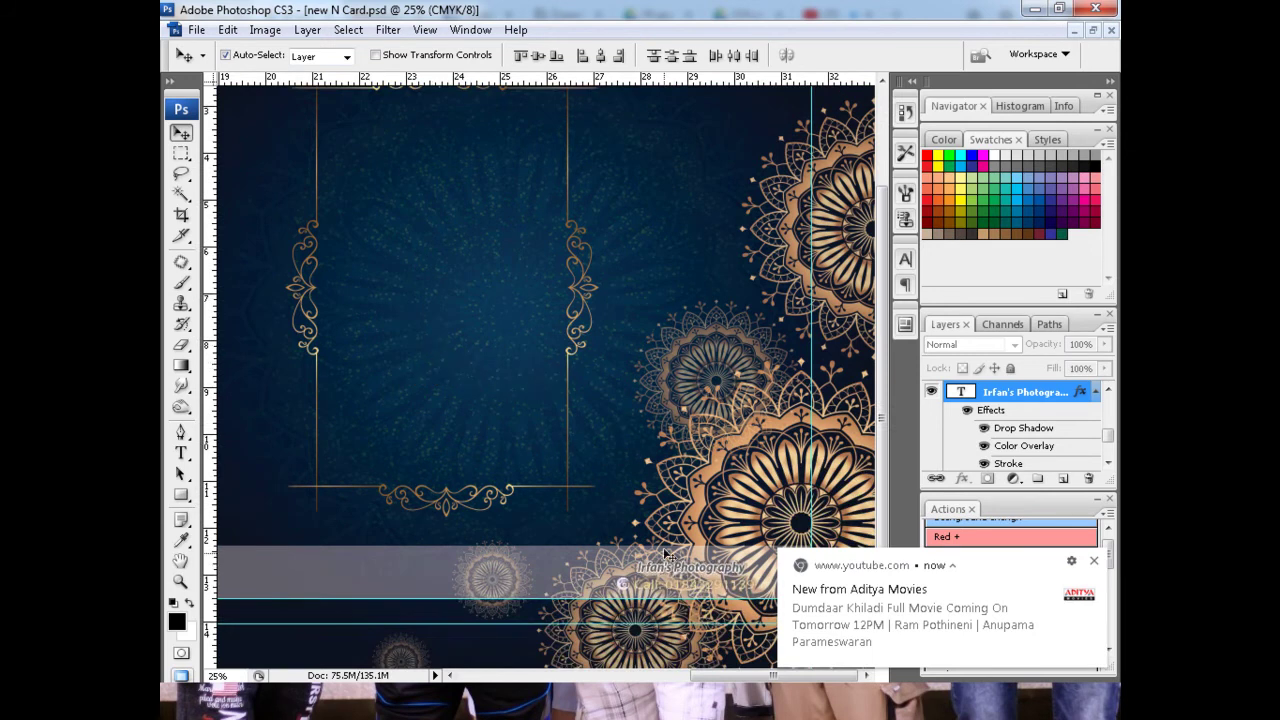
left_click(1093, 564)
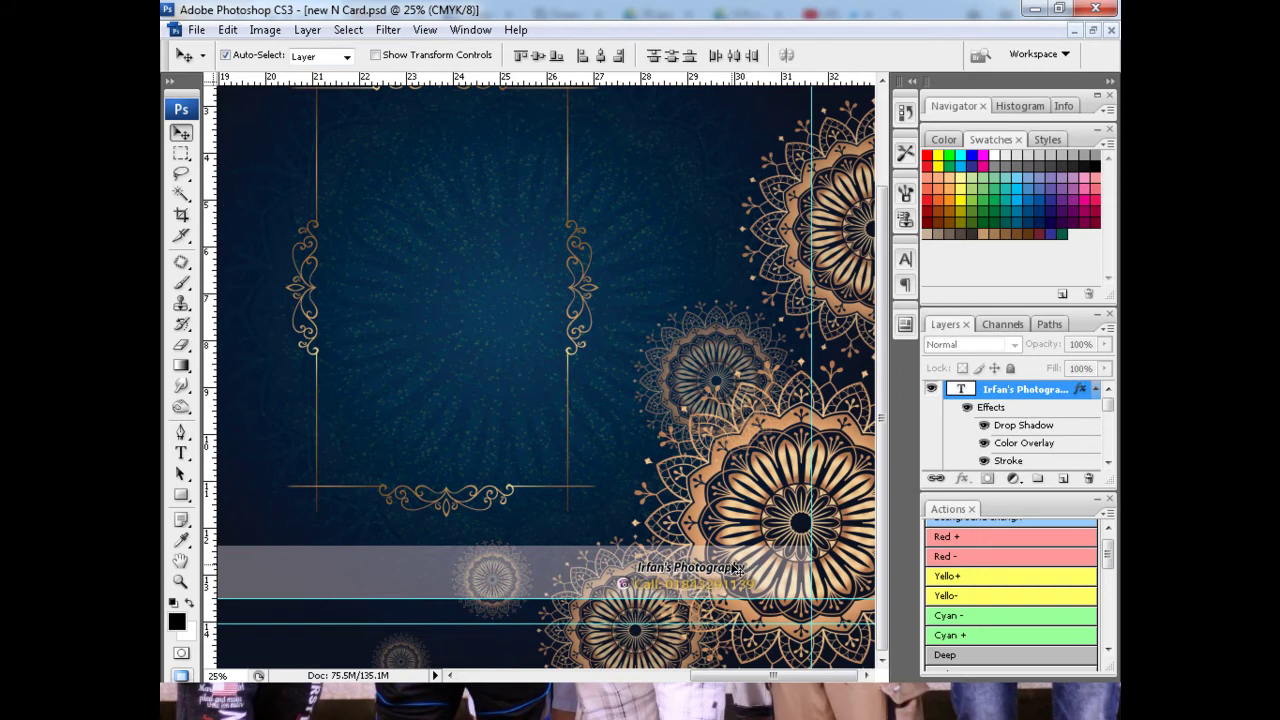
scroll(735, 568, "up", 1)
scroll(705, 550, "up", 1)
scroll(675, 535, "up", 1)
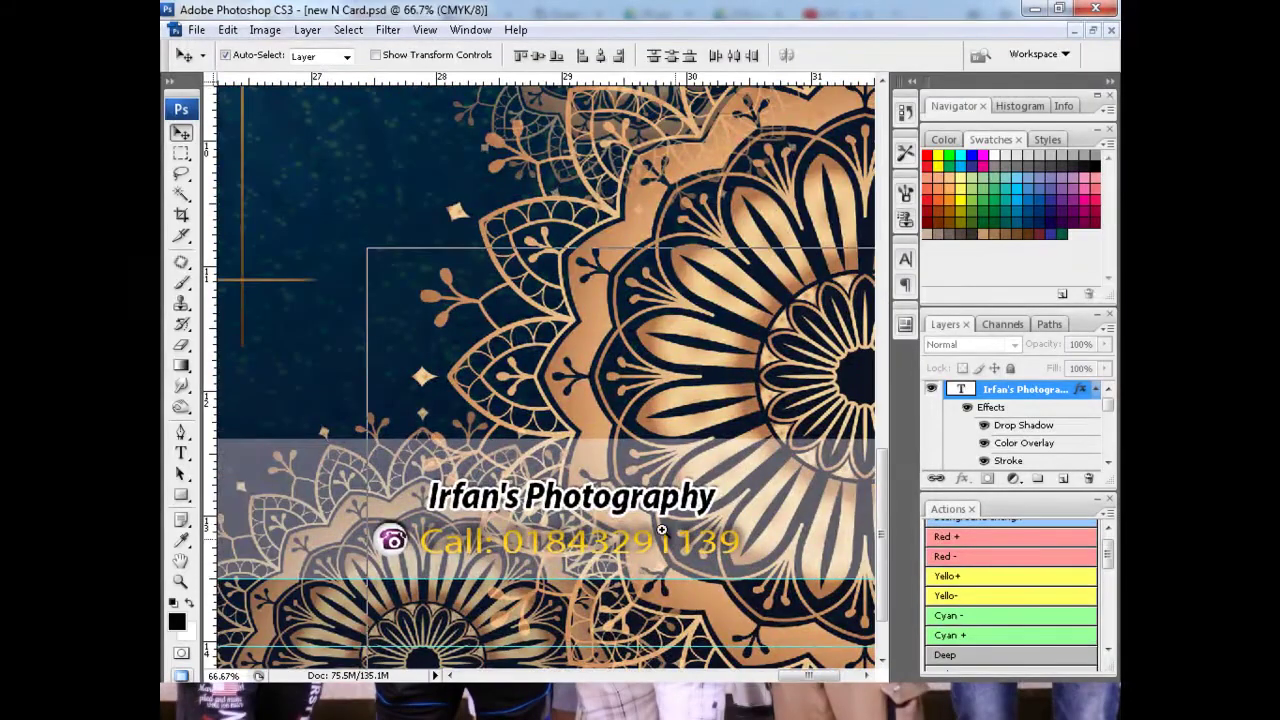
Step: Enlarge the studio text block to about 113% and nudge it right
scroll(661, 529, "up", 1)
key("ctrl+t")
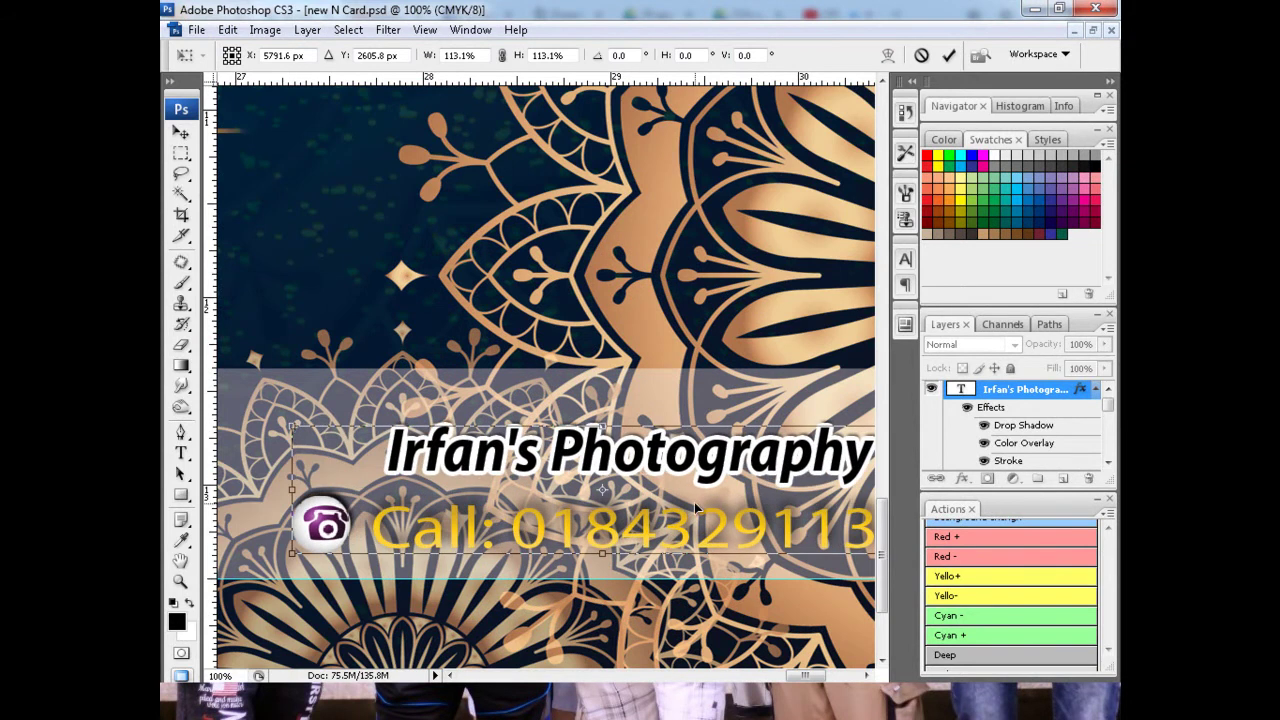
left_click_drag(330, 436, 268, 410)
scroll(670, 490, "right", 3)
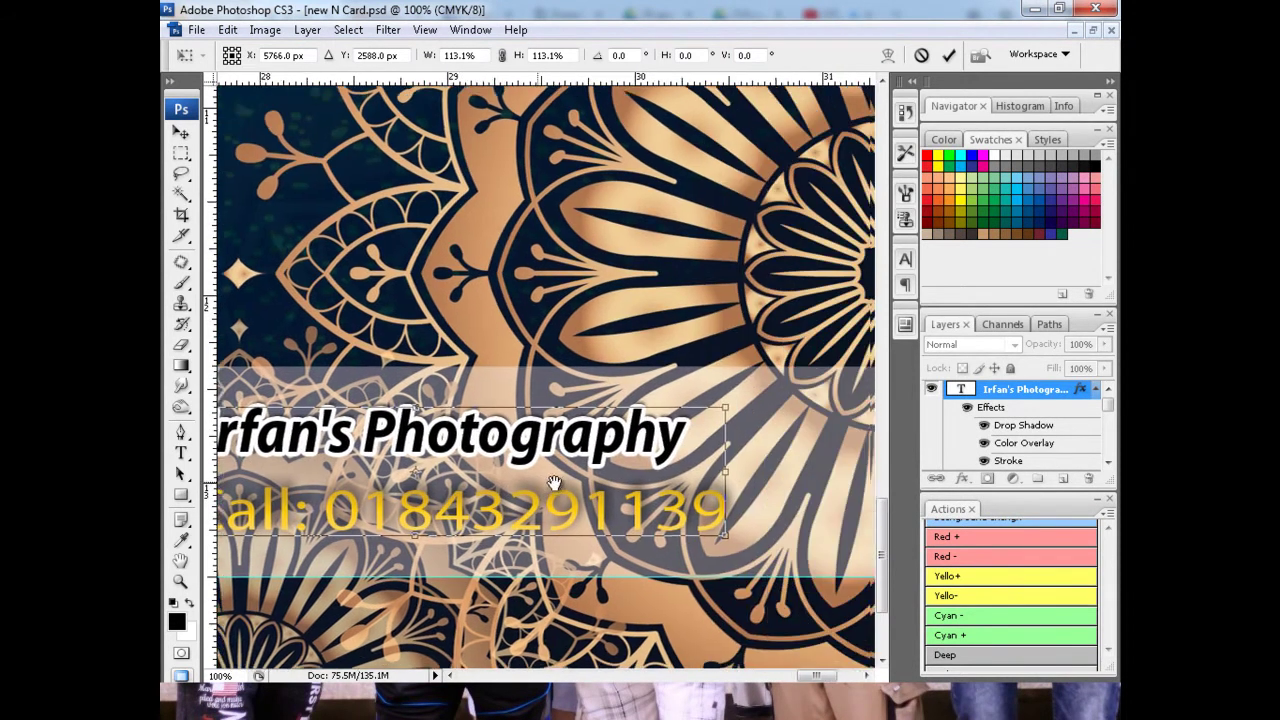
scroll(690, 520, "right", 1)
key("Return")
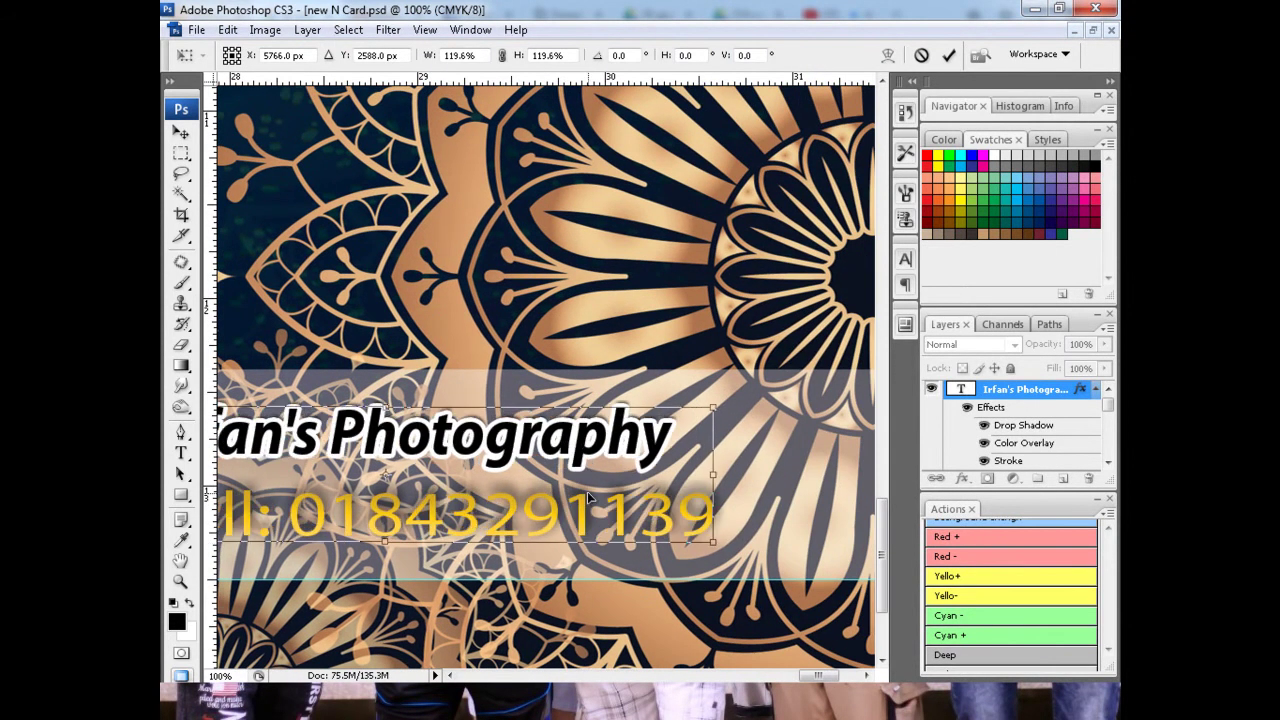
key("ctrl+minus")
scroll(590, 465, "left", 2)
scroll(590, 465, "up", 1)
left_click_drag(612, 432, 661, 428)
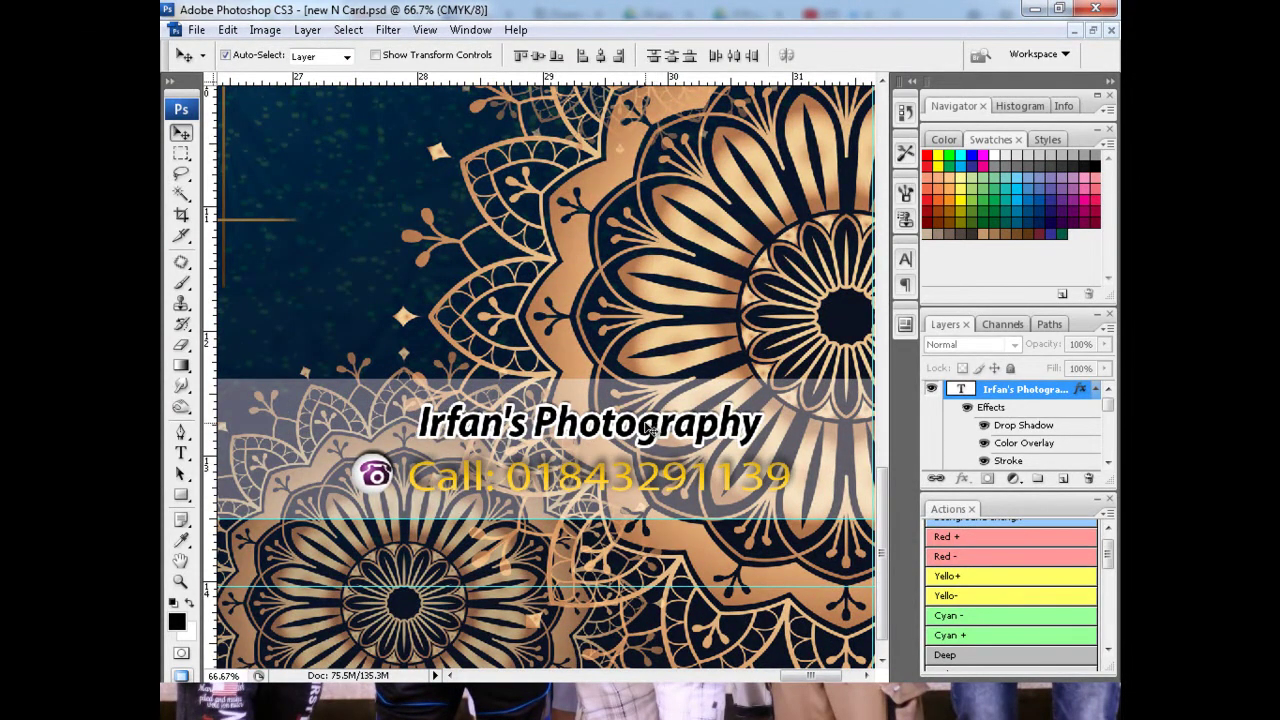
Step: Select the translucent band layer behind the contact text for Free Transform
key("ctrl+minus")
key("ctrl+minus")
key("ctrl+minus")
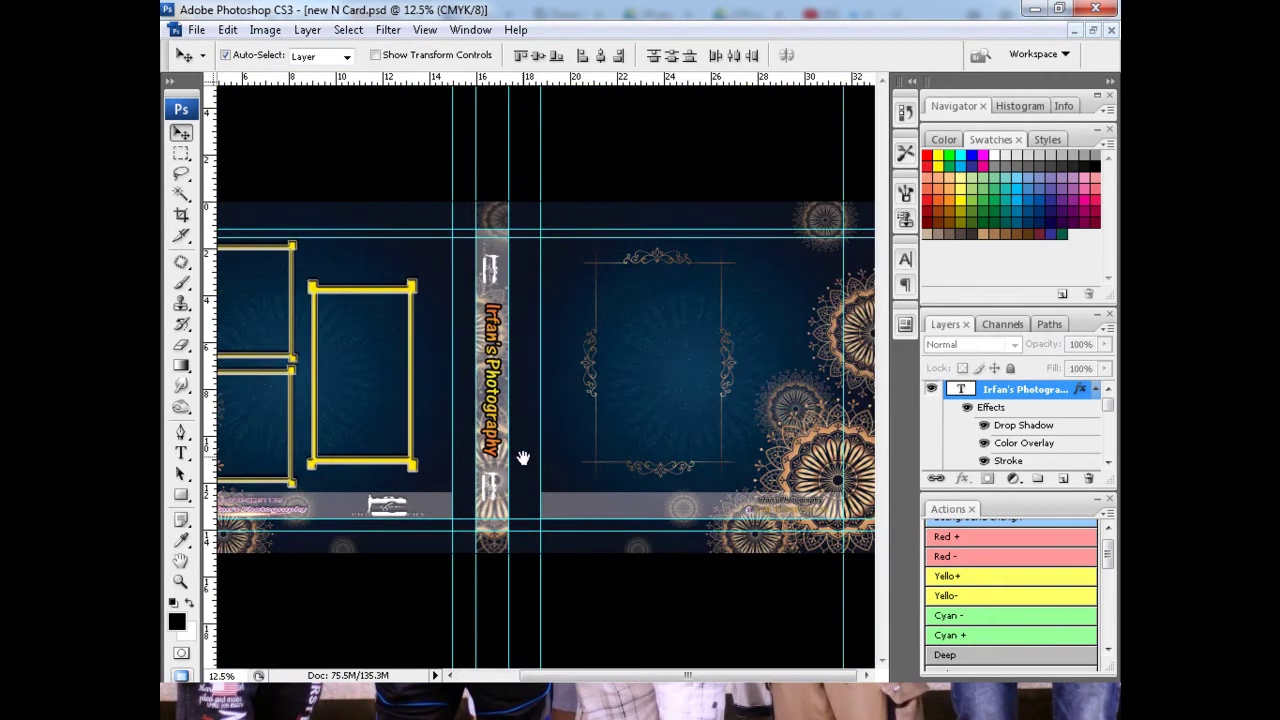
key("ctrl+plus")
key("ctrl+plus")
key("ctrl+plus")
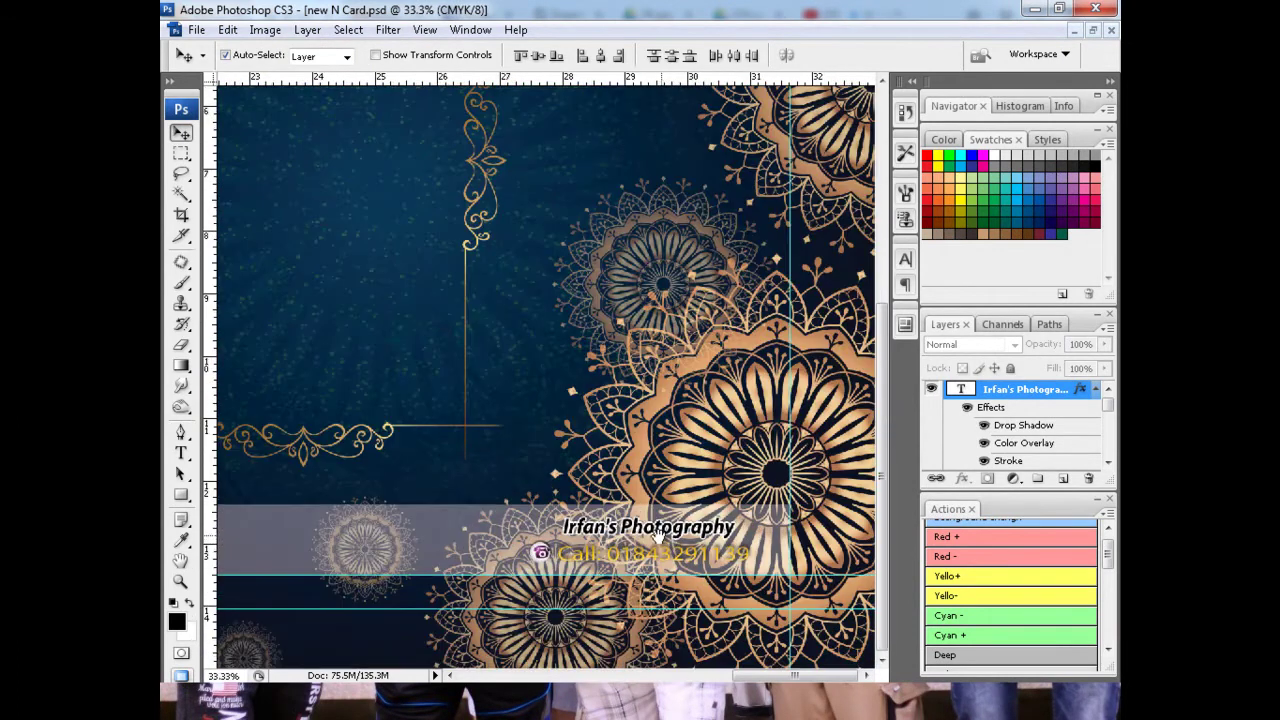
key("ctrl+plus")
left_click(735, 488)
key("ctrl+t")
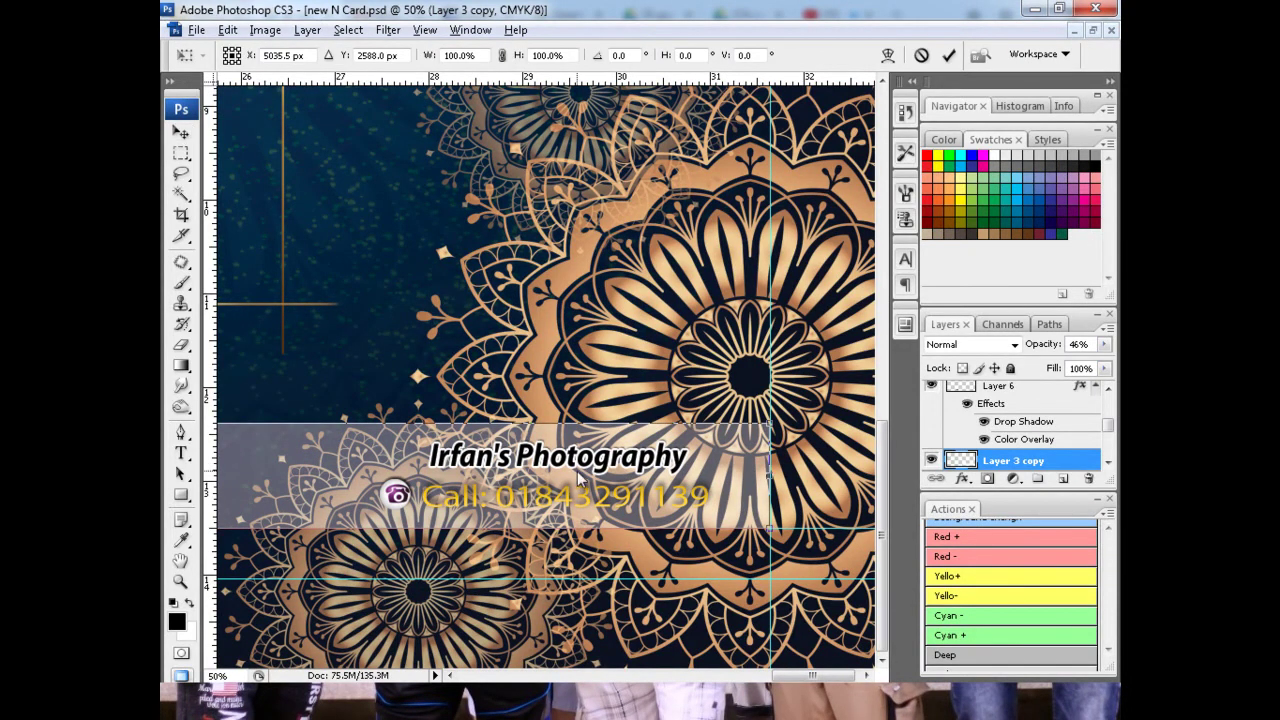
Step: Commit the band transform and delete the grey strip along its lower edge
key("ctrl+minus")
key("Return")
key("ctrl+plus")
key("ctrl+plus")
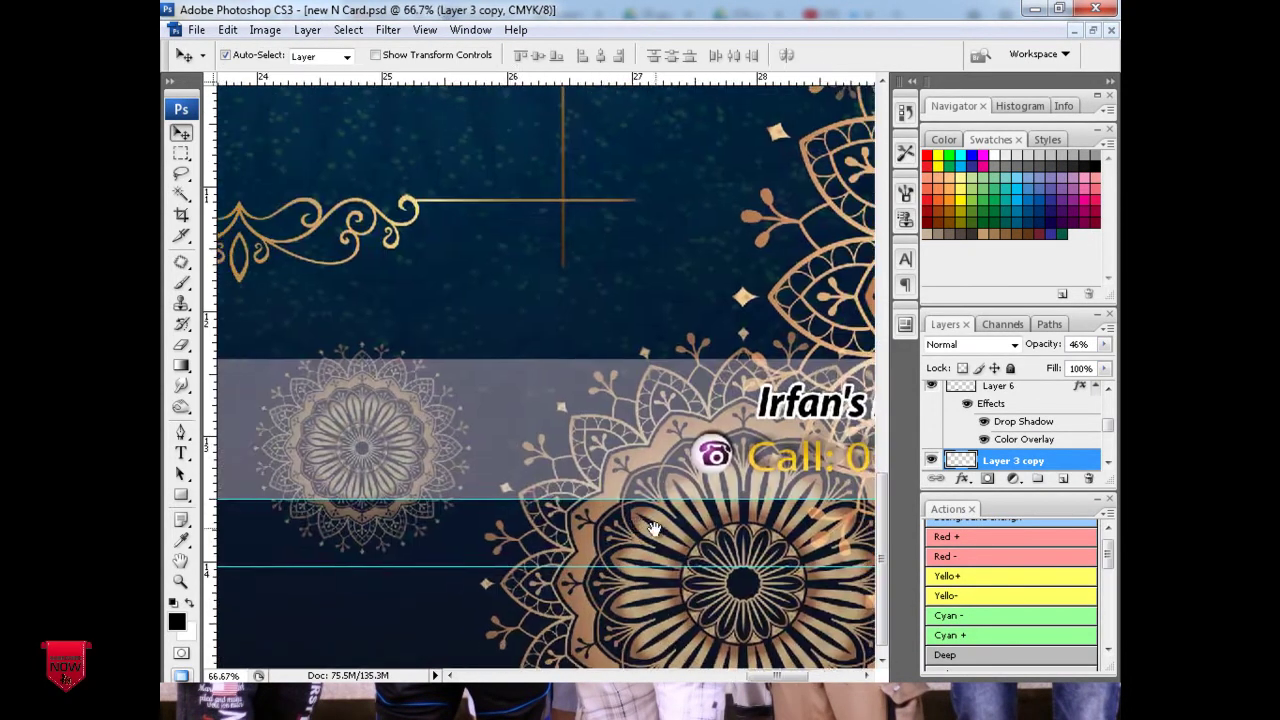
key("ctrl+minus")
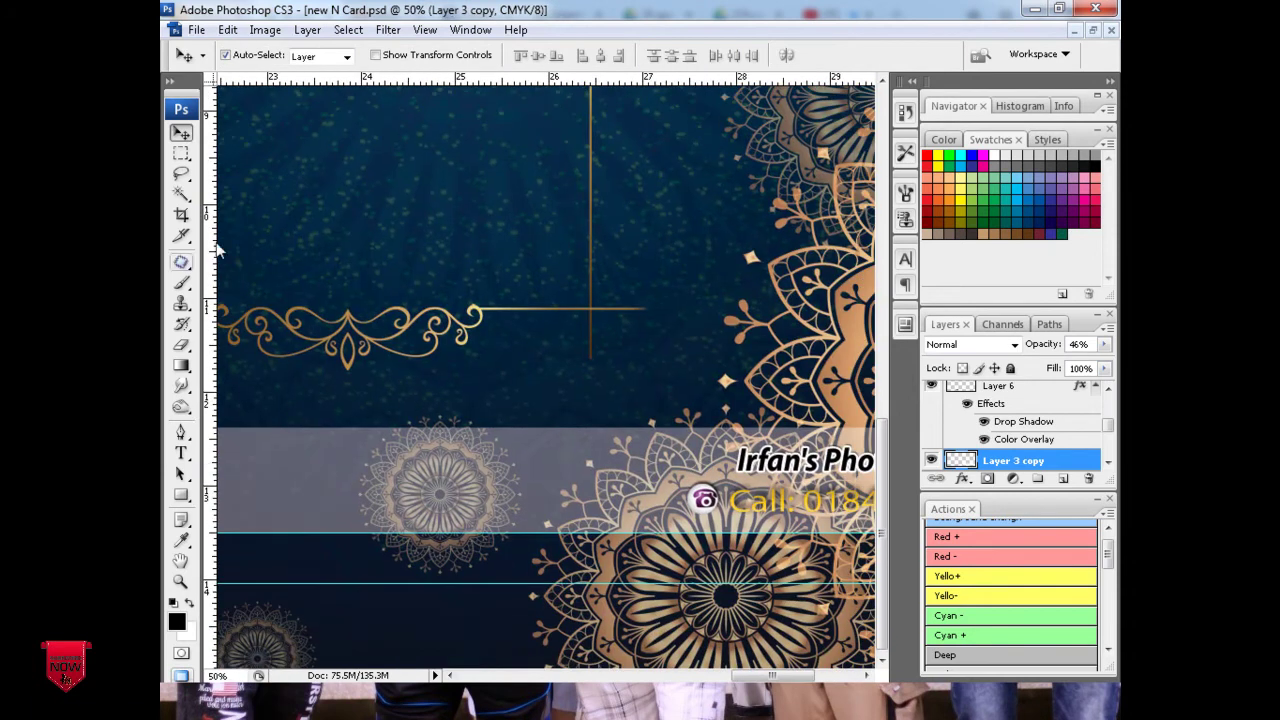
left_click(181, 153)
left_click_drag(610, 412, 640, 597)
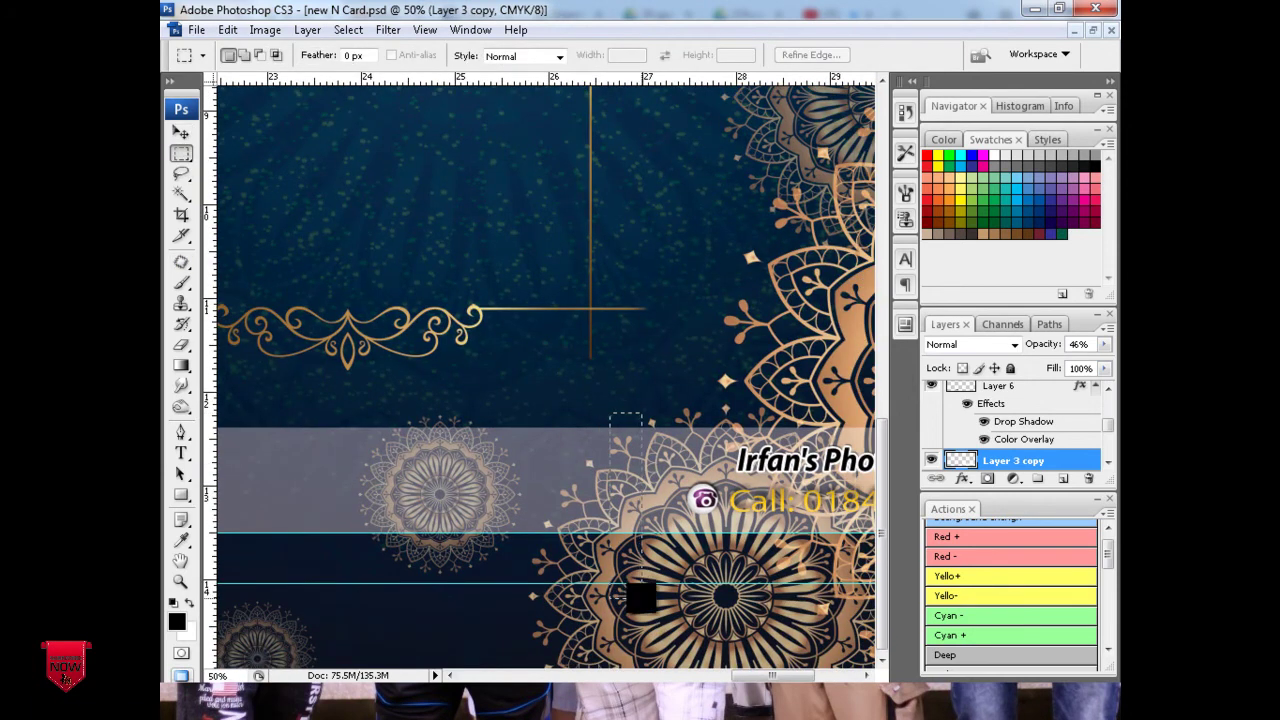
key("ctrl+minus")
key("ctrl+minus")
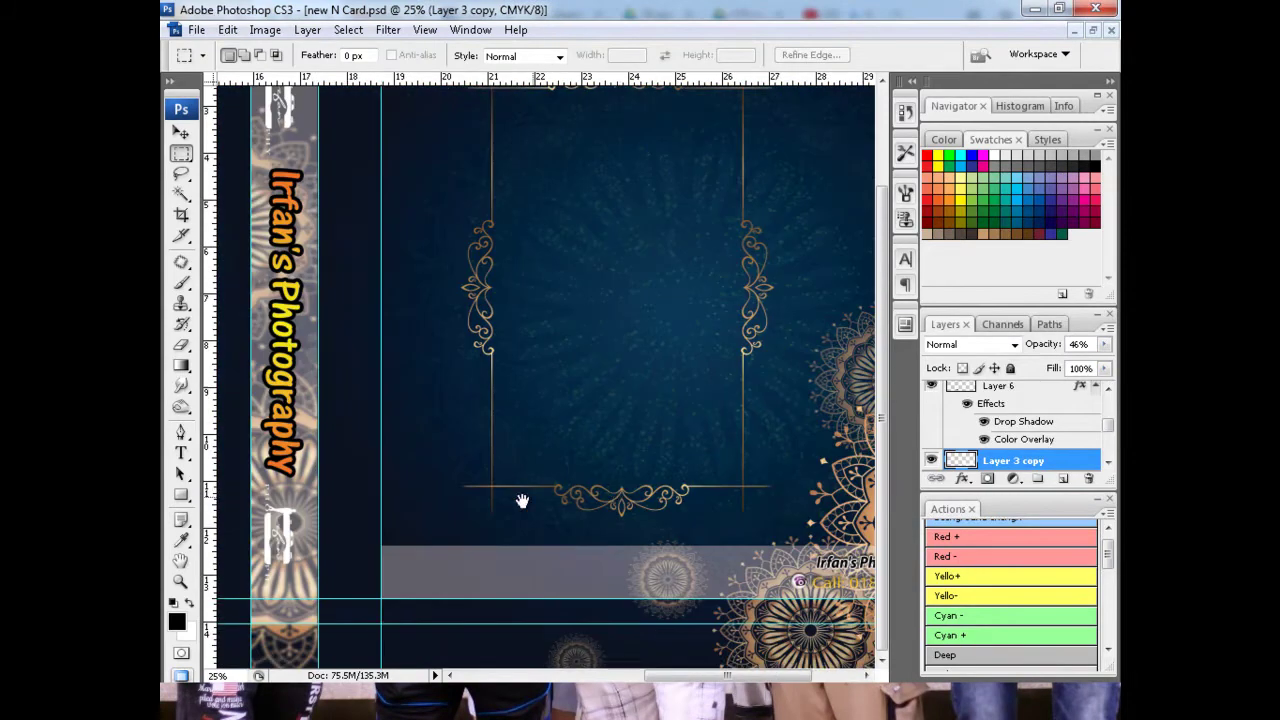
left_click_drag(369, 522, 777, 615)
key("Delete")
Step: Marquee-select the unwanted area at the band's left end near the phone icon
key("ctrl+plus")
key("ctrl+plus")
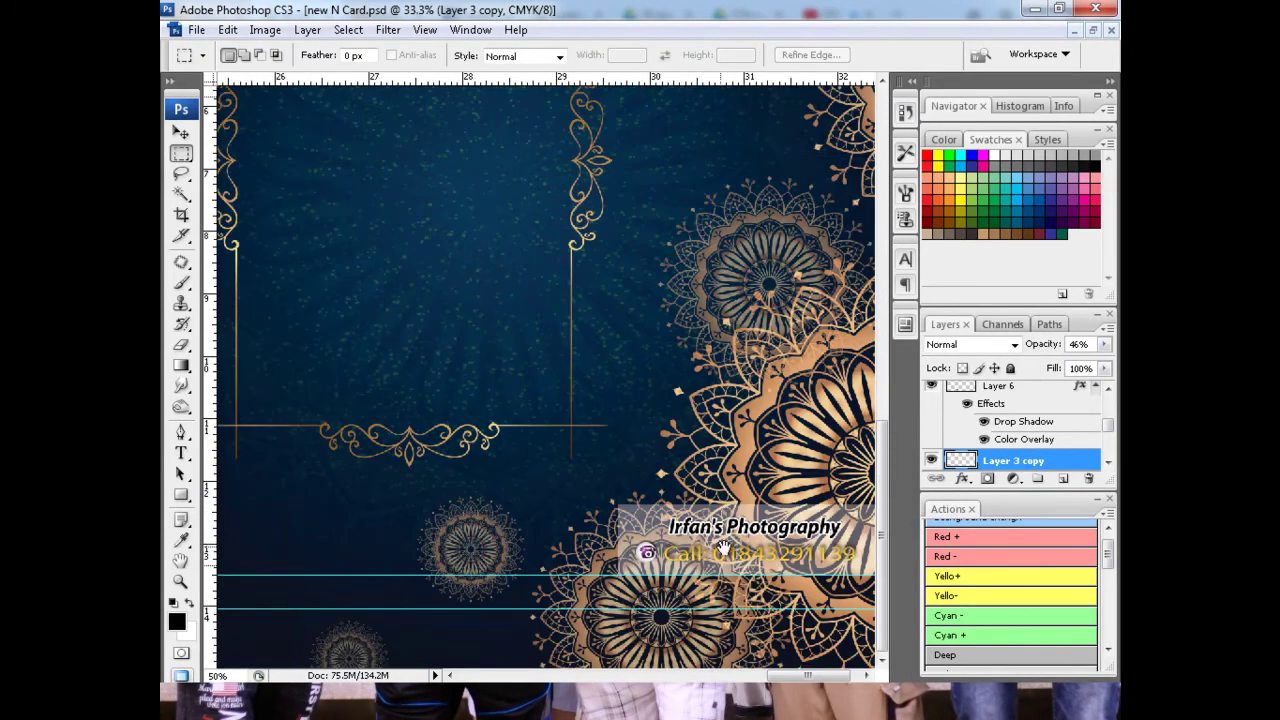
left_click_drag(309, 393, 352, 440)
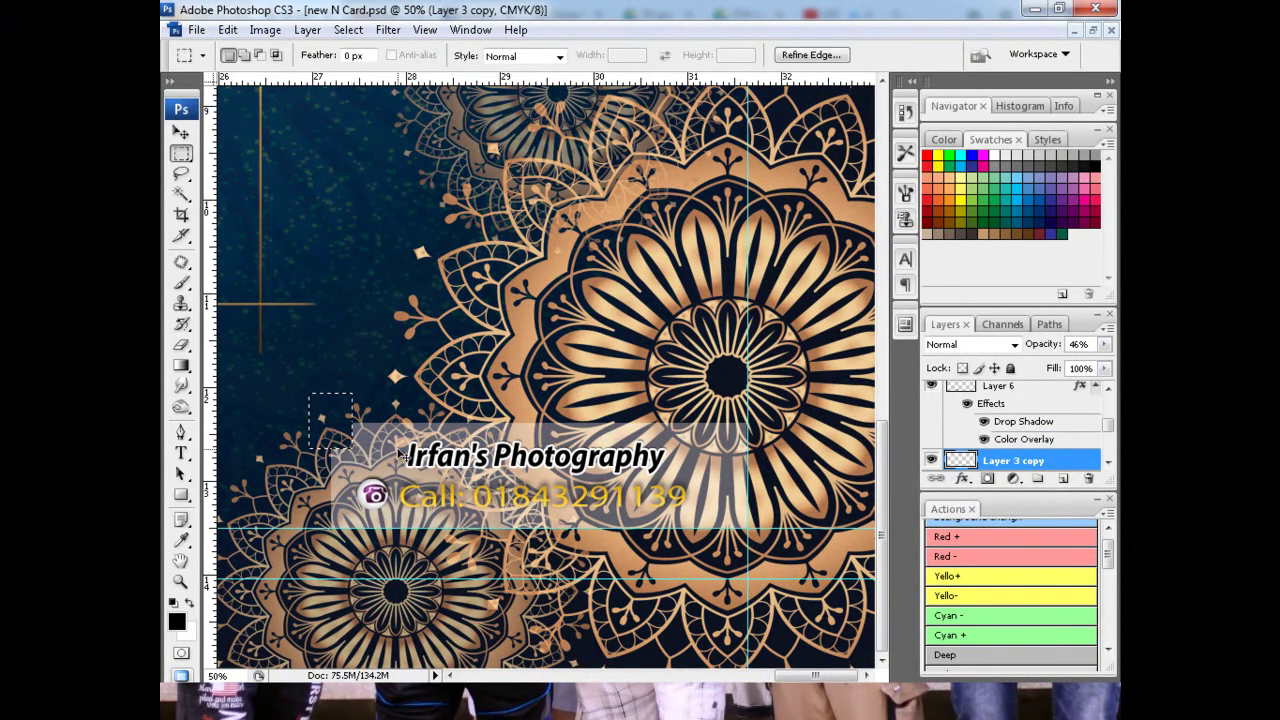
left_click(400, 456)
key("ctrl+plus")
left_click_drag(518, 363, 570, 495)
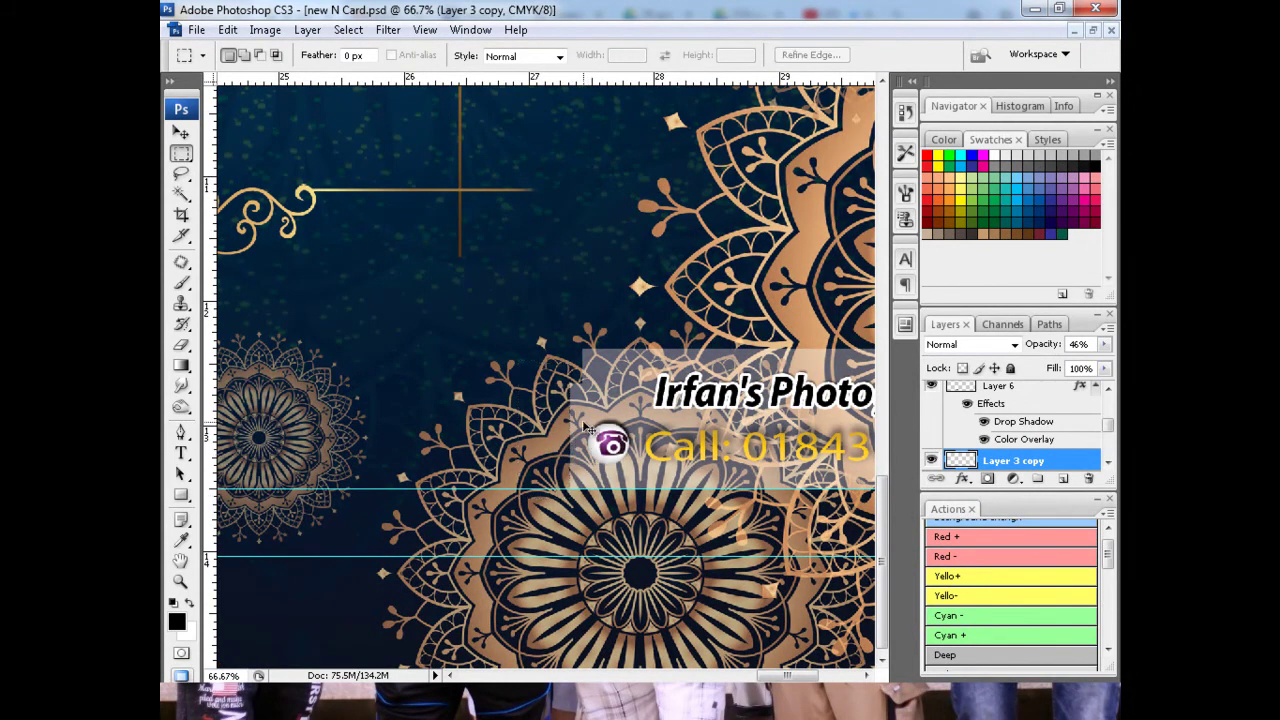
mouse_move(521, 370)
left_mouse_down()
mouse_move(726, 411)
mouse_move(935, 418)
left_mouse_up()
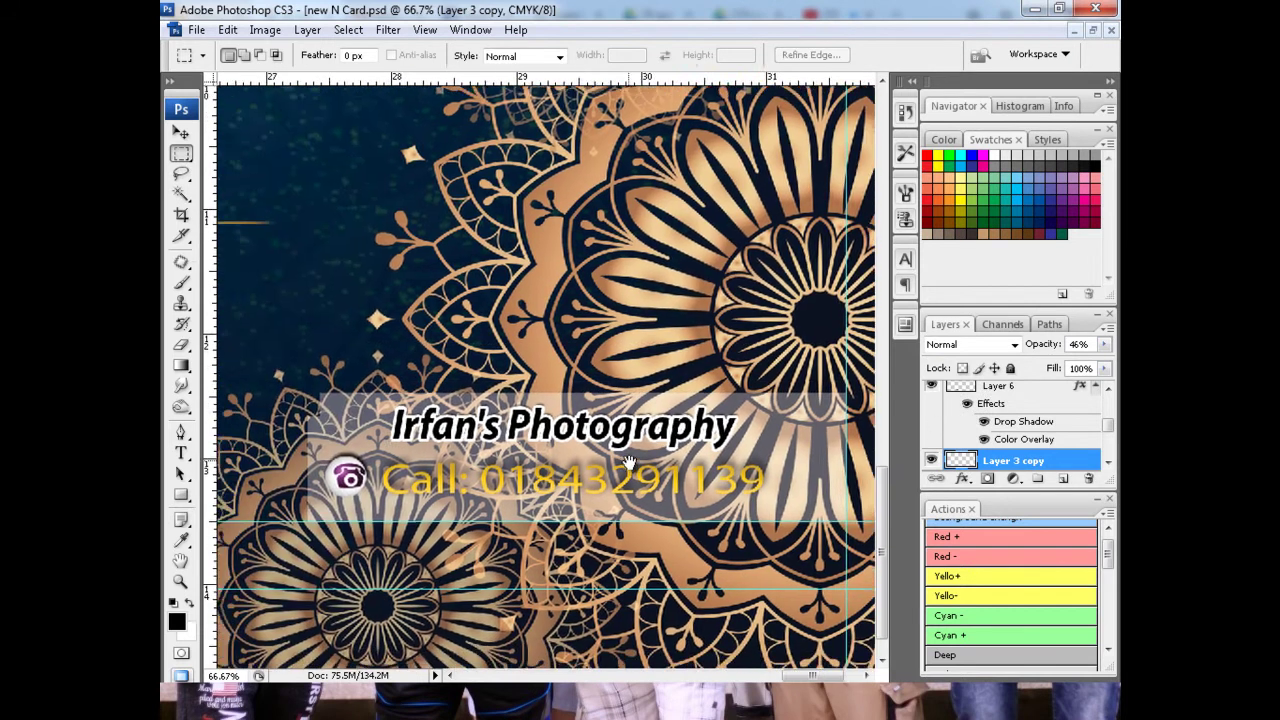
left_click_drag(243, 470, 451, 432)
left_click_drag(344, 351, 410, 384)
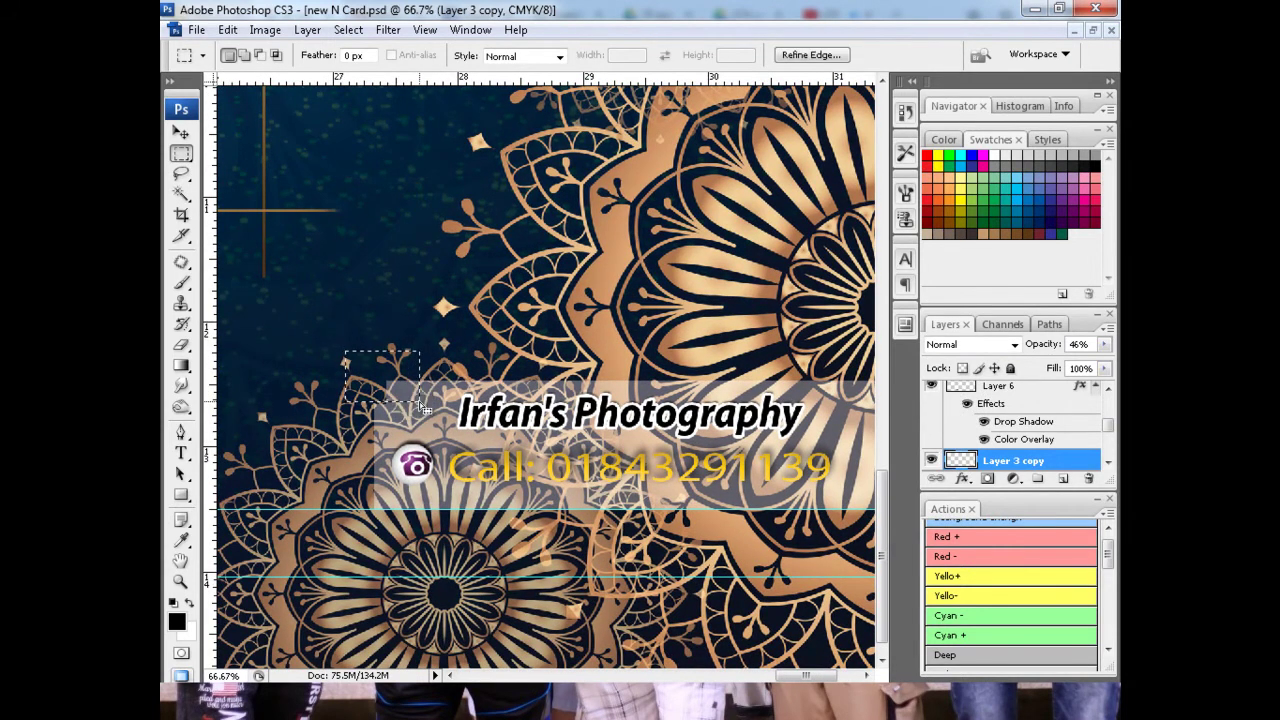
mouse_move(418, 402)
left_mouse_down()
mouse_move(372, 386)
mouse_move(404, 472)
mouse_move(1027, 457)
left_mouse_up()
Step: Give Layer 3 copy a drop shadow, inner shadow and 5 px yellow stroke
right_click(958, 456)
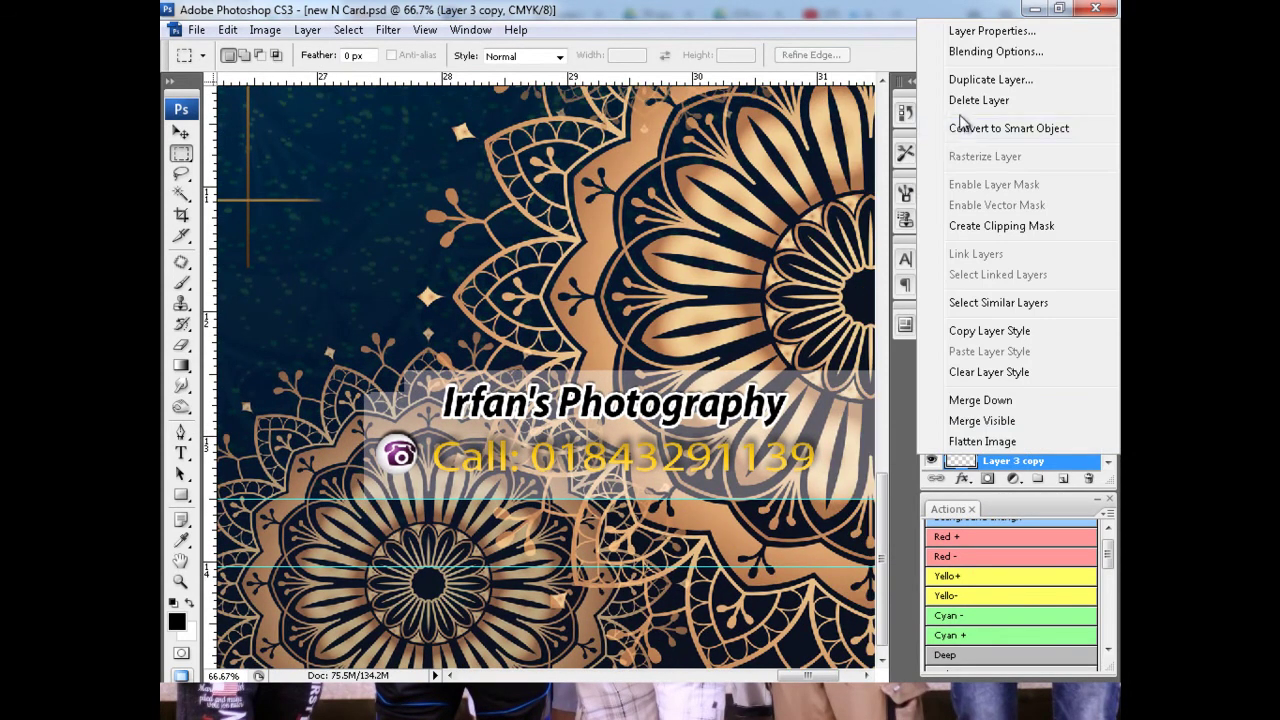
left_click(992, 51)
left_click(750, 209)
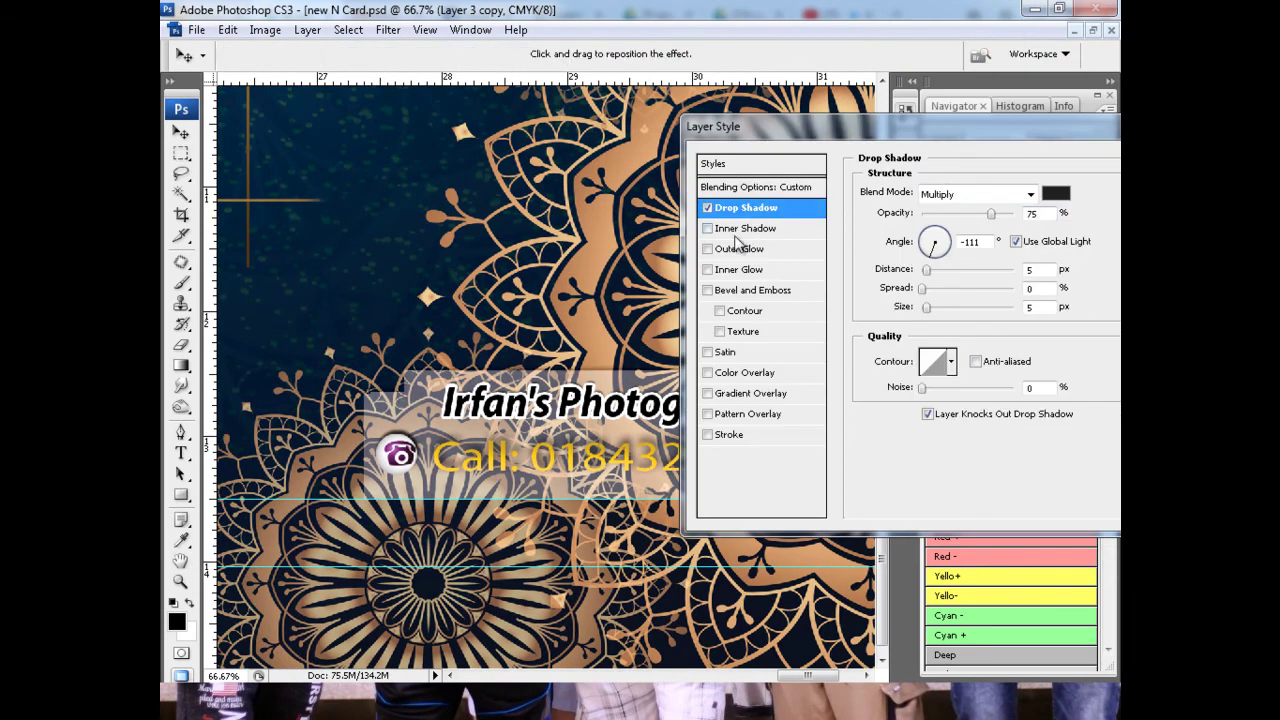
left_click(727, 230)
left_click(735, 436)
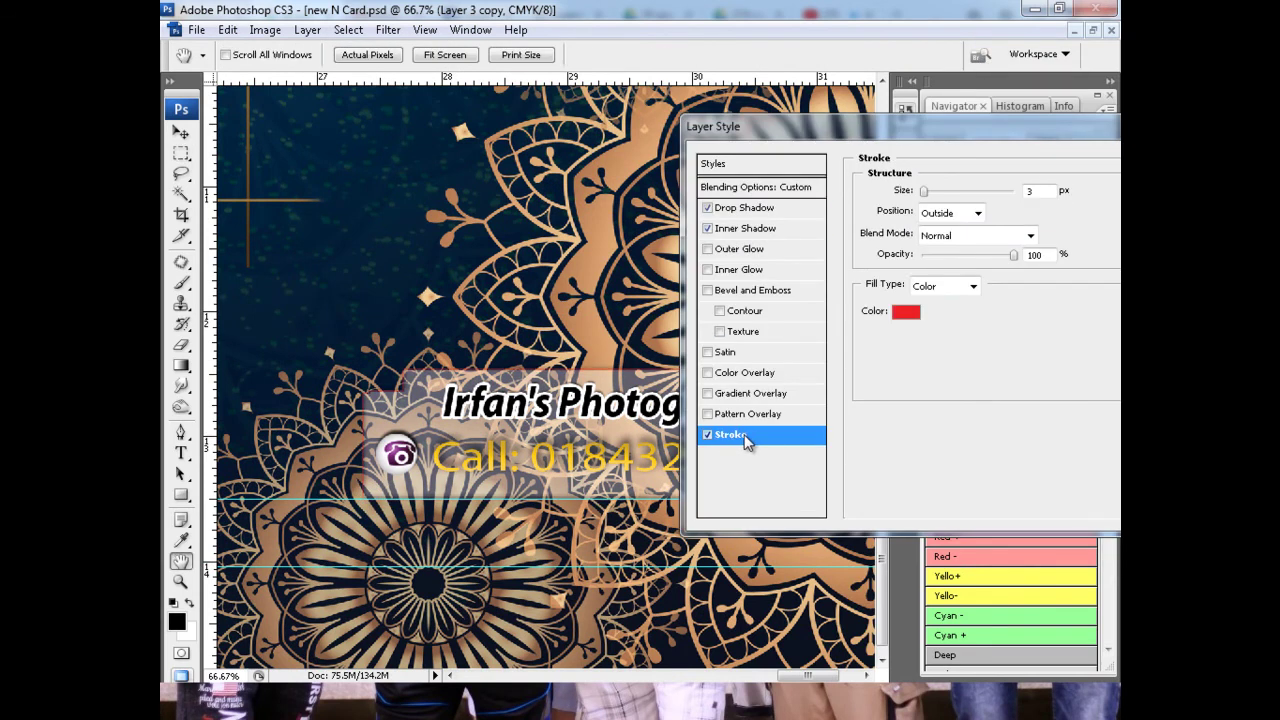
left_click(929, 192)
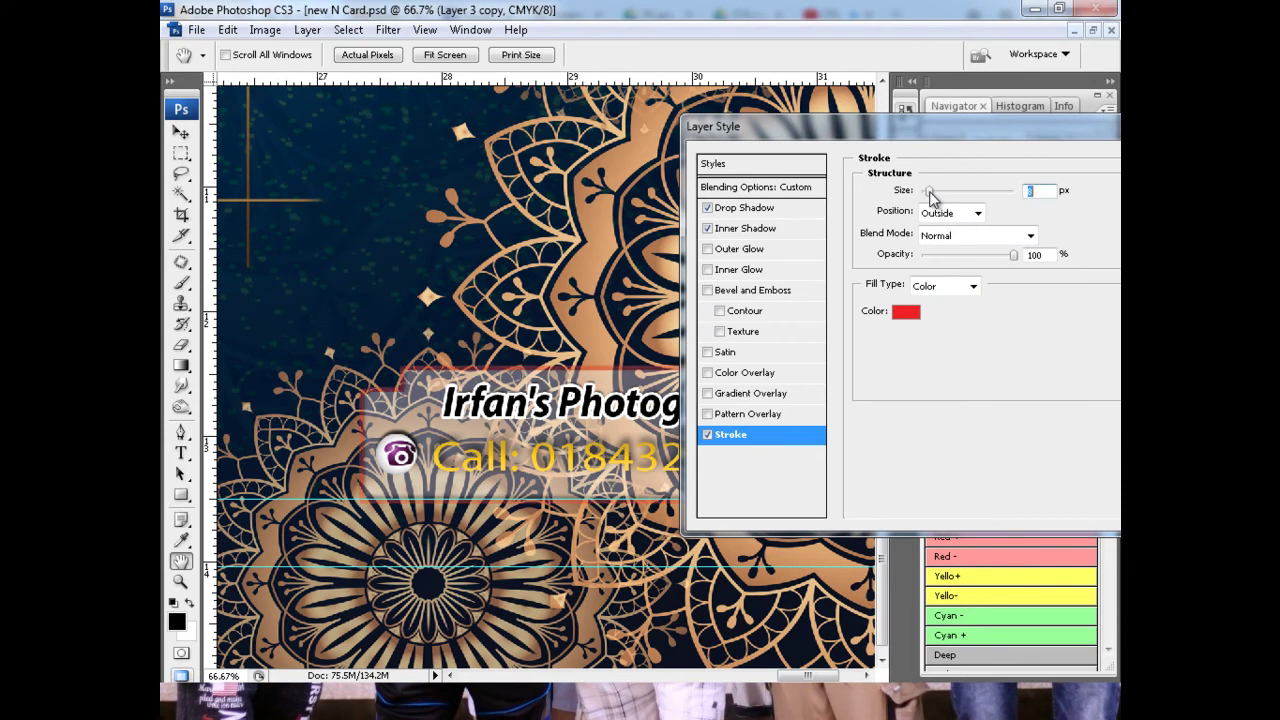
left_click(908, 312)
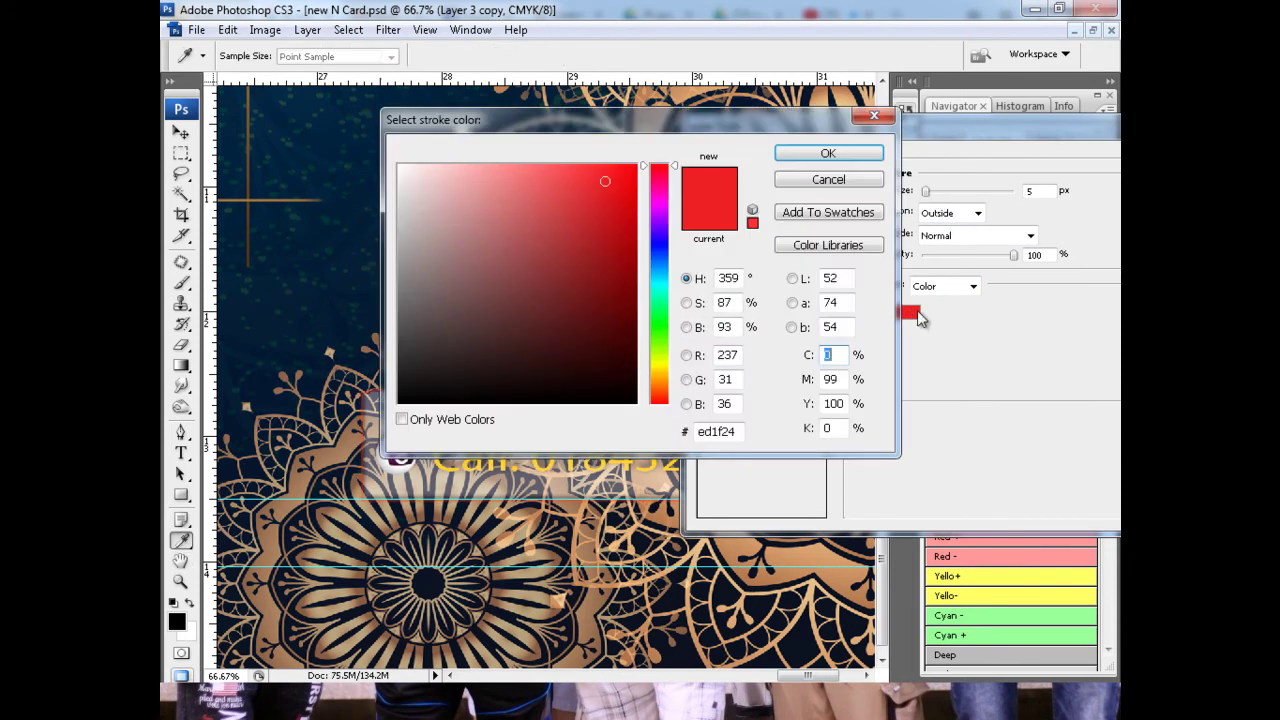
left_click_drag(658, 378, 658, 367)
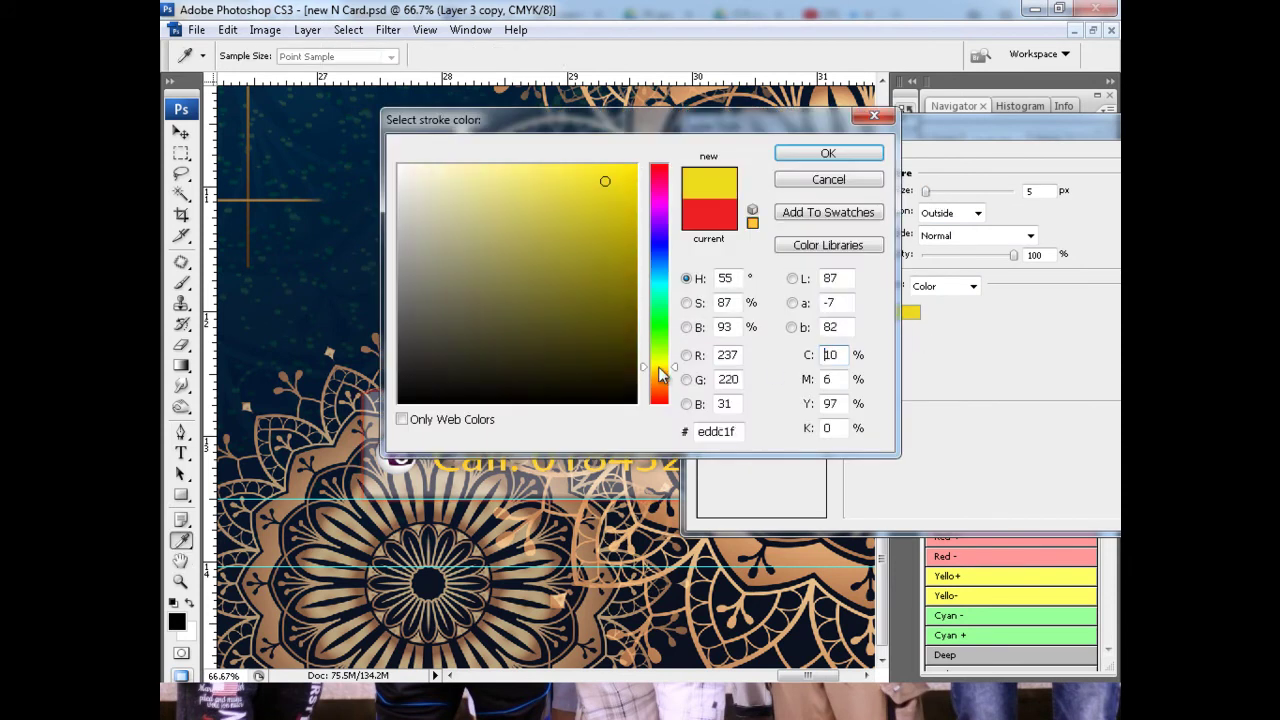
left_click_drag(620, 195, 642, 168)
key("Return")
key("Return")
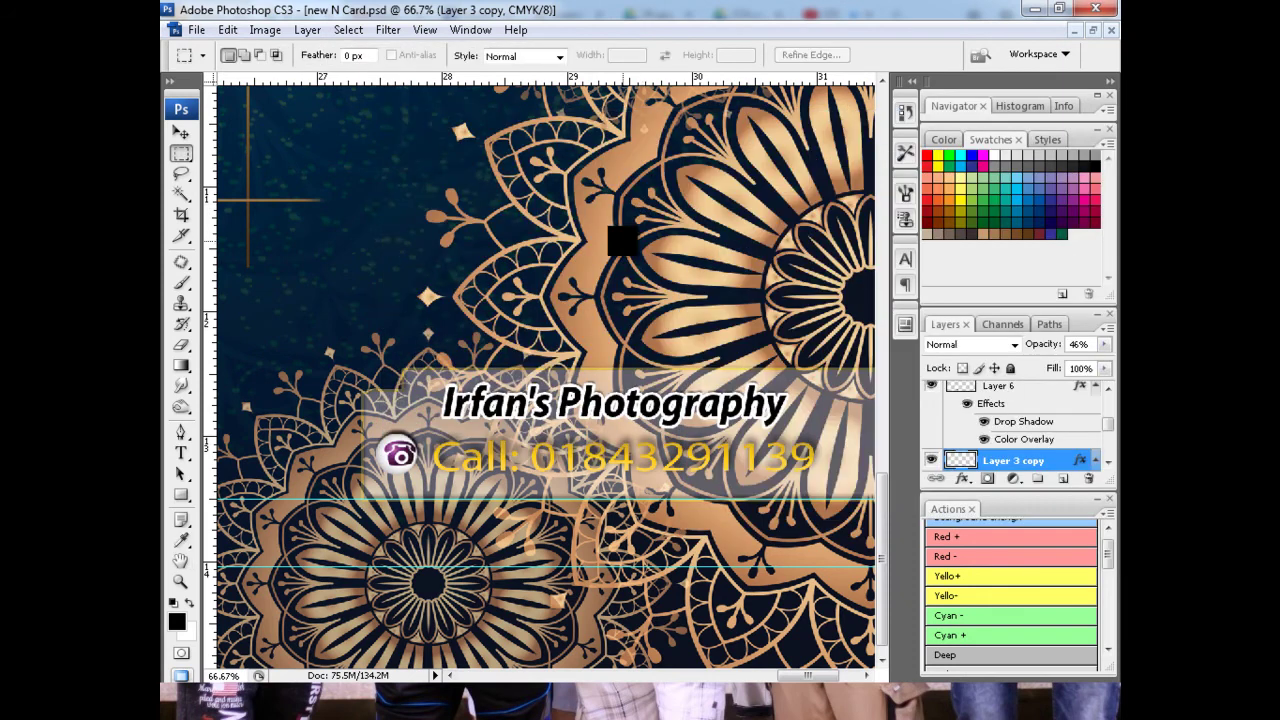
Step: Apply a 4.9-pixel Gaussian Blur to the mandala artwork layer
key("v")
key("ctrl+minus")
left_click(645, 268)
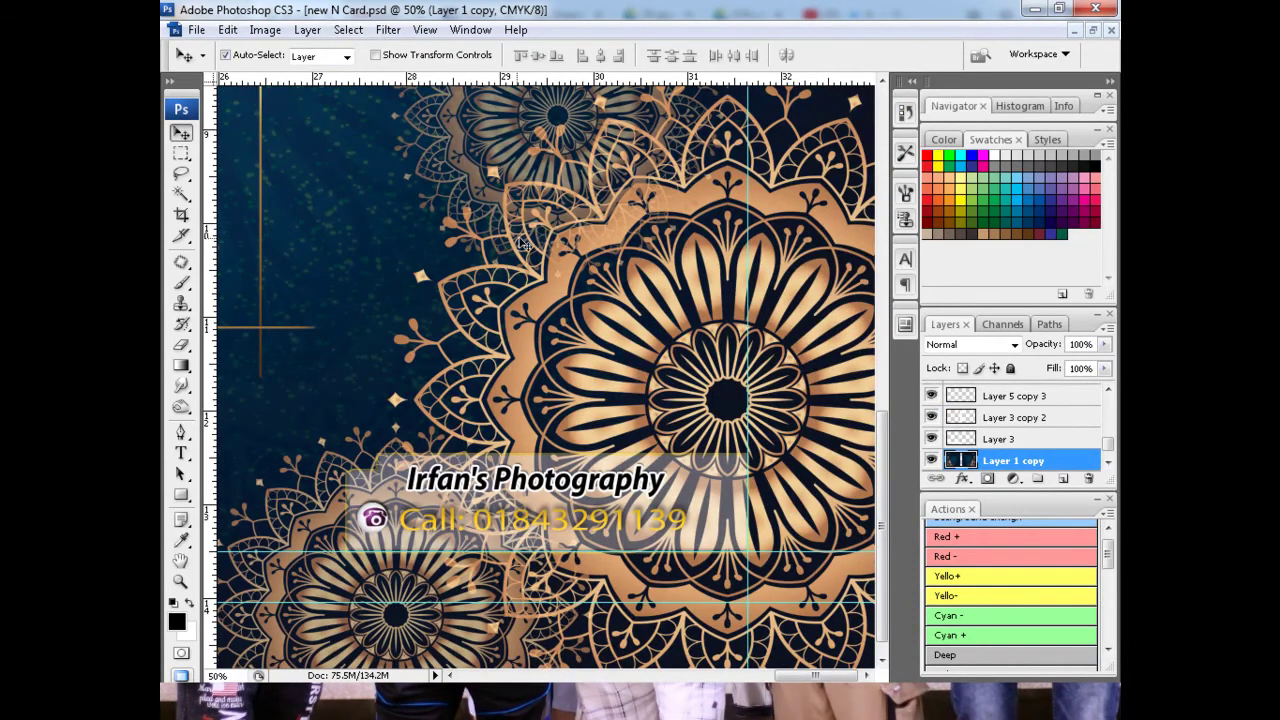
left_click(388, 30)
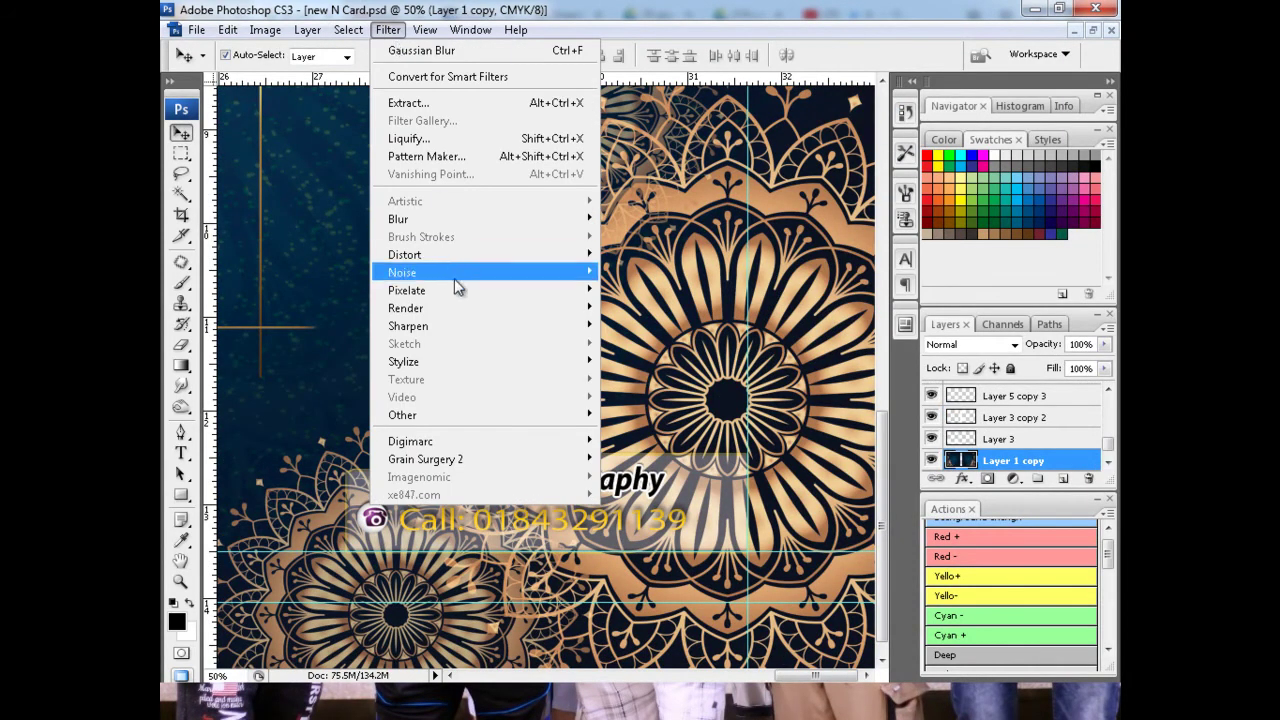
mouse_move(398, 219)
left_click(720, 291)
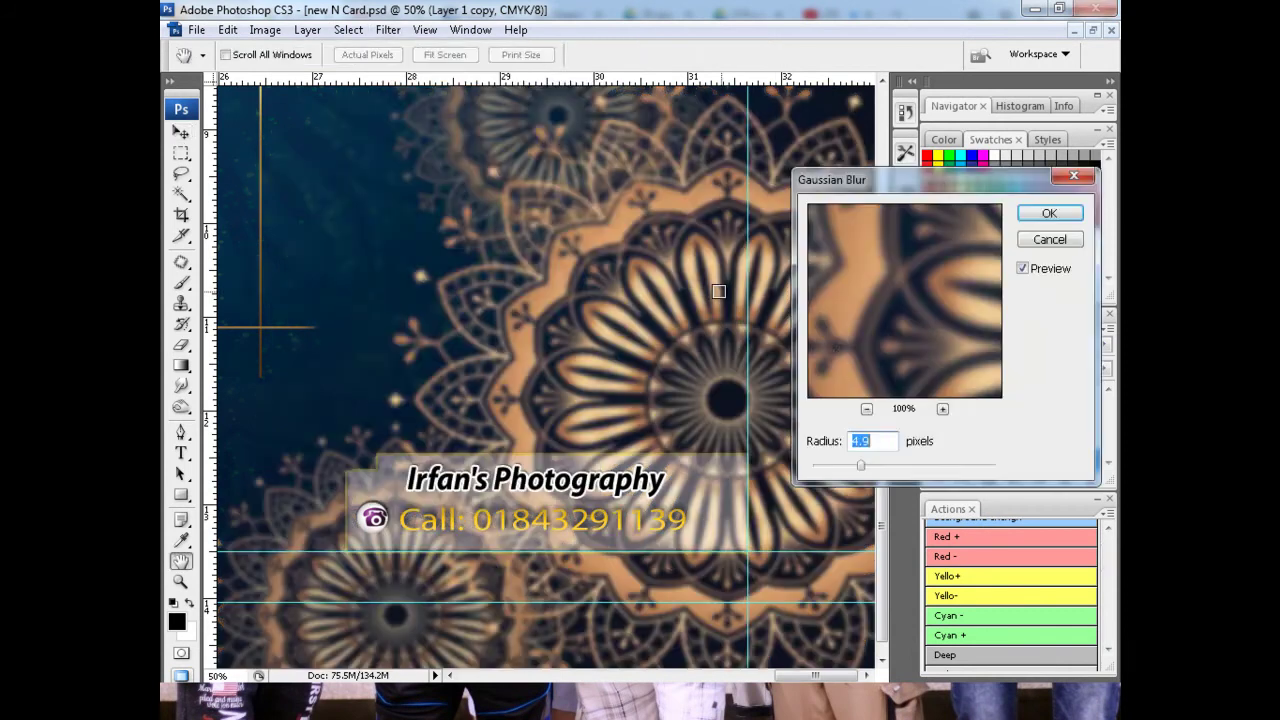
left_click_drag(870, 466, 862, 472)
key("Return")
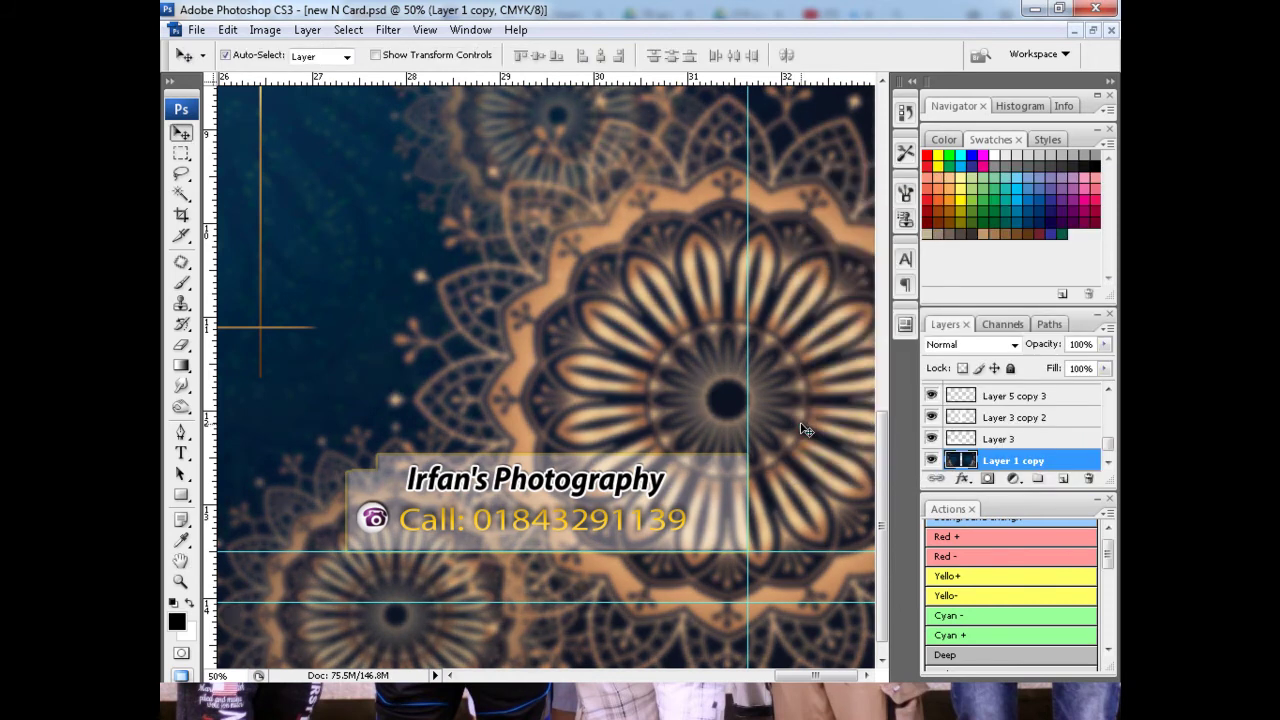
Step: Raise the mandala layer's saturation by +40 with Hue/Saturation
key("ctrl+minus")
key("ctrl+minus")
key("ctrl+minus")
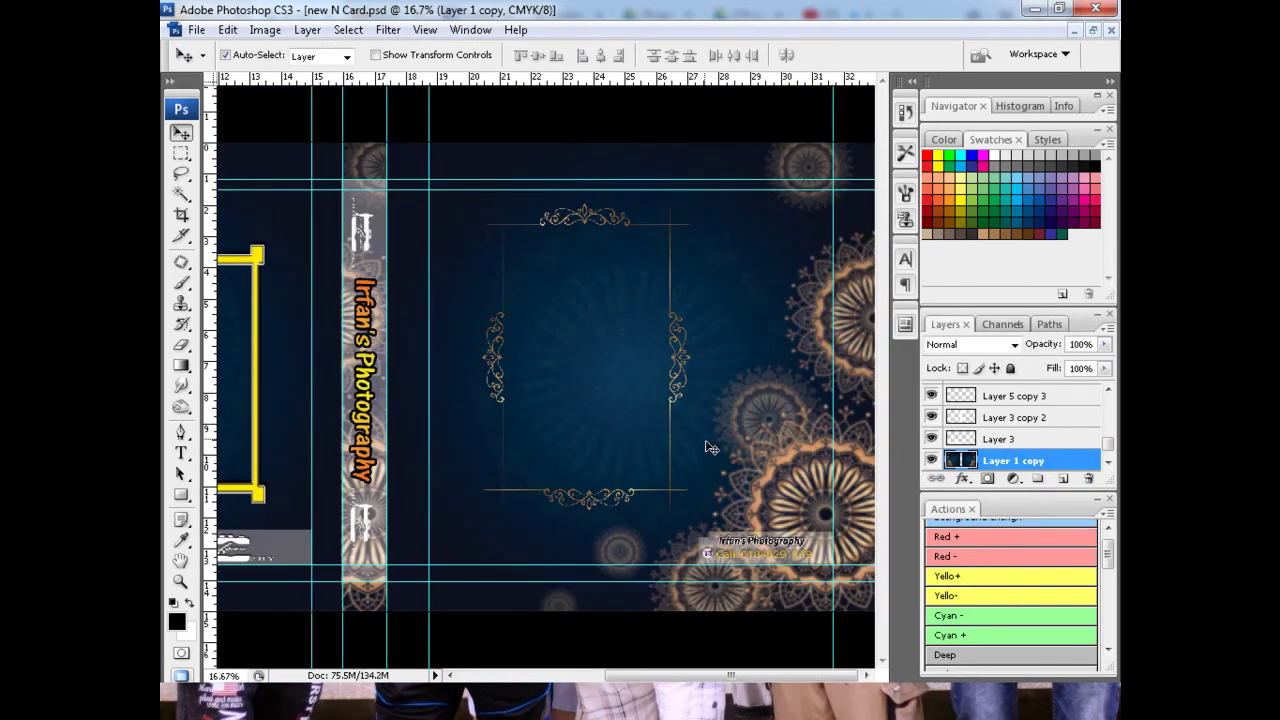
key("ctrl+plus")
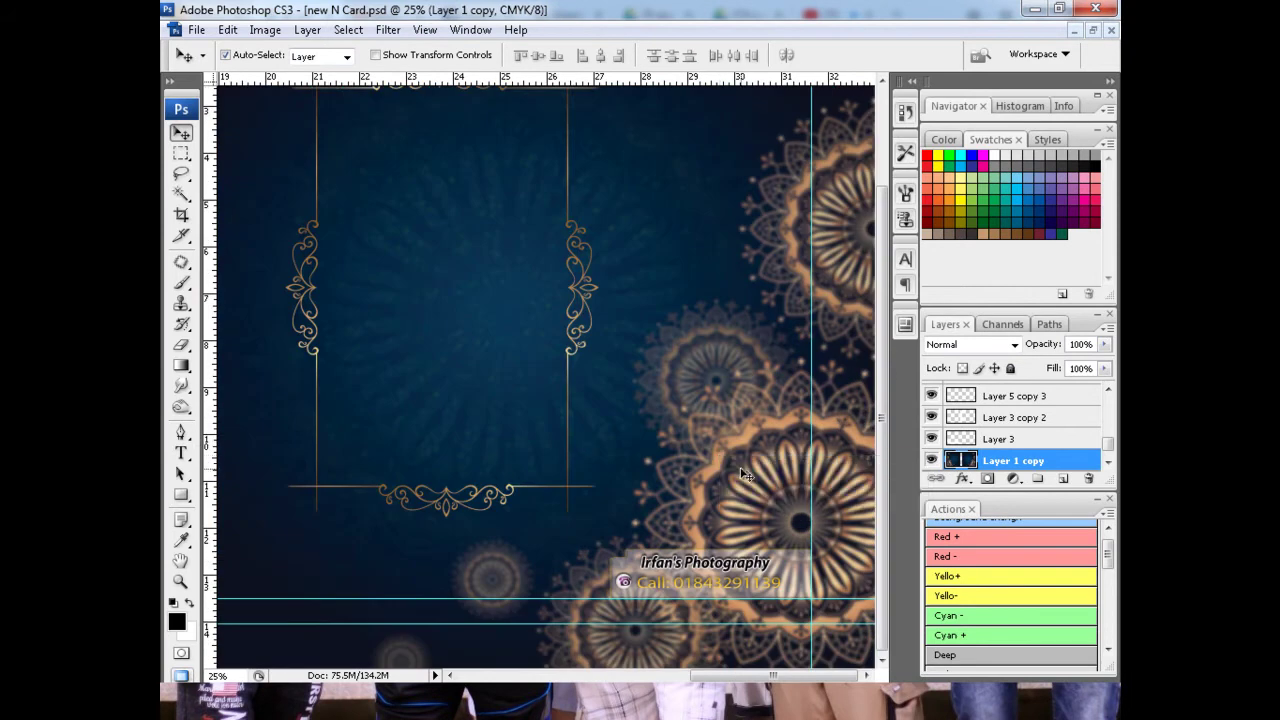
key("ctrl+u")
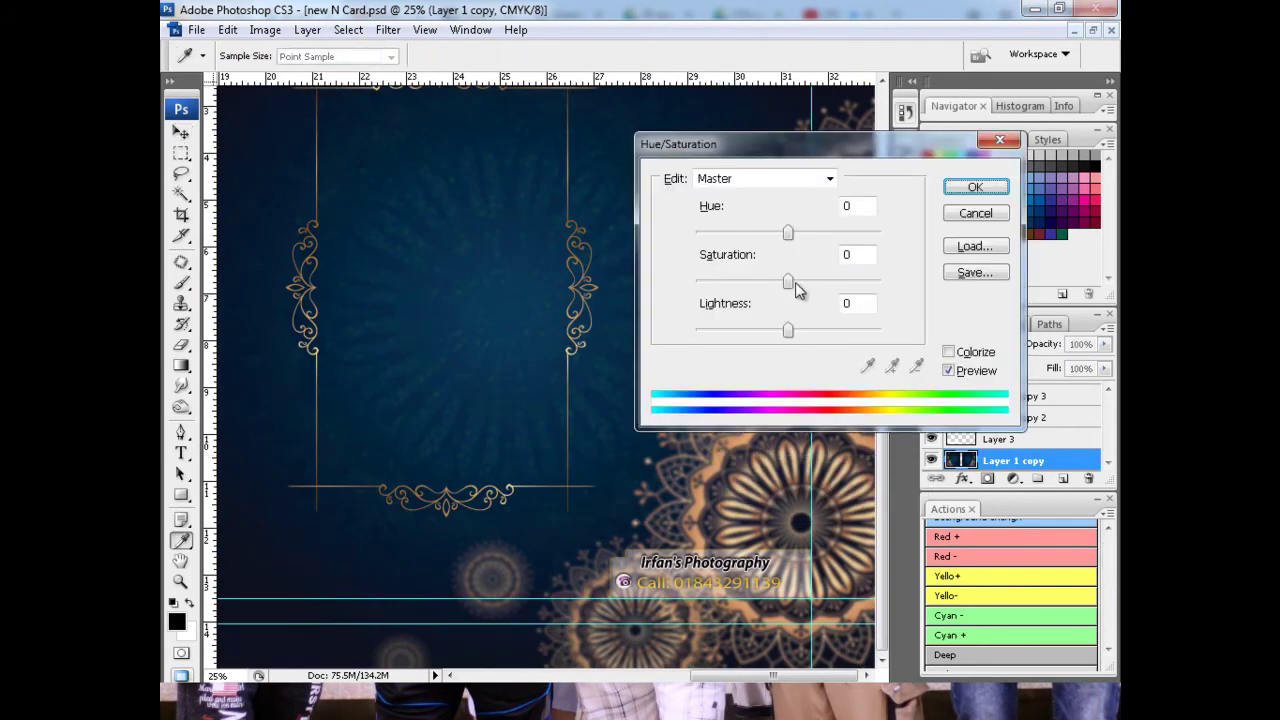
left_click_drag(808, 286, 768, 284)
key("Return")
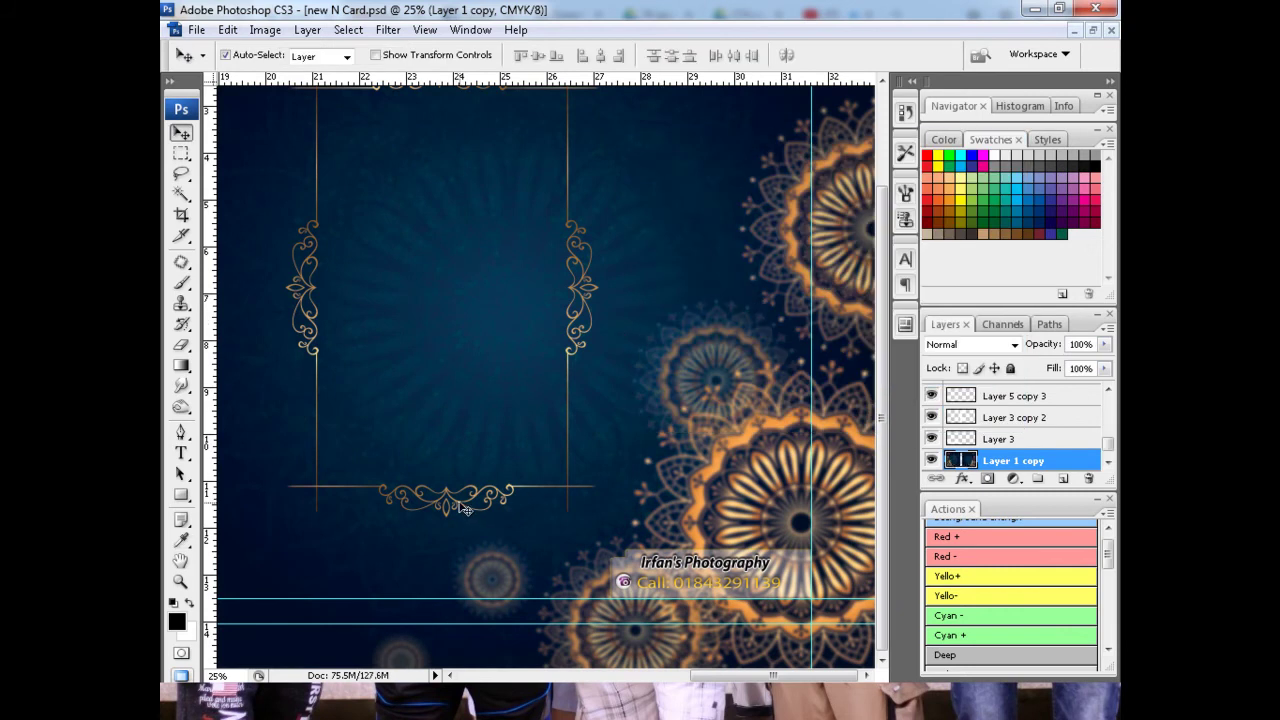
left_click(465, 510)
key("ctrl+t")
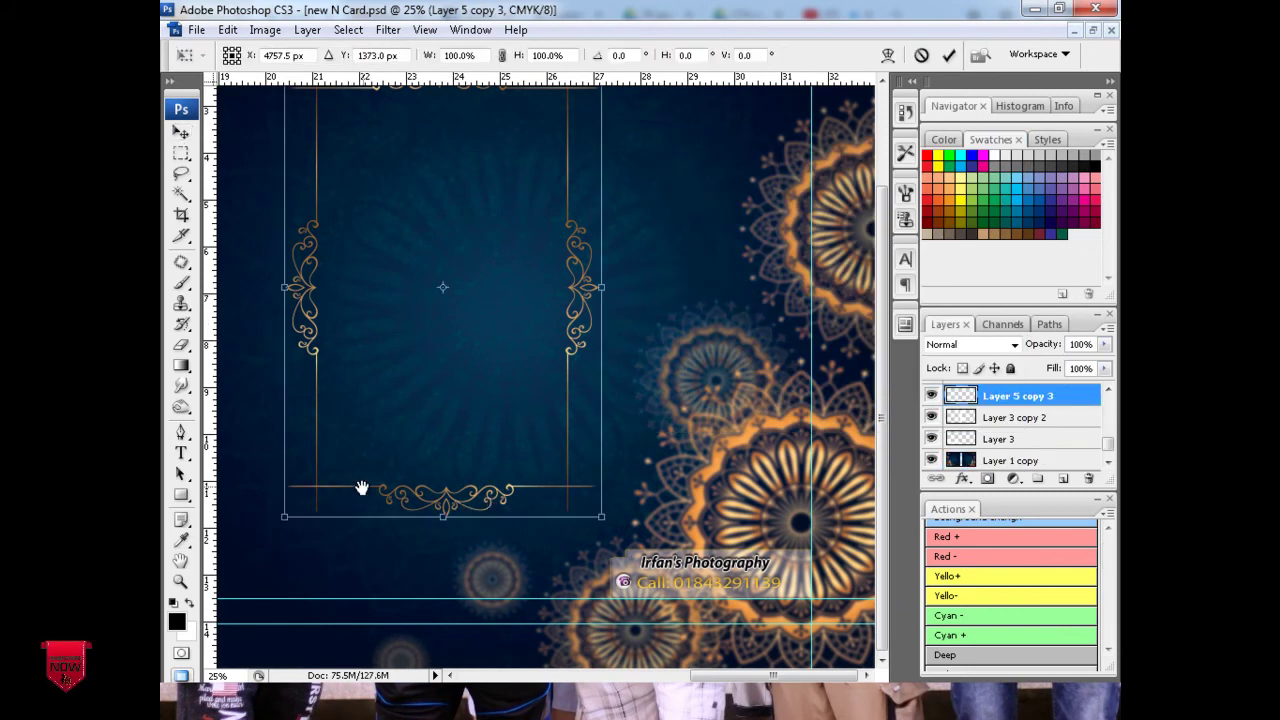
Step: Drag the ornament frame's corner handles outward to enlarge it slightly
key("ctrl+minus")
mouse_move(481, 510)
left_mouse_down()
mouse_move(476, 526)
mouse_move(507, 511)
mouse_move(465, 550)
left_mouse_up()
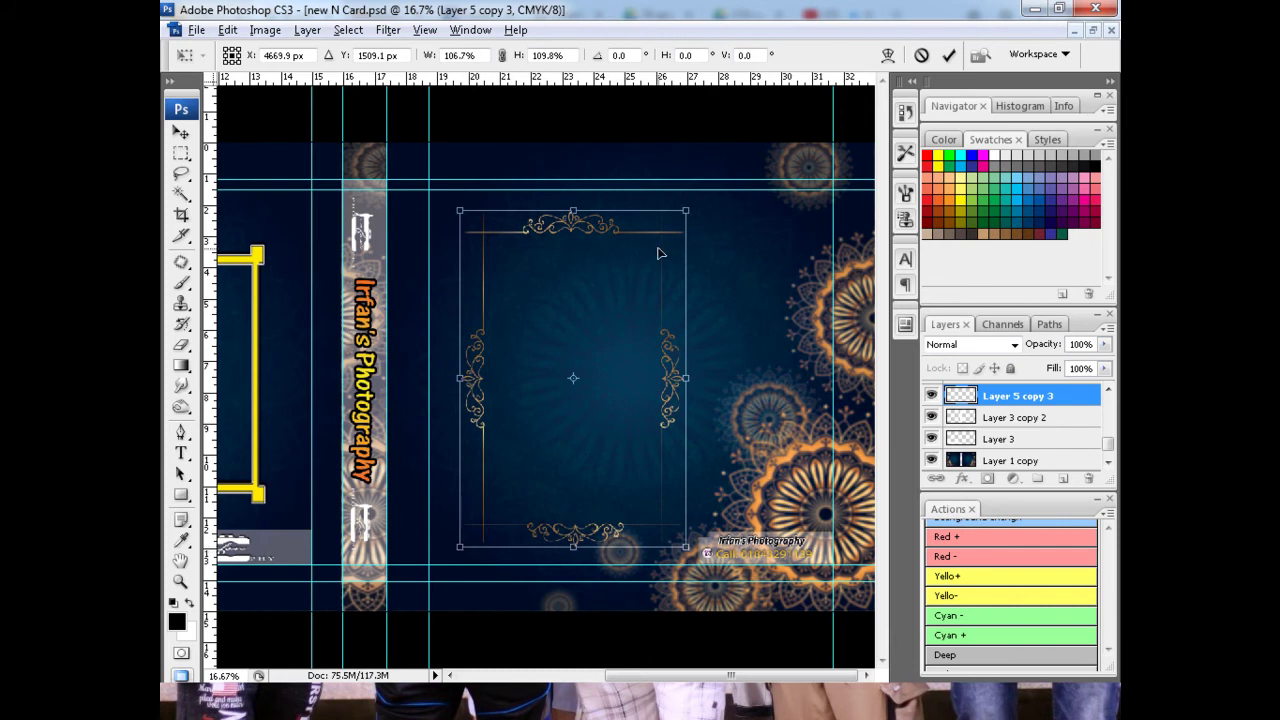
left_click_drag(693, 214, 697, 210)
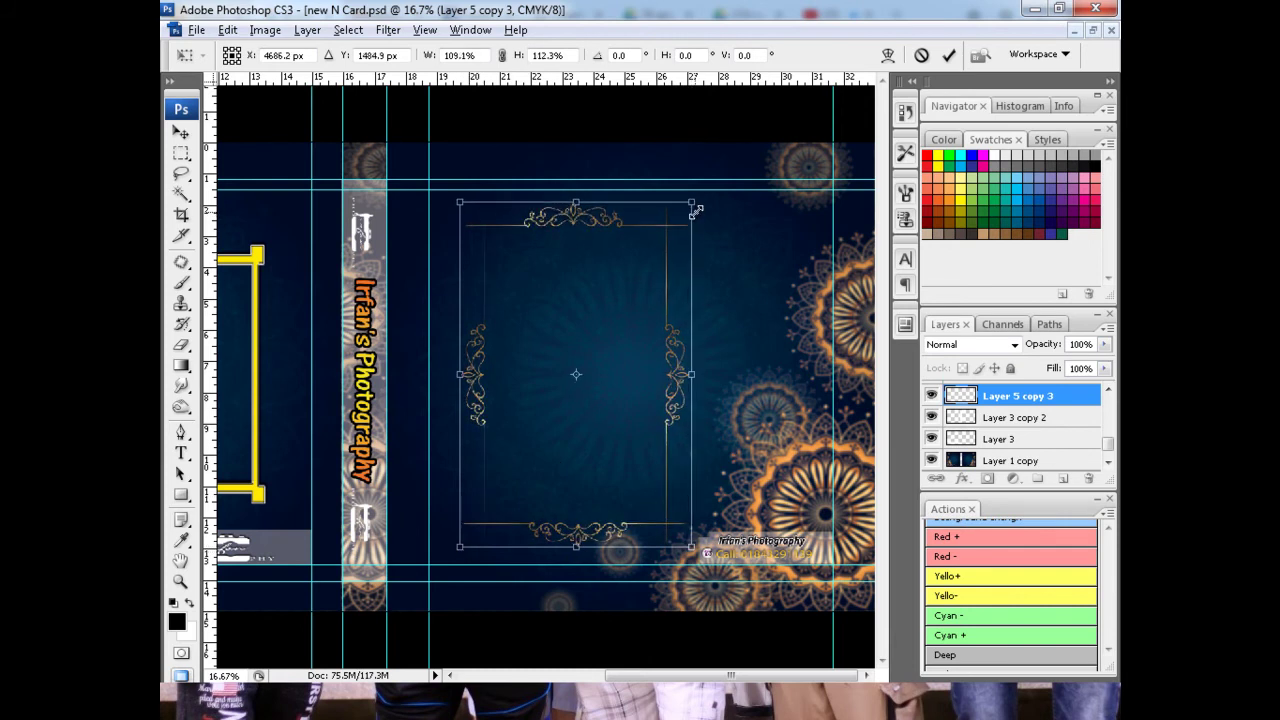
left_click_drag(463, 547, 458, 550)
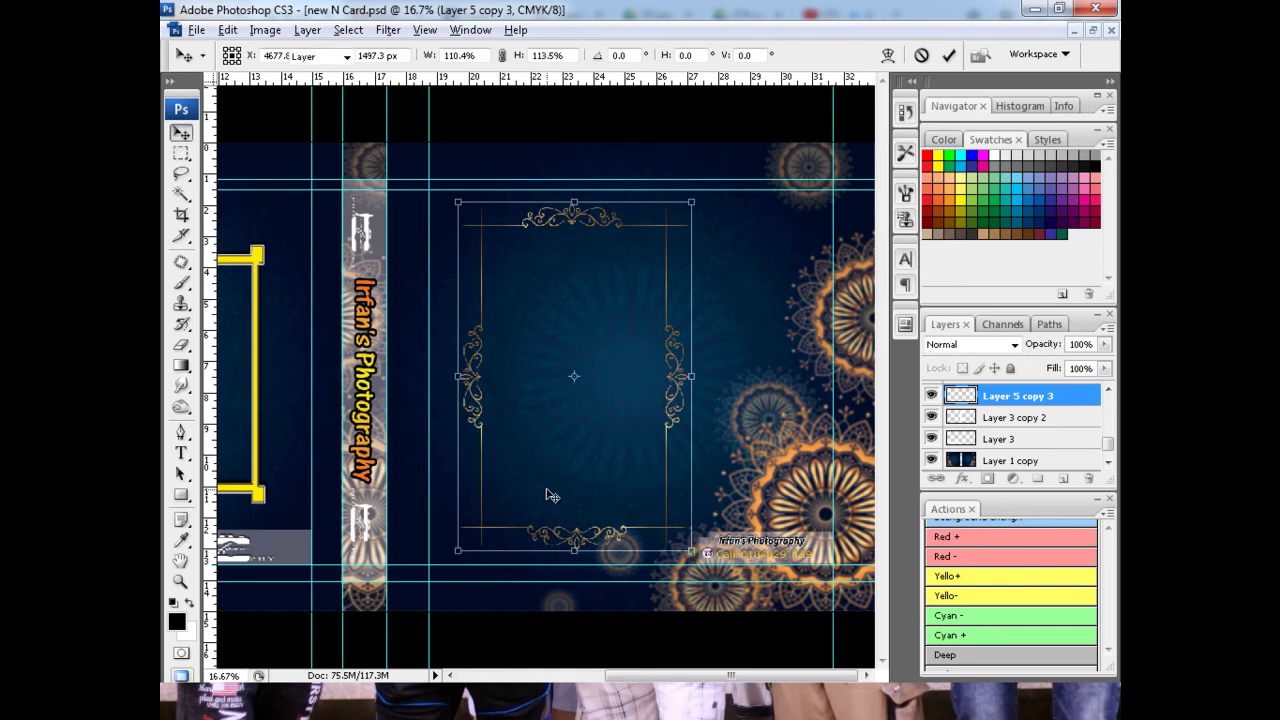
key("Return")
Step: Scale the gold ornament frame once more, then zoom out to view the spread
scroll(440, 434, "left", 5)
scroll(490, 465, "left", 3)
scroll(560, 470, "left", 1)
scroll(630, 465, "up", 1)
left_click_drag(634, 464, 454, 446)
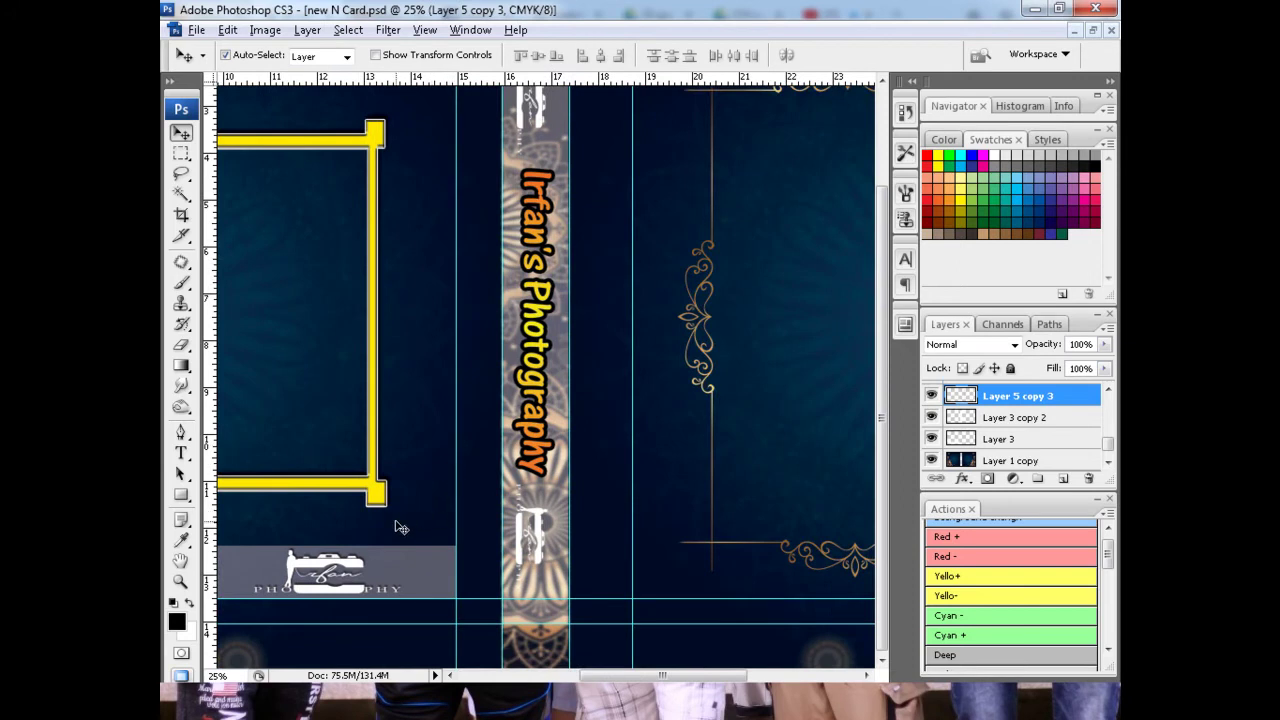
scroll(584, 518, "right", 8)
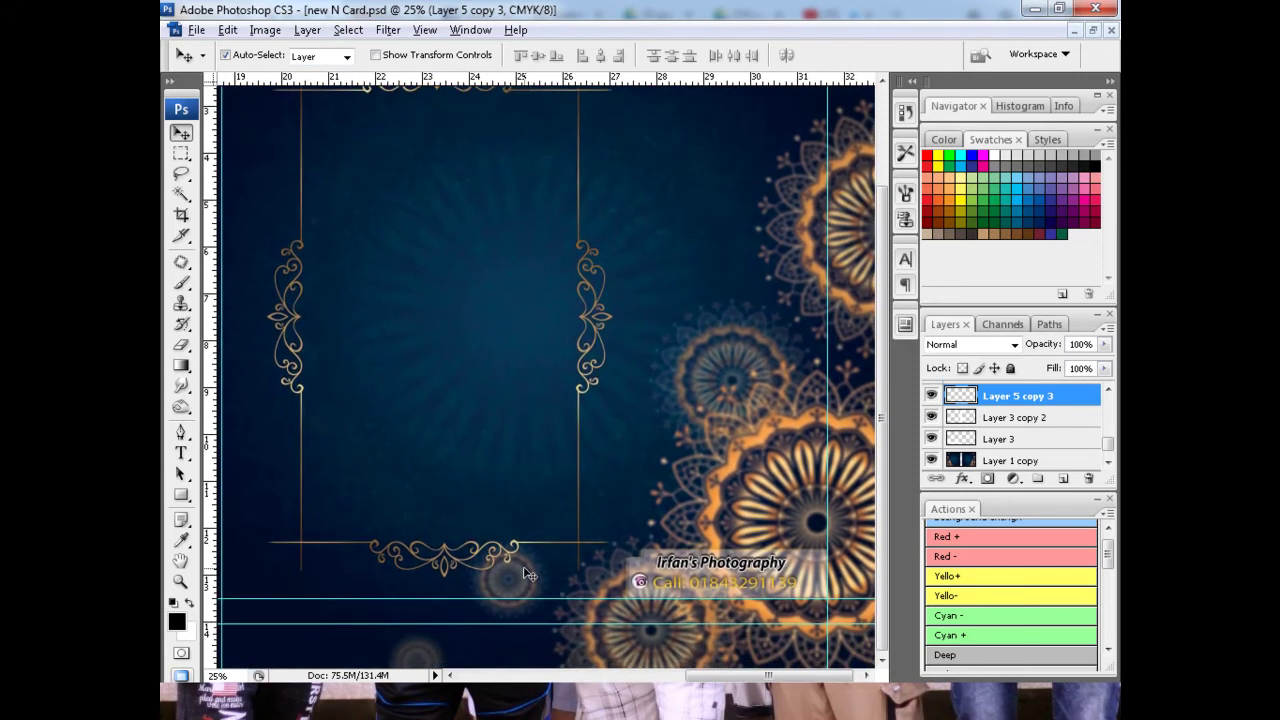
scroll(657, 437, "up", 1)
scroll(571, 523, "down", 1)
scroll(557, 560, "left", 1)
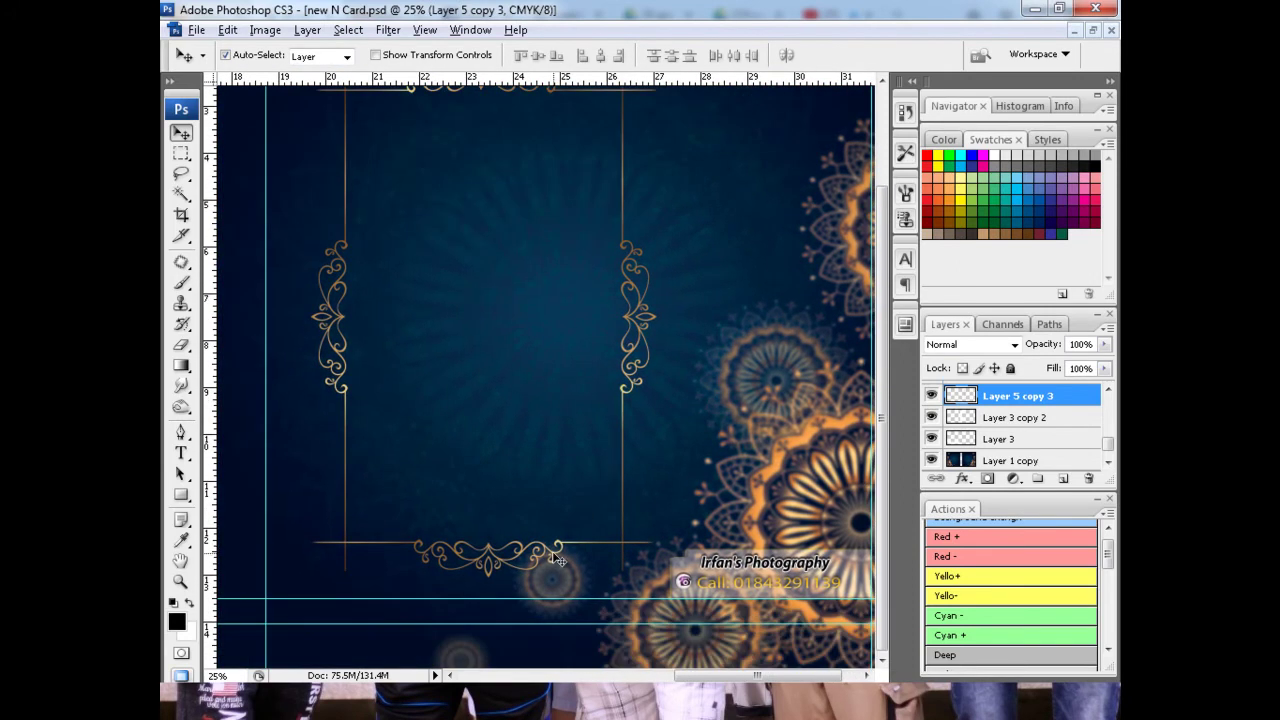
key("ctrl+t")
left_click_drag(658, 577, 654, 571)
key("Return")
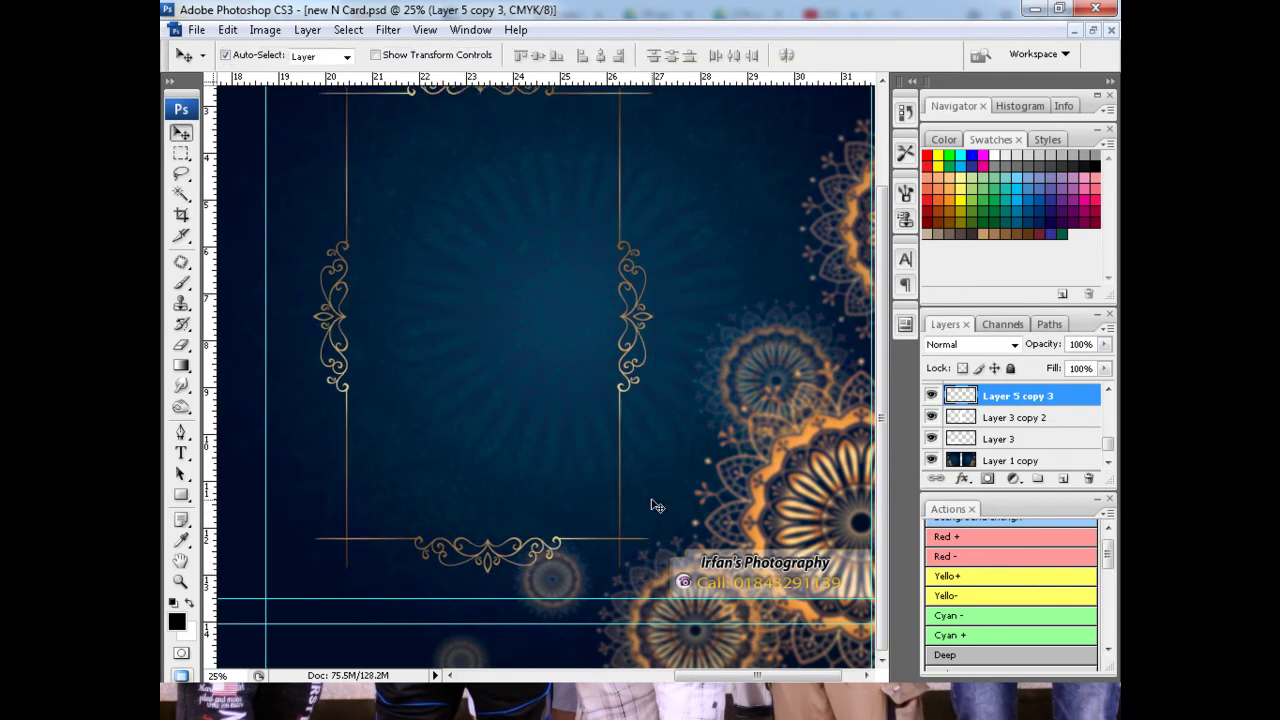
key("ctrl+minus")
key("alt+Tab")
key("alt+Tab")
key("alt+Tab")
key("alt+Tab")
key("alt+Tab")
key("alt+Tab")
key("alt+Tab")
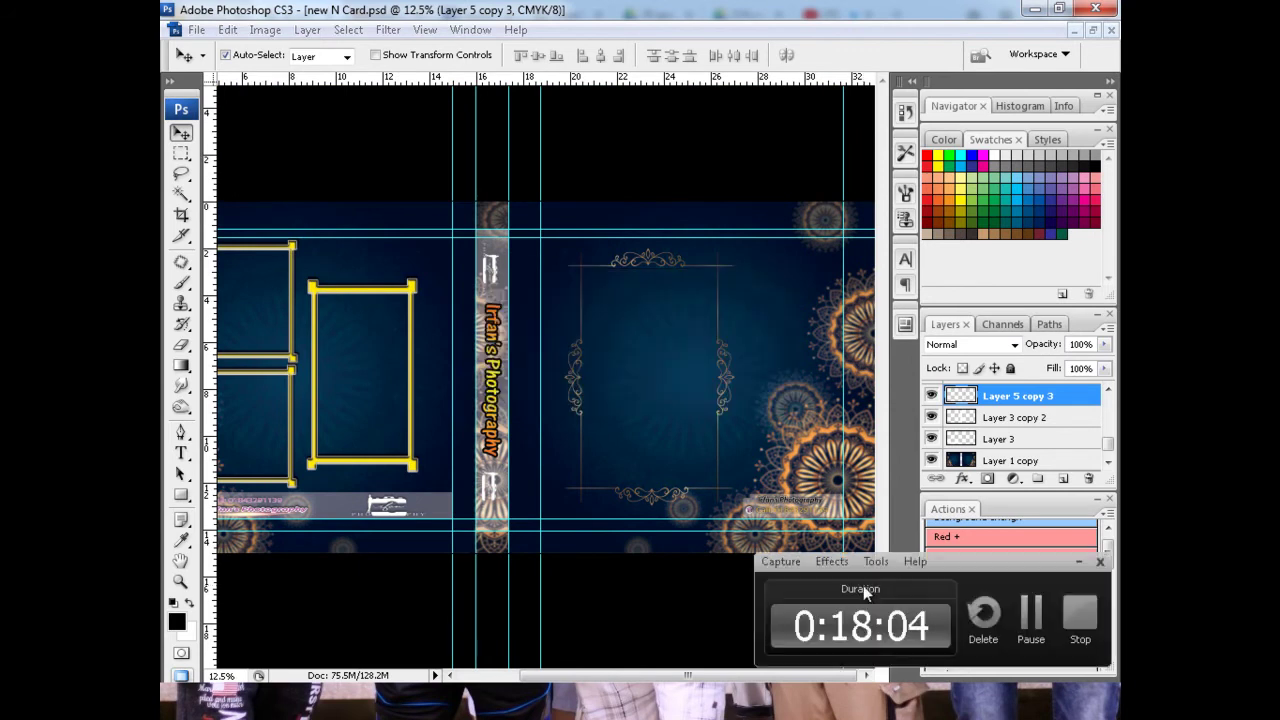
Step: Drag the WEDDING BOOK logo layer from Untitled-1 into new N Card.psd
left_click(1031, 614)
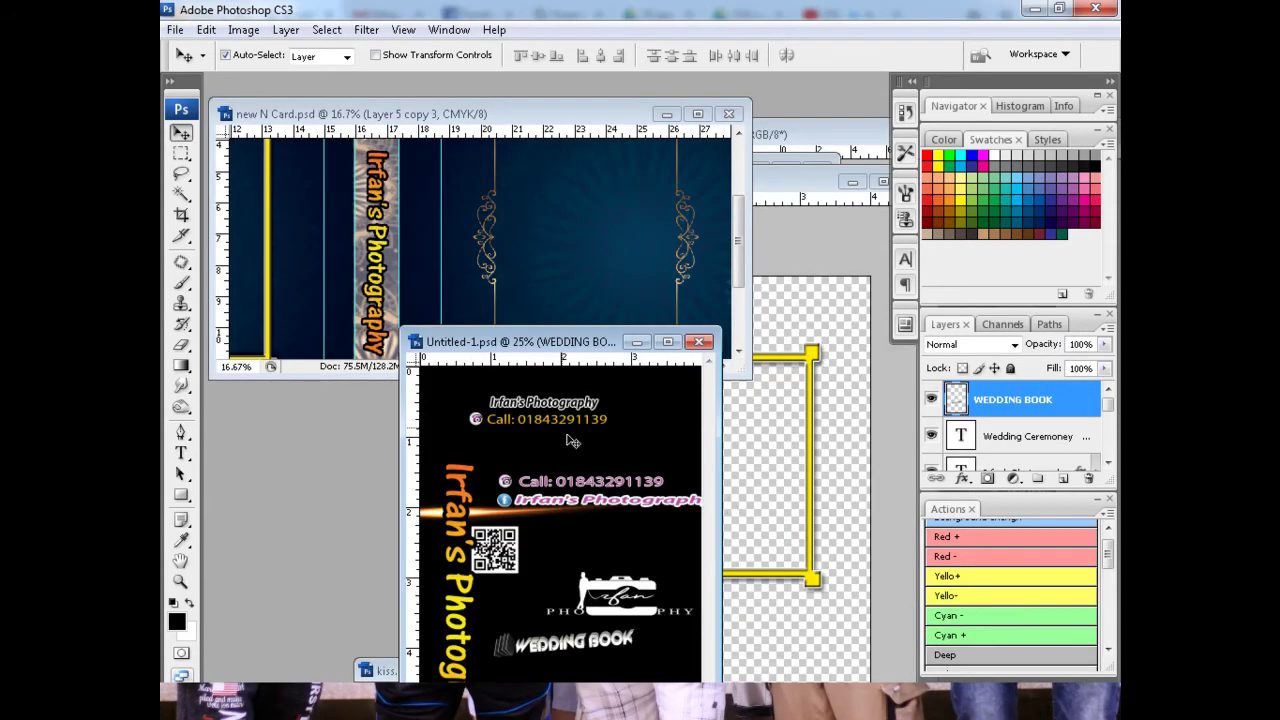
left_click_drag(552, 352, 362, 280)
left_click_drag(365, 572, 598, 332)
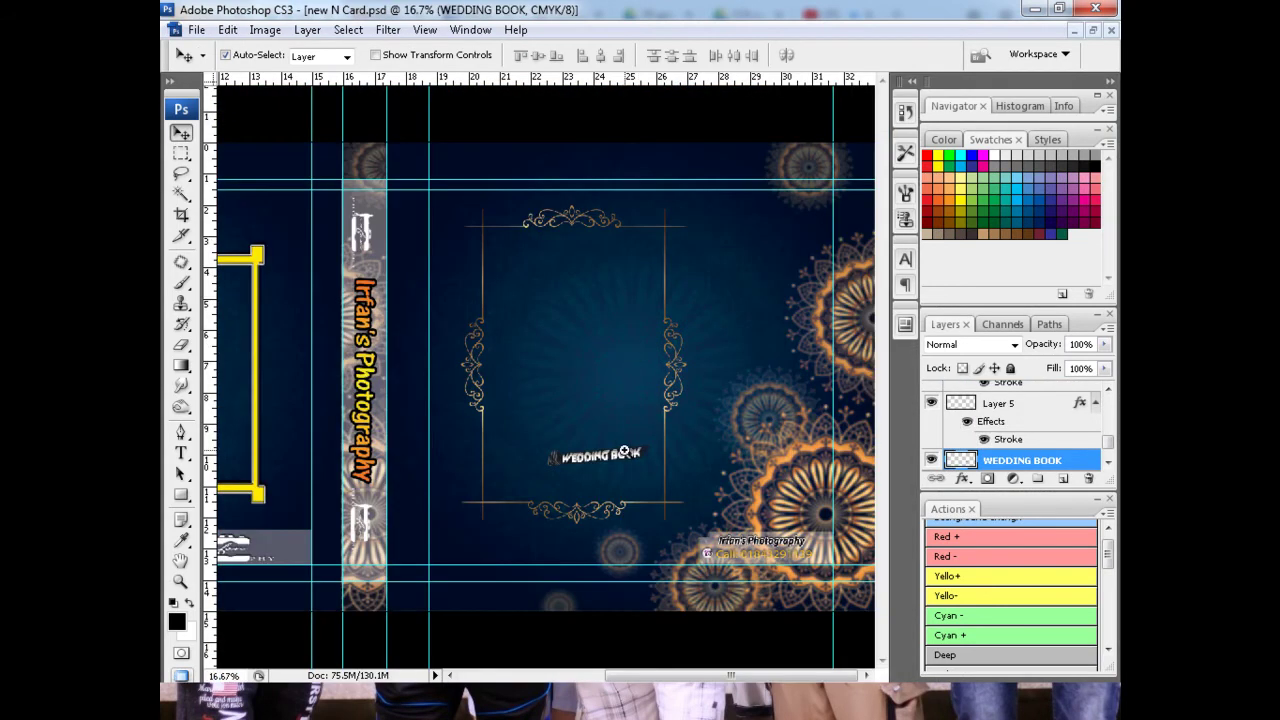
left_click(624, 452)
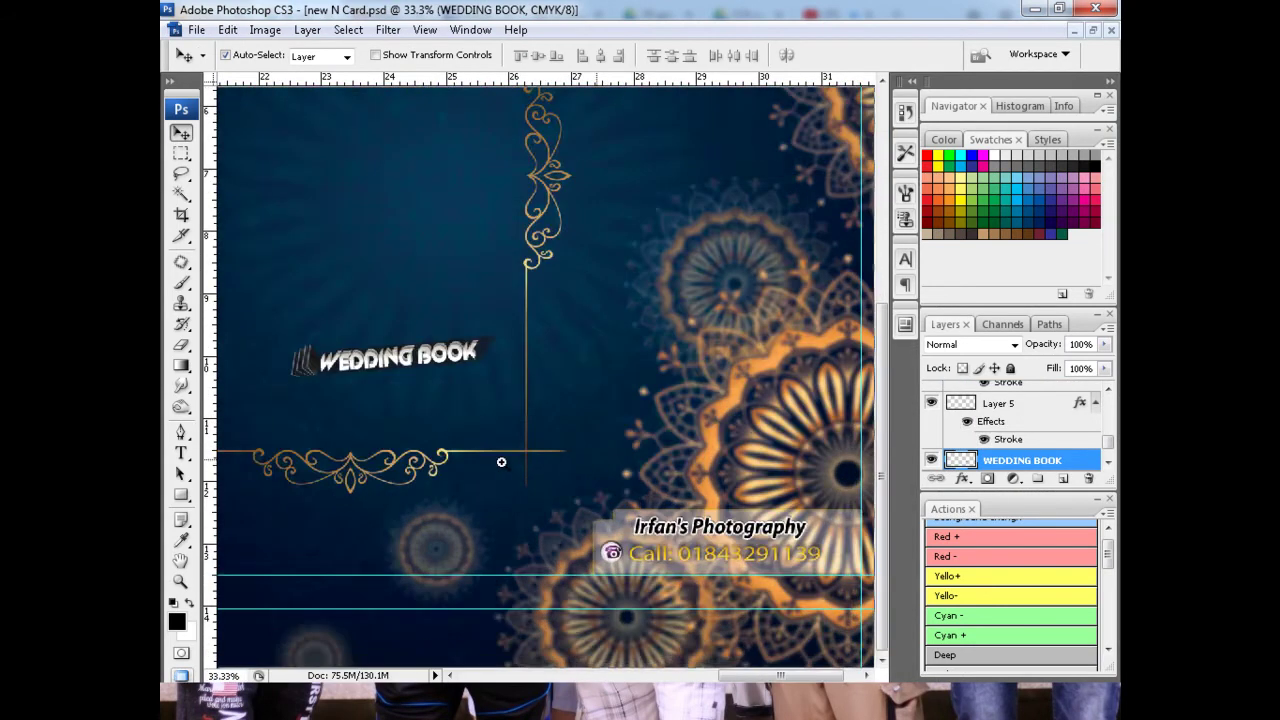
Step: Move the WEDDING BOOK logo below the bottom gold ornament and scale it slightly
left_click(500, 457)
mouse_move(530, 245)
left_mouse_down()
mouse_move(488, 292)
mouse_move(474, 503)
mouse_move(467, 490)
left_mouse_up()
key("ctrl+t")
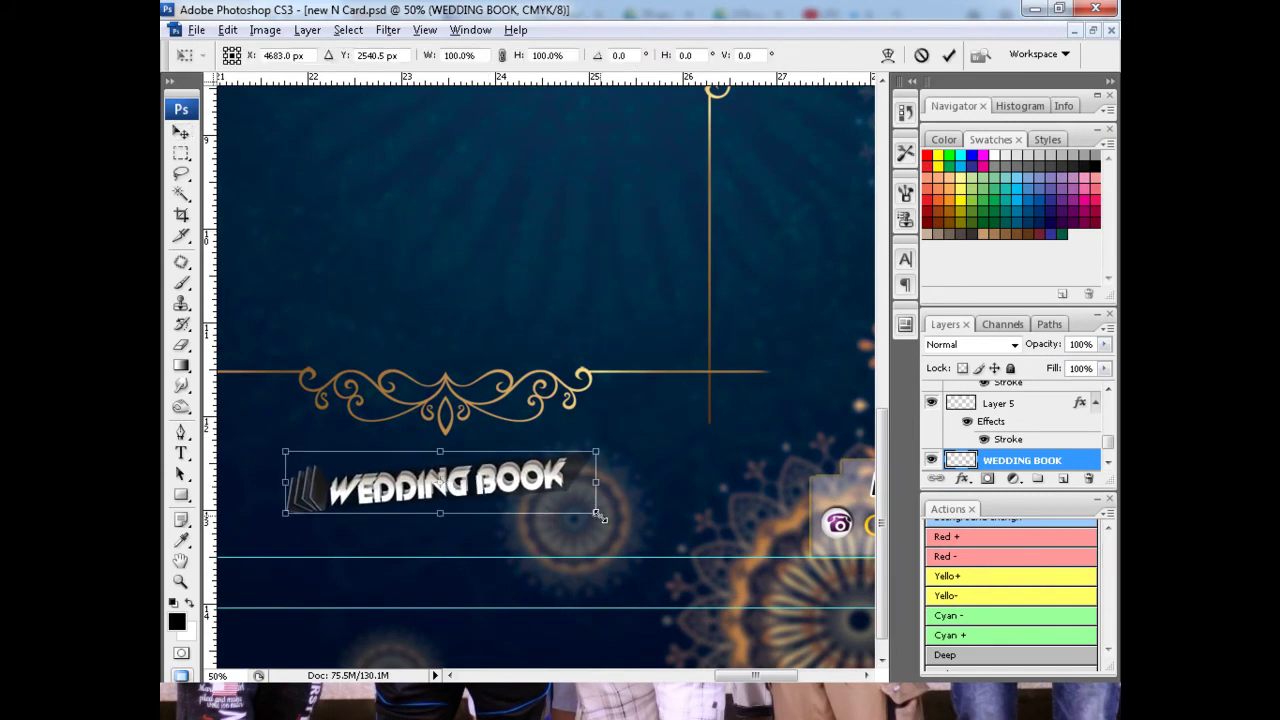
left_click_drag(596, 514, 610, 516)
key("Return")
Step: Zoom in and resize the WEDDING BOOK logo to about 94%
left_click_drag(433, 497, 490, 497)
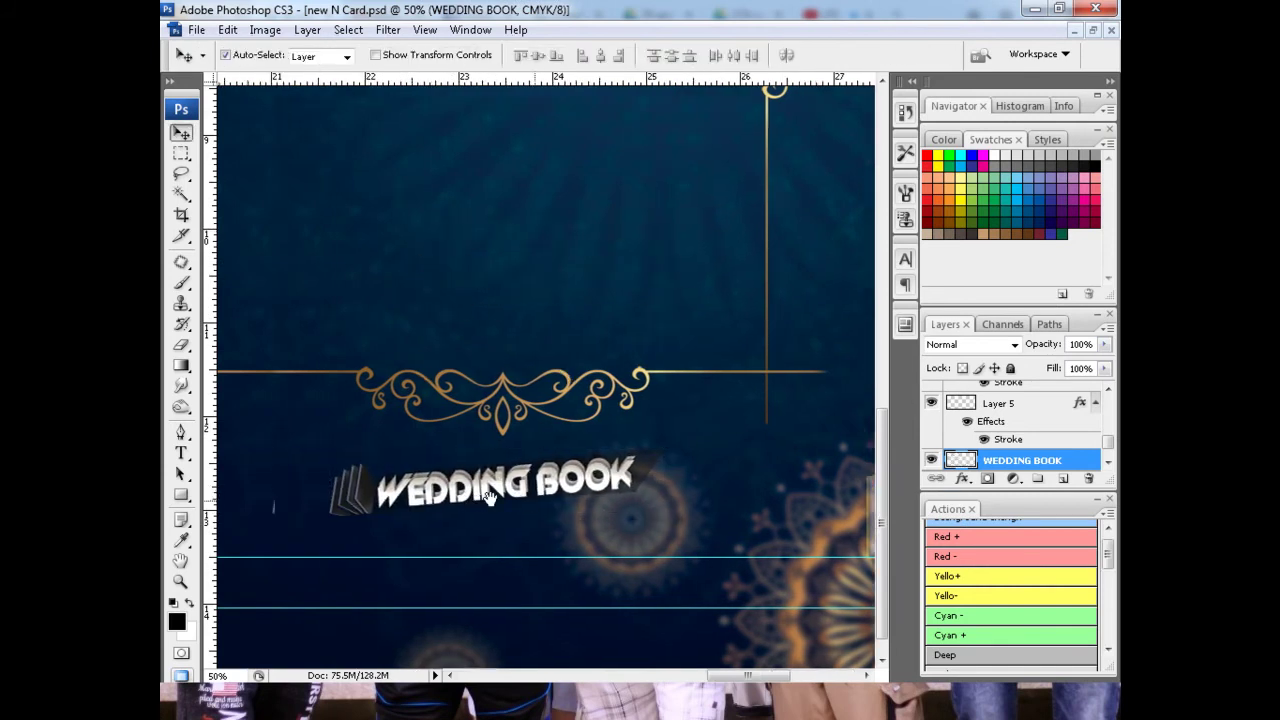
left_click_drag(380, 507, 447, 477)
left_click_drag(251, 234, 743, 657)
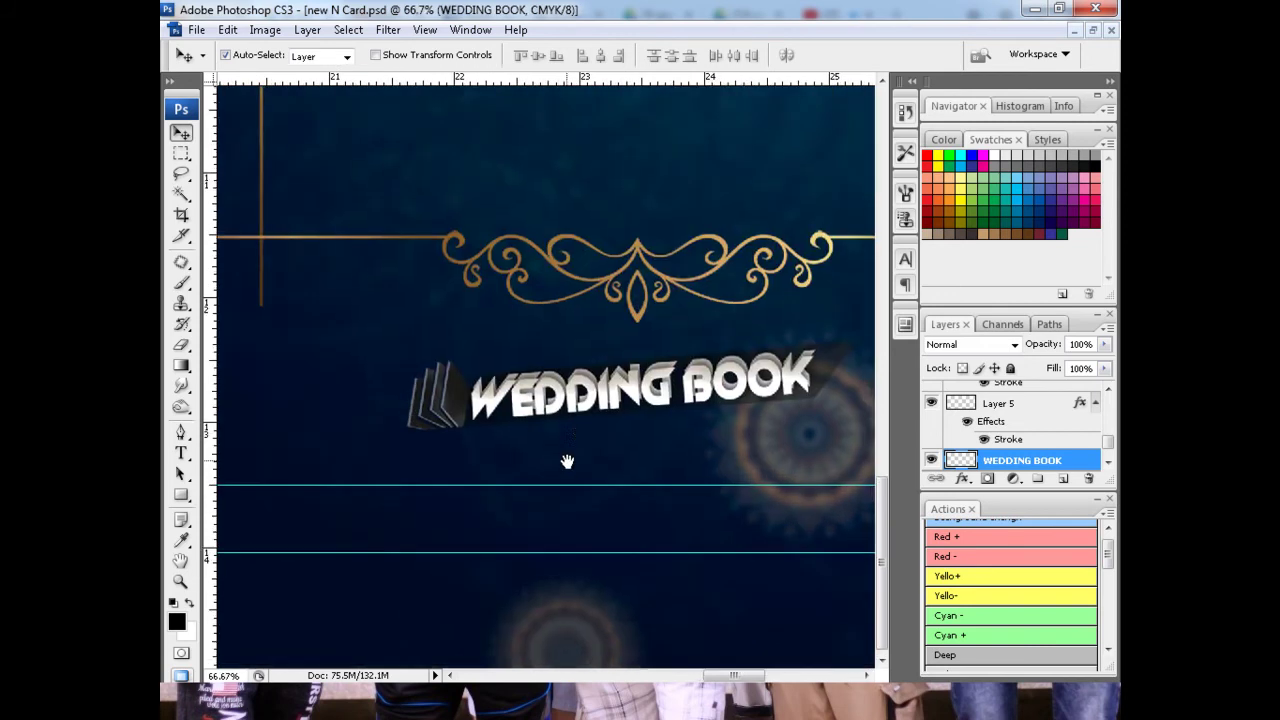
key("ctrl+t")
mouse_move(812, 468)
left_mouse_down()
mouse_move(748, 465)
mouse_move(782, 493)
mouse_move(757, 472)
left_mouse_up()
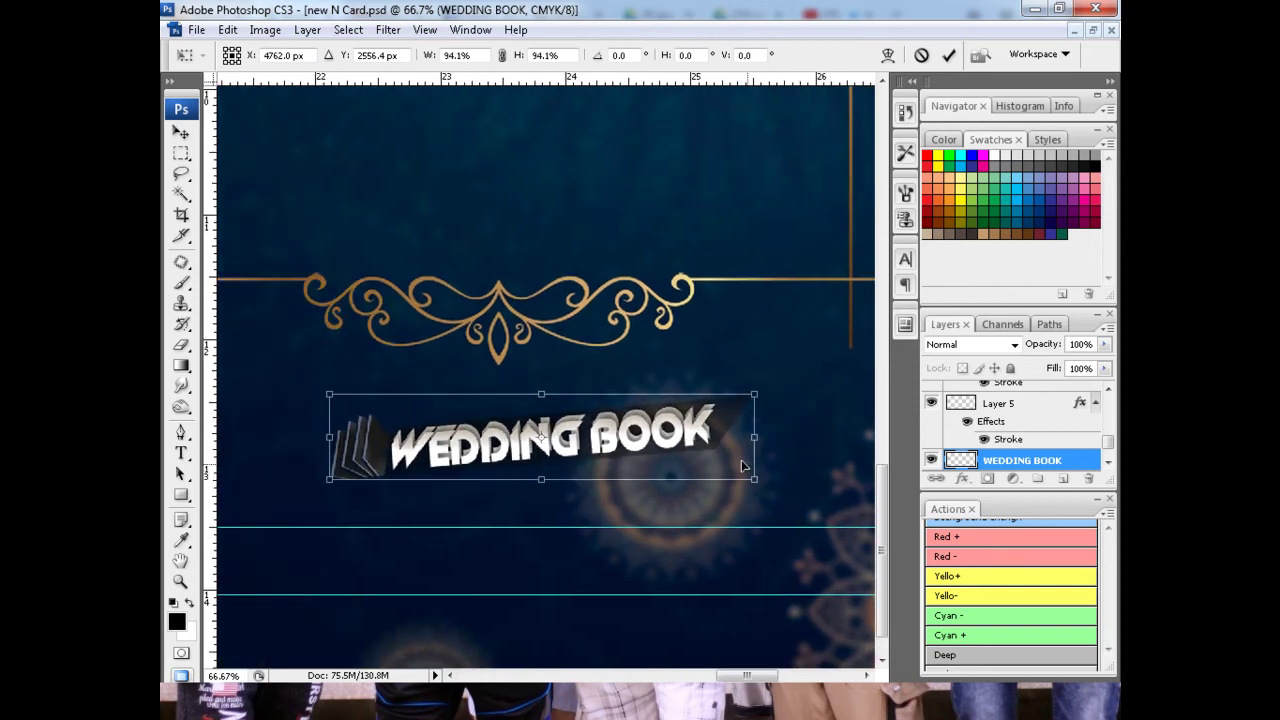
key("Return")
key("ctrl+minus")
key("ctrl+minus")
key("ctrl+minus")
Step: Nudge the WEDDING BOOK logo about 20 px left beneath the front-cover ornament
scroll(606, 429, "left", 1)
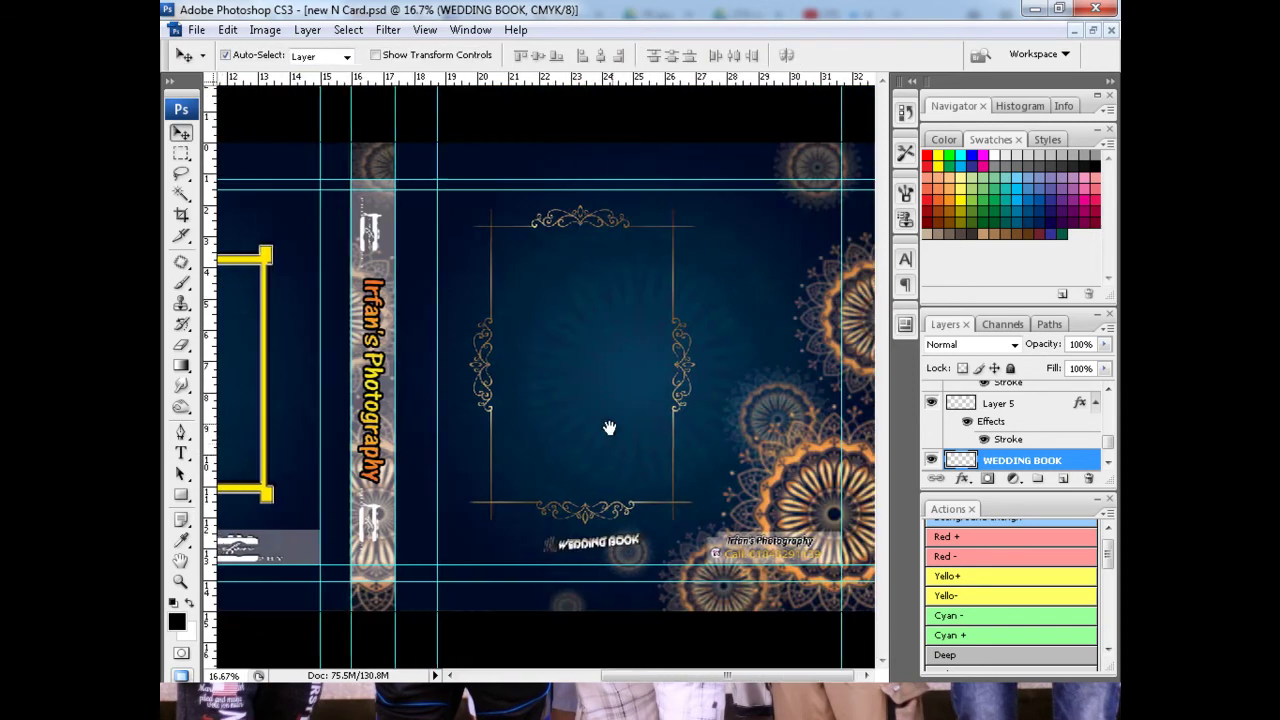
left_click_drag(624, 549, 604, 544)
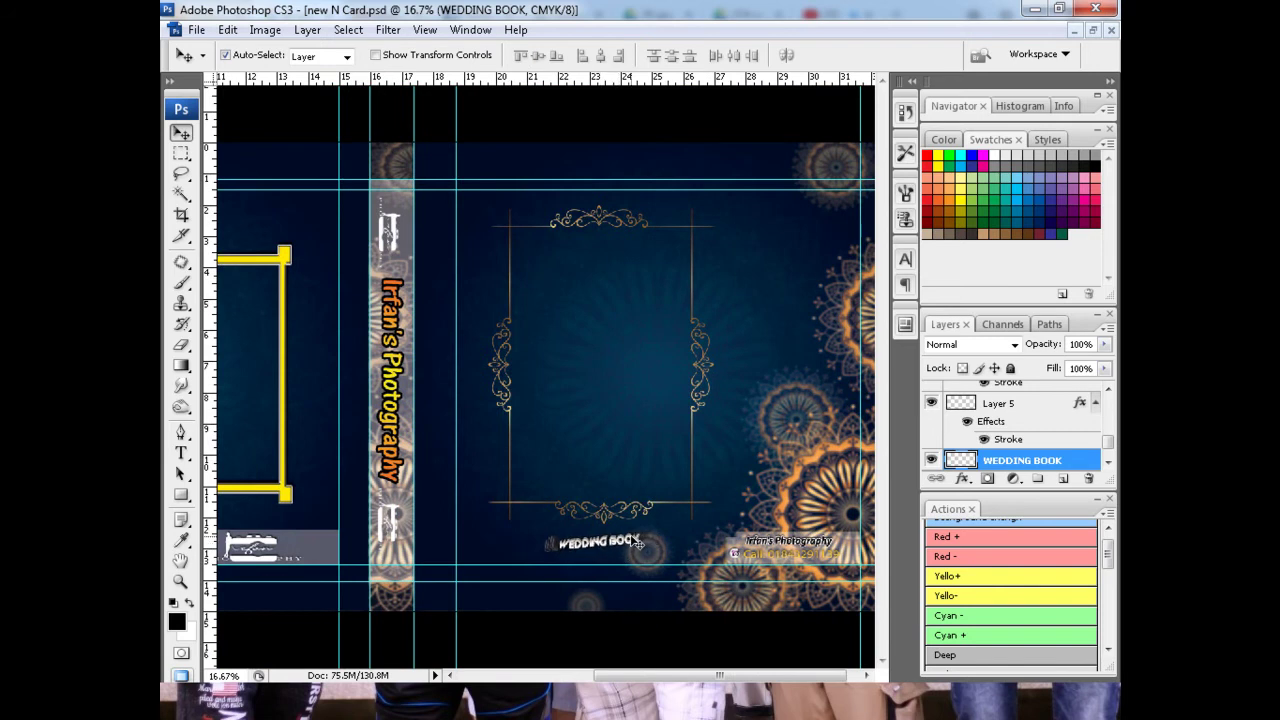
key("ctrl+minus")
key("ctrl+minus")
key("ctrl+minus")
Step: Zoom and pan in on the left-side photo frames of the back page
key("ctrl+plus")
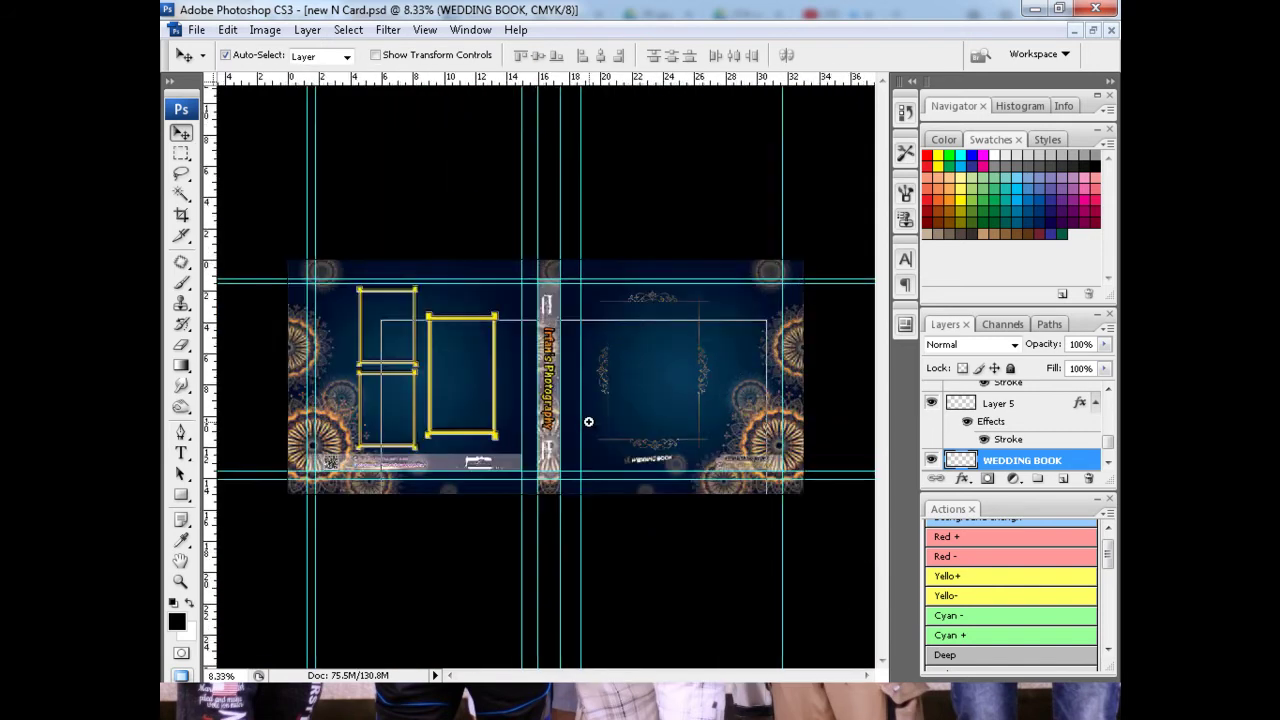
key("ctrl+plus")
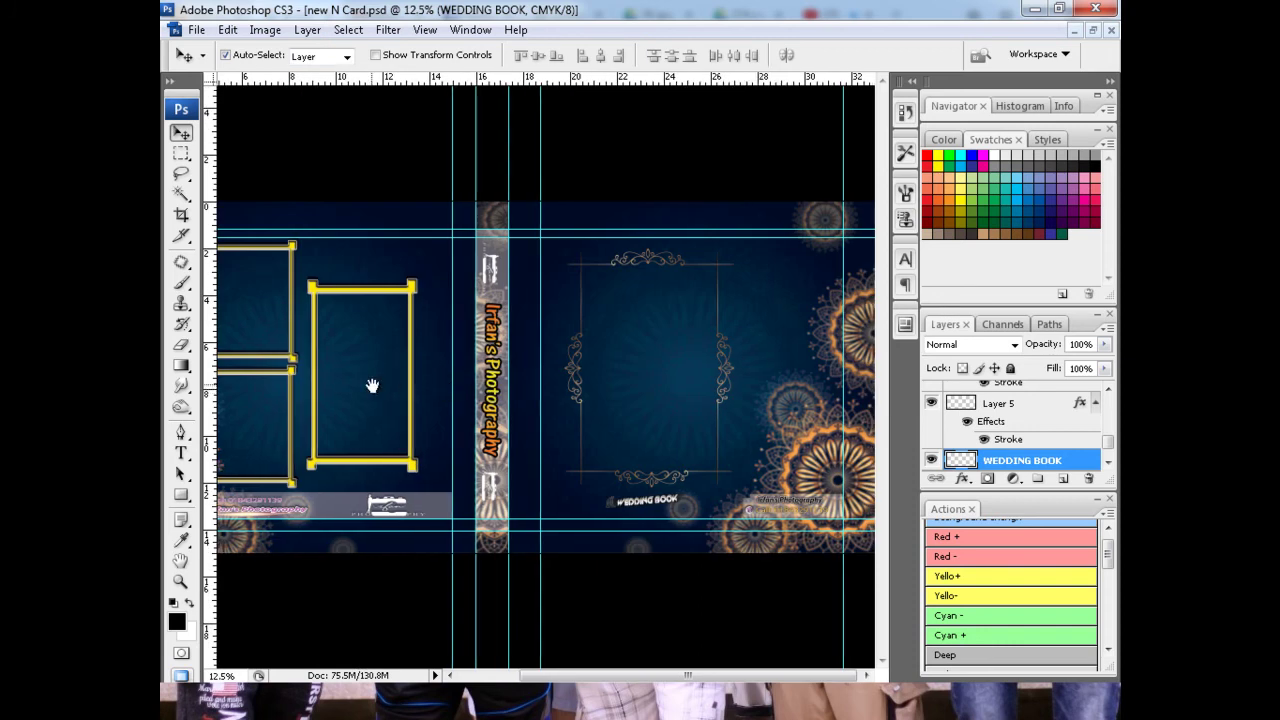
left_click_drag(372, 386, 539, 405)
key("ctrl+plus")
key("ctrl+plus")
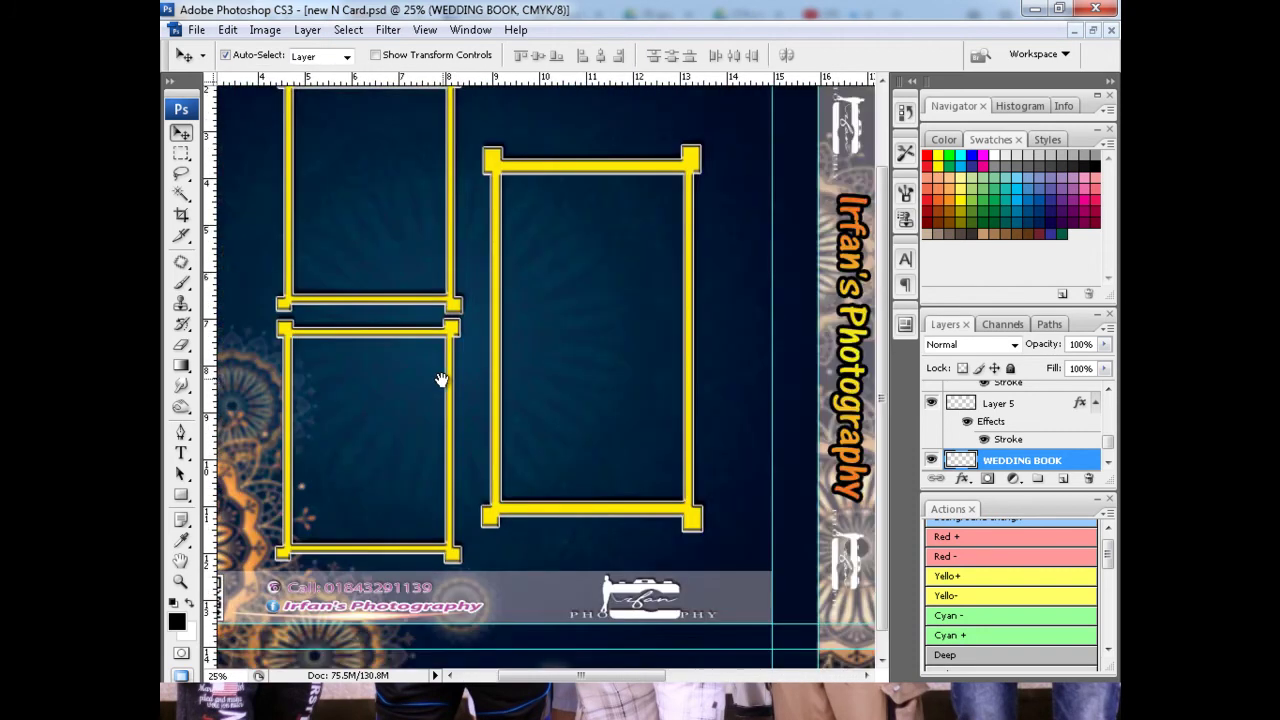
left_click_drag(440, 374, 523, 406)
key("ctrl+plus")
left_click_drag(471, 363, 483, 448)
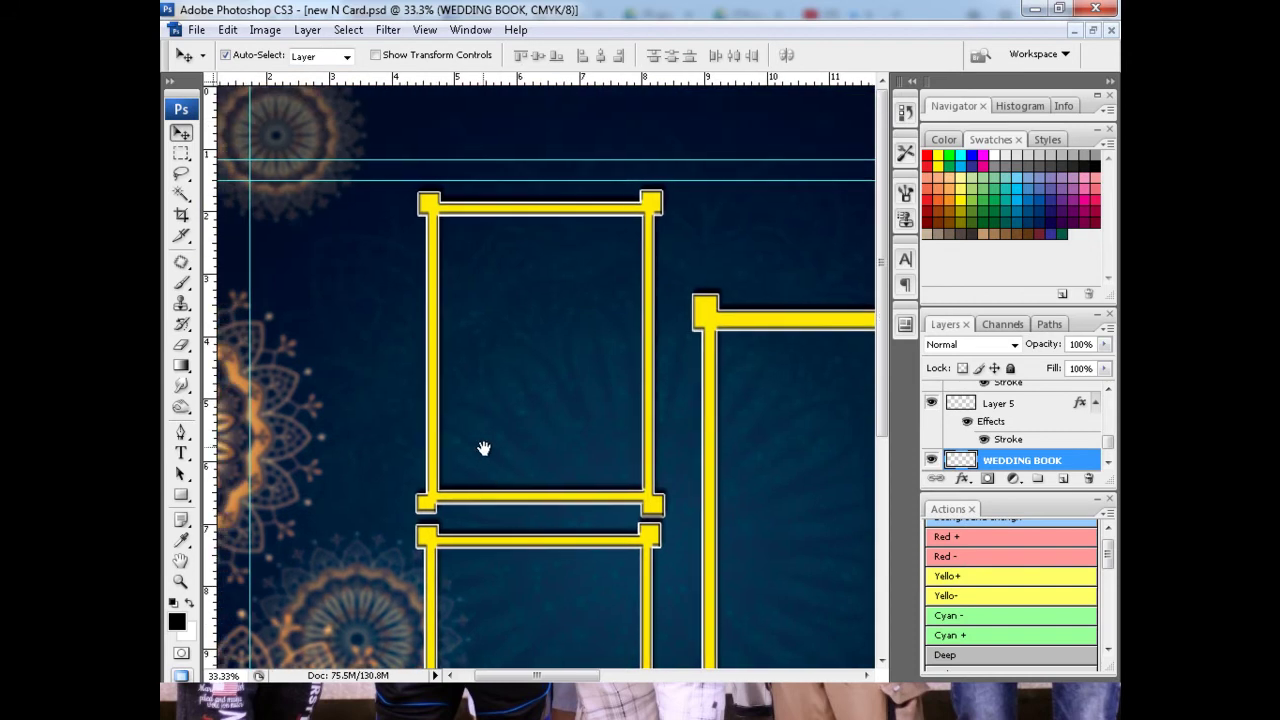
left_click(181, 152)
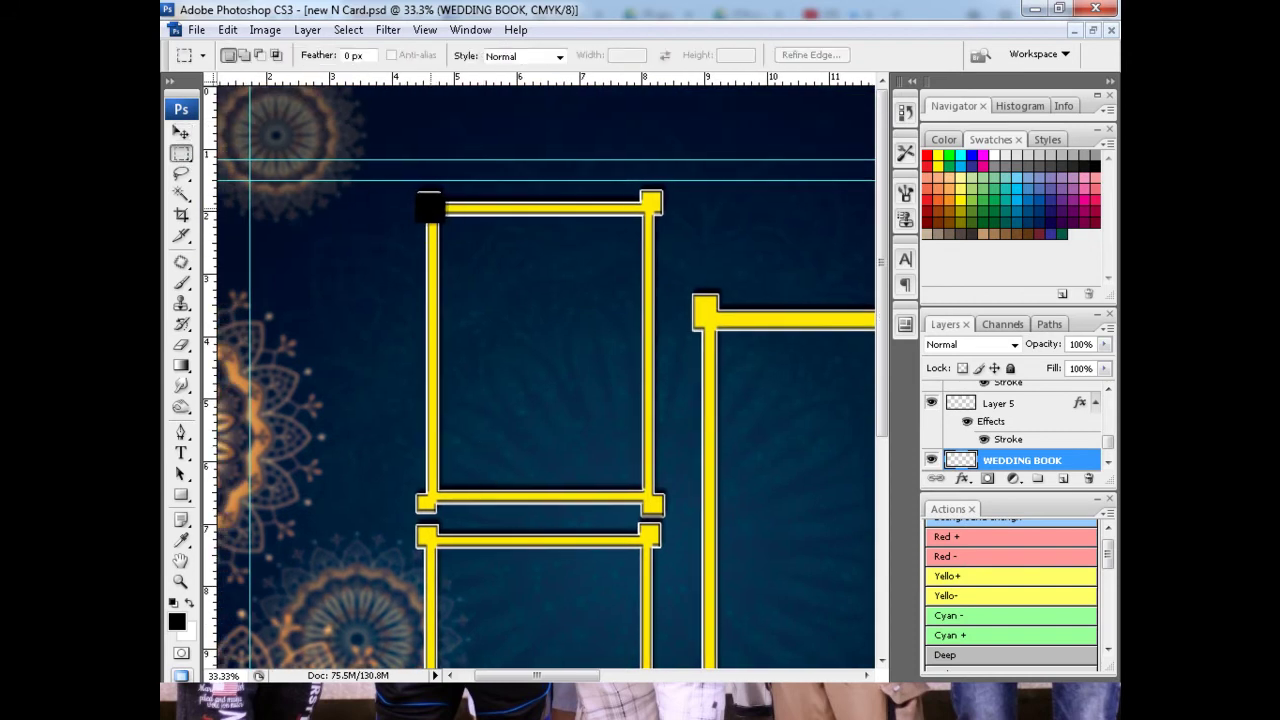
left_click_drag(432, 208, 649, 495)
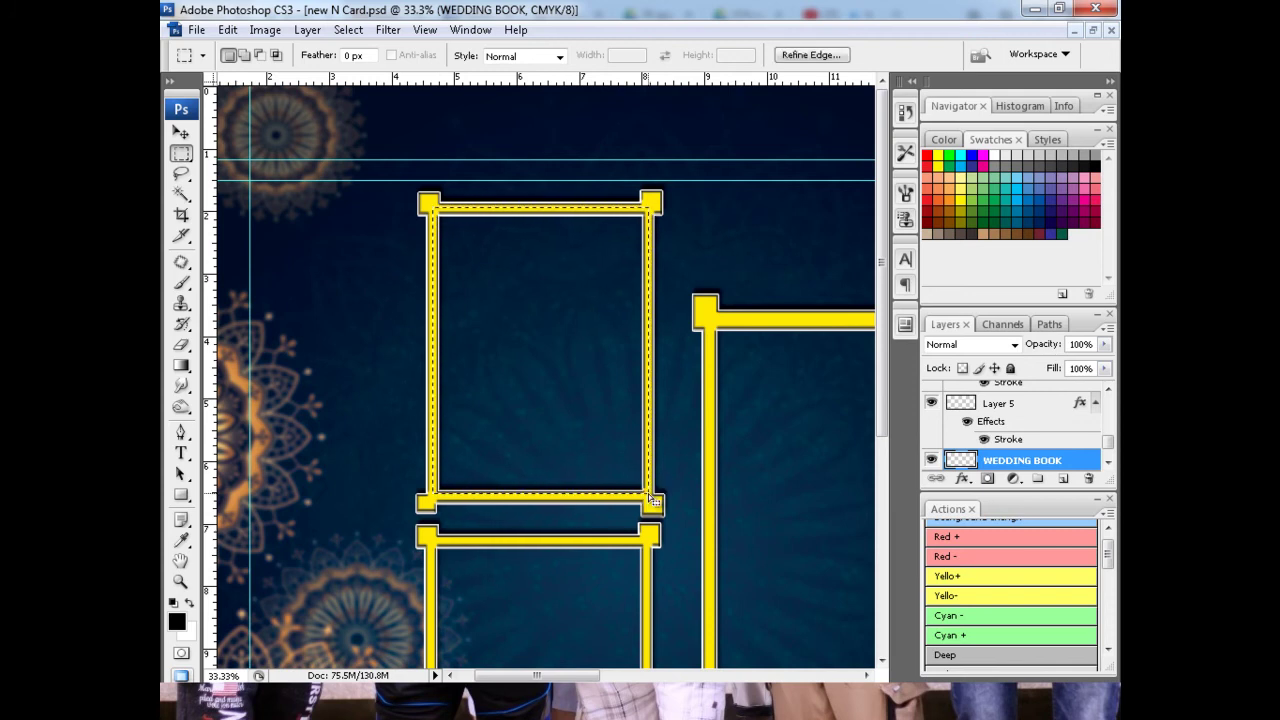
key("v")
left_click(649, 494)
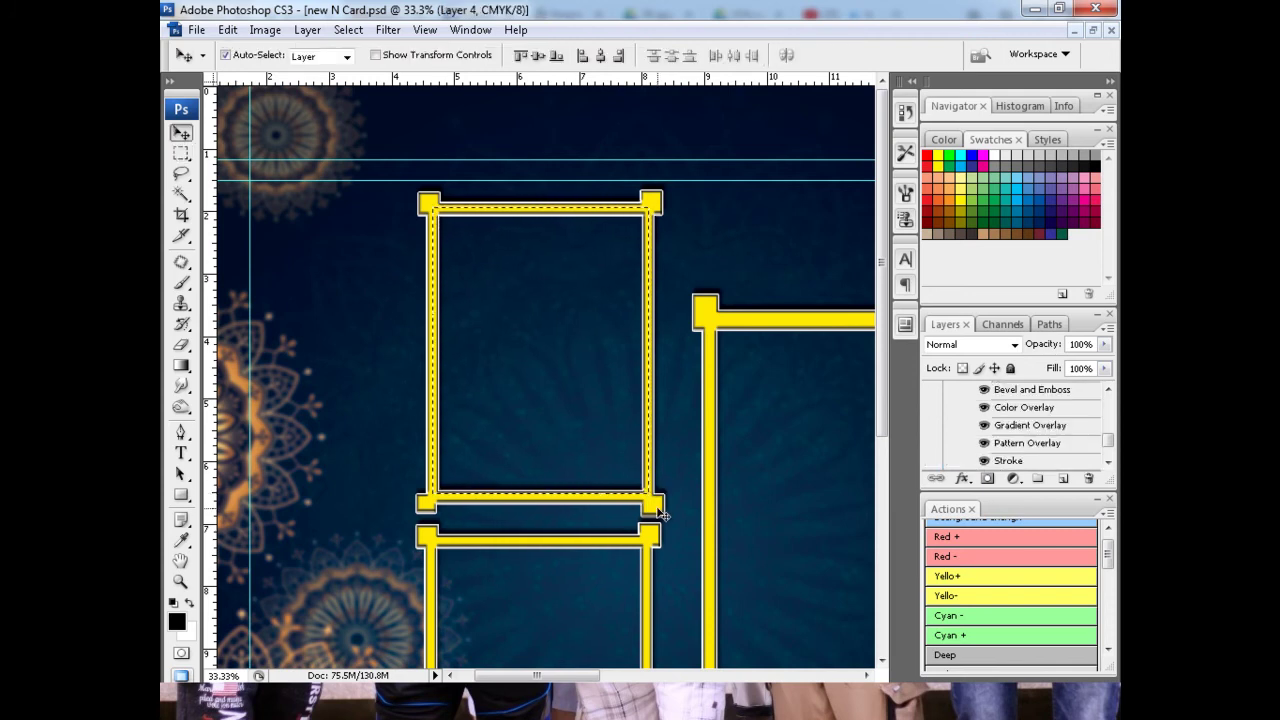
key("Delete")
key("ctrl+d")
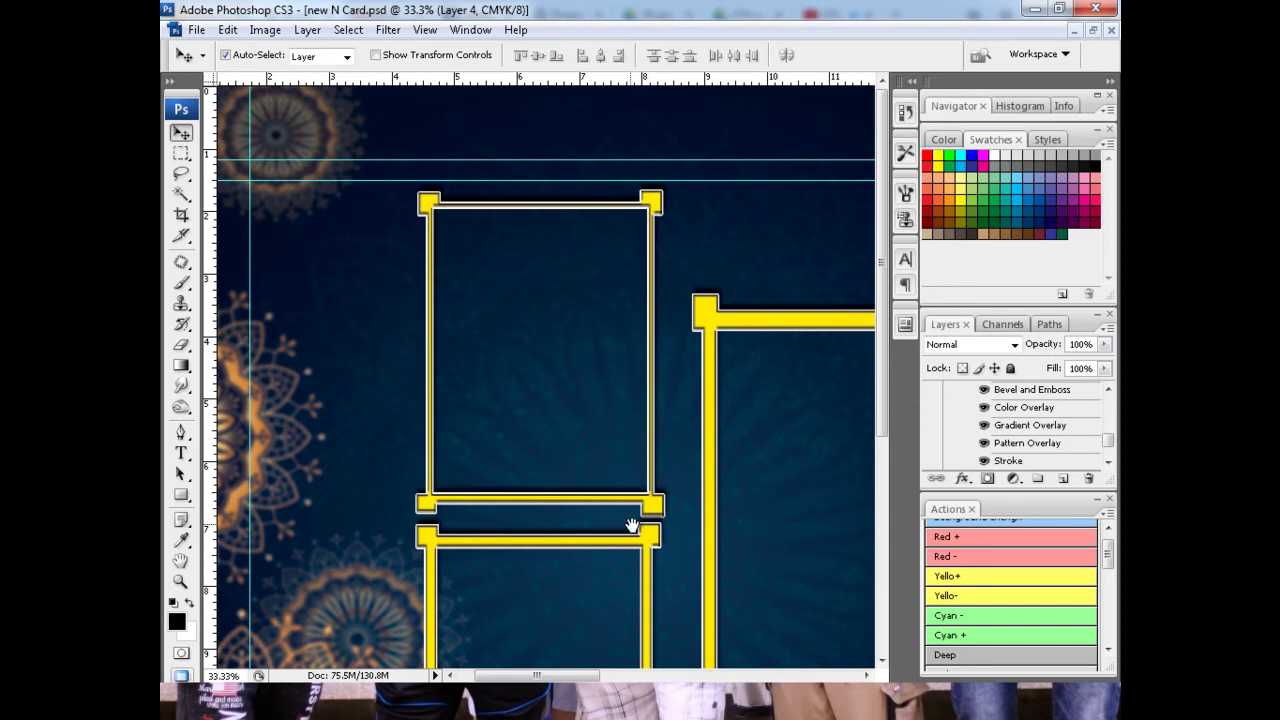
left_click_drag(632, 525, 625, 467)
key("Delete")
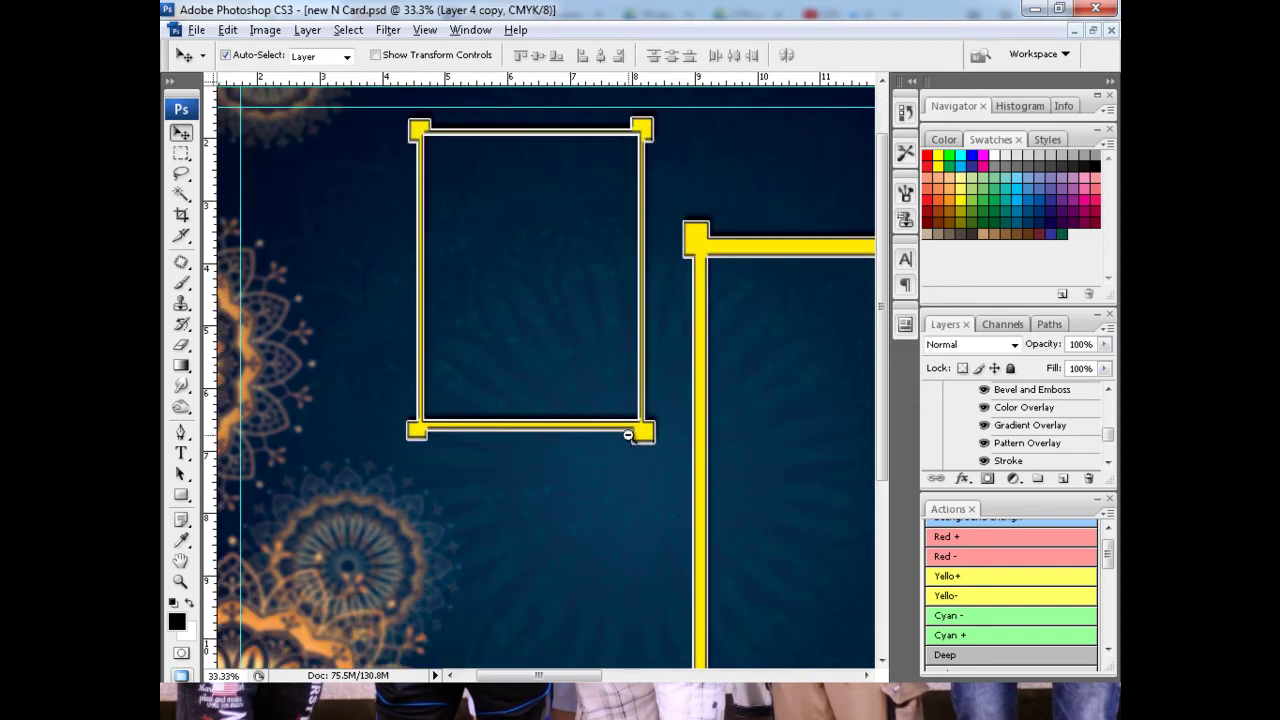
left_click(628, 435, "ctrl+alt")
key("ctrl+z")
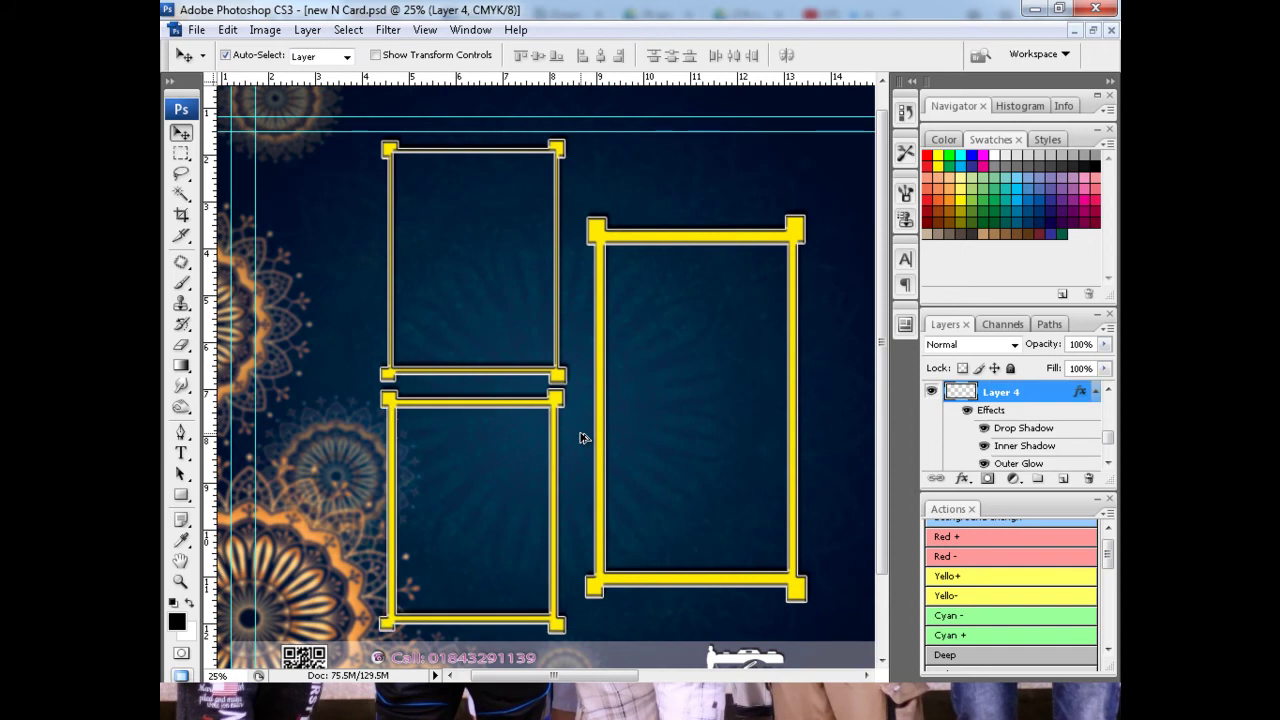
left_click(569, 429)
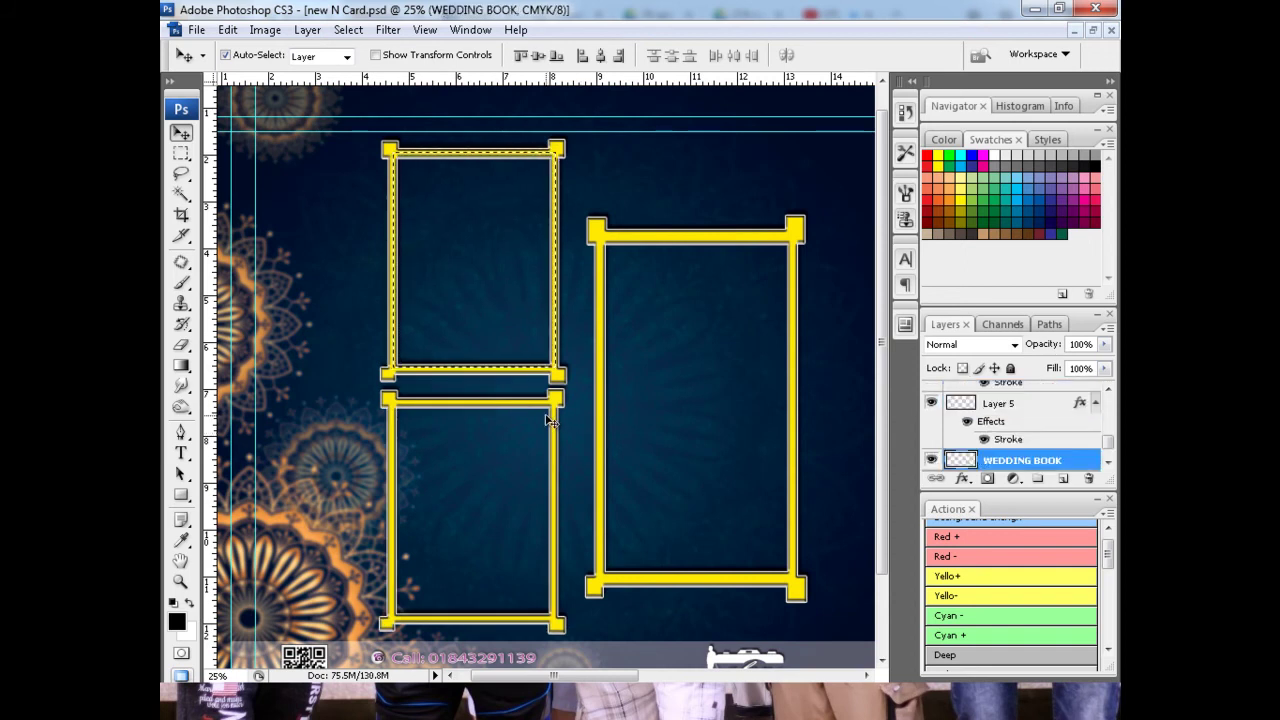
key("ctrl+minus")
key("ctrl+minus")
left_click(650, 402, "ctrl")
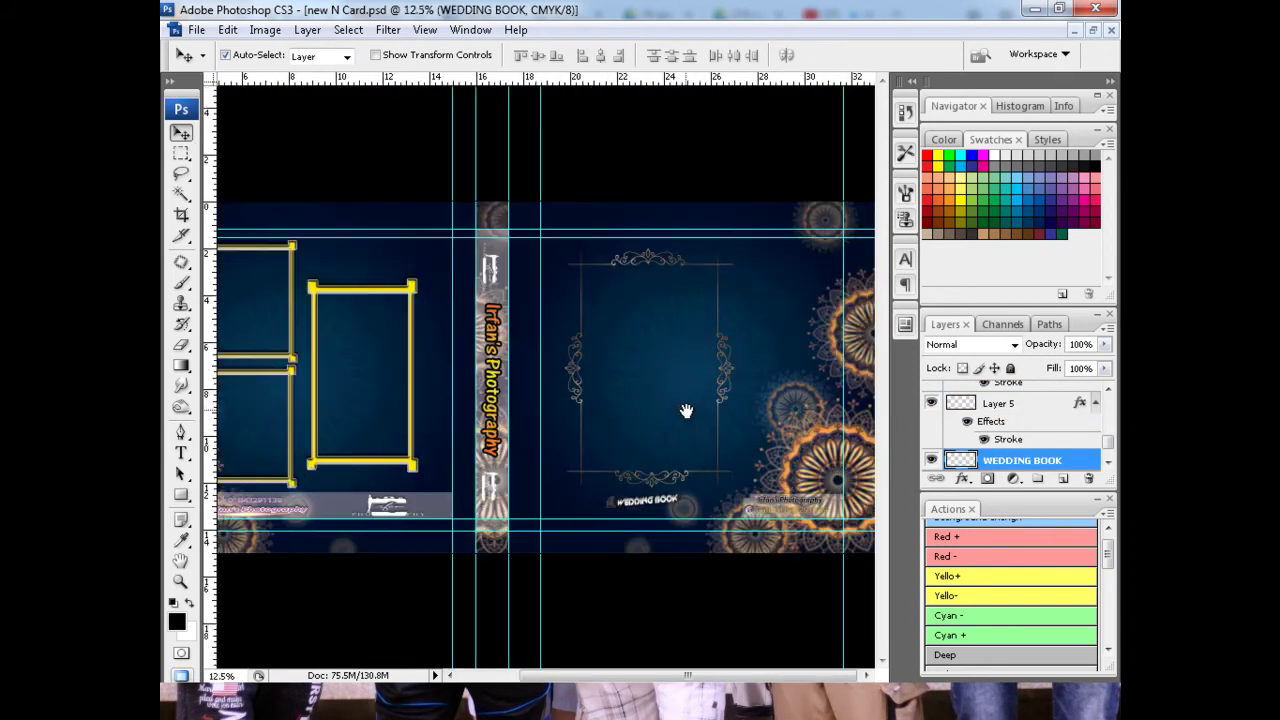
Step: Bring the Wedding Ceremoney OF text into the card and place it up-right on the front cover
key("f")
key("f")
key("f")
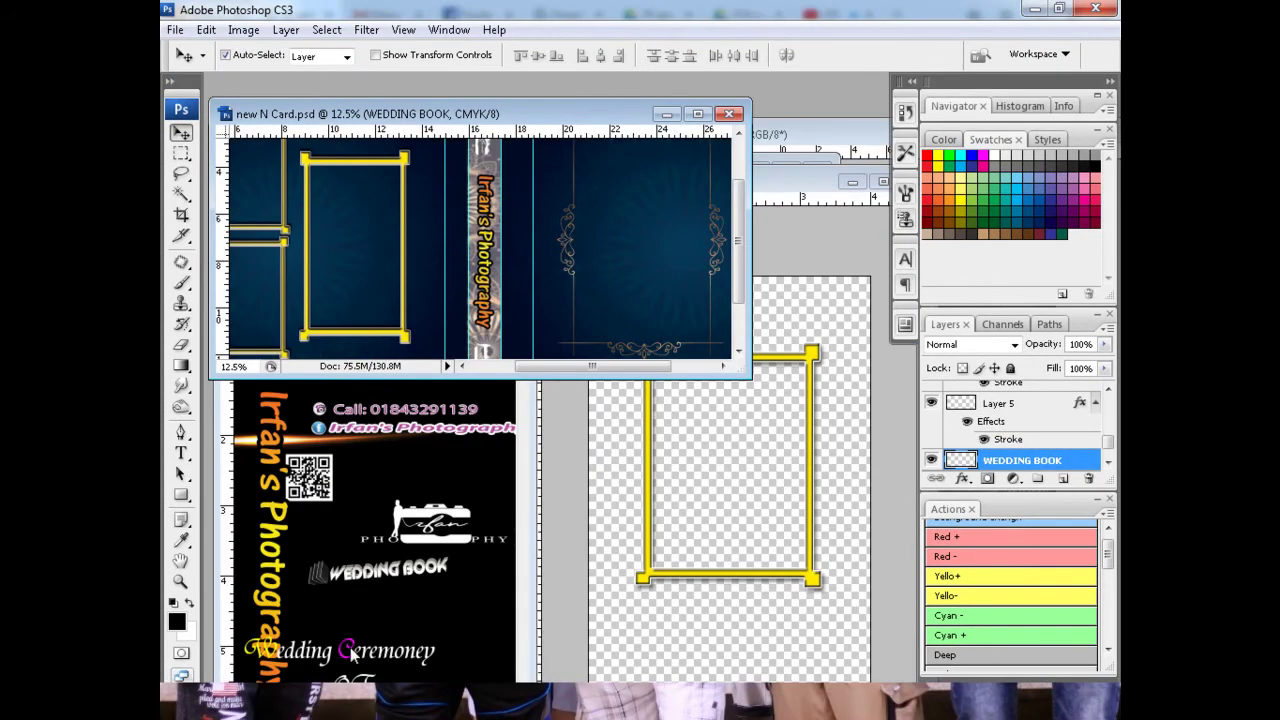
mouse_move(352, 655)
left_mouse_down()
mouse_move(666, 294)
mouse_move(680, 300)
left_mouse_up()
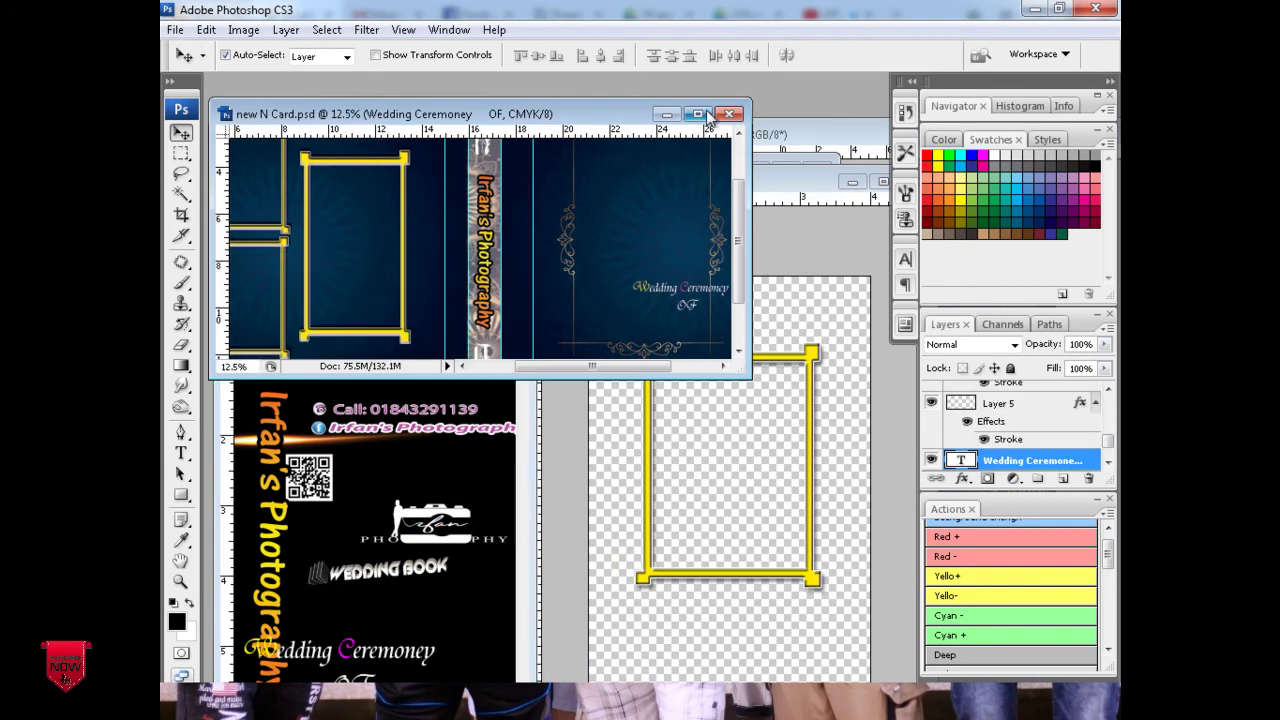
left_click(698, 114)
scroll(740, 334, "up", 1)
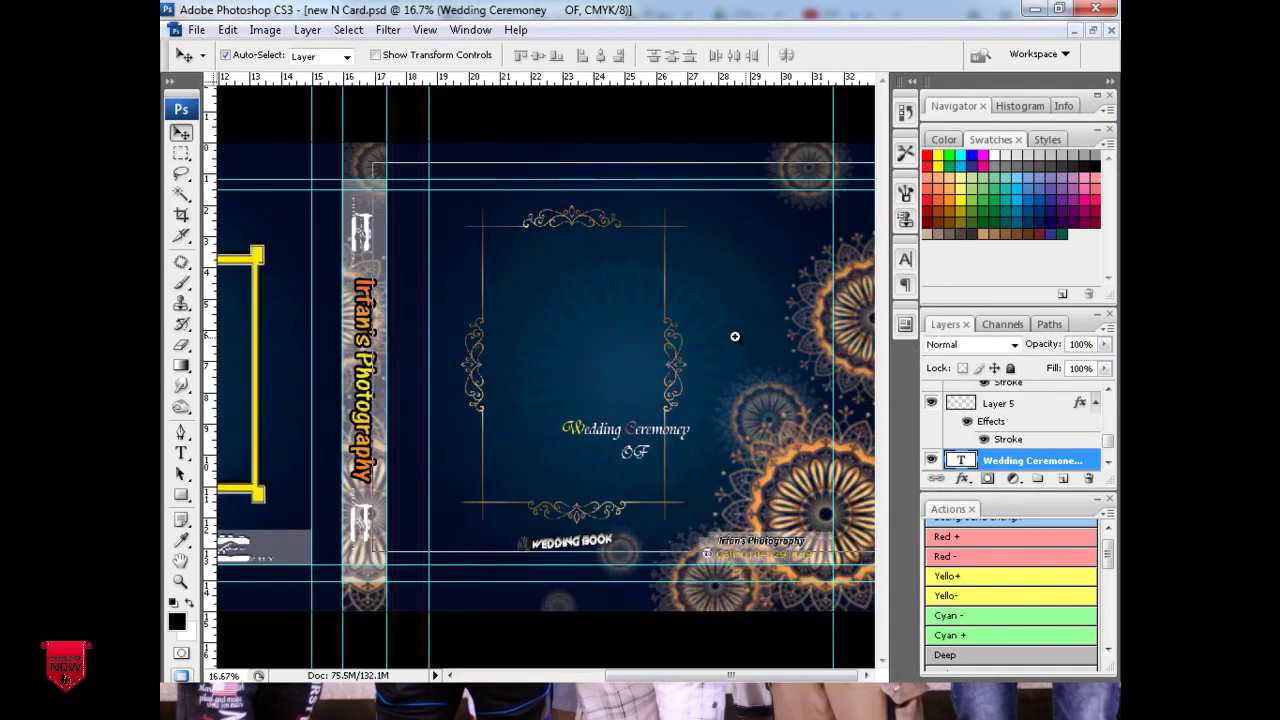
scroll(700, 360, "up", 1)
left_click_drag(437, 521, 614, 320)
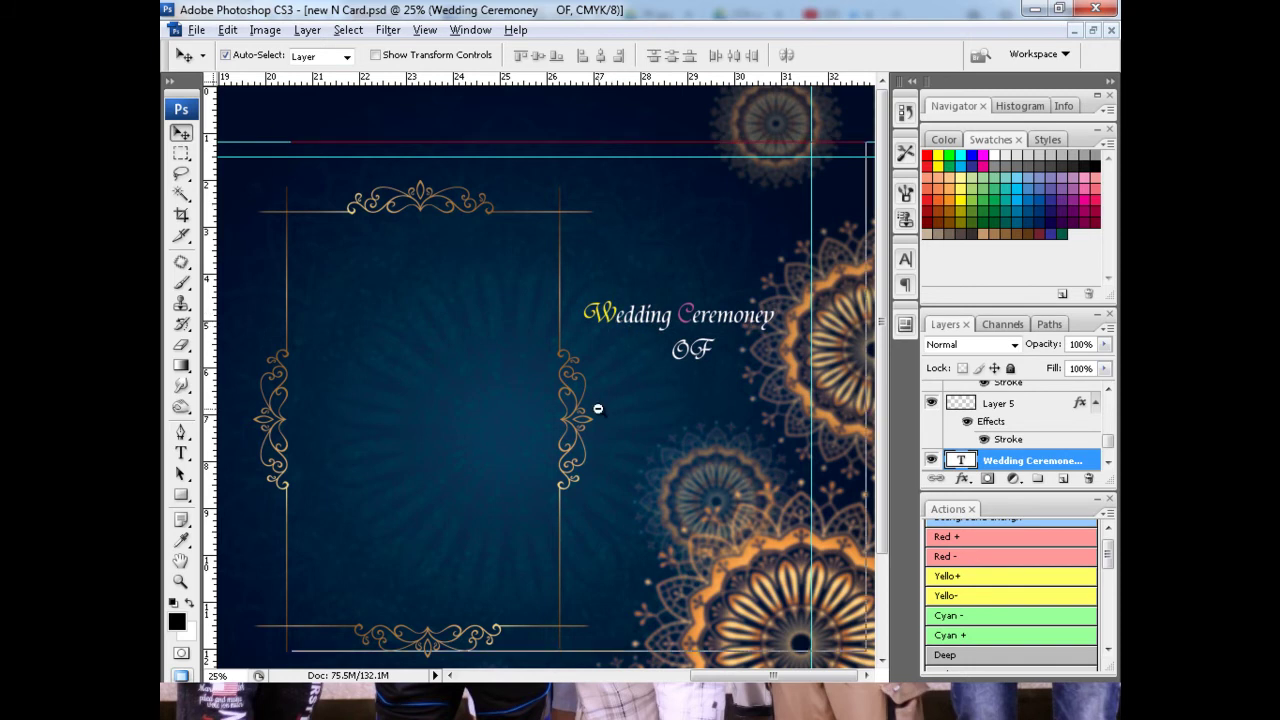
Step: Duplicate the white camera logo onto the front cover, just above the contact text
left_click(597, 409, "alt")
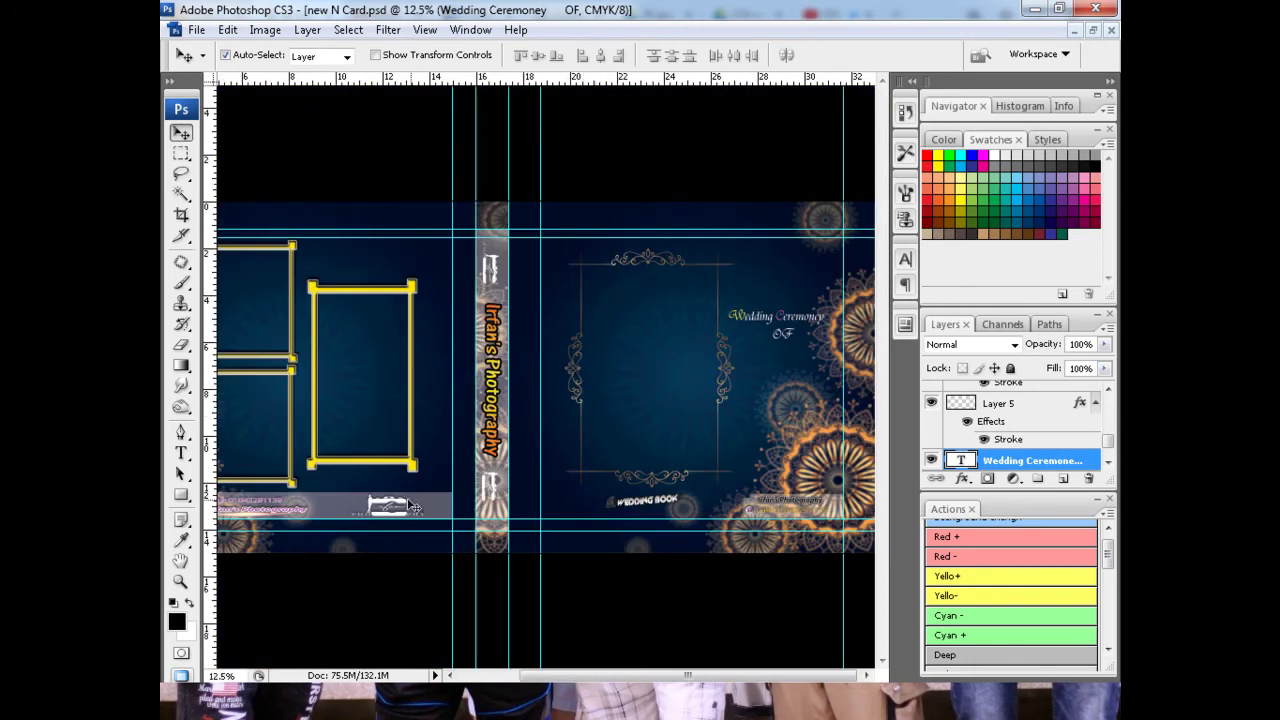
left_click_drag(380, 505, 775, 424)
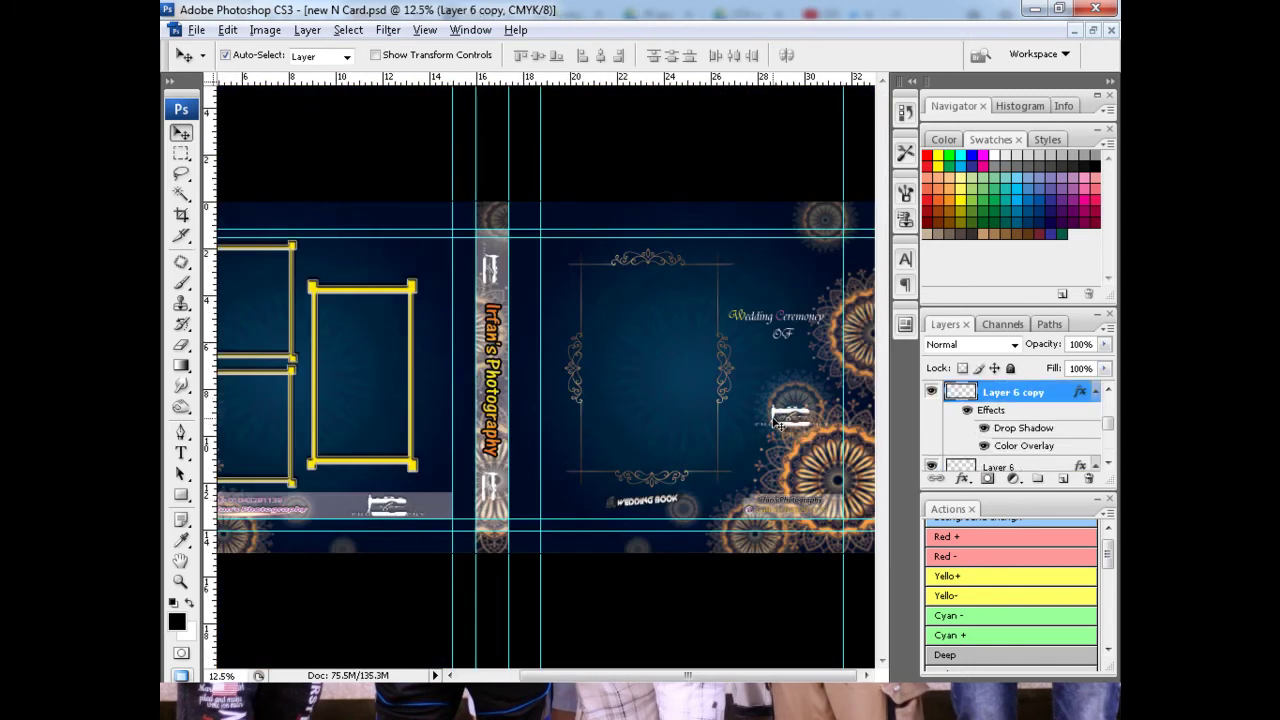
key("ctrl+plus")
key("ctrl+plus")
key("ctrl+plus")
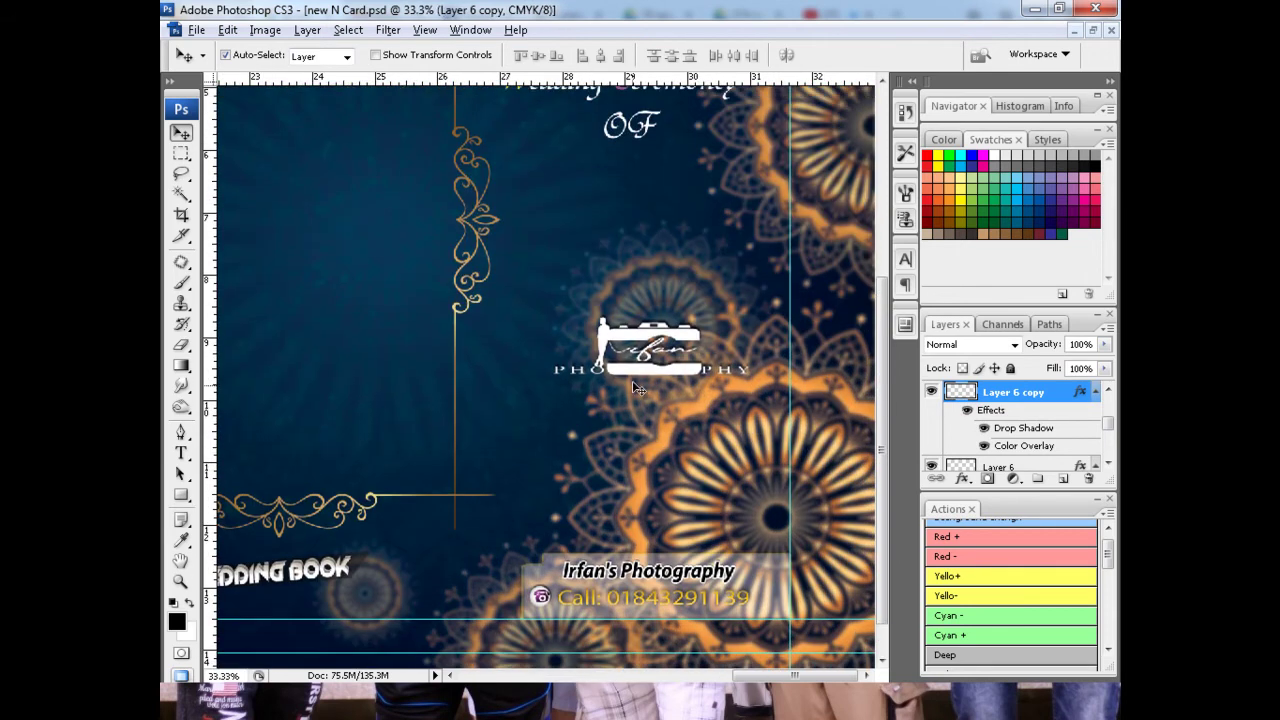
left_click_drag(648, 421, 658, 530)
key("ctrl+minus")
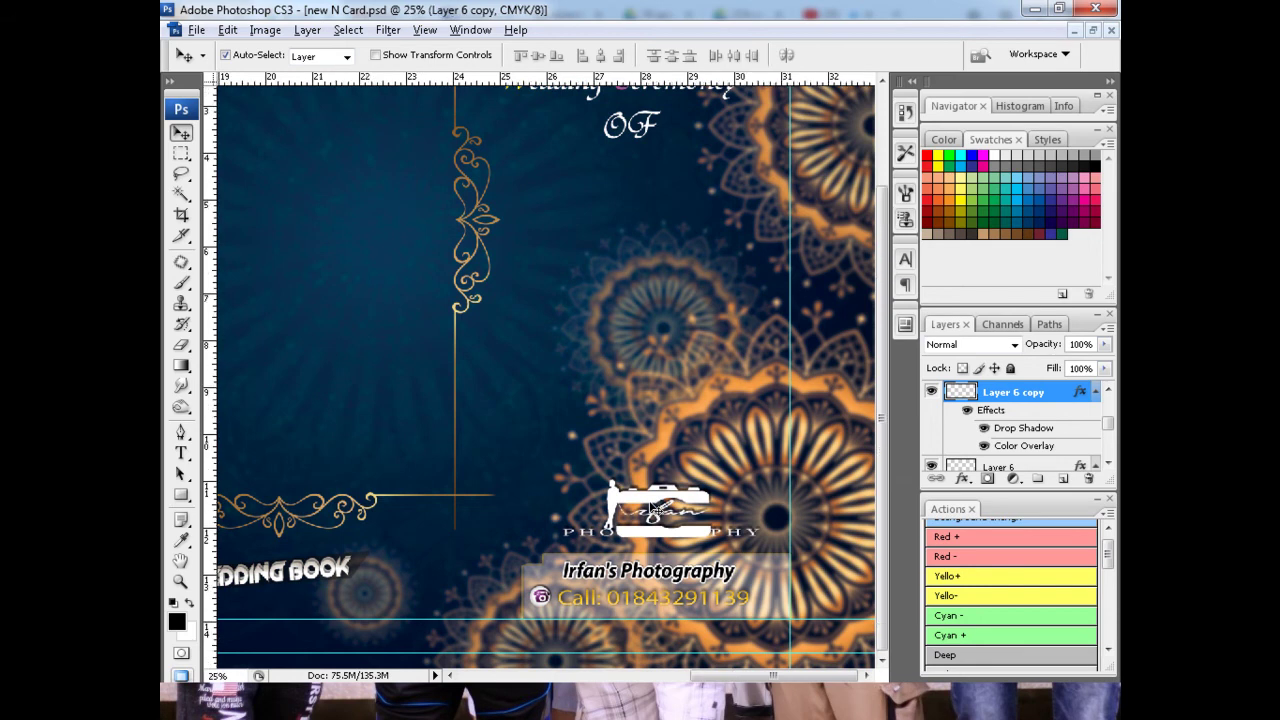
Step: Zoom and pan across the spine, front cover and right-edge mandalas to review the spread
key("ctrl+minus")
key("ctrl+minus")
key("ctrl+minus")
key("ctrl+plus")
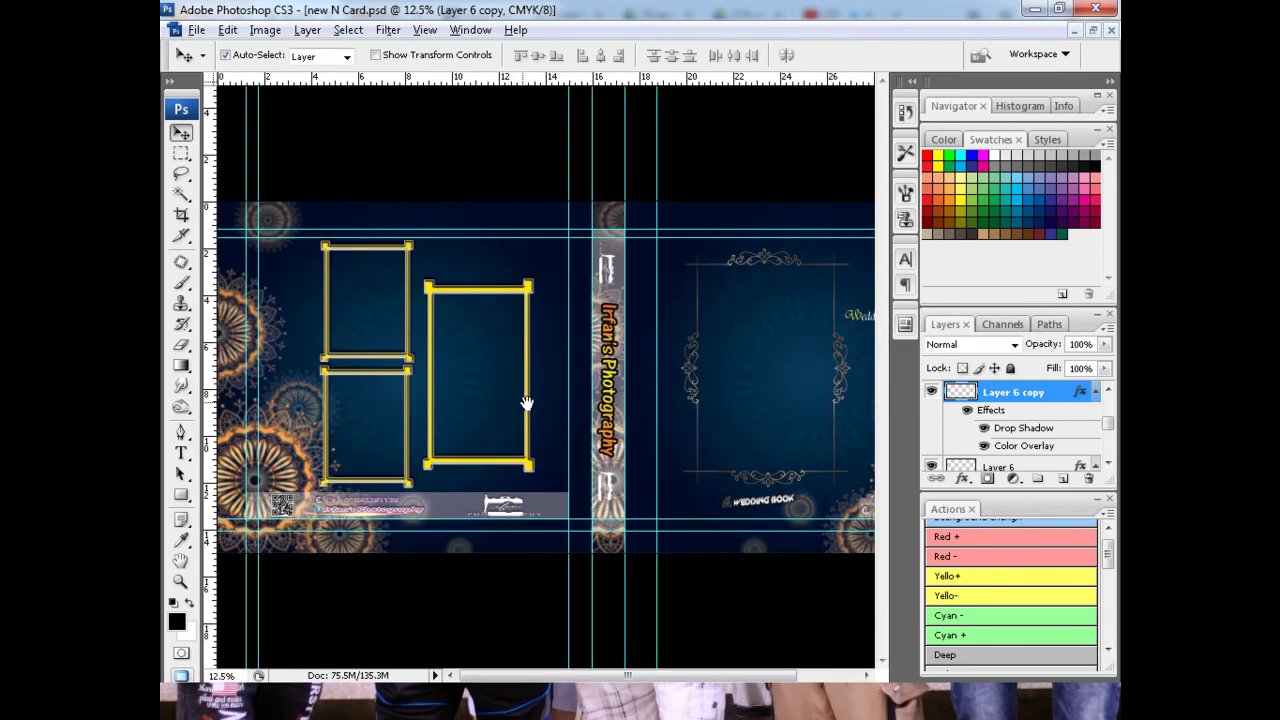
key("ctrl+plus")
mouse_move(446, 423)
left_mouse_down()
mouse_move(571, 429)
mouse_move(473, 428)
left_mouse_up()
left_click_drag(609, 431, 562, 433)
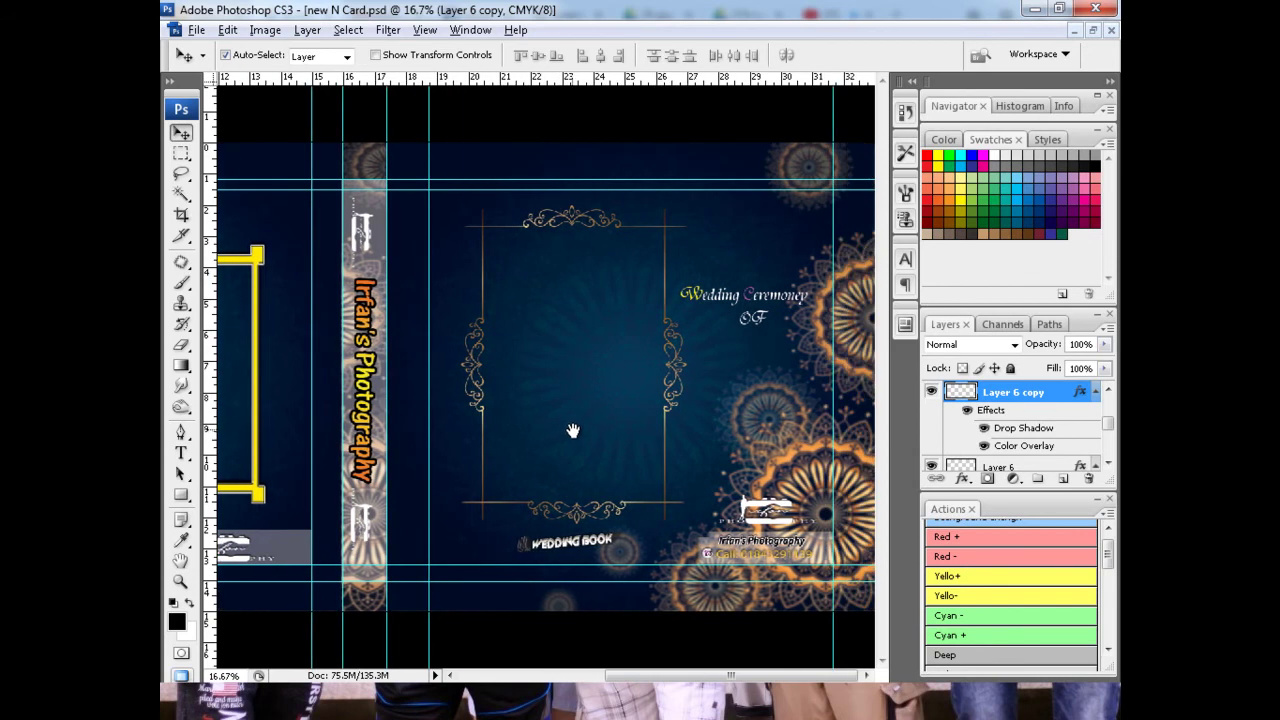
key("ctrl+minus")
key("ctrl+minus")
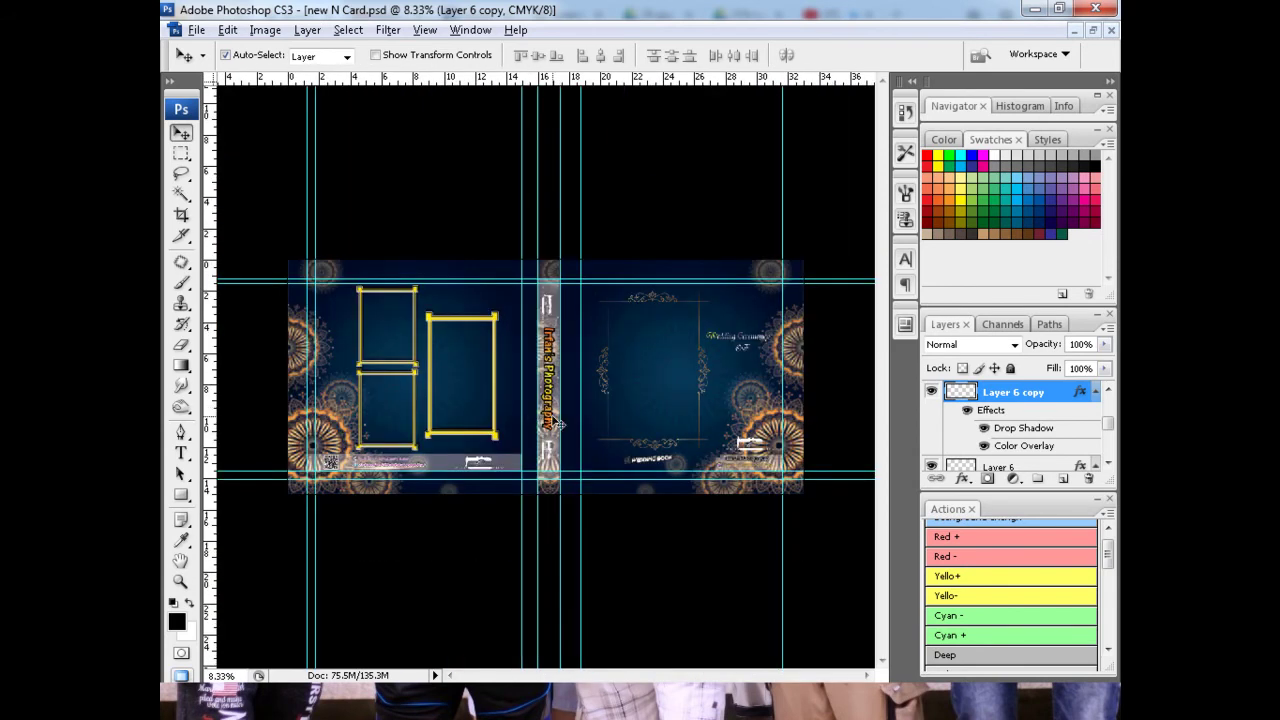
key("ctrl+o")
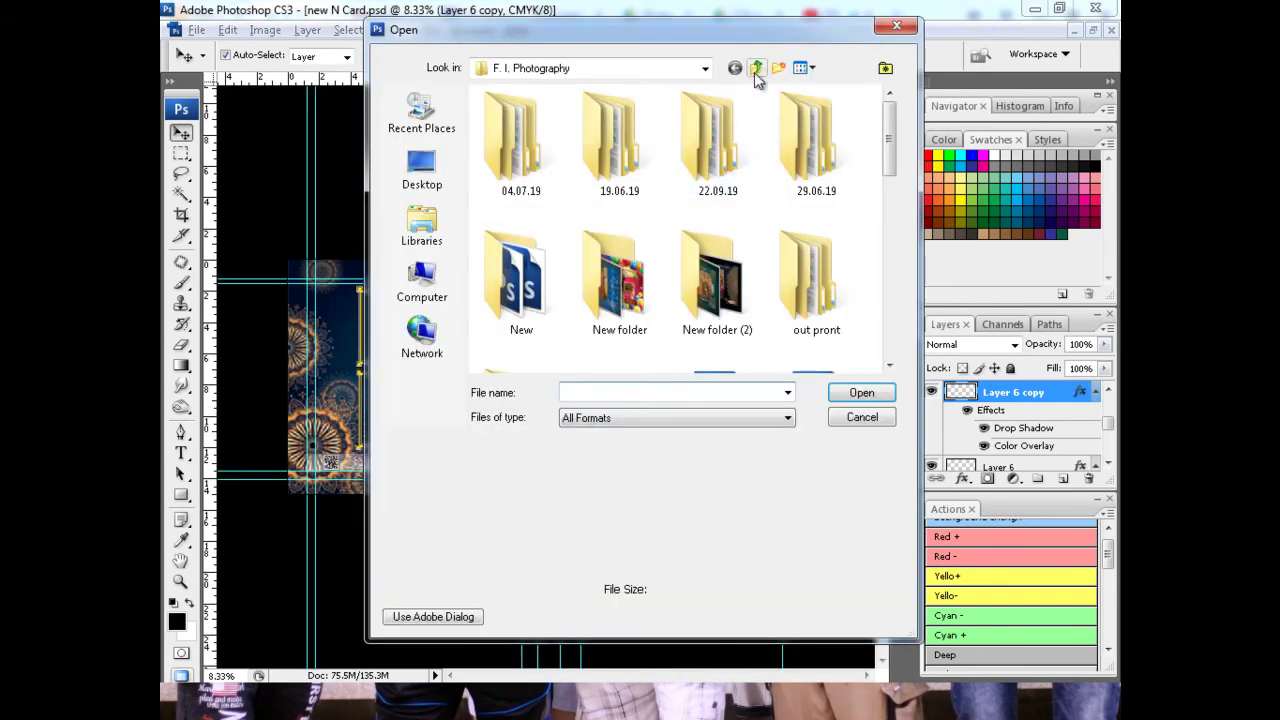
left_click(756, 67)
double_click(527, 222)
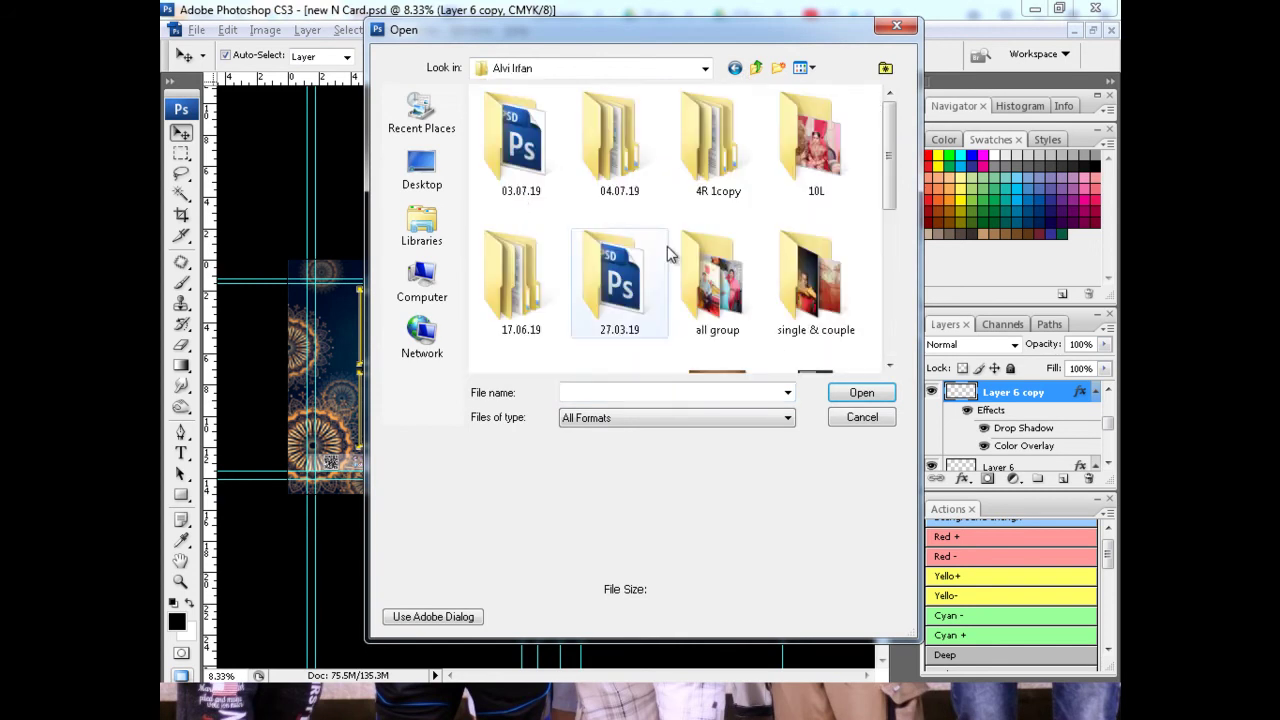
double_click(606, 172)
double_click(540, 134)
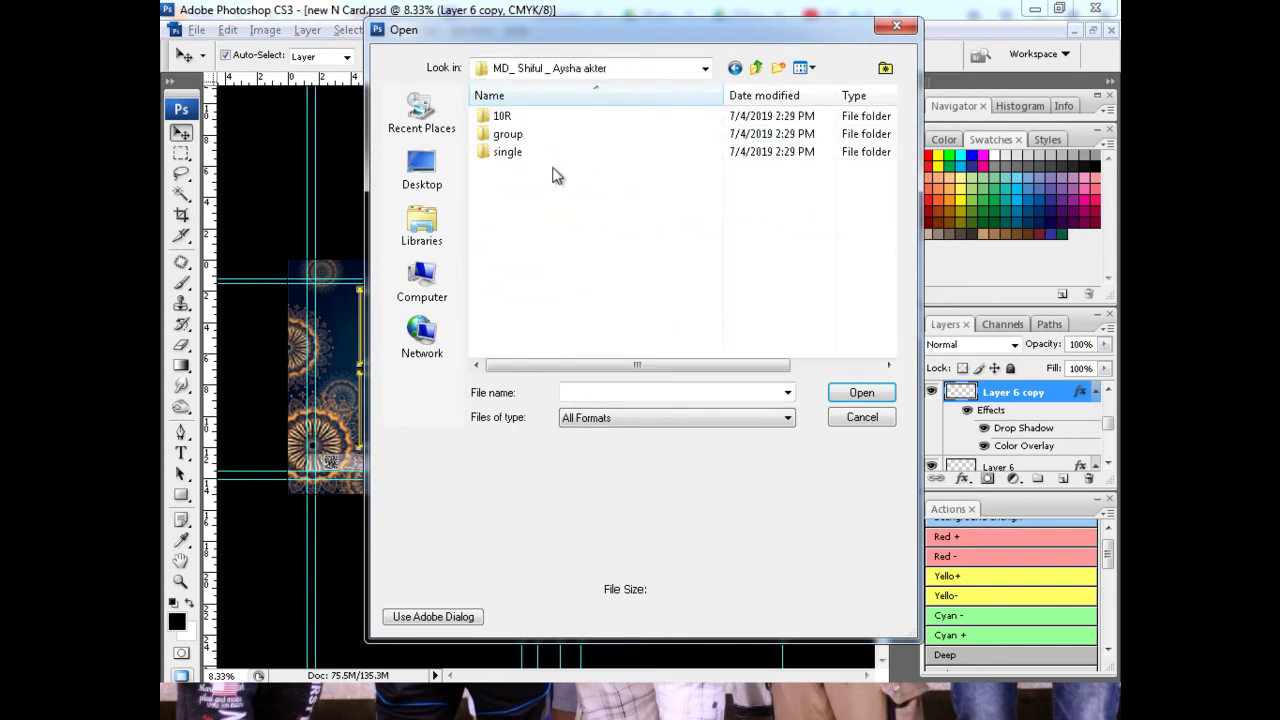
double_click(517, 152)
scroll(700, 285, "down", 5)
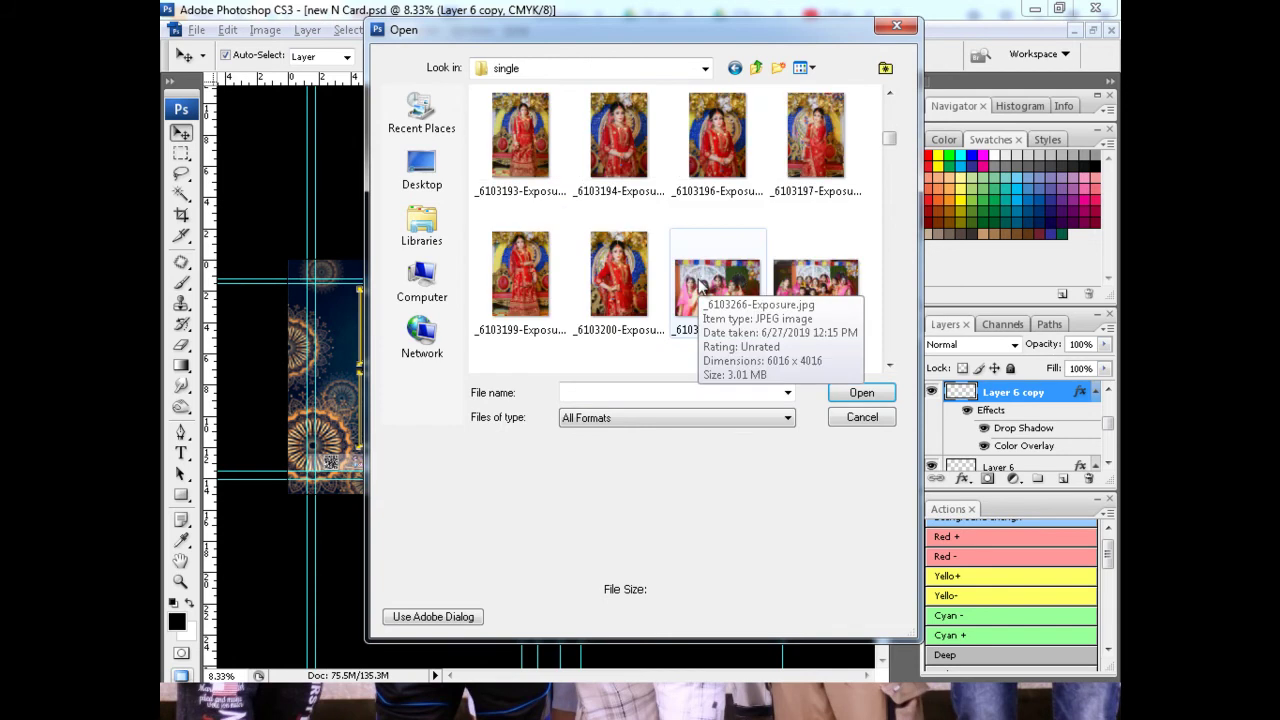
scroll(700, 285, "down", 5)
scroll(697, 275, "up", 3)
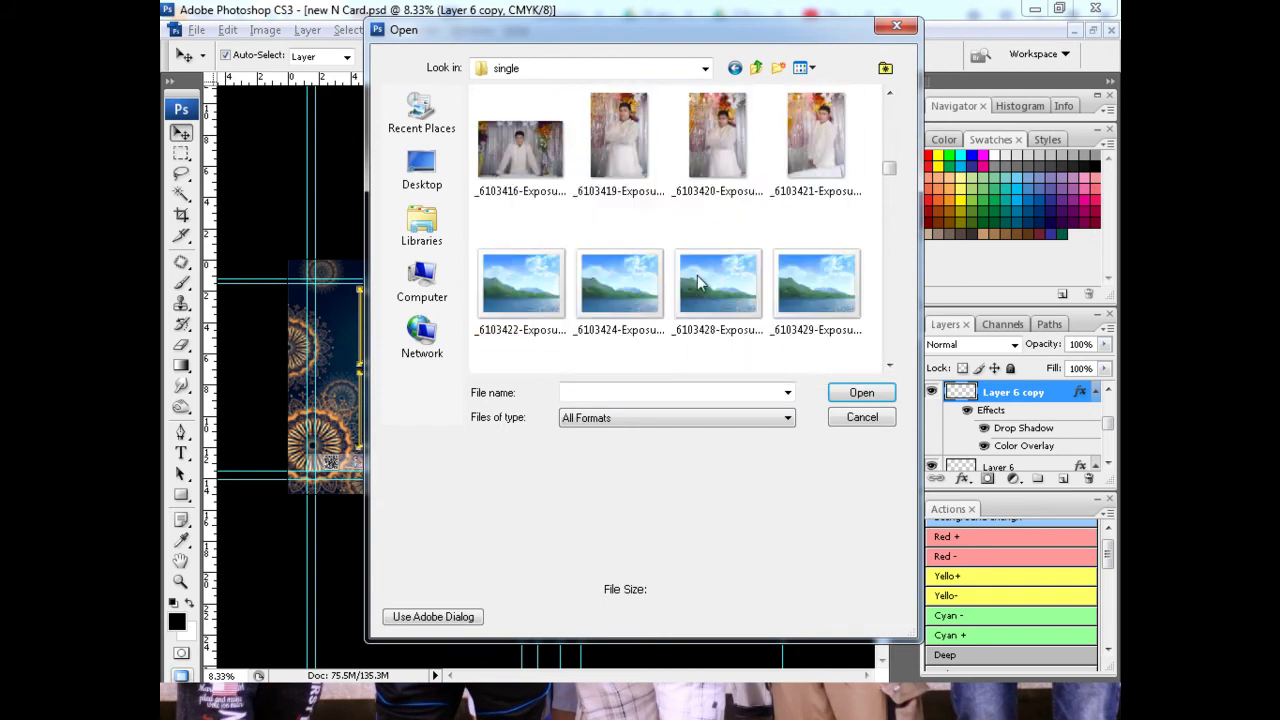
key("BackSpace")
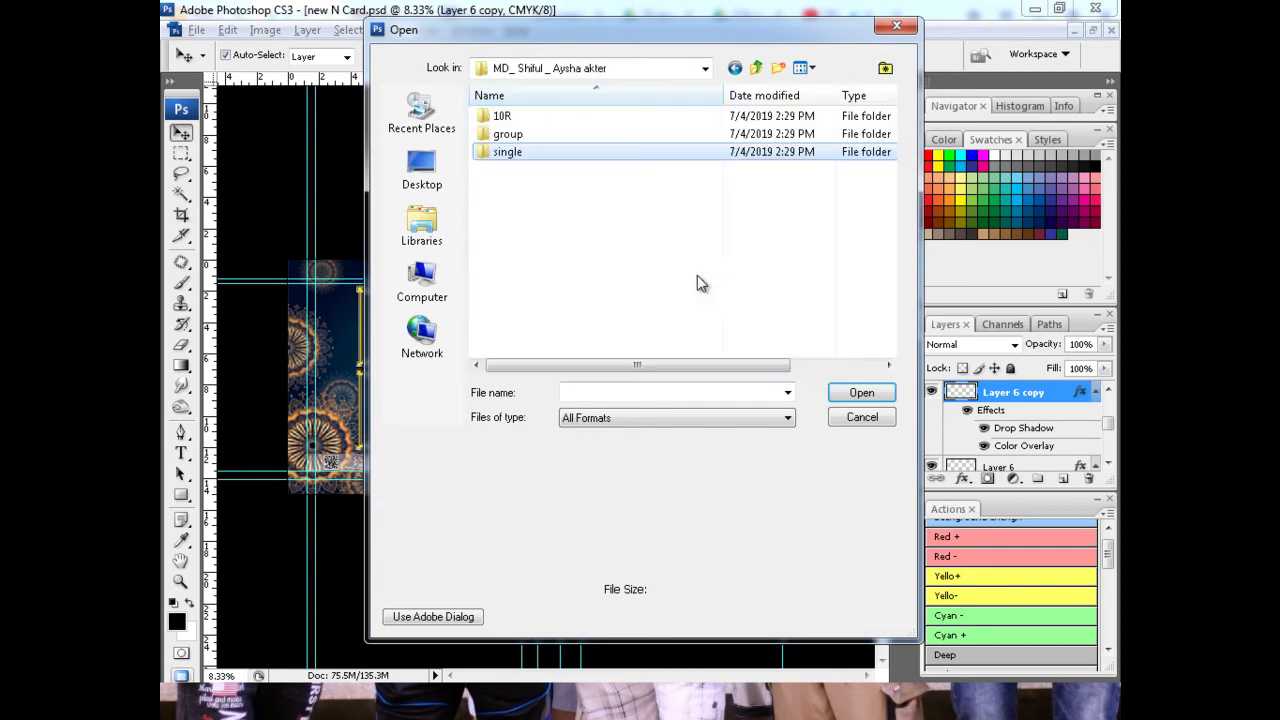
key("BackSpace")
left_click(533, 118)
double_click(533, 118)
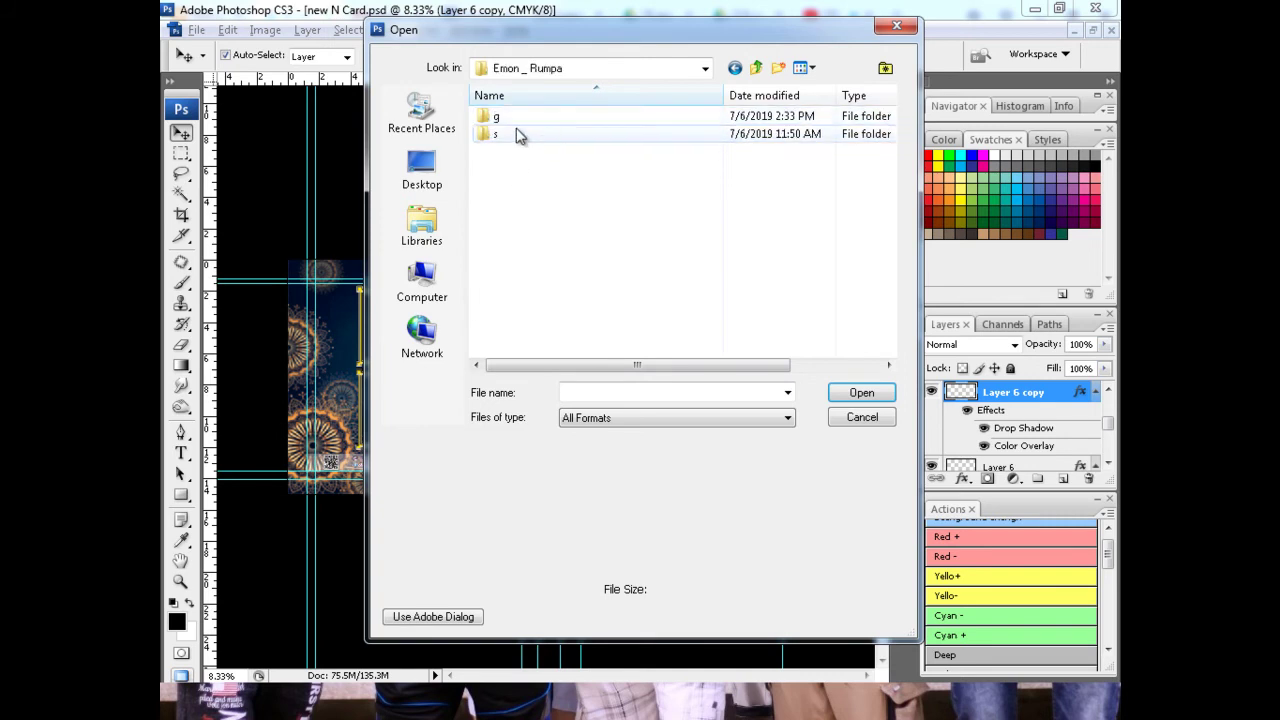
left_click(740, 68)
left_click(563, 118)
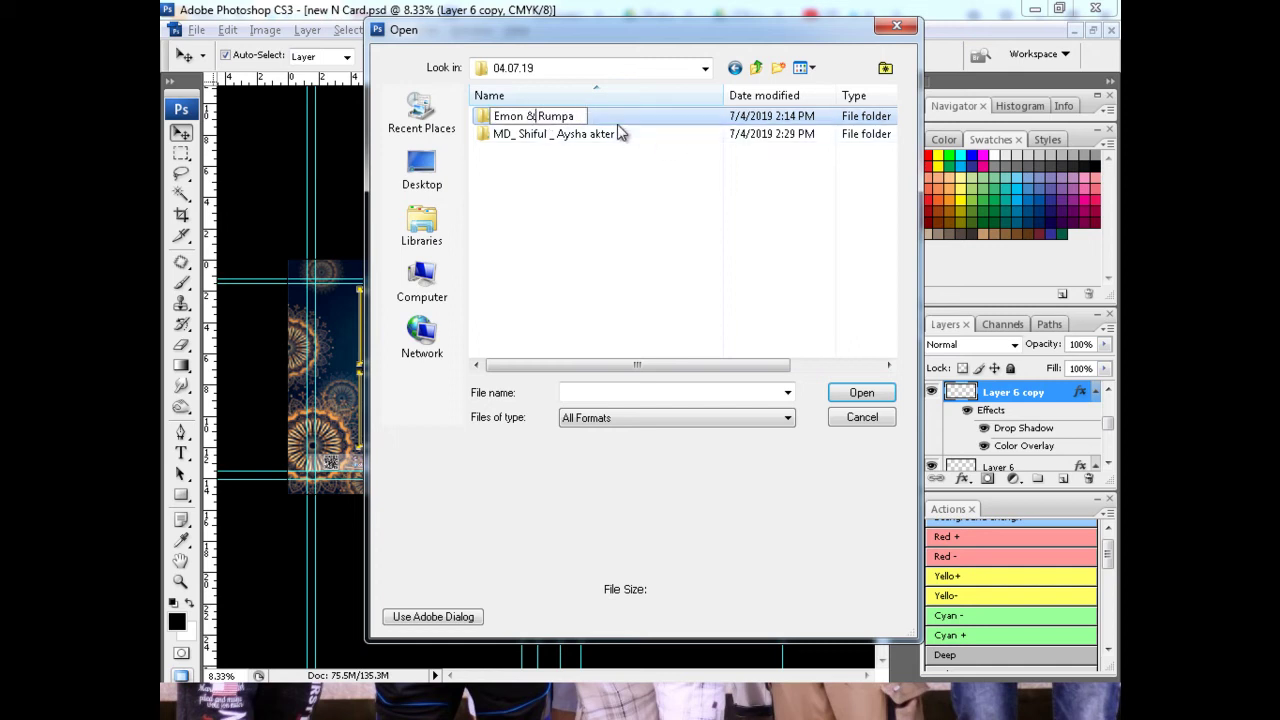
left_click_drag(576, 114, 445, 120)
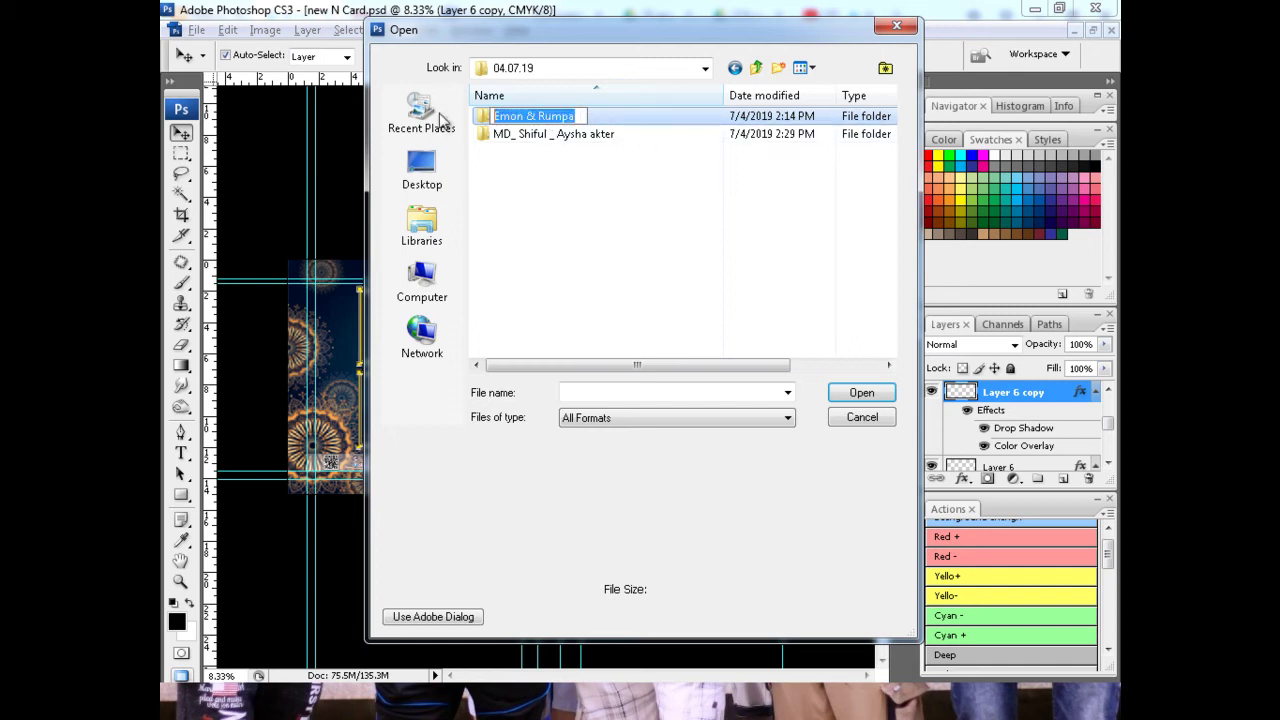
left_click(573, 181)
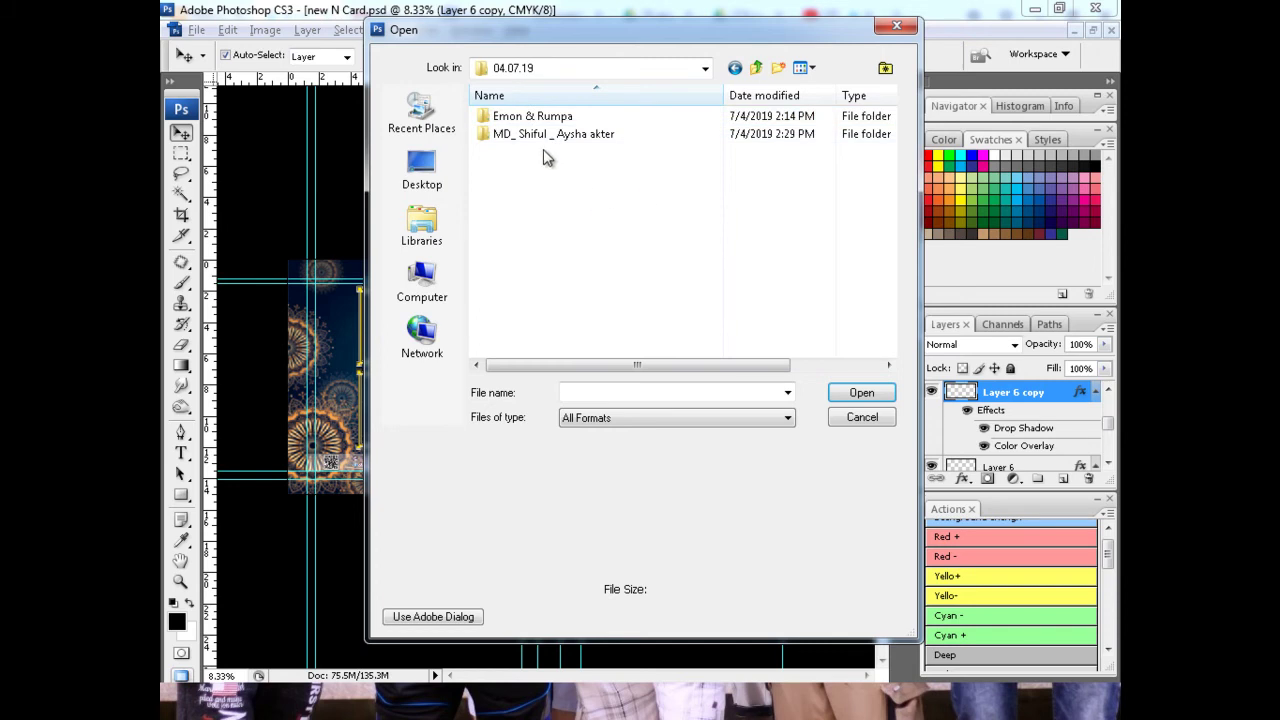
left_click(841, 417)
key("ctrl+plus")
key("ctrl+plus")
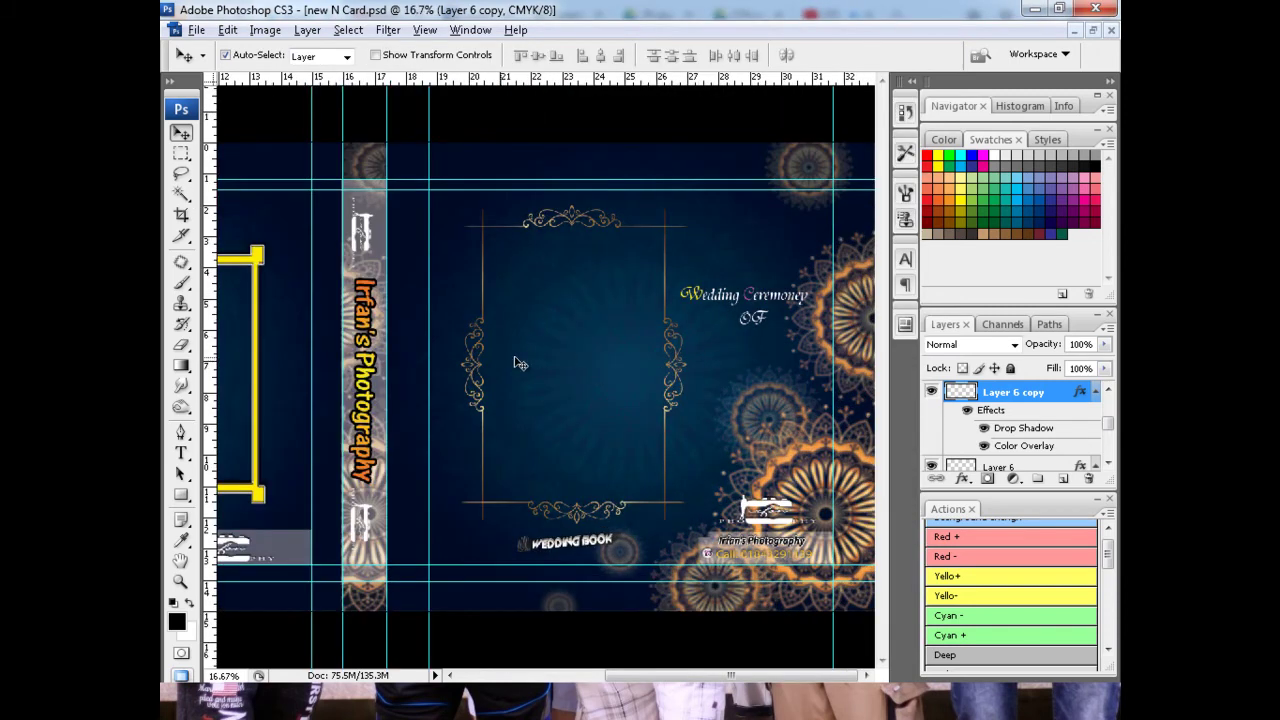
Step: Start an empty Tiranti Solid LET text layer below the cover title, then bring up the Open dialog
key("ctrl+plus")
key("ctrl+plus")
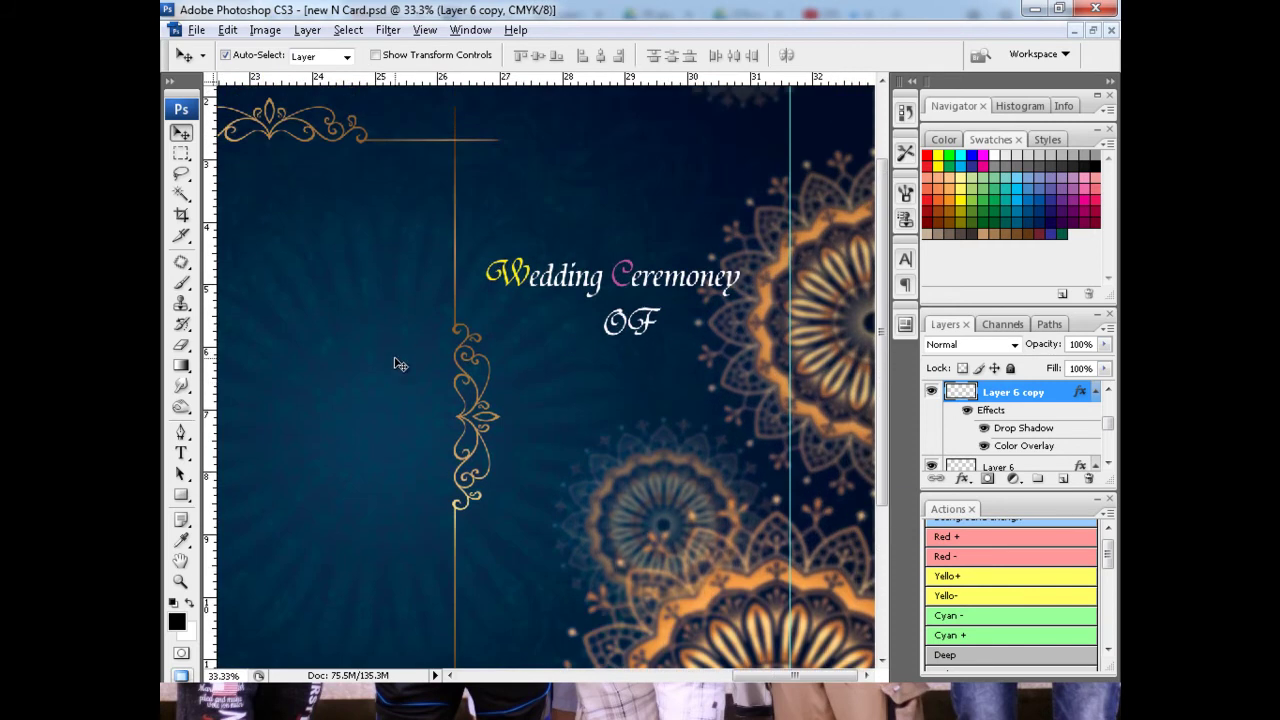
left_click(181, 453)
left_click(557, 391)
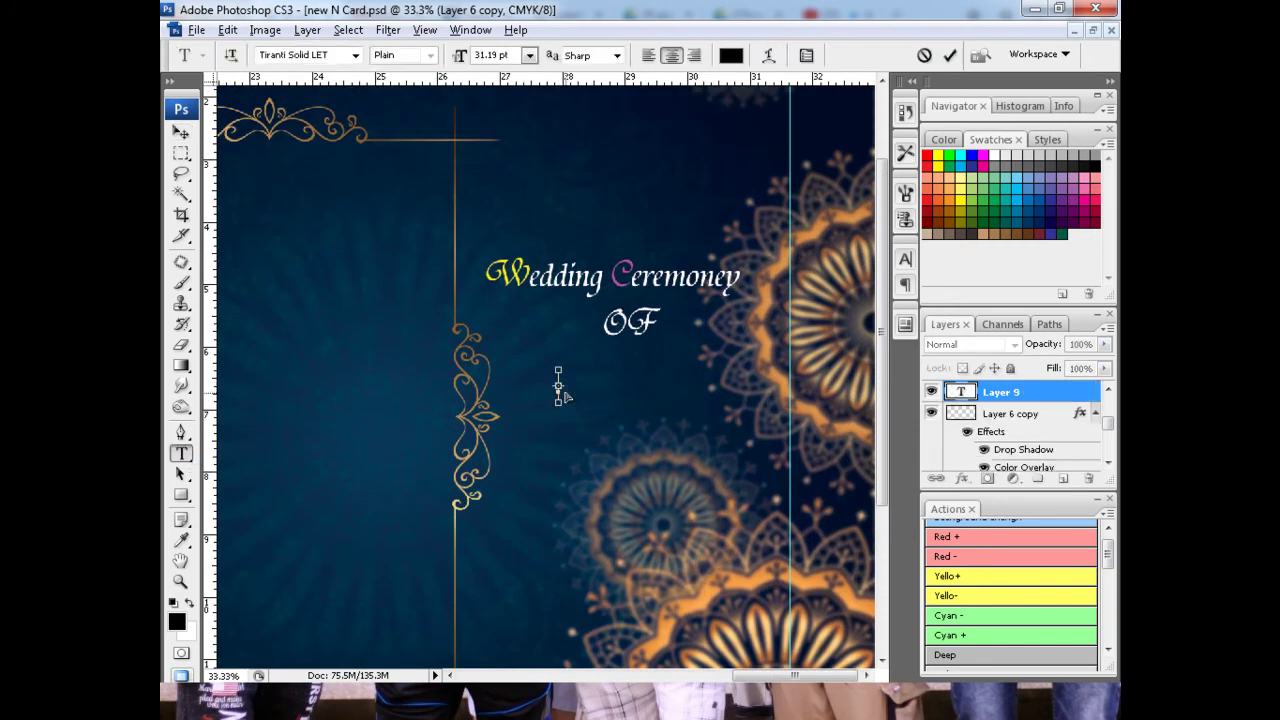
type("Wedding Ceremoney")
key("Return")
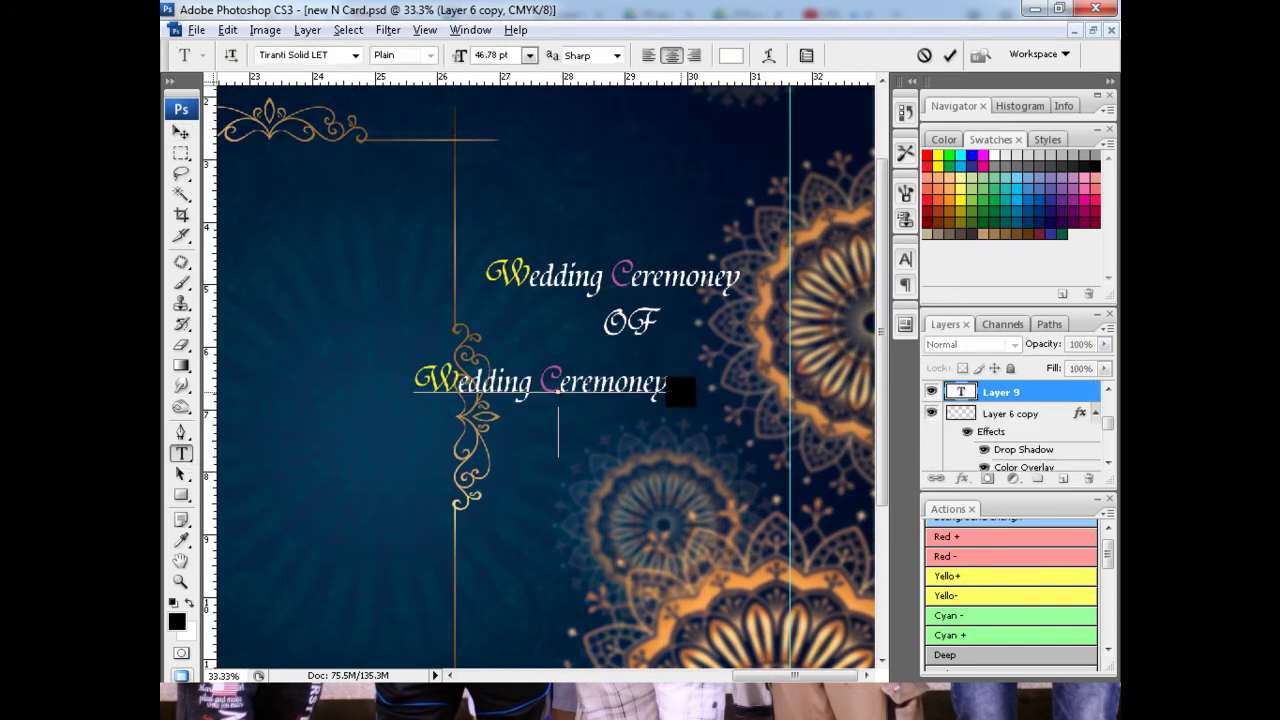
left_click_drag(680, 390, 385, 367)
key("BackSpace")
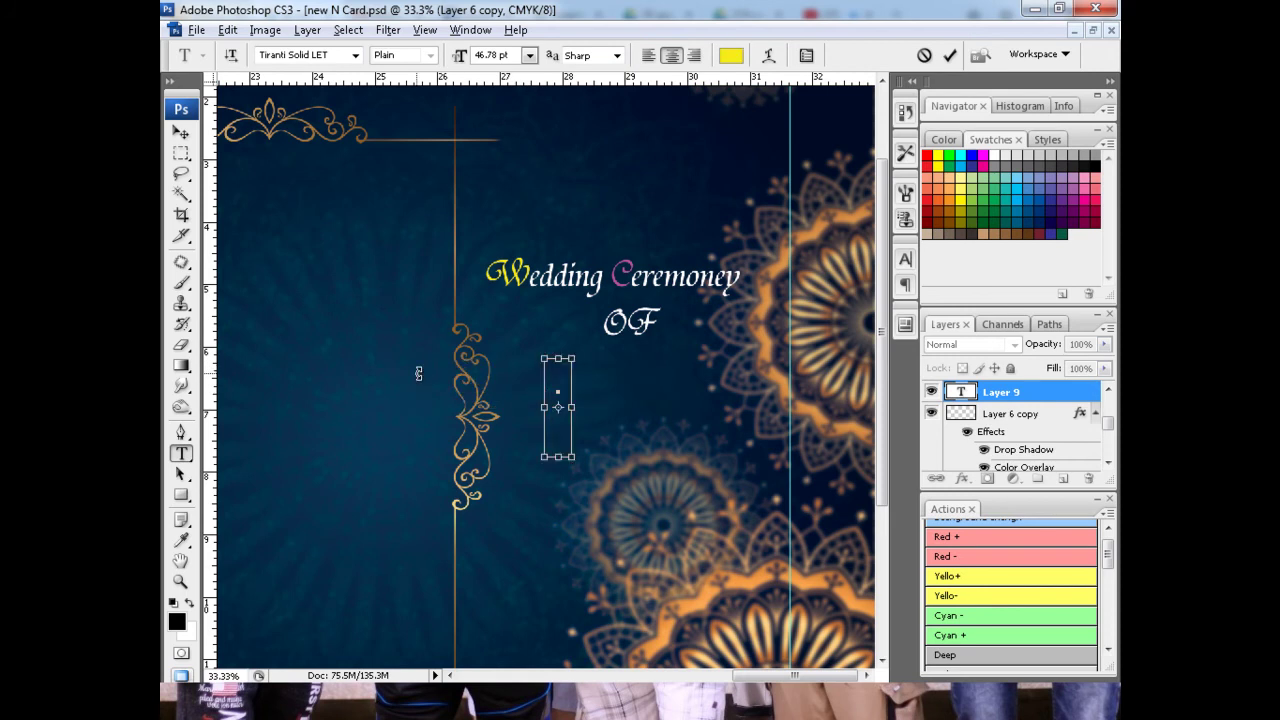
key("Escape")
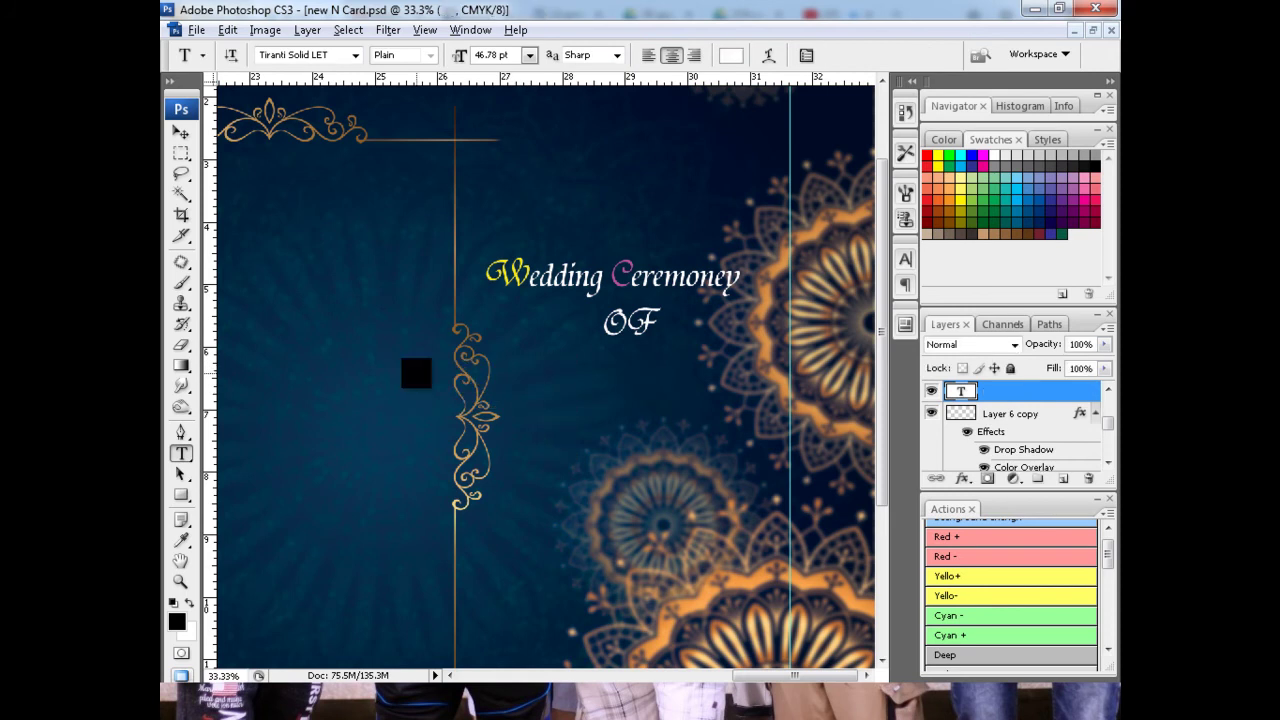
key("ctrl+o")
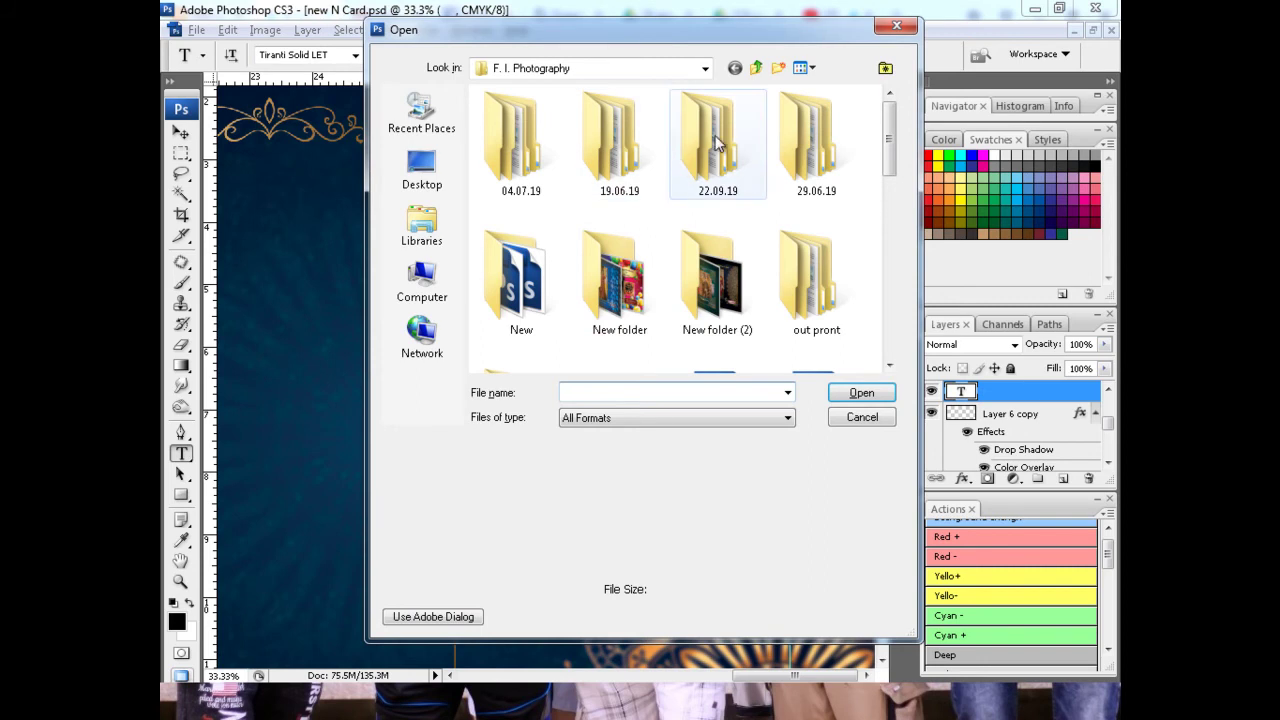
Step: Browse the Open dialog into 04.07.19 and the couple's folder (subfolders g and s), then close it
left_click(756, 68)
double_click(620, 187)
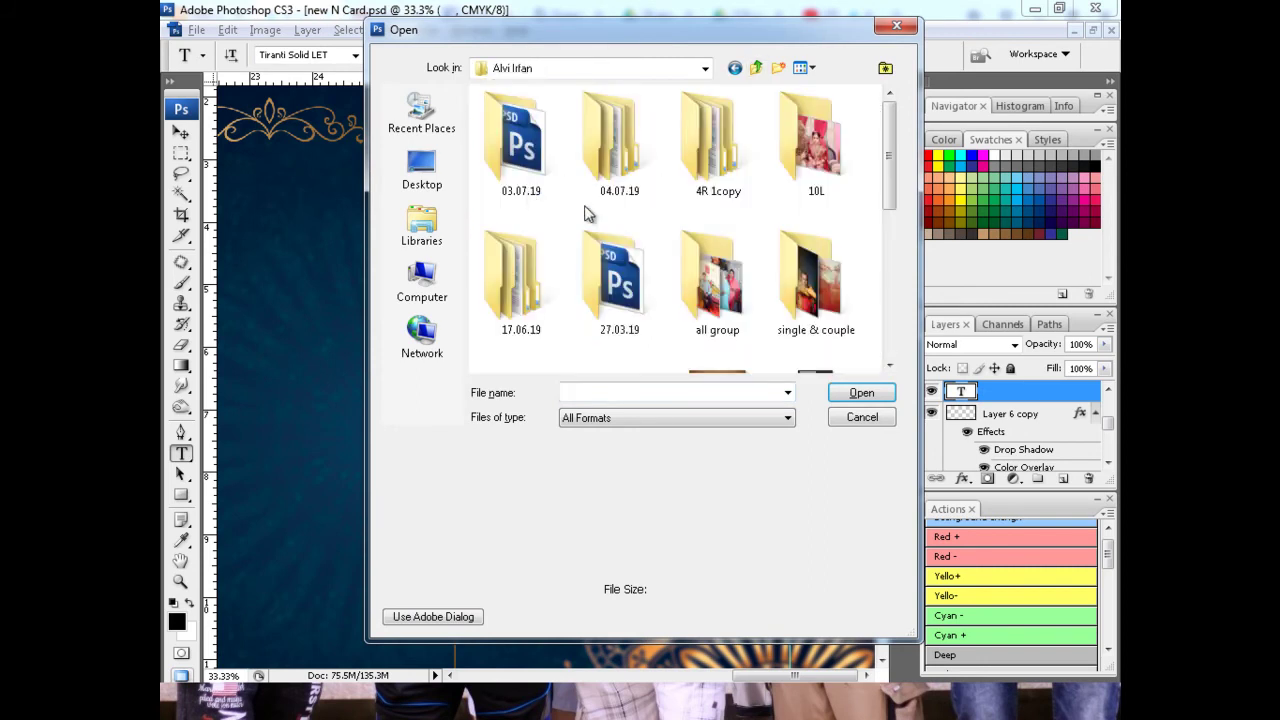
double_click(614, 130)
key("ctrl+c")
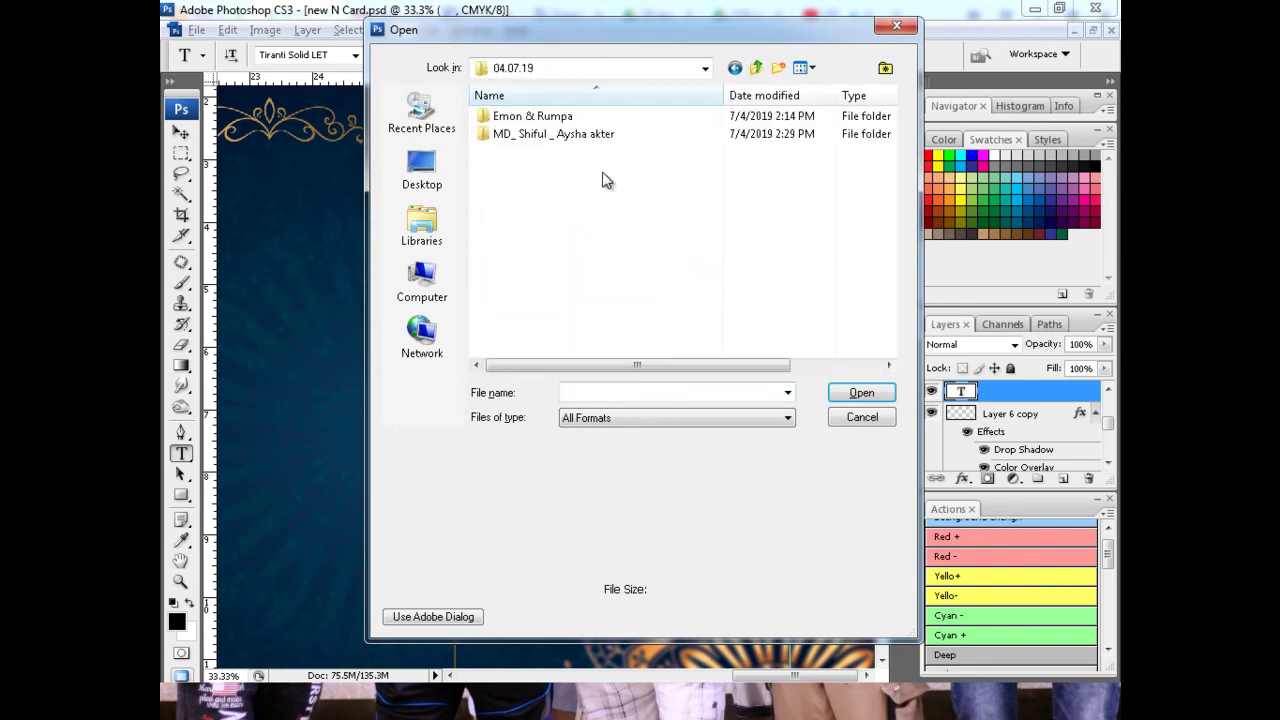
left_click(558, 118)
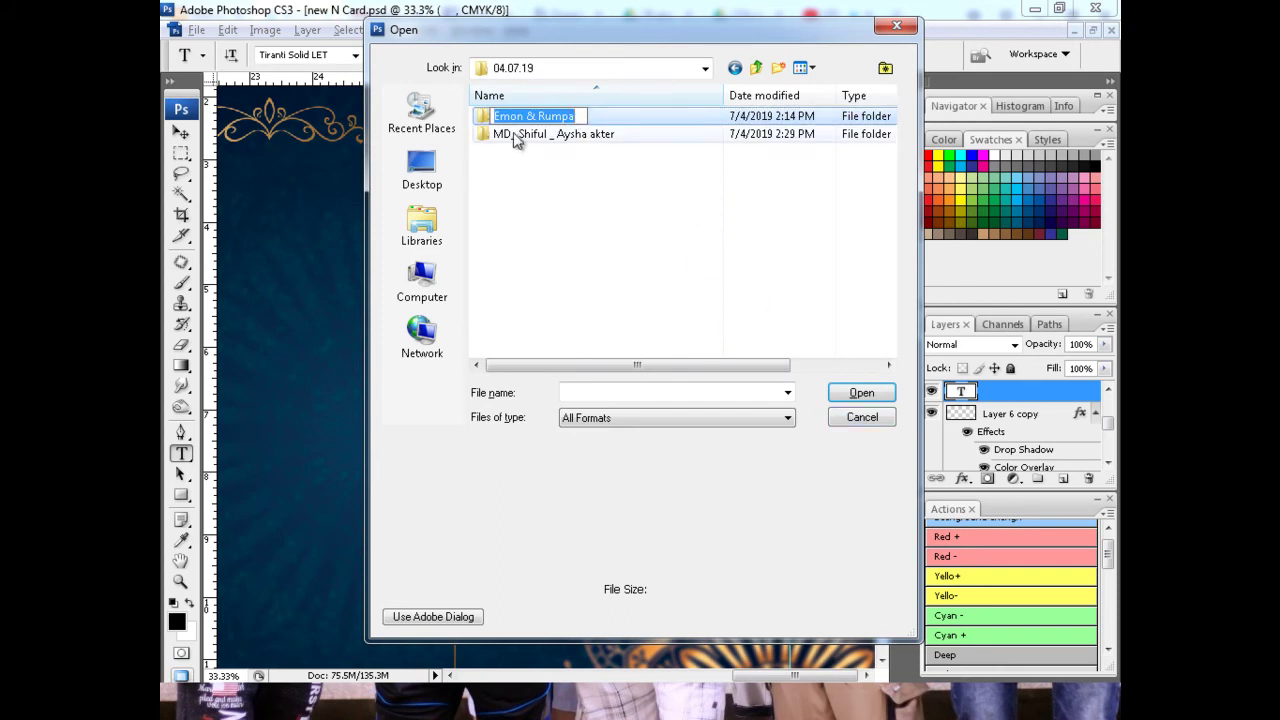
left_click(500, 122)
double_click(530, 118)
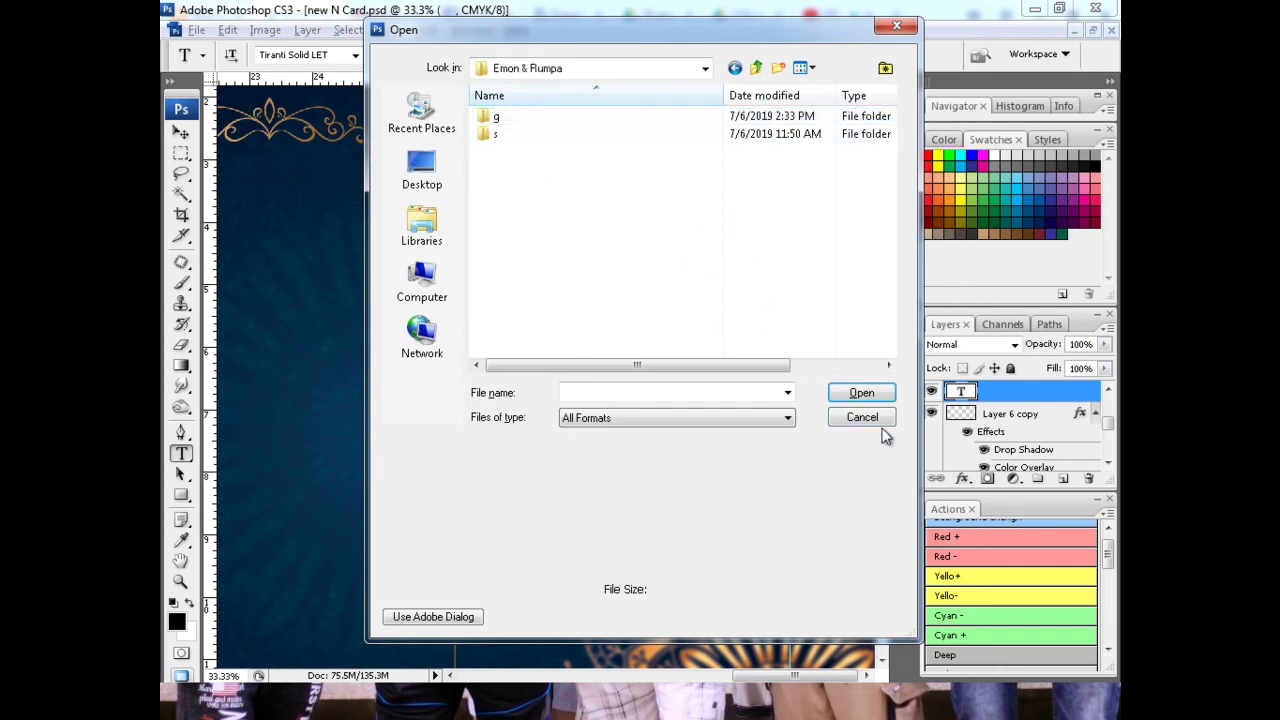
left_click(862, 417)
Step: Paste the couple's names as a new committed text line below OF
left_click(573, 380)
key("ctrl+v")
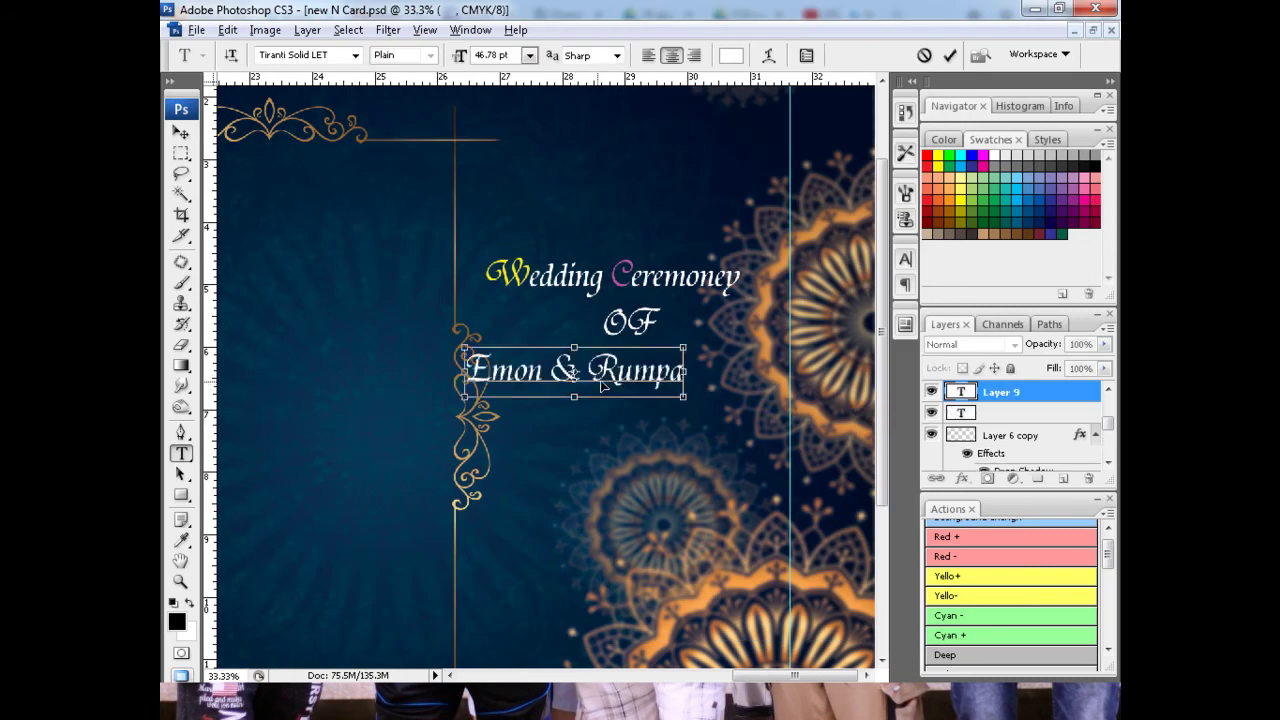
key("ctrl+Return")
key("v")
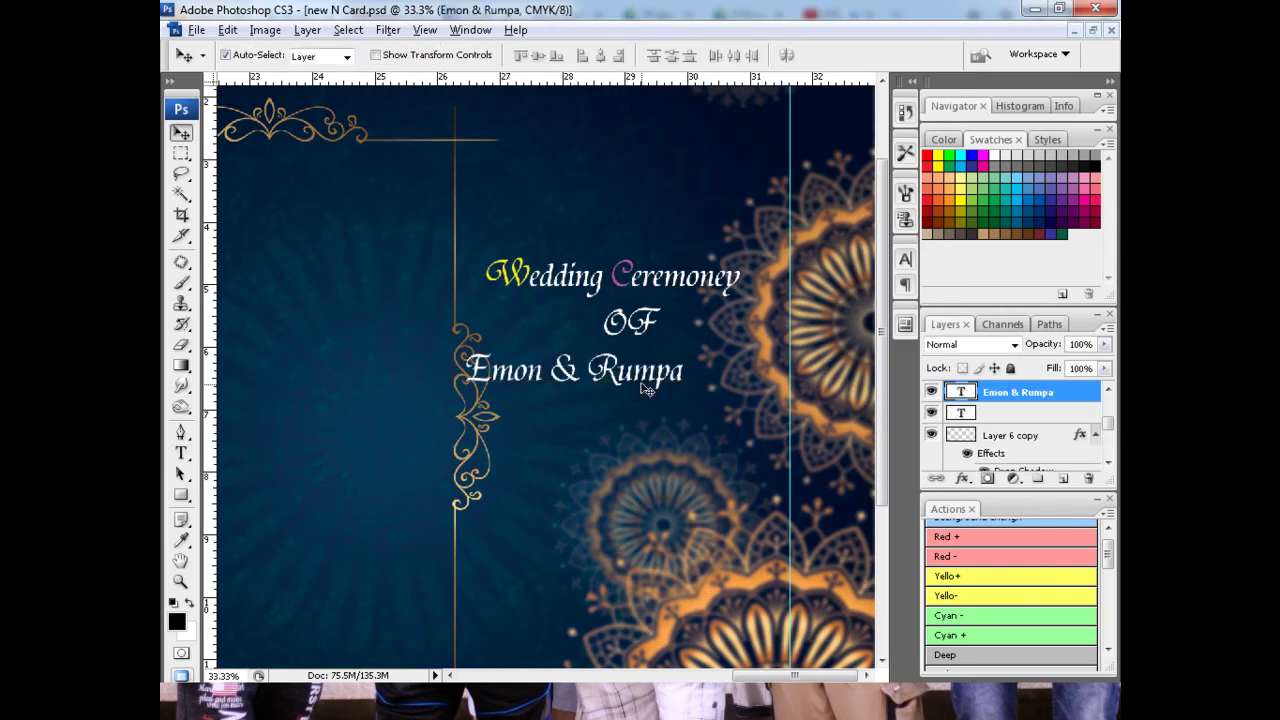
Step: Move the names line under OF and nudge it left to centre it
key("ctrl+plus")
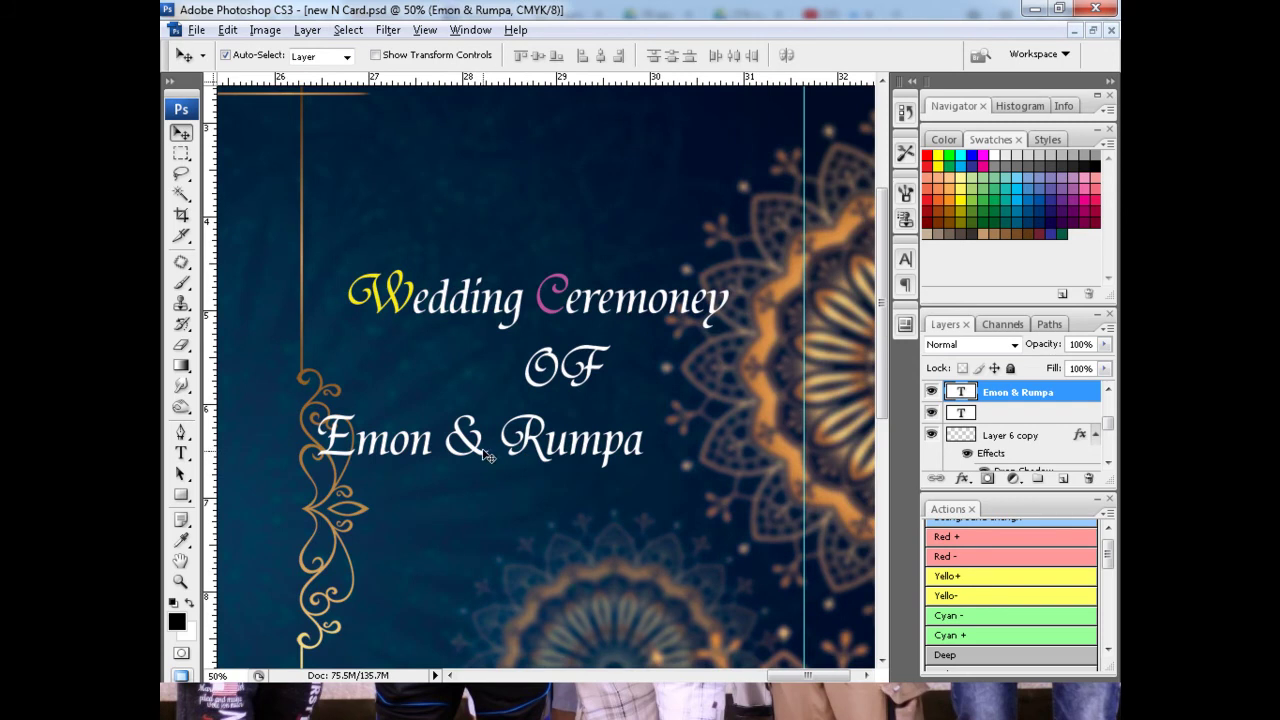
left_click_drag(483, 455, 560, 461)
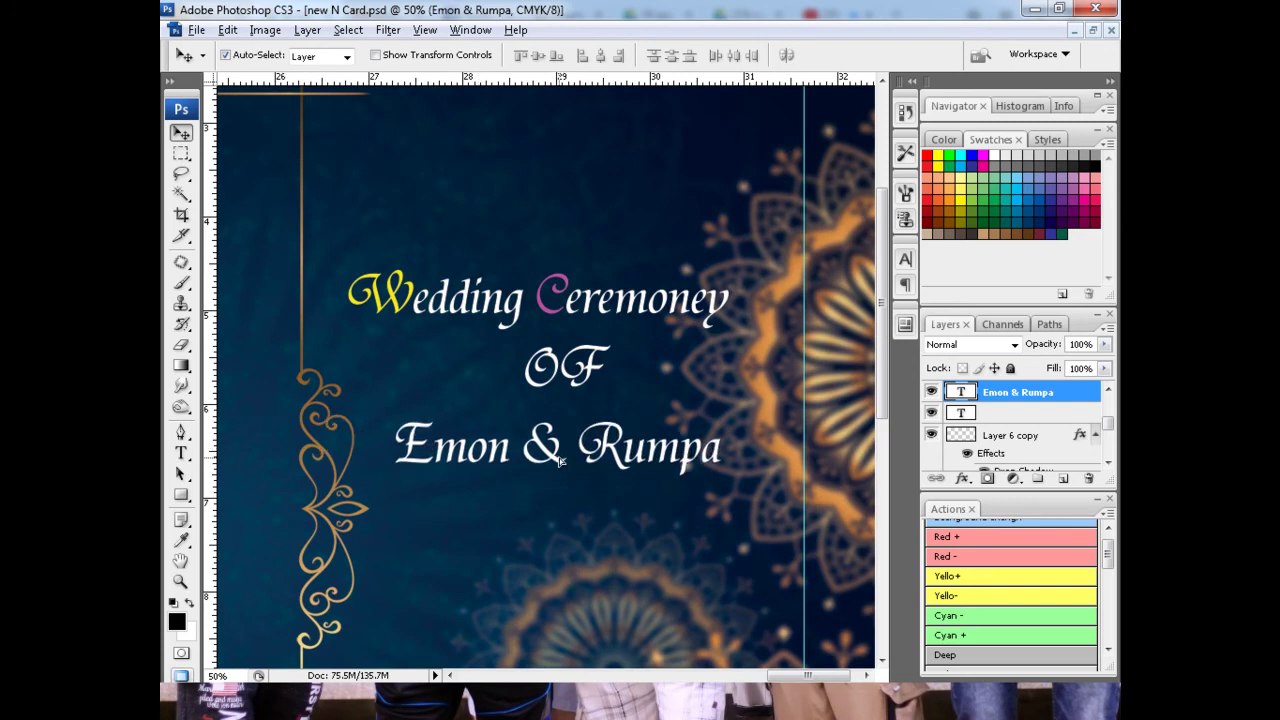
scroll(560, 461, "up", 1)
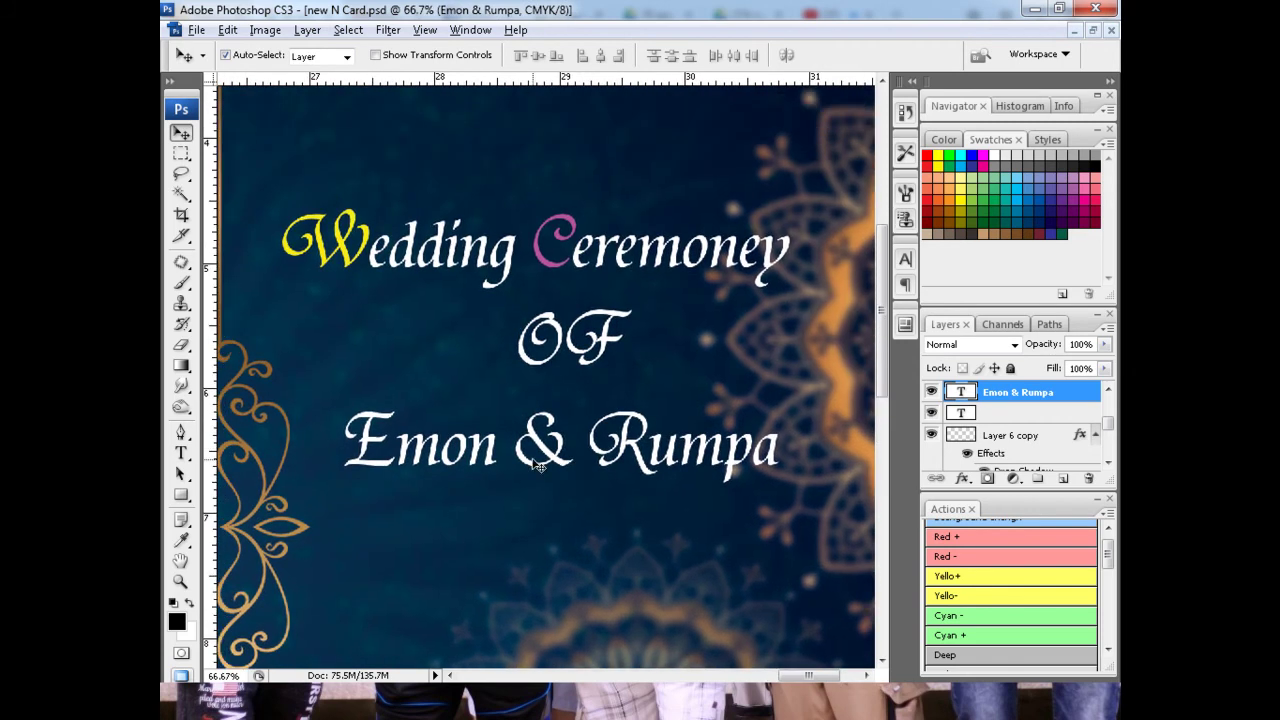
left_click_drag(543, 448, 519, 448)
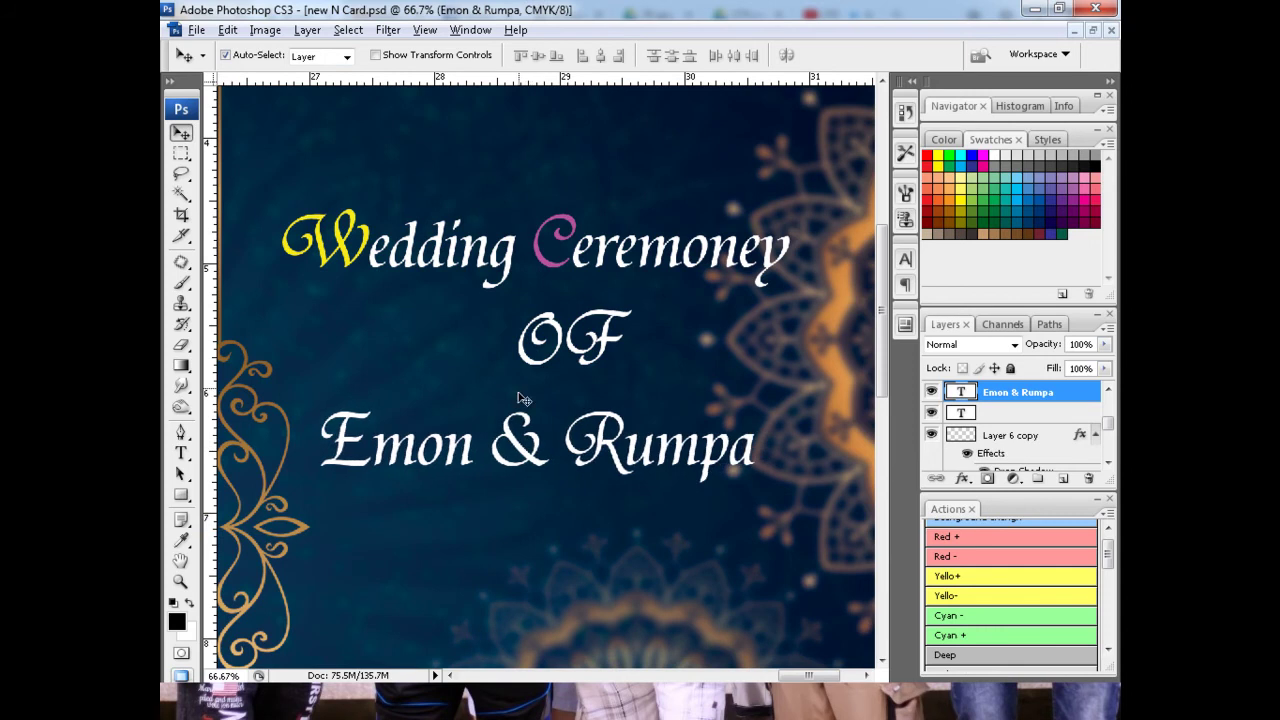
left_click(511, 268)
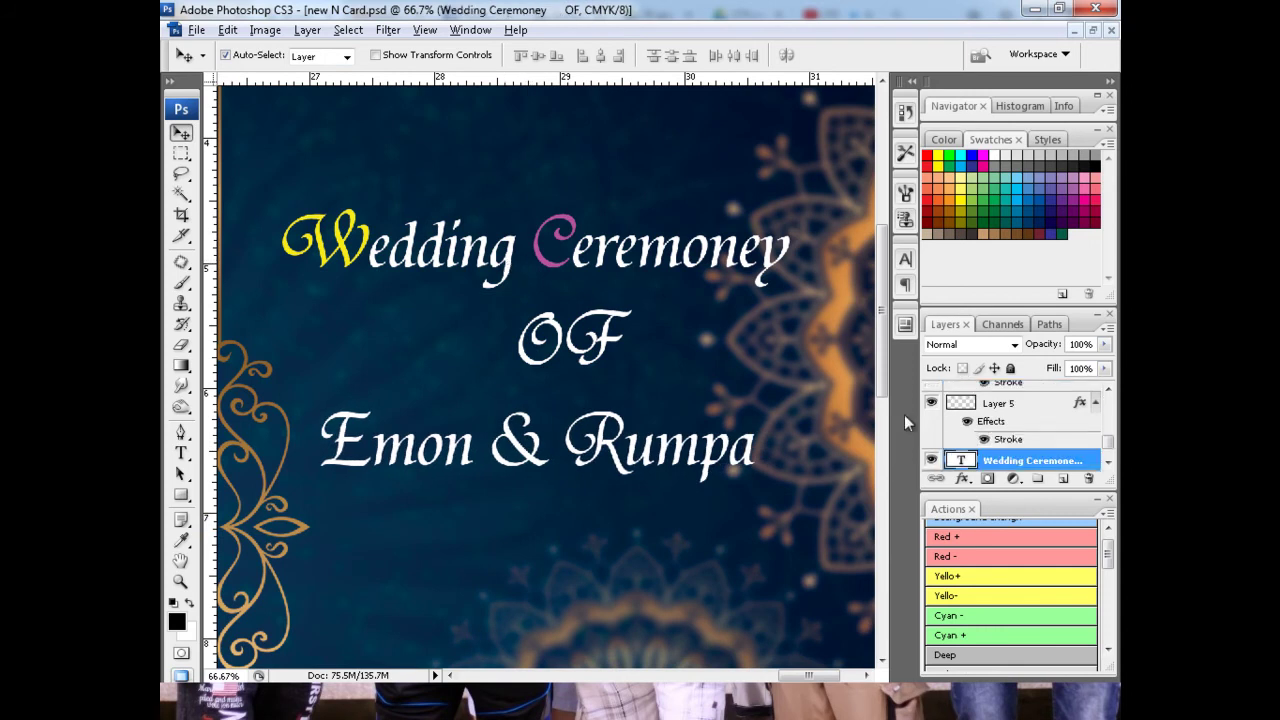
Step: In the title's Blending Options, try a blue Stroke, then discard it
right_click(972, 458)
left_click(945, 200)
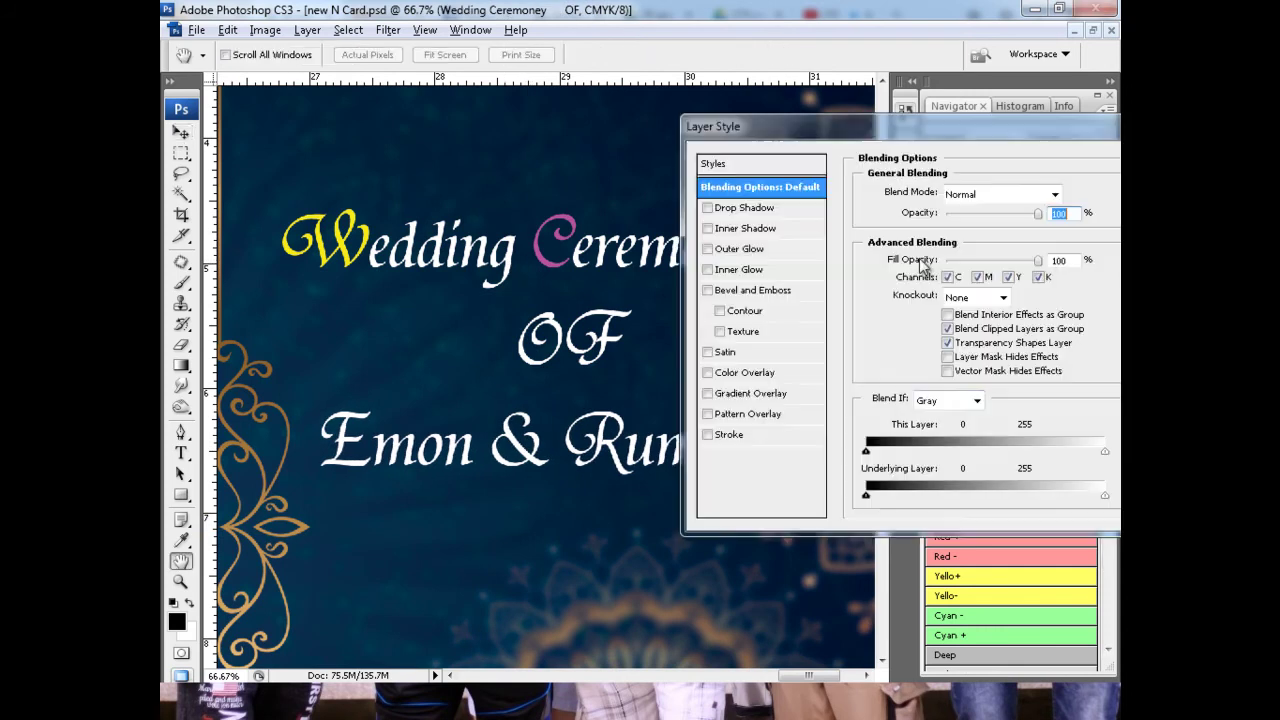
left_click(730, 436)
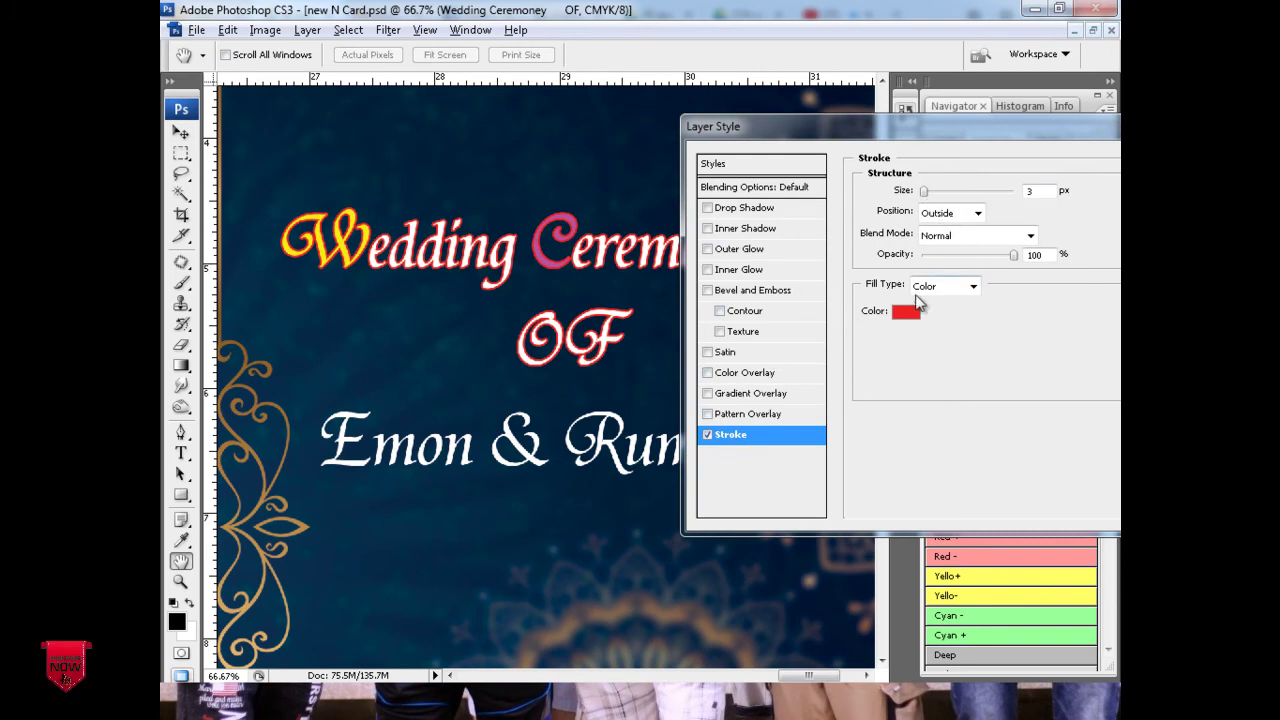
left_click(912, 309)
left_click_drag(655, 368, 663, 268)
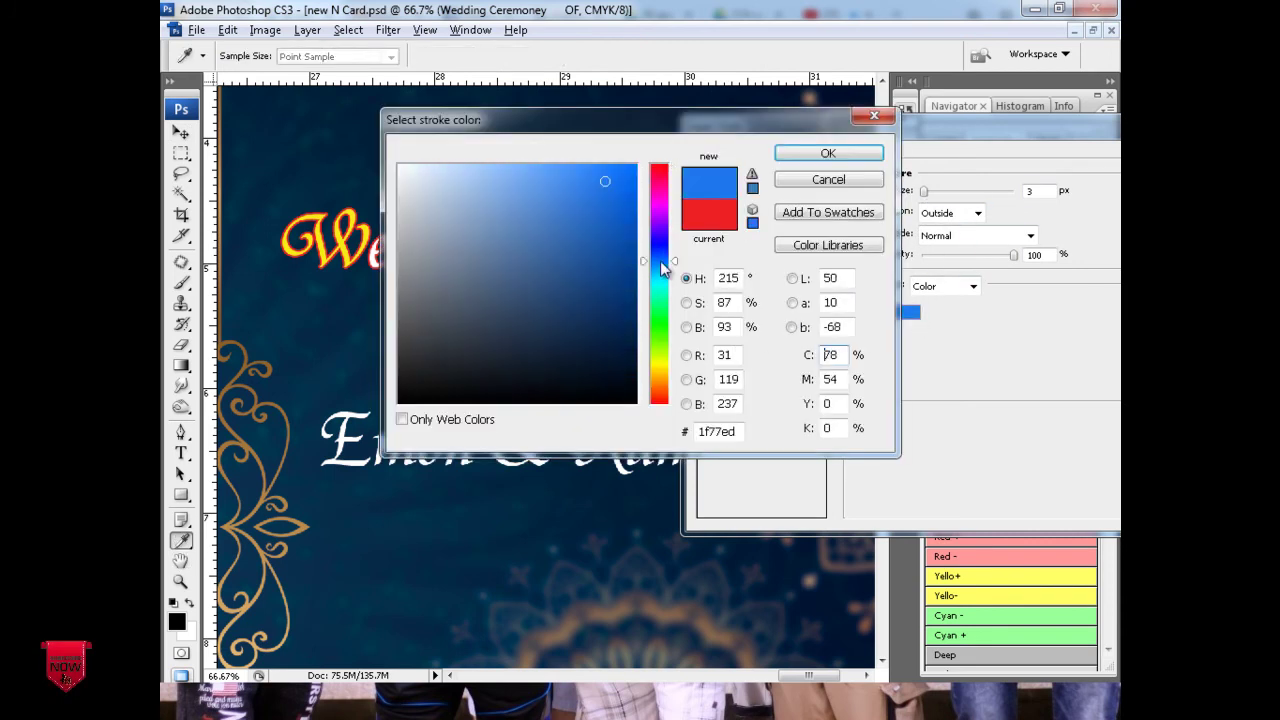
left_click_drag(625, 186, 678, 162)
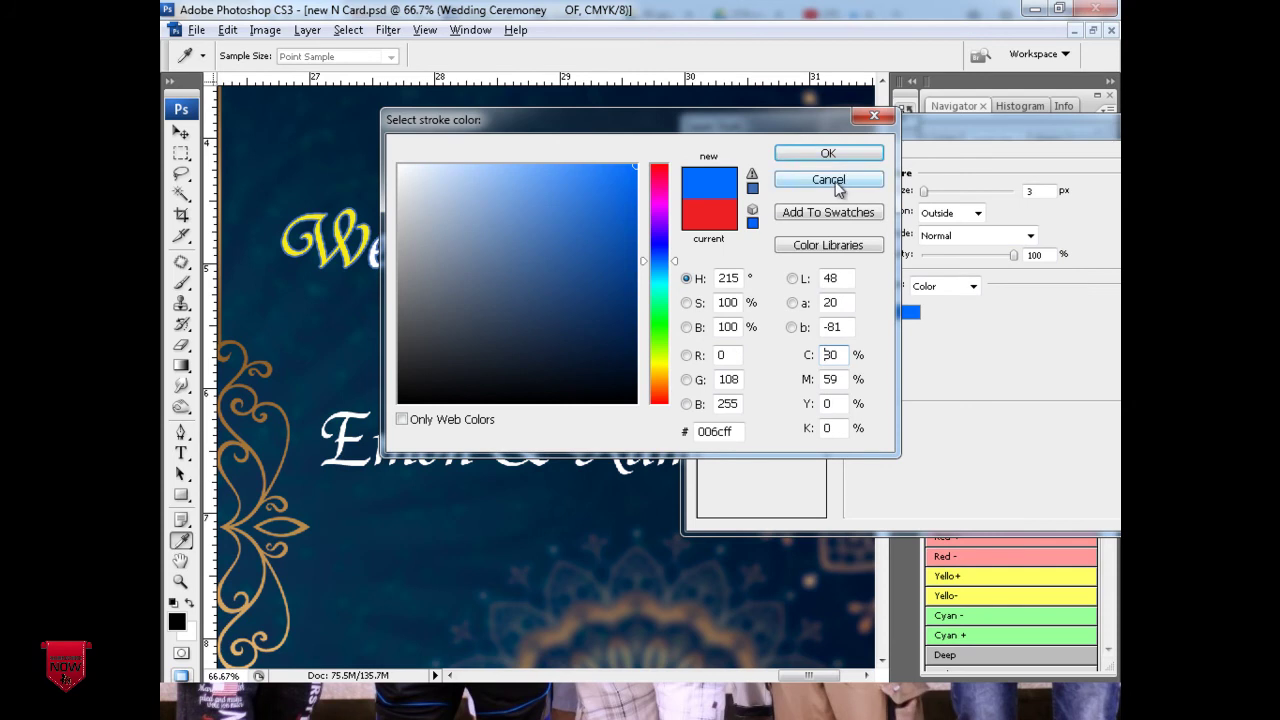
left_click(810, 179)
left_click(708, 434)
Step: Apply a Drop Shadow with 0 distance to the title instead of an inner shadow
left_click(708, 228)
left_click(708, 207)
left_click(755, 207)
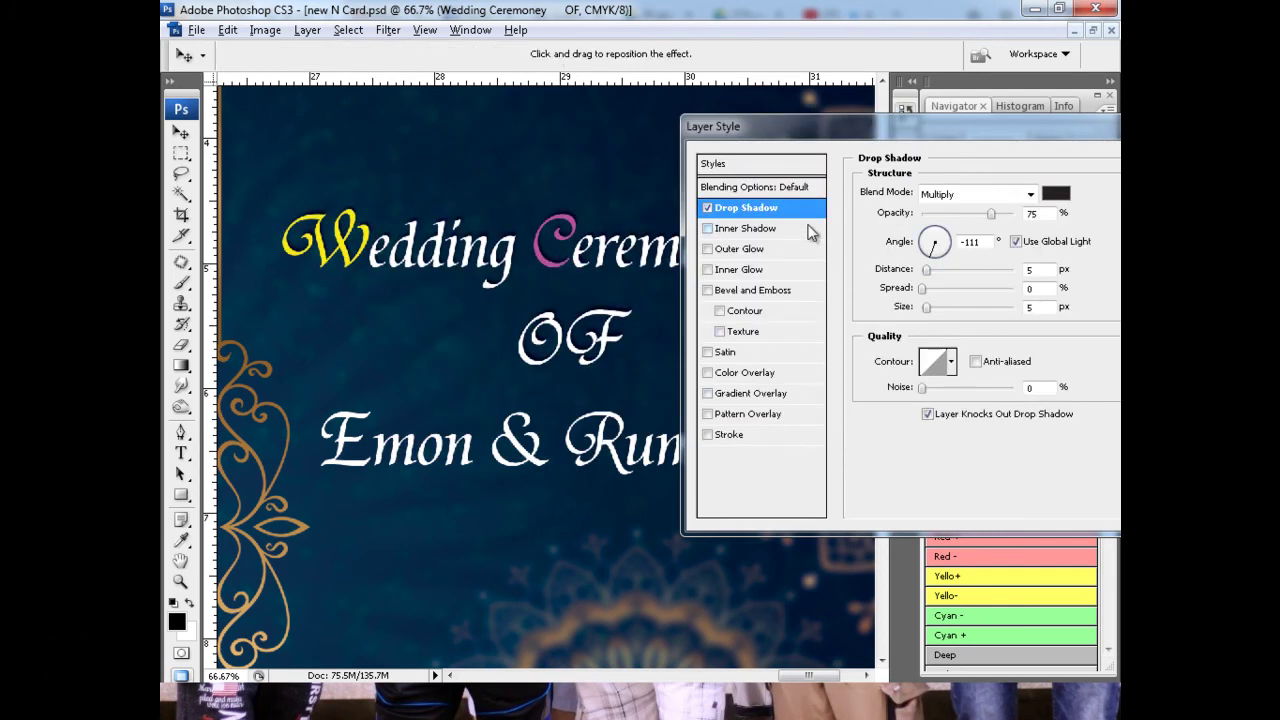
left_click_drag(927, 270, 921, 271)
key("Return")
Step: Duplicate the title layer and scale the copy slightly larger with Free Transform
key("ctrl+plus")
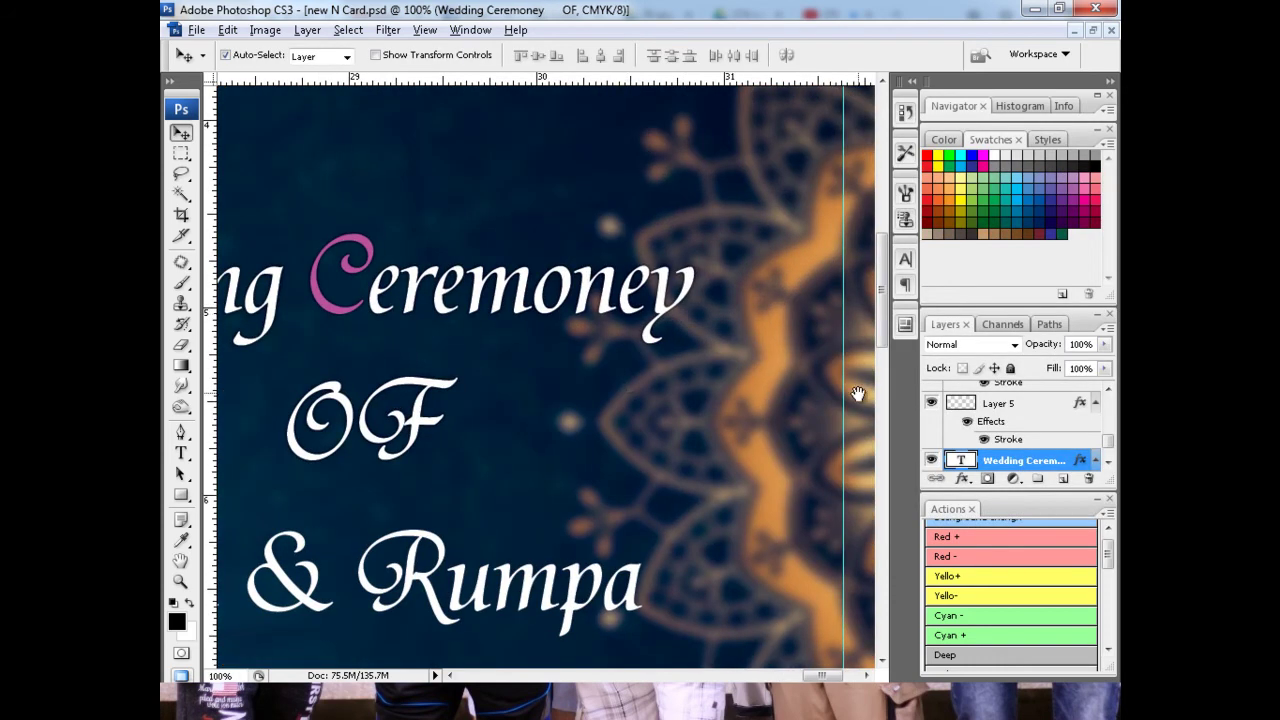
scroll(1058, 482, "up", 3)
scroll(1045, 462, "down", 3)
left_click_drag(1040, 457, 1064, 480)
scroll(990, 452, "down", 2)
scroll(1010, 450, "down", 2)
scroll(1023, 446, "up", 2)
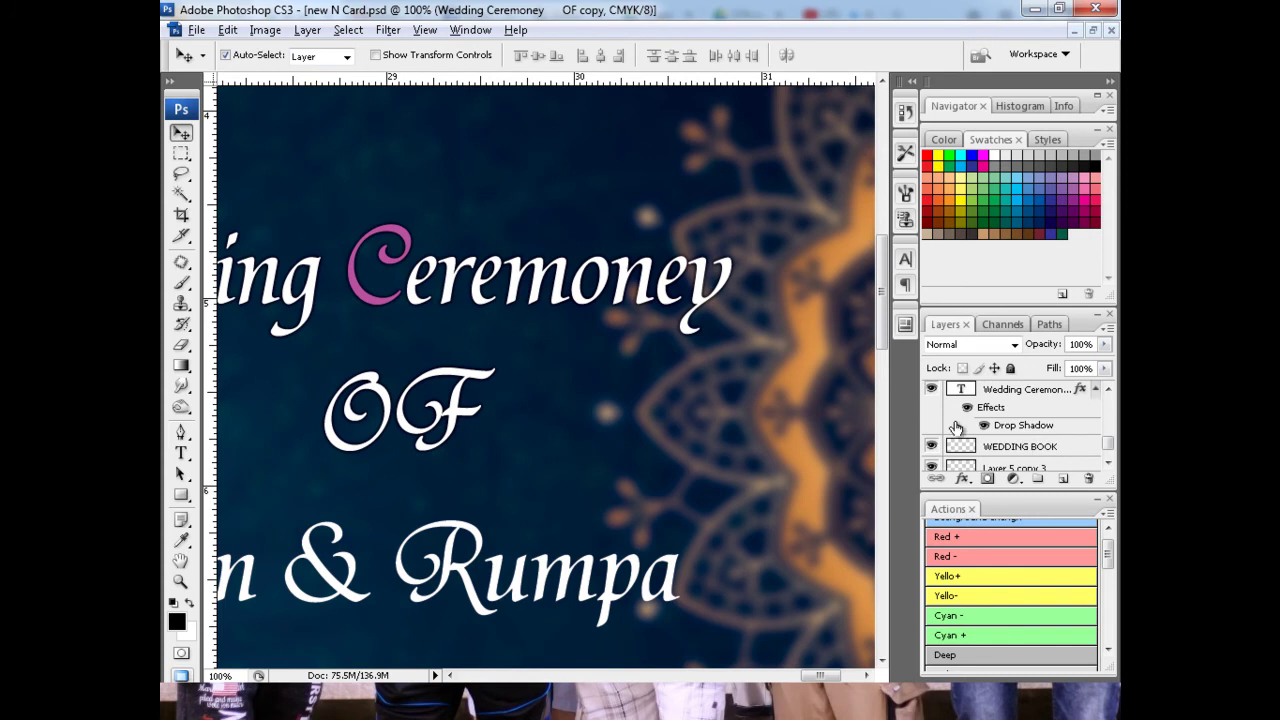
key("ctrl+t")
key("ctrl+minus")
left_click_drag(674, 464, 679, 465)
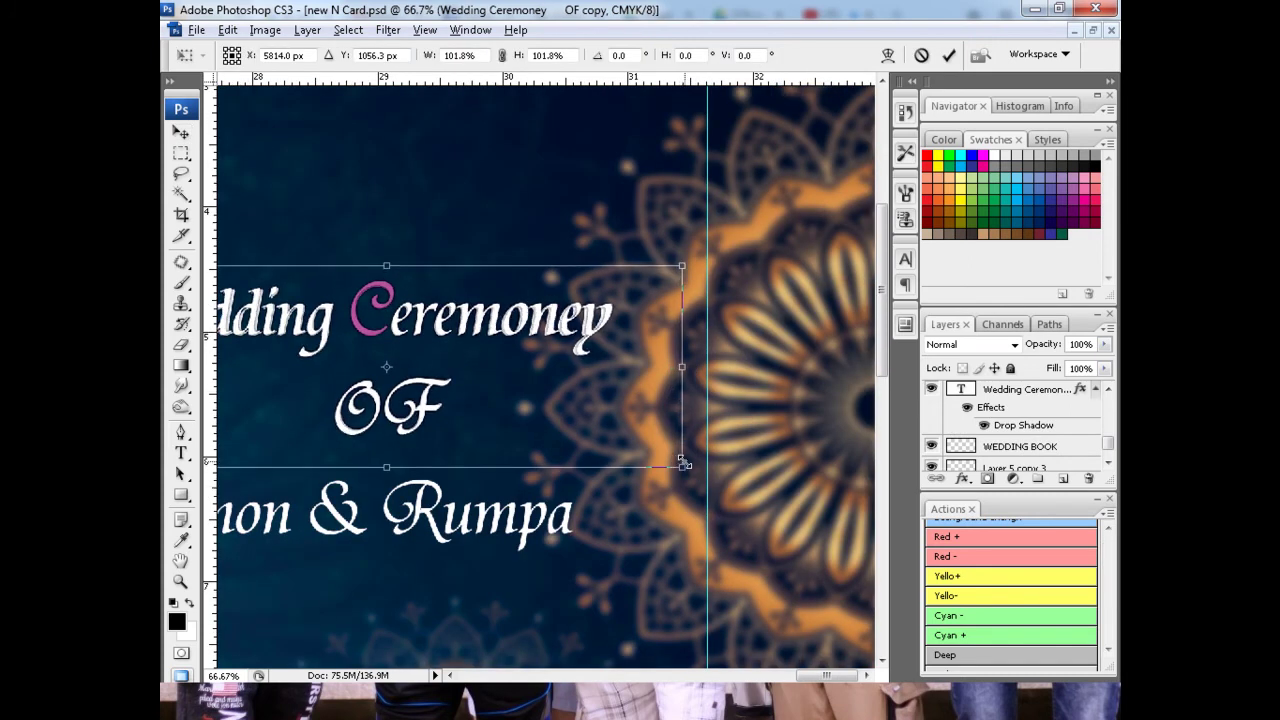
key("Return")
Step: Toggle the title layer's visibility to compare the copies, then zoom in on the yellow W
left_click(493, 402)
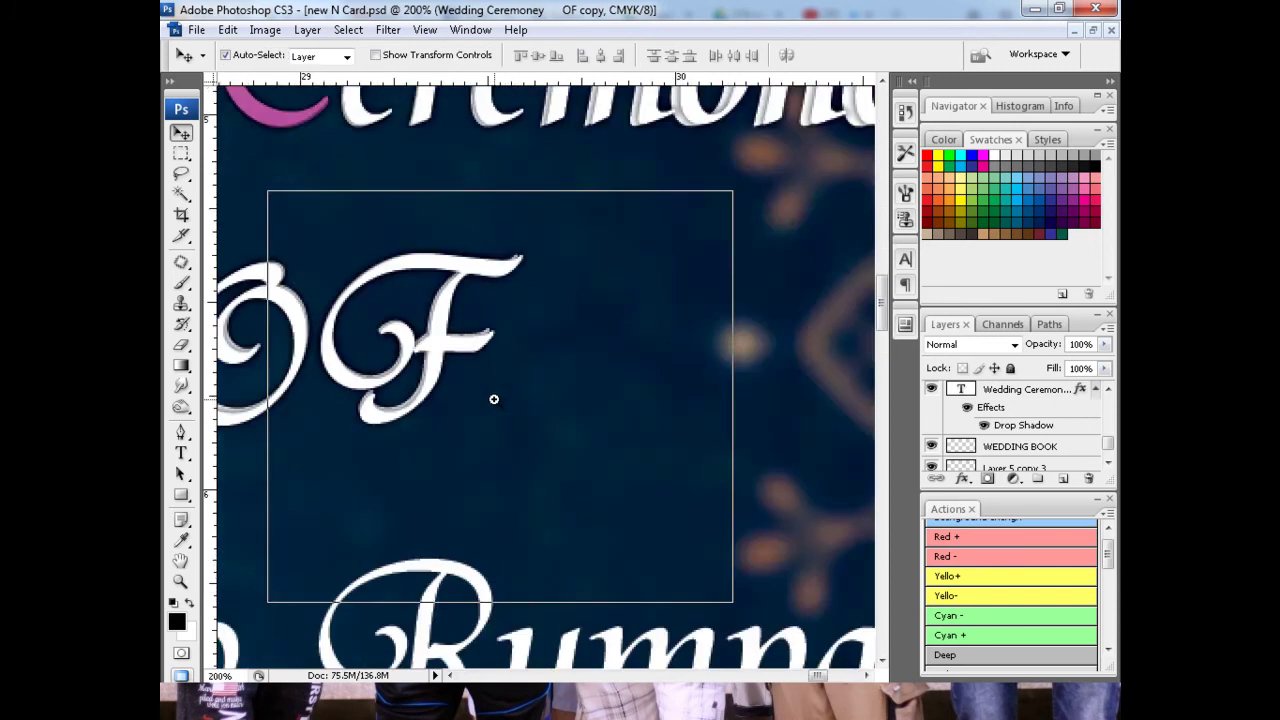
scroll(990, 440, "down", 2)
scroll(993, 438, "up", 2)
scroll(945, 425, "up", 1)
left_click(945, 424)
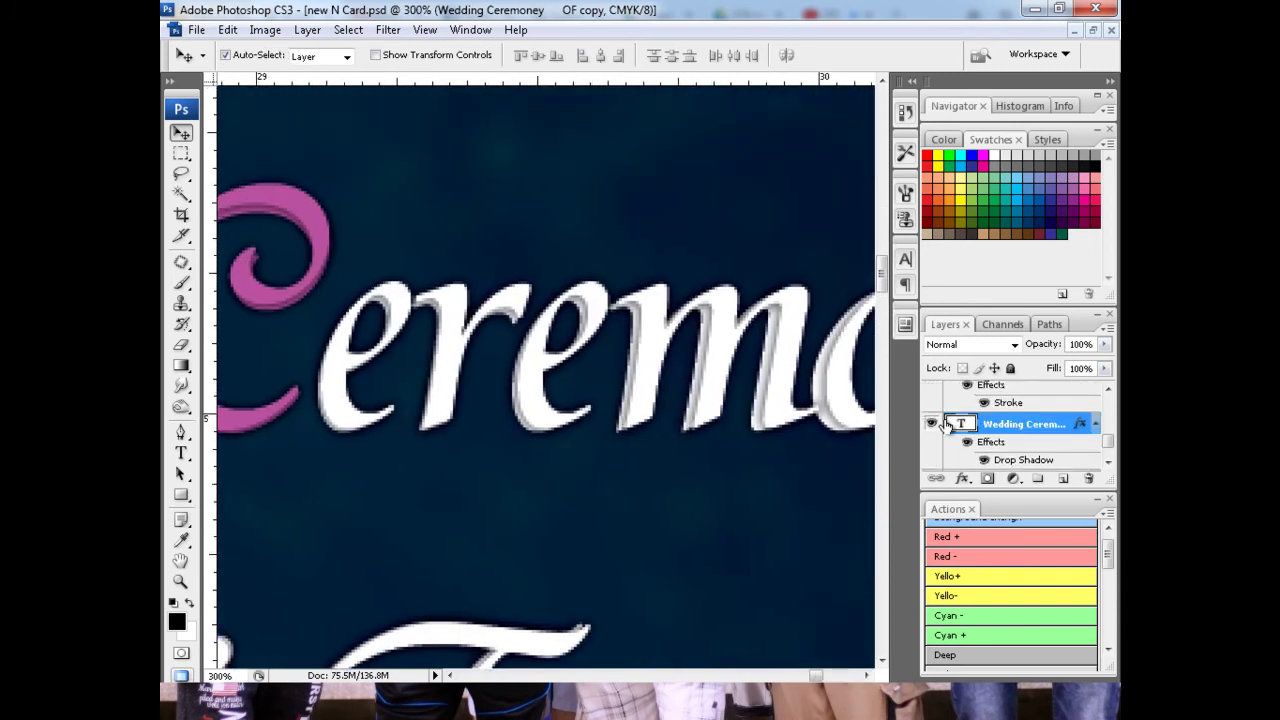
left_click(932, 428)
scroll(932, 425, "down", 1)
scroll(936, 426, "up", 1)
scroll(677, 266, "down", 5)
scroll(754, 363, "down", 5)
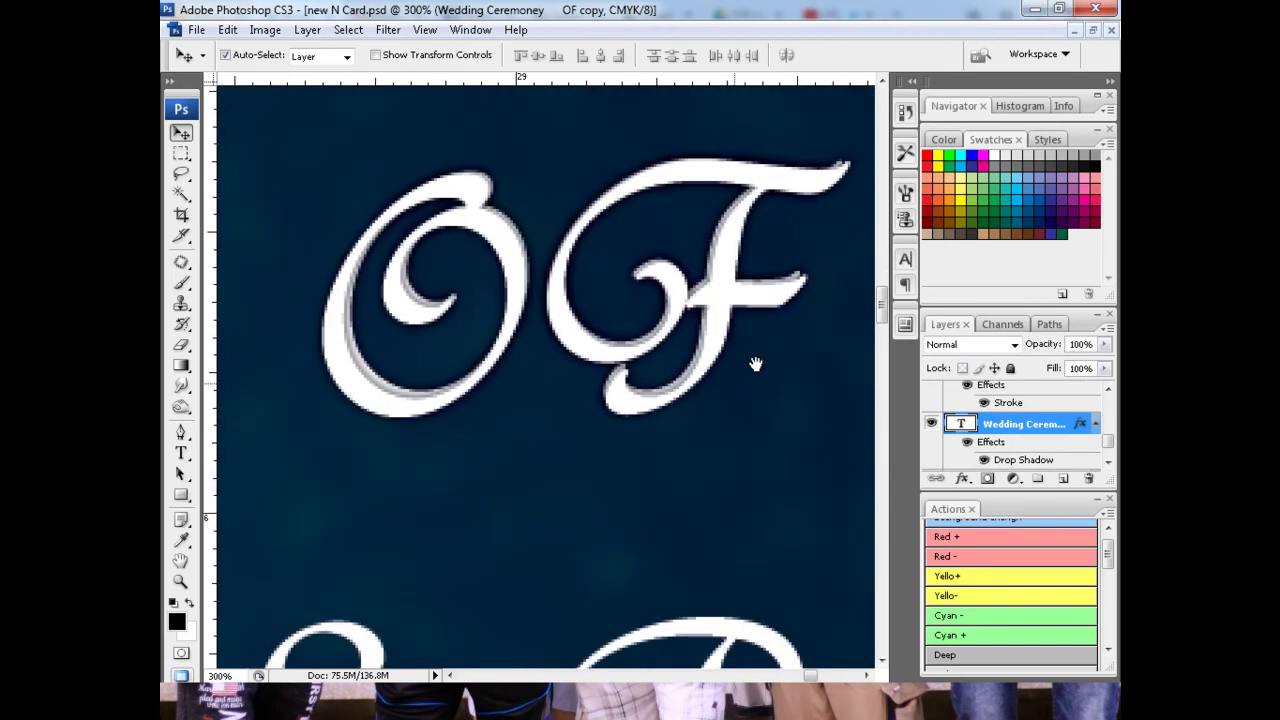
scroll(651, 380, "down", 2)
key("ctrl+minus")
key("ctrl+minus")
key("ctrl+minus")
key("ctrl+minus")
key("ctrl+plus")
key("ctrl+plus")
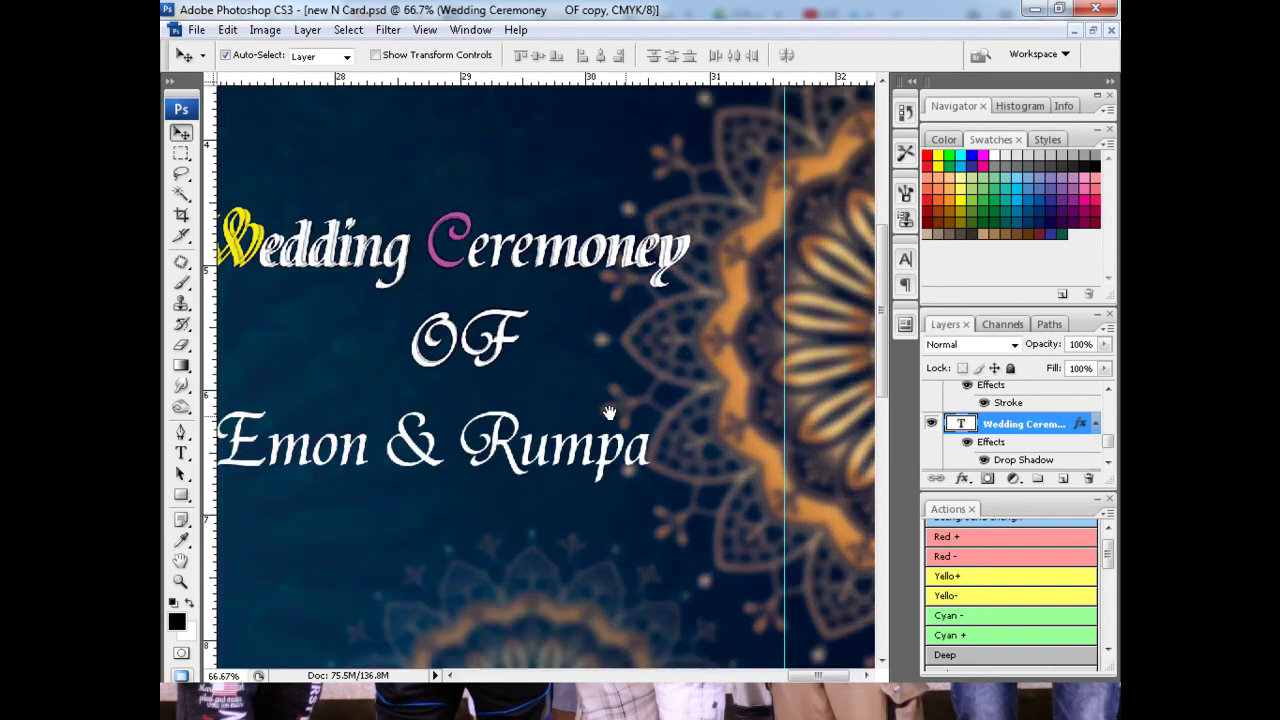
key("ctrl+plus")
key("ctrl+plus")
key("ctrl+plus")
Step: Transform the title copy: align its W with the original and narrow it to 97% width
right_click(578, 516)
left_click(600, 520)
key("ctrl+t")
mouse_move(588, 511)
left_mouse_down()
mouse_move(616, 514)
mouse_move(622, 494)
mouse_move(593, 492)
left_mouse_up()
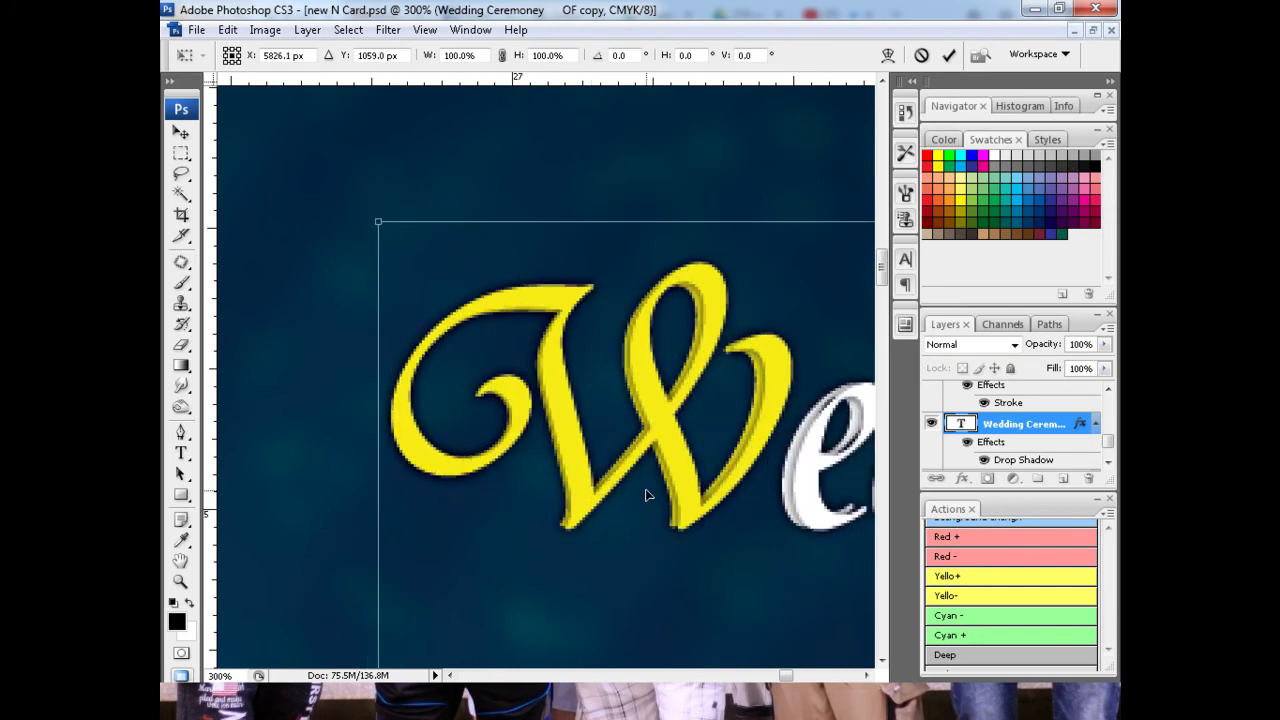
key("ctrl+minus")
key("ctrl+minus")
left_click_drag(634, 491, 358, 488)
left_click_drag(751, 486, 478, 450)
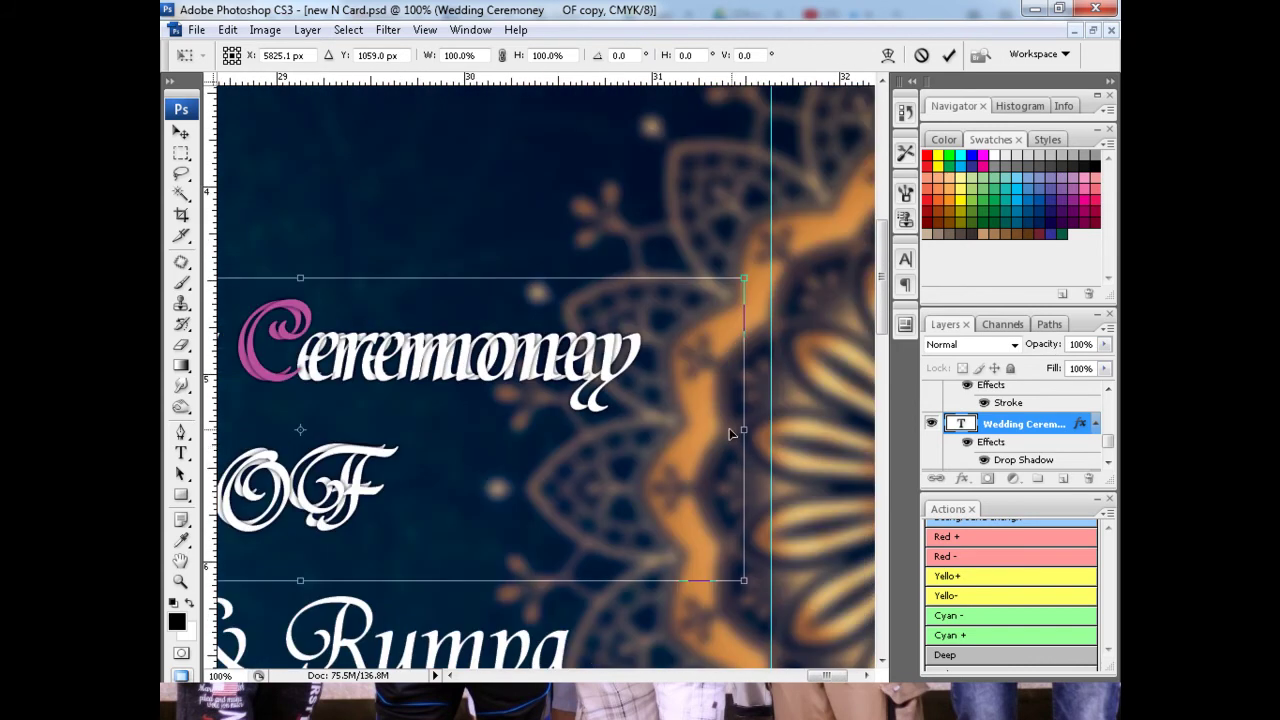
left_click_drag(740, 430, 716, 428)
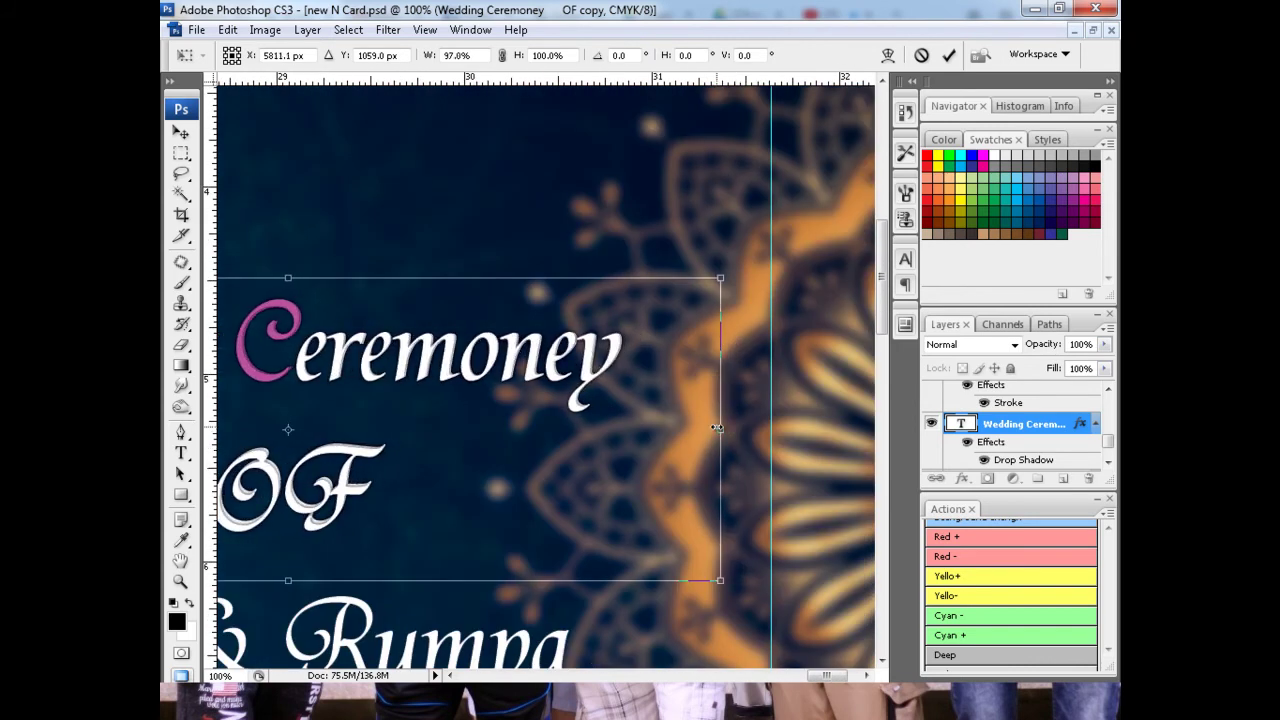
key("Return")
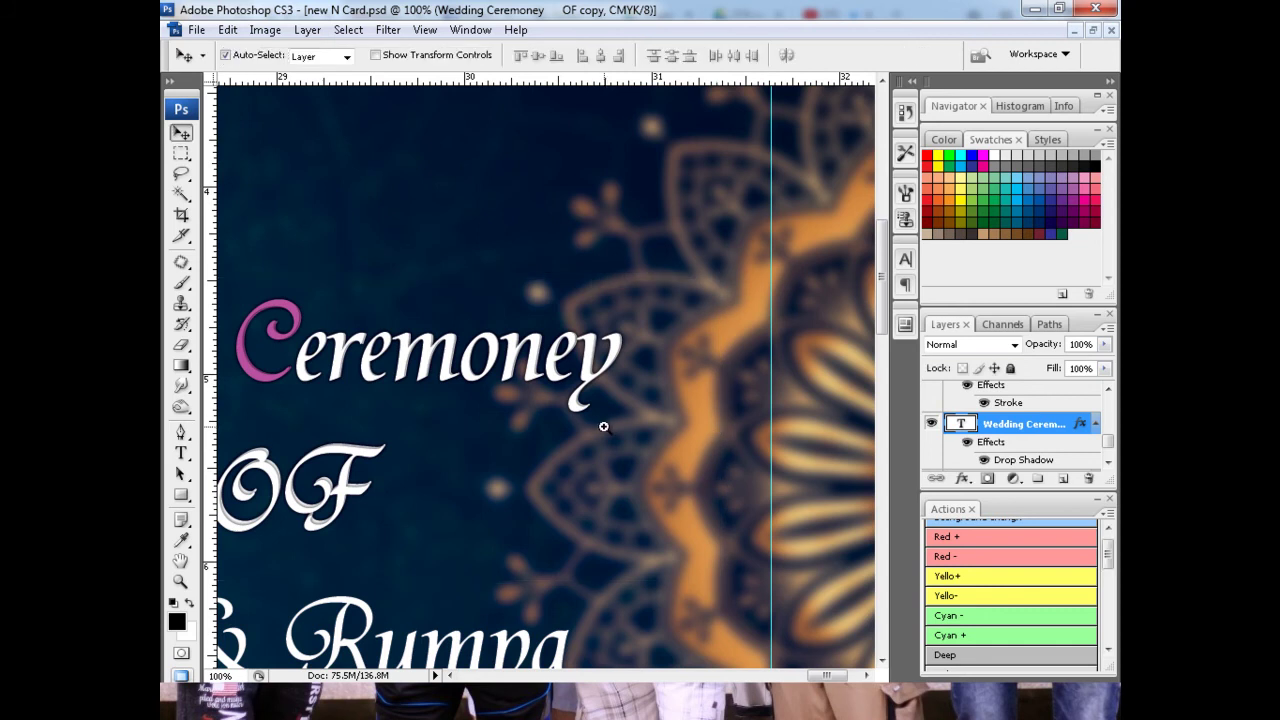
Step: Zoom in on the letters 'ney' and place a vertical guide at the y
key("ctrl+plus")
key("ctrl+plus")
left_click_drag(596, 432, 620, 457)
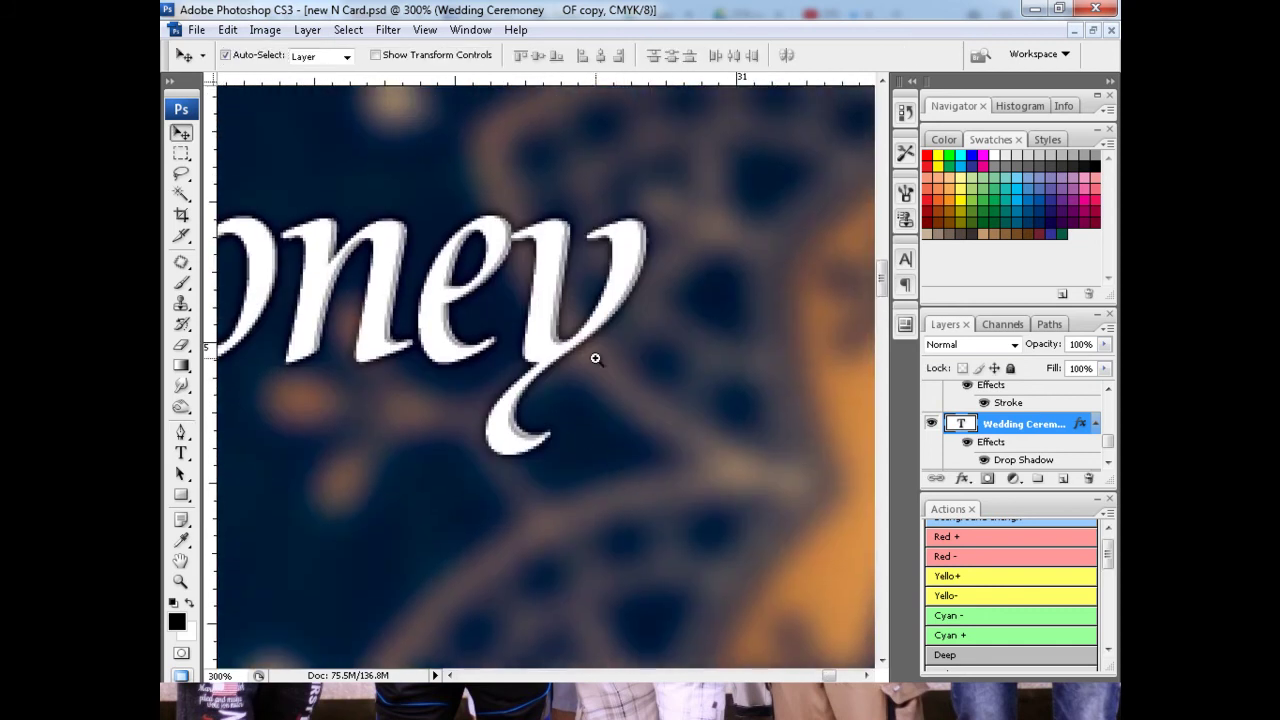
key("ctrl+plus")
key("ctrl+plus")
key("ctrl+plus")
left_click_drag(485, 370, 608, 442)
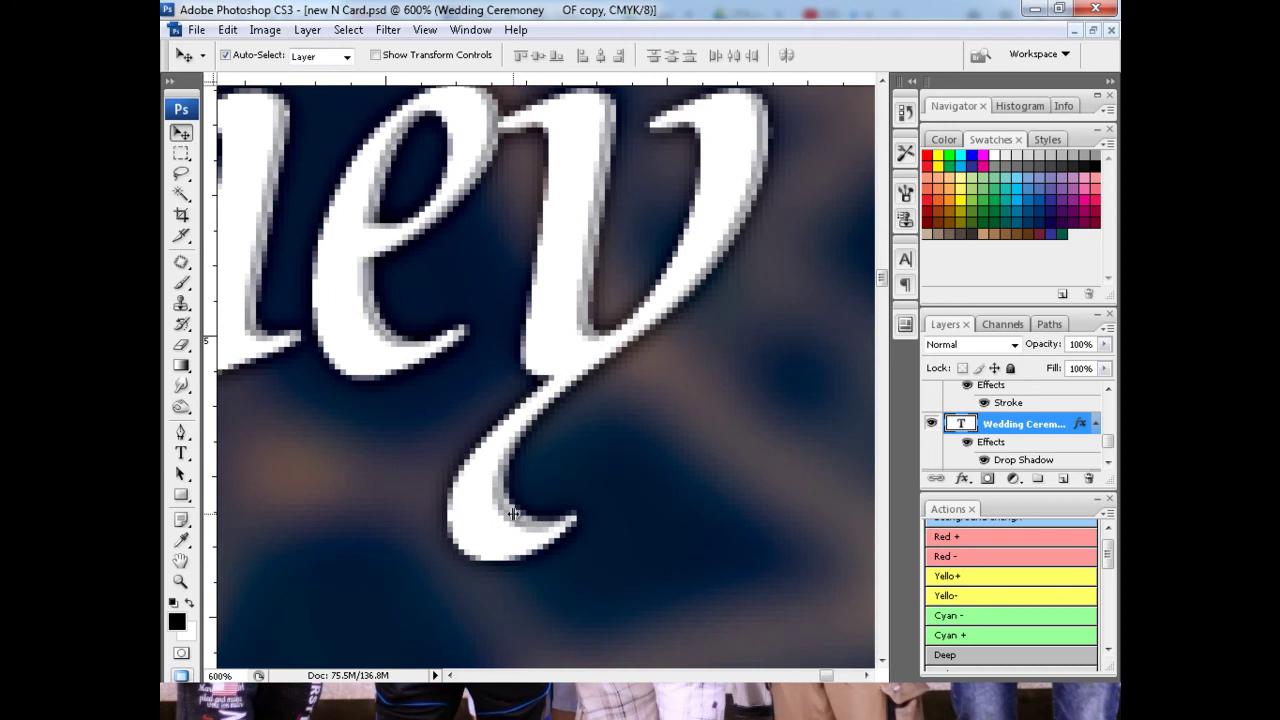
left_click_drag(508, 507, 510, 509)
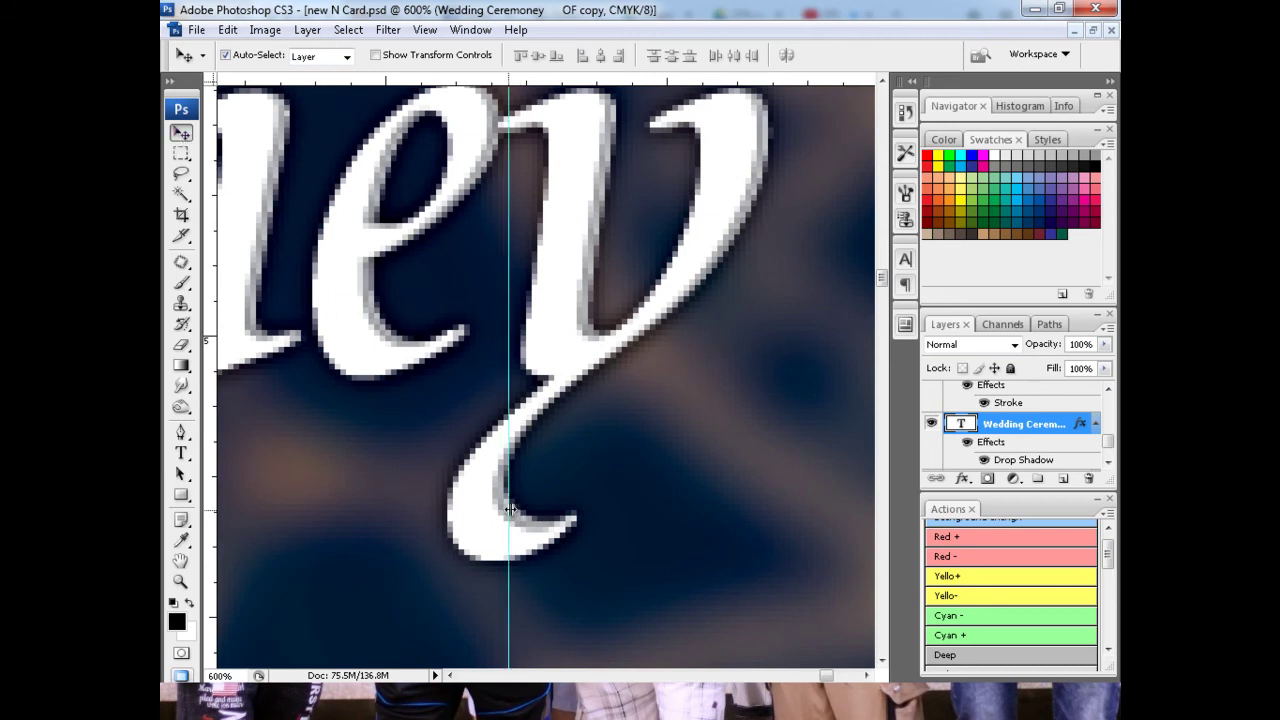
left_click(723, 406, "ctrl+alt")
key("ctrl+plus")
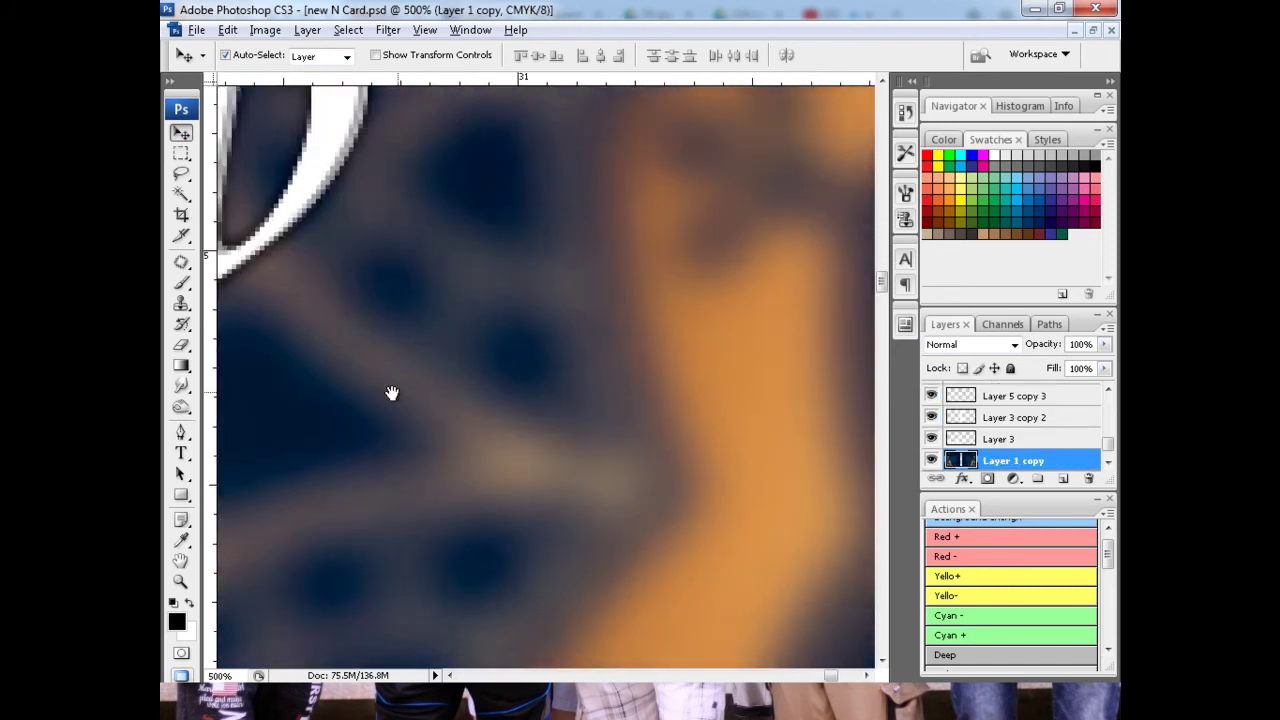
left_click_drag(391, 391, 615, 455)
Step: Hide and show the top and lower title layers to compare their alignment
left_click(577, 490)
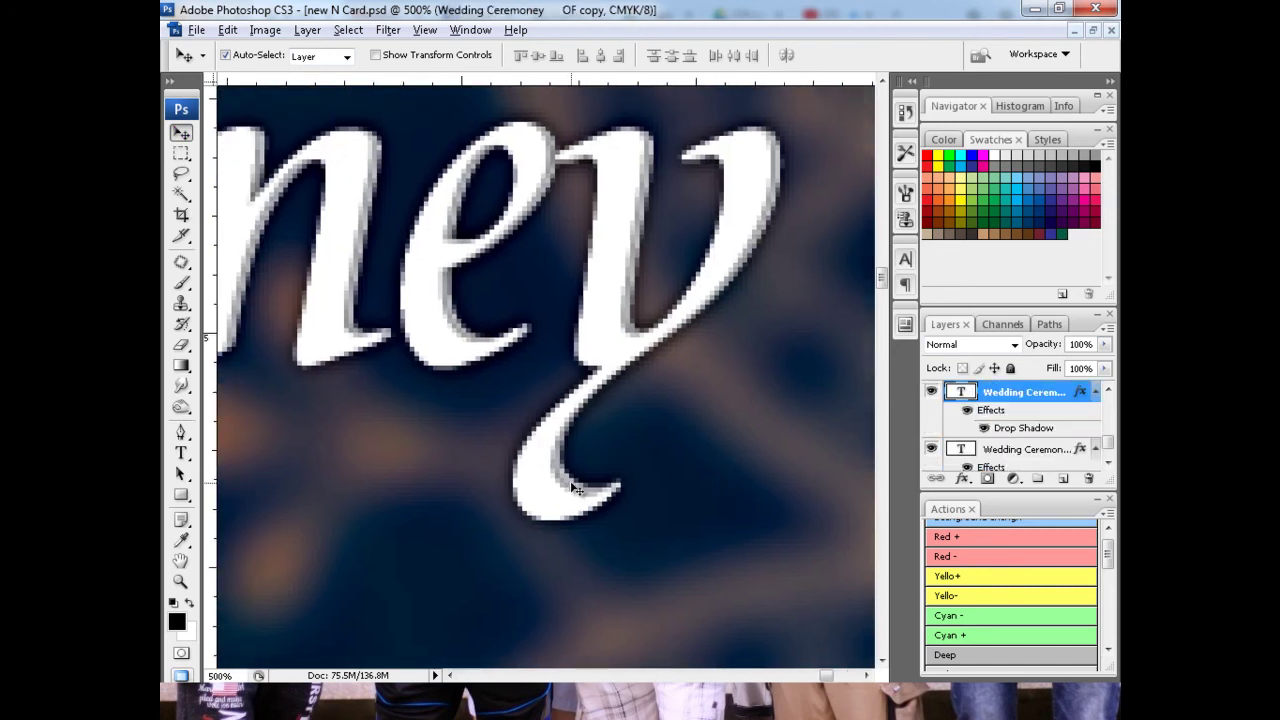
left_click(930, 396)
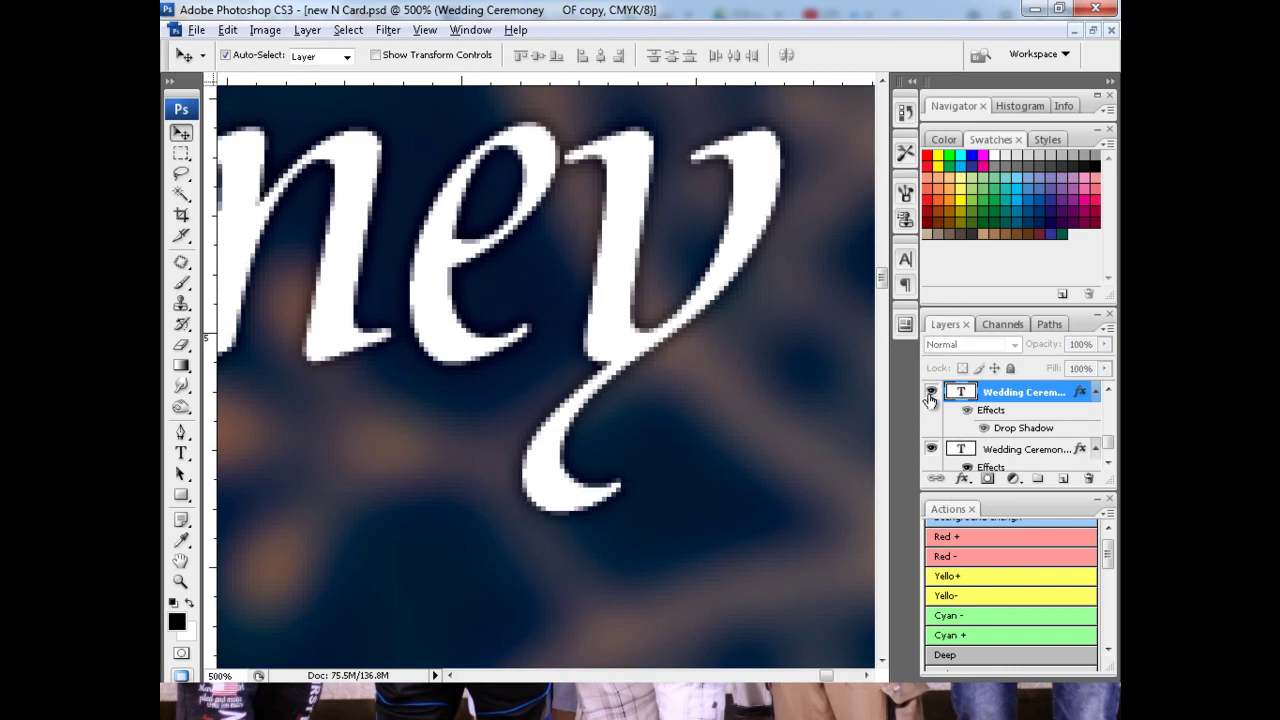
left_click(930, 396)
left_click(932, 449)
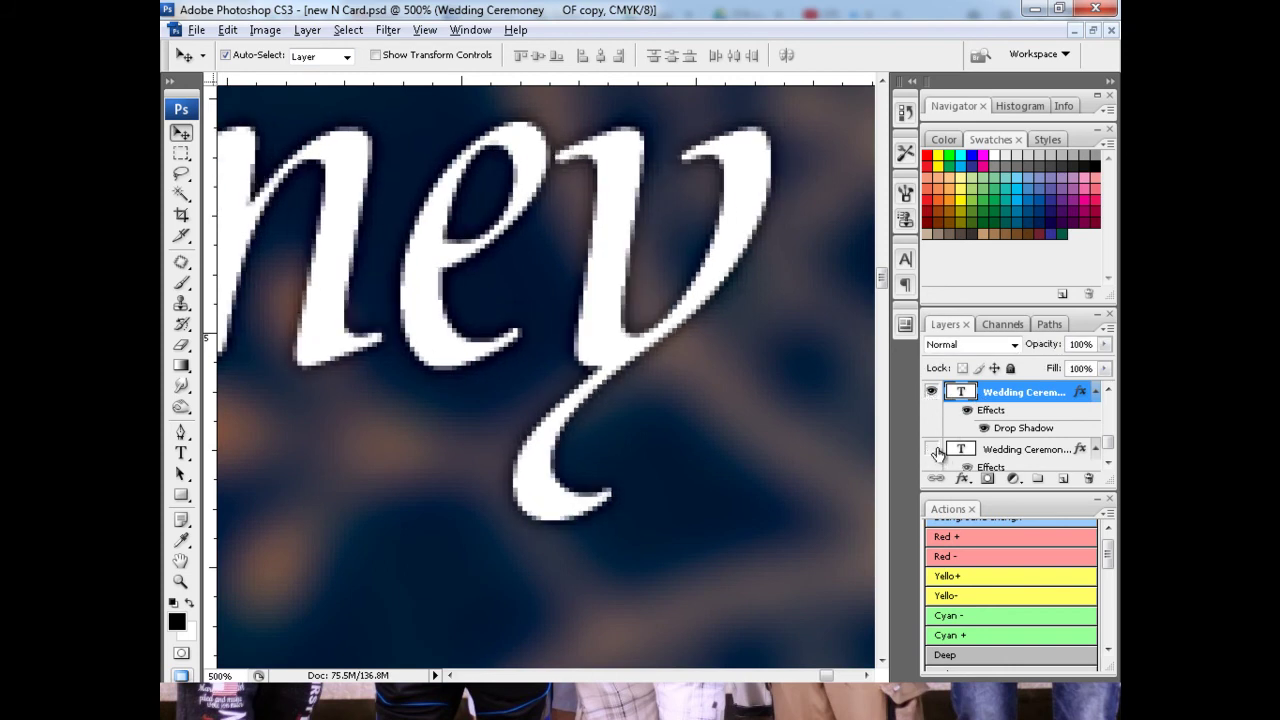
Step: Give the title copy a bright yellow fff000 Color Overlay instead of a gradient
right_click(995, 453)
left_click(812, 162)
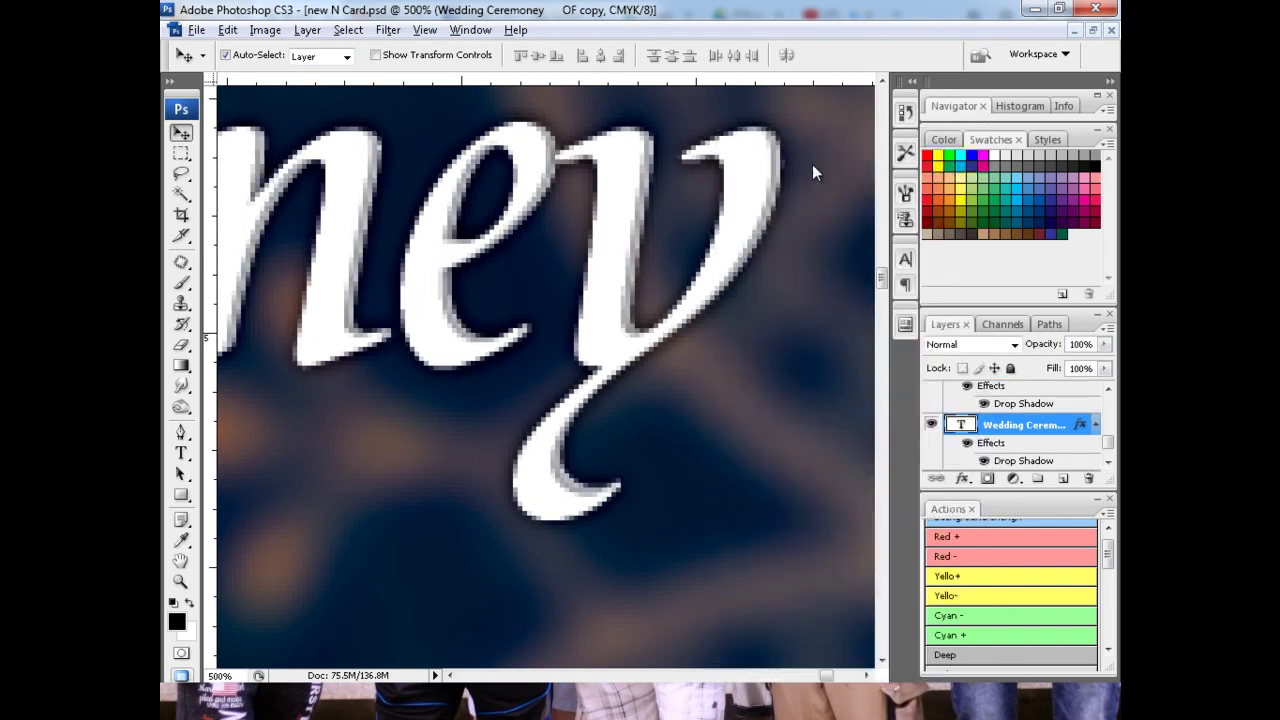
left_click(722, 399)
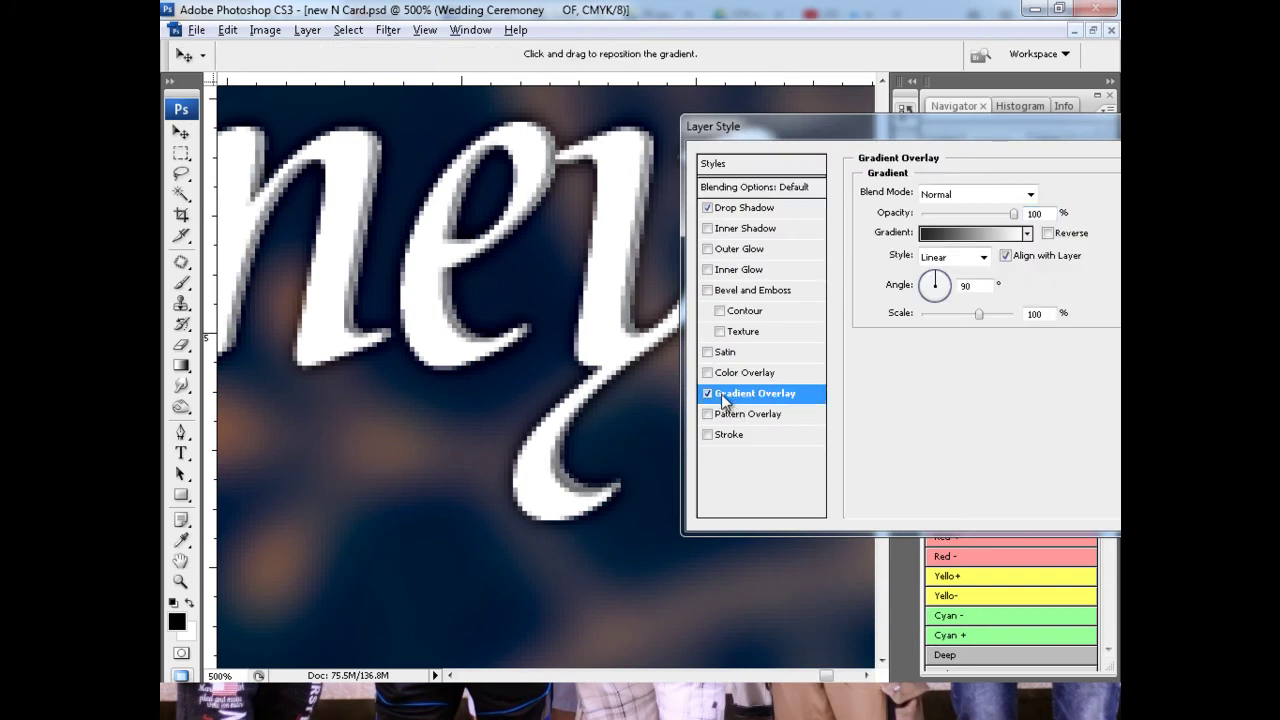
left_click(708, 393)
left_click(760, 372)
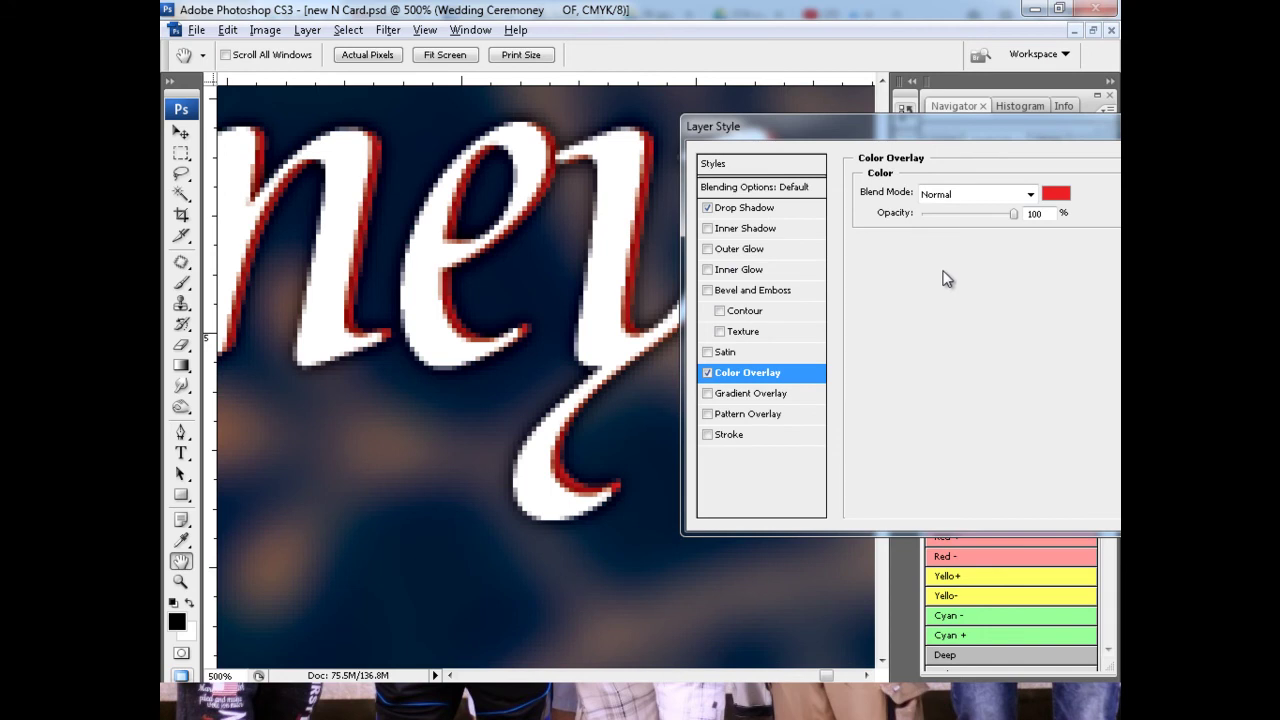
left_click(1055, 194)
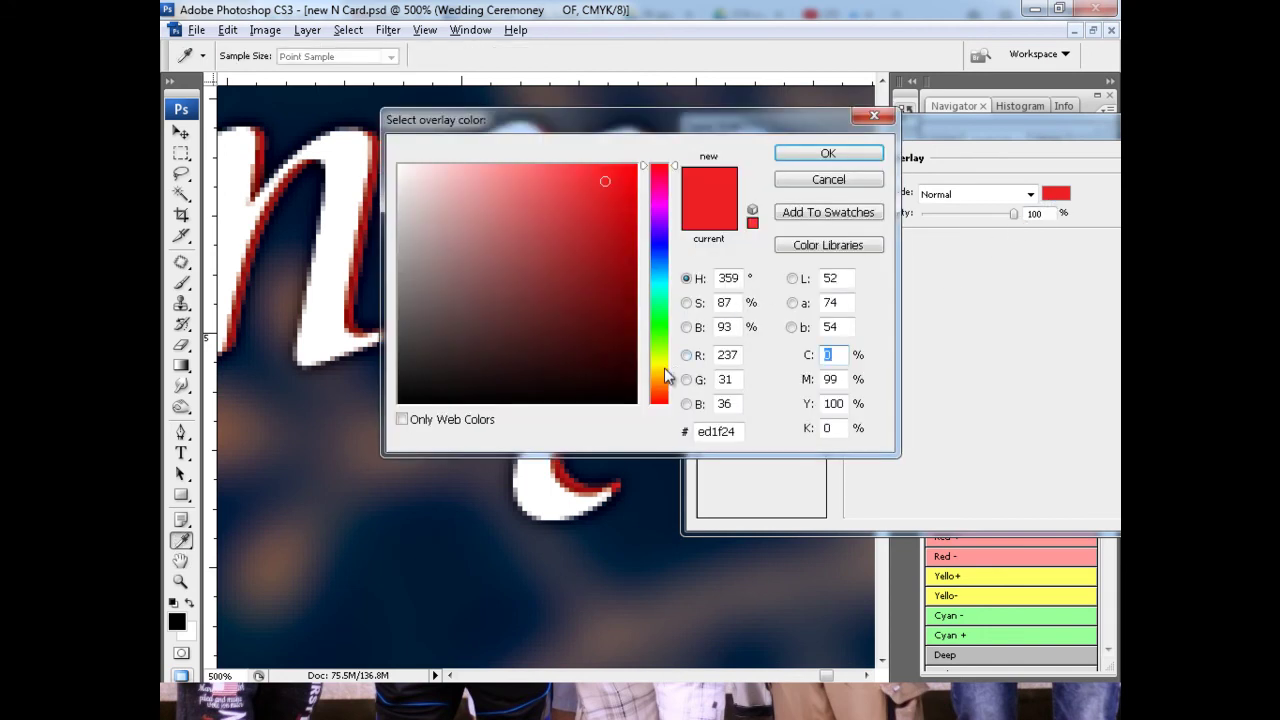
left_click_drag(664, 378, 664, 366)
left_click_drag(615, 192, 708, 155)
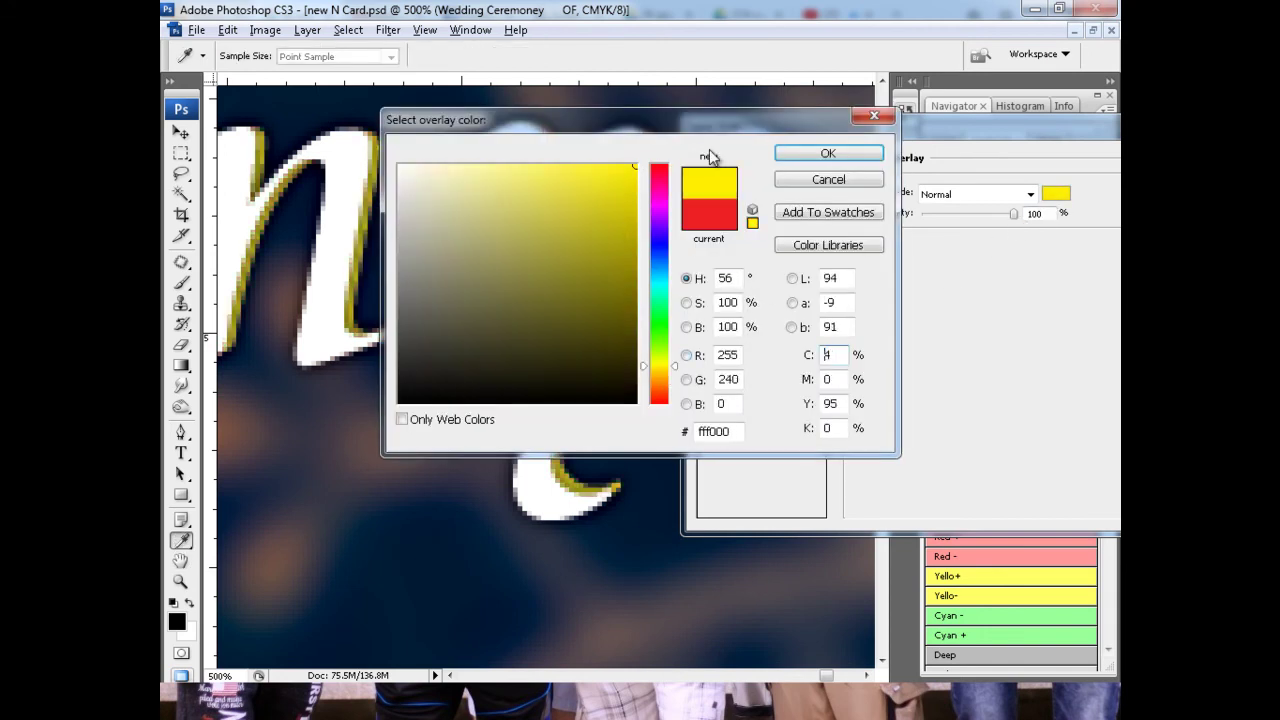
key("Return")
key("Return")
key("v")
Step: Zoom in to inspect the yellow edge on OF, then set the view to 66.7%
key("ctrl+minus")
key("ctrl+minus")
key("ctrl+minus")
key("ctrl+minus")
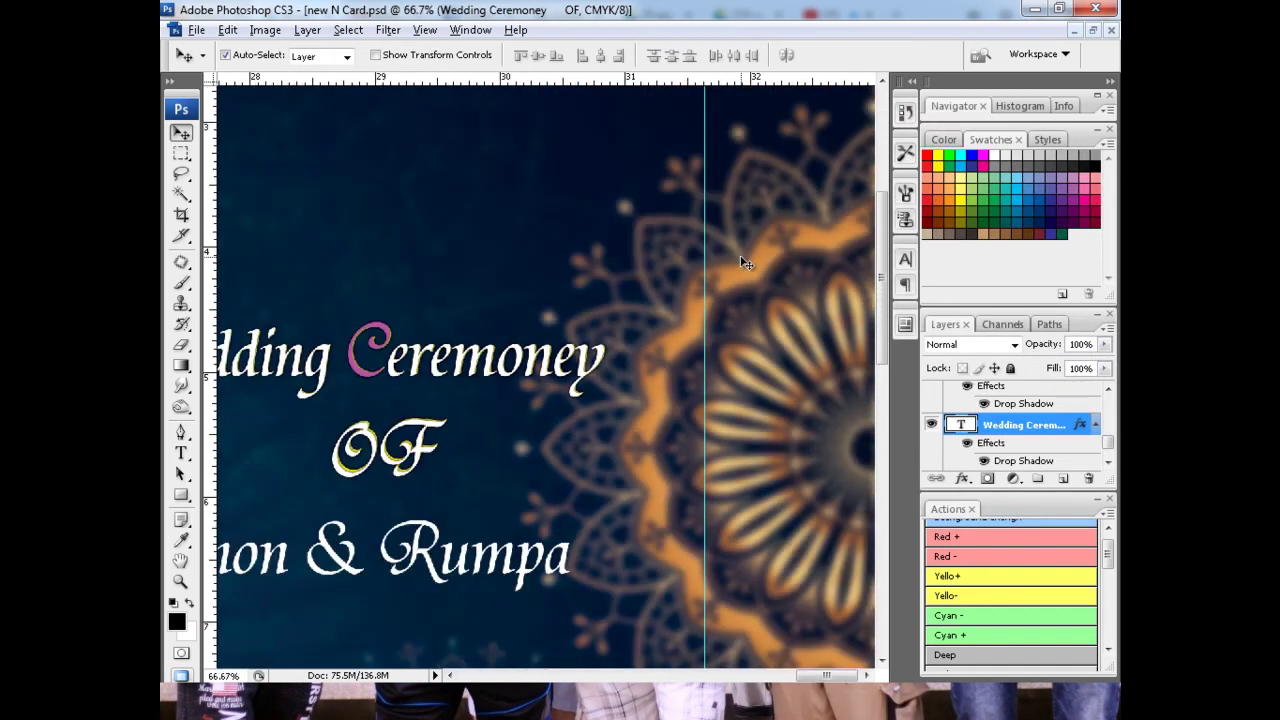
key("ctrl+plus")
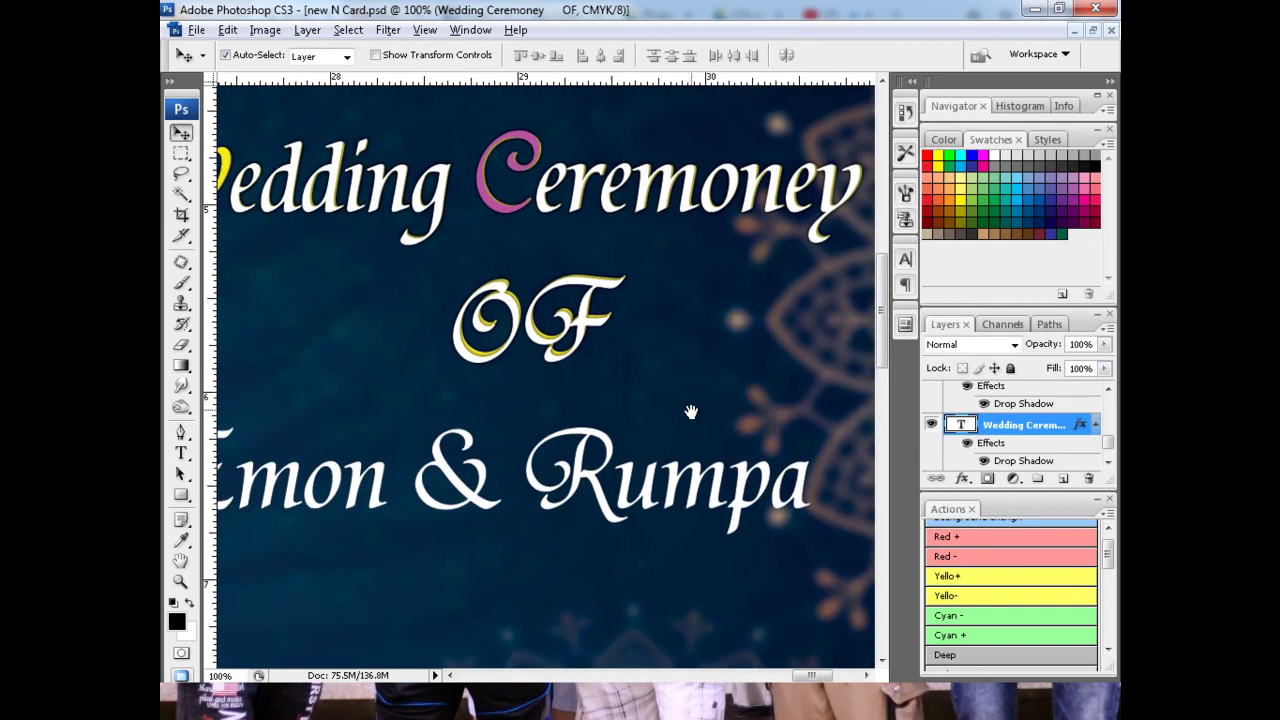
left_click_drag(690, 412, 714, 420)
left_click_drag(400, 271, 771, 543)
scroll(652, 424, "up", 2)
scroll(620, 410, "up", 2)
key("ctrl+minus")
key("ctrl+minus")
key("ctrl+minus")
mouse_move(634, 463)
left_mouse_down()
mouse_move(684, 415)
mouse_move(701, 485)
left_mouse_up()
key("ctrl+plus")
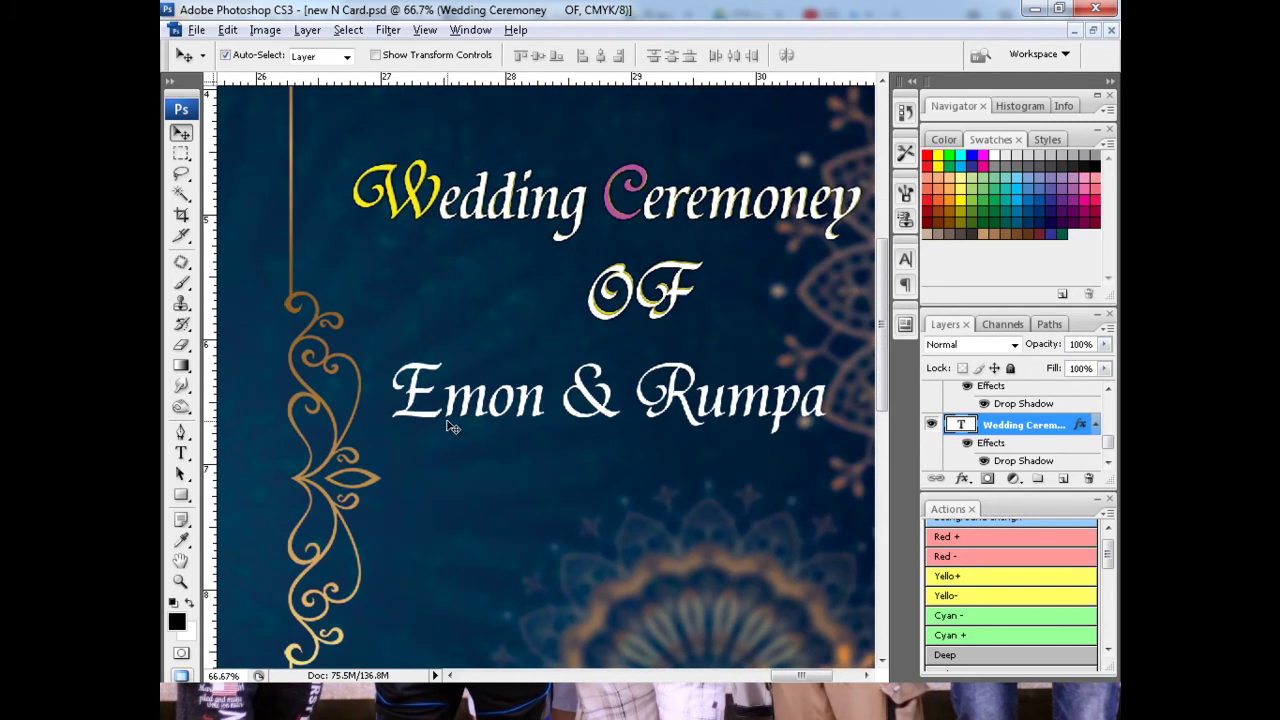
Step: Colour the initial E of the couple's names bright yellow
left_click(440, 419)
left_click(180, 453)
left_click_drag(386, 420, 443, 414)
left_click(731, 56)
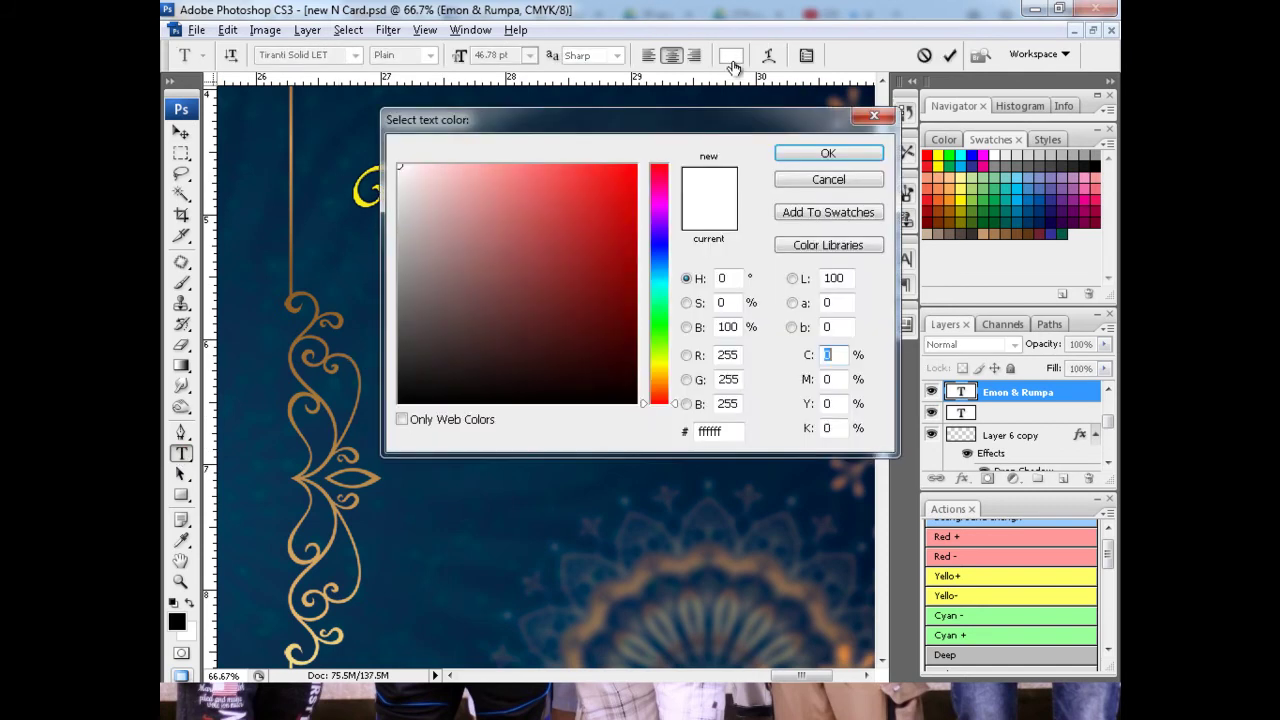
left_click_drag(665, 350, 668, 368)
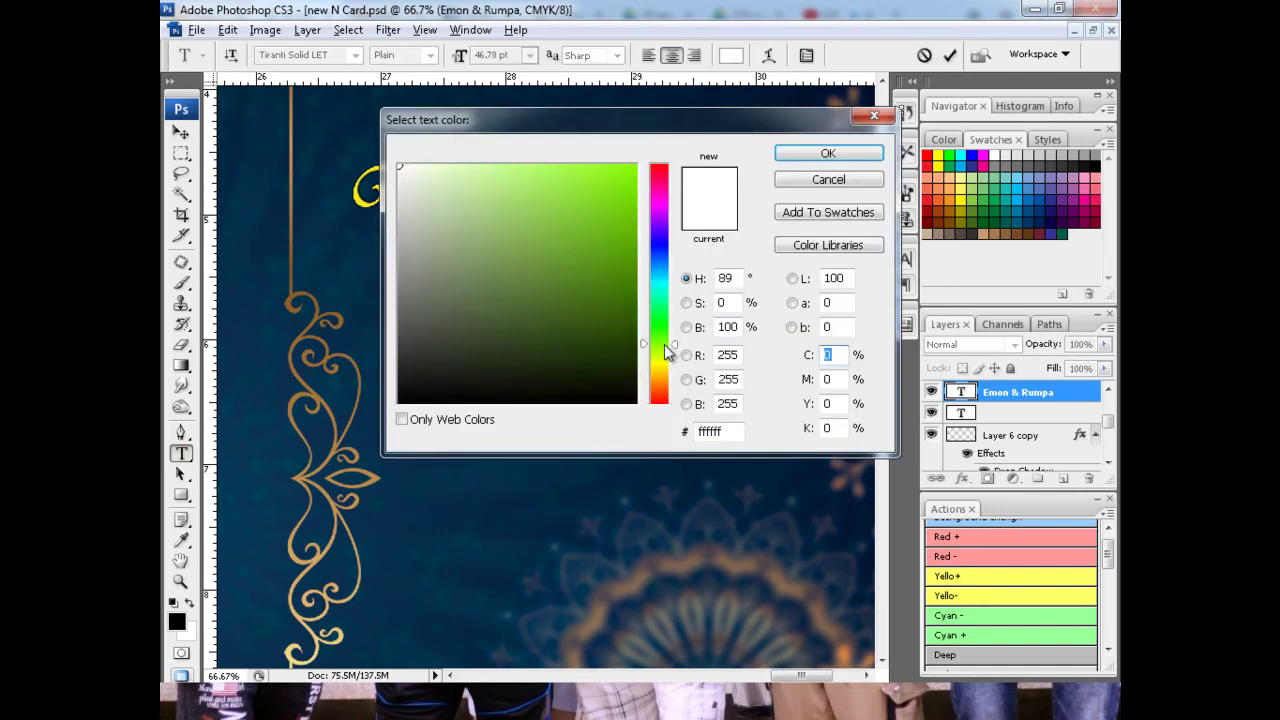
left_click(617, 174)
left_click(829, 153)
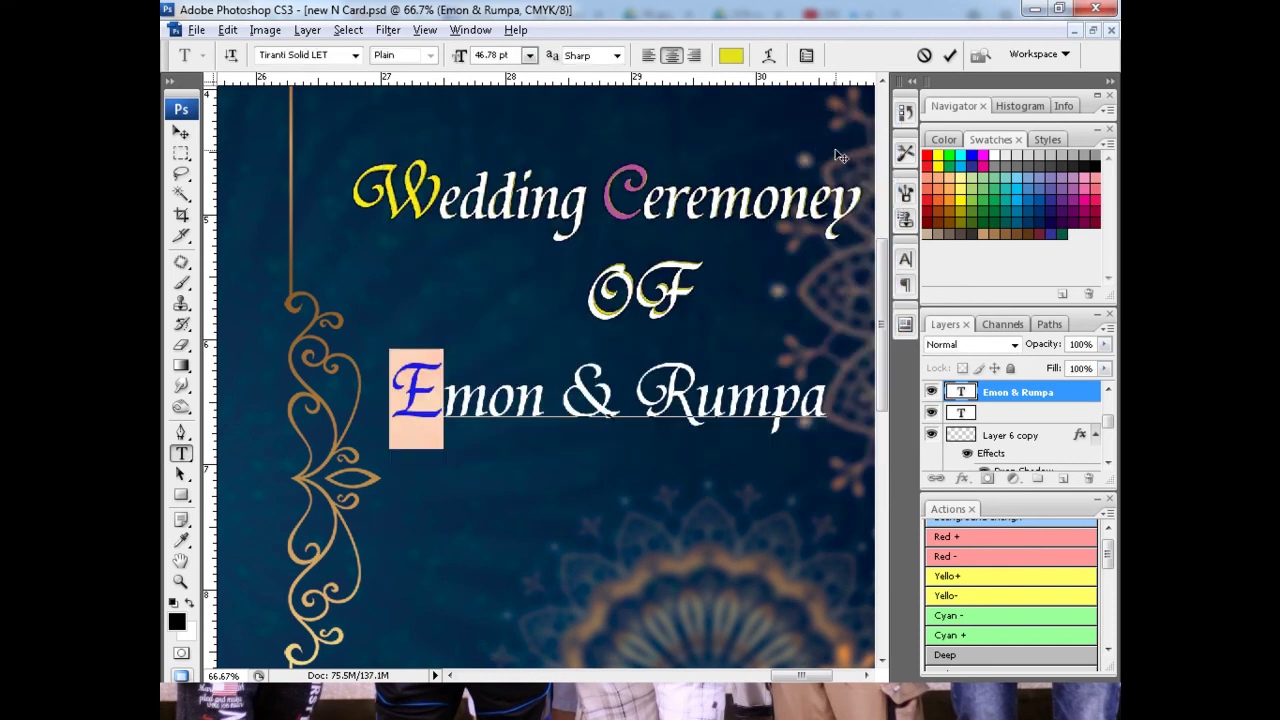
Step: Colour the ampersand in the couple's names red
left_click_drag(558, 395, 620, 395)
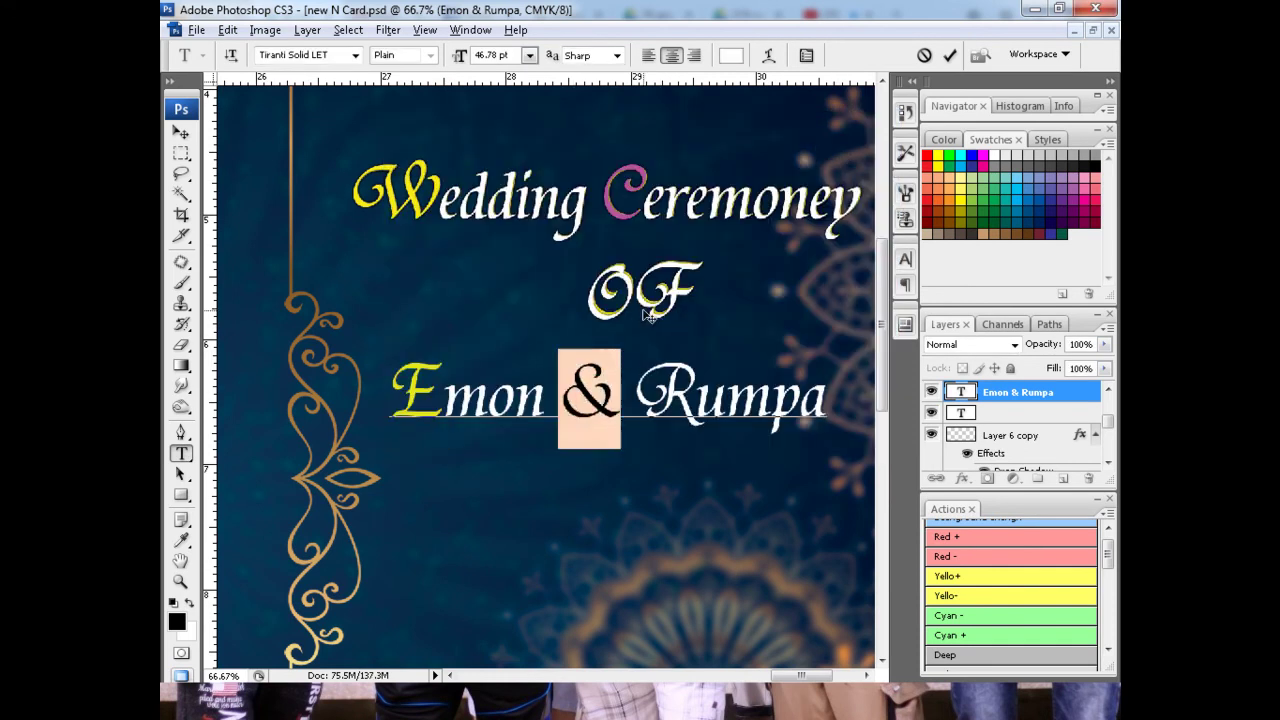
left_click(731, 55)
left_click(634, 168)
left_click(826, 152)
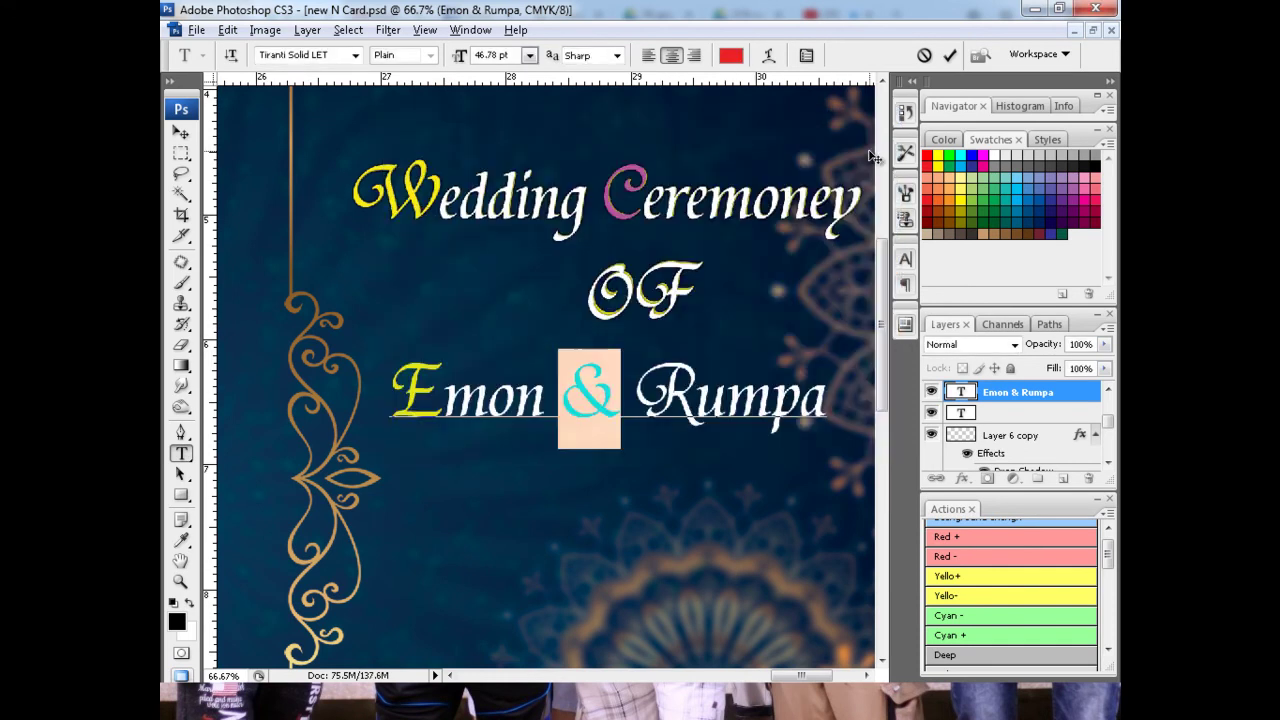
left_click(651, 390)
Step: Colour the second name's R magenta and commit the text edits
double_click(677, 385)
left_click(695, 400)
left_click_drag(697, 393, 636, 395)
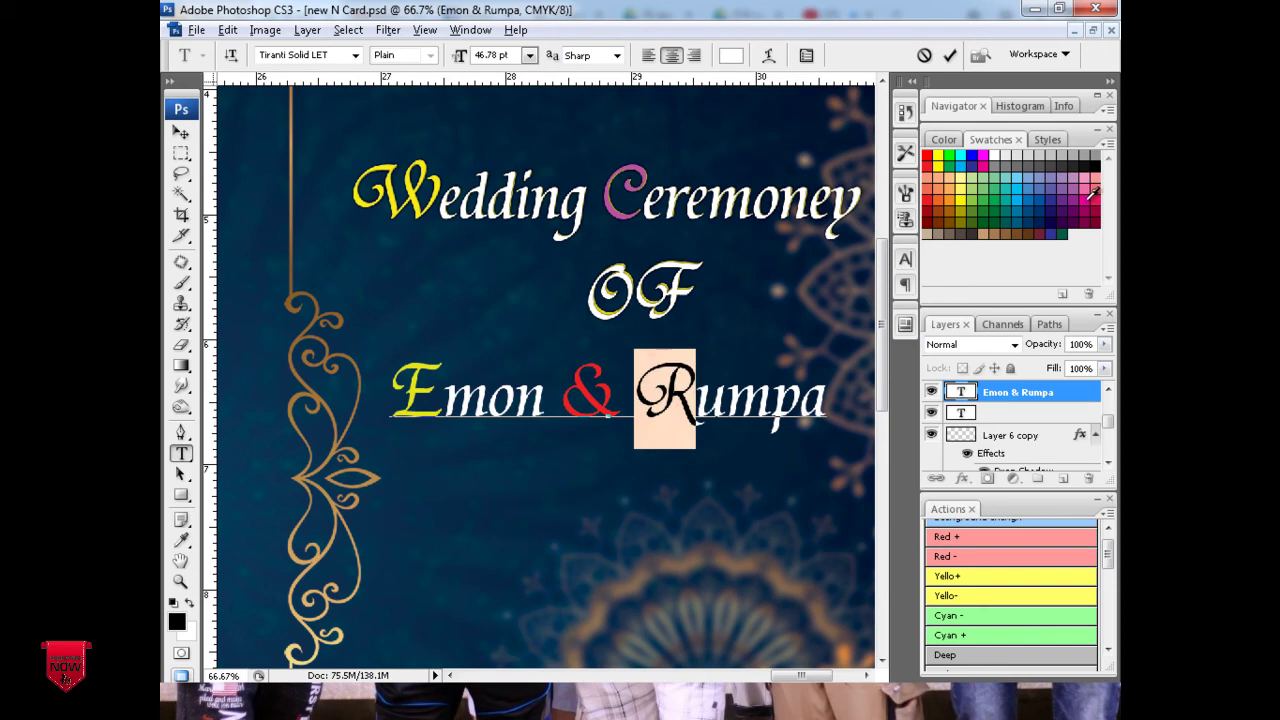
left_click(1093, 191)
key("ctrl+Return")
key("v")
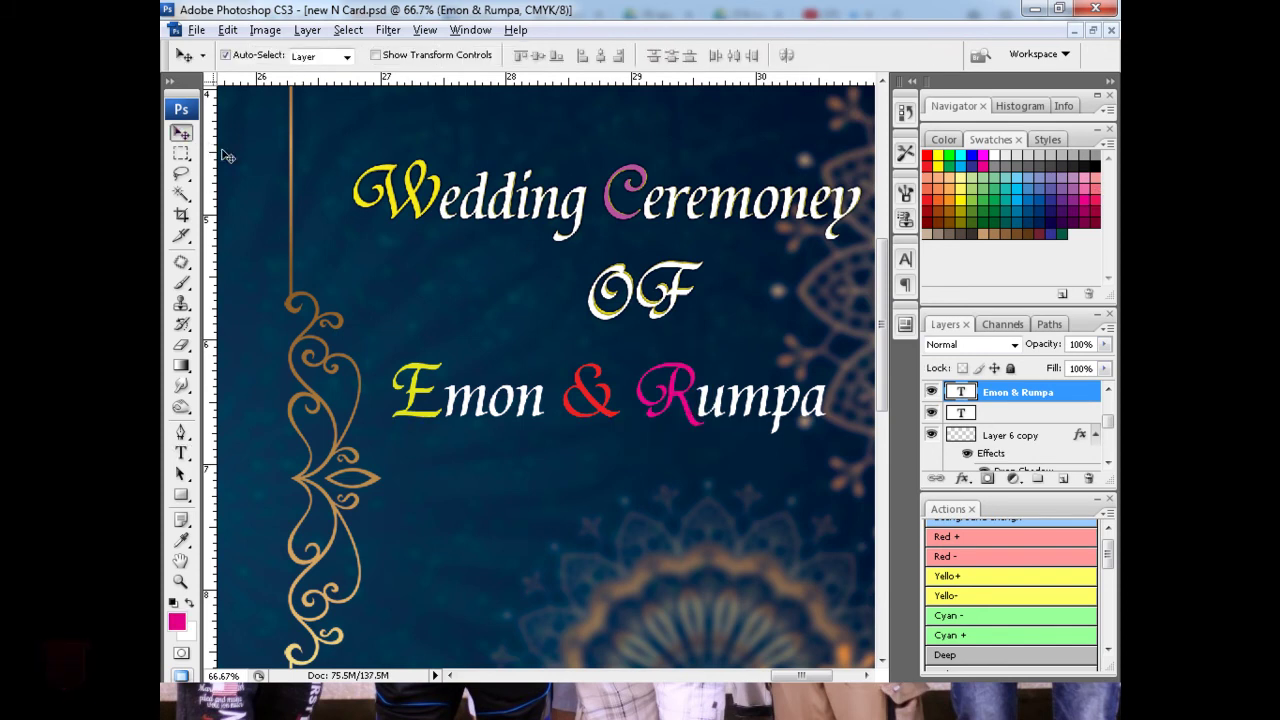
Step: Colour the C of Ceremoney Pure Magenta and commit the title text
left_click(182, 453)
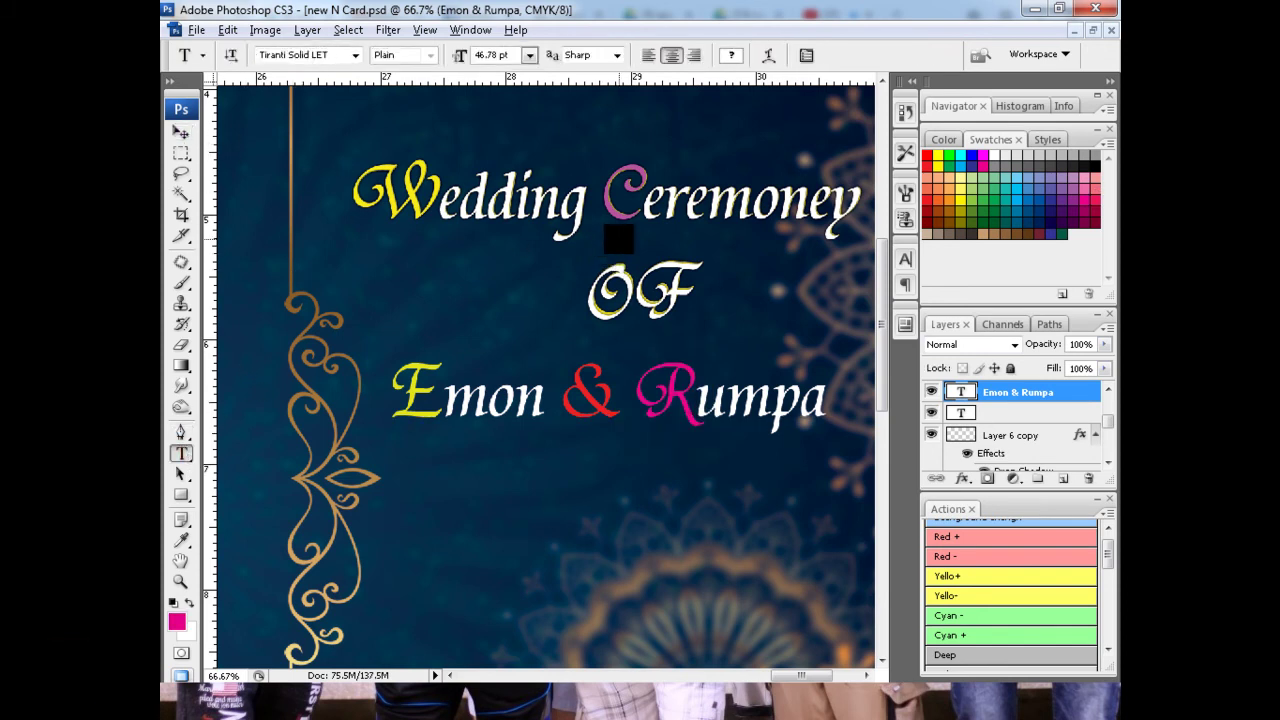
left_click_drag(603, 200, 625, 200)
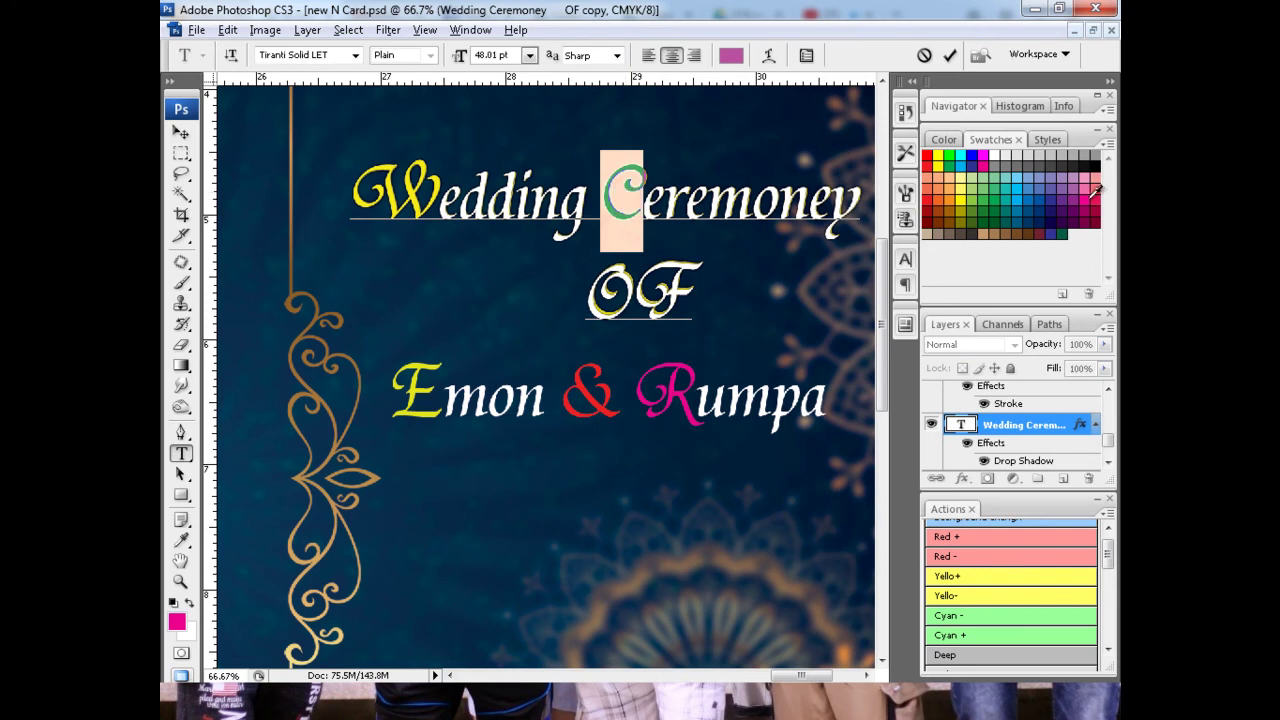
left_click(1095, 190)
left_click(809, 238)
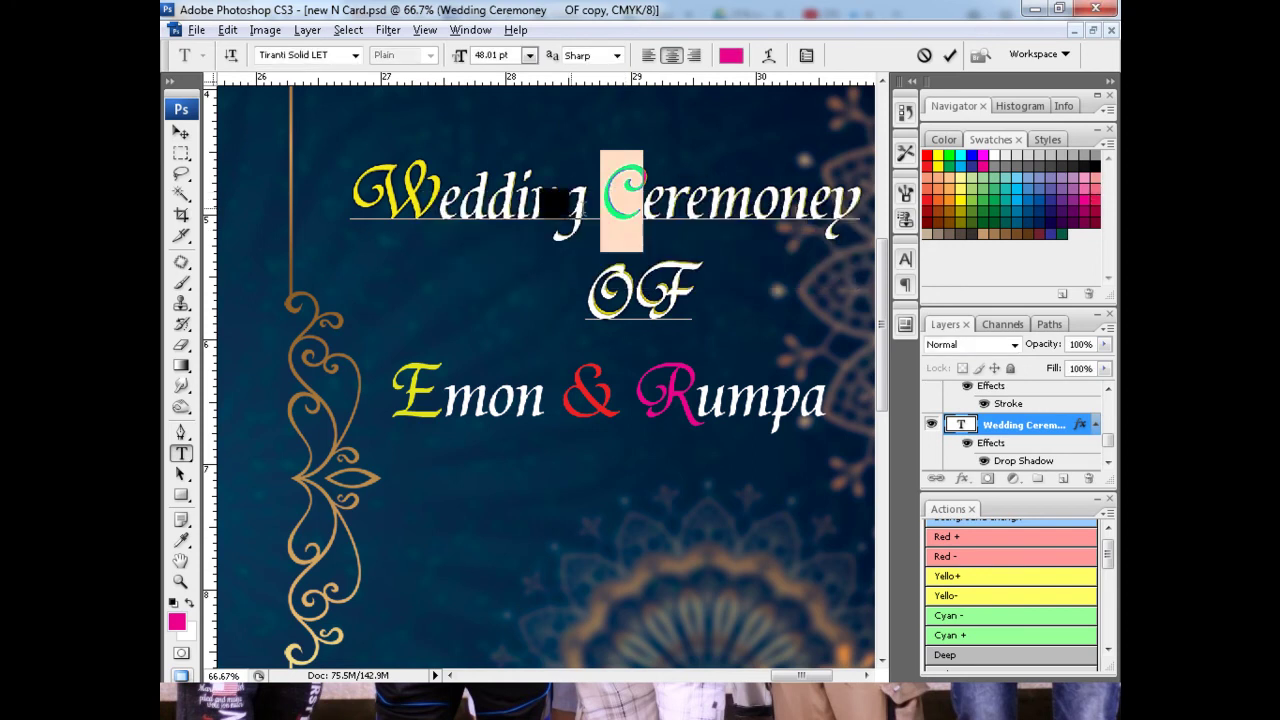
left_click(181, 131)
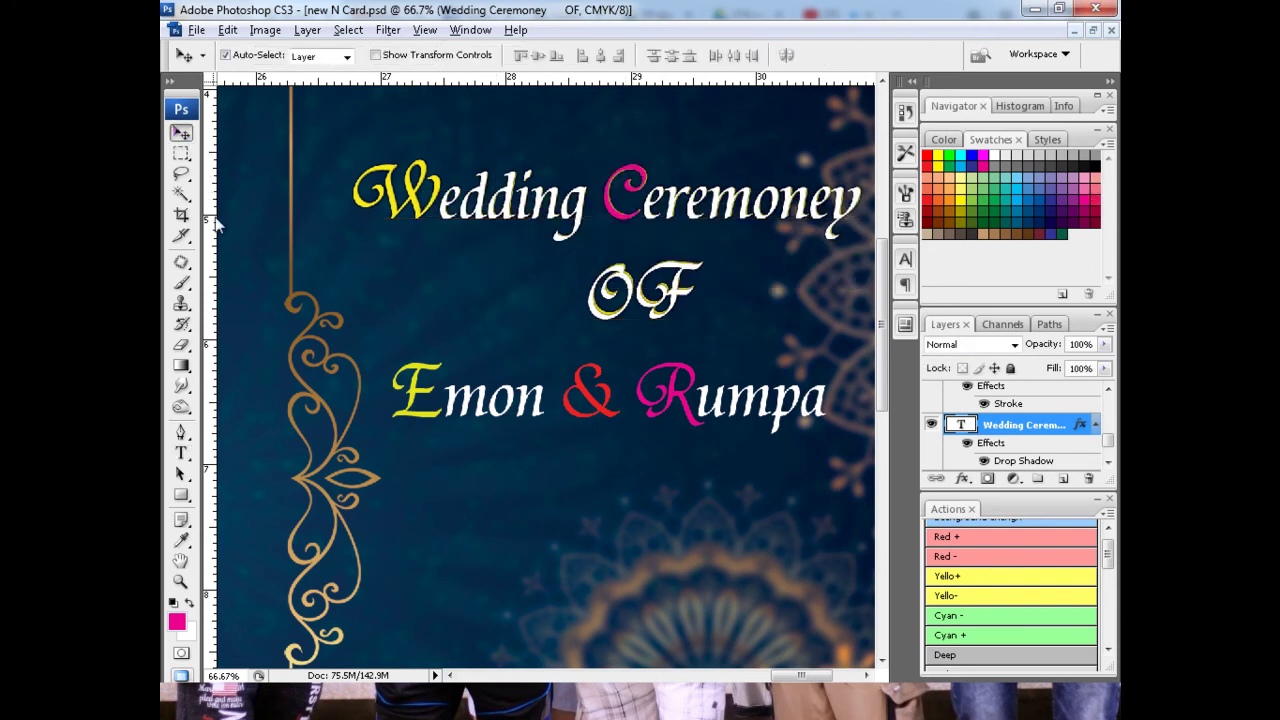
key("ctrl+minus")
key("ctrl+minus")
key("ctrl+minus")
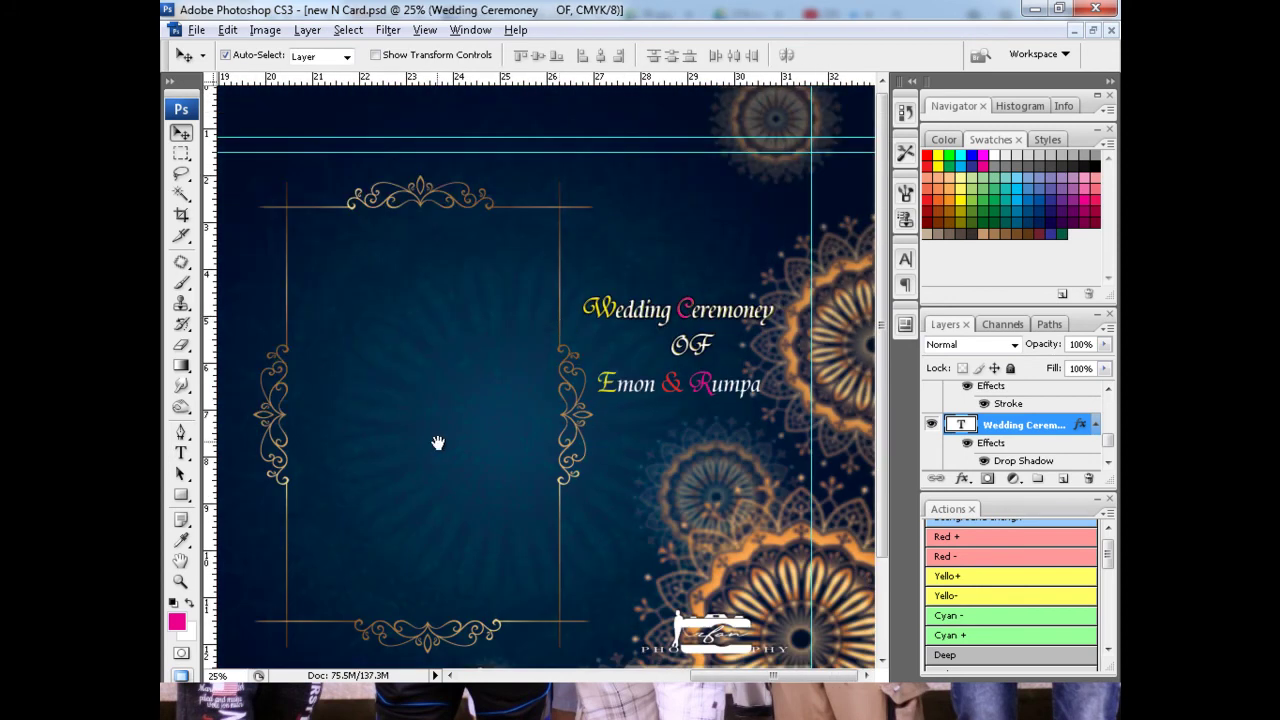
Step: Browse to the 04.07.19 shoot's s photo subfolder in the Open dialog
left_click_drag(438, 443, 849, 429)
key("ctrl+minus")
key("ctrl+minus")
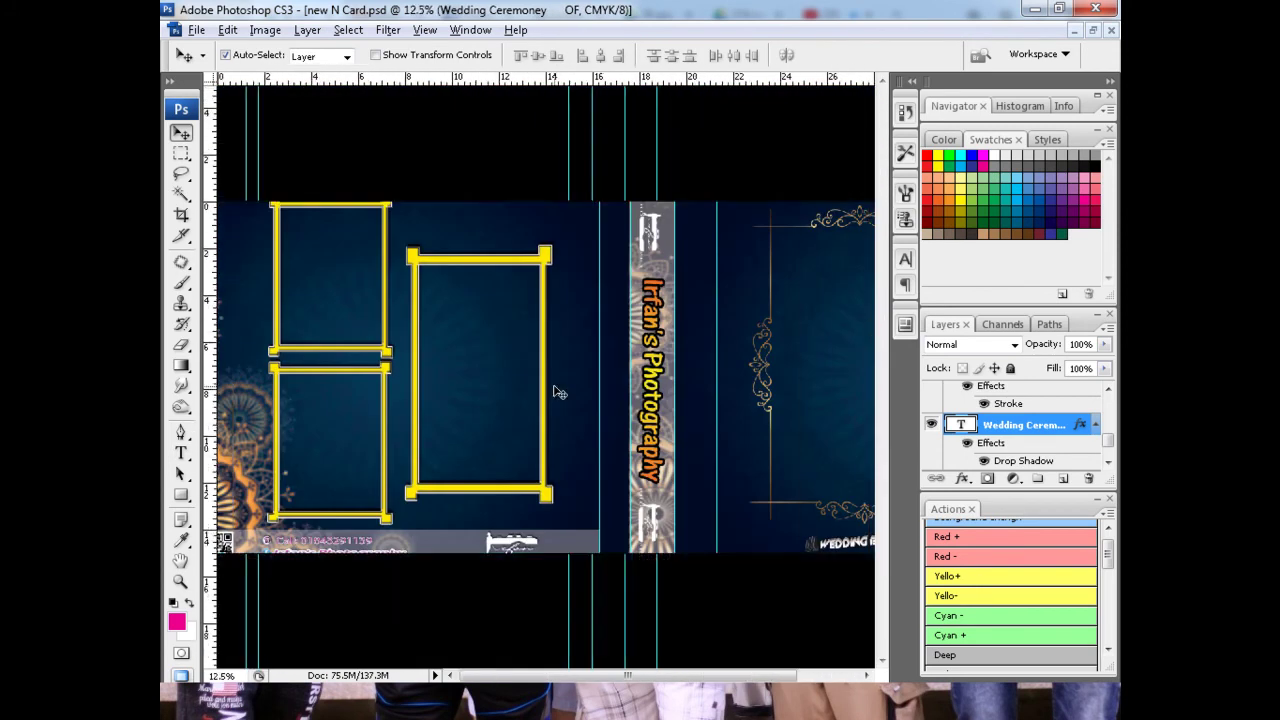
key("ctrl+o")
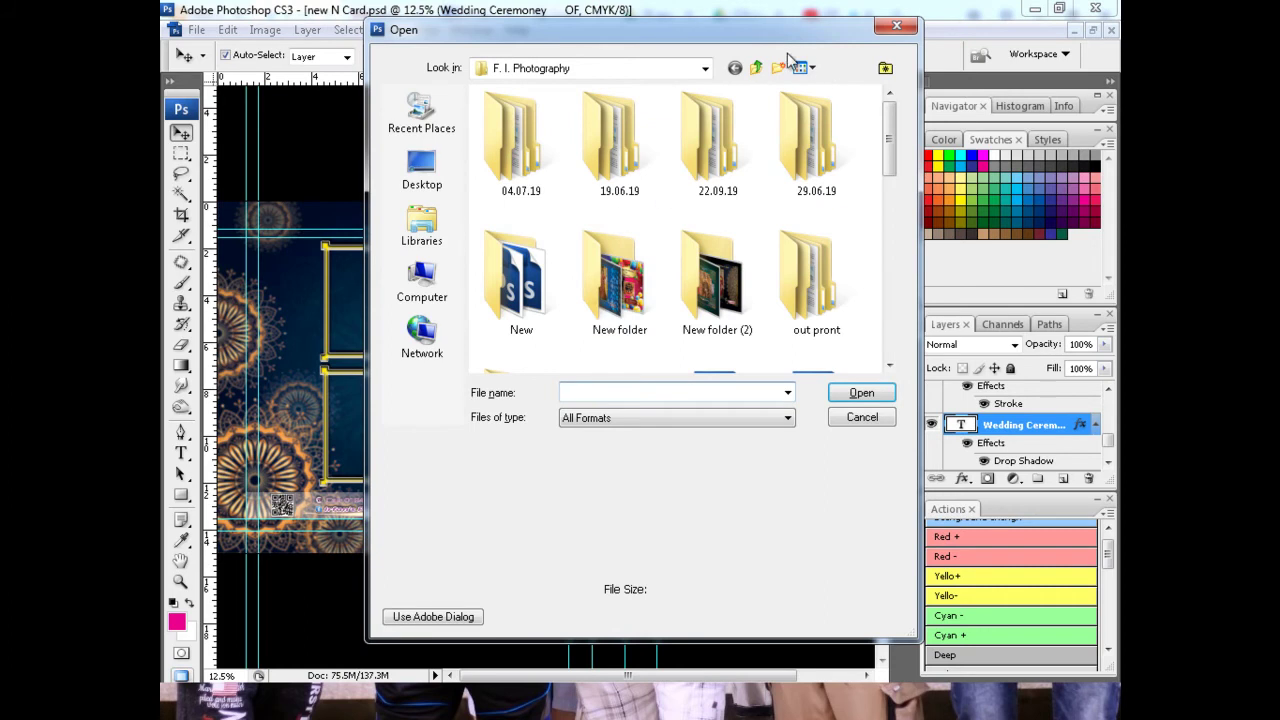
left_click(756, 67)
double_click(545, 181)
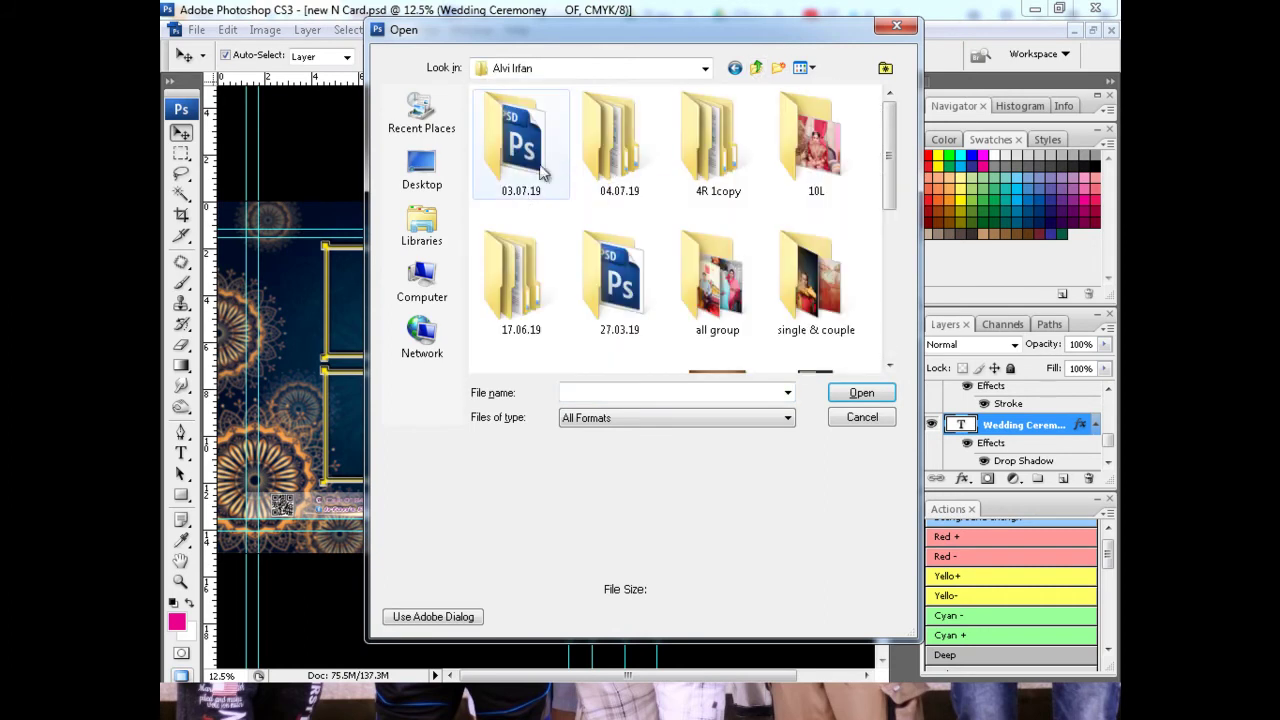
double_click(603, 158)
double_click(530, 120)
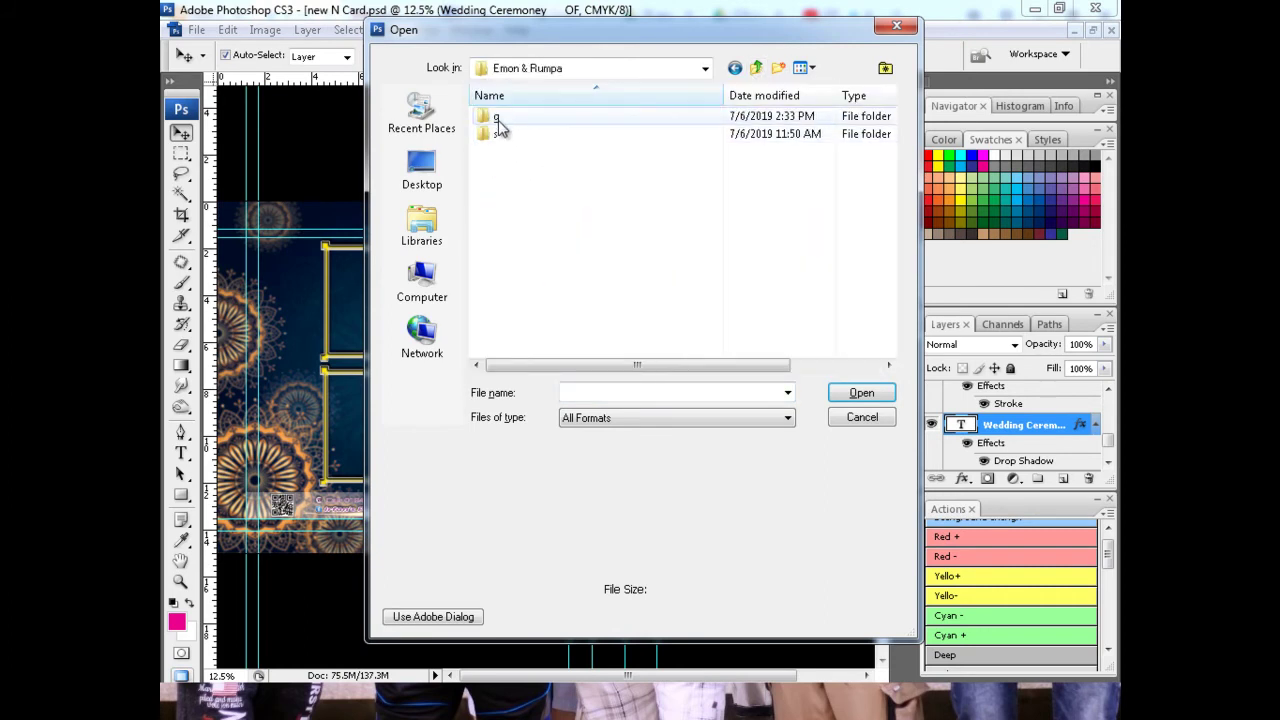
double_click(497, 133)
Step: Preview the _IRF9170-Exposure.jpg couple photo in Windows Photo Viewer
scroll(716, 233, "down", 2)
scroll(716, 233, "down", 3)
scroll(716, 233, "down", 2)
scroll(716, 233, "down", 2)
scroll(718, 232, "down", 2)
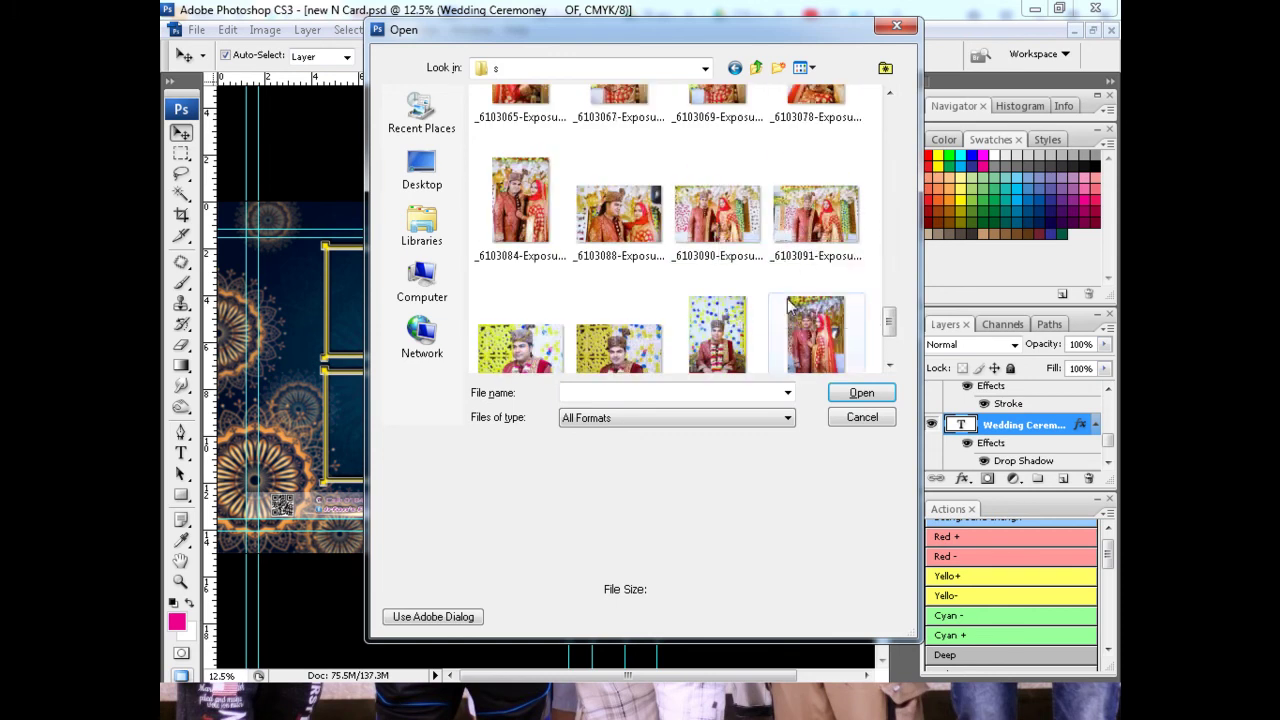
scroll(785, 297, "down", 2)
scroll(820, 228, "up", 2)
scroll(818, 232, "up", 2)
scroll(816, 236, "down", 2)
scroll(815, 240, "down", 2)
scroll(815, 240, "down", 3)
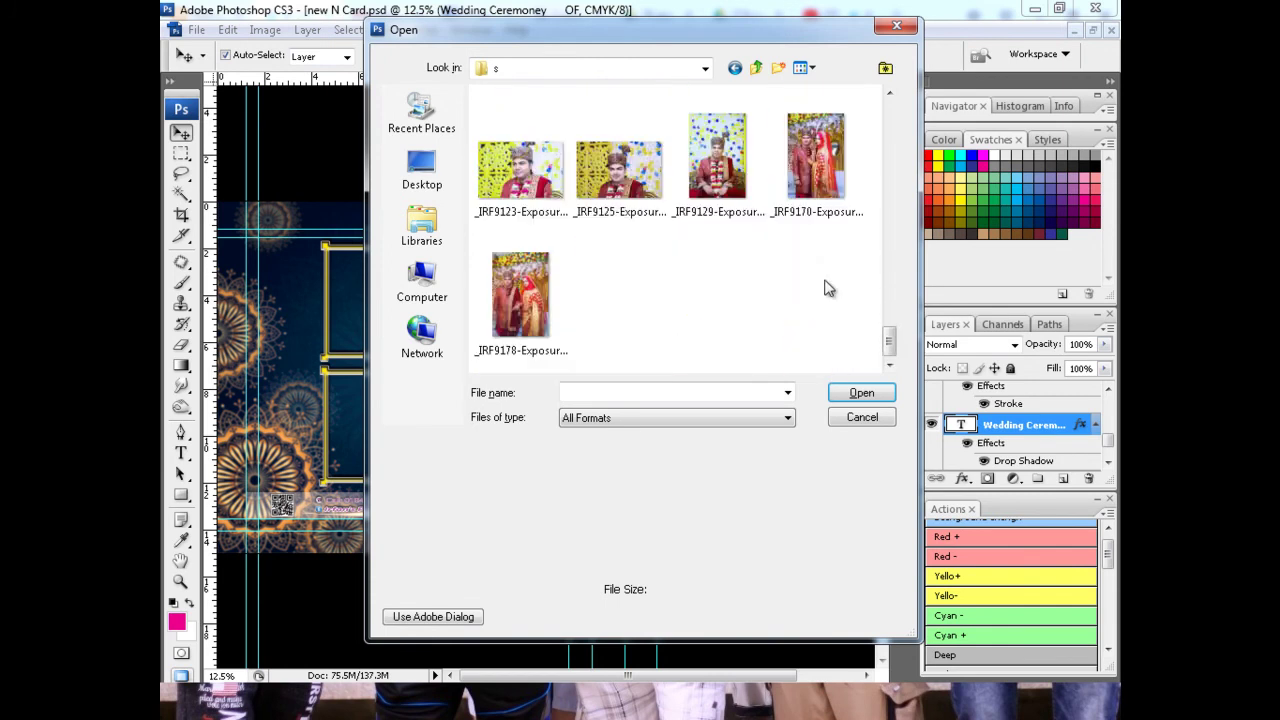
right_click(805, 177)
left_click(851, 214)
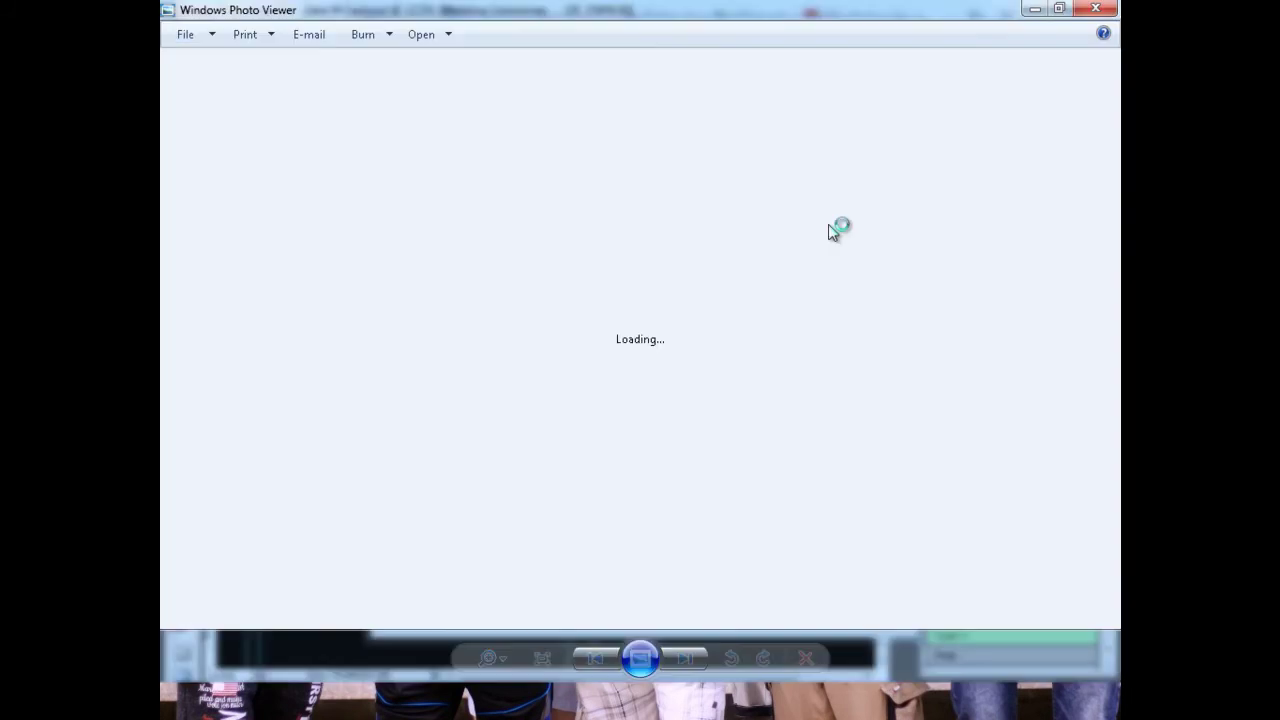
scroll(779, 225, "up", 2)
scroll(763, 245, "up", 2)
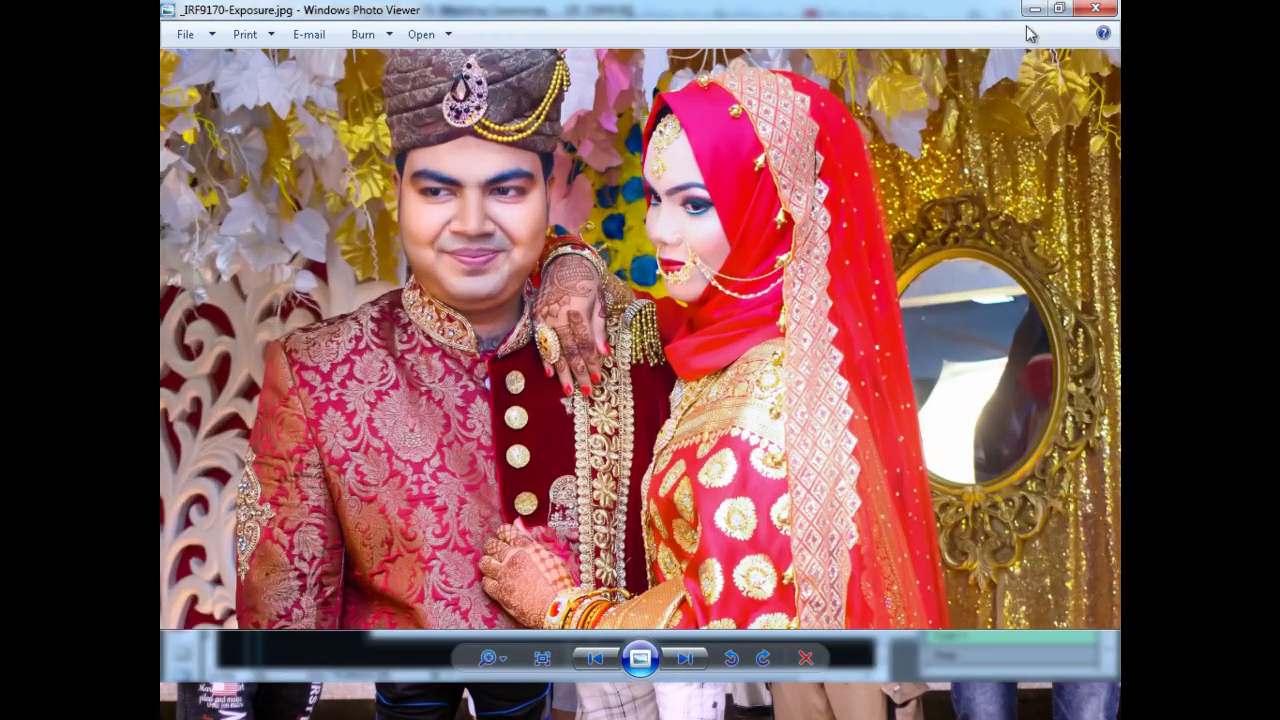
left_click(1105, 8)
Step: Preview the standing couple portrait _6103084-Exposure.jpg in Windows Photo Viewer
scroll(757, 240, "up", 2)
scroll(757, 240, "down", 2)
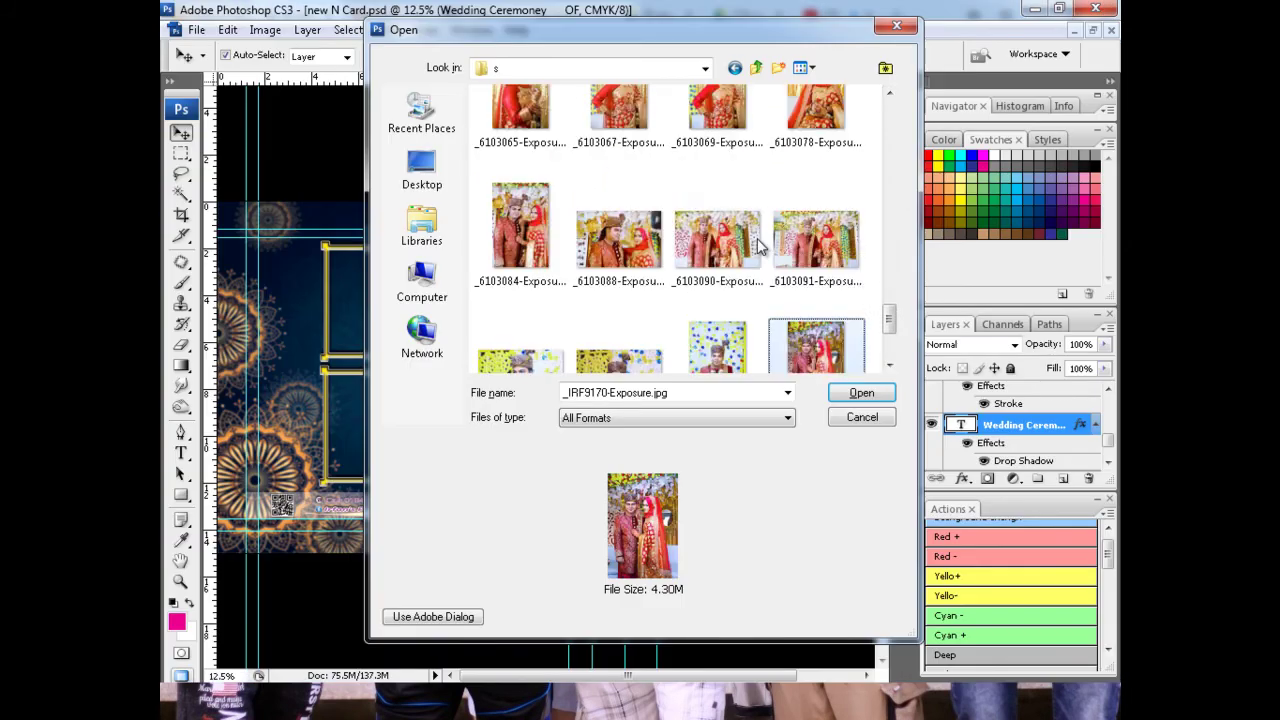
left_click(540, 192)
right_click(543, 176)
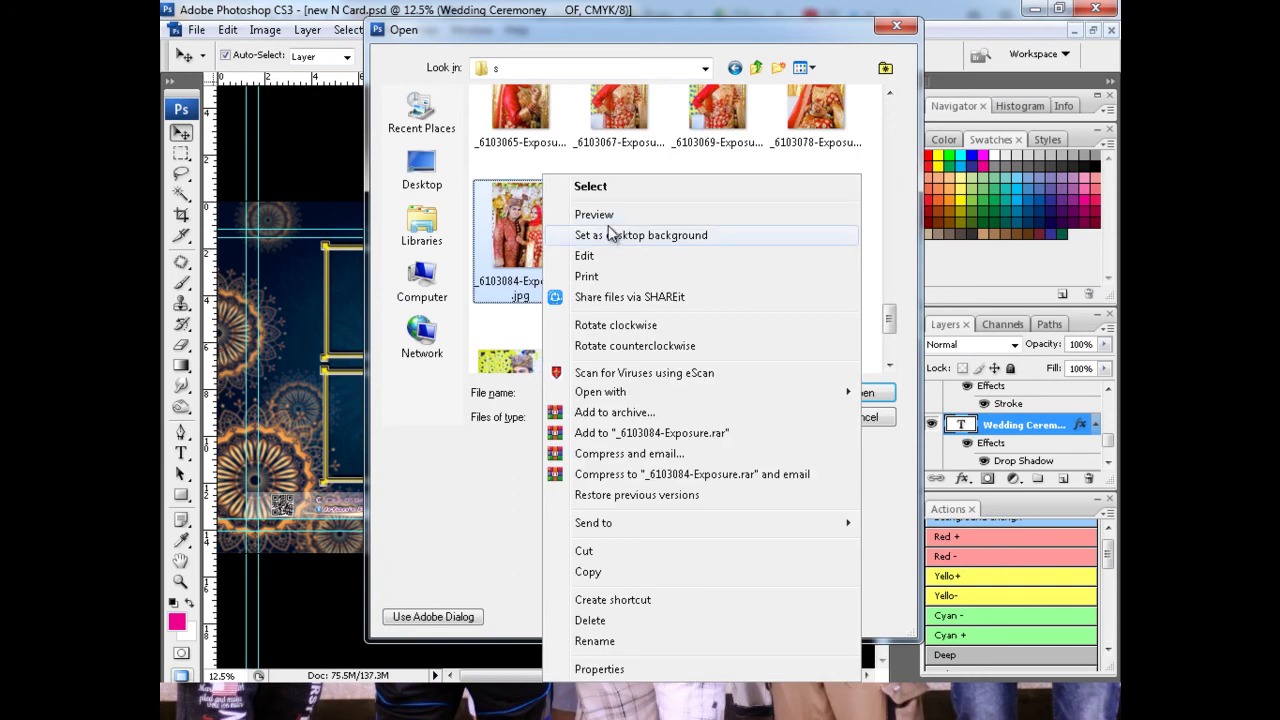
left_click(600, 214)
scroll(700, 280, "up", 2)
scroll(551, 466, "up", 2)
scroll(563, 432, "down", 4)
scroll(563, 432, "down", 3)
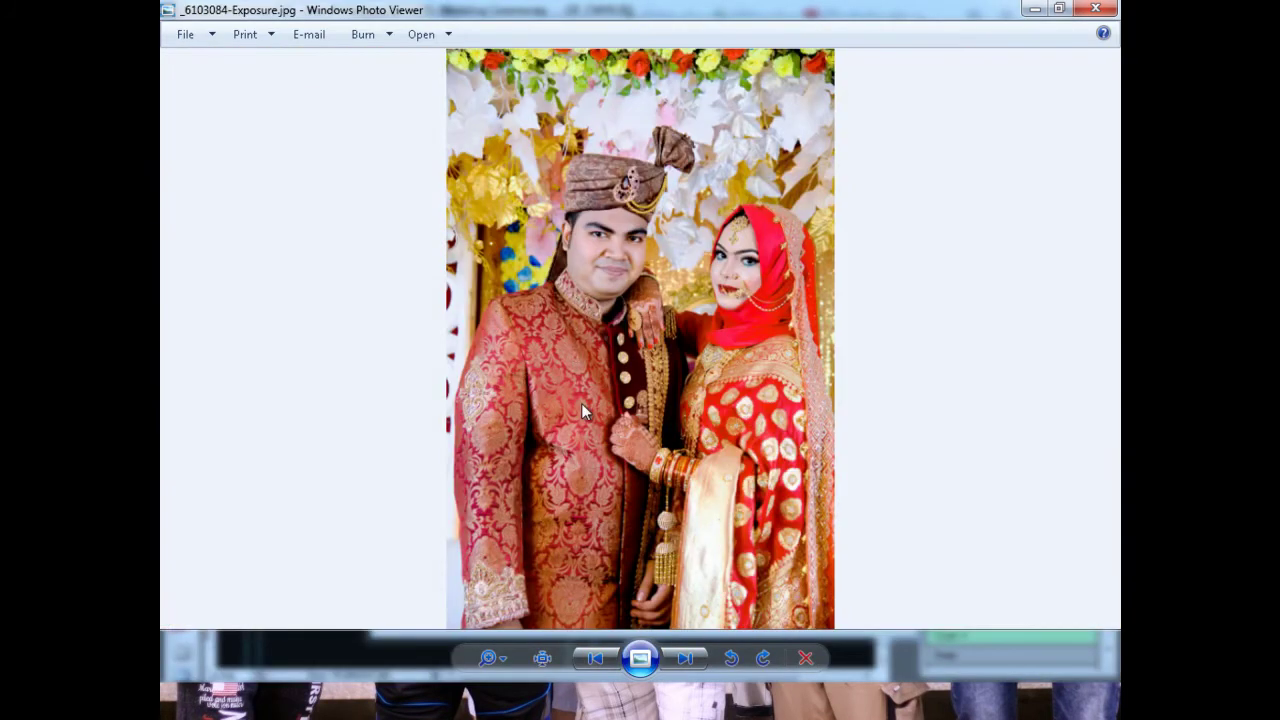
left_click(1088, 9)
Step: Open _6103084-Exposure.jpg and drag it into the new N Card.psd album spread
key("Return")
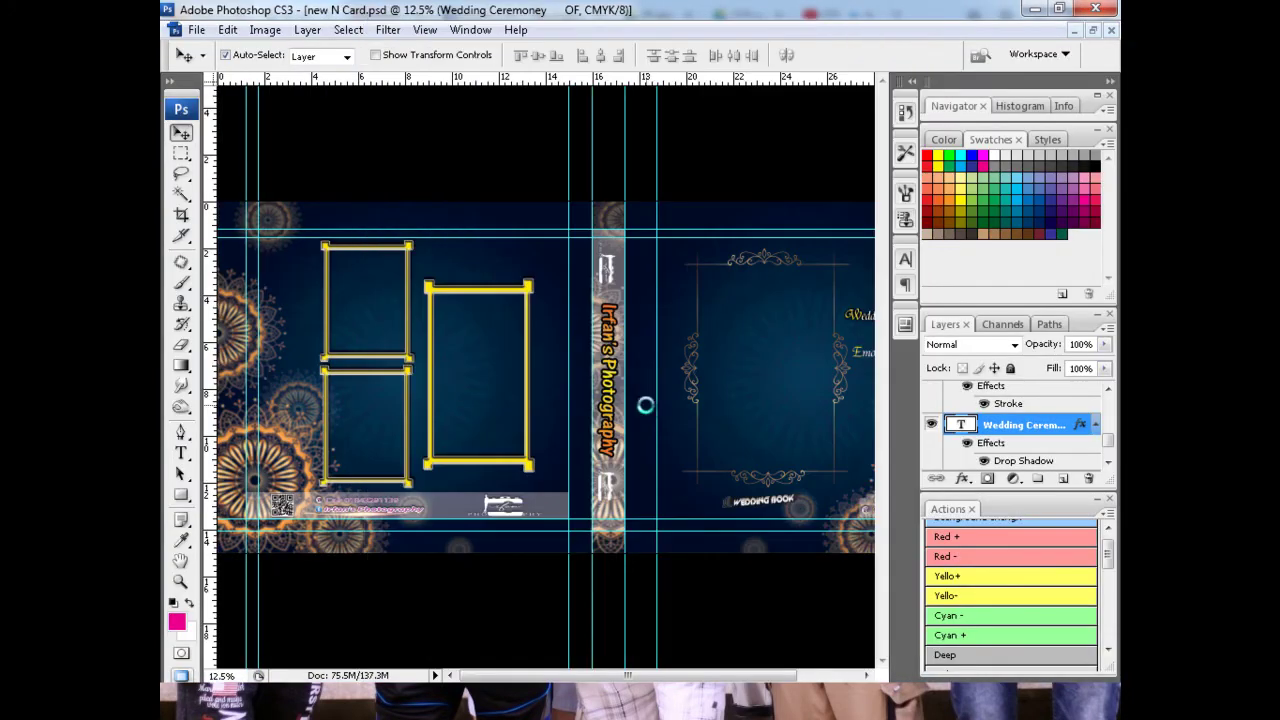
key("f")
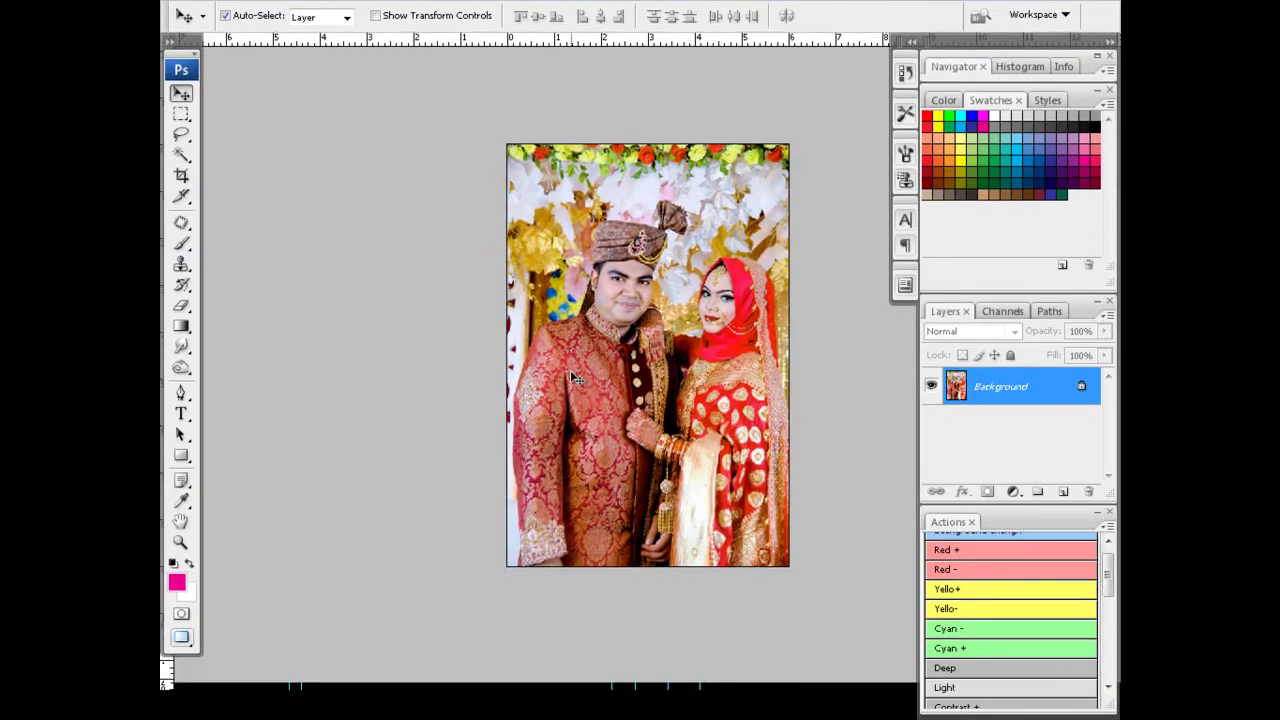
left_click_drag(478, 214, 710, 297)
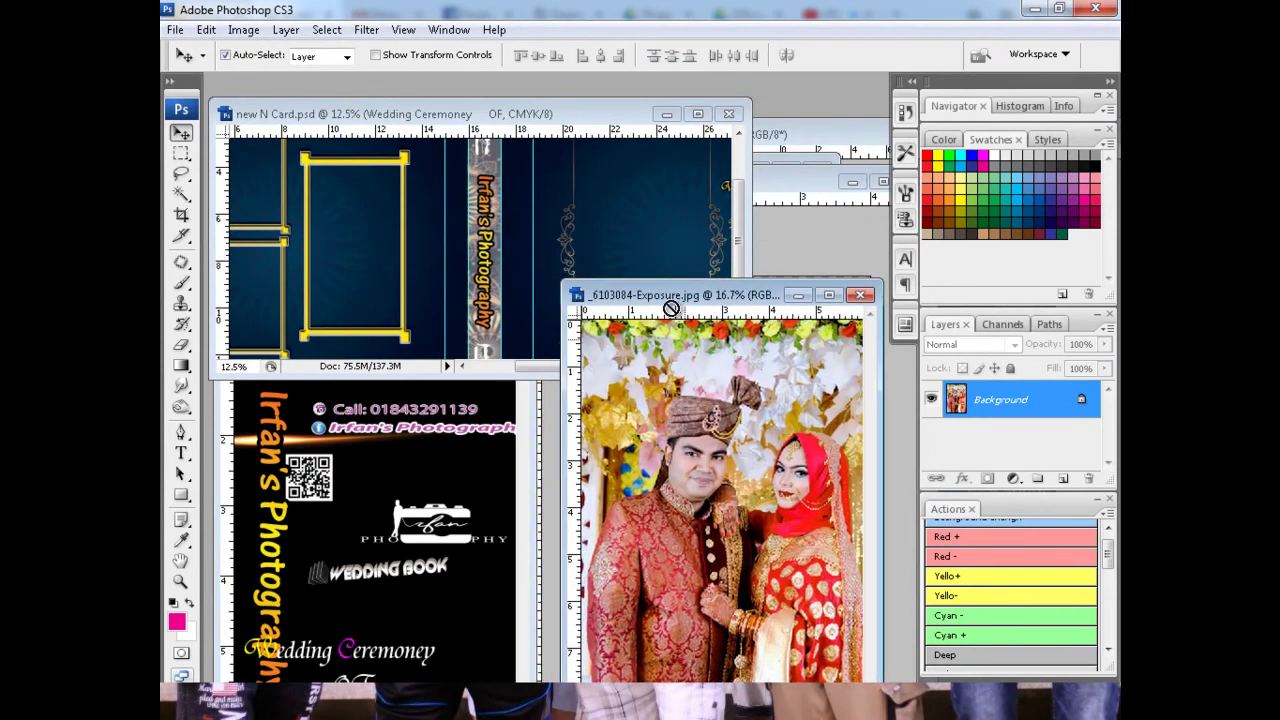
left_click_drag(700, 450, 645, 216)
key("f")
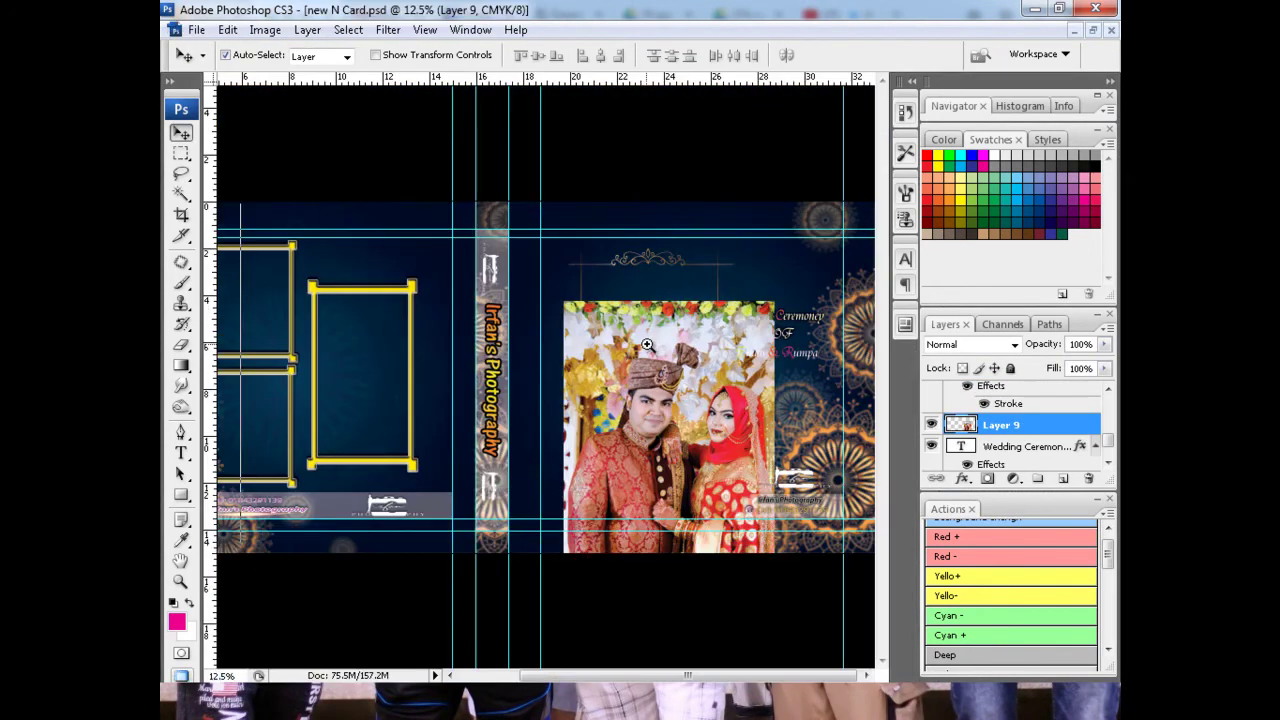
Step: Position the couple photo Layer 9 on the front cover, below the title text layers
left_click(647, 344)
left_click(700, 360)
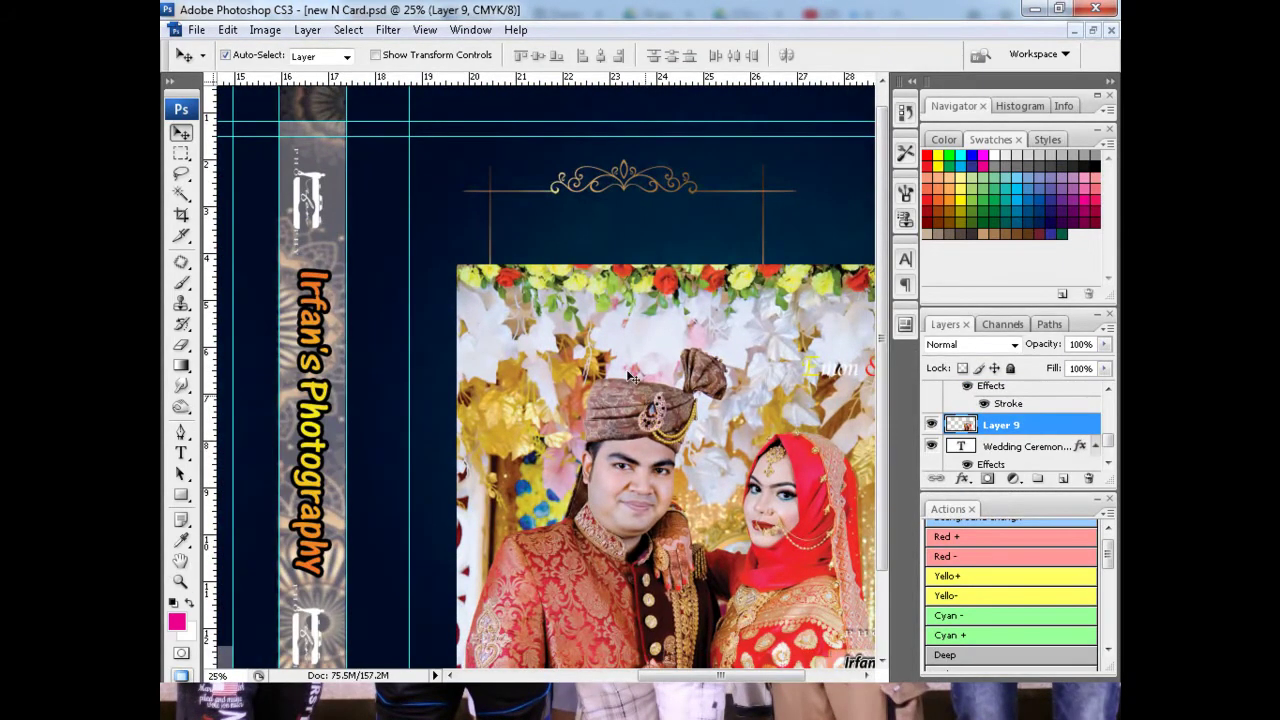
left_click_drag(630, 376, 596, 268)
key("ctrl+bracketleft")
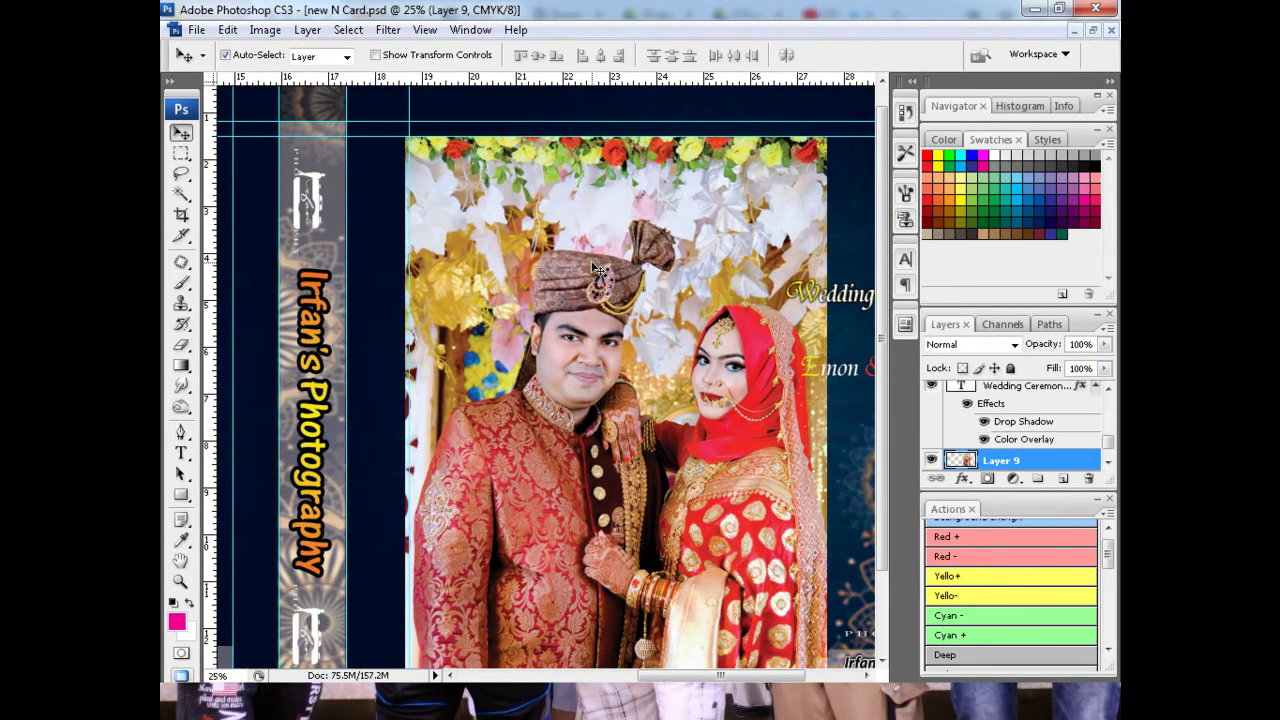
key("ctrl+bracketleft")
key("ctrl+bracketleft")
key("ctrl+bracketleft")
key("ctrl+bracketleft")
right_click(618, 336)
Step: Scale Layer 9 to 68.7% and position it inside the front cover's gold ornament frame
left_click(640, 345)
key("ctrl+t")
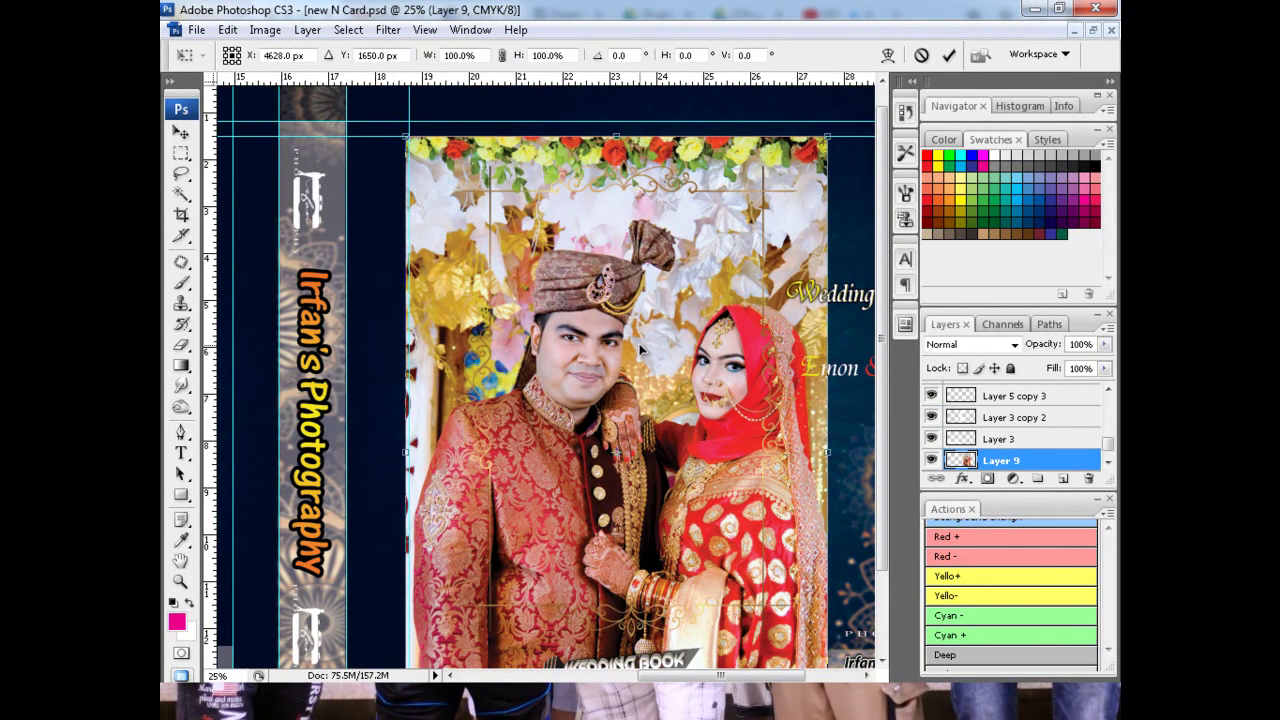
left_click_drag(400, 134, 455, 174)
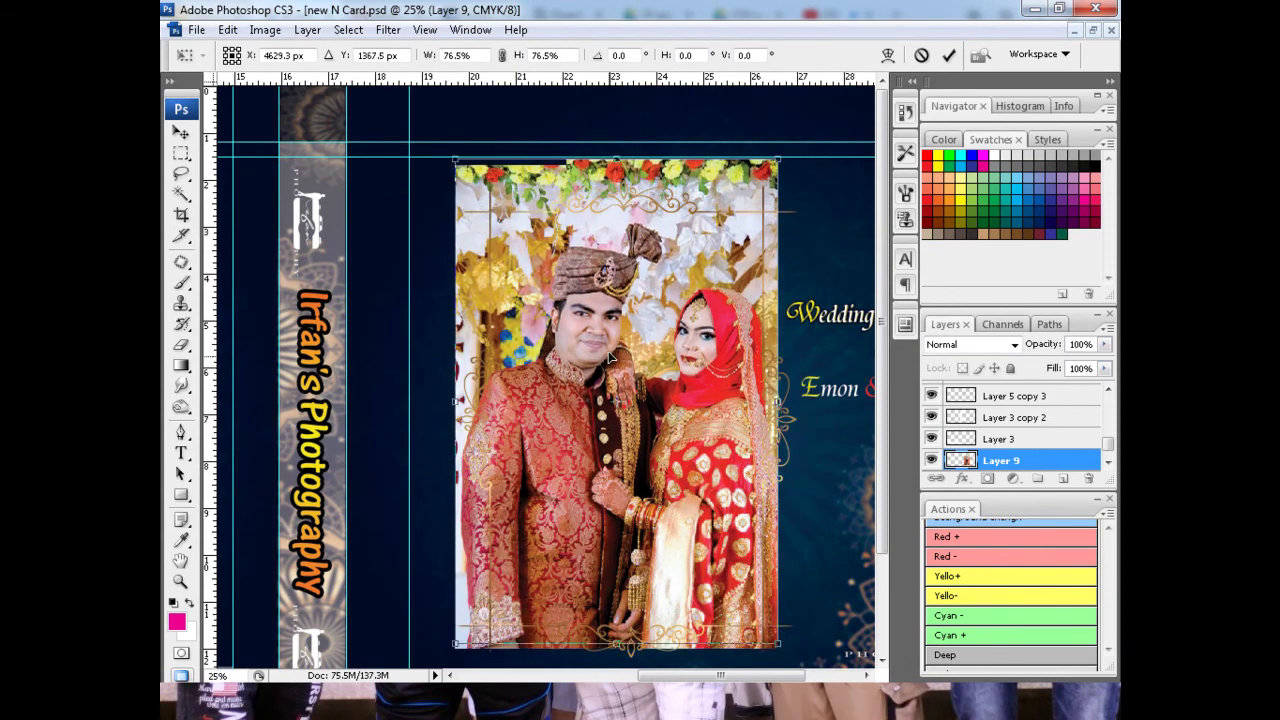
left_click_drag(611, 372, 611, 358)
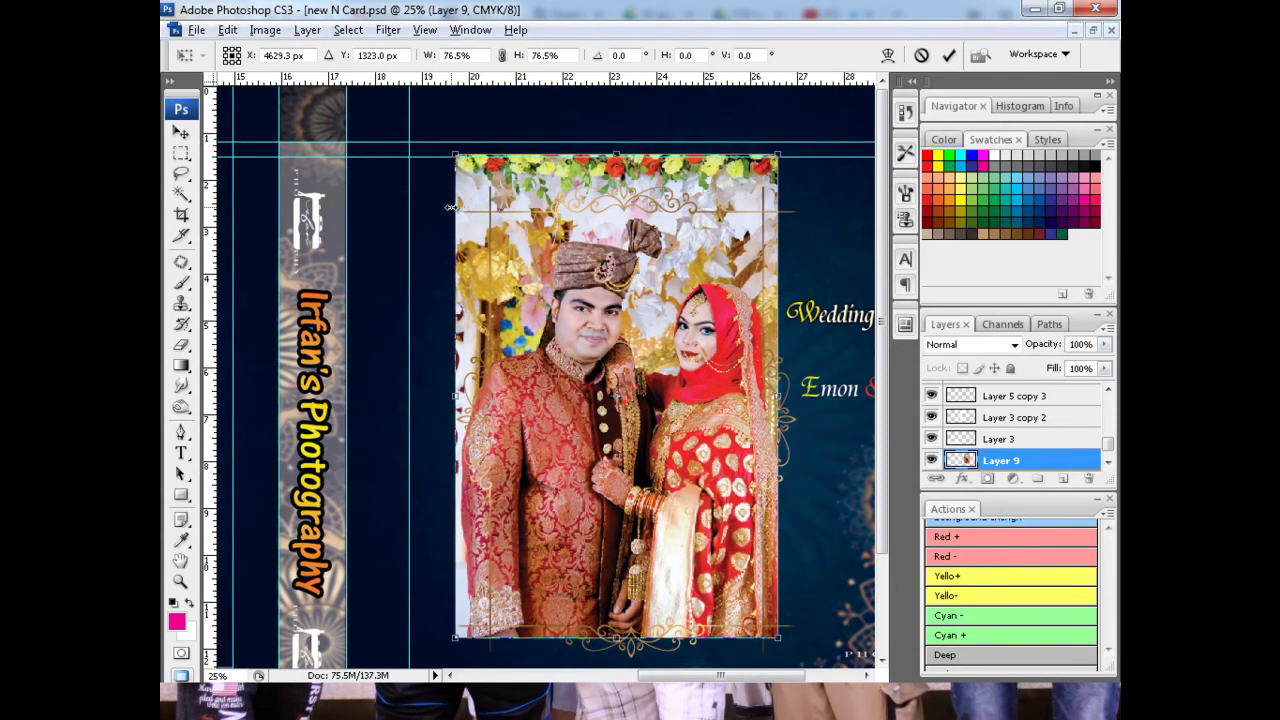
left_click_drag(453, 157, 470, 180)
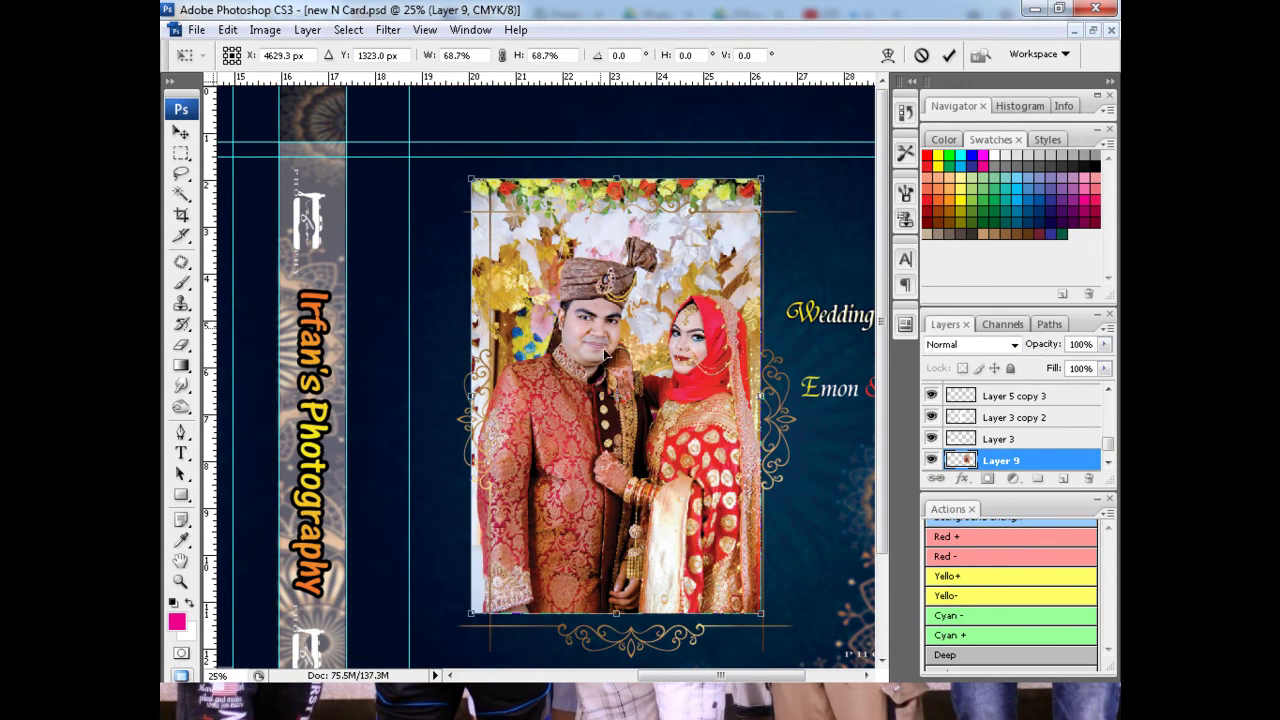
left_click_drag(621, 414, 626, 404)
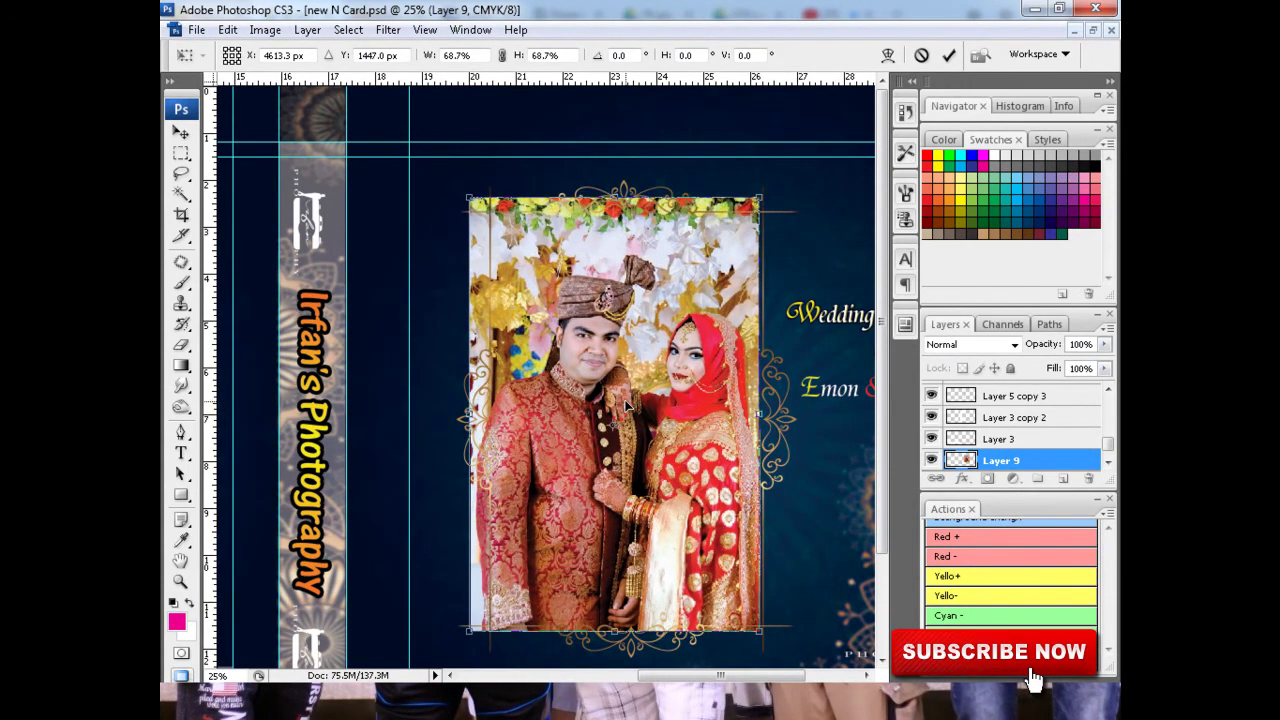
left_click_drag(626, 404, 630, 404)
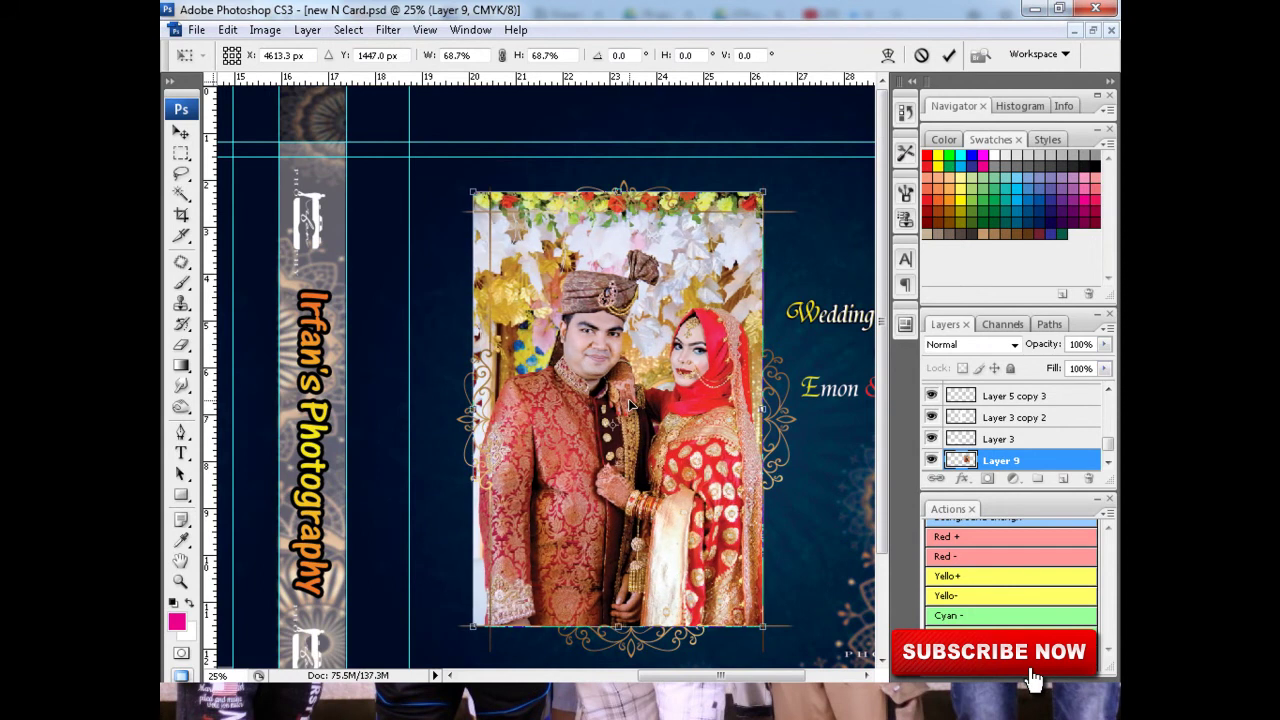
key("Return")
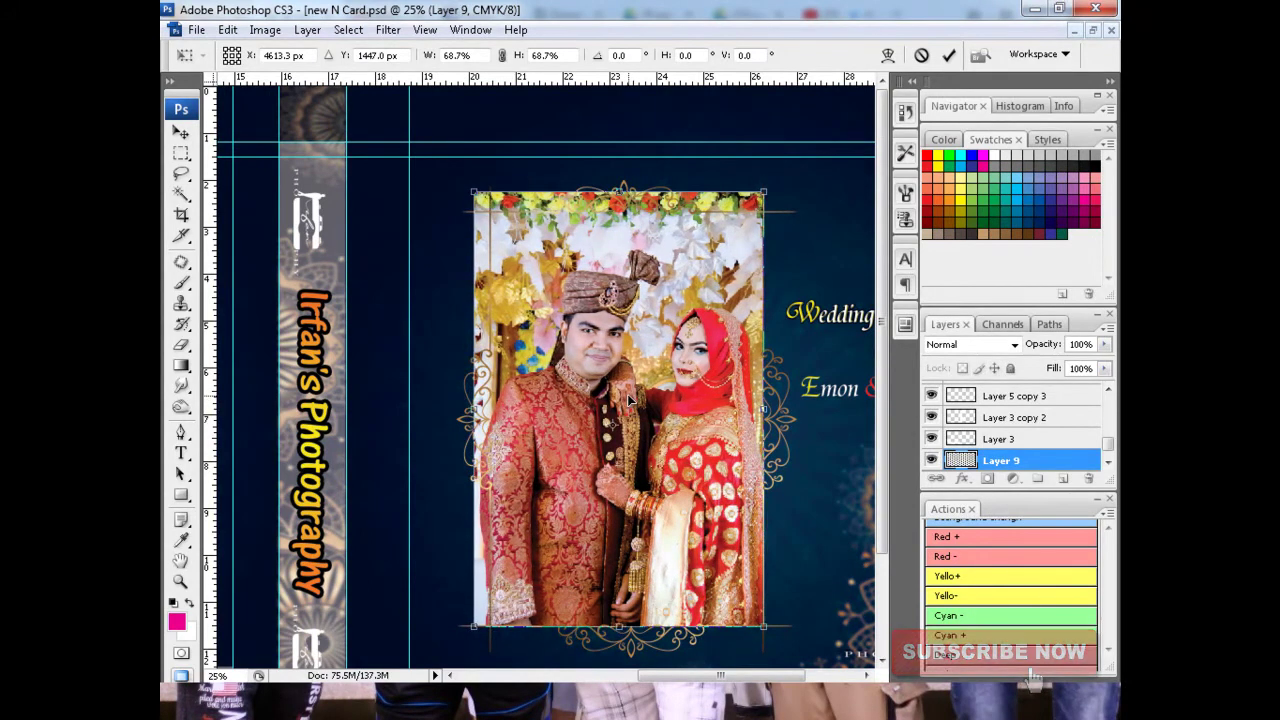
Step: Magic Wand-select the area around the left gold ornament on Layer 5 copy 3
key("ctrl+plus")
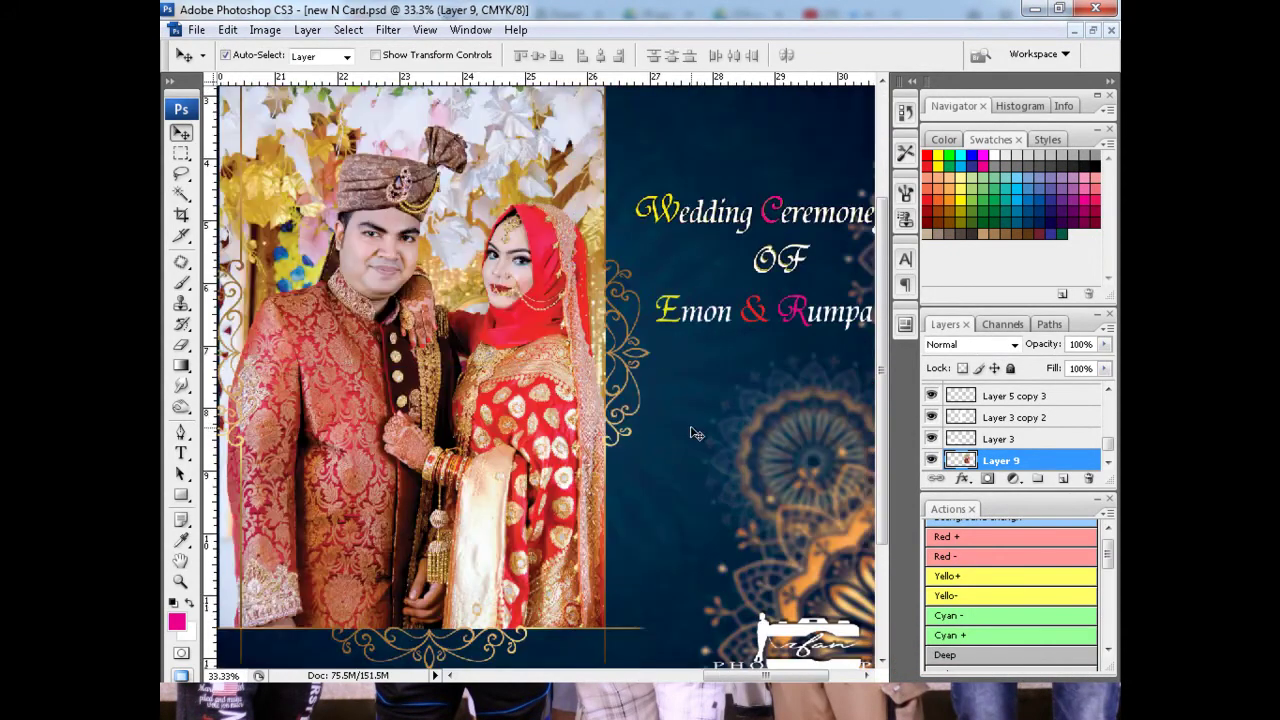
left_click_drag(494, 425, 707, 438)
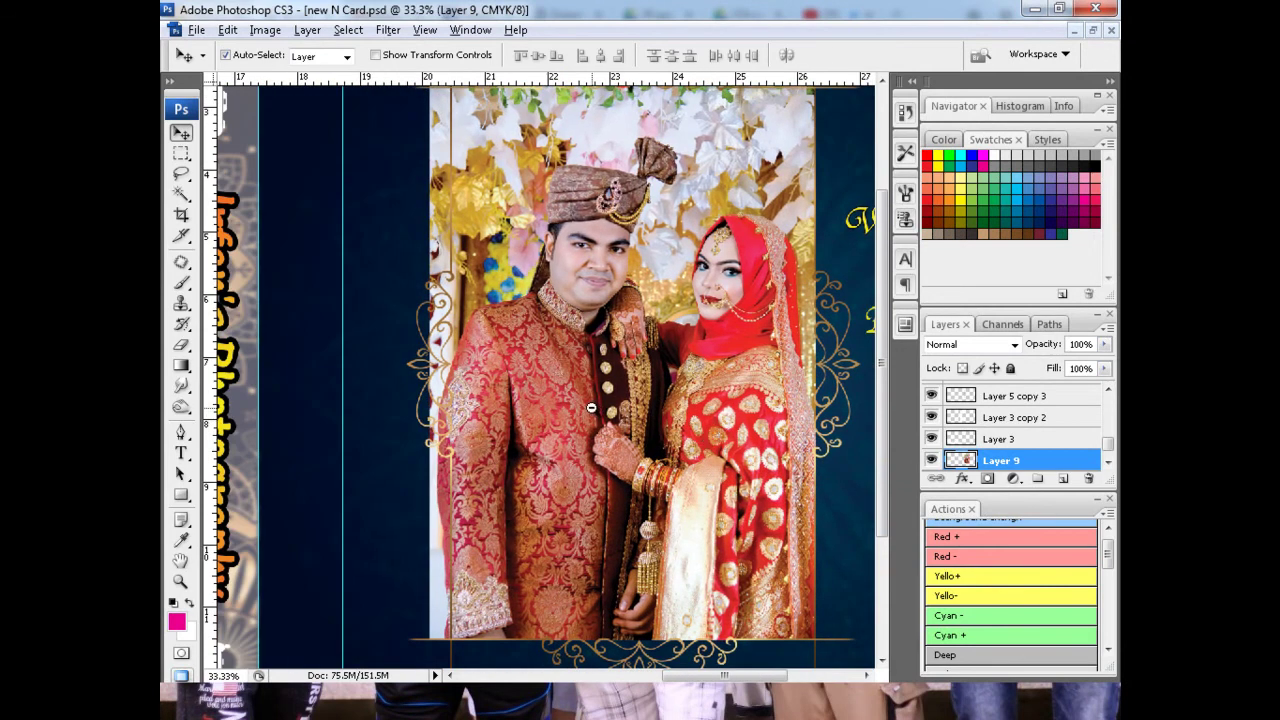
left_click(592, 408, "alt")
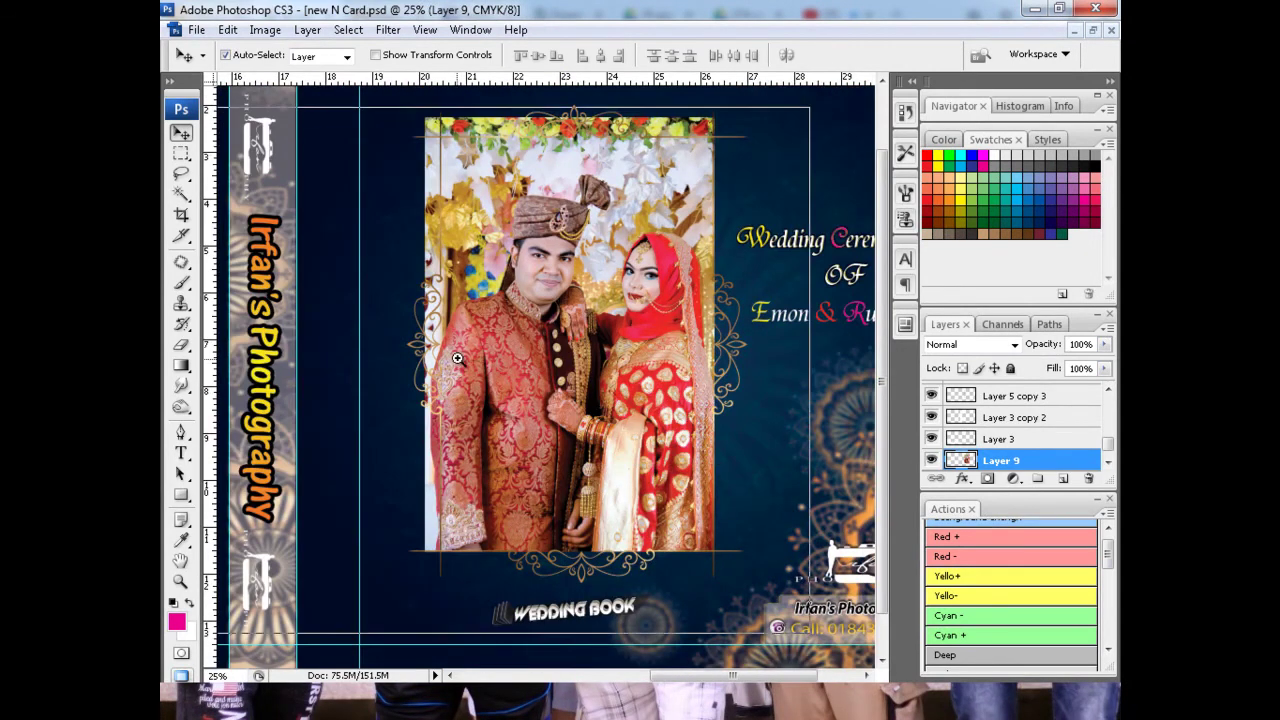
key("ctrl+plus")
key("ctrl+plus")
left_click_drag(540, 374, 450, 403)
left_click(532, 410)
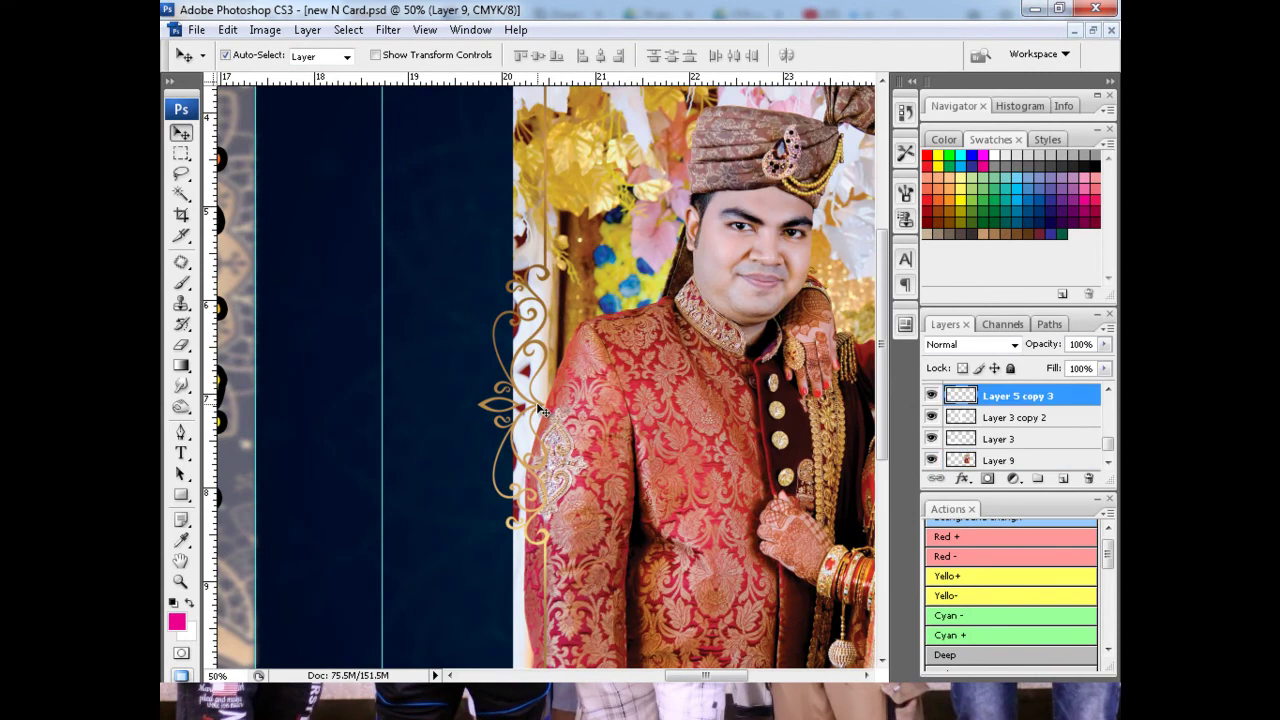
key("w")
left_click(575, 407)
Step: Delete the selected area from the couple photo Layer 9 and review the cover
key("v")
right_click(608, 406)
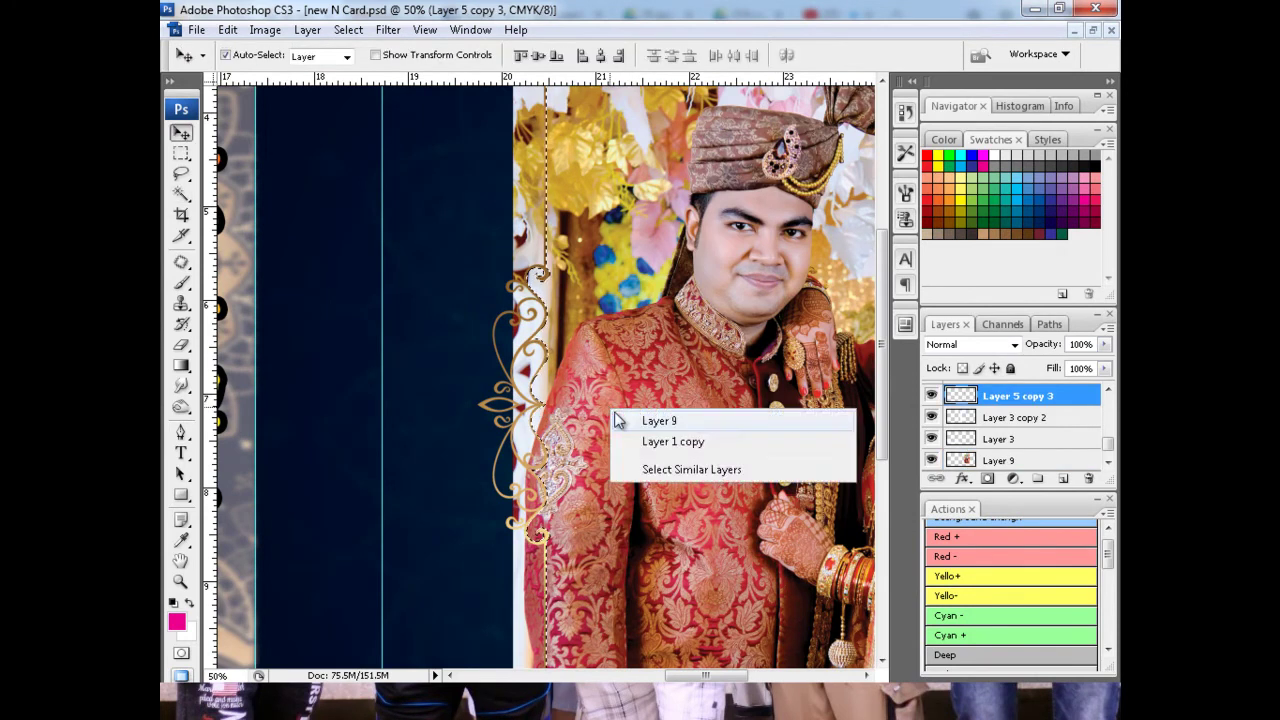
left_click(617, 413)
key("Delete")
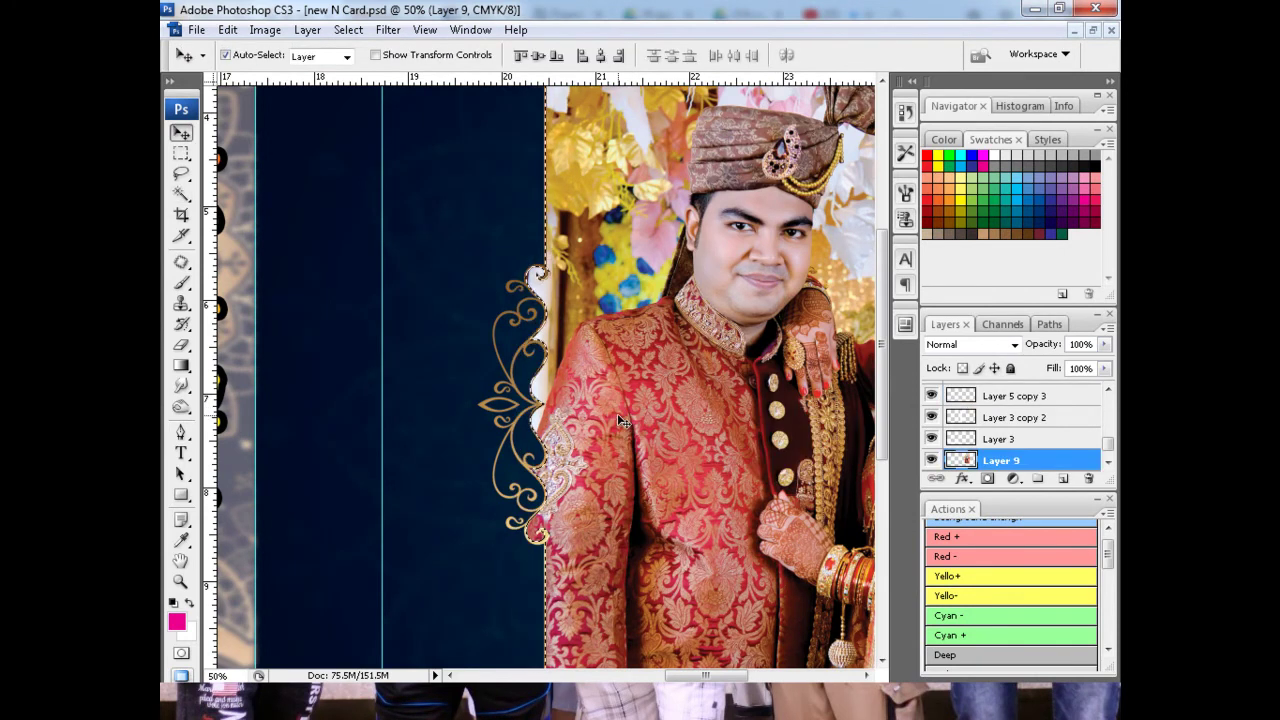
scroll(617, 413, "down", 3)
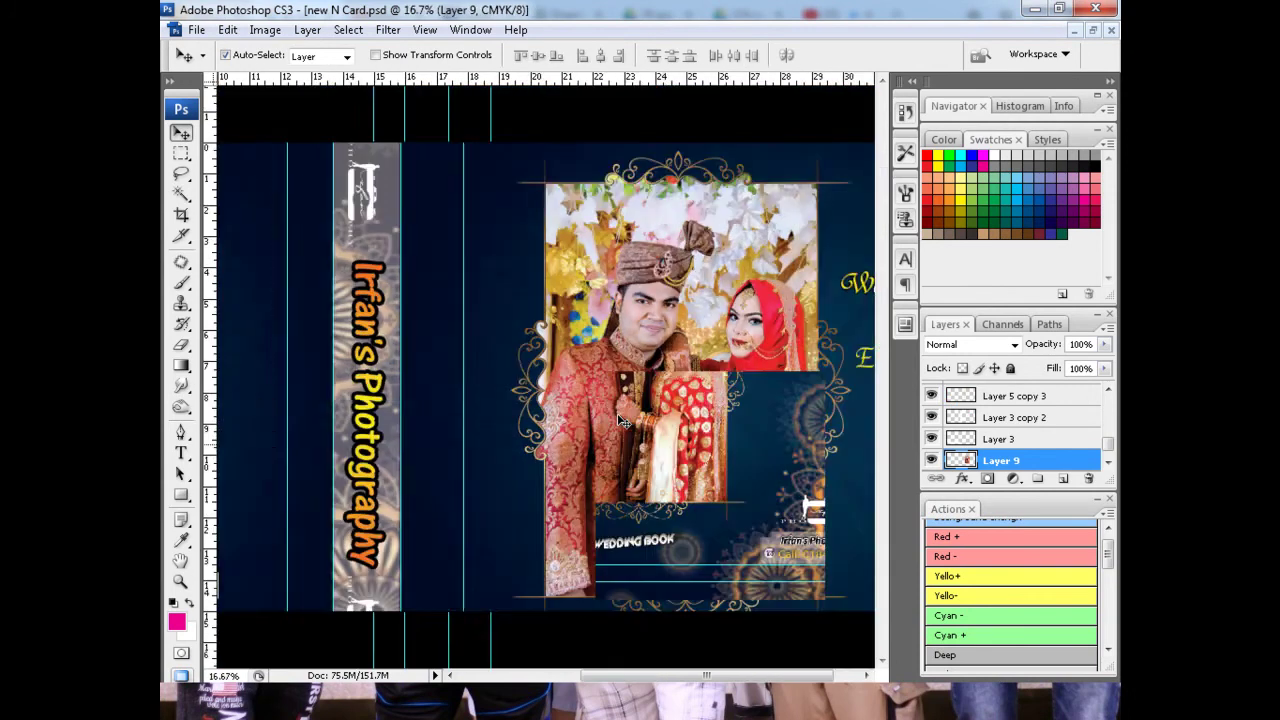
scroll(600, 400, "down", 1)
scroll(582, 385, "up", 1)
scroll(582, 385, "up", 1)
scroll(560, 370, "left", 2)
scroll(553, 397, "right", 1)
scroll(553, 397, "up", 1)
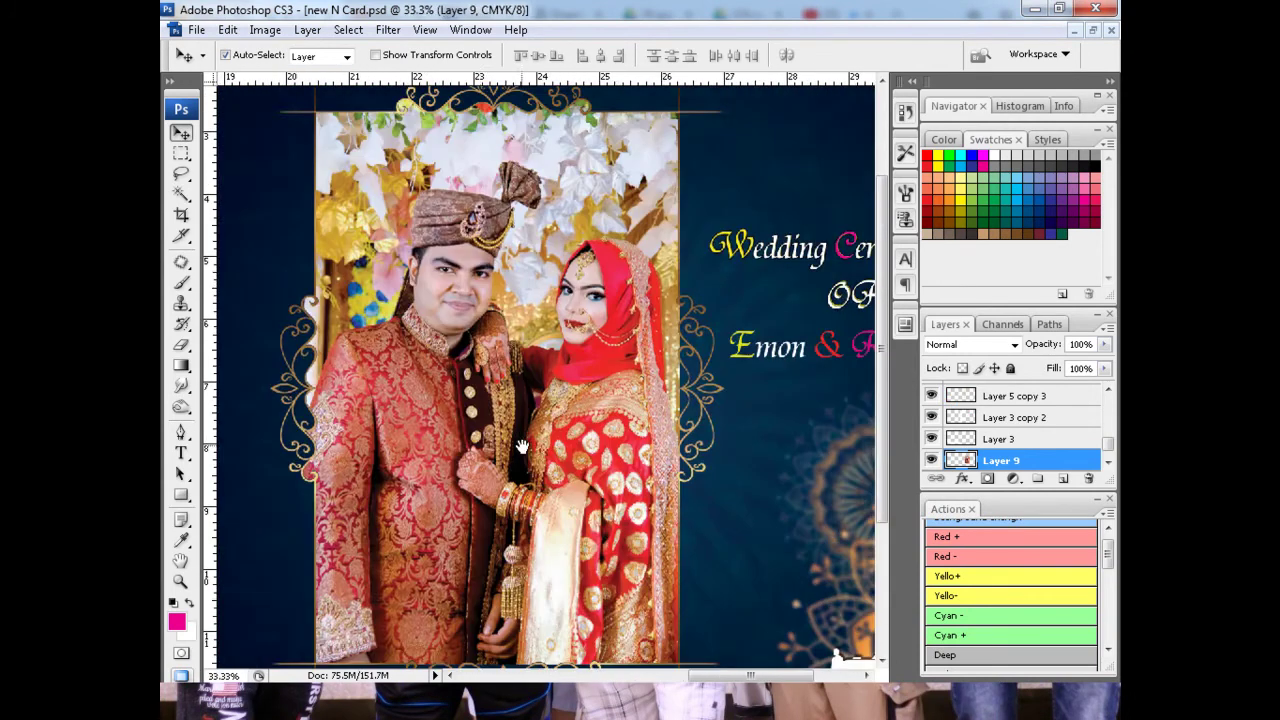
scroll(540, 402, "down", 1)
scroll(520, 410, "down", 1)
scroll(497, 425, "down", 1)
scroll(454, 418, "left", 2)
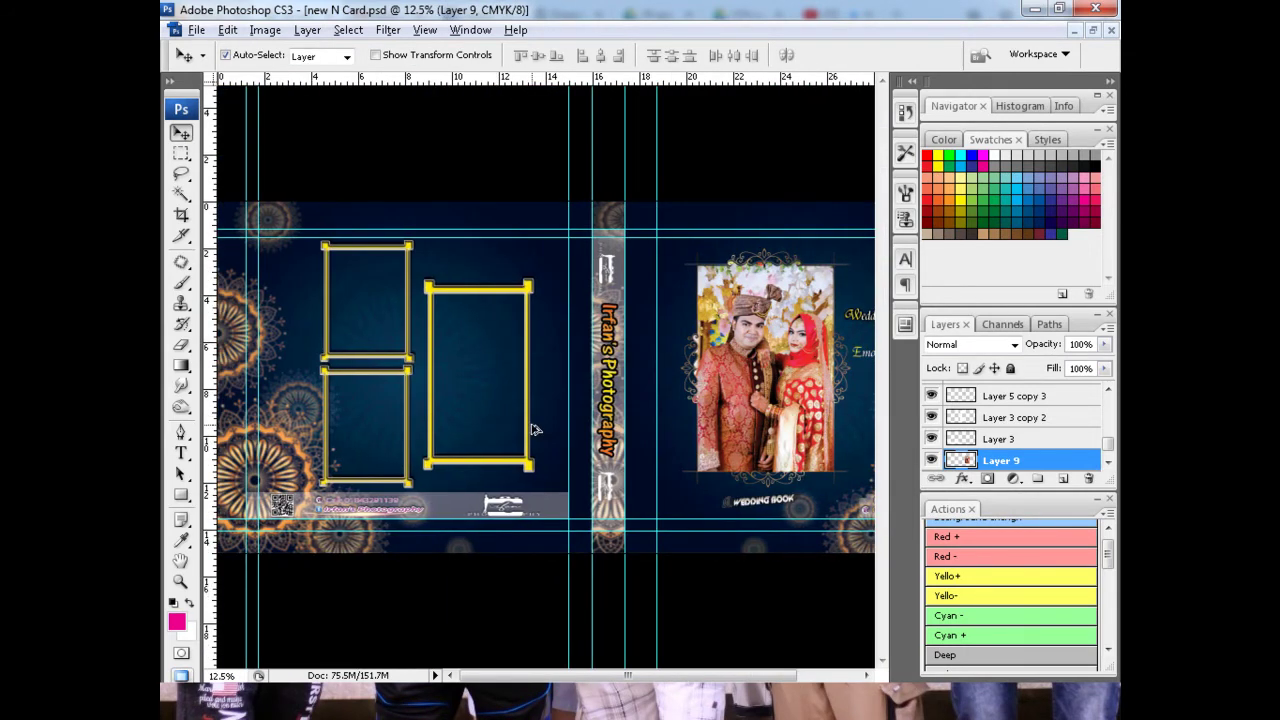
key("alt+Tab")
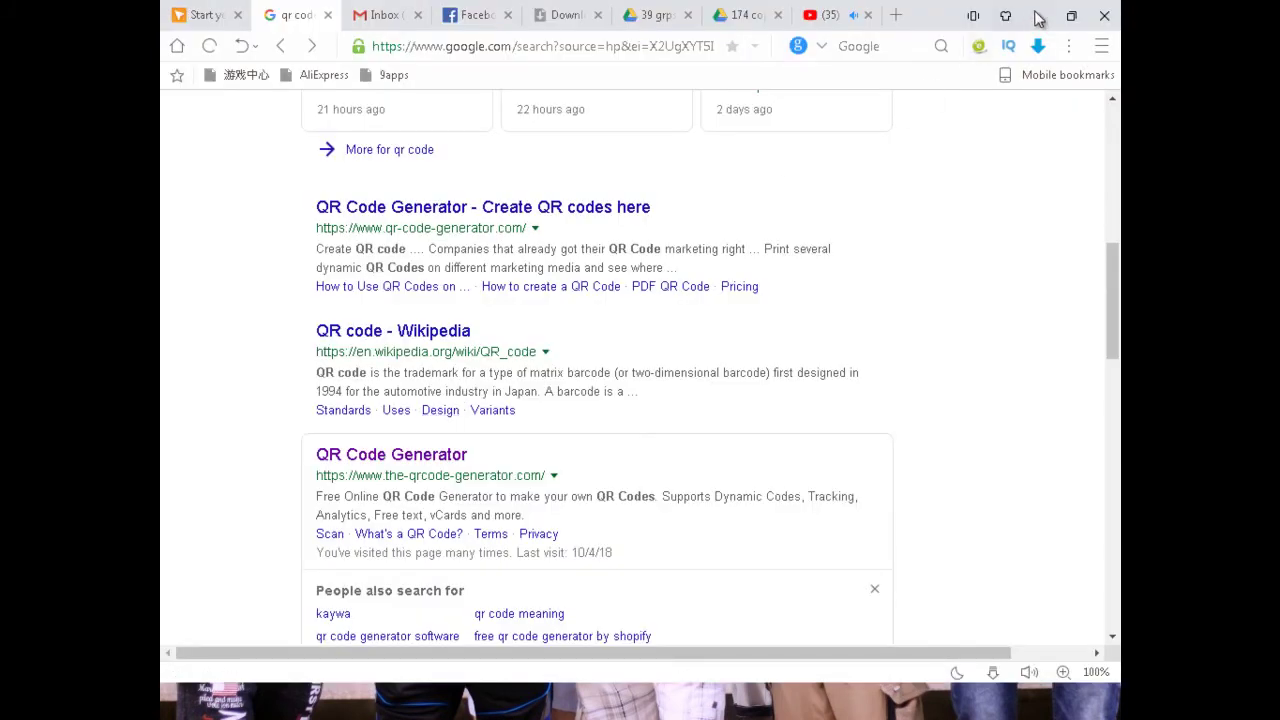
Step: Open the groom portrait _6102877 and drag it into the album spread as Layer 10
key("alt+Tab")
left_click(474, 391, "alt")
key("ctrl+o")
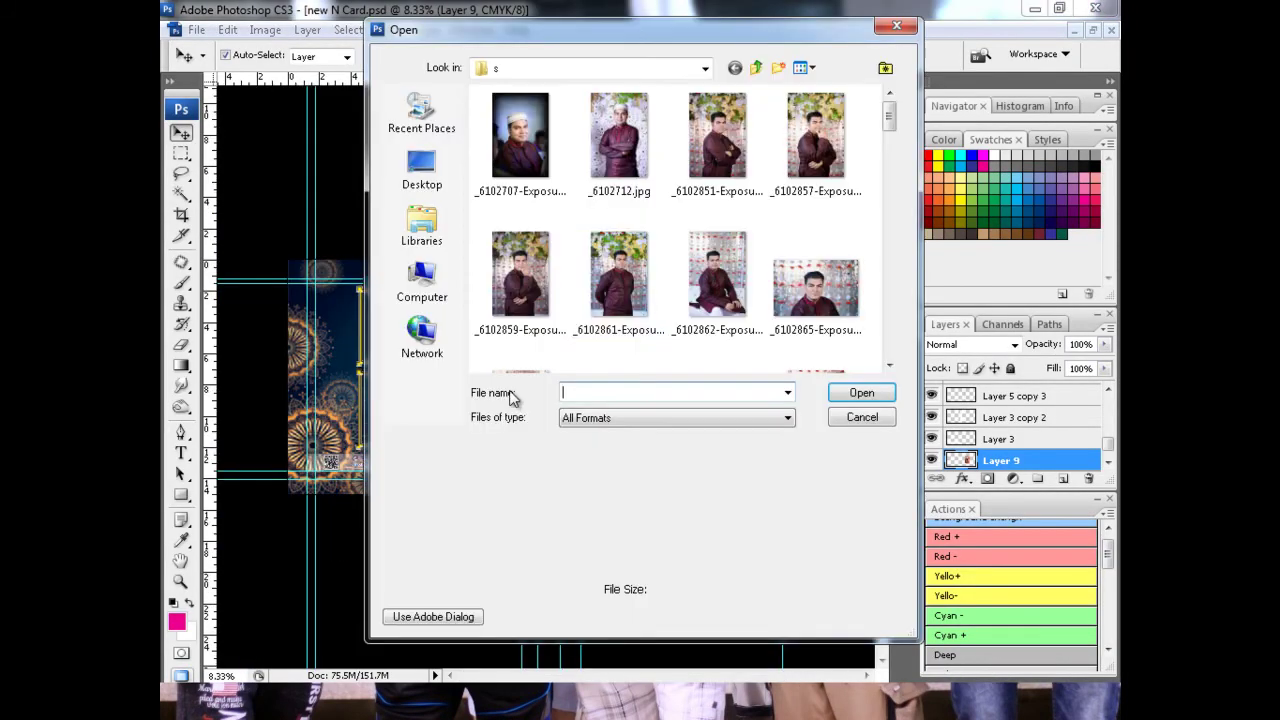
left_click_drag(887, 120, 893, 168)
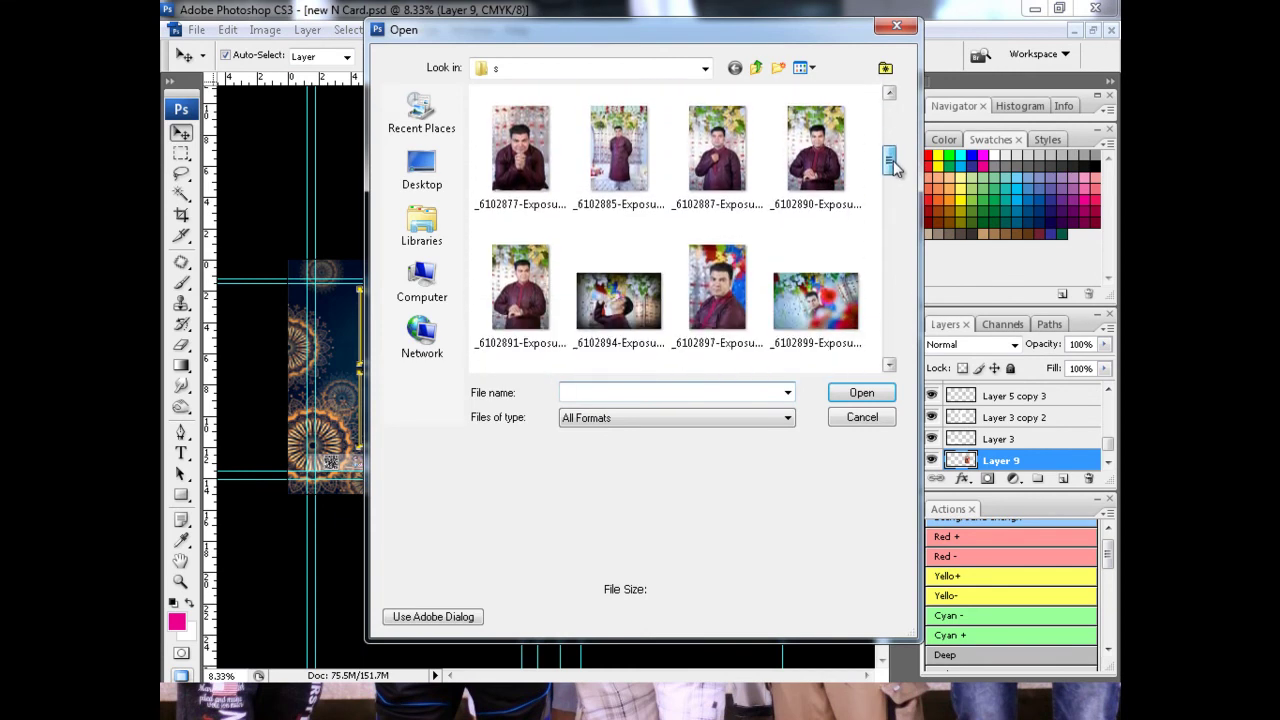
double_click(484, 205)
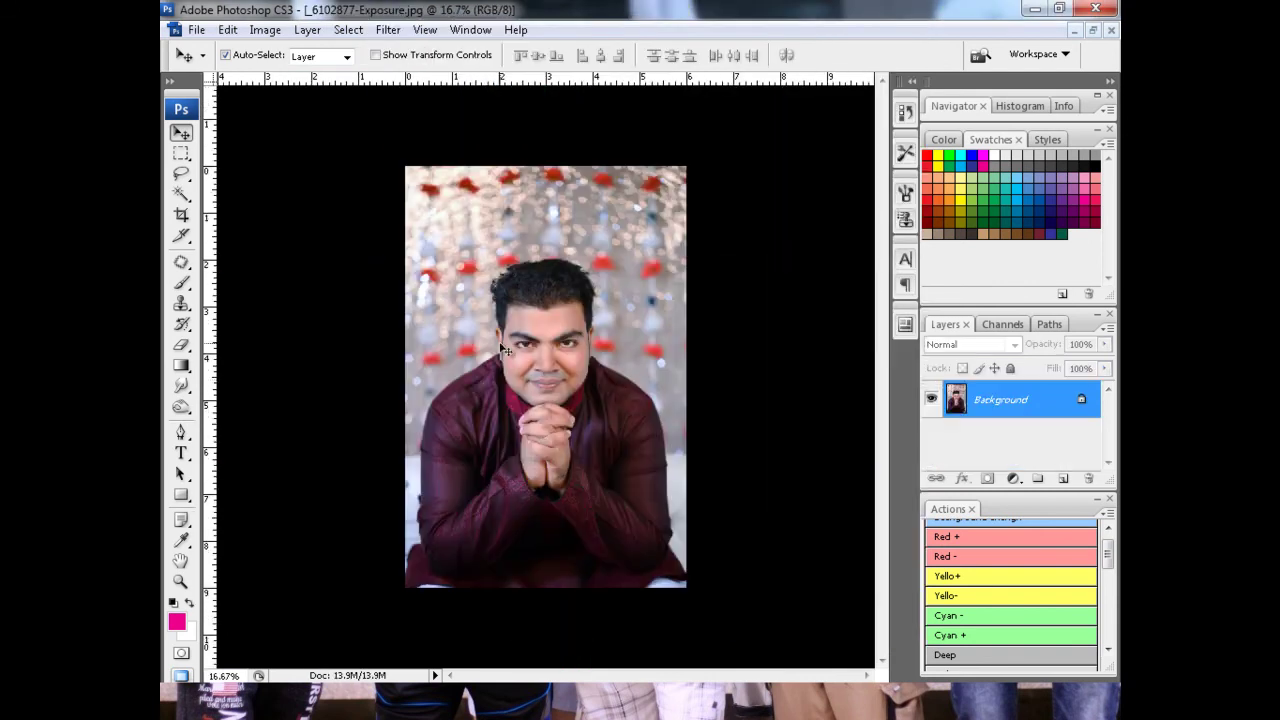
key("f")
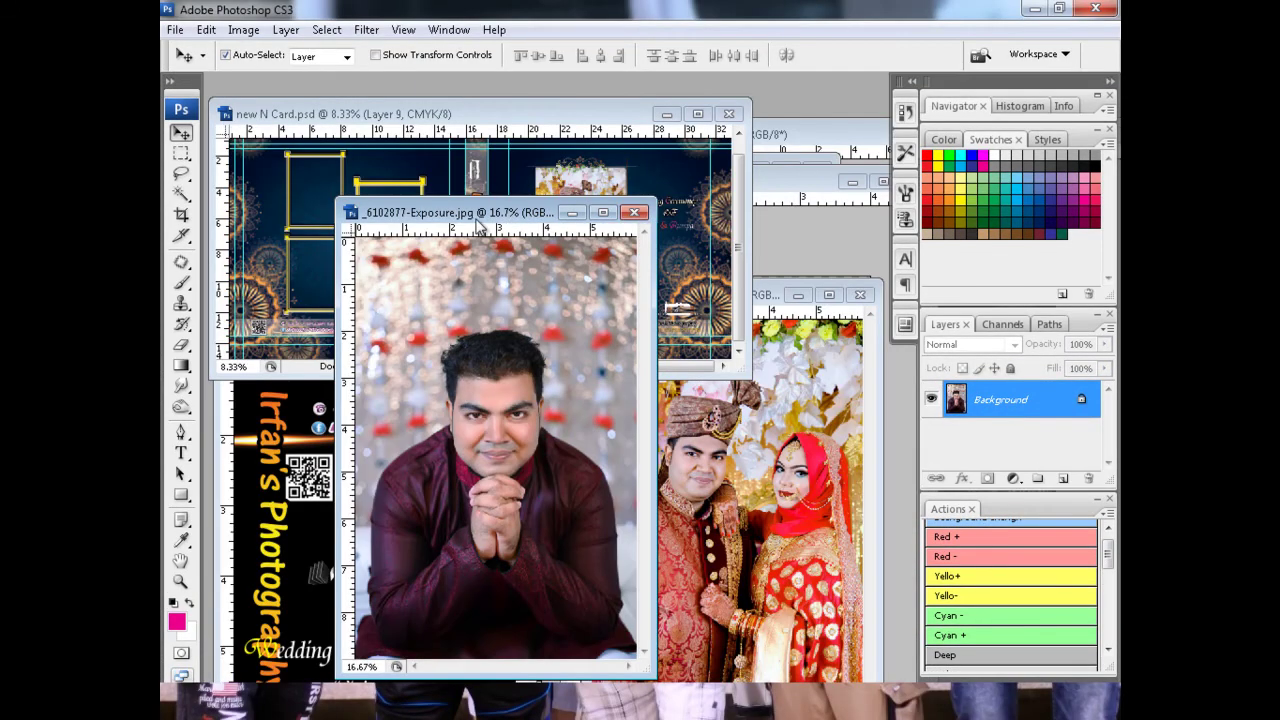
left_click_drag(478, 226, 760, 266)
left_click_drag(680, 420, 330, 282)
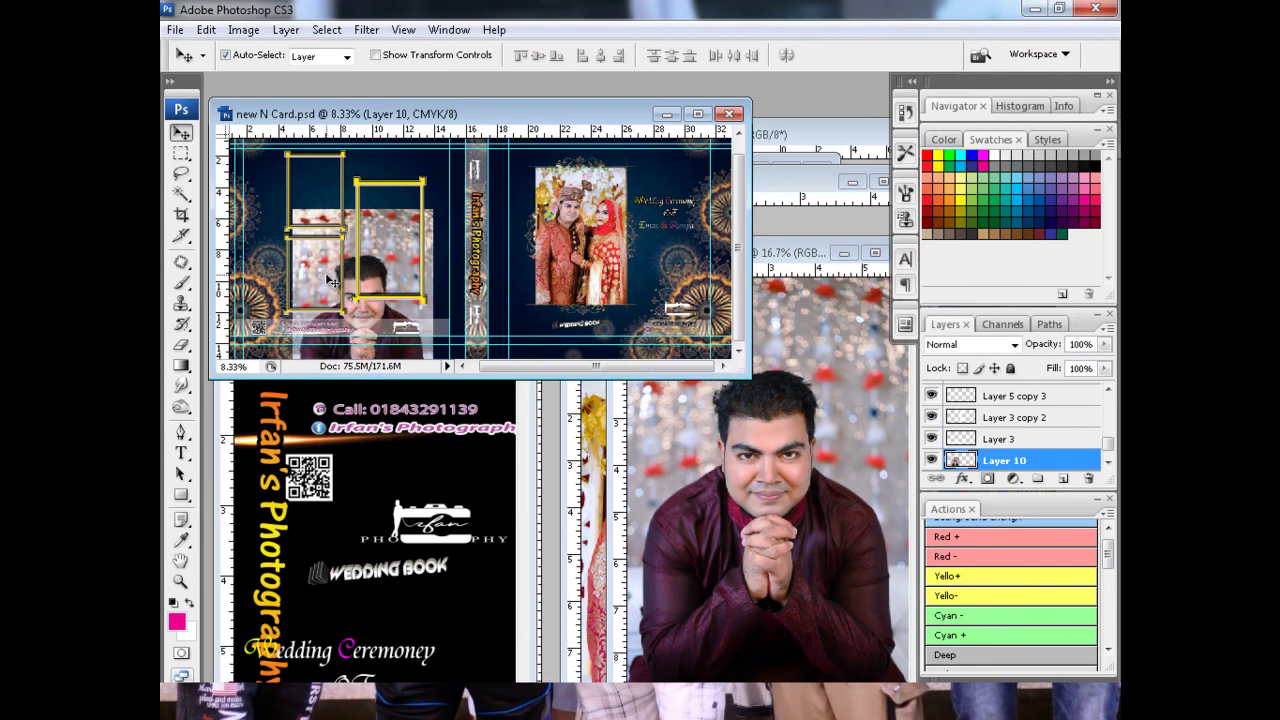
key("f")
Step: Scale the groom portrait to about 36% and fit it into the lower-left gold frame
key("ctrl+plus")
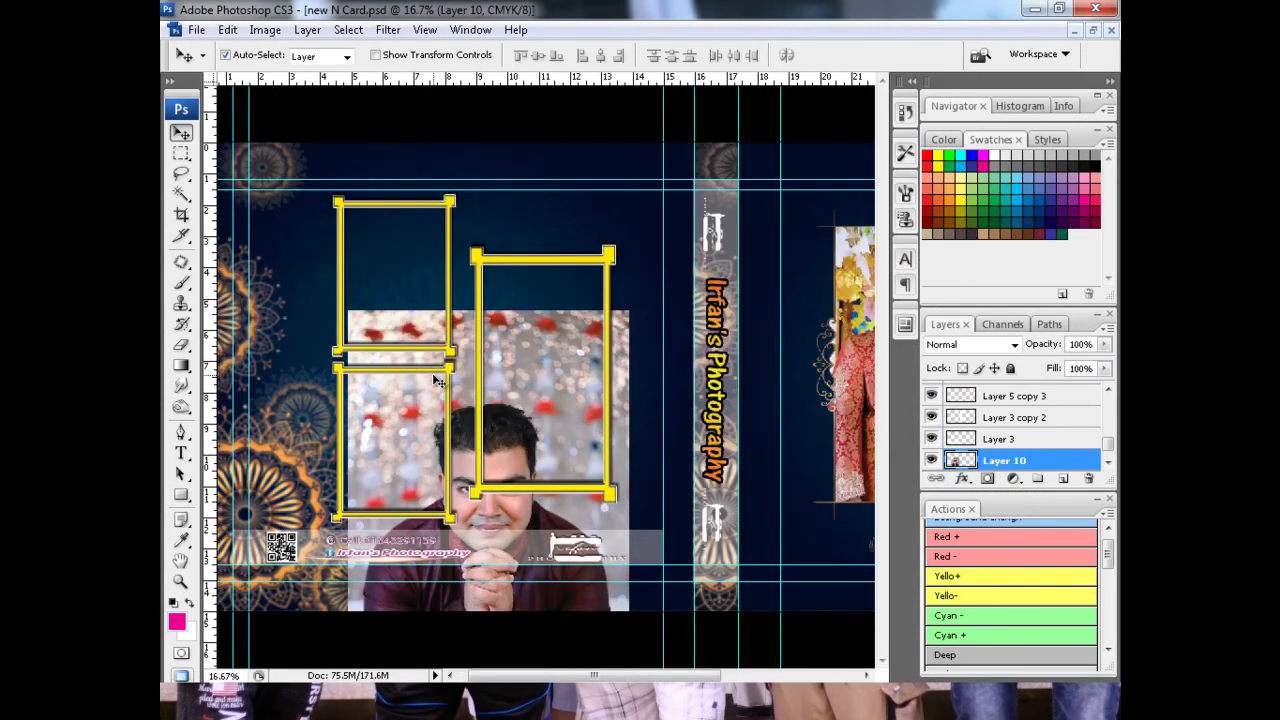
key("f")
key("ctrl+plus")
key("ctrl+plus")
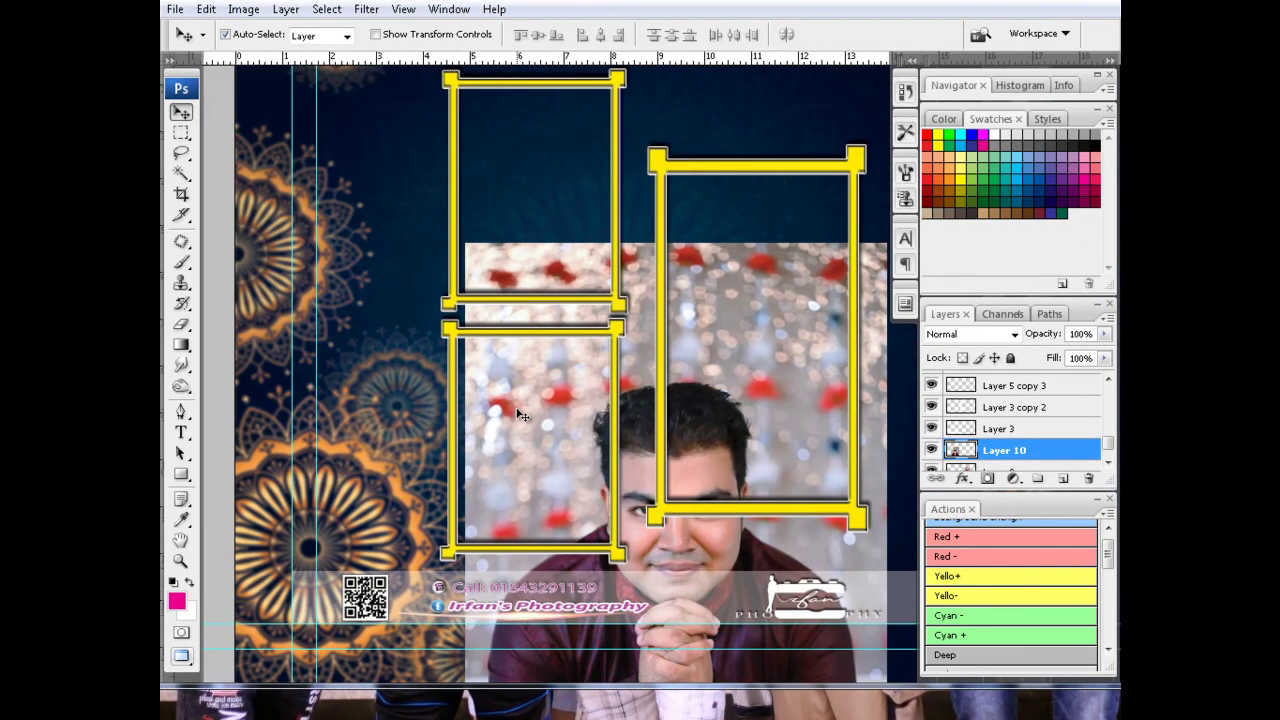
key("ctrl+t")
left_click_drag(476, 253, 600, 443)
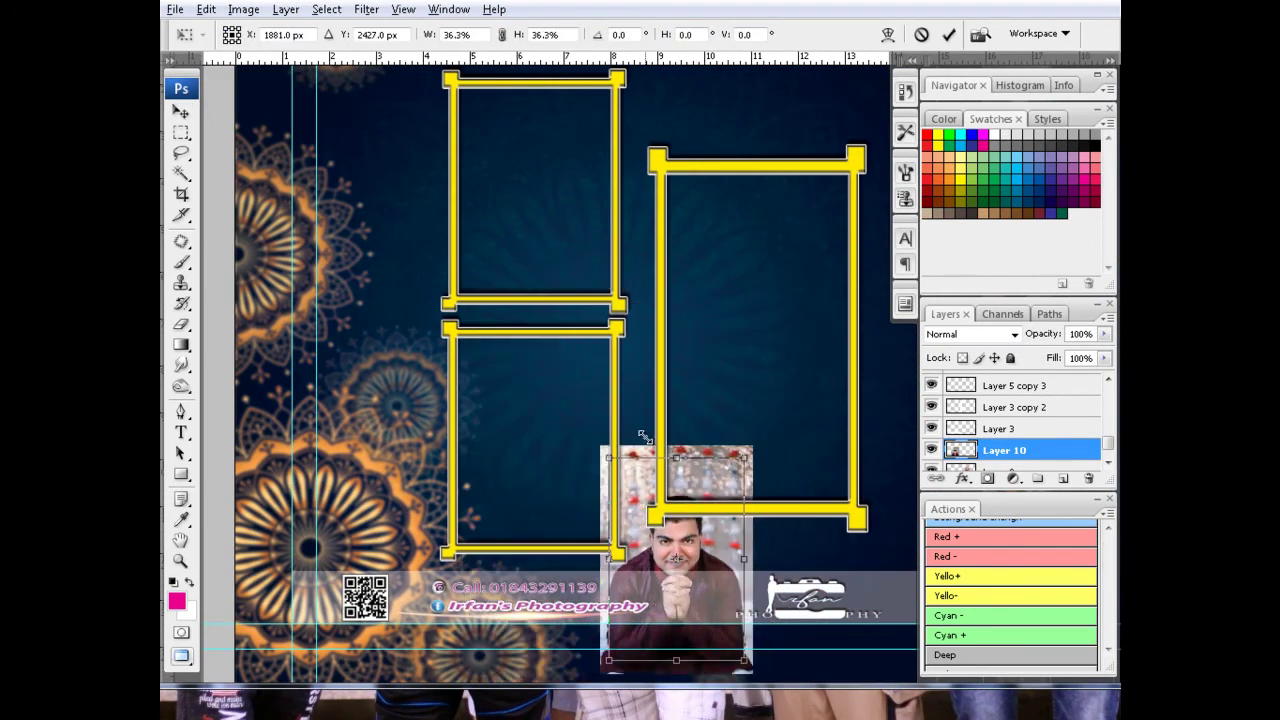
left_click_drag(669, 483, 560, 428)
left_click_drag(603, 546, 623, 565)
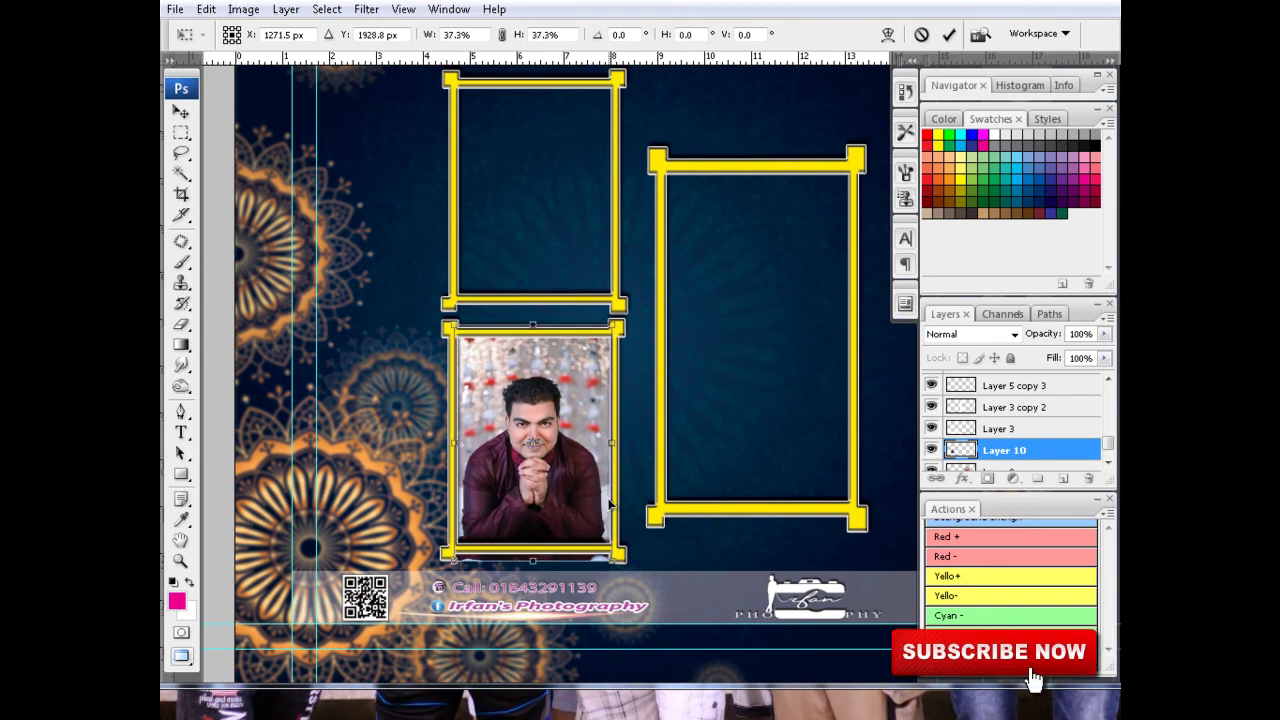
key("Return")
scroll(553, 470, "up", 1)
scroll(553, 470, "up", 1)
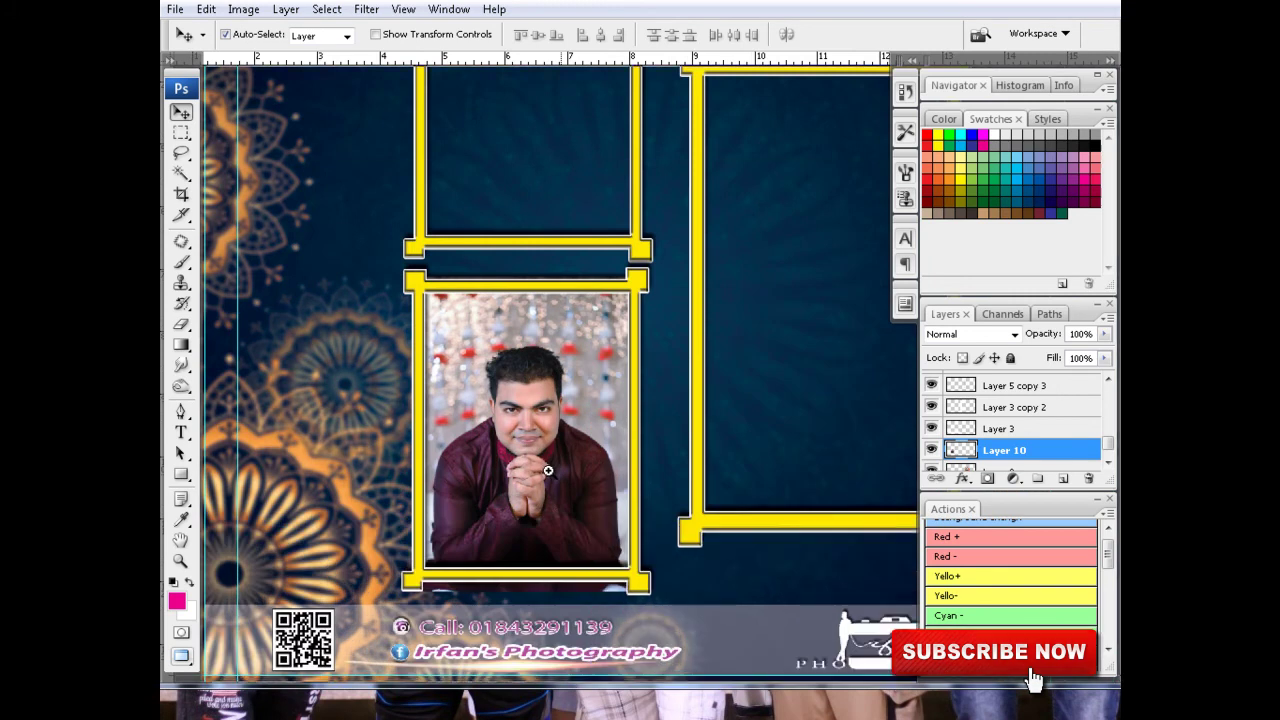
scroll(548, 462, "up", 2)
left_click_drag(577, 462, 574, 457)
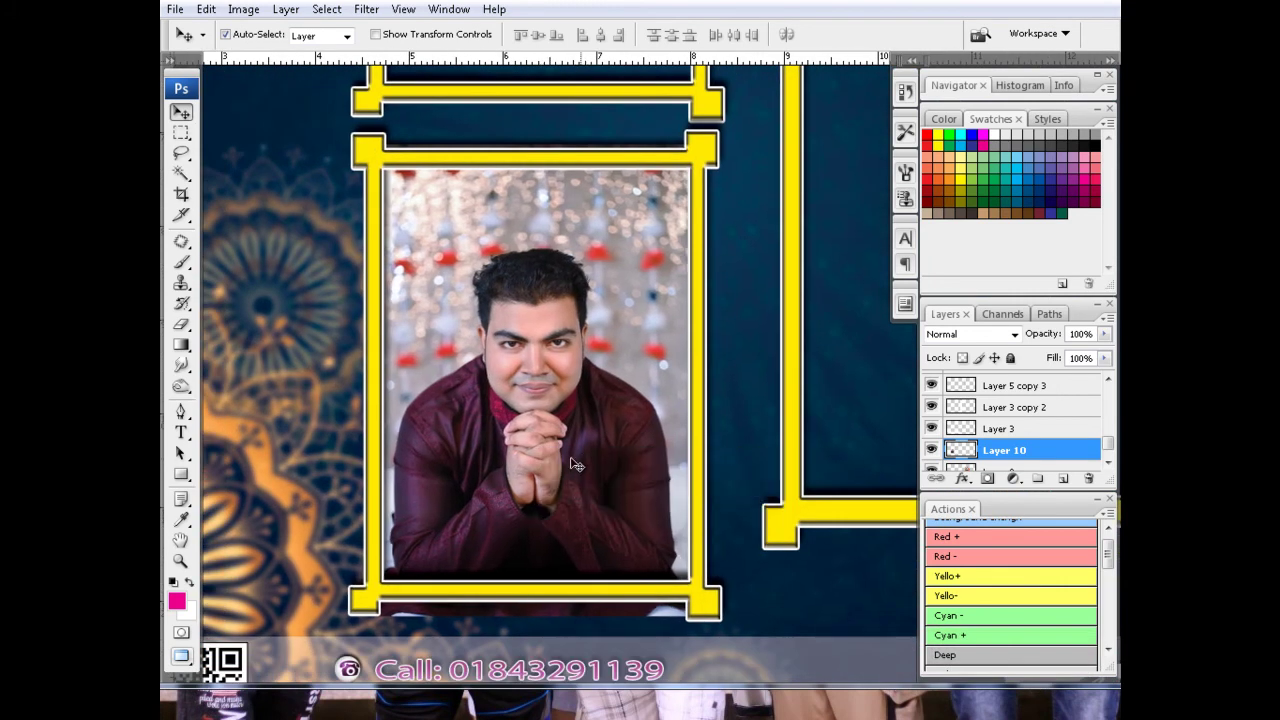
Step: Delete the groom photo strip hanging below the frame and deselect
left_click(181, 132)
left_click_drag(527, 435, 477, 310)
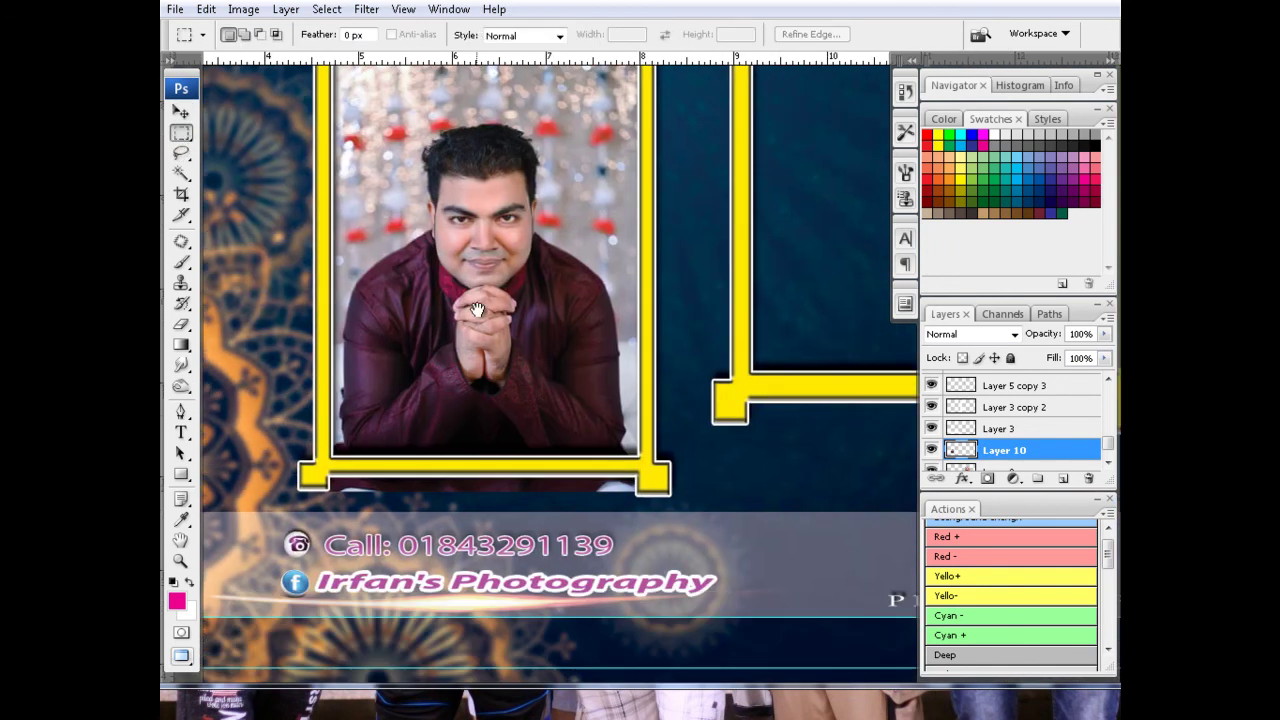
left_click_drag(277, 471, 690, 516)
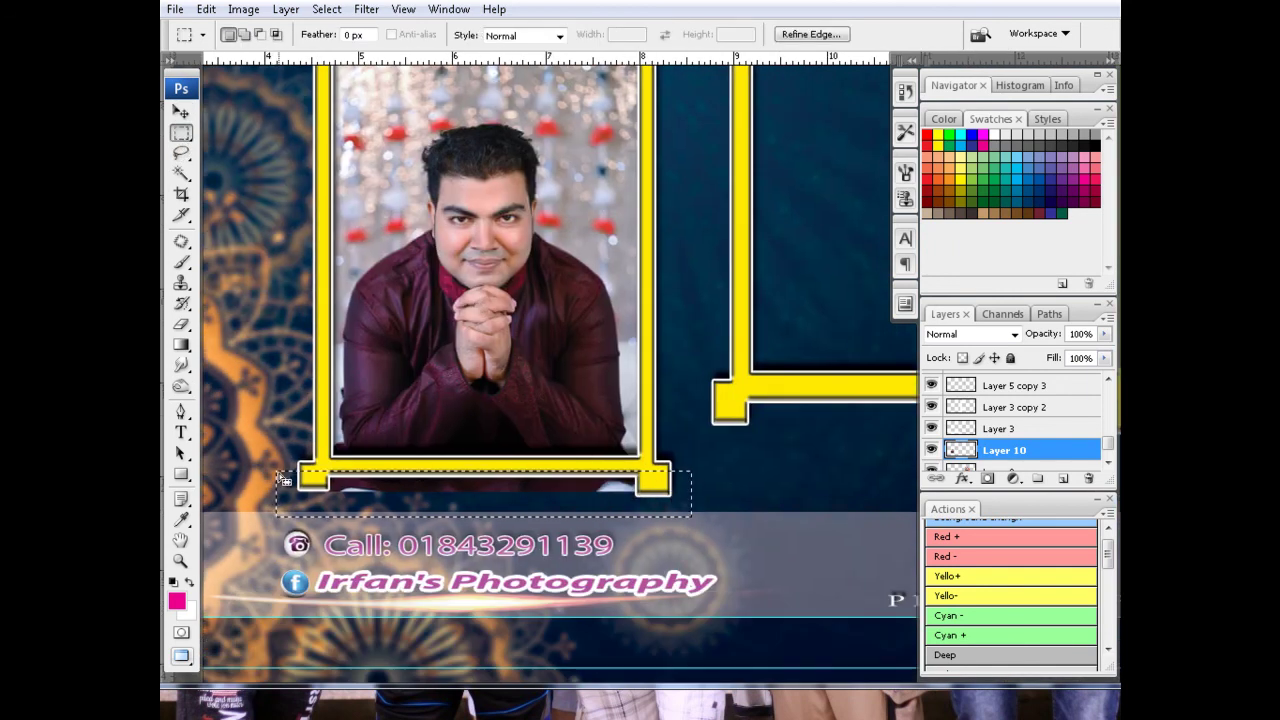
key("Delete")
key("ctrl+d")
key("ctrl+minus")
key("ctrl+minus")
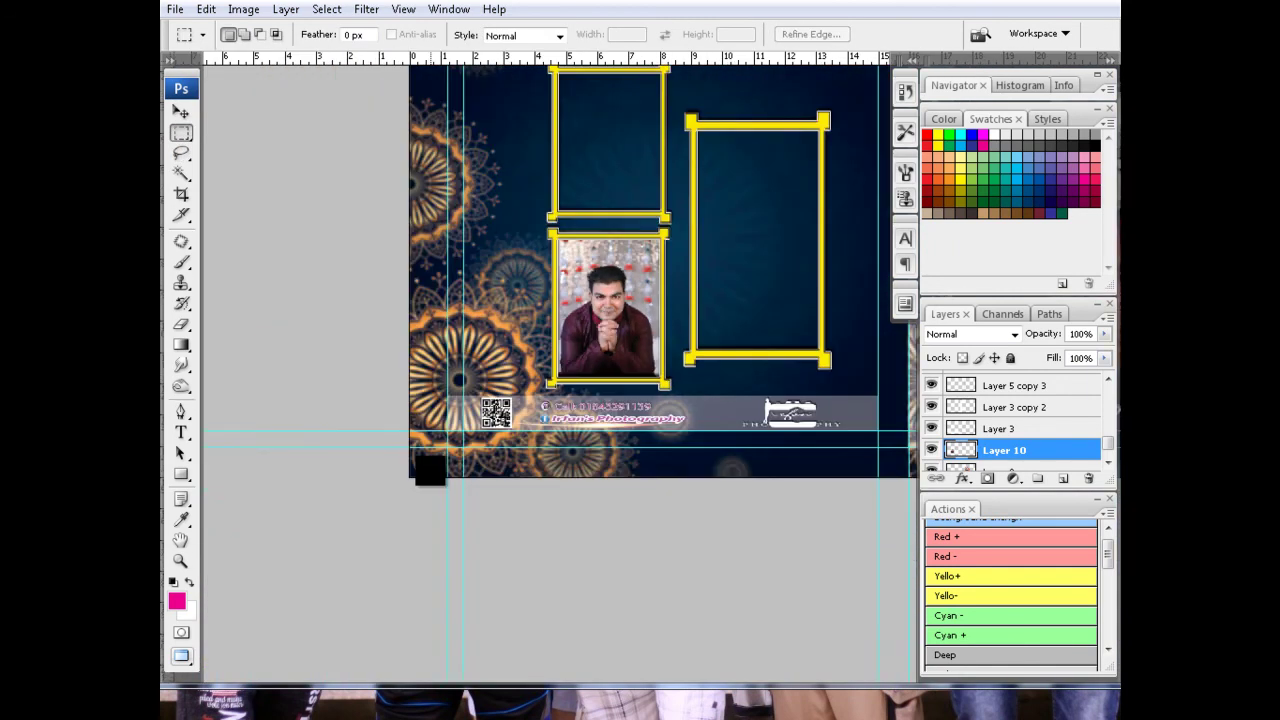
left_click_drag(769, 347, 665, 390)
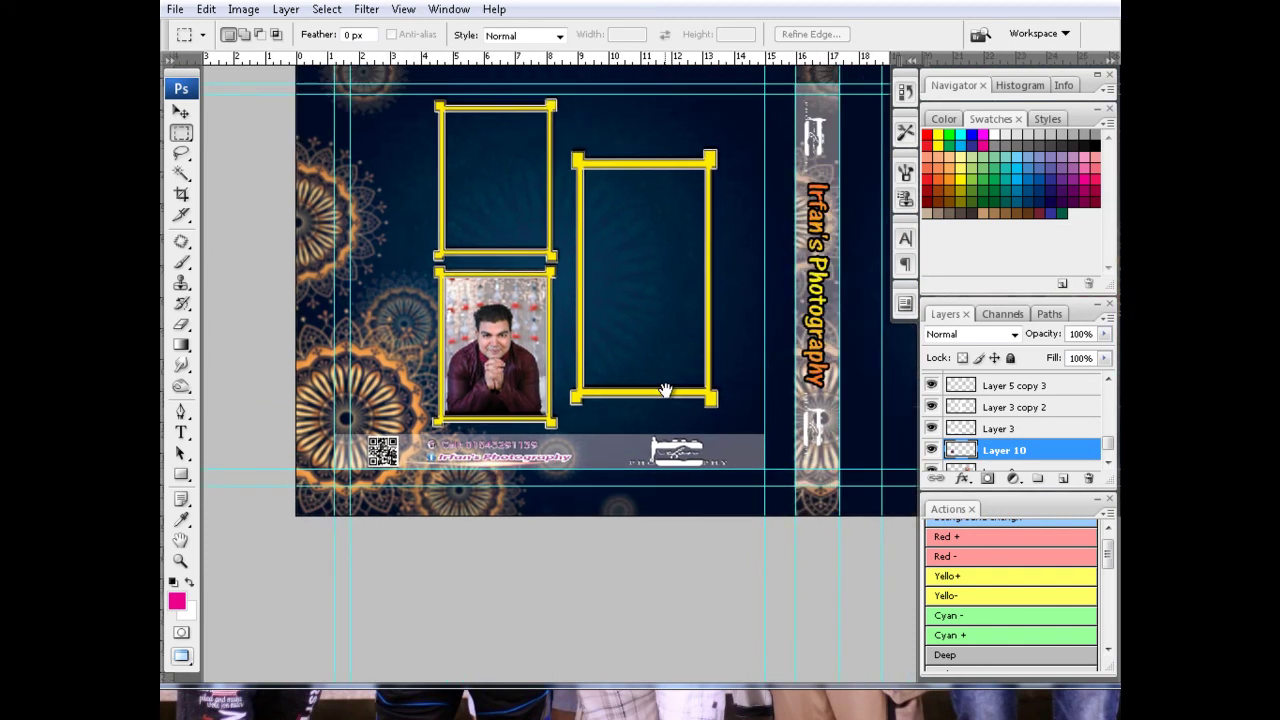
key("ctrl+o")
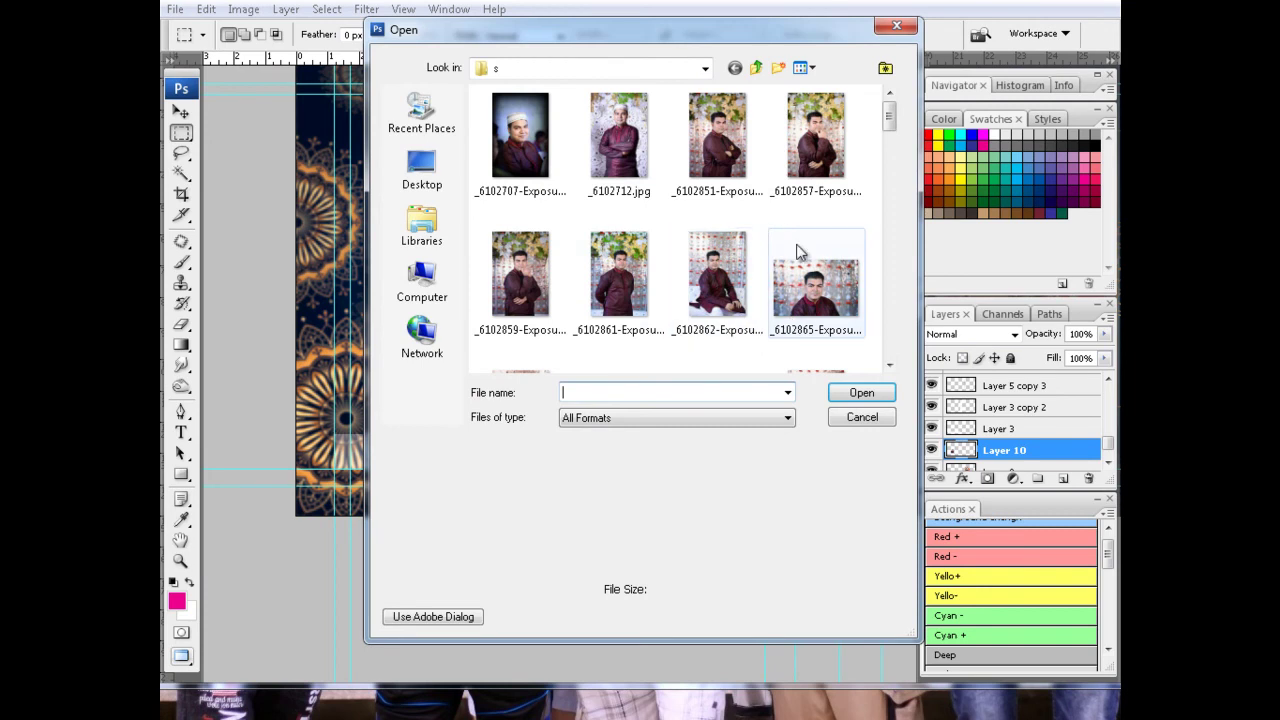
Step: Open _6102857-Exposure.jpg and drag it into the N Card album cover document
double_click(820, 172)
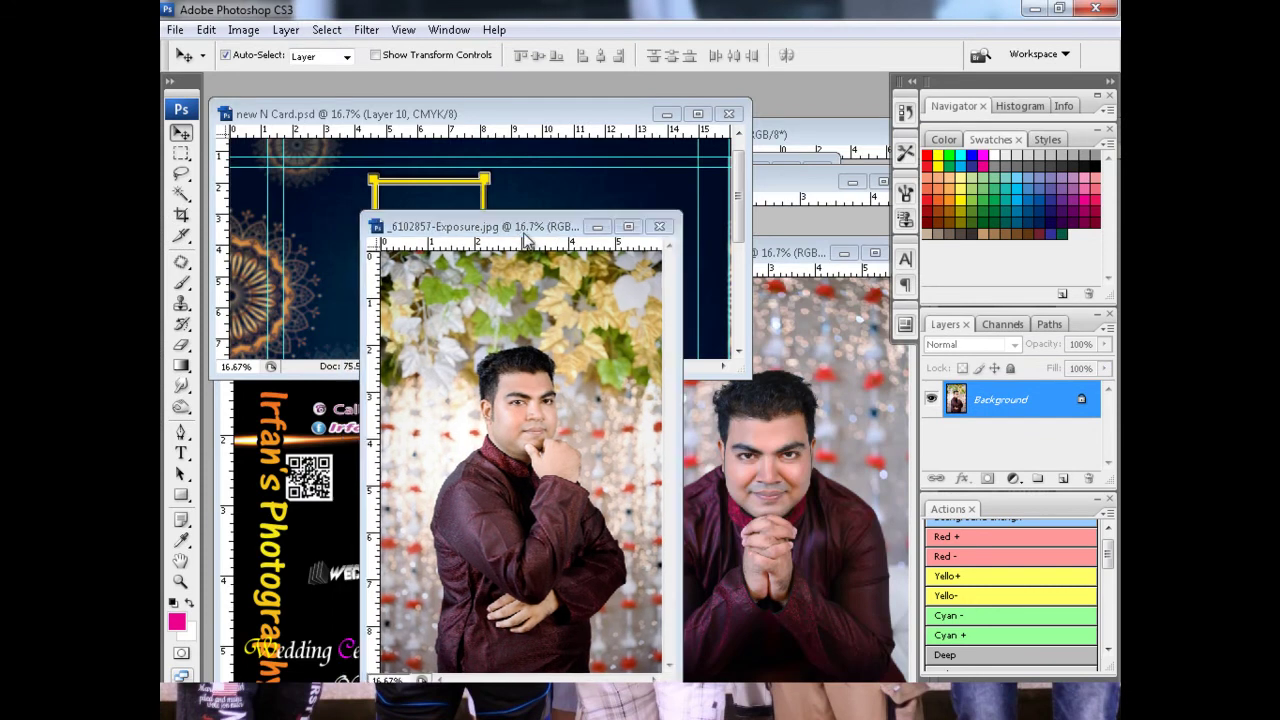
left_click_drag(512, 228, 755, 272)
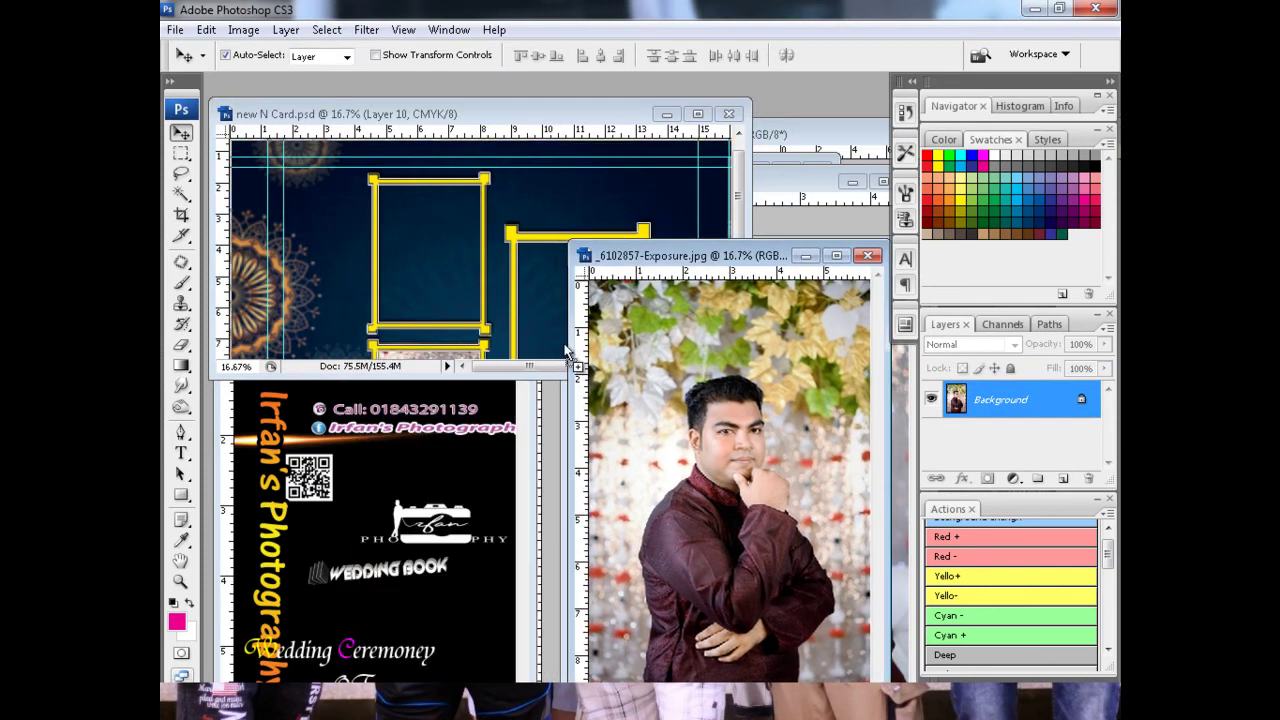
left_click_drag(700, 400, 430, 260)
left_click(697, 113)
key("f")
key("ctrl+plus")
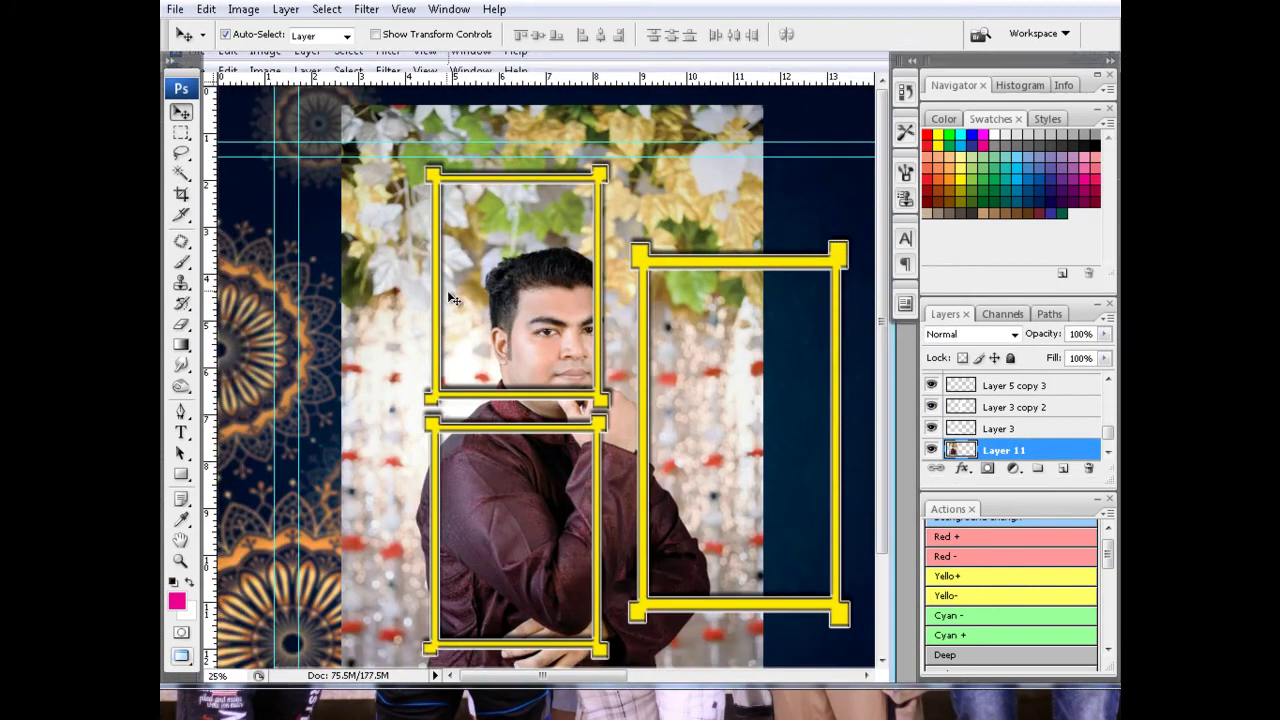
Step: Scale the thinking-pose photo to about 38% and fit it in the upper-left gold frame
key("ctrl+t")
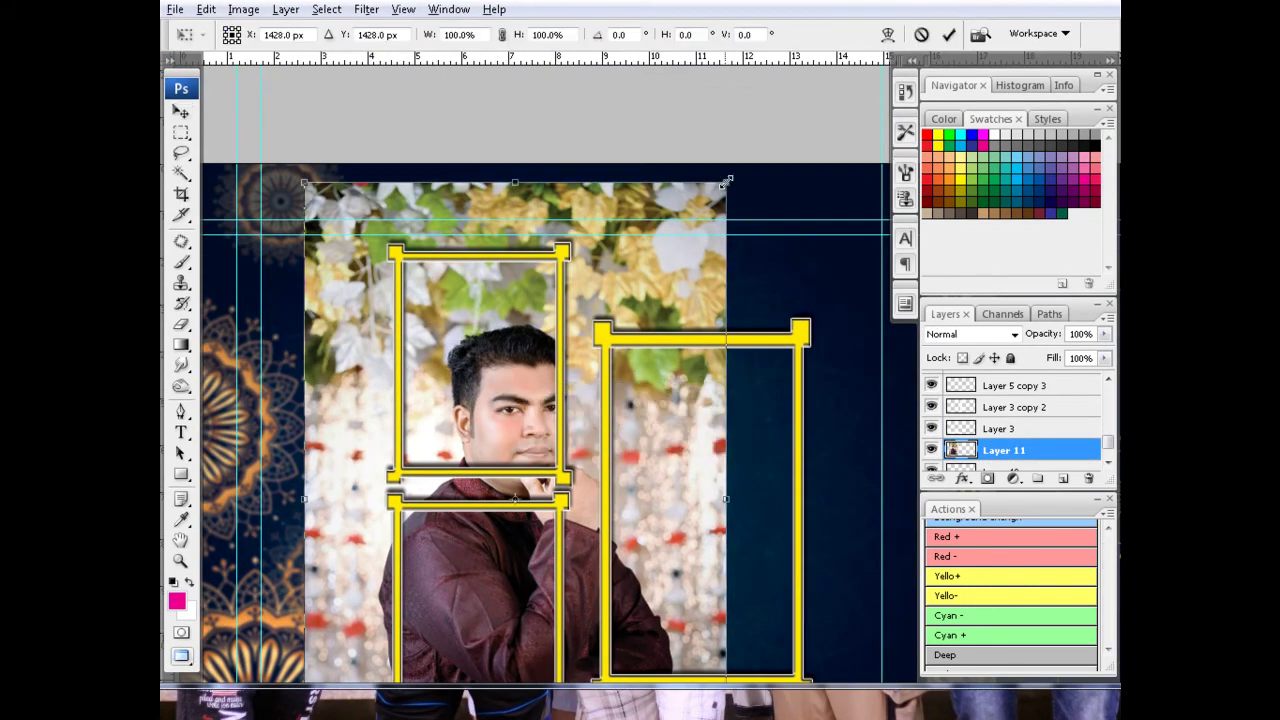
left_click_drag(727, 181, 600, 357)
mouse_move(501, 460)
left_mouse_down()
mouse_move(470, 325)
mouse_move(498, 338)
left_mouse_up()
left_click_drag(573, 510, 557, 482)
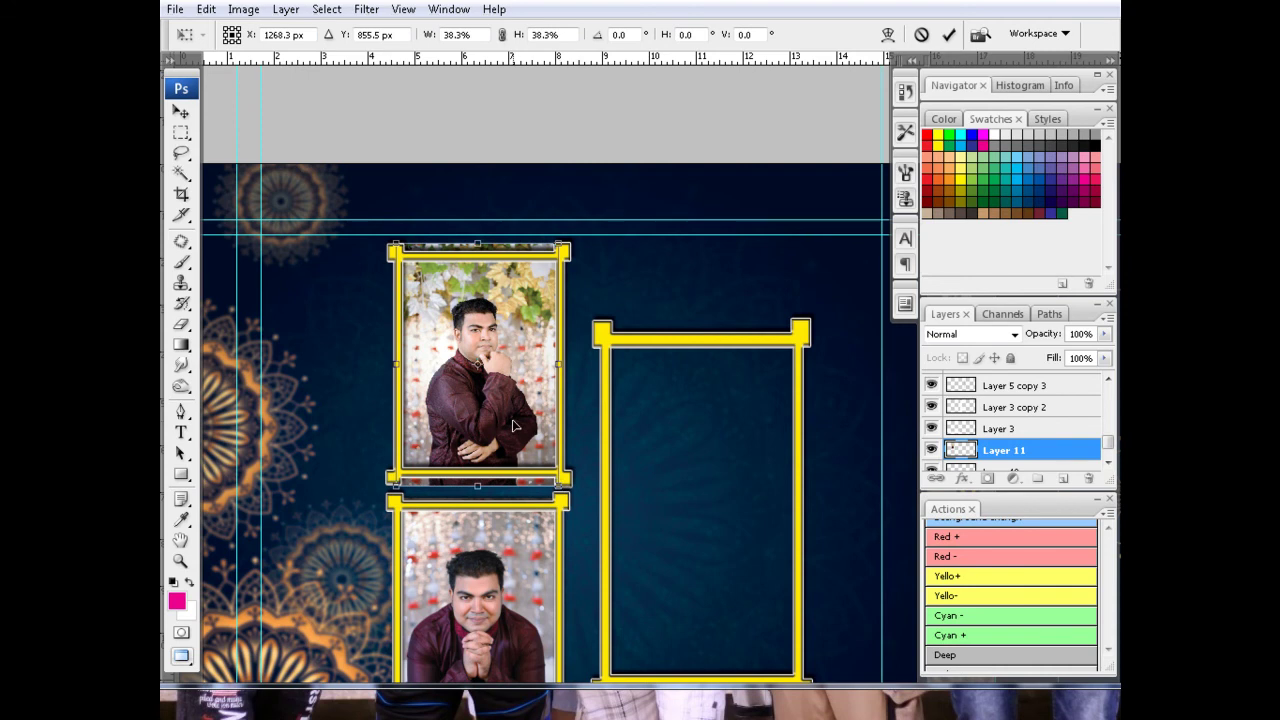
left_click_drag(512, 426, 535, 435)
key("Return")
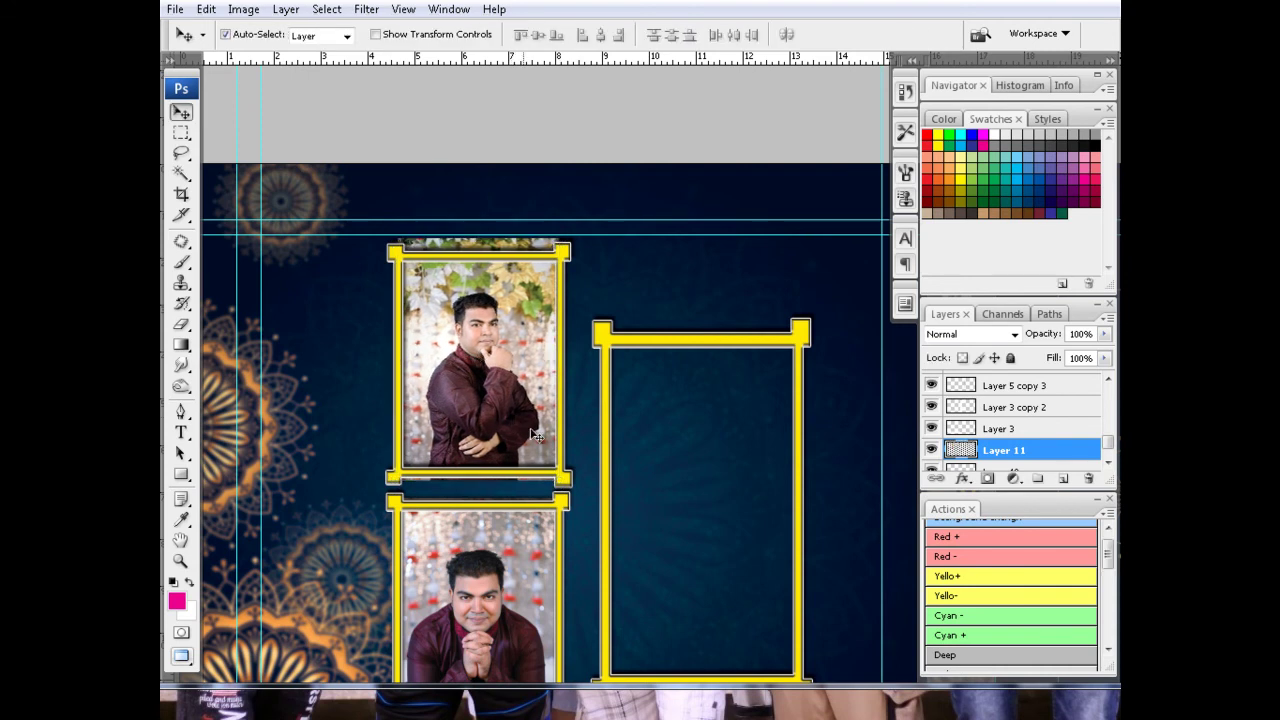
Step: Try rectangular selections around the top frame's edges, then clear them without changes
scroll(503, 430, "up", 1)
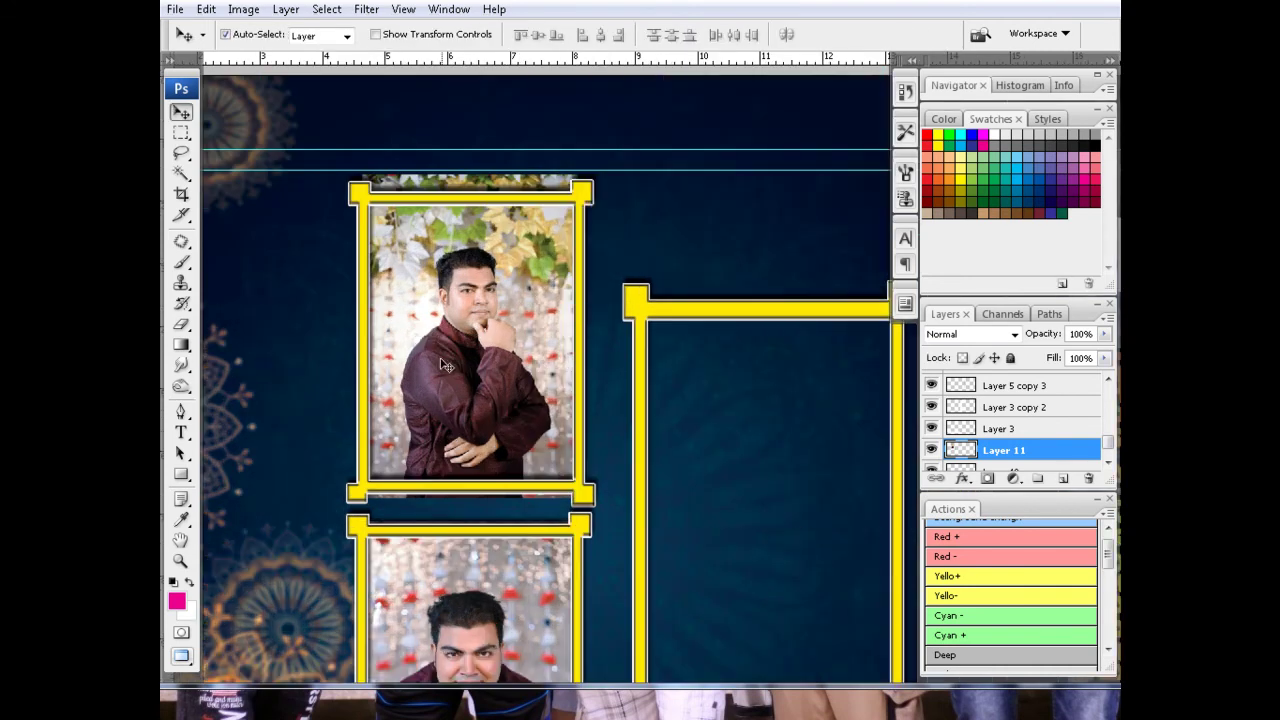
left_click(181, 132)
left_click_drag(279, 127, 593, 192)
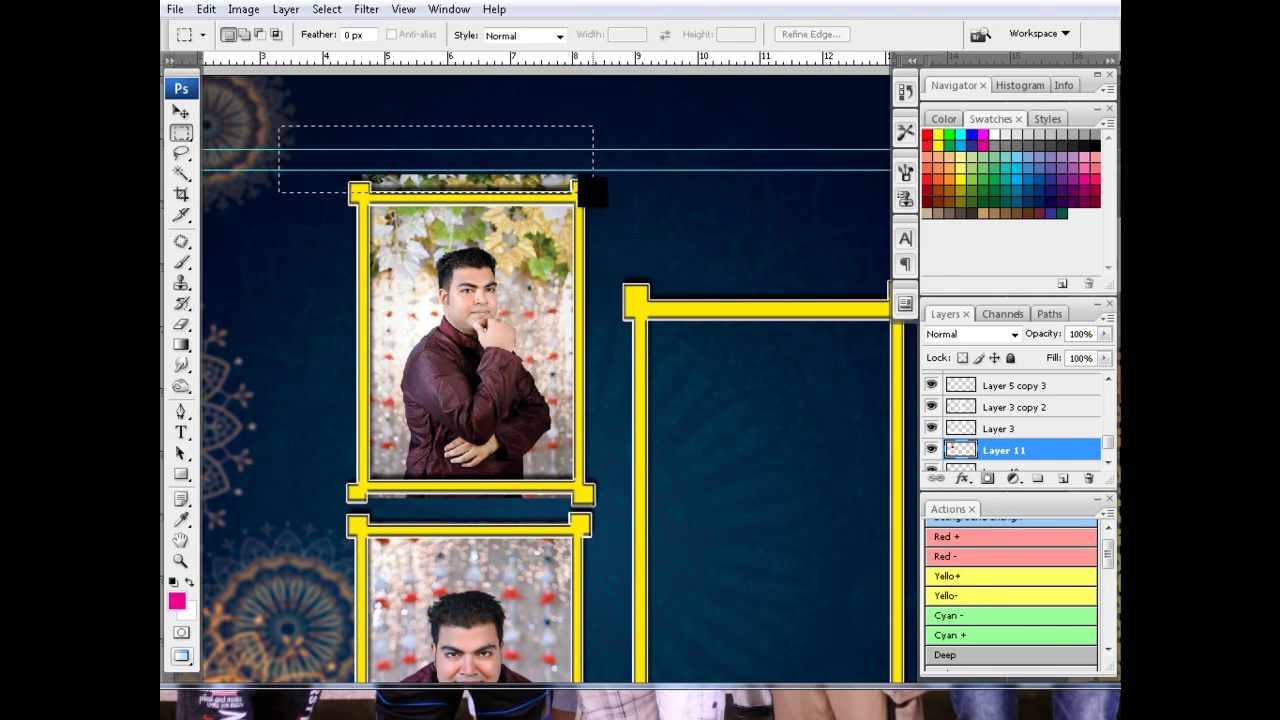
left_click_drag(619, 530, 330, 488)
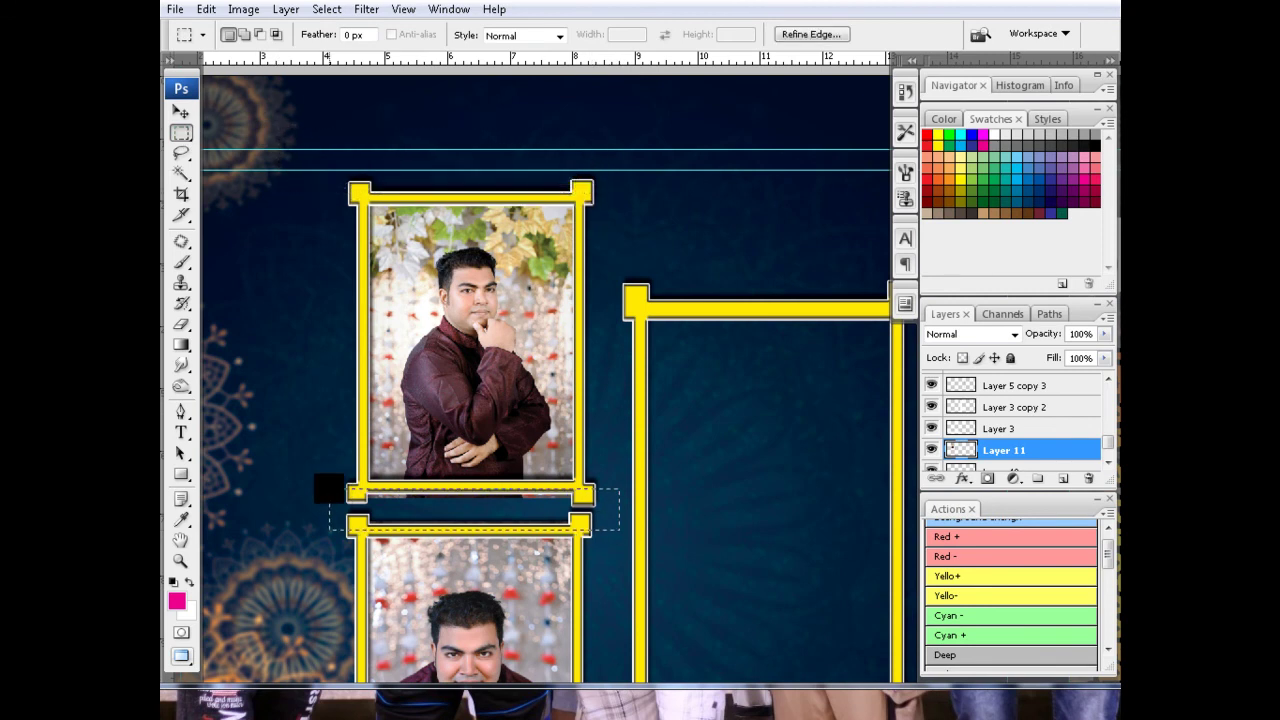
left_click(431, 431)
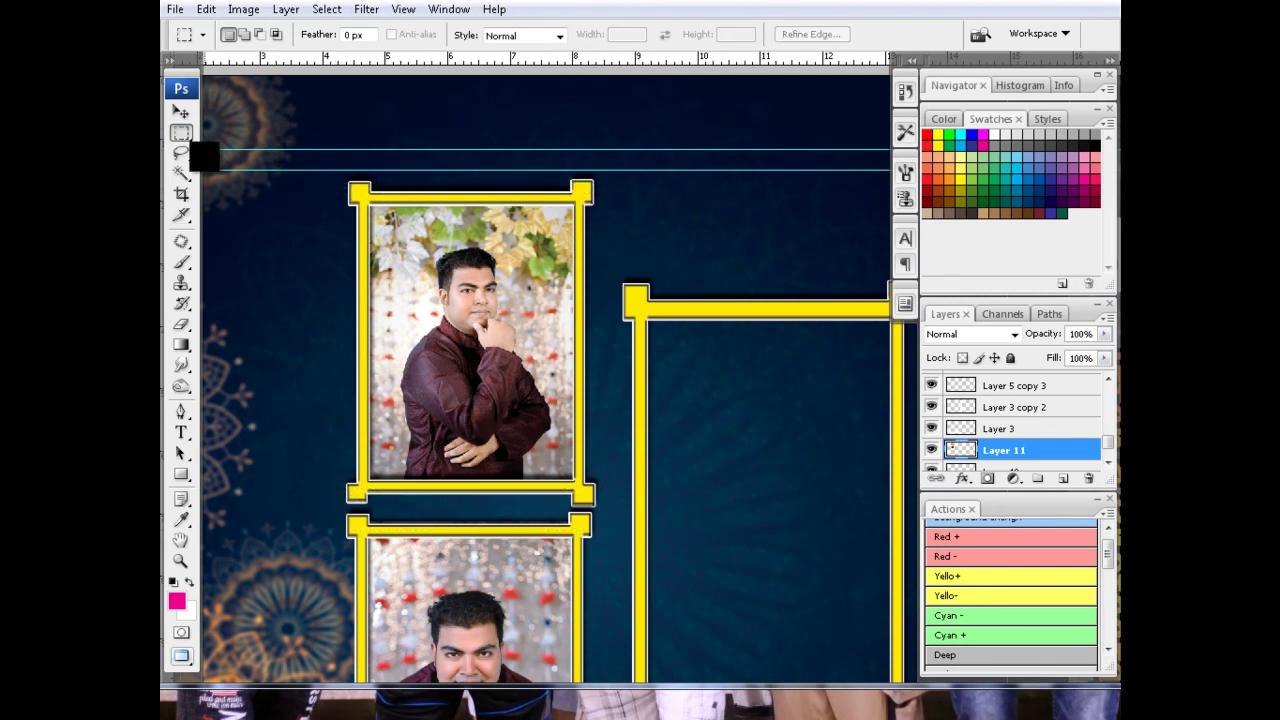
left_click_drag(310, 150, 361, 505)
left_click(441, 374)
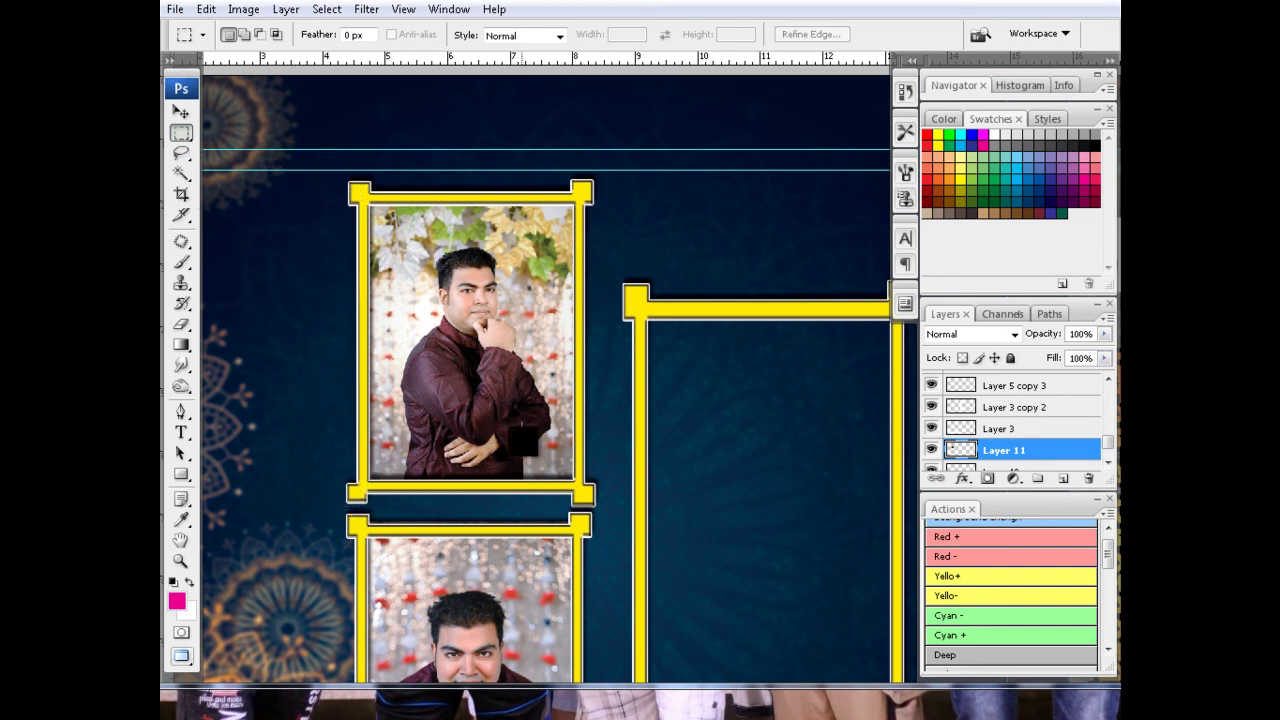
left_click_drag(620, 505, 583, 193)
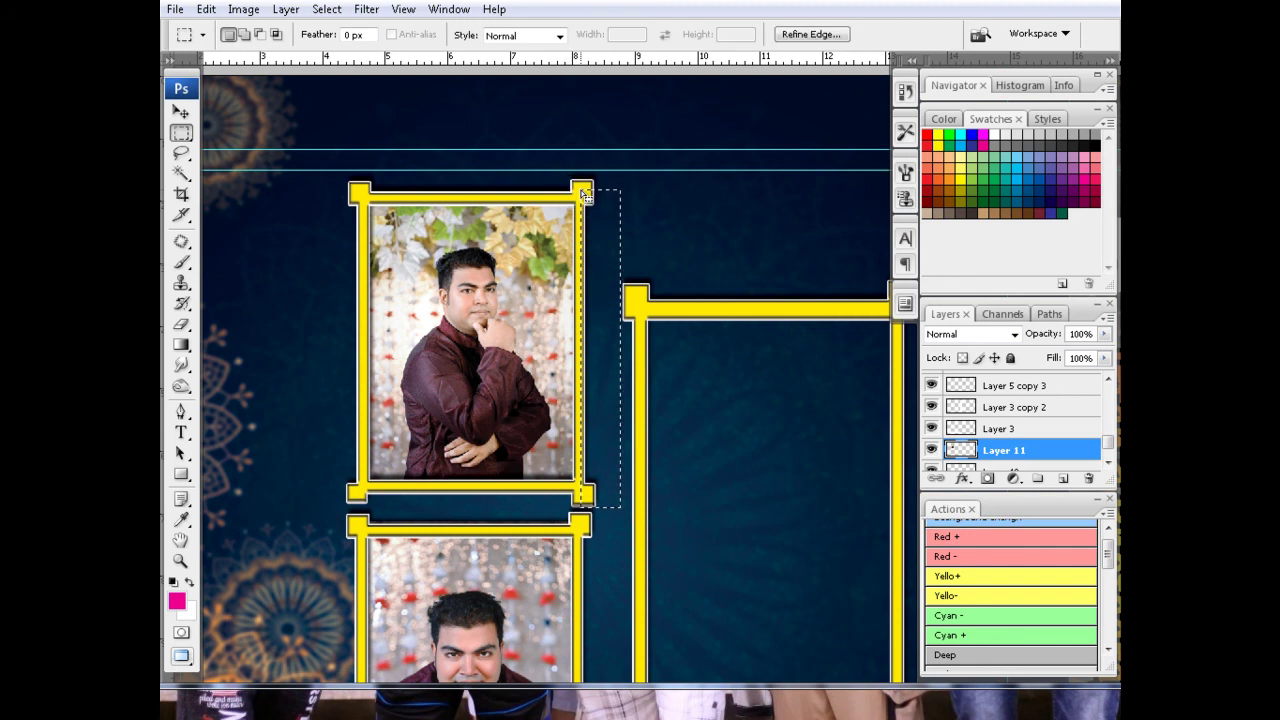
right_click(597, 281)
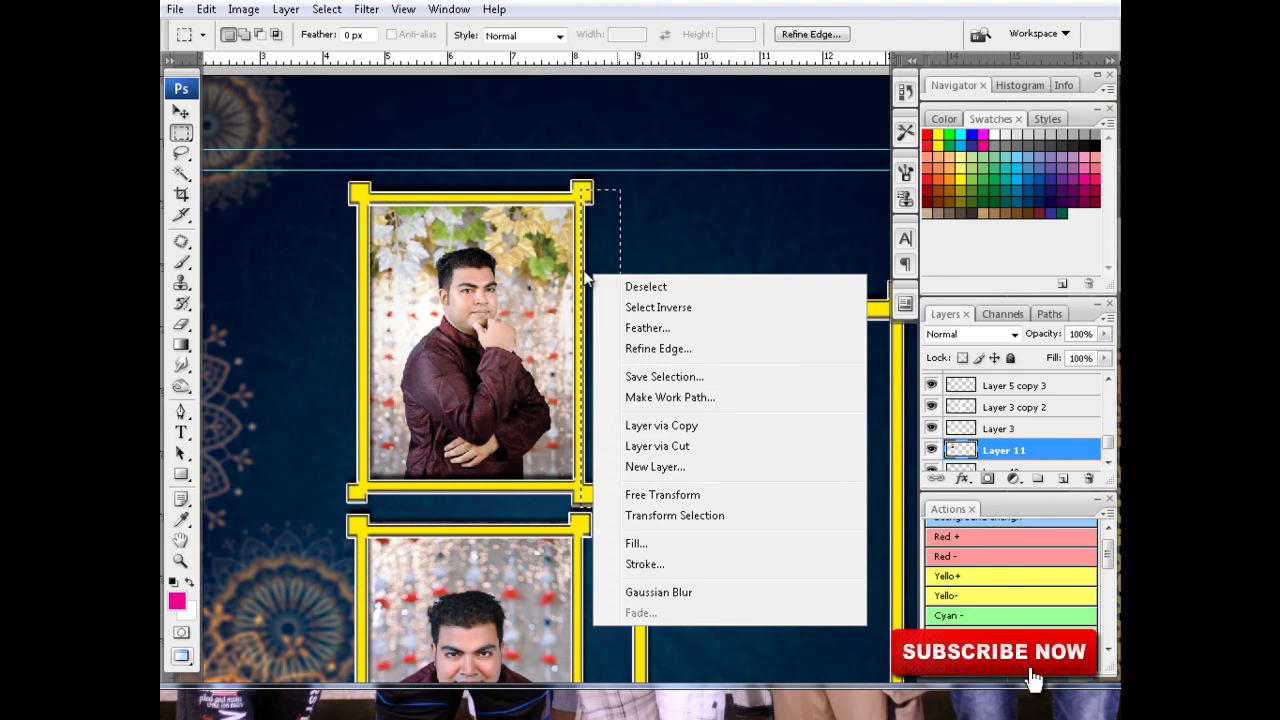
left_click(587, 278)
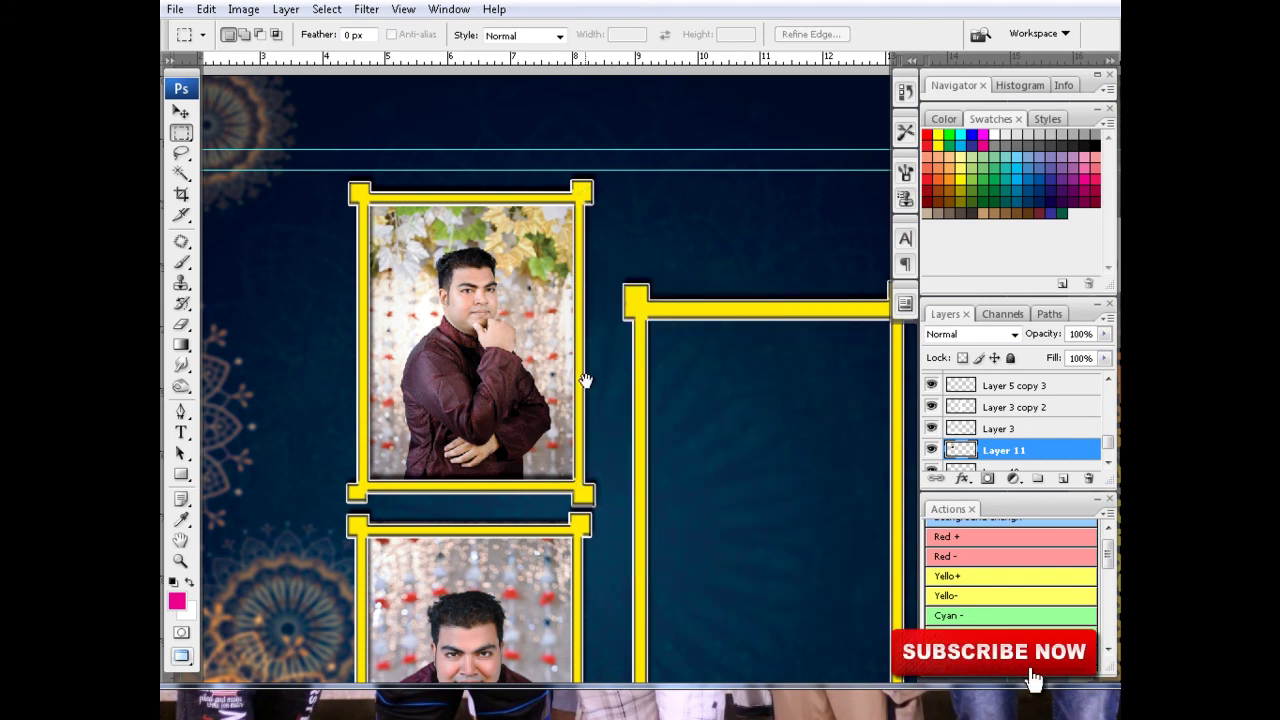
Step: Zoom and pan to review the whole album spread
key("ctrl+minus")
key("ctrl+minus")
key("ctrl+minus")
mouse_move(581, 358)
left_mouse_down()
mouse_move(495, 385)
mouse_move(523, 400)
left_mouse_up()
key("ctrl+plus")
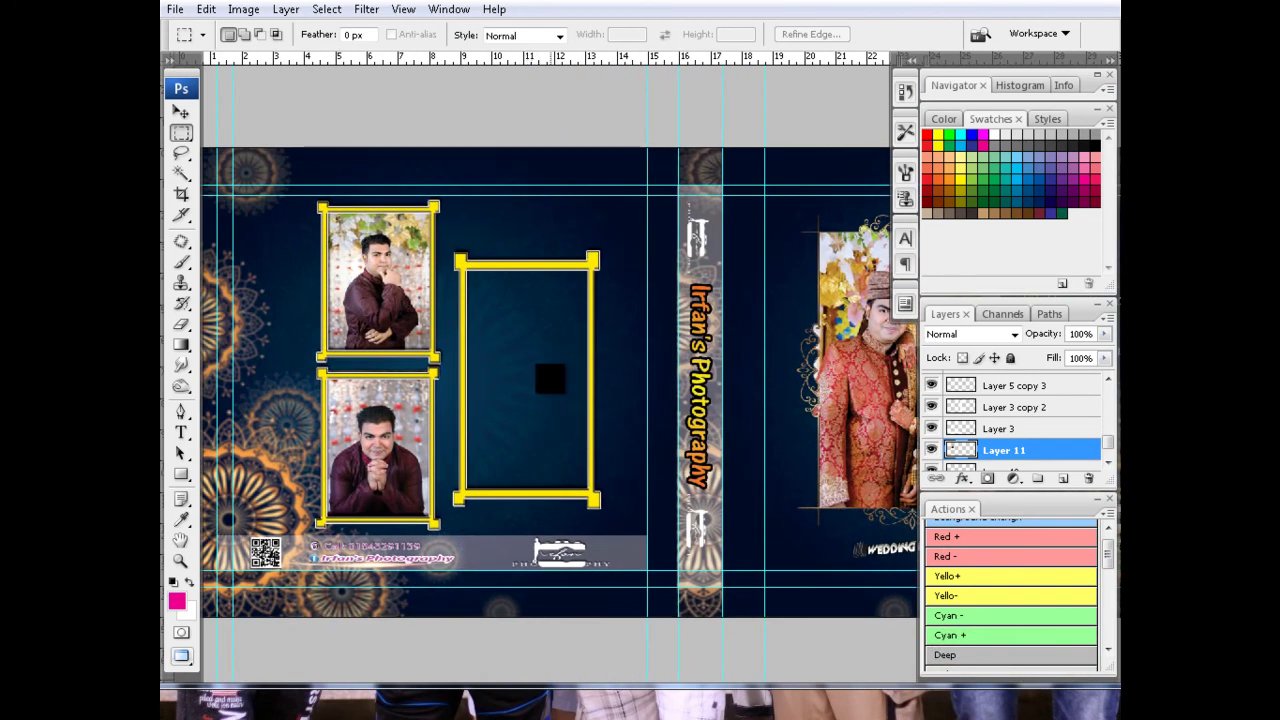
key("ctrl+o")
Step: Open _6102885-Exposure.jpg and zoom in on the groom's face
mouse_move(887, 121)
left_mouse_down()
mouse_move(905, 220)
mouse_move(905, 376)
mouse_move(899, 150)
left_mouse_up()
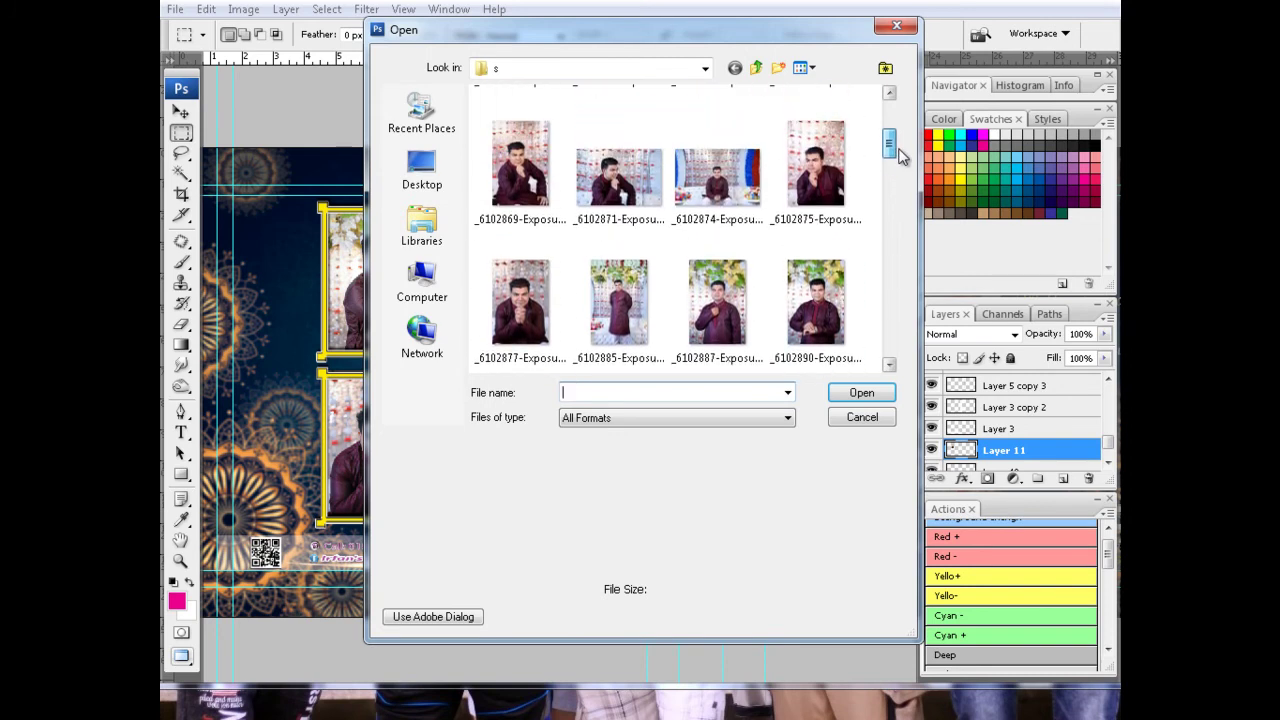
double_click(619, 302)
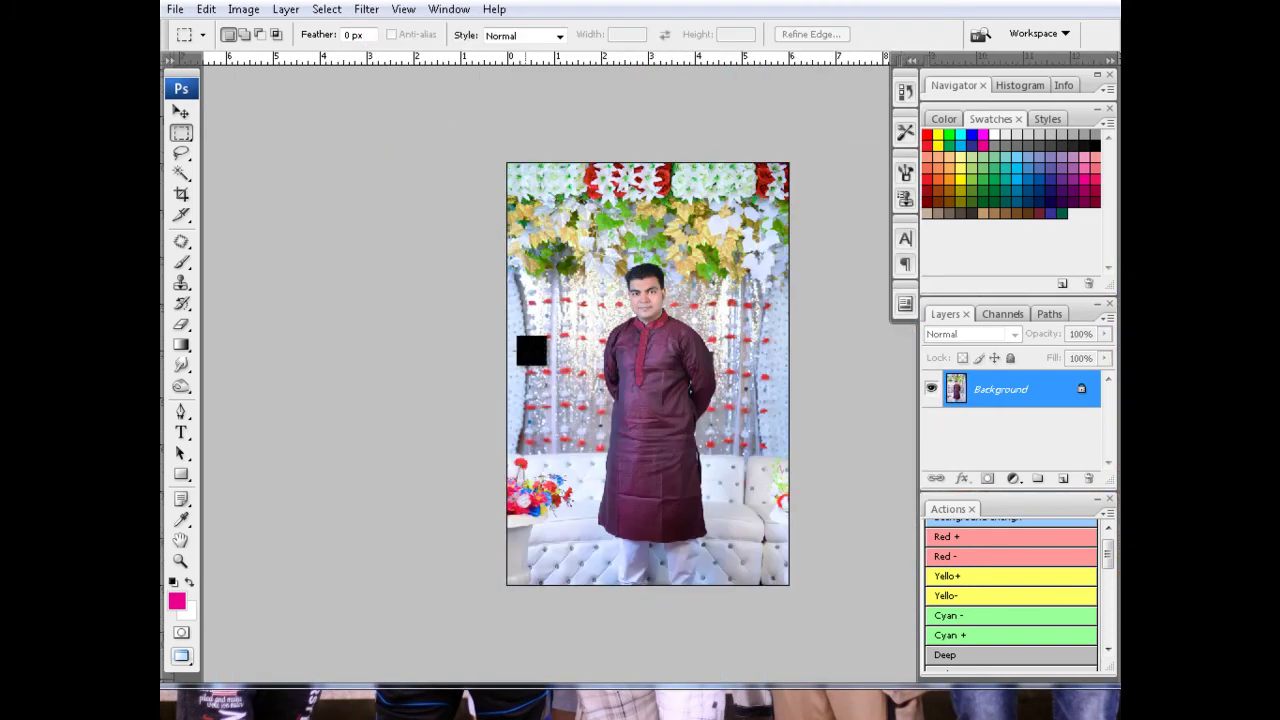
key("ctrl+plus")
key("ctrl+plus")
Step: Pick the Clone Stamp, dismiss its error, shrink the brush to 10, and zoom out
key("ctrl+plus")
key("ctrl+plus")
key("ctrl+minus")
key("ctrl+minus")
key("s")
key("ctrl+plus")
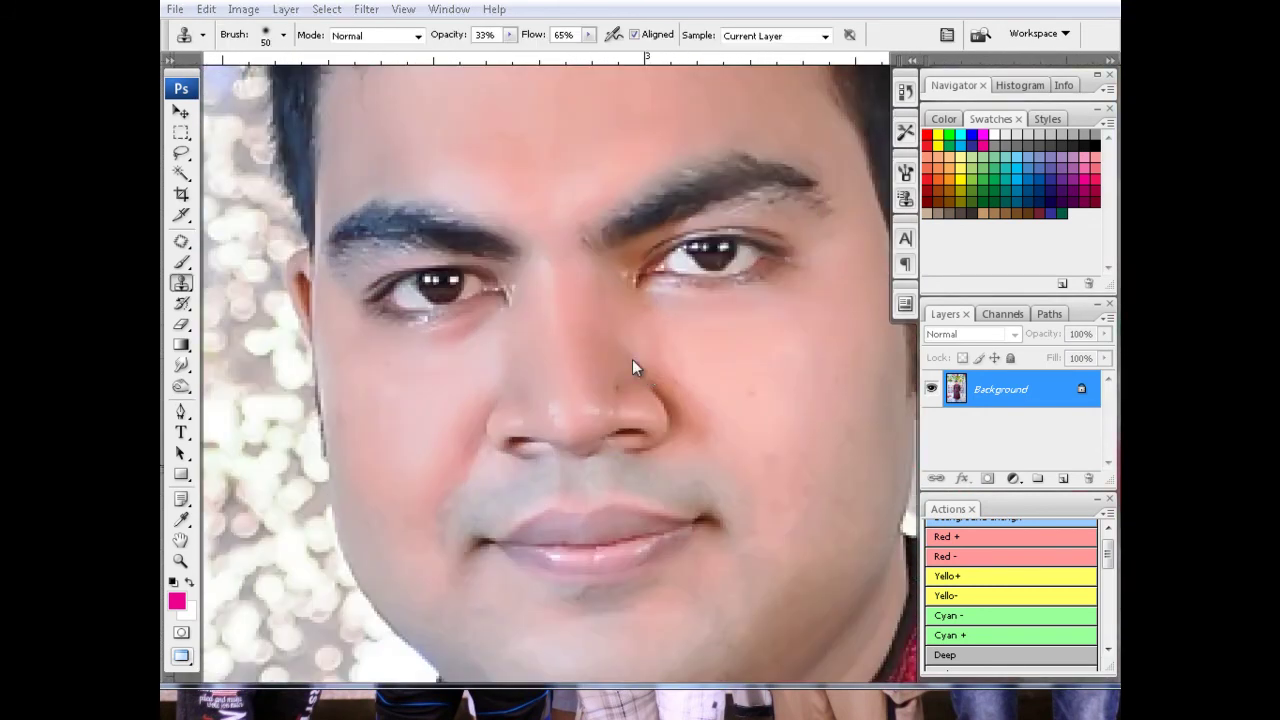
left_click(643, 367)
left_click(646, 285)
key("bracketleft")
key("bracketleft")
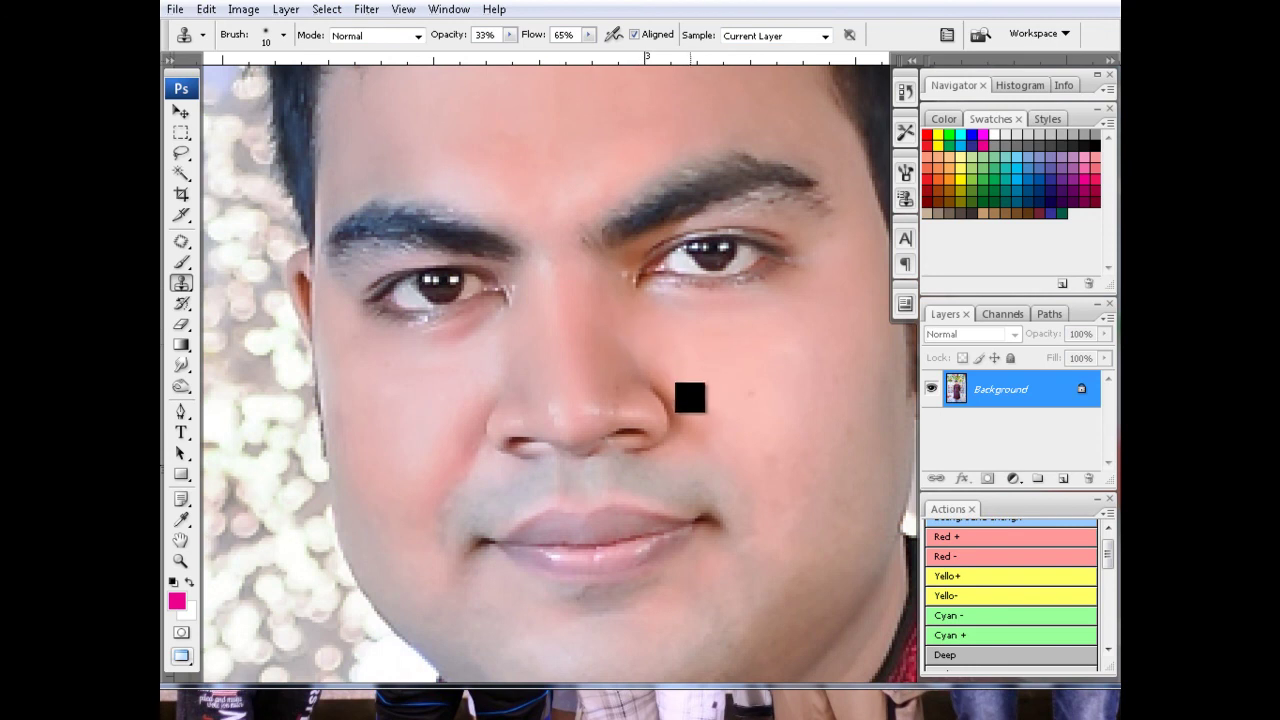
left_click(664, 364, "alt")
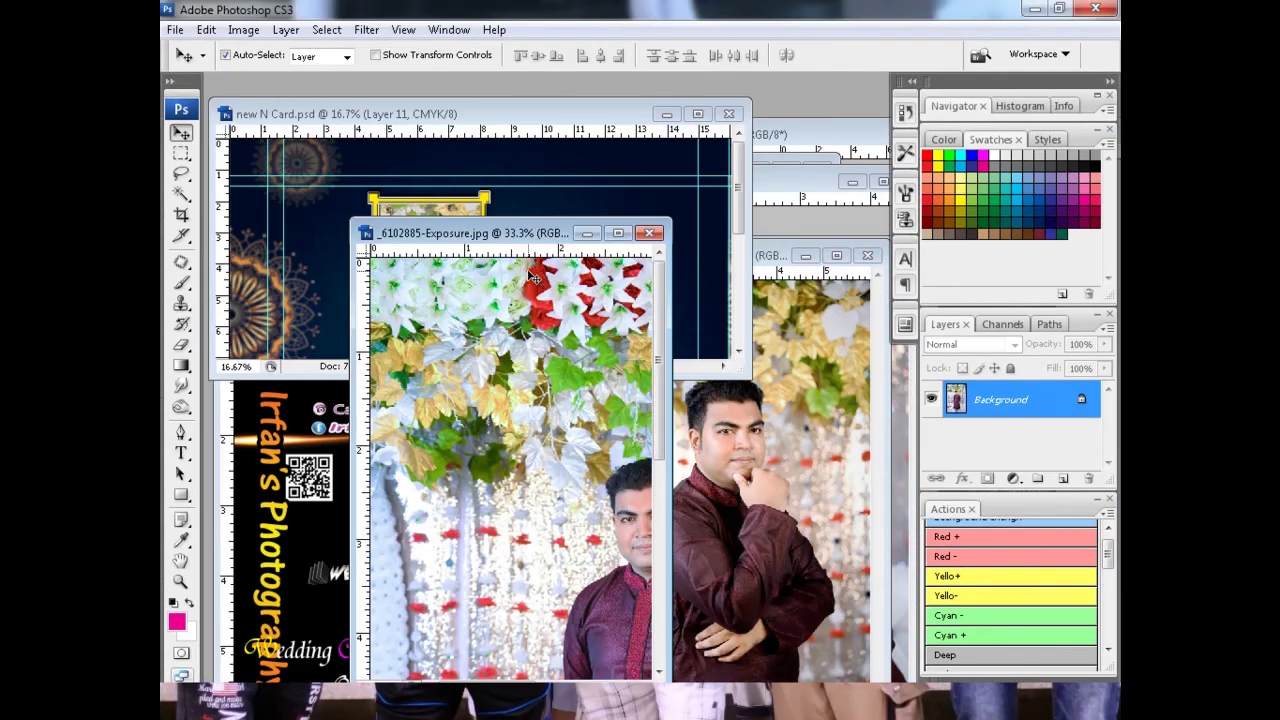
Step: Bring the standing groom photo into the cover and scale it to about 62% within the large frame
left_click_drag(535, 278, 612, 334)
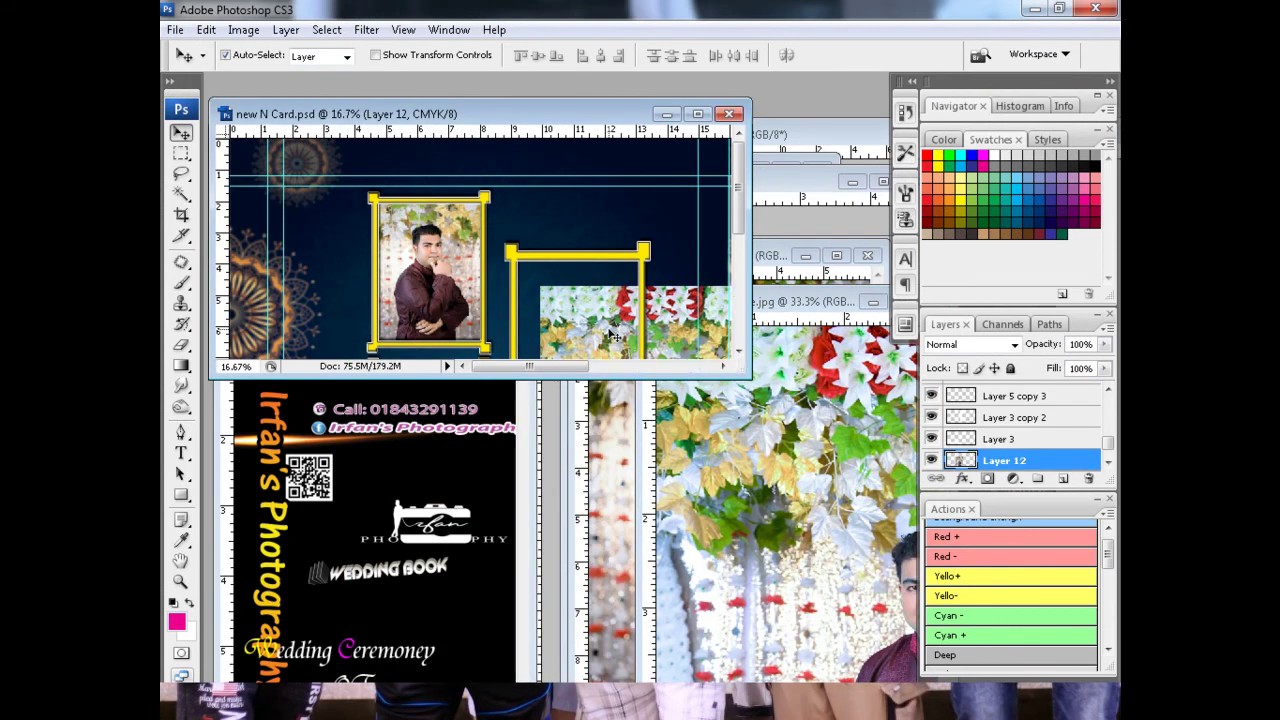
key("f")
left_click_drag(558, 397, 446, 267)
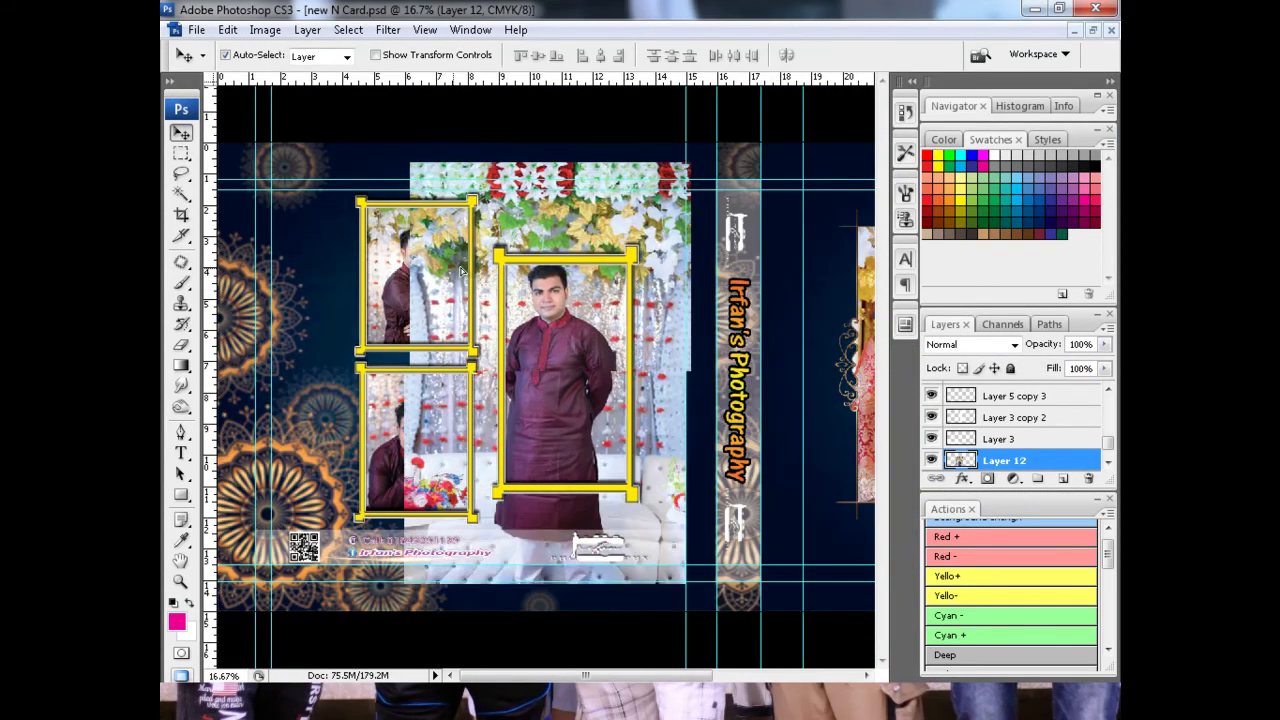
key("ctrl+t")
left_click_drag(410, 160, 476, 240)
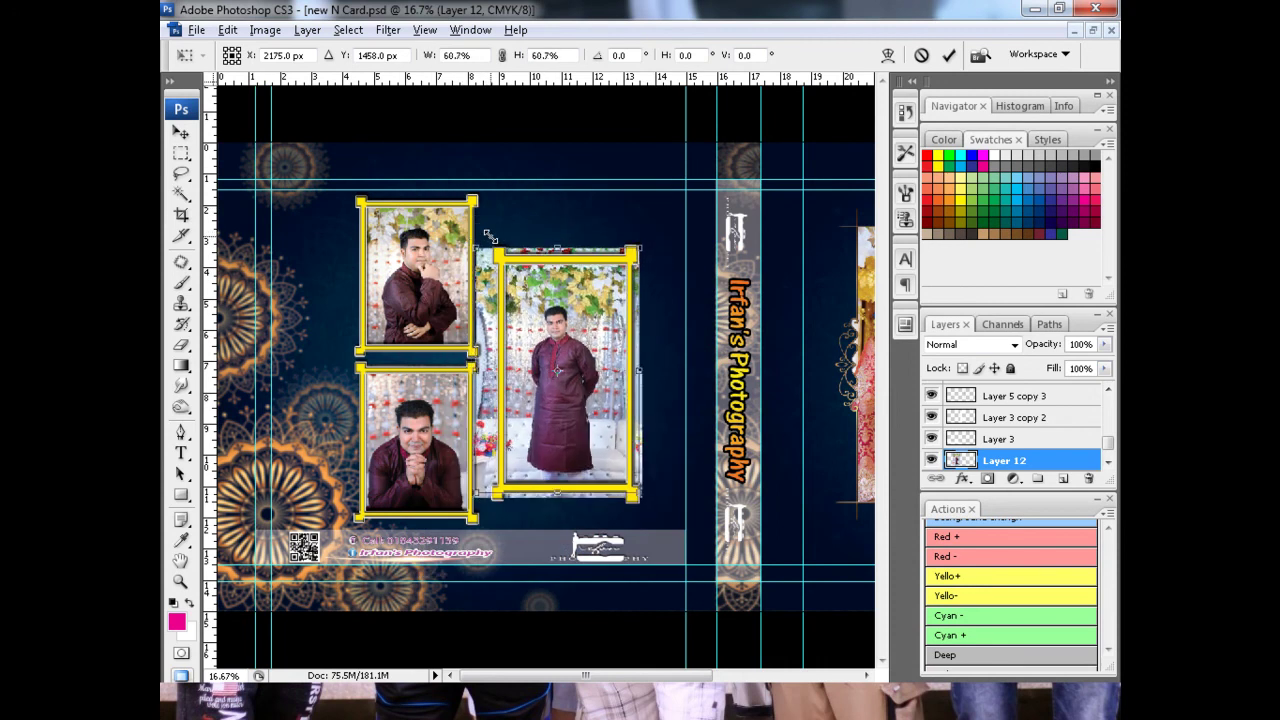
left_click_drag(584, 365, 588, 375)
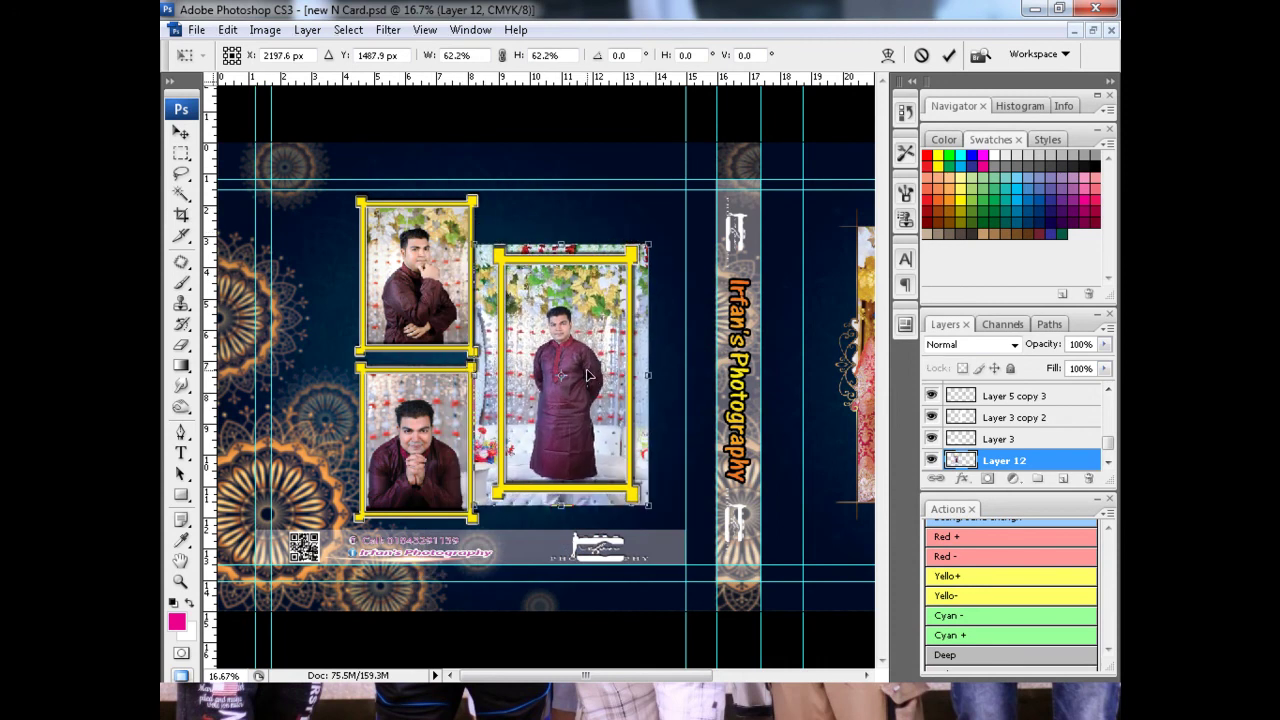
left_click_drag(655, 243, 668, 216)
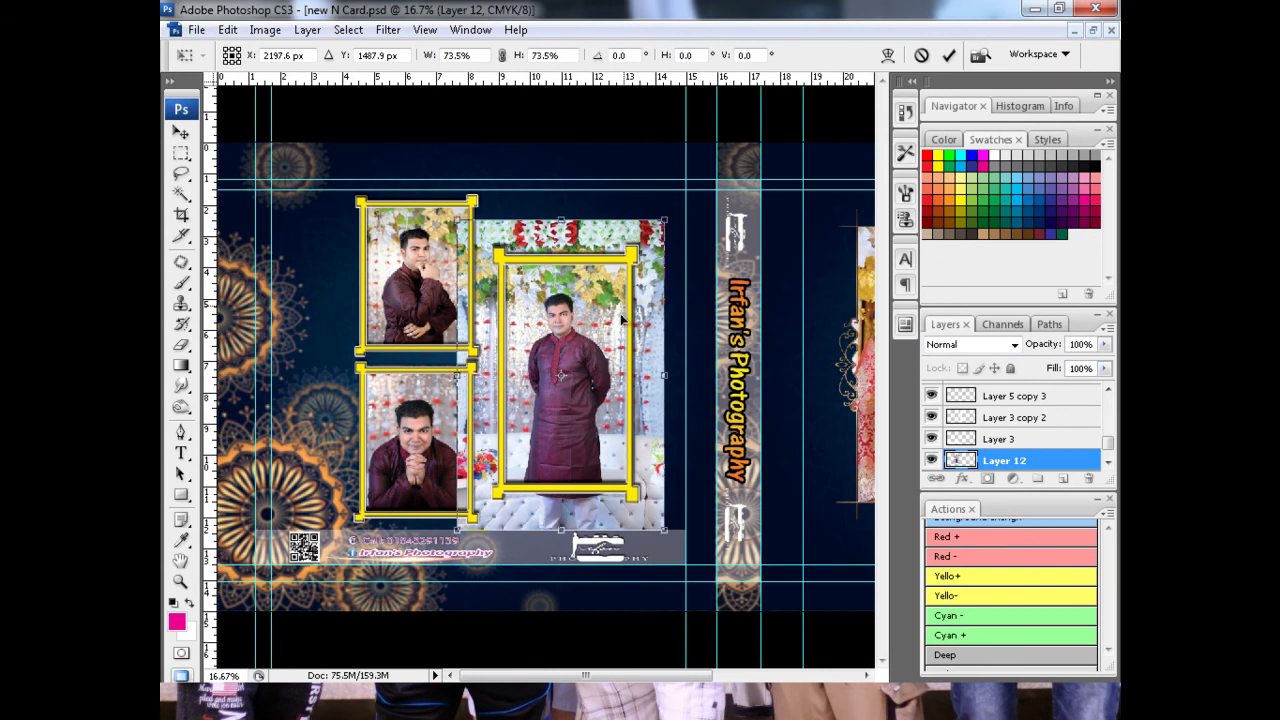
key("Return")
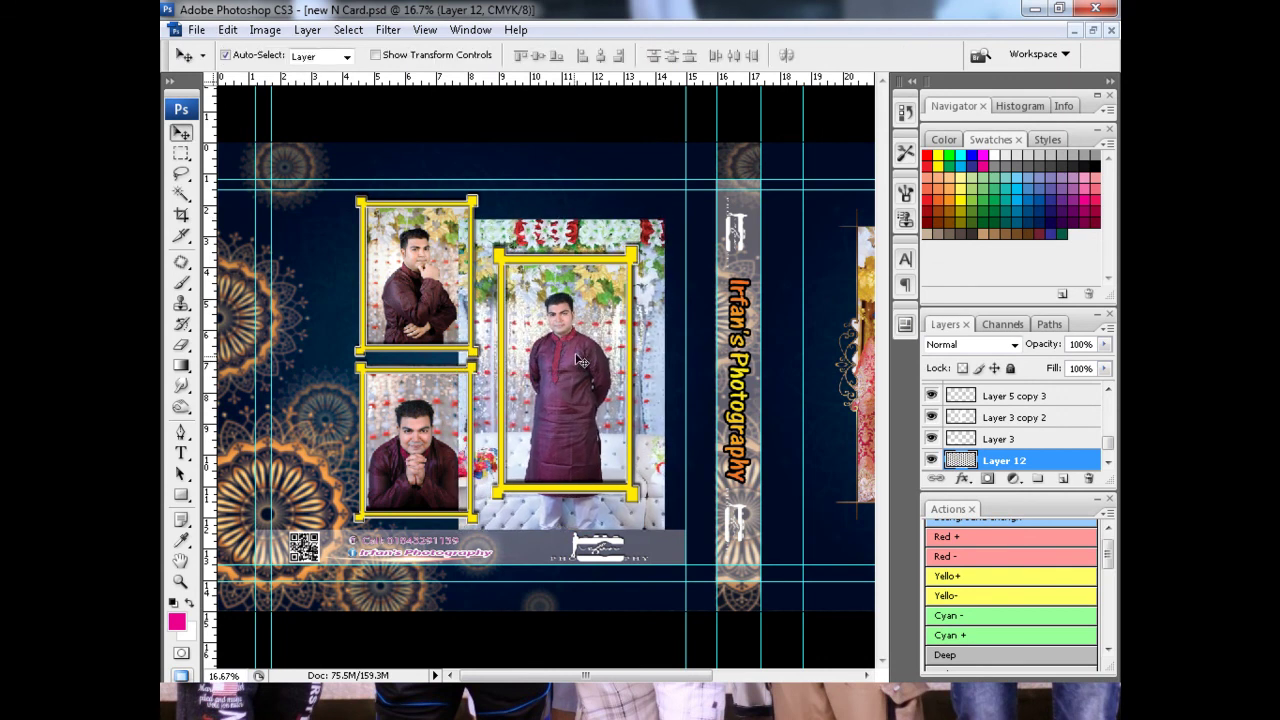
Step: Delete the photo outside the large yellow frame using an inverted marquee selection, then deselect
left_click(181, 156)
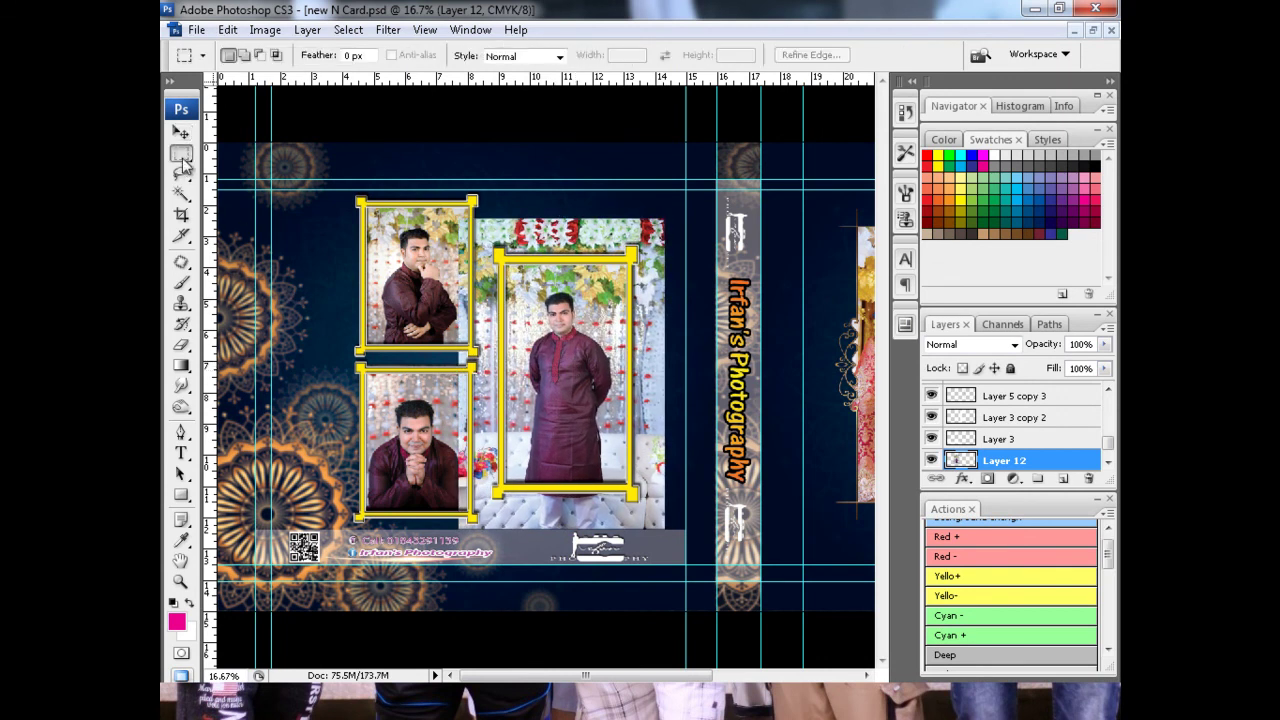
left_click_drag(497, 254, 613, 490)
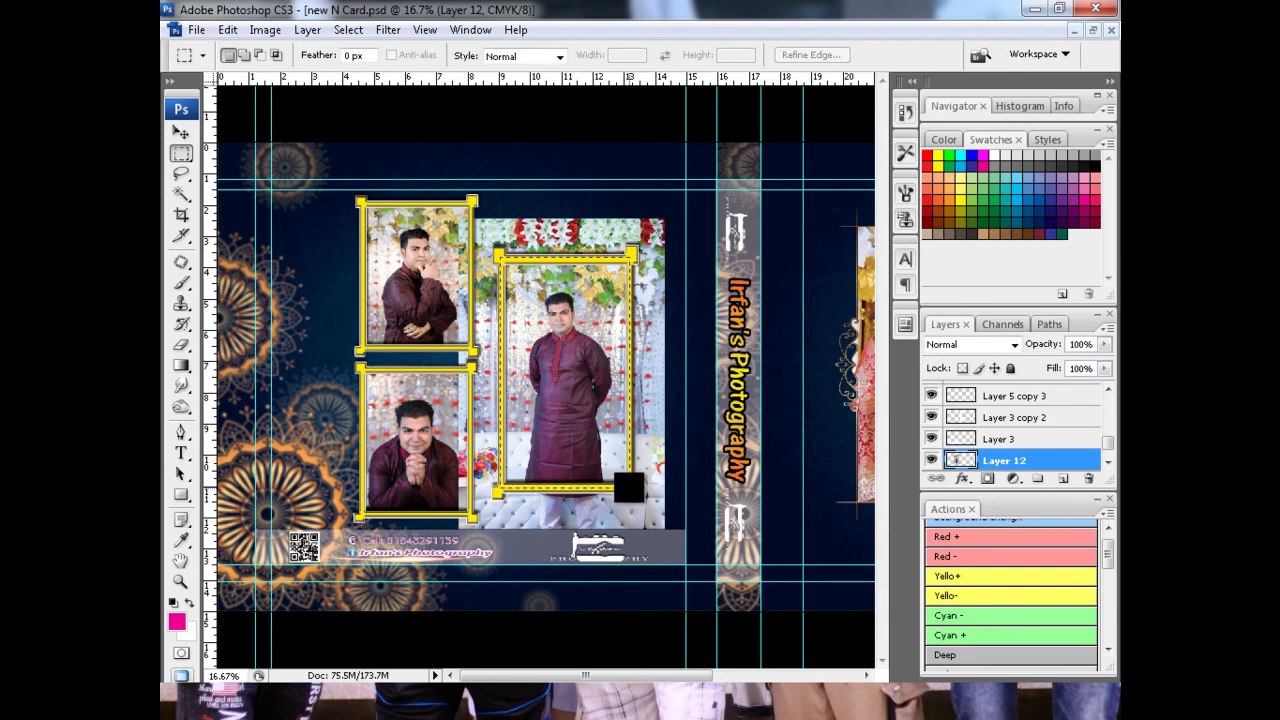
key("v")
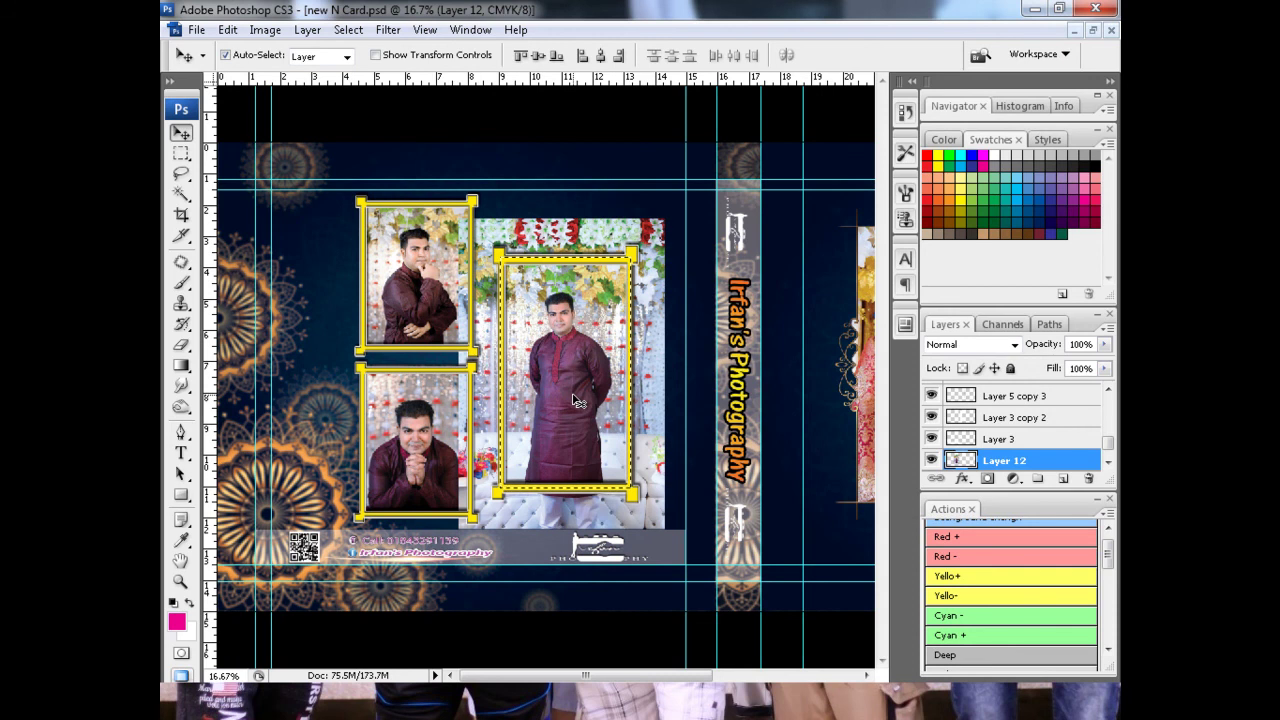
key("ctrl+shift+i")
key("Delete")
key("ctrl+d")
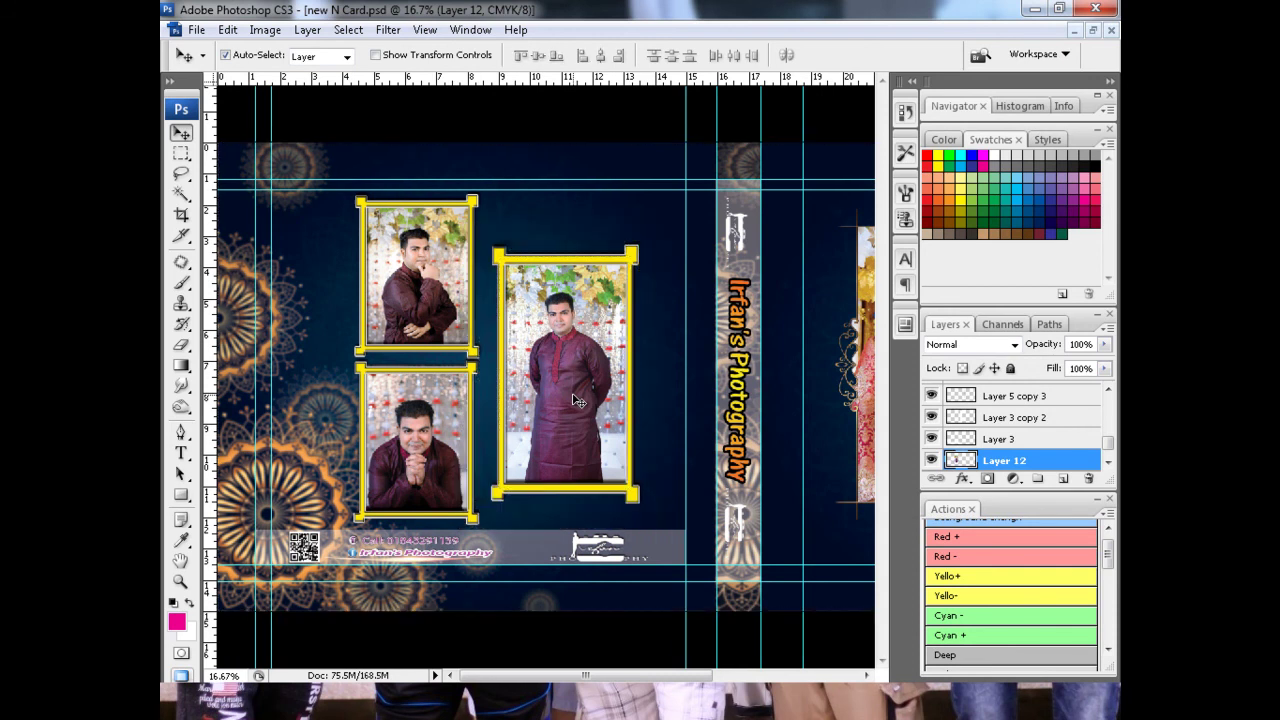
key("ctrl+minus")
key("Tab")
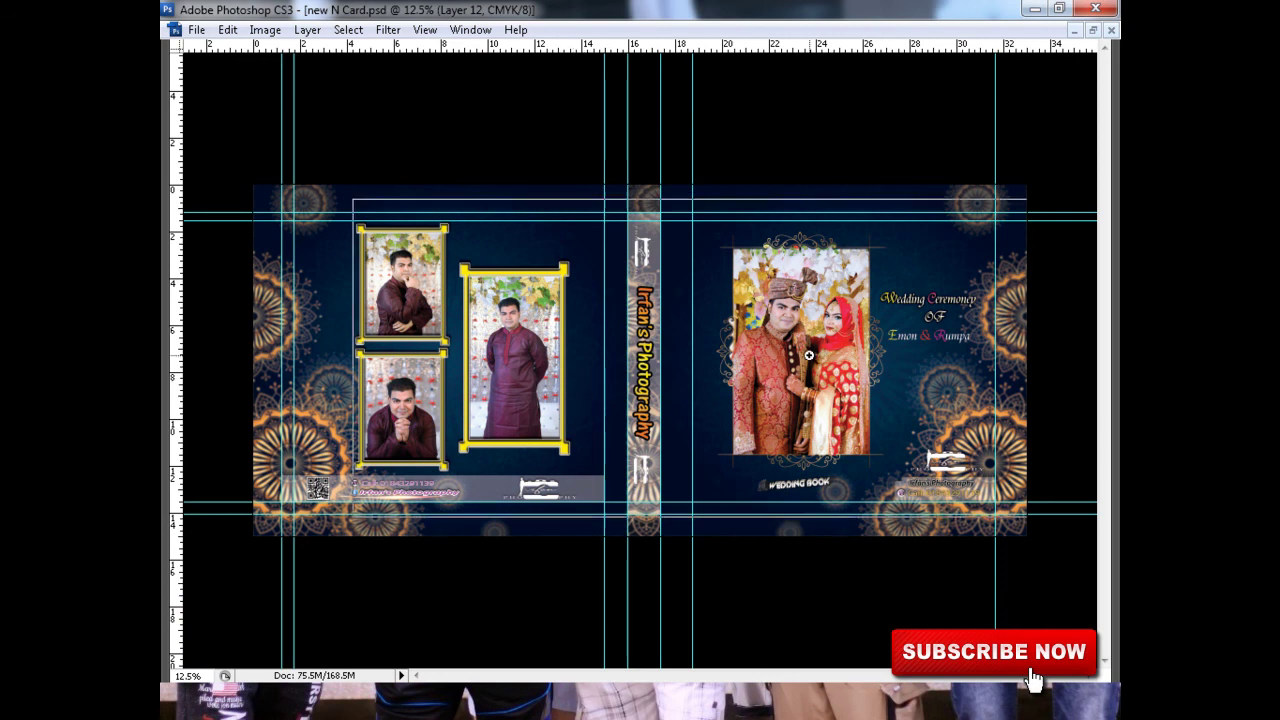
Step: Raise the white camera logo clear of the contact band and scale it slightly larger
key("ctrl+plus")
scroll(724, 380, "down", 1)
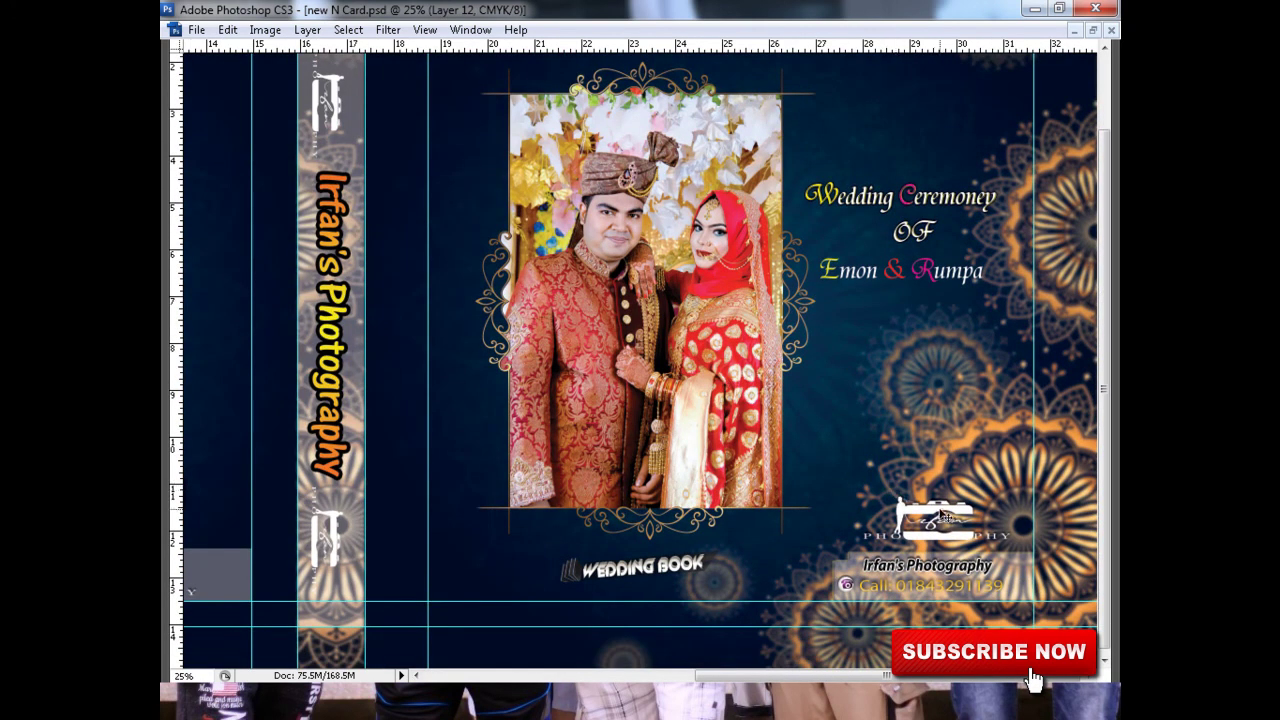
left_click_drag(945, 515, 910, 388)
left_click_drag(976, 416, 987, 420)
key("Return")
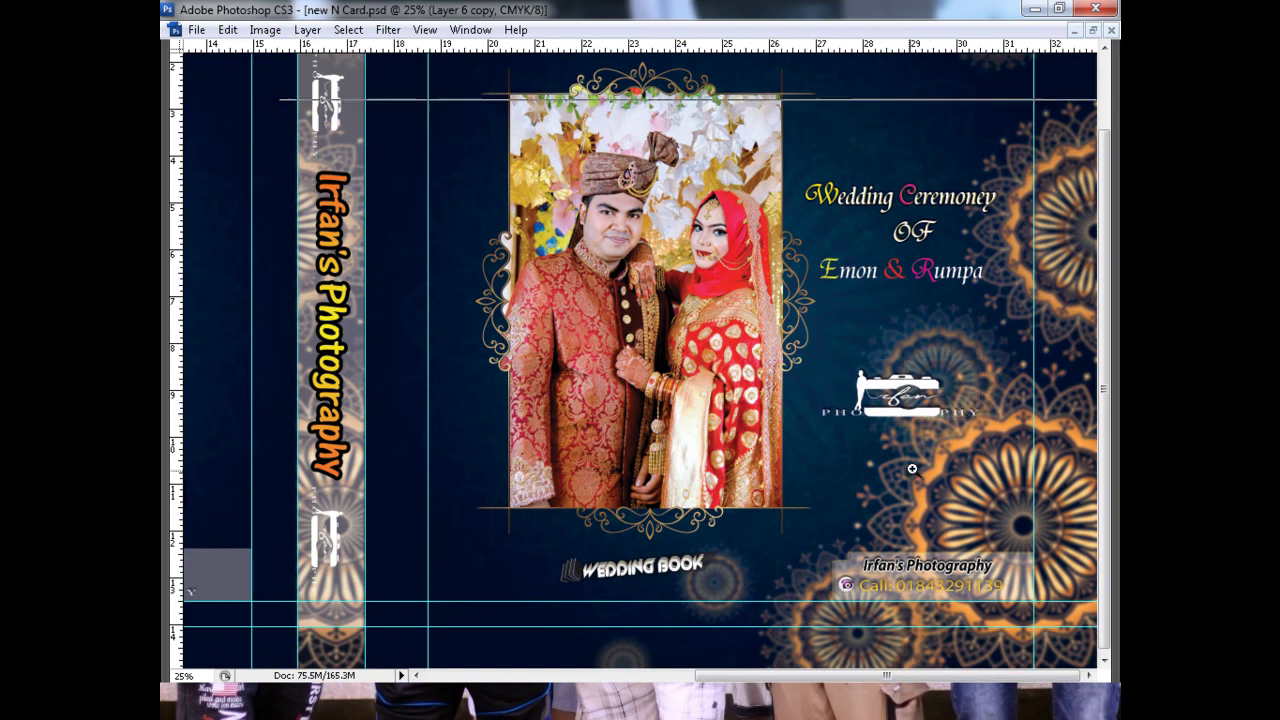
key("ctrl+plus")
left_click_drag(870, 466, 708, 474)
Step: Nudge the Irfan's Photography text right and select the phone number text layer
key("ctrl+plus")
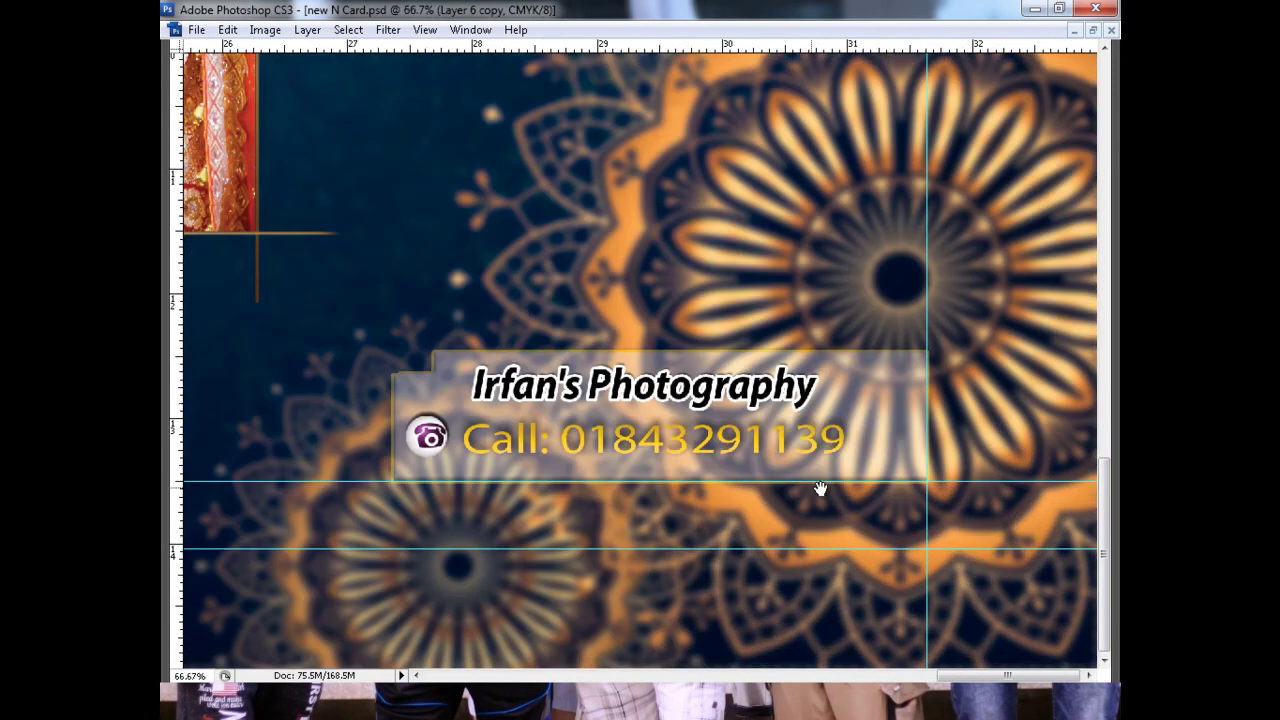
left_click(688, 403)
key("shift+Right")
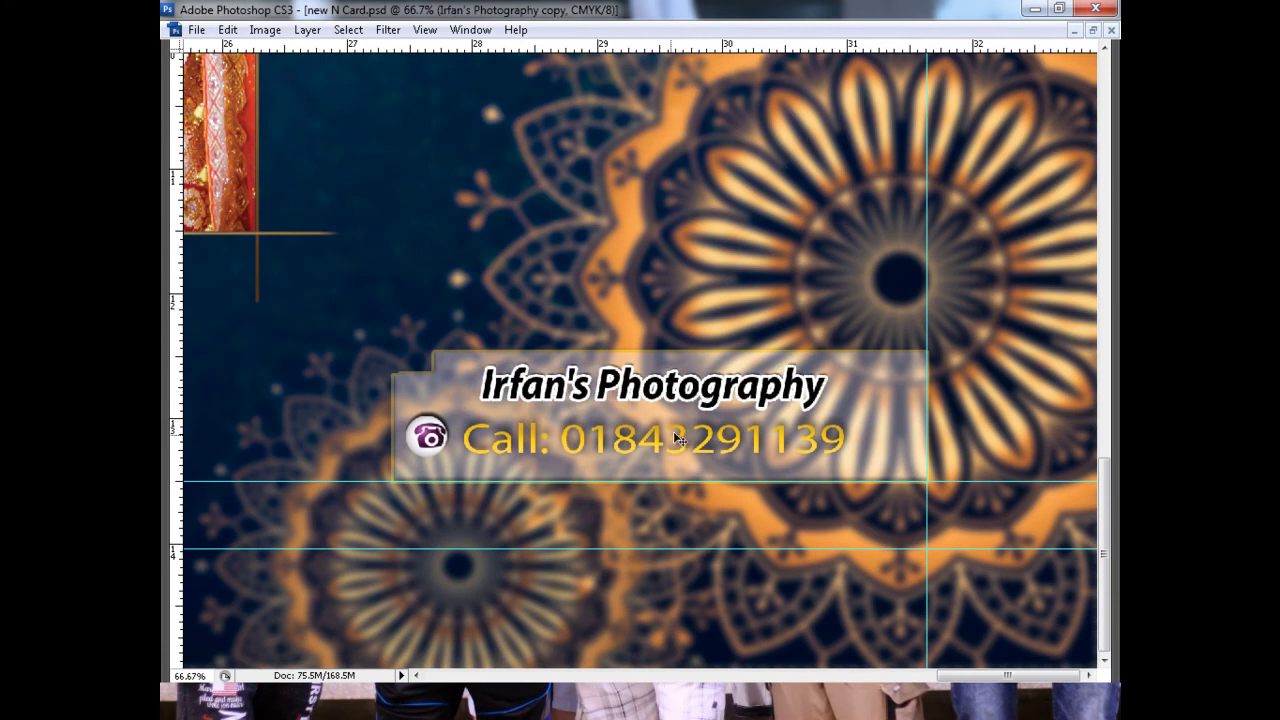
left_click(655, 438)
key("Tab")
key("ctrl+plus")
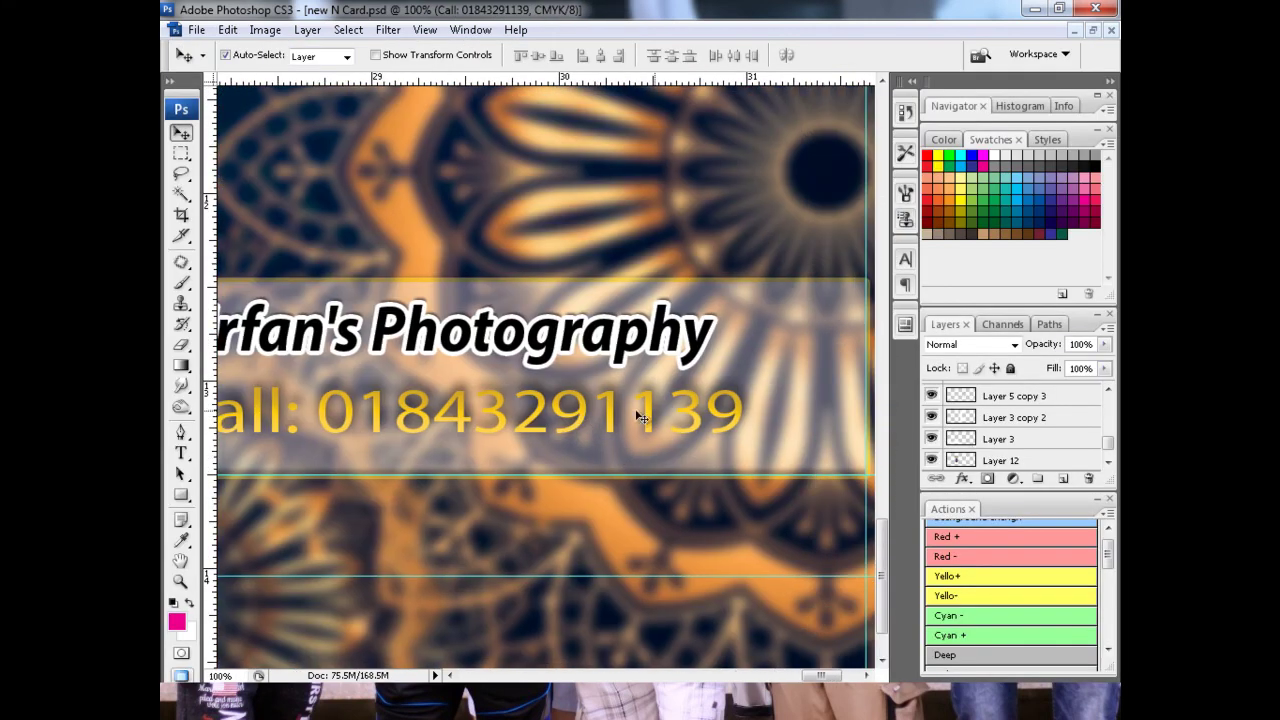
right_click(585, 423)
left_click(620, 423)
scroll(1020, 448, "down", 2)
scroll(1025, 450, "up", 3)
scroll(1025, 450, "down", 1)
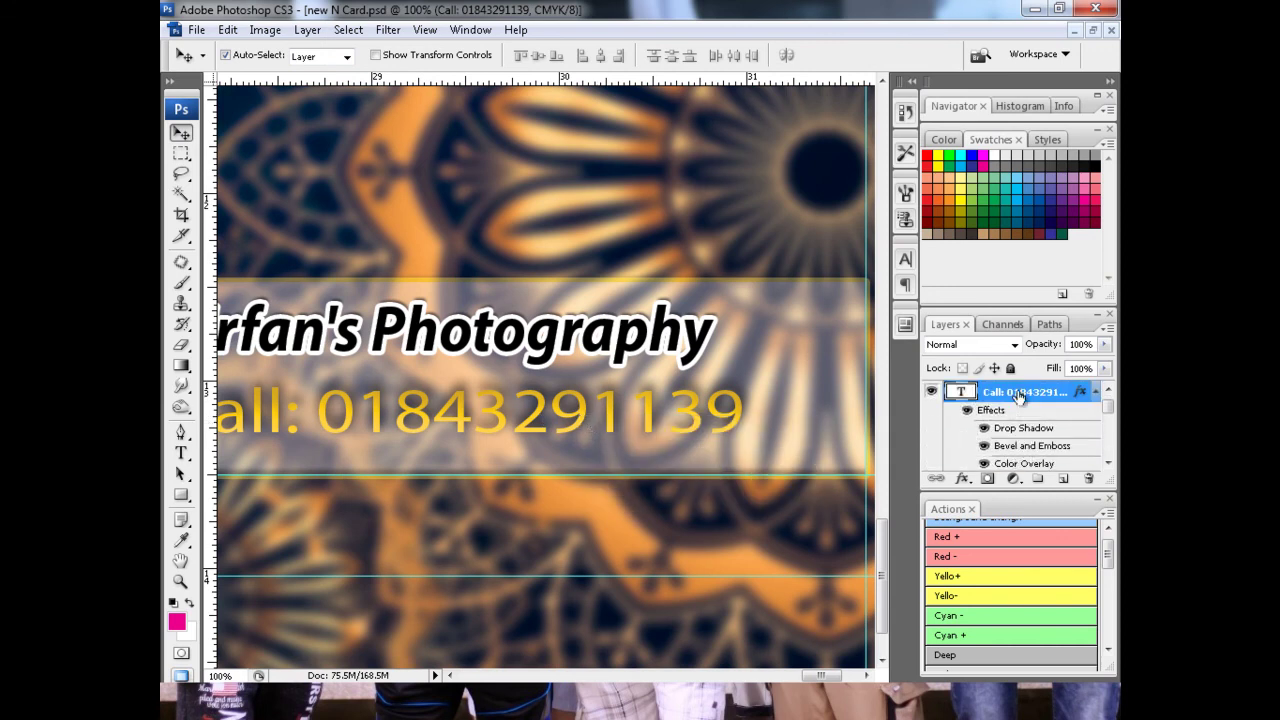
Step: Give the phone number text a white 3 px stroke in Layer Style
right_click(1018, 396)
left_click(814, 162)
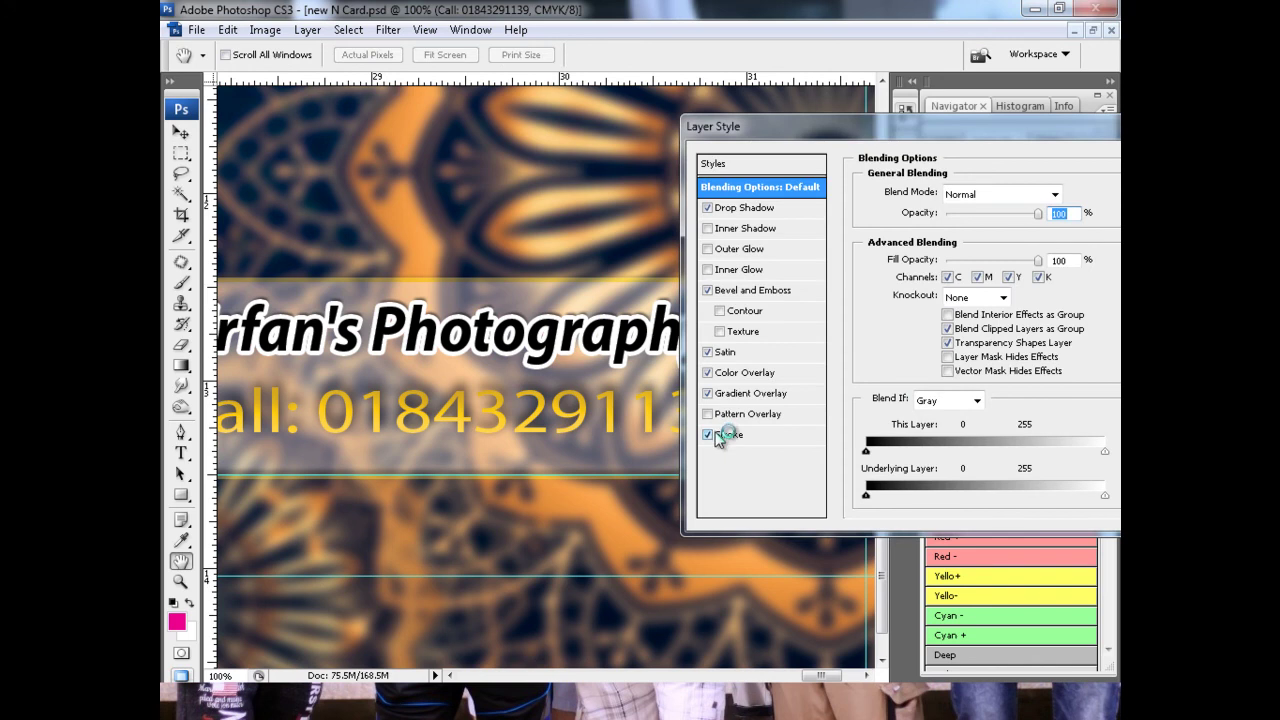
left_click(765, 437)
left_click(910, 312)
left_click(400, 166)
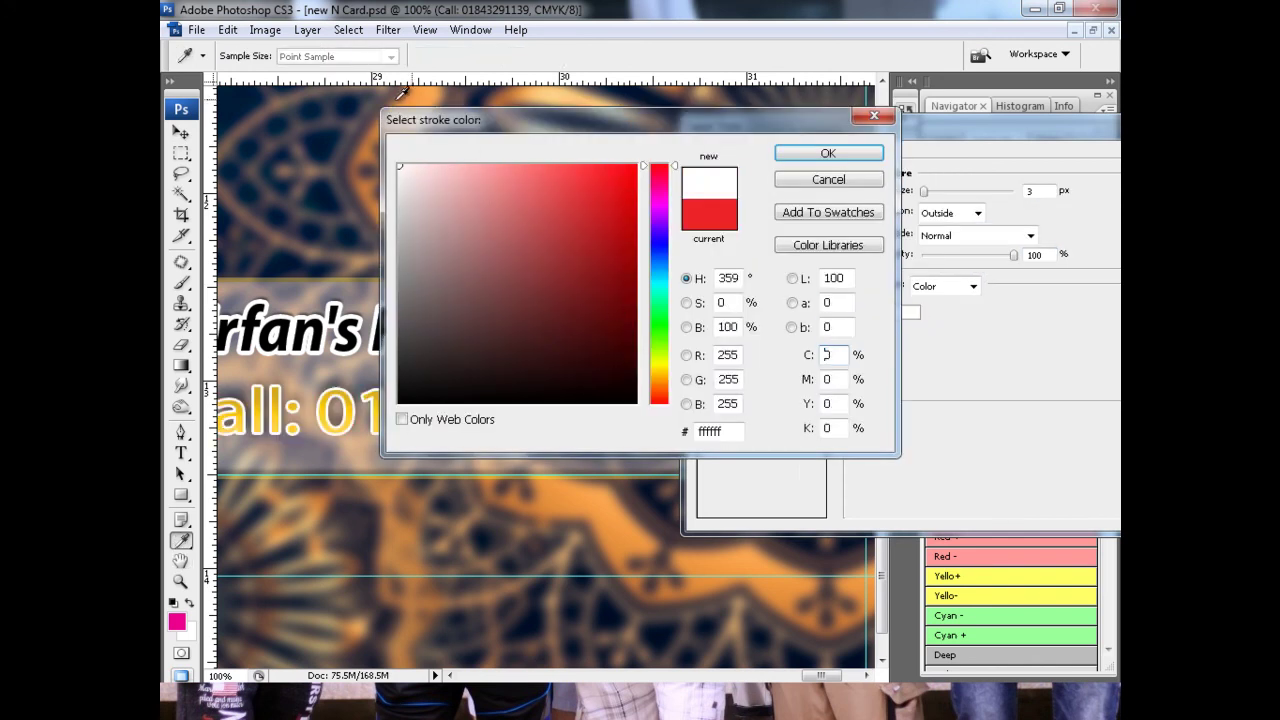
key("Return")
left_click(934, 192)
left_click_drag(934, 193, 925, 197)
Step: Change the phone number's Color Overlay from yellow to blue 0949ff
left_click(766, 395)
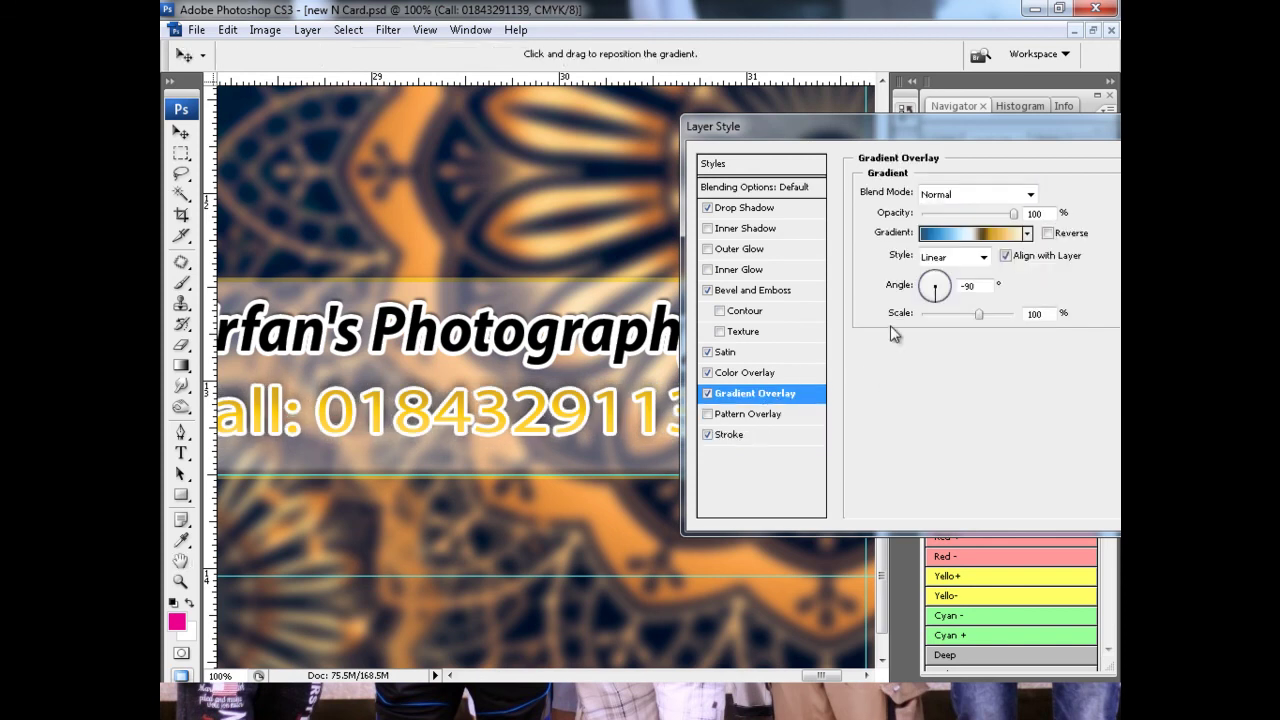
left_click(744, 376)
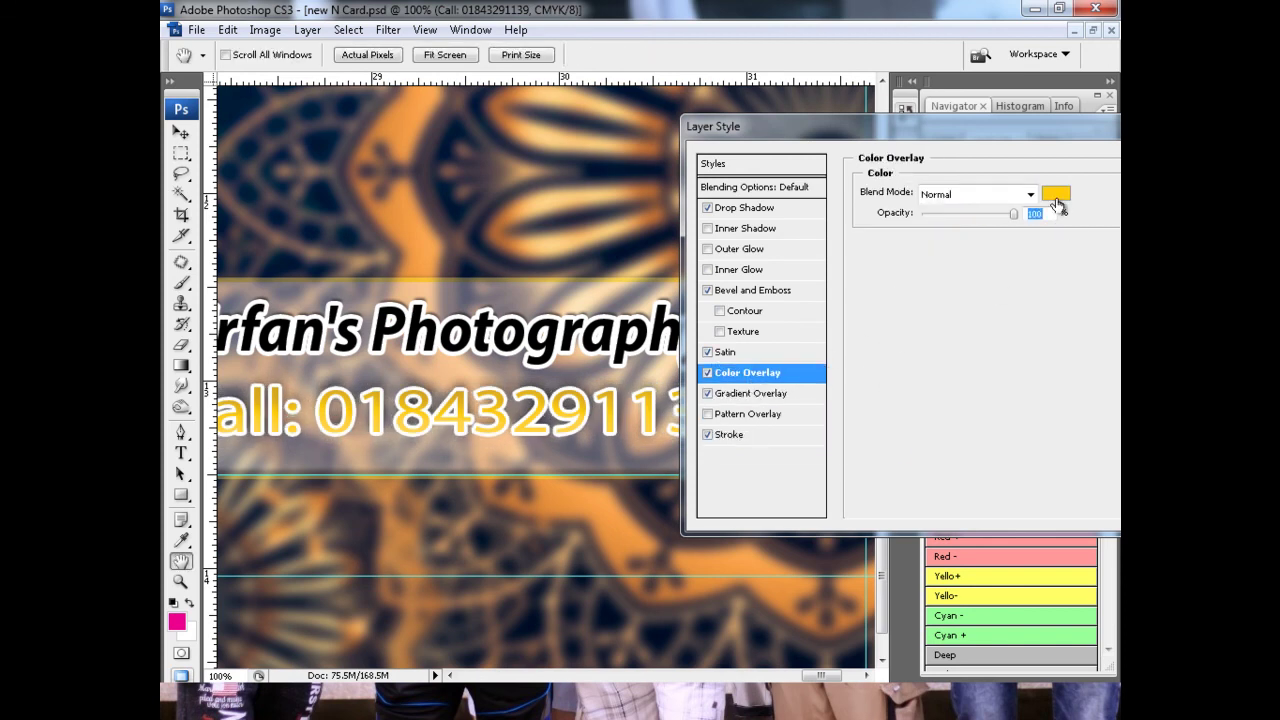
left_click(1056, 194)
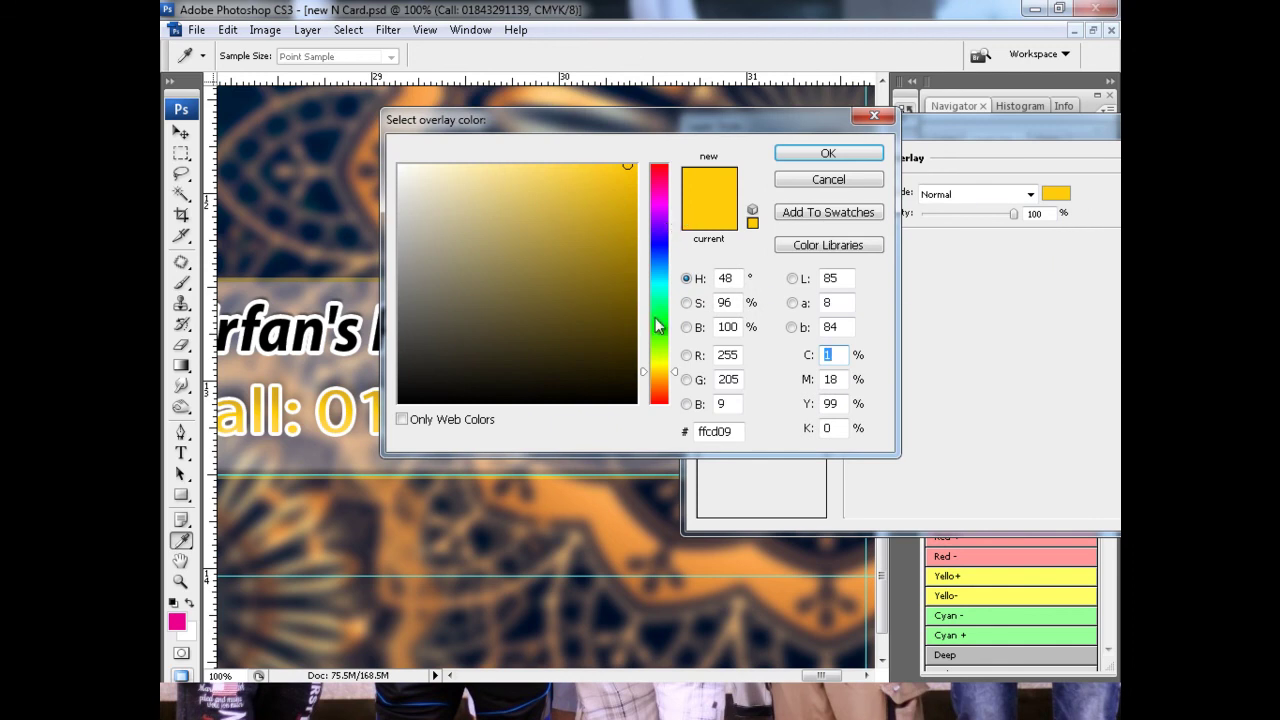
left_click_drag(661, 256, 659, 254)
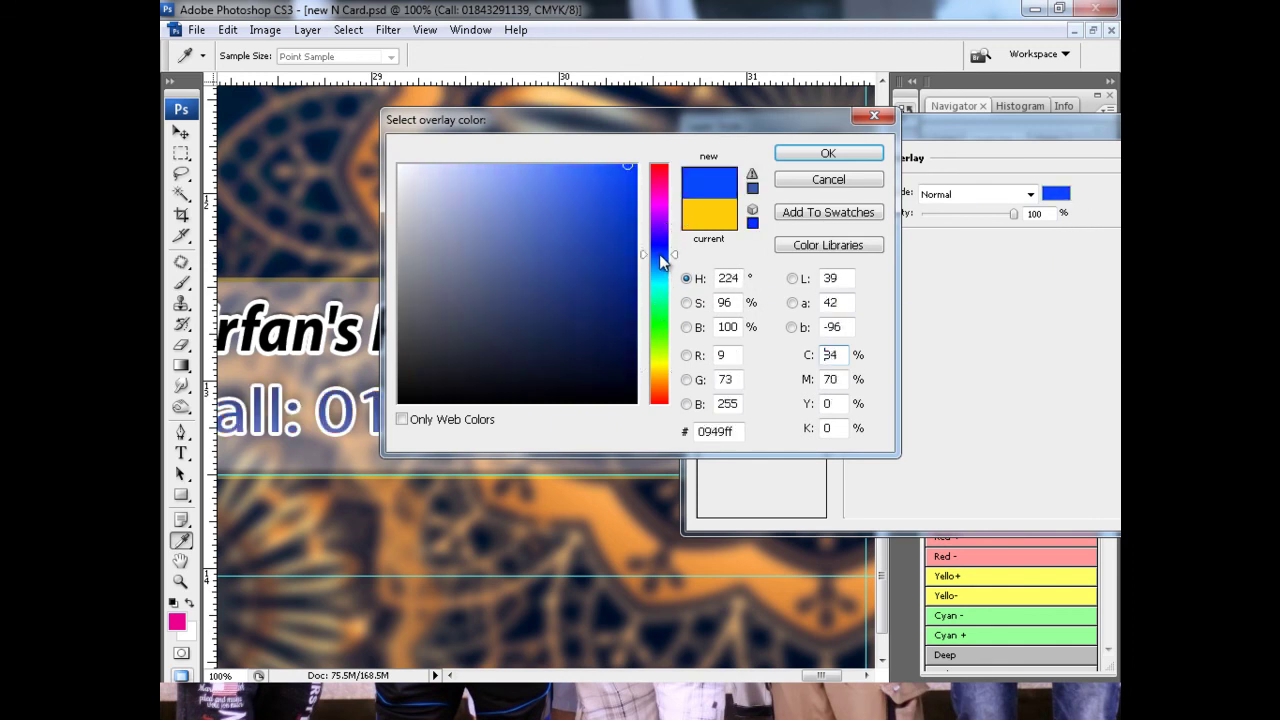
key("Return")
key("Return")
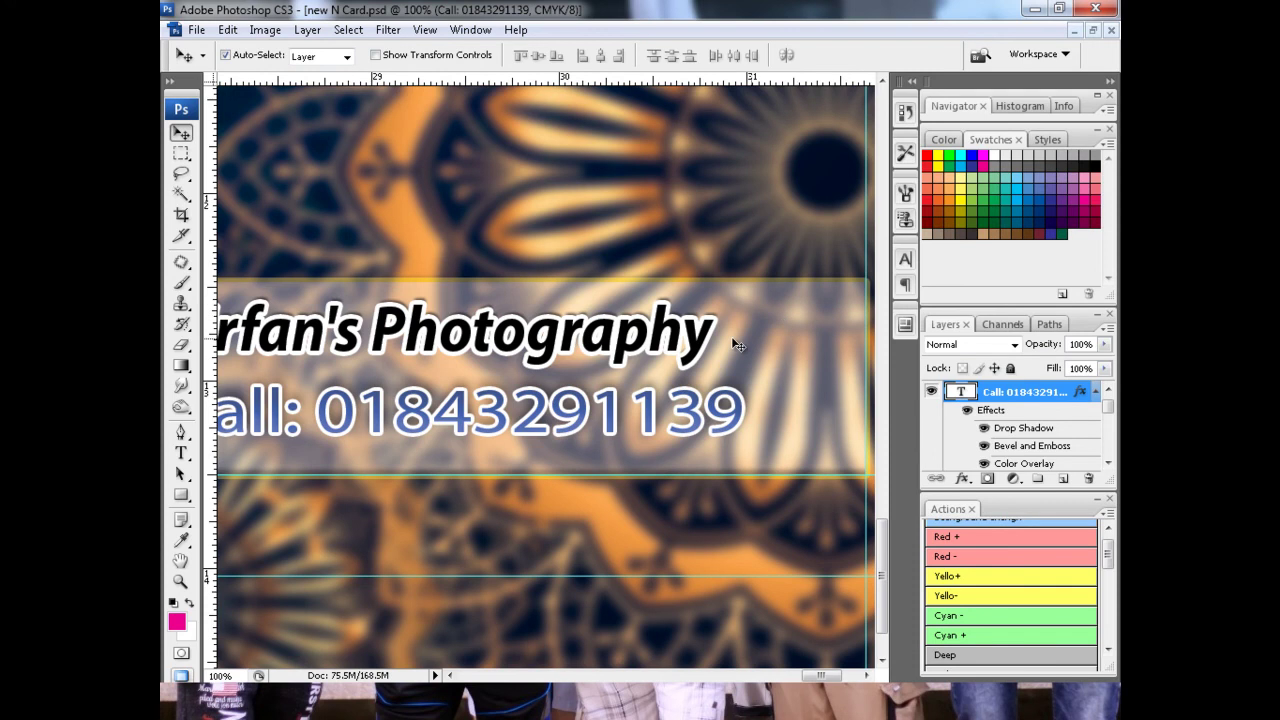
key("ctrl+minus")
key("ctrl+minus")
key("ctrl+minus")
Step: Try shrinking the phone number text to 85%, then undo the resize
left_click(651, 503, "ctrl+space")
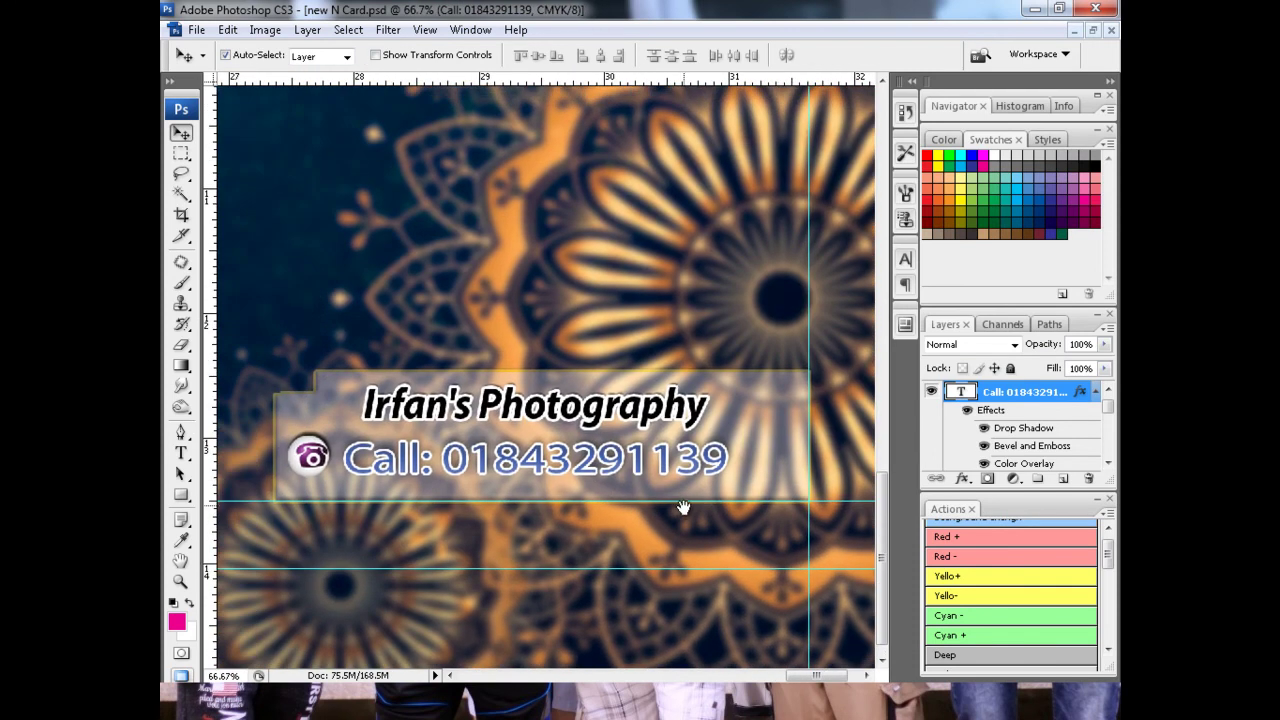
key("ctrl+t")
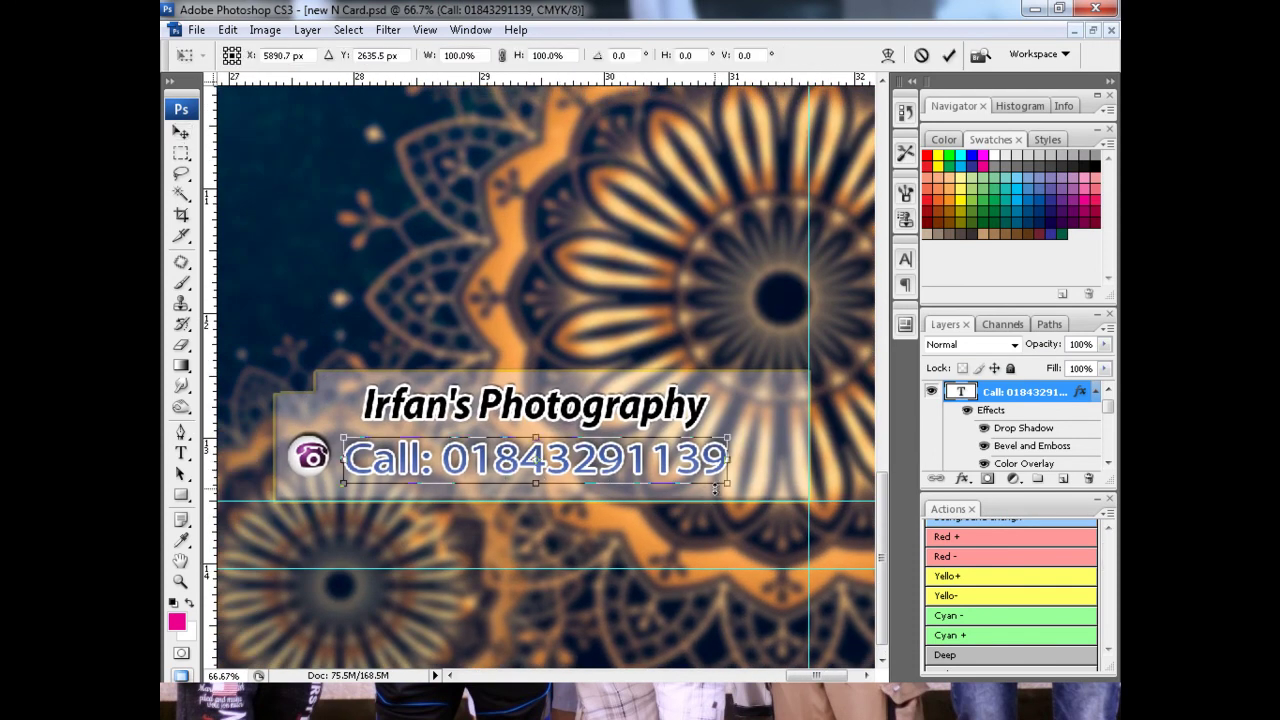
left_click_drag(716, 484, 686, 478)
key("Return")
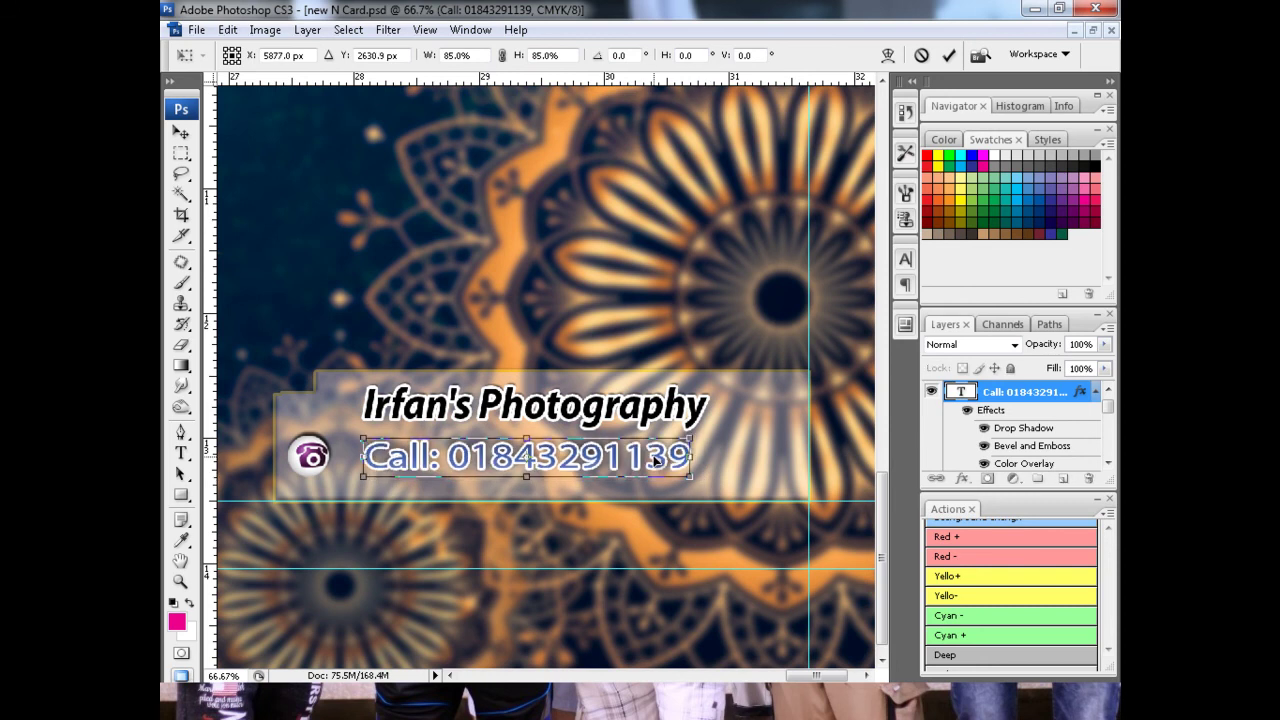
key("v")
key("ctrl+z")
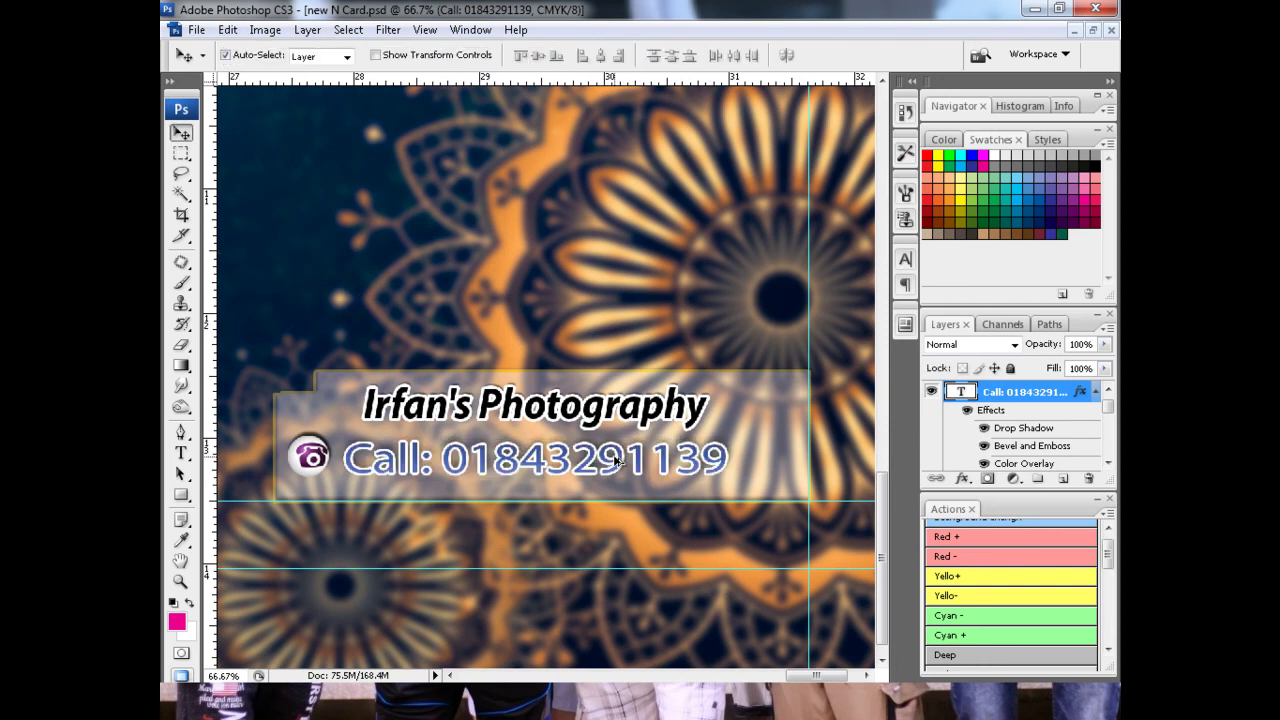
Step: Reduce the black stroke size on the spine's Irfan's Photography text
scroll(632, 458, "up", 1)
scroll(598, 446, "down", 3)
scroll(575, 436, "down", 1)
scroll(560, 445, "left", 2)
scroll(550, 452, "left", 3)
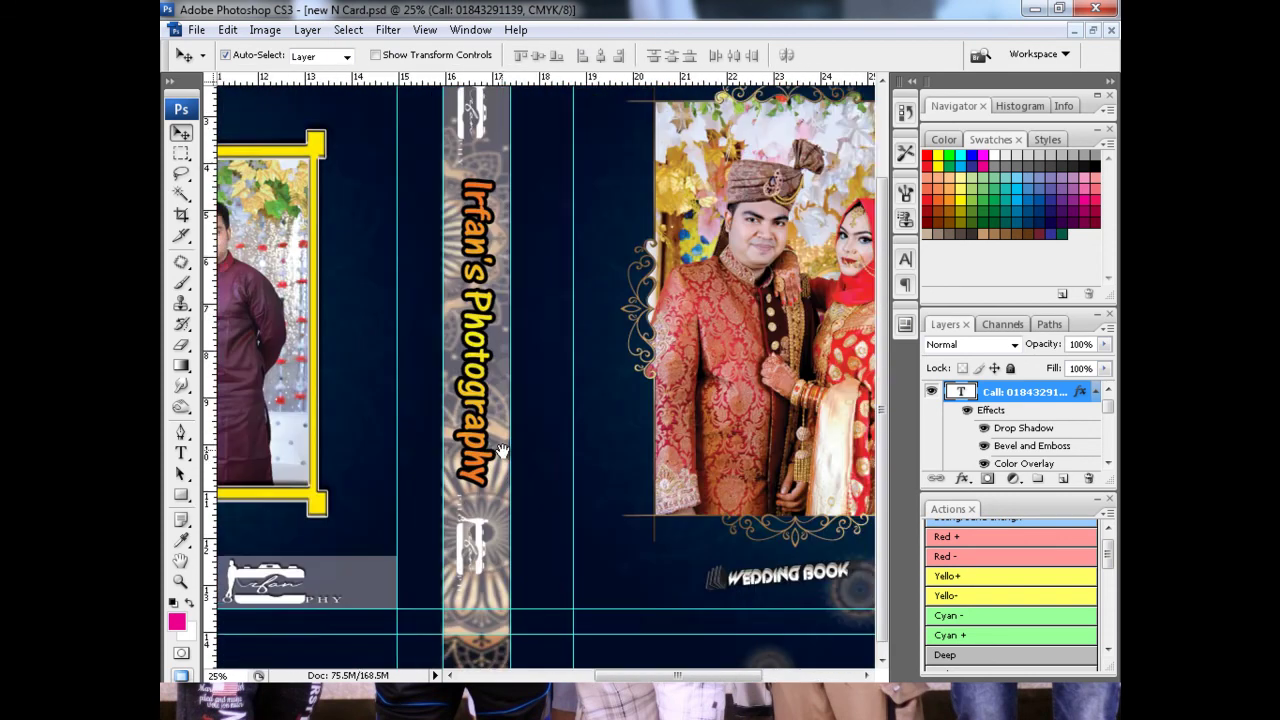
scroll(538, 462, "left", 1)
scroll(525, 445, "up", 1)
scroll(495, 415, "up", 1)
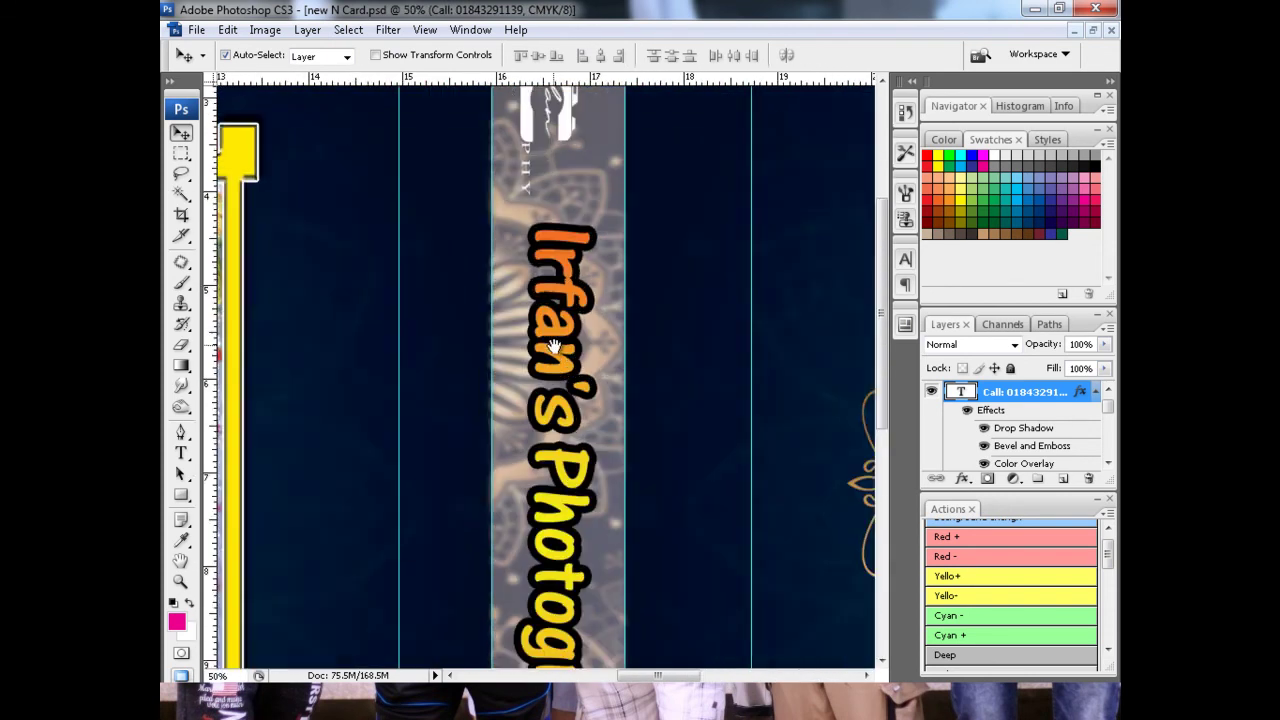
scroll(460, 385, "right", 2)
scroll(447, 369, "up", 1)
scroll(514, 414, "up", 1)
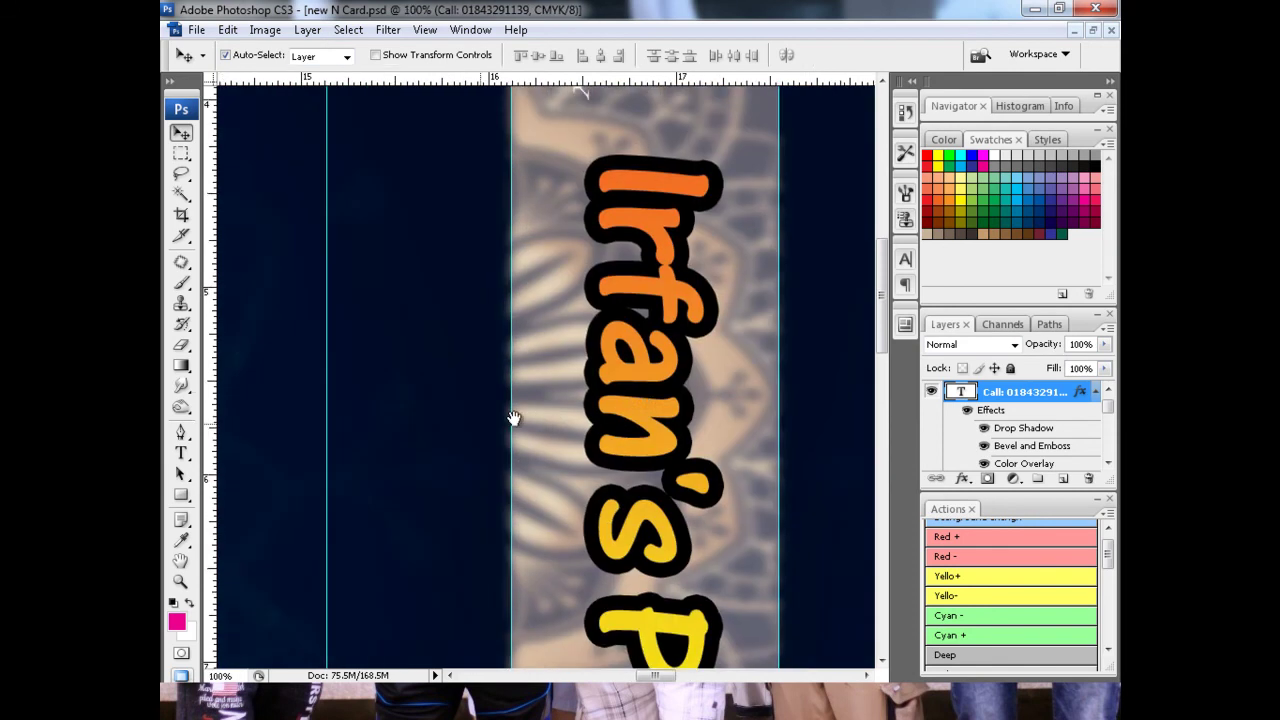
scroll(530, 418, "right", 1)
left_click(567, 400)
right_click(1016, 394)
left_click(832, 160)
left_click(781, 437)
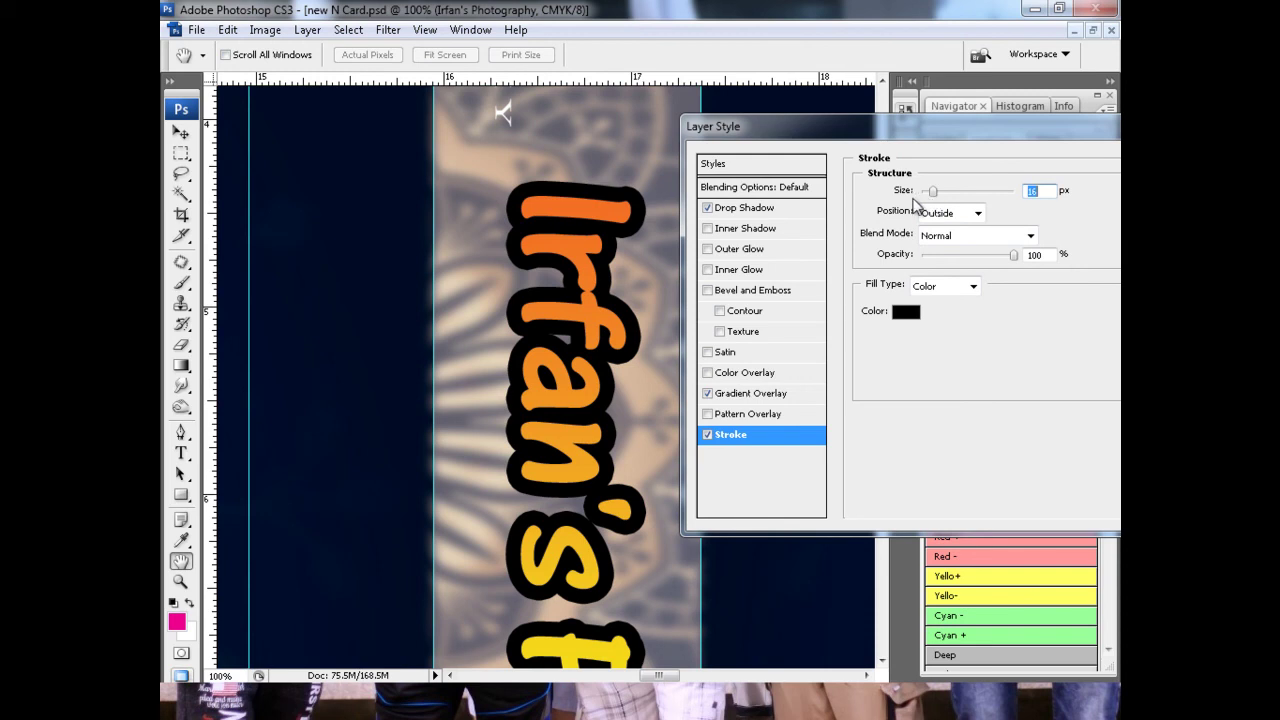
left_click_drag(926, 201, 929, 195)
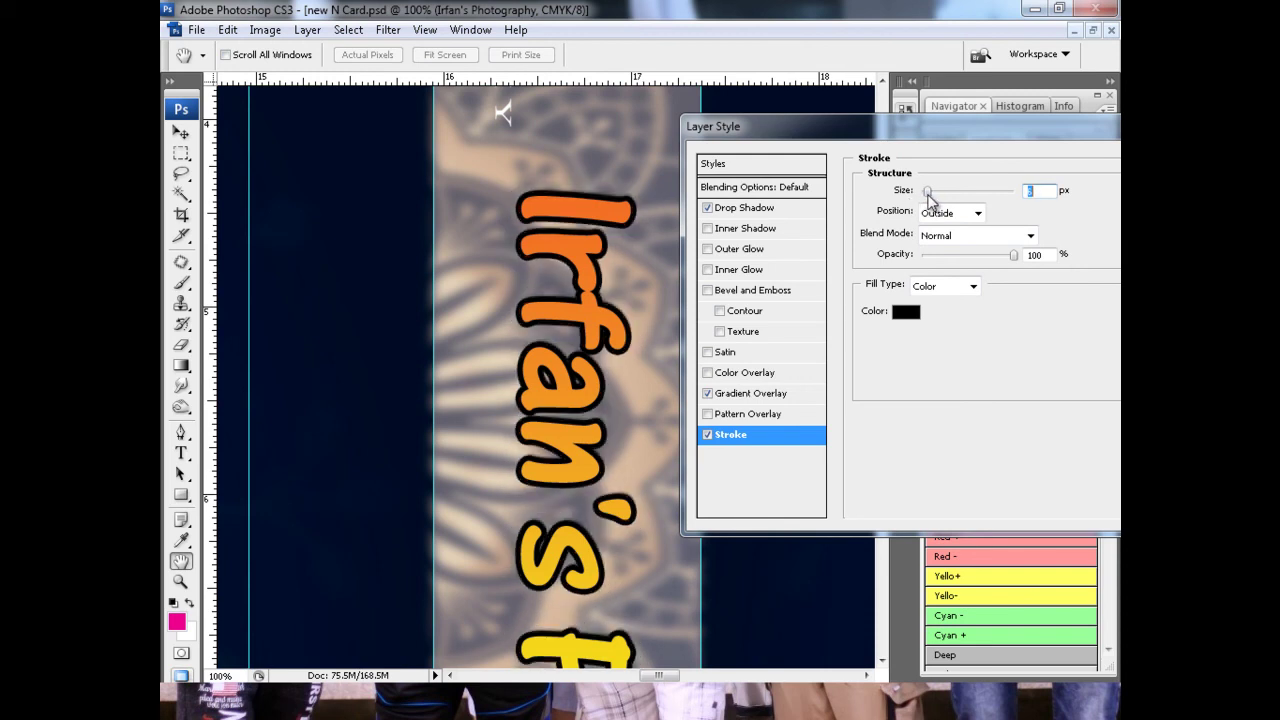
key("Return")
Step: Duplicate the spine text layer and offset the top copy slightly over the original
key("ctrl+j")
scroll(1019, 410, "down", 3)
scroll(1019, 410, "up", 3)
scroll(1019, 410, "up", 1)
scroll(1019, 410, "down", 2)
scroll(1019, 410, "down", 1)
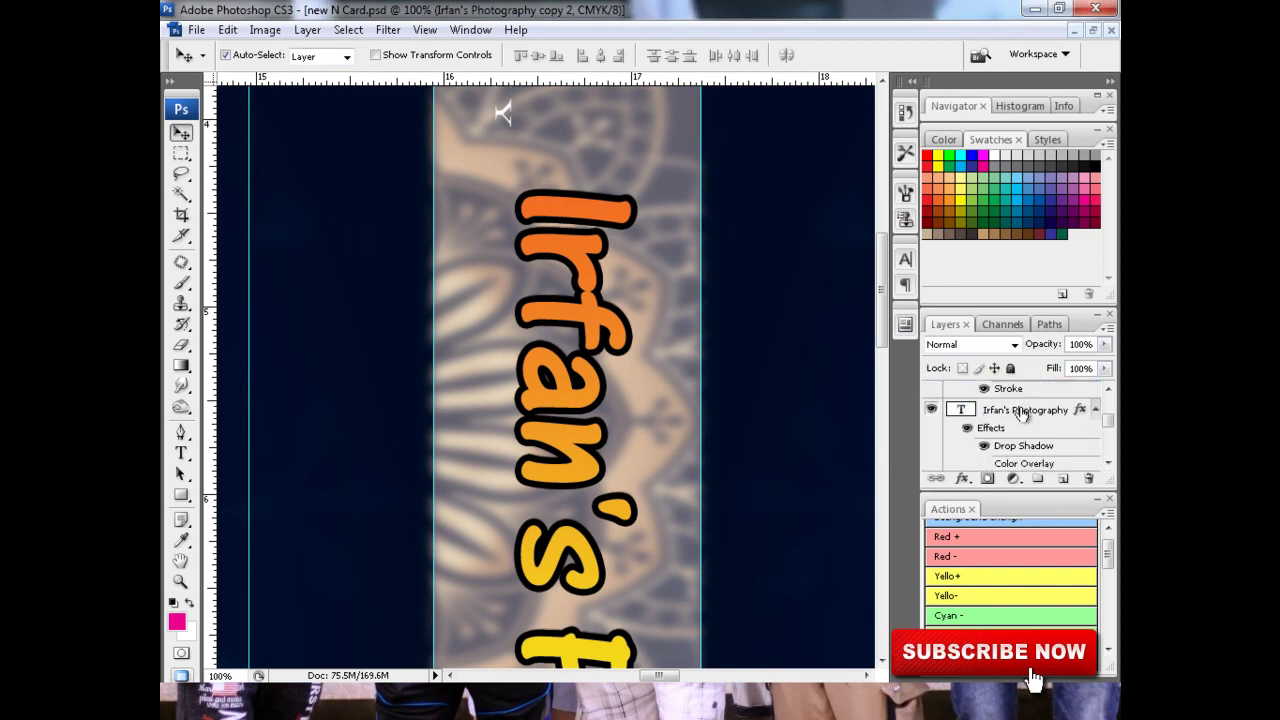
left_click(1019, 410)
key("ctrl+t")
left_click_drag(590, 490, 572, 488)
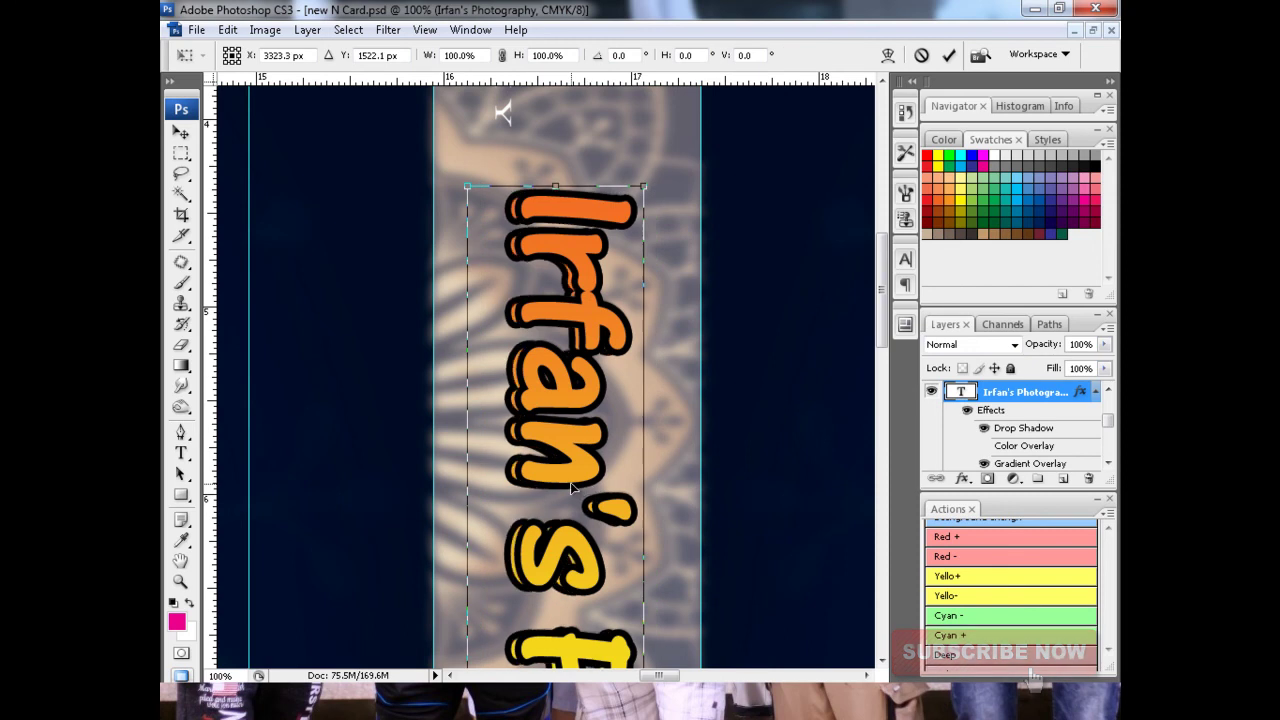
key("Right")
key("Right")
key("Right")
key("Right")
key("Return")
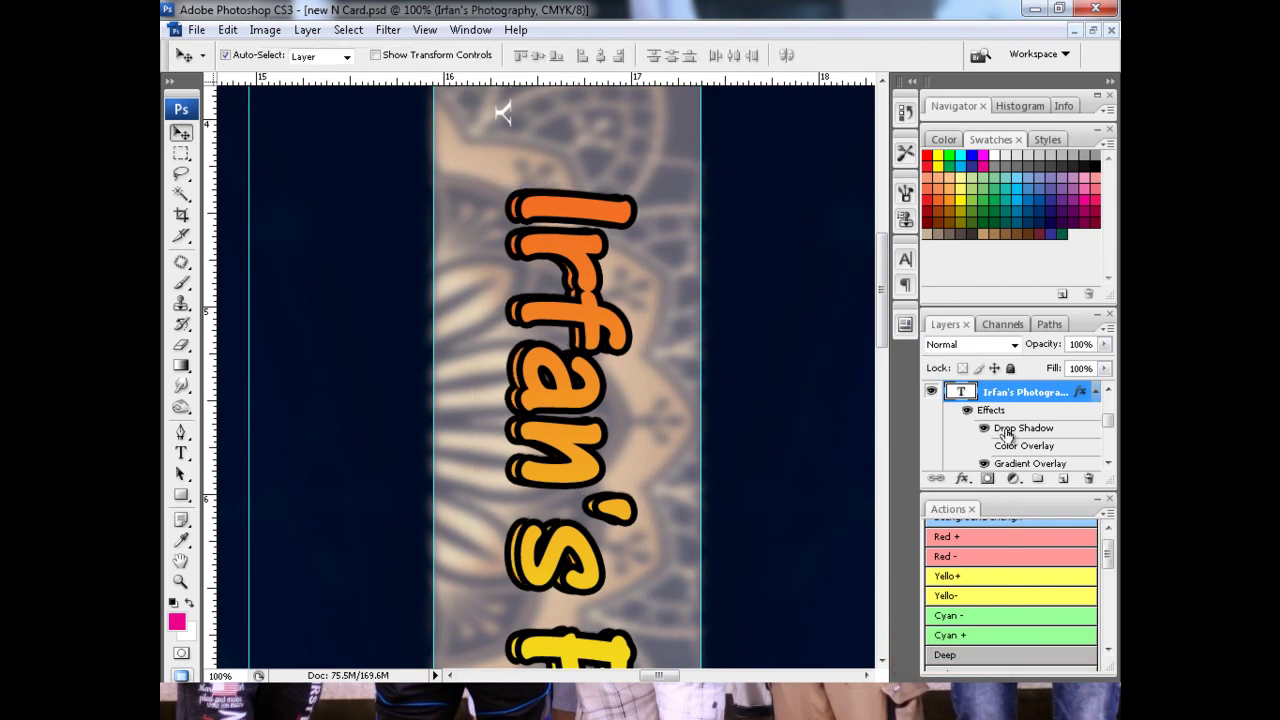
left_click_drag(1010, 420, 1085, 479)
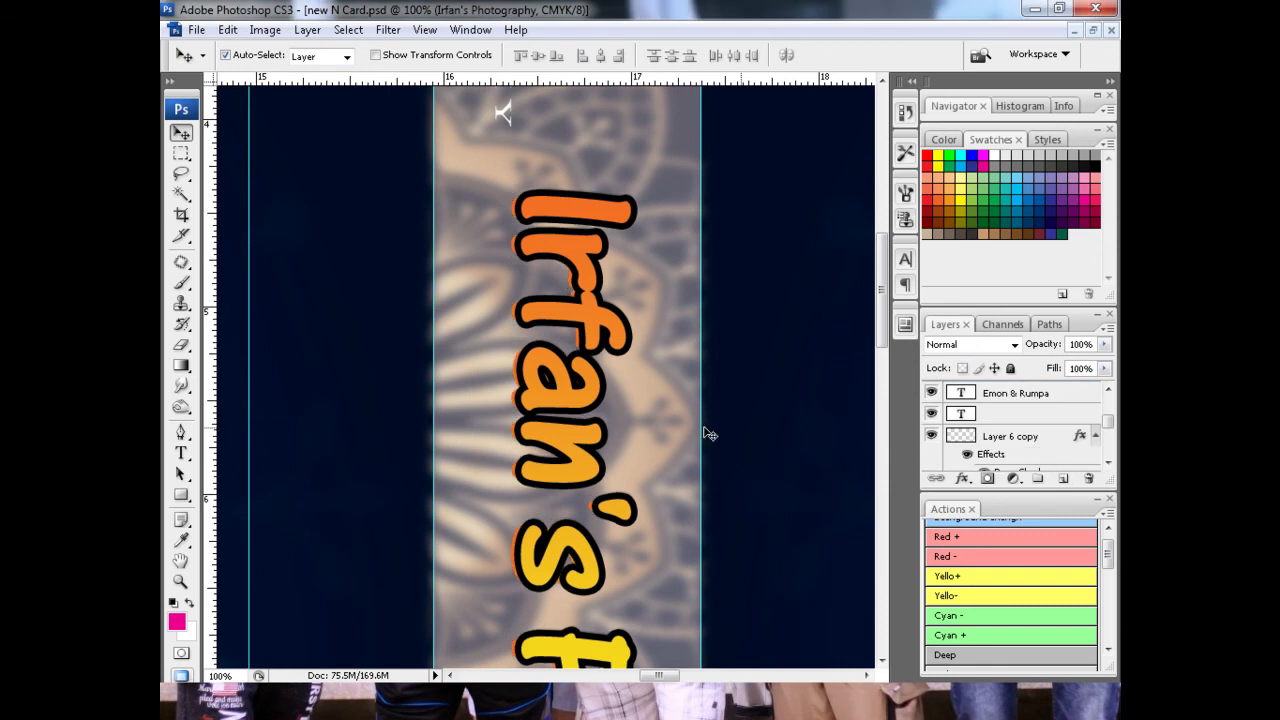
Step: Make another copy of the spine text, nudge it upward, and zoom out to the spine
key("ctrl+plus")
key("ctrl+plus")
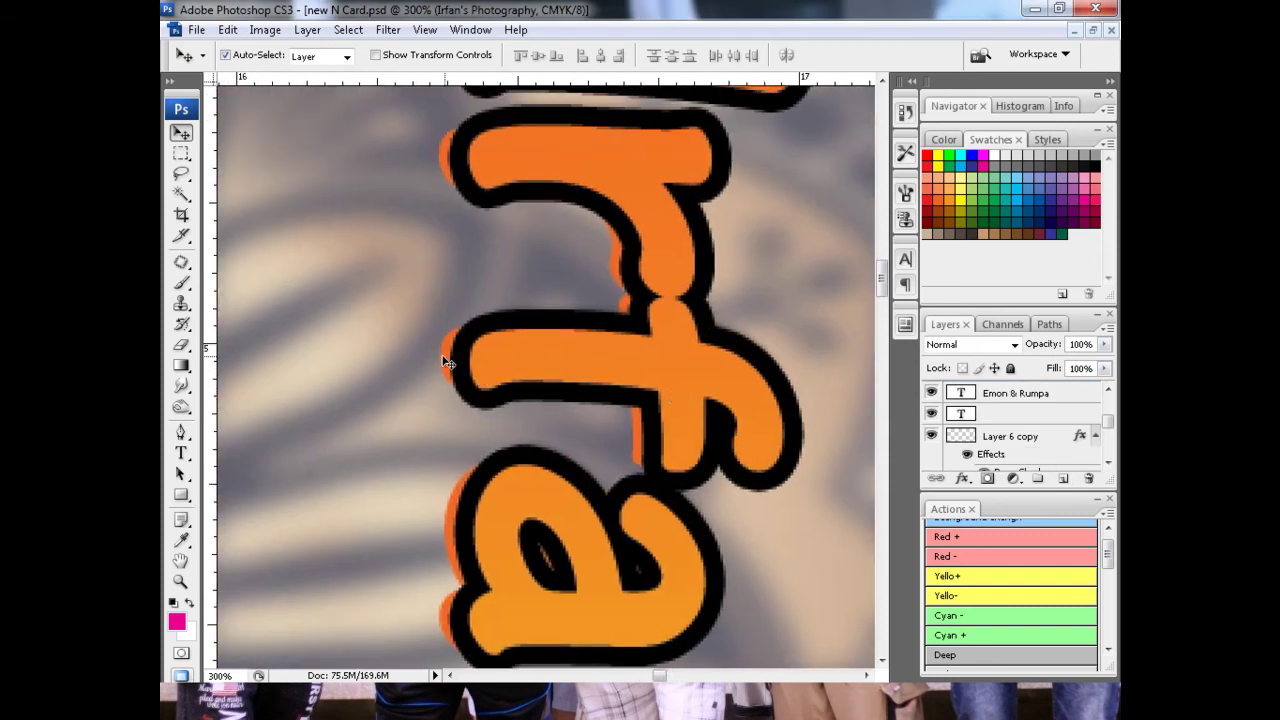
key("ctrl+j")
key("ctrl+minus")
key("ctrl+t")
key("Up")
key("Up")
key("Up")
key("Up")
key("Return")
key("ctrl+minus")
key("ctrl+minus")
key("ctrl+minus")
key("ctrl+minus")
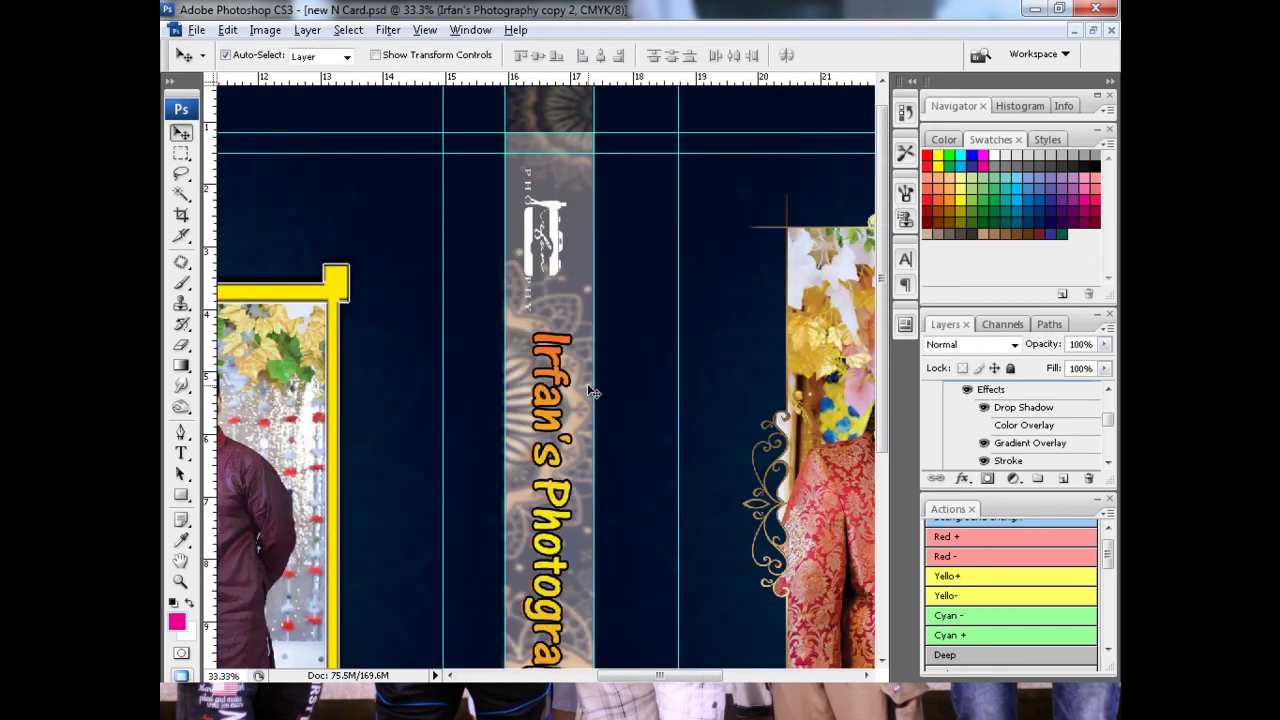
key("ctrl+minus")
Step: Review the spine logo and the whole album spread at several zoom levels, with the panels hidden
scroll(591, 494, "down", 2)
key("ctrl+plus")
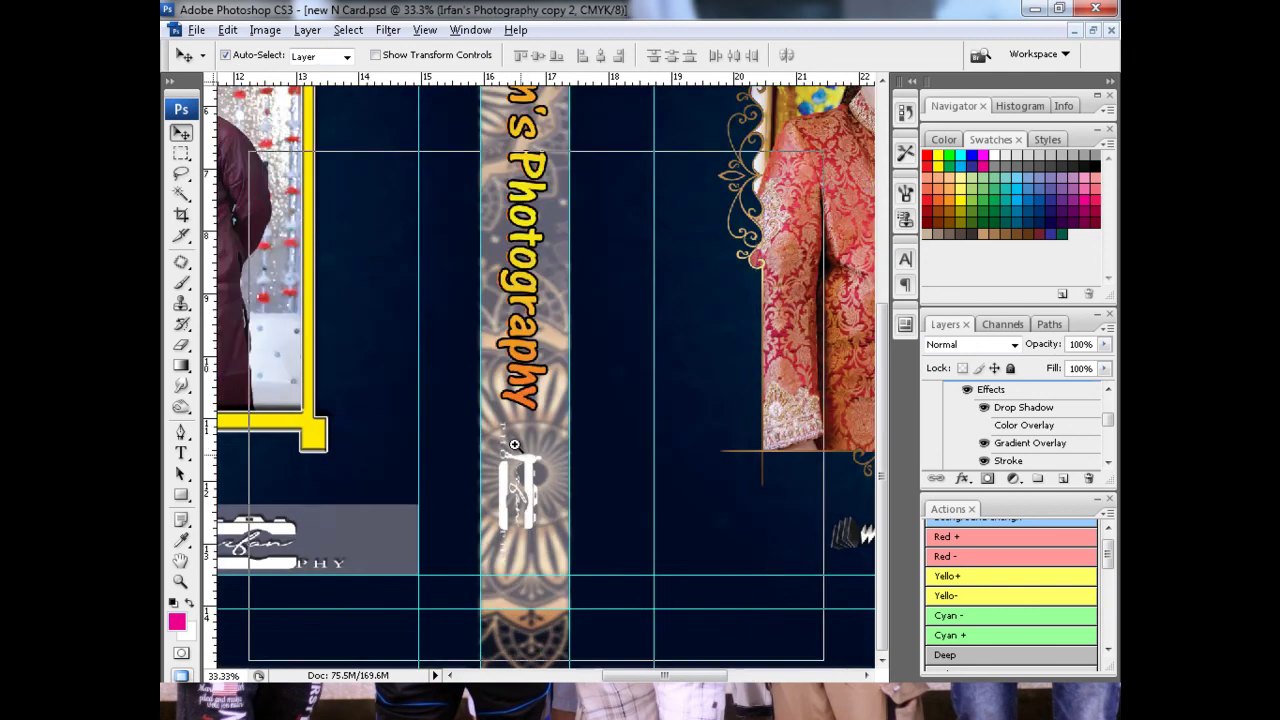
key("ctrl+plus")
key("ctrl+plus")
key("ctrl+minus")
key("ctrl+minus")
key("ctrl+minus")
key("ctrl+minus")
key("ctrl+minus")
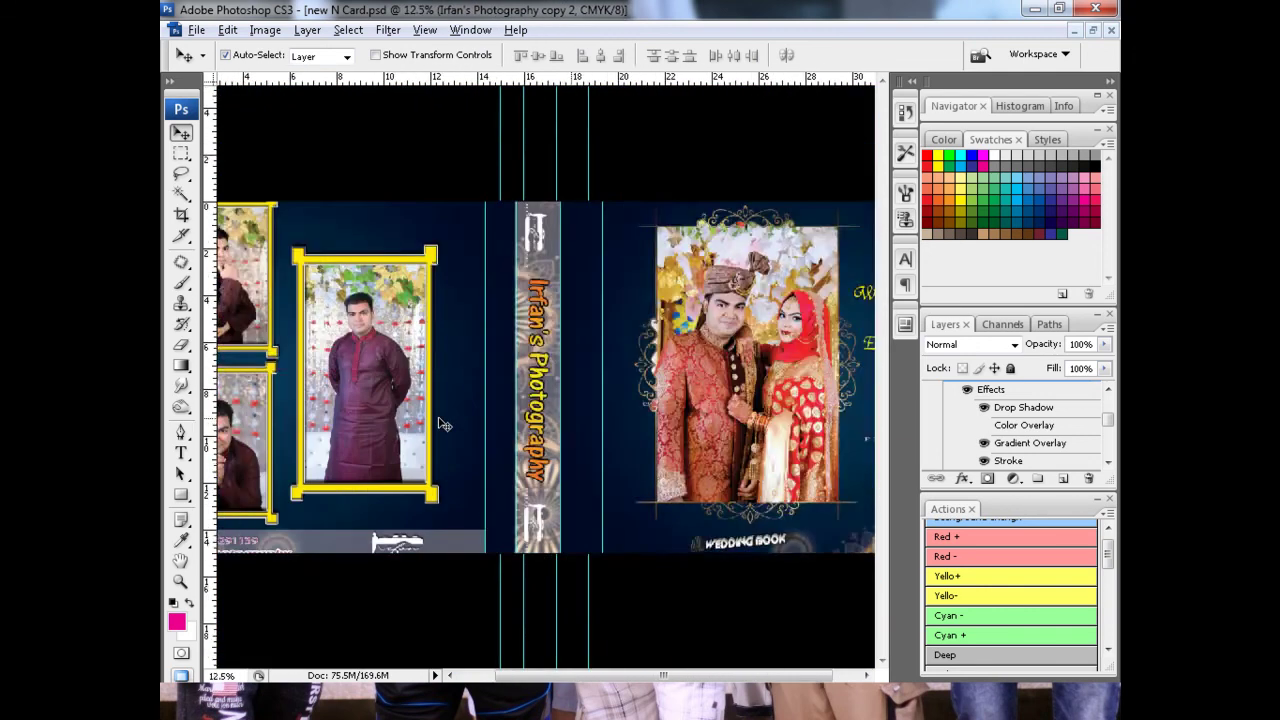
key("ctrl+minus")
key("Tab")
key("ctrl+plus")
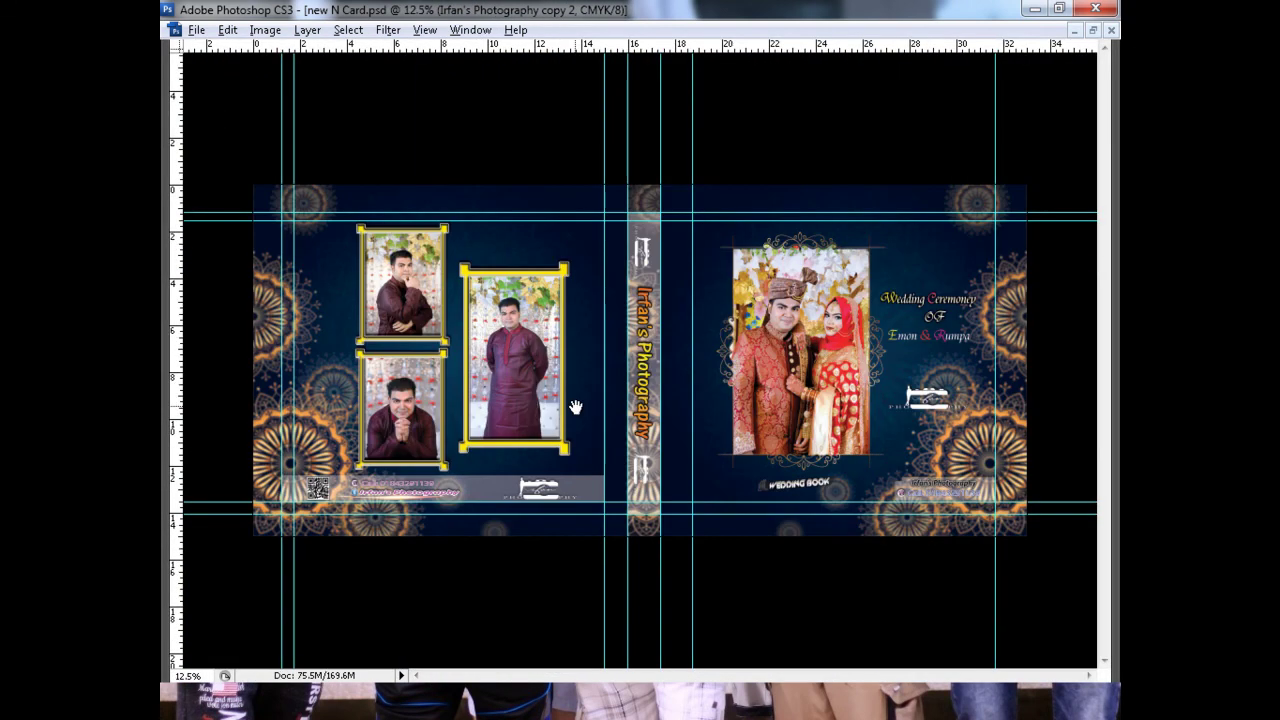
key("ctrl+plus")
Step: Move the front cover's camera logo (Layer 6 copy) up slightly
left_click_drag(576, 406, 480, 472)
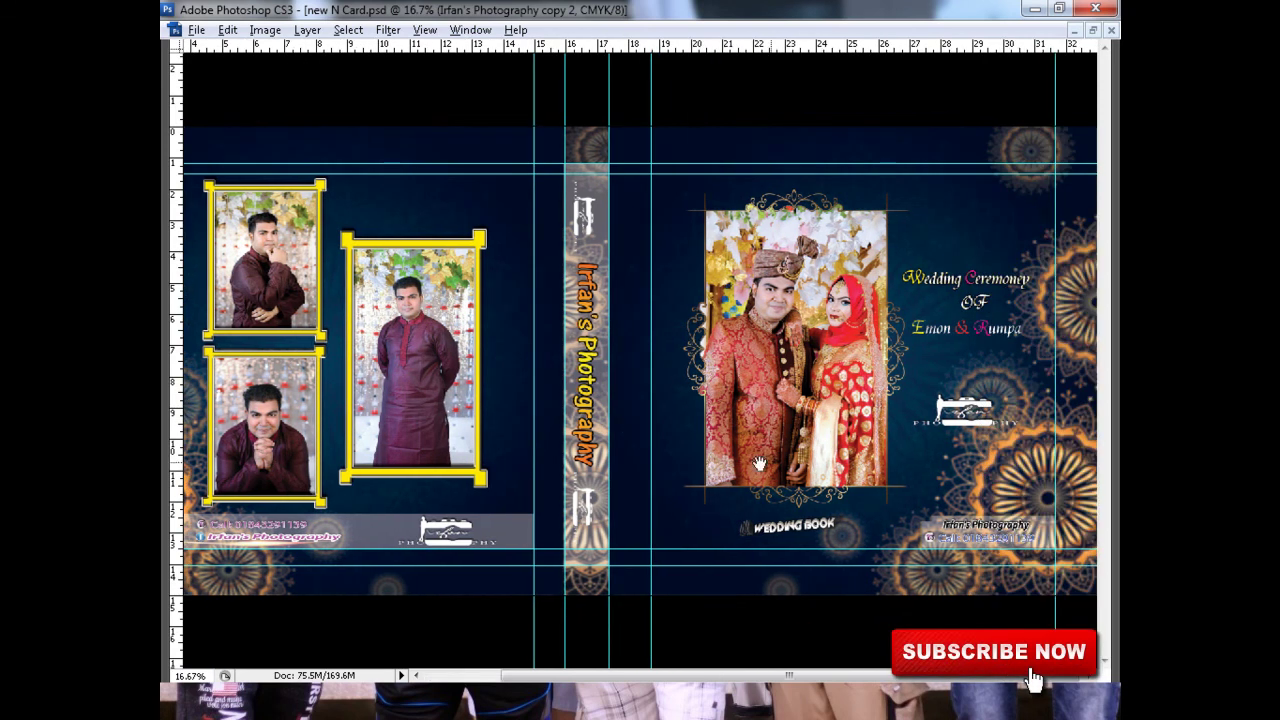
left_click(826, 443)
left_click(900, 442)
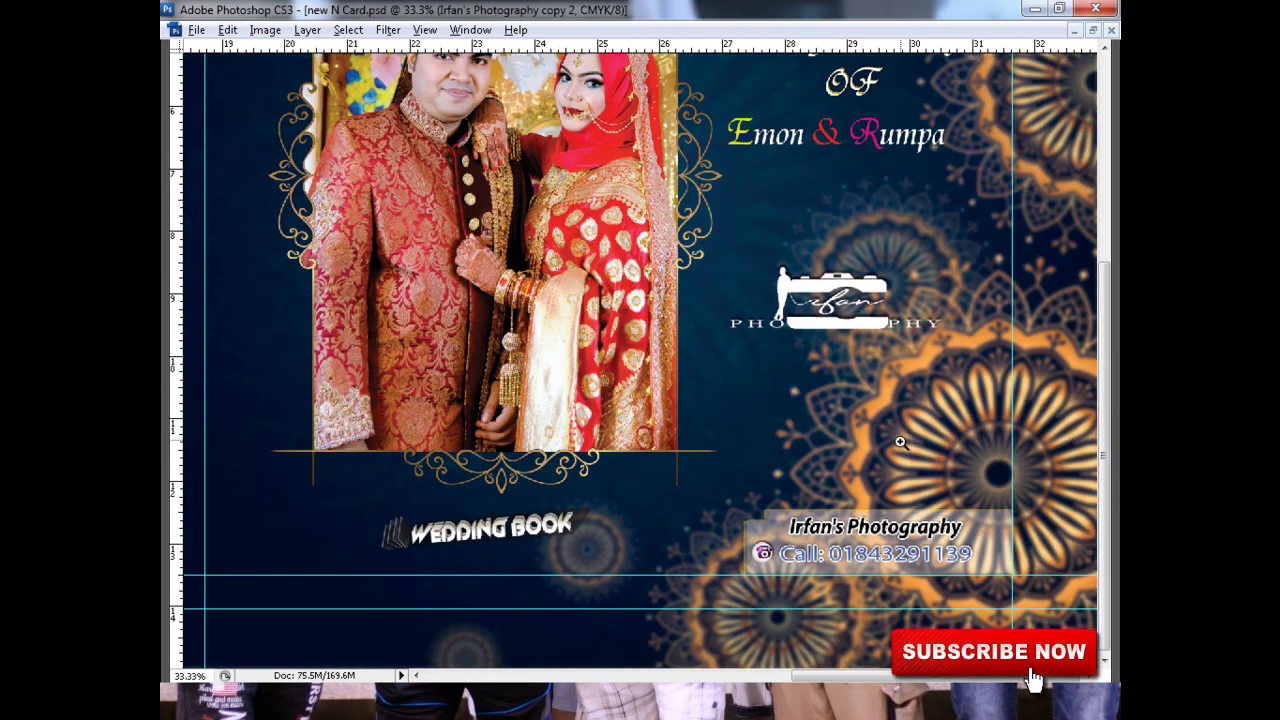
scroll(900, 442, "up", 3)
left_click(855, 401, "ctrl")
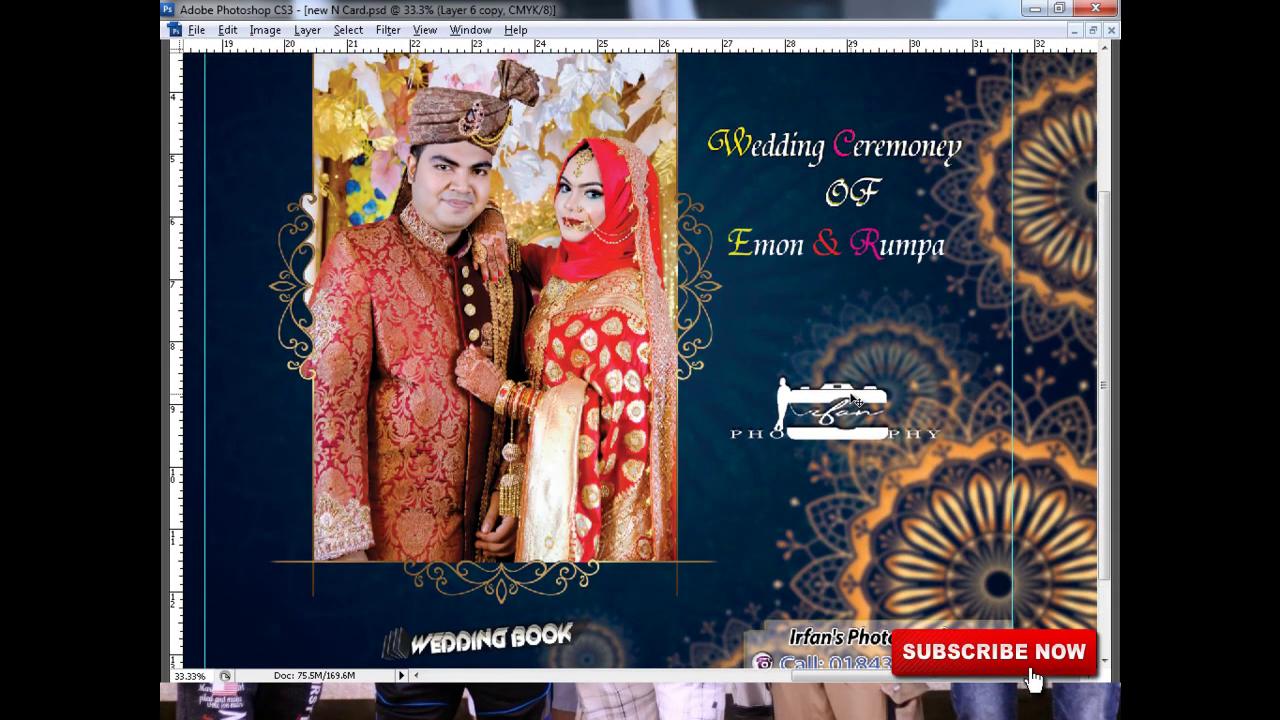
left_click_drag(855, 401, 861, 357)
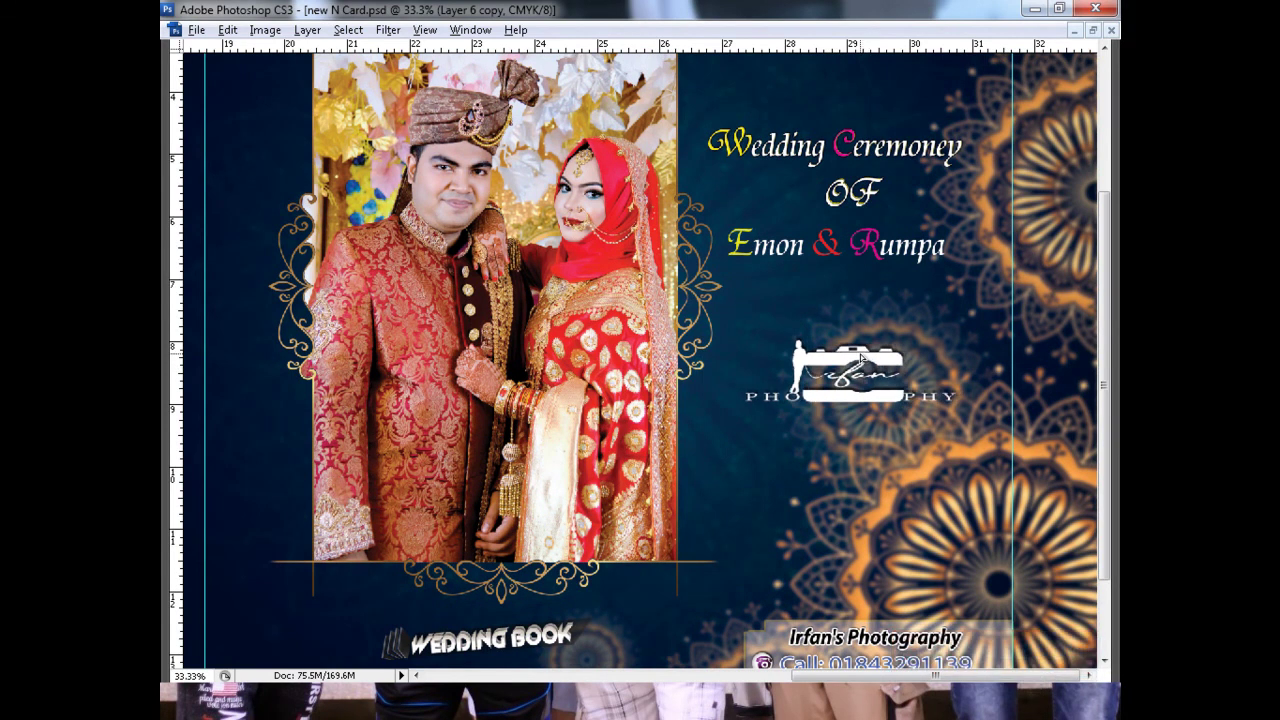
Step: Inspect the wedding title, back-cover photos and contact strip, then view the whole spread
left_click(900, 257)
left_click(783, 293)
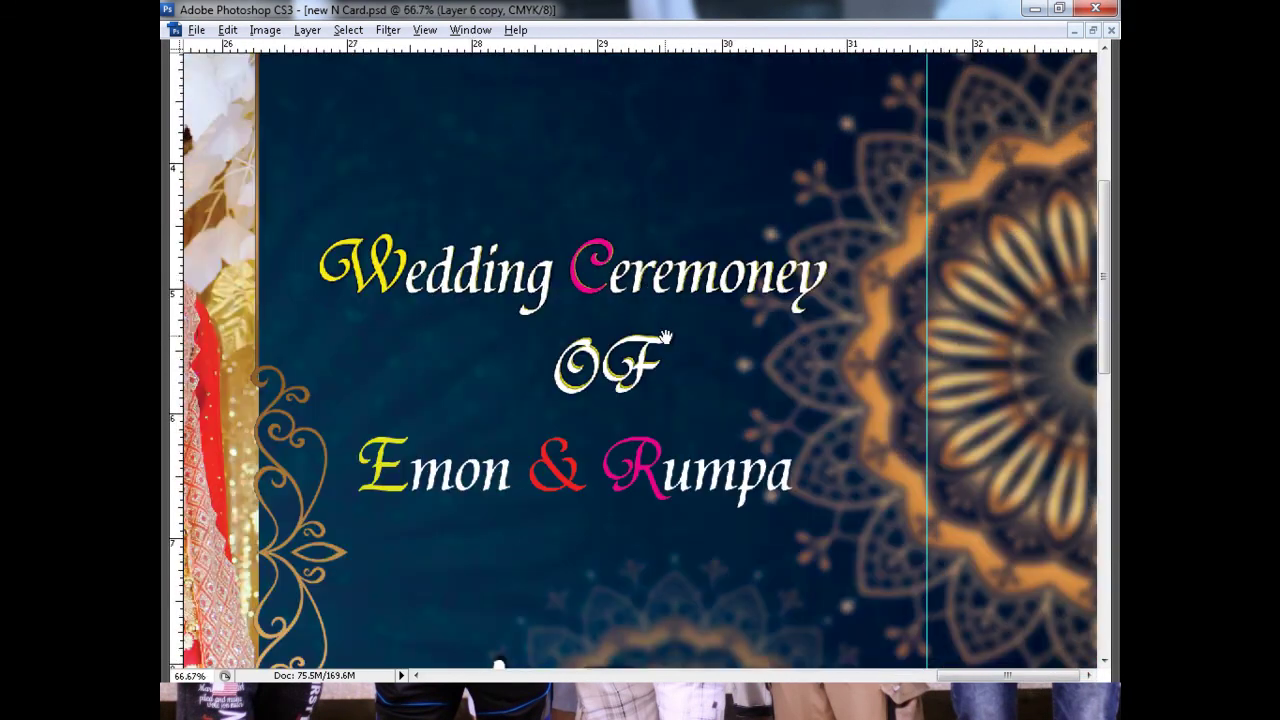
key("ctrl+minus")
key("ctrl+minus")
key("ctrl+minus")
key("ctrl+minus")
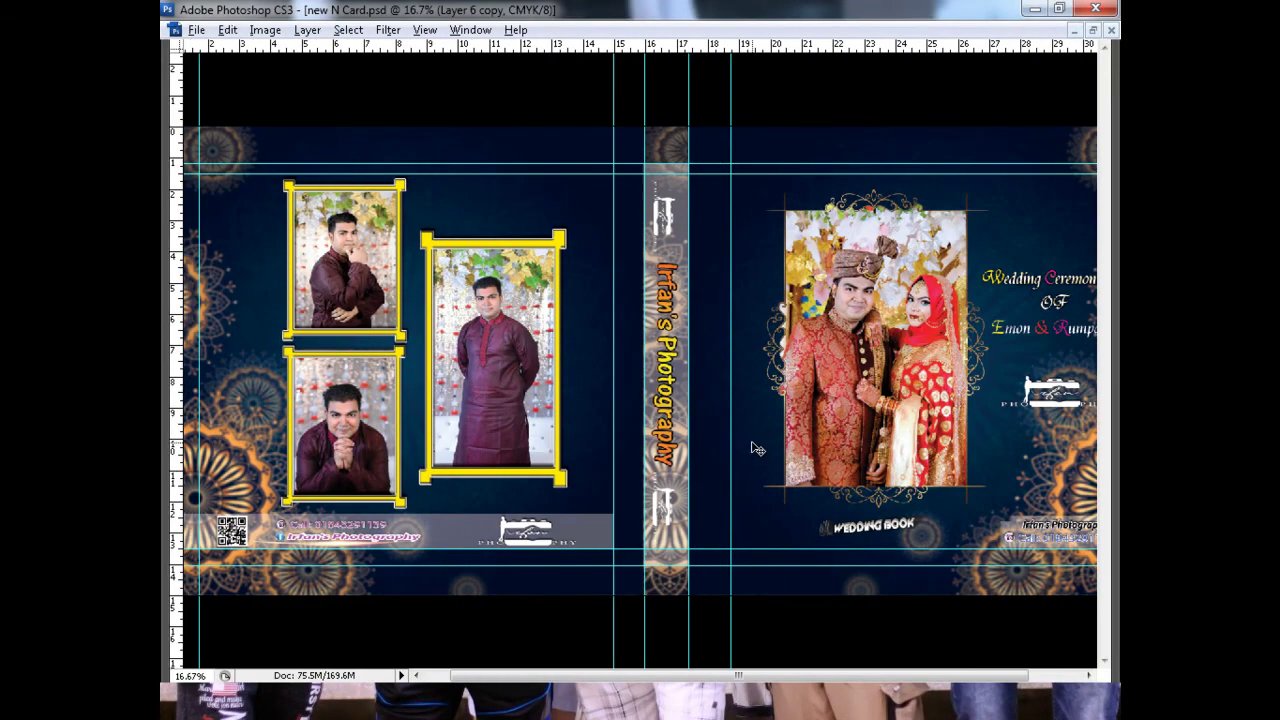
key("ctrl+minus")
left_click(297, 495)
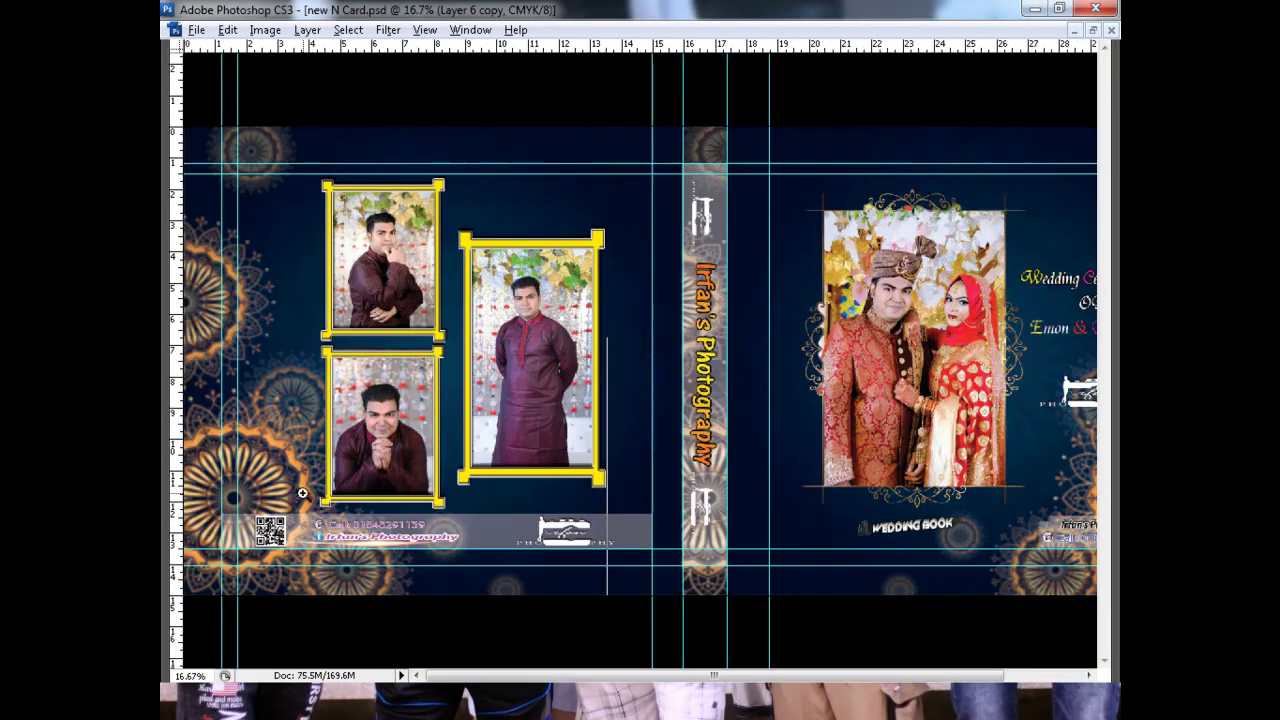
left_click(480, 514)
left_click_drag(560, 528, 451, 528)
mouse_move(685, 527)
left_mouse_down()
mouse_move(523, 523)
mouse_move(671, 527)
left_mouse_up()
mouse_move(468, 505)
left_mouse_down()
mouse_move(653, 511)
mouse_move(486, 508)
left_mouse_up()
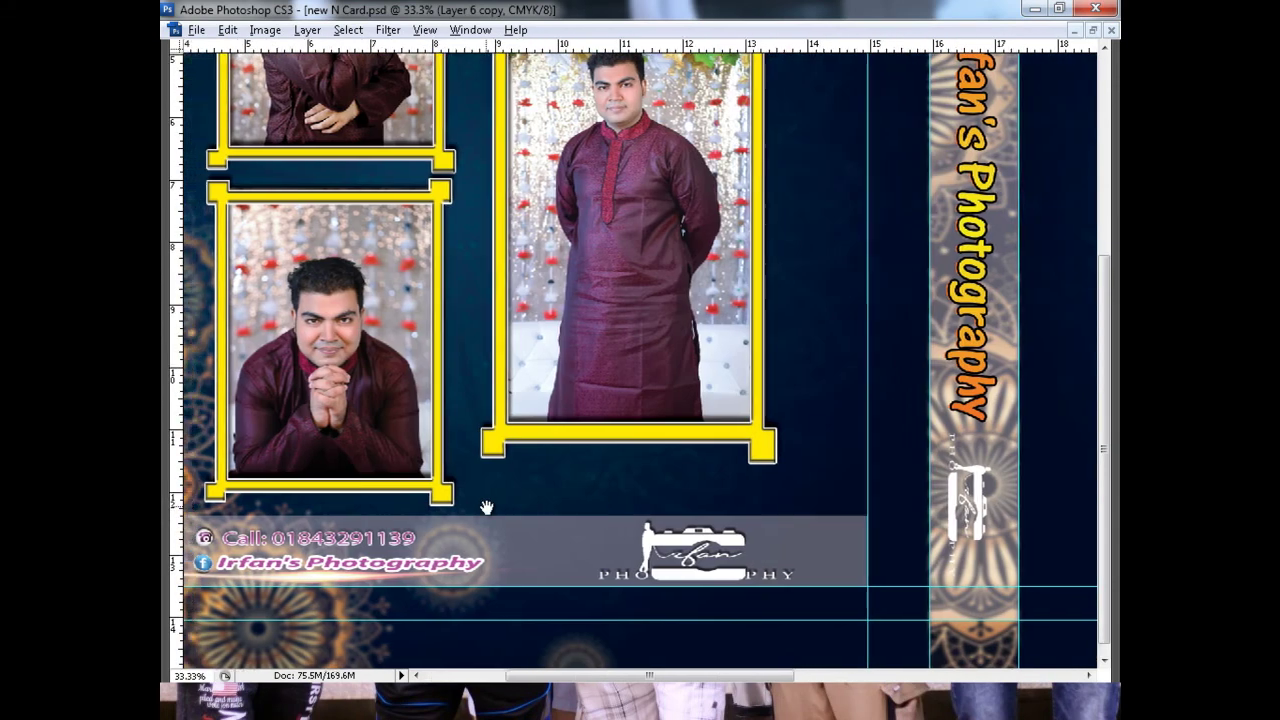
left_click_drag(760, 507, 560, 506)
key("ctrl+minus")
key("ctrl+minus")
key("ctrl+minus")
Step: Save the album spread over the existing file, accepting the format options
key("ctrl+shift+s")
key("Return")
key("Left")
key("Return")
key("Return")
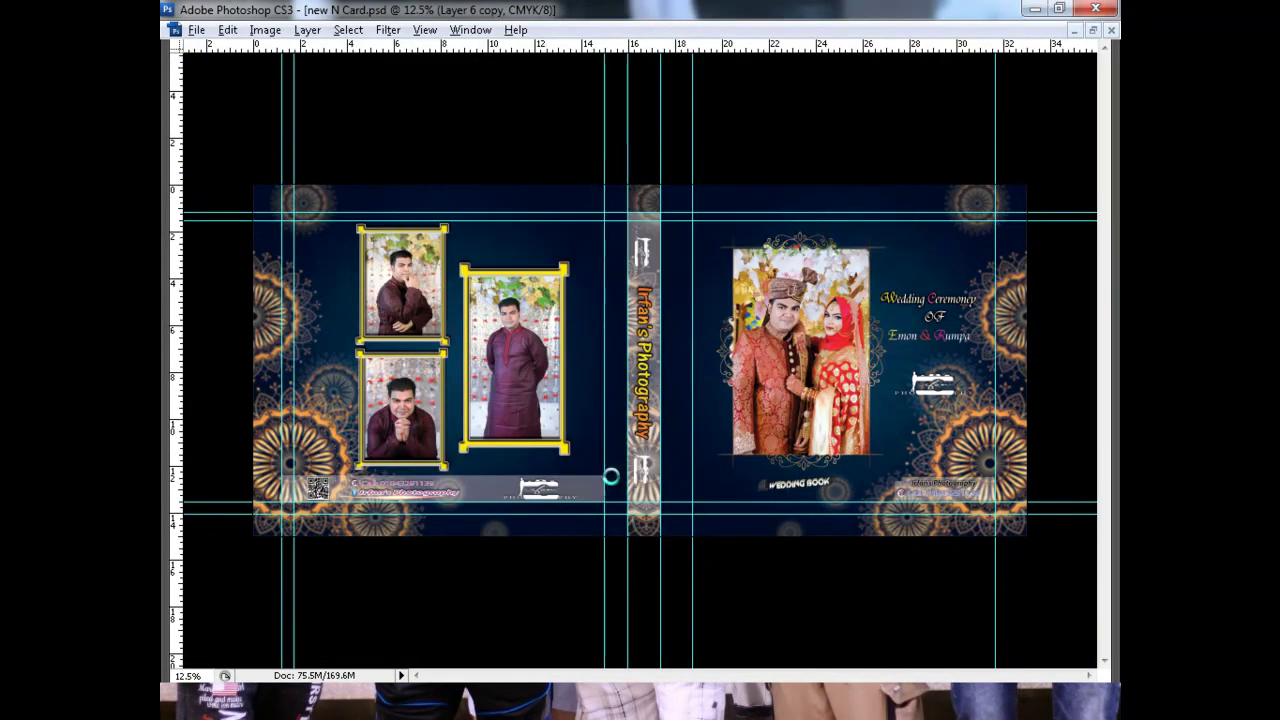
Step: Minimize Photoshop and stop the screen recording at 0:28:48
left_click(1034, 9)
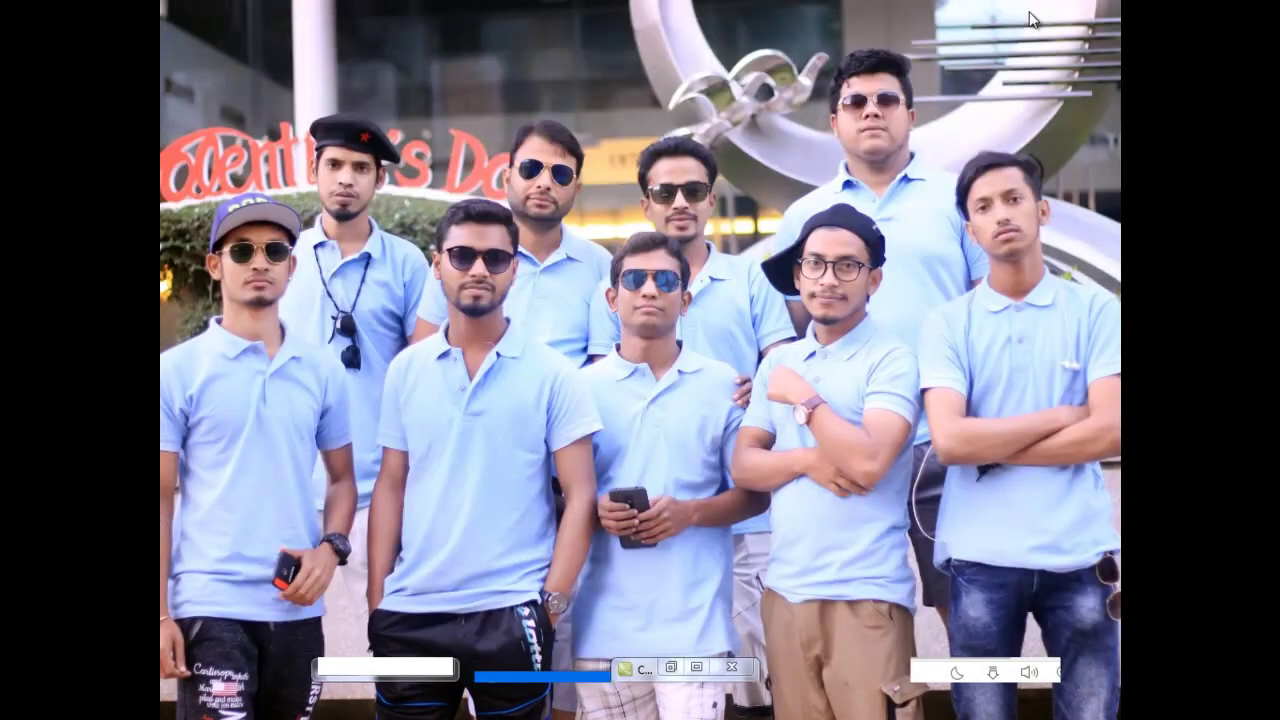
key("alt+Tab")
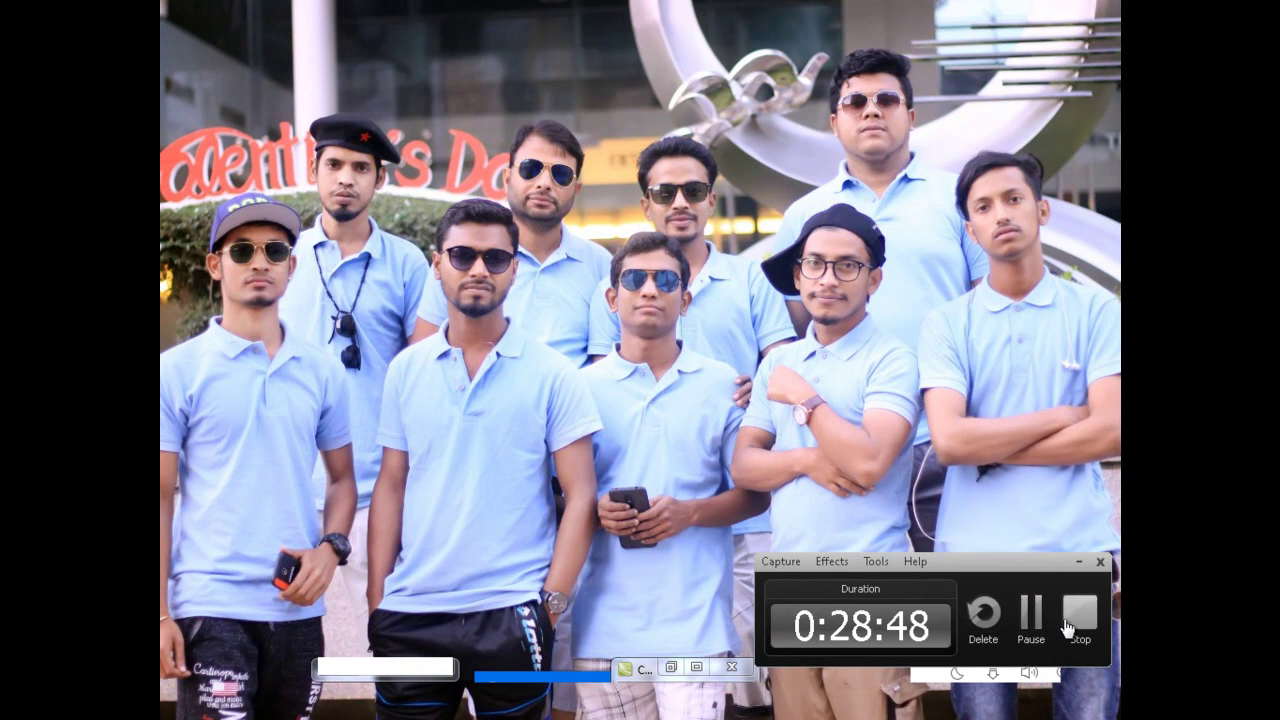
left_click(1073, 624)
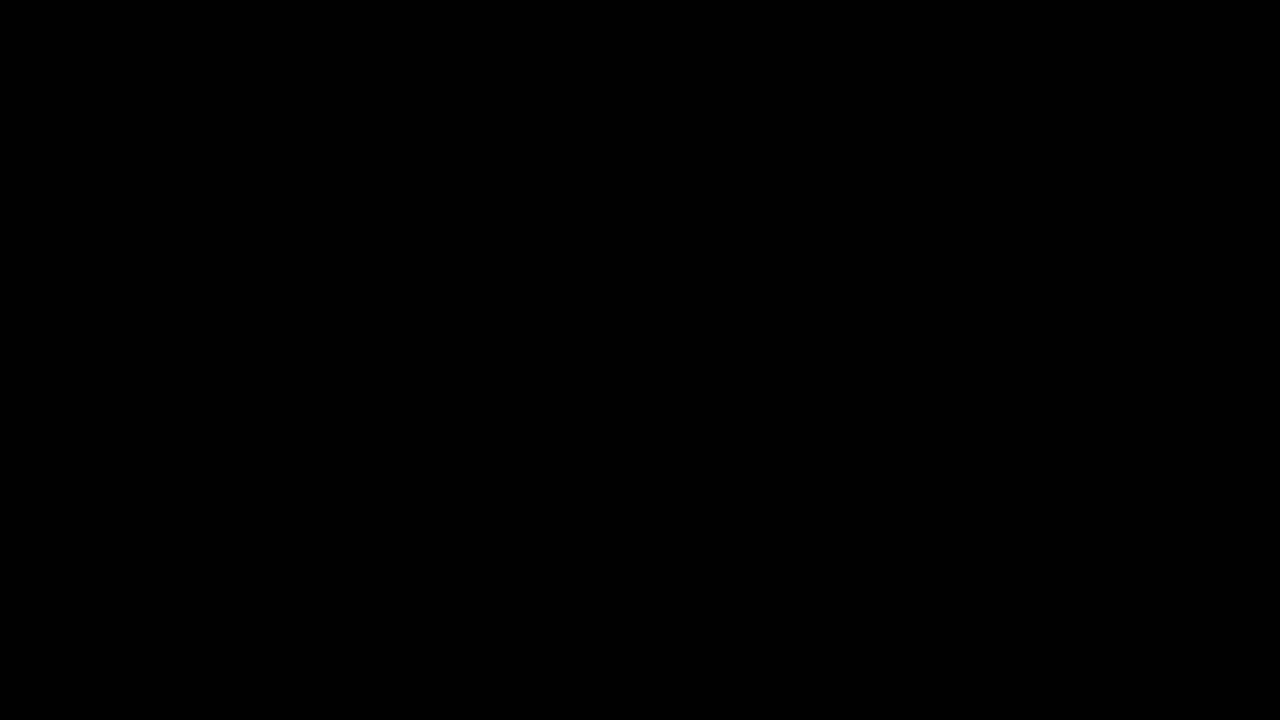